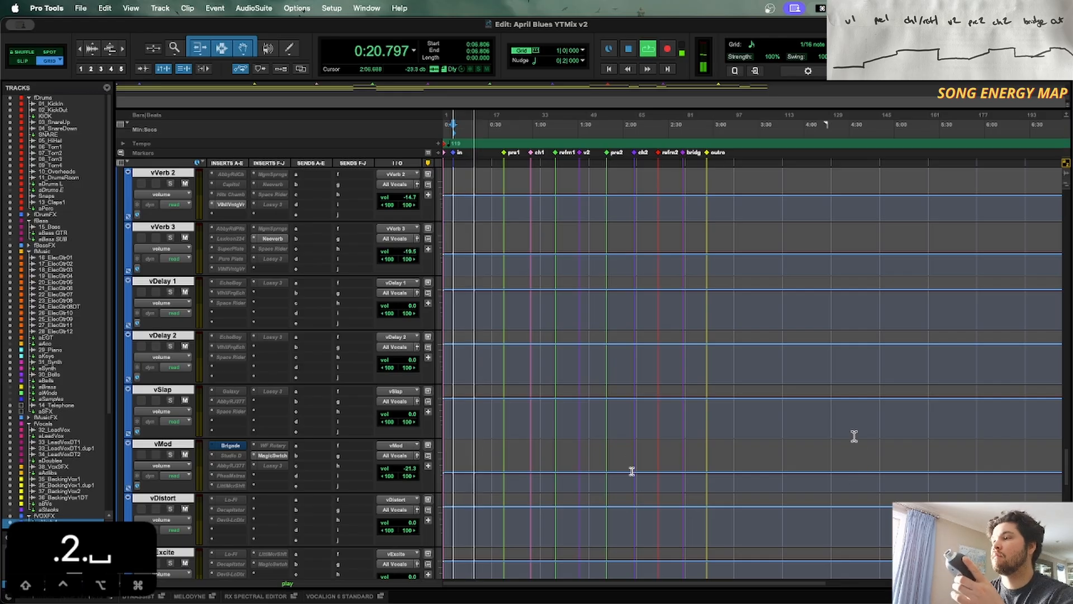
Step: Play the song from about 1:52, near the pre2 marker, while looking over the vocal effects and music tracks
click(612, 411)
key(space)
key(space)
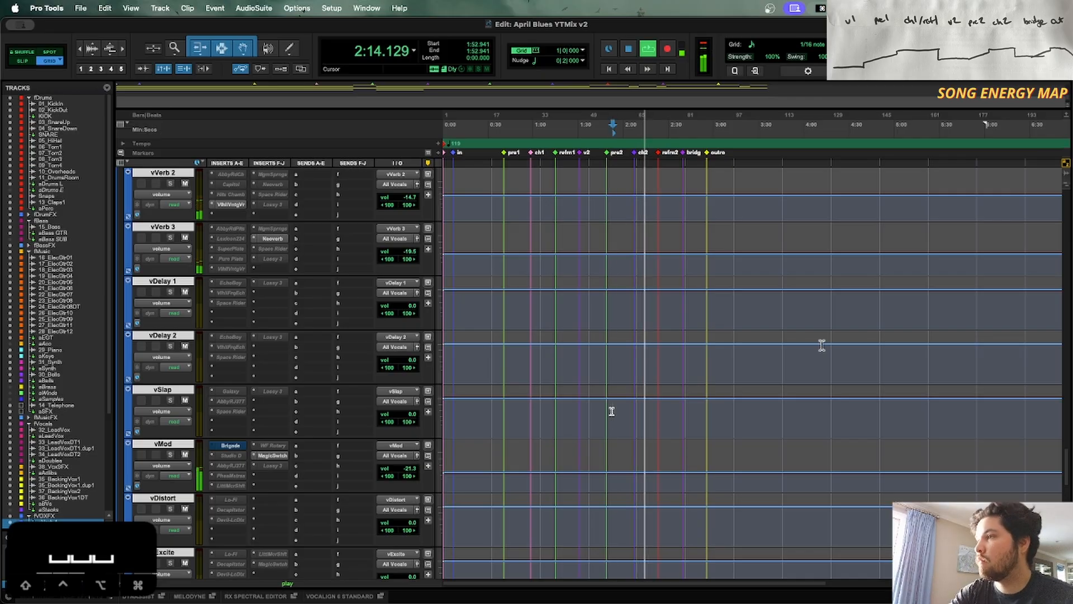
scroll(612, 411, up, 15)
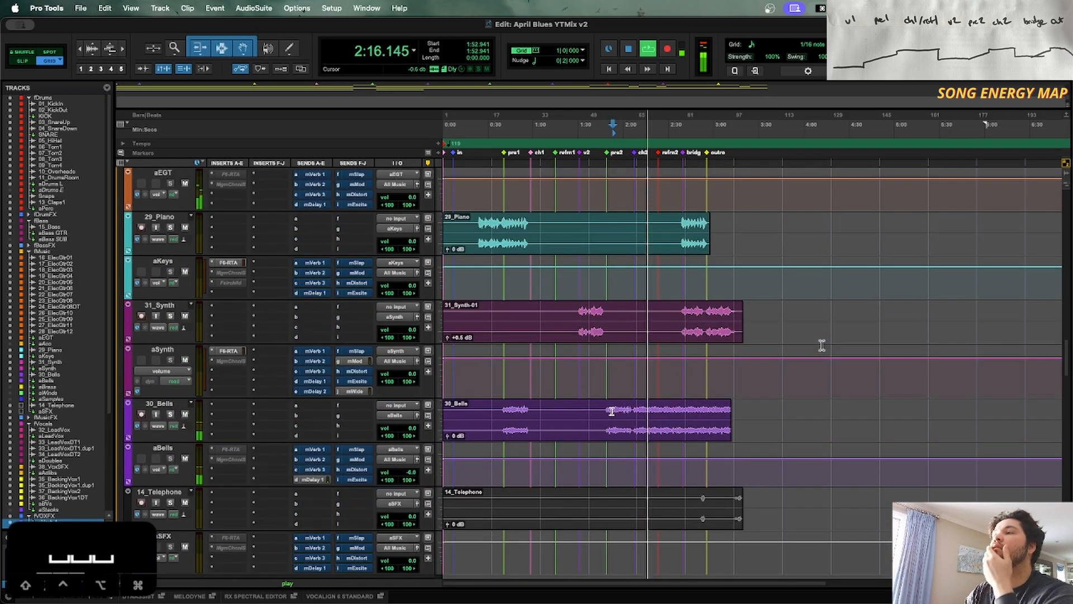
scroll(743, 353, up, 5)
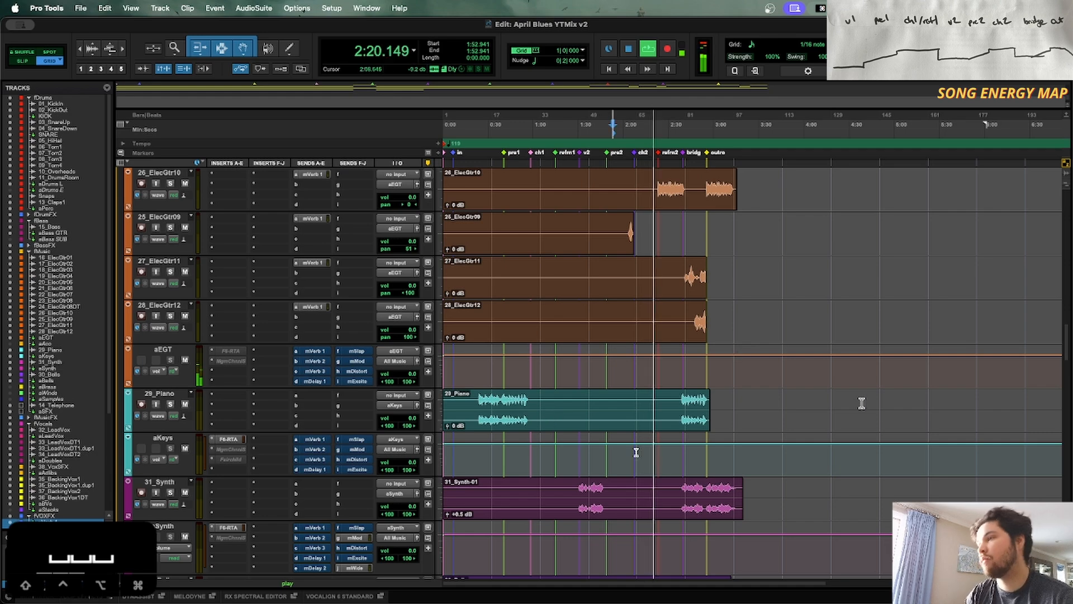
key(space)
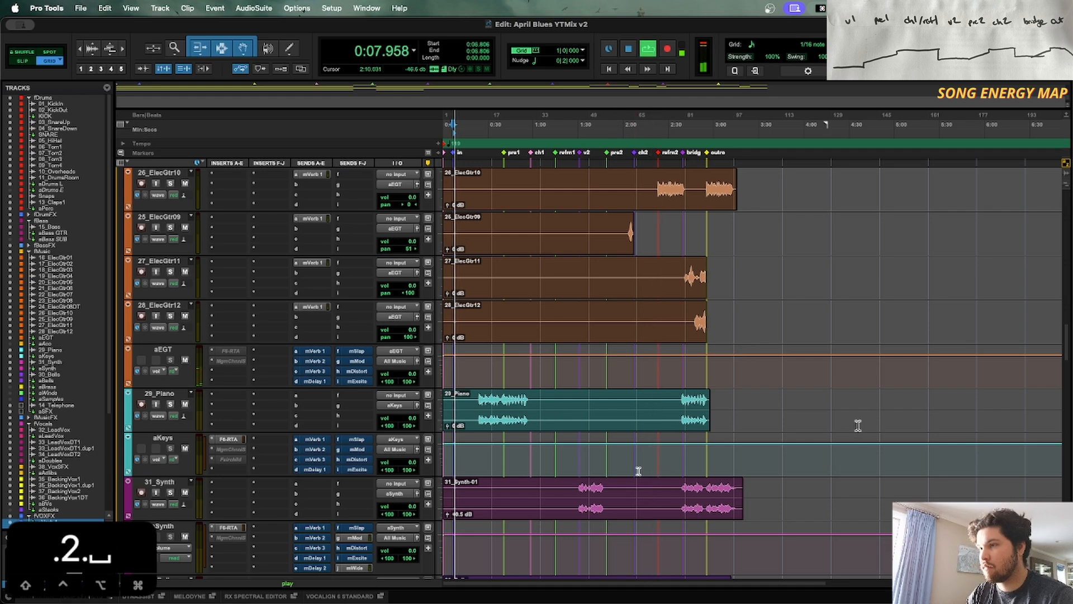
Step: Play the first verse from the intro and find the lead vocal phrase around 0:20 on the 32_LeadVox track
scroll(858, 426, down, 12)
key(t)
key(t)
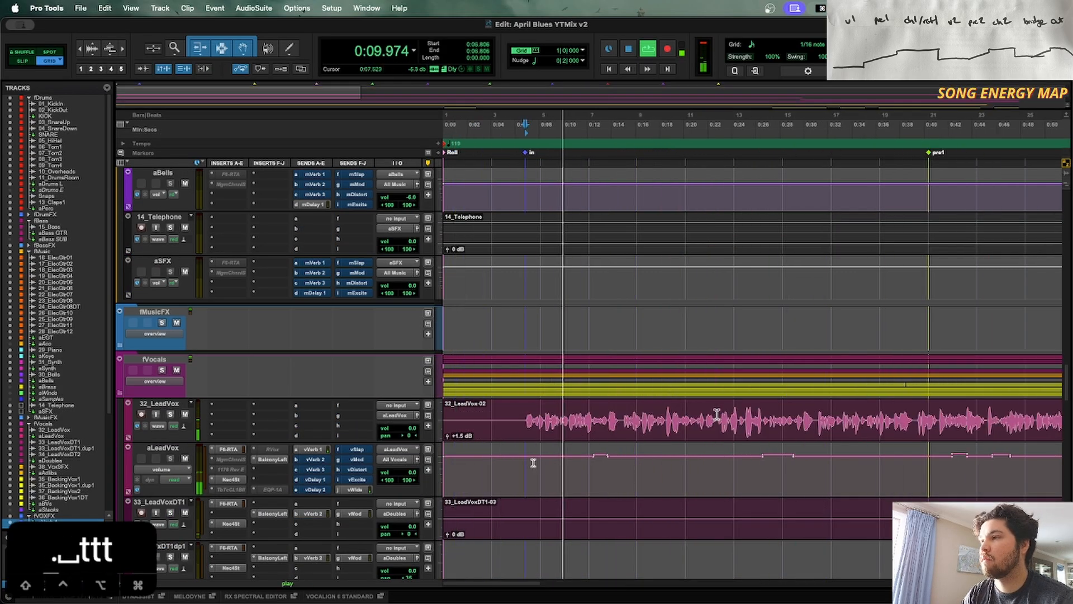
click(584, 417)
key(t)
key(t)
key(t)
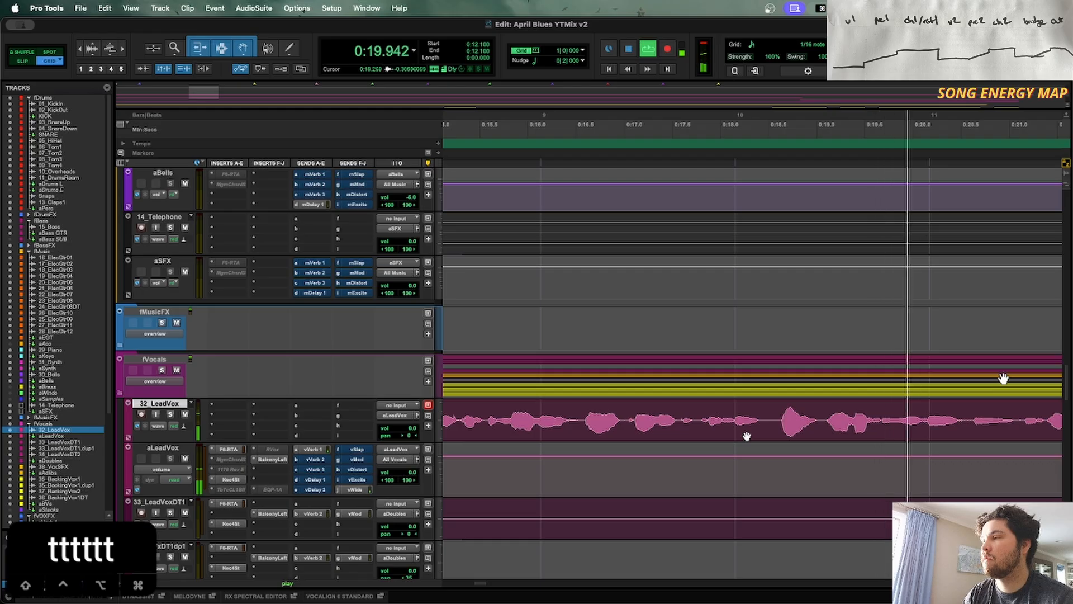
Step: Audition the 32_LeadVox phrase between about 0:20 and 0:22 repeatedly to pinpoint the syllable that needs editing
key(space)
key(space)
key(t)
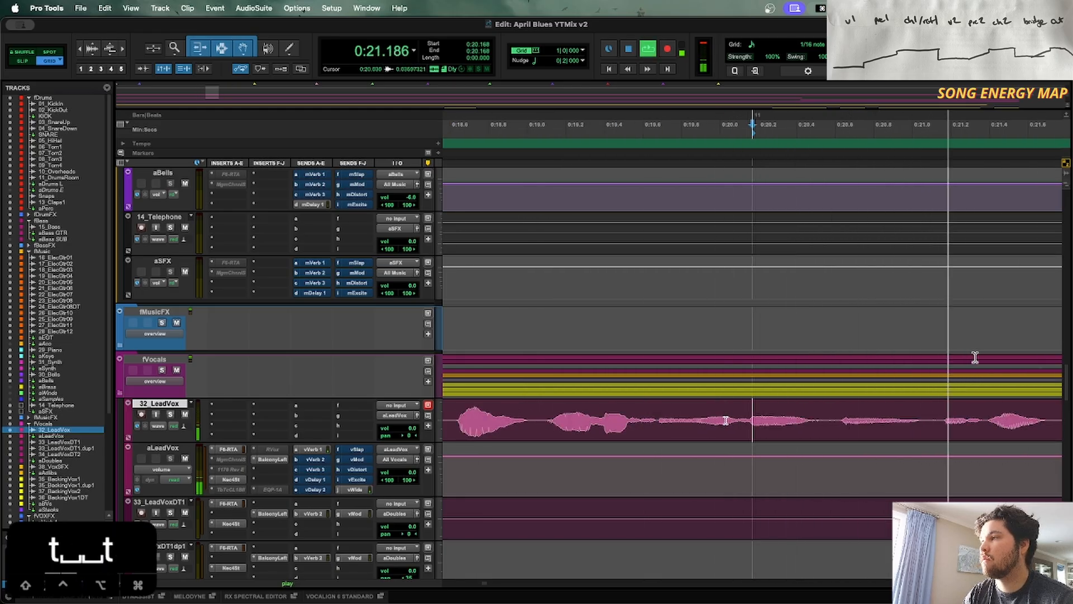
key(t)
key(t)
key(r)
key(r)
key(space)
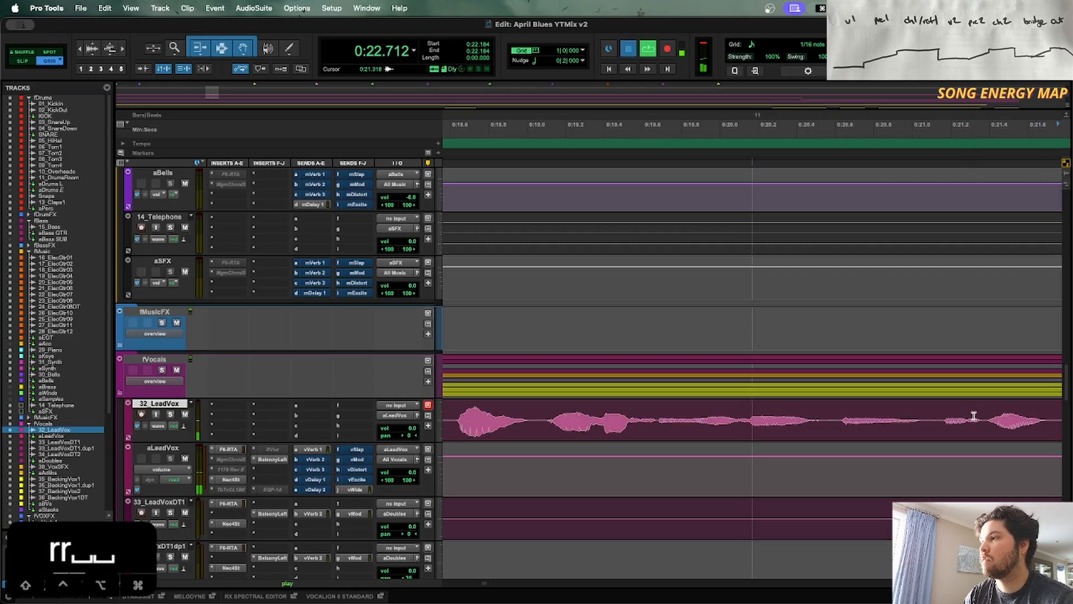
scroll(938, 412, down, 2)
key(space)
key(space)
key(t)
key(r)
key(r)
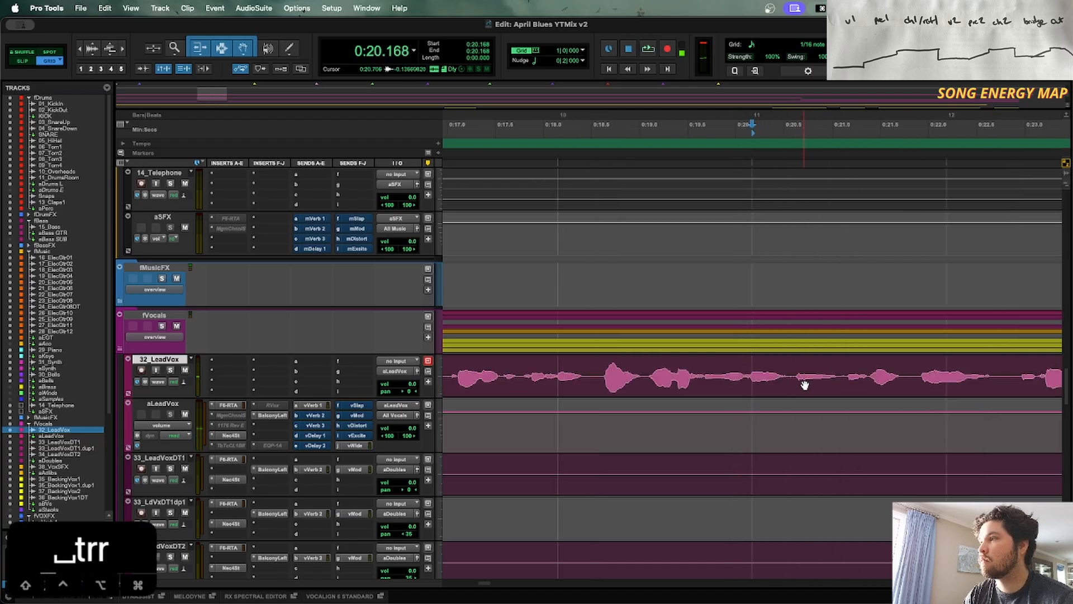
key(t)
key(t)
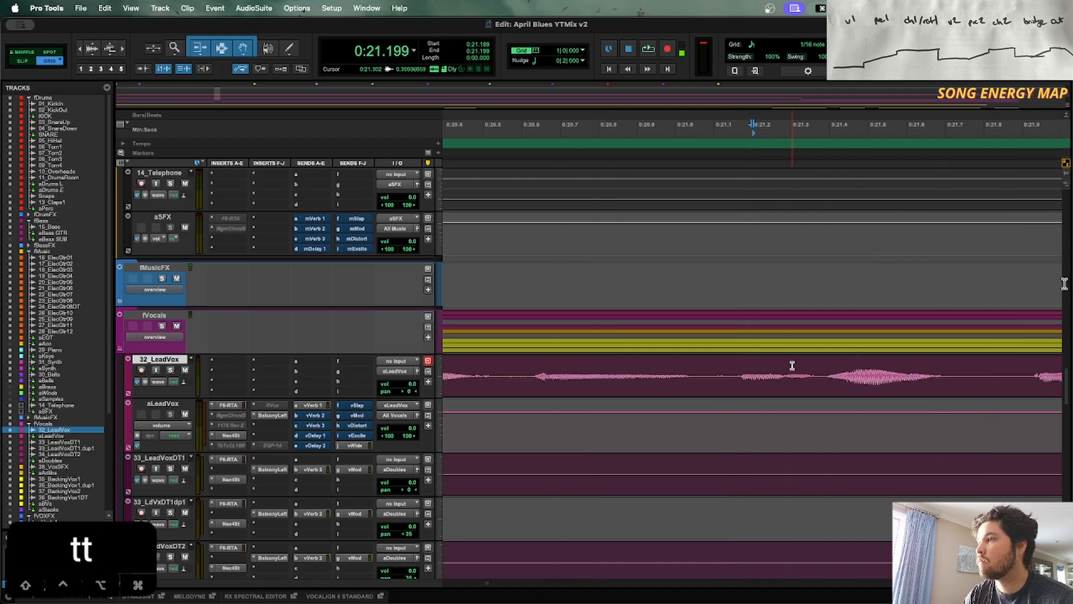
Step: In Slip mode, separate the short 32_LeadVox section at about 0:21.3, roughly 0.1 seconds long, and lower its clip gain
key(grave)
key(super+alt+bracketright)
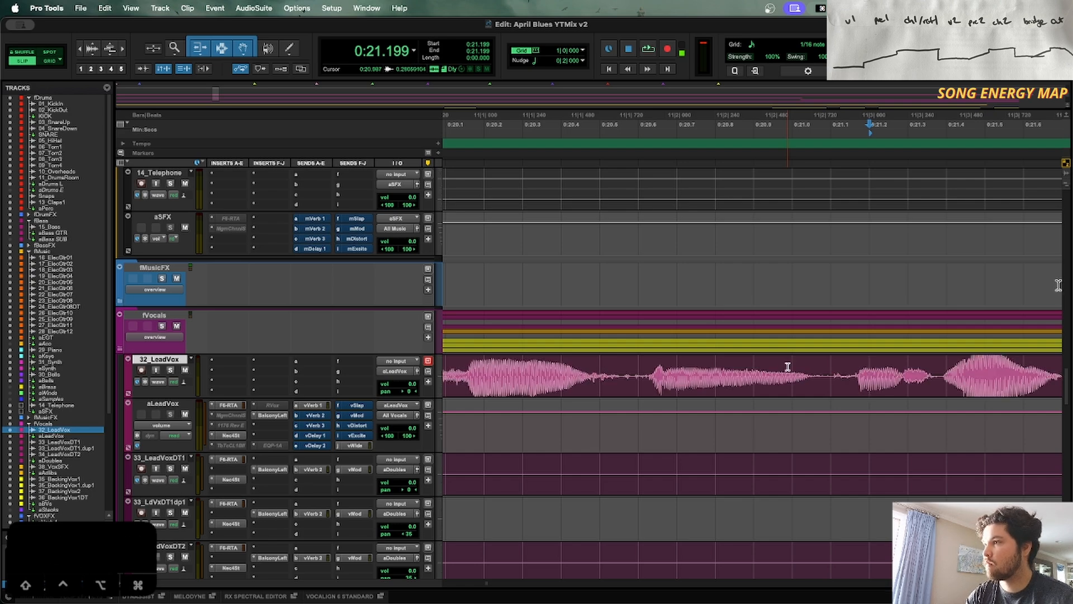
scroll(943, 370, left, 2)
key(grave)
key(grave)
key(grave)
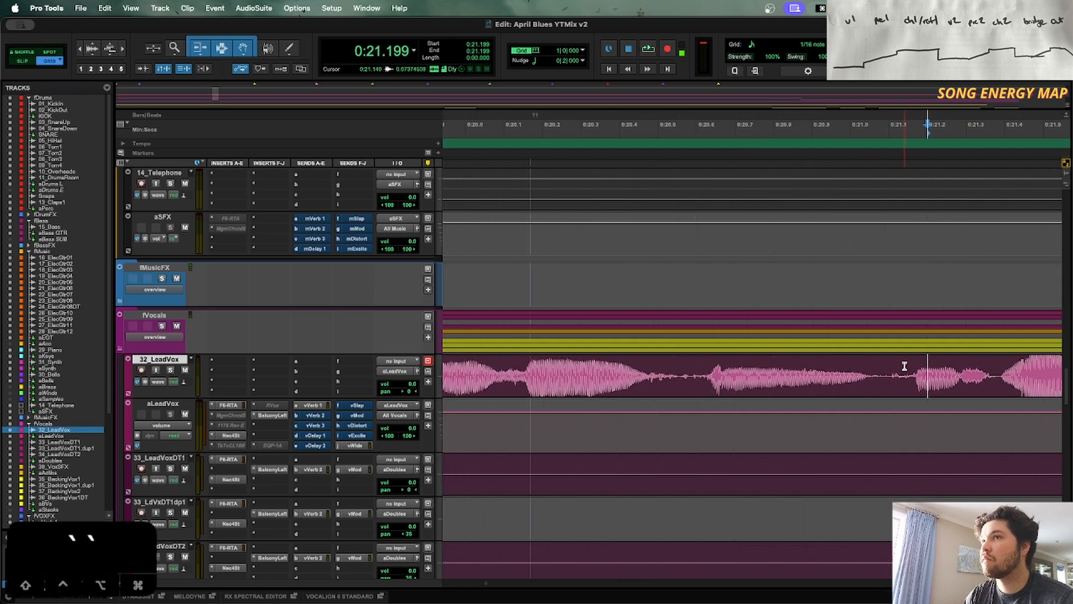
scroll(853, 367, right, 4)
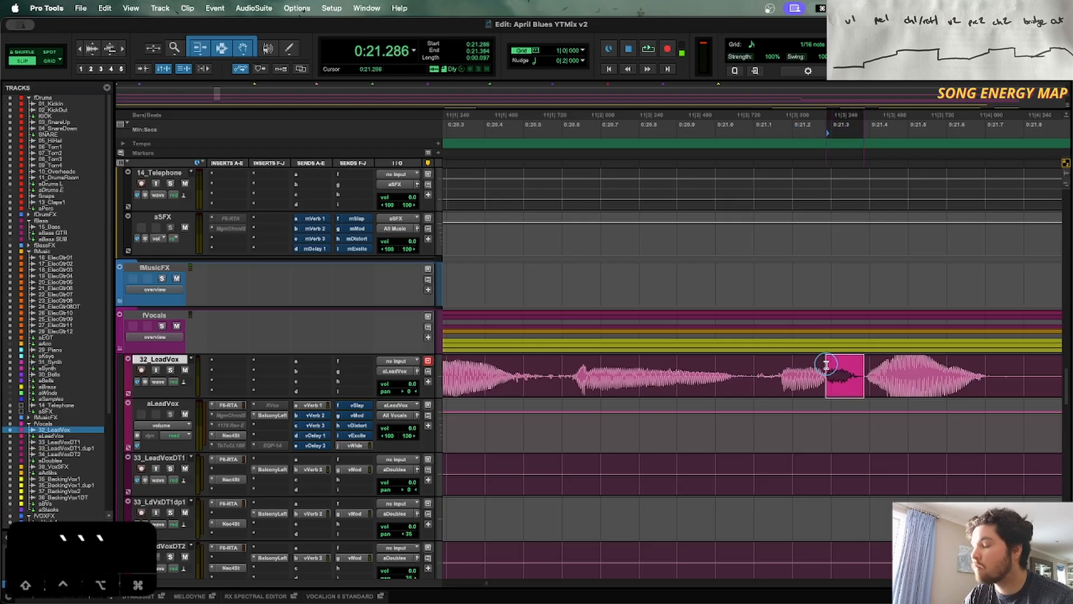
key(b)
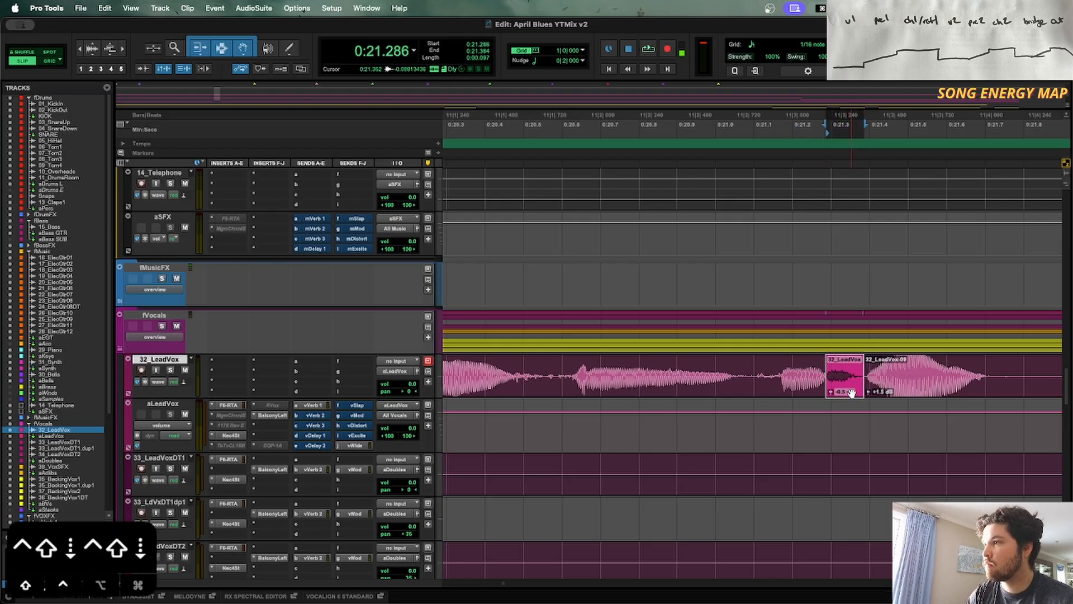
Step: Play the edited lead vocal phrase from about 0:20.5 and save the session
key(r)
key(r)
click(702, 432)
key(space)
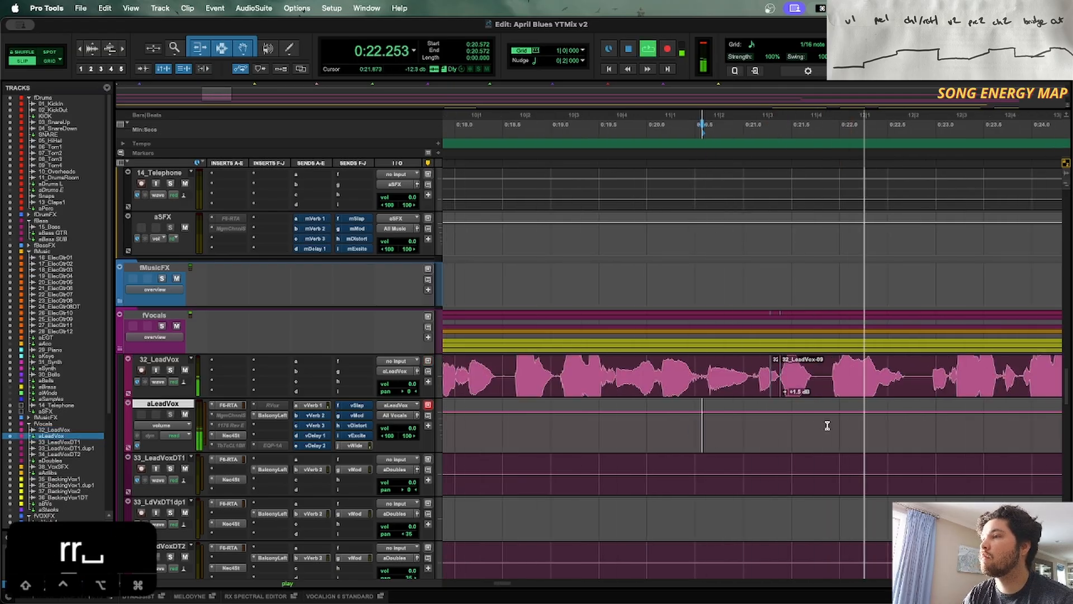
key(r)
key(r)
key(super+s)
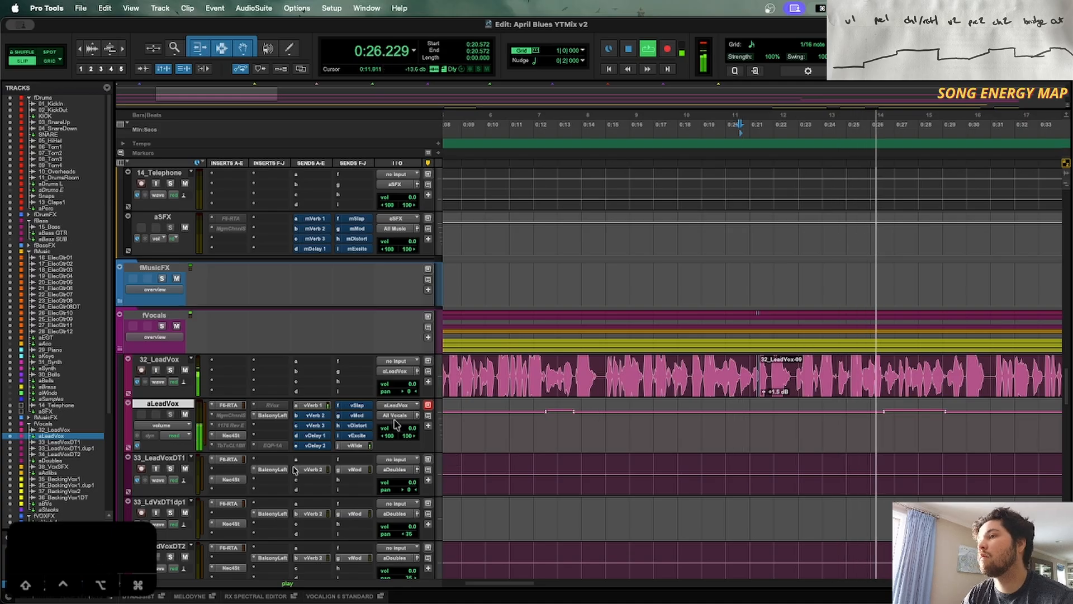
Step: In the Neoverb on vVerb 1, set the Pre EQ high band to -2.7 dB at 11089 Hz
scroll(295, 469, down, 10)
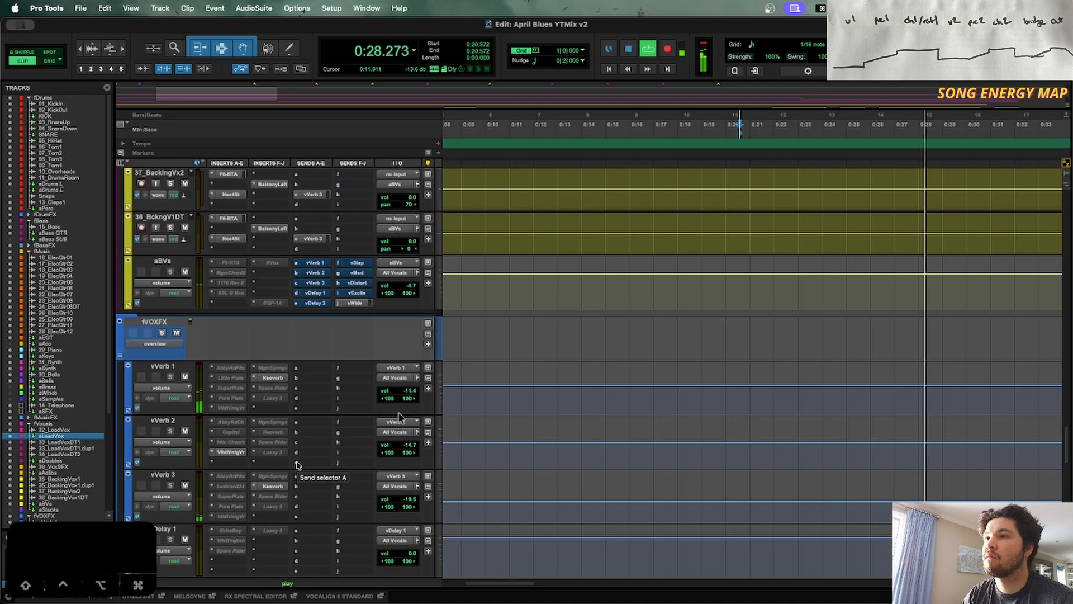
click(273, 378)
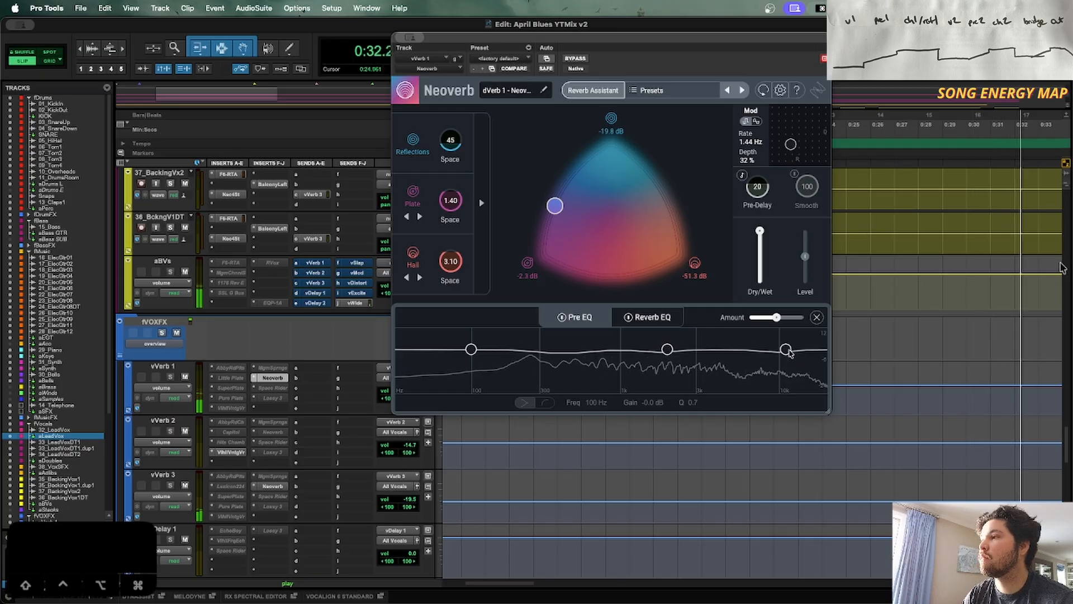
key(space)
key(space)
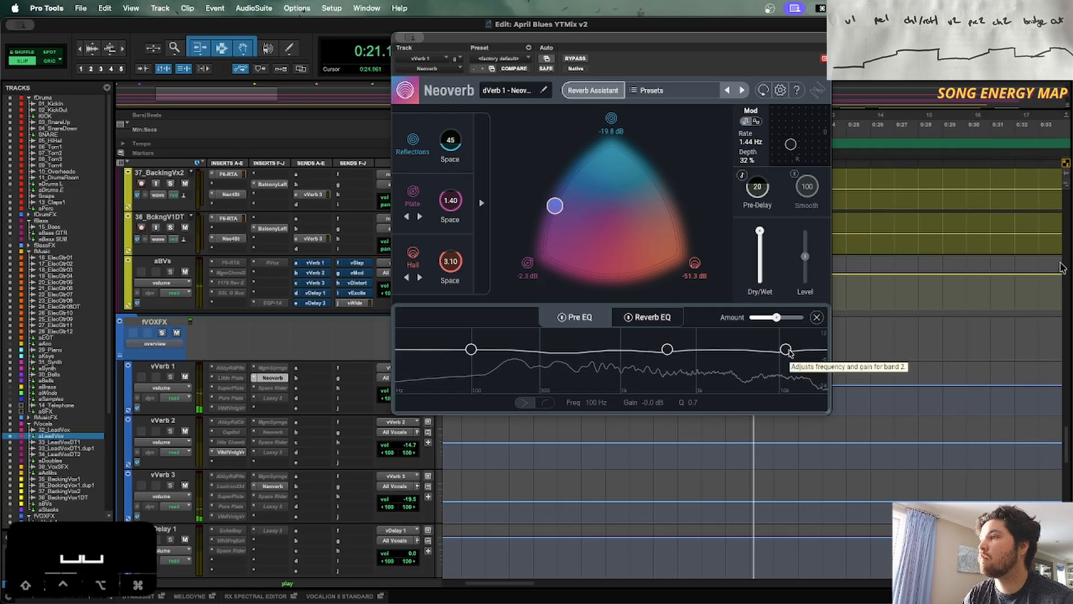
drag(788, 351, 790, 356)
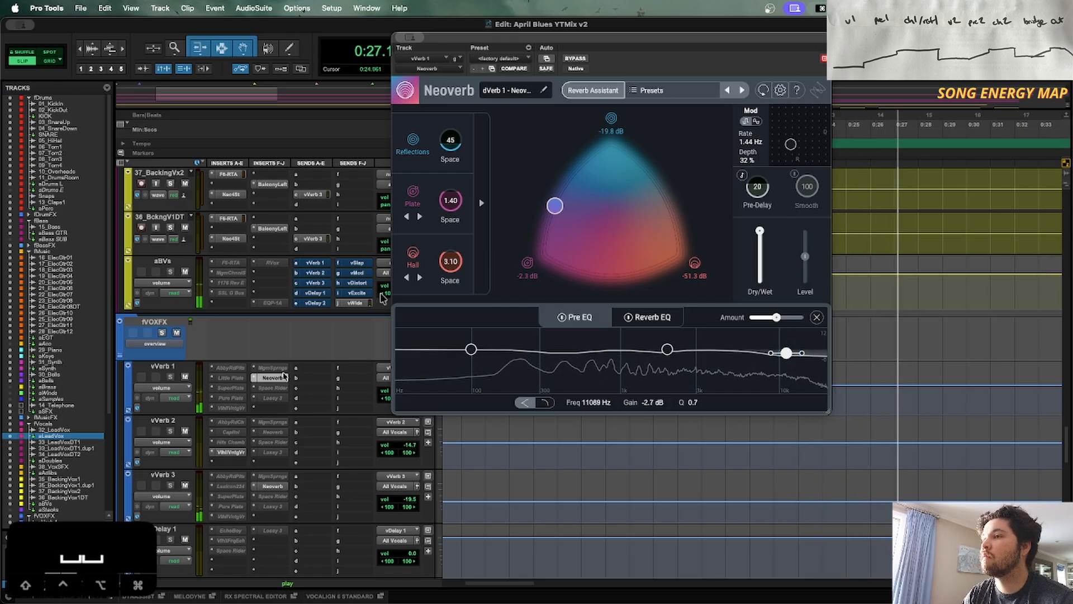
key(super+w)
Step: Insert the stereo Abbey Road Saturator in slot F of the aKeys track
scroll(778, 355, up, 10)
key(r)
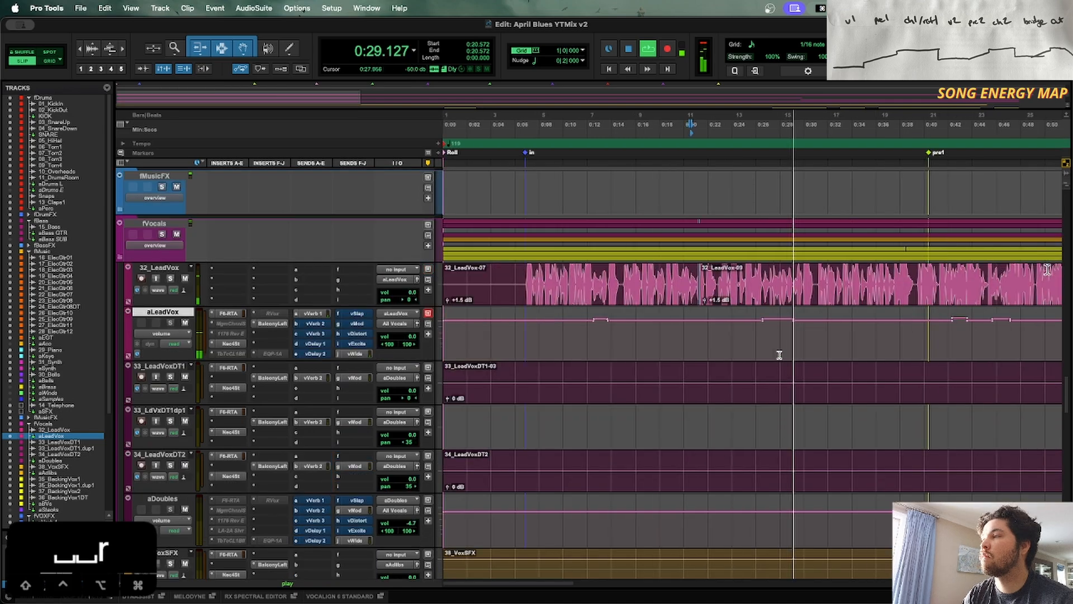
scroll(609, 368, up, 8)
key(r)
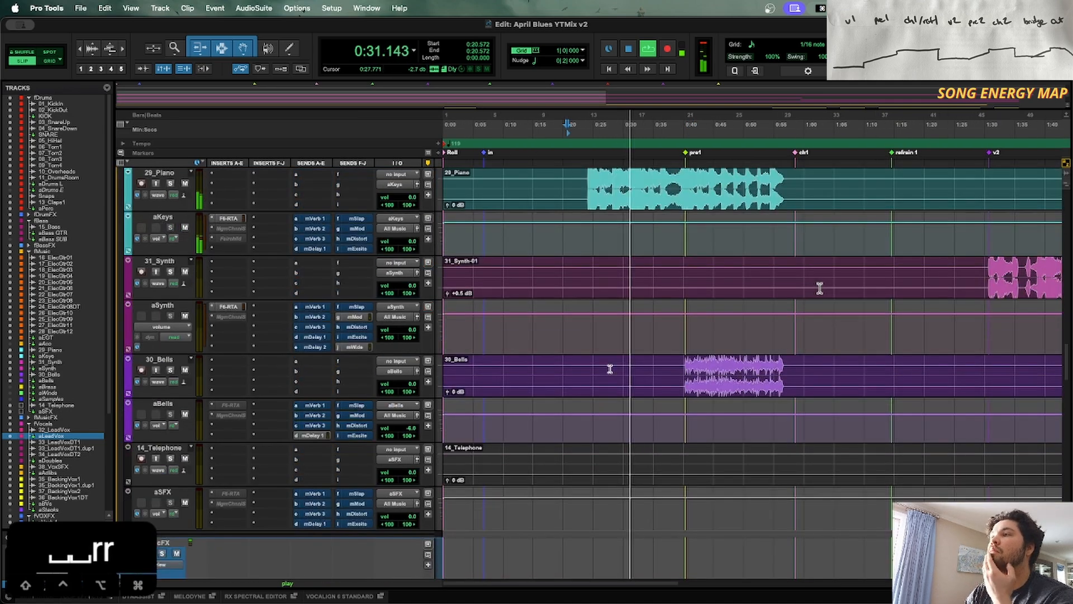
scroll(610, 369, up, 3)
scroll(610, 369, right, 1)
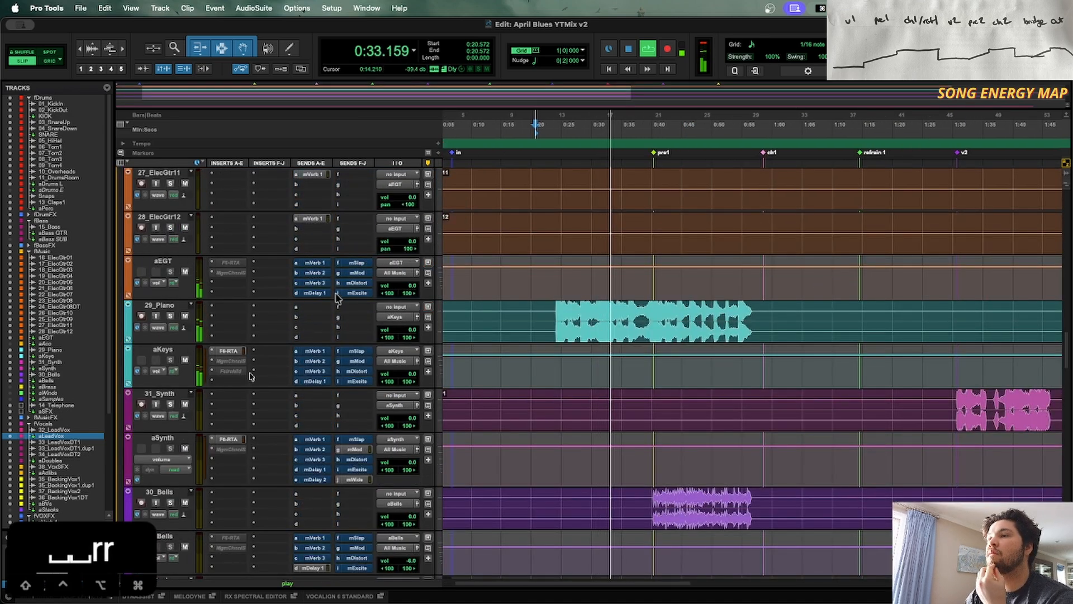
click(263, 351)
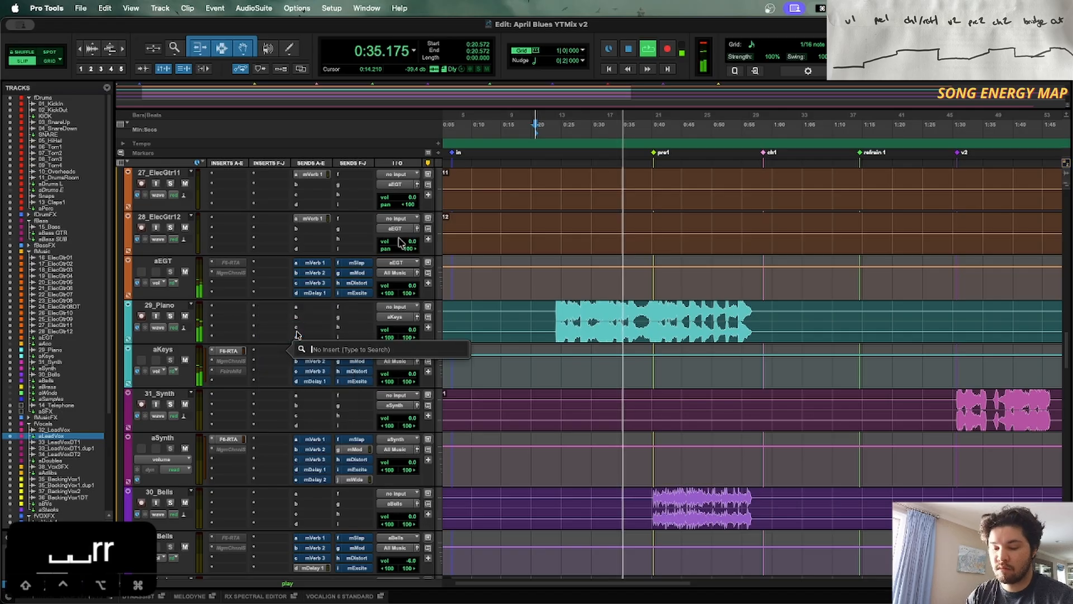
text(abbey rad)
key(BackSpace)
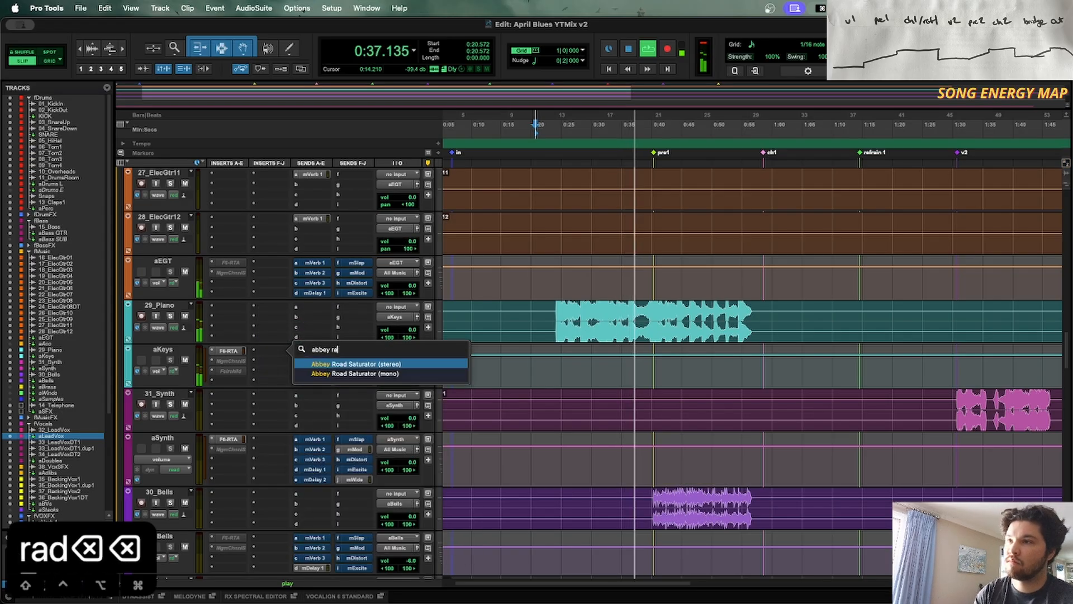
key(BackSpace)
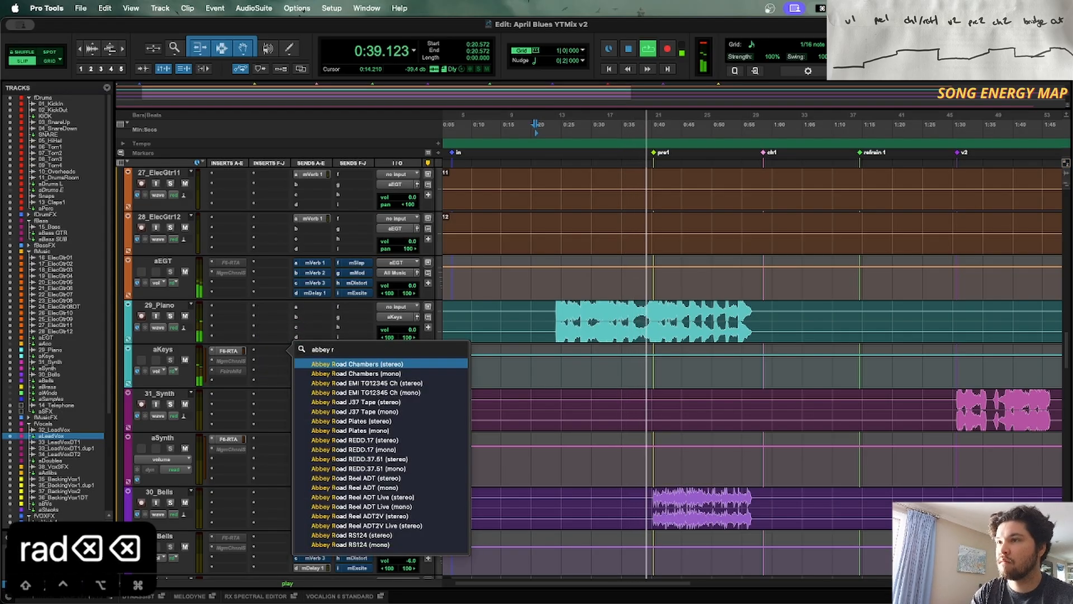
text(oad sat)
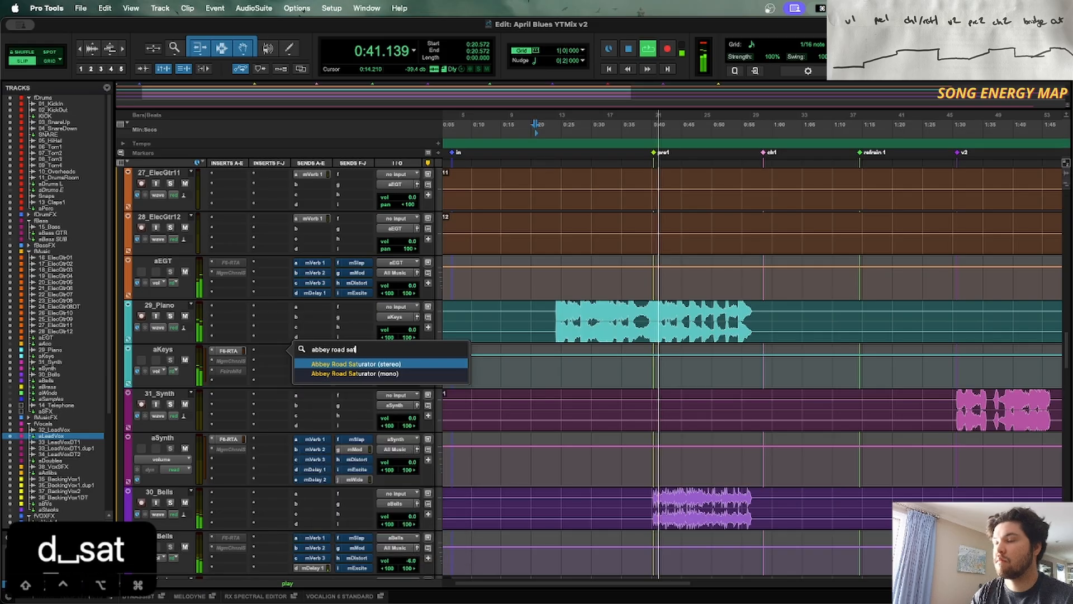
key(Return)
Step: Set the aKeys Abbey Road Saturator's mix to about 27.6 and toggle its meter between input and output
drag(554, 306, 559, 372)
drag(546, 275, 551, 263)
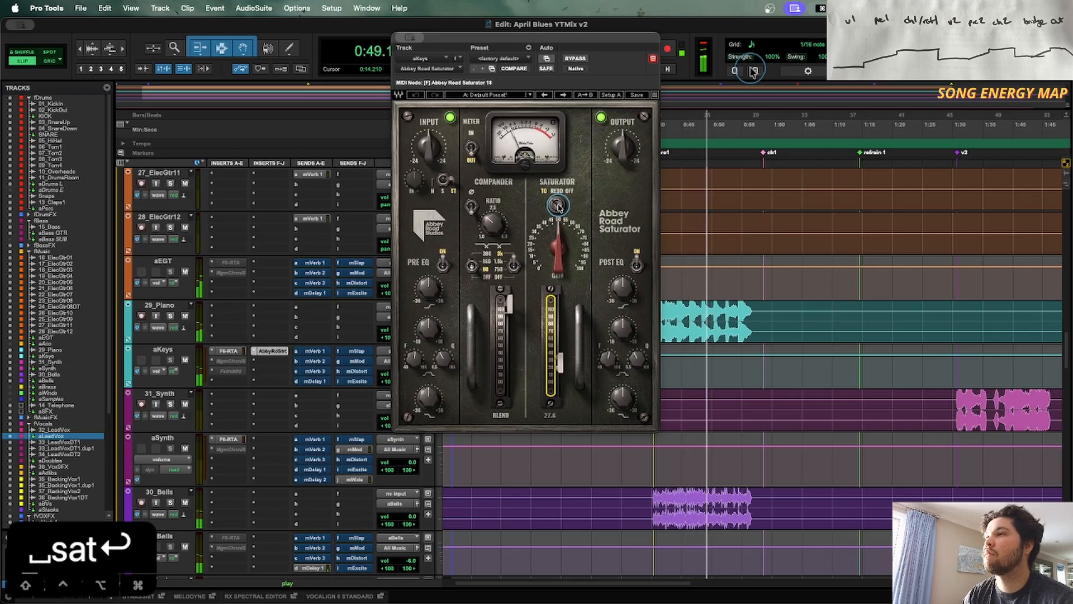
click(472, 150)
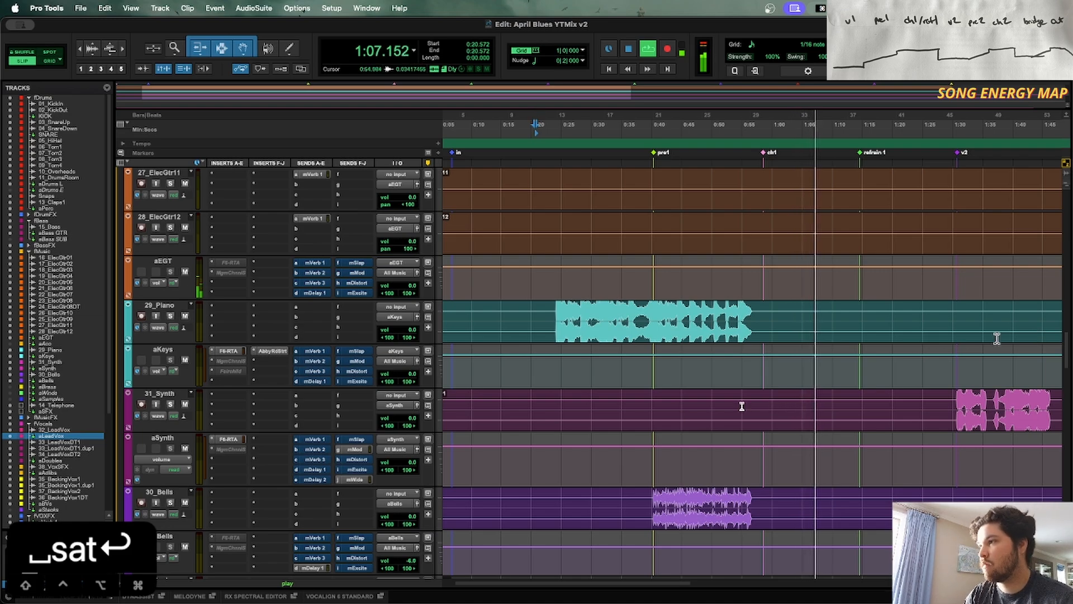
Step: Play the song from about 0:45, set the aKeys volume to -1.5 dB, and recheck its saturator
key(space)
click(686, 403)
key(space)
key(r)
key(r)
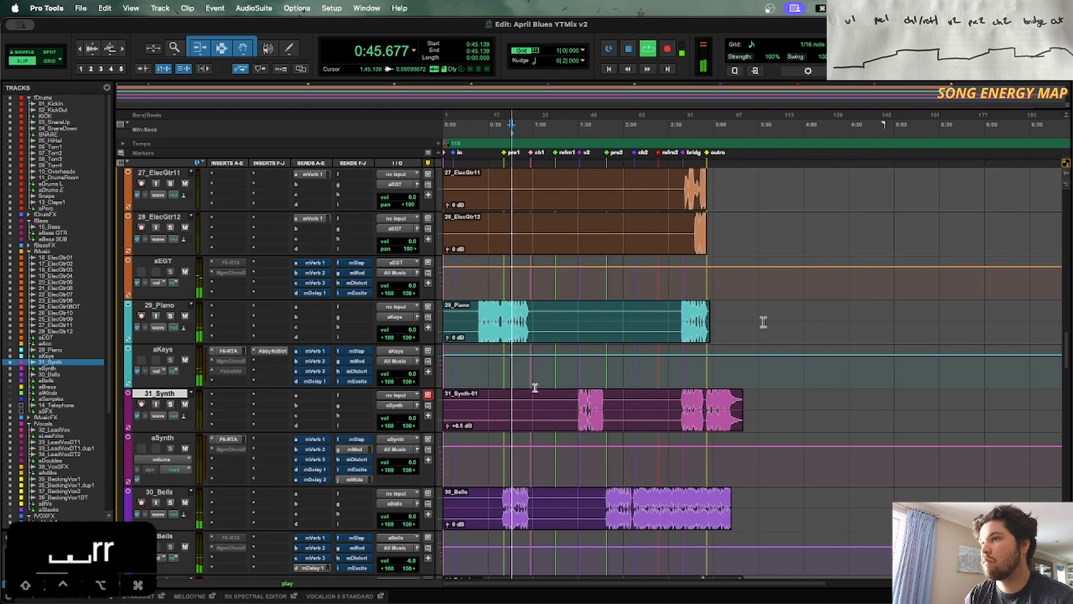
drag(411, 375, 412, 383)
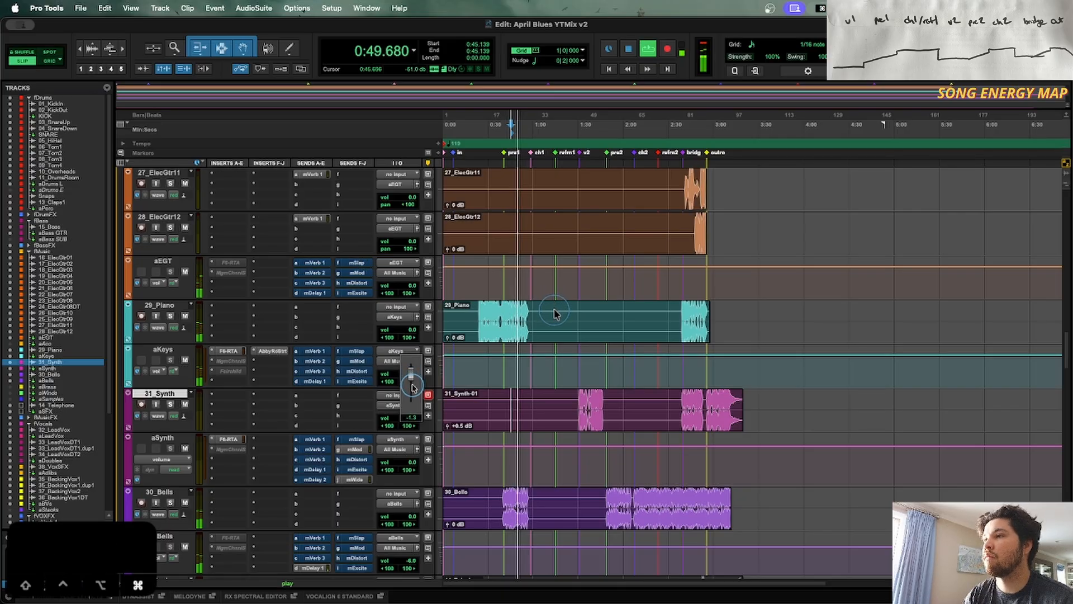
drag(412, 387, 412, 388)
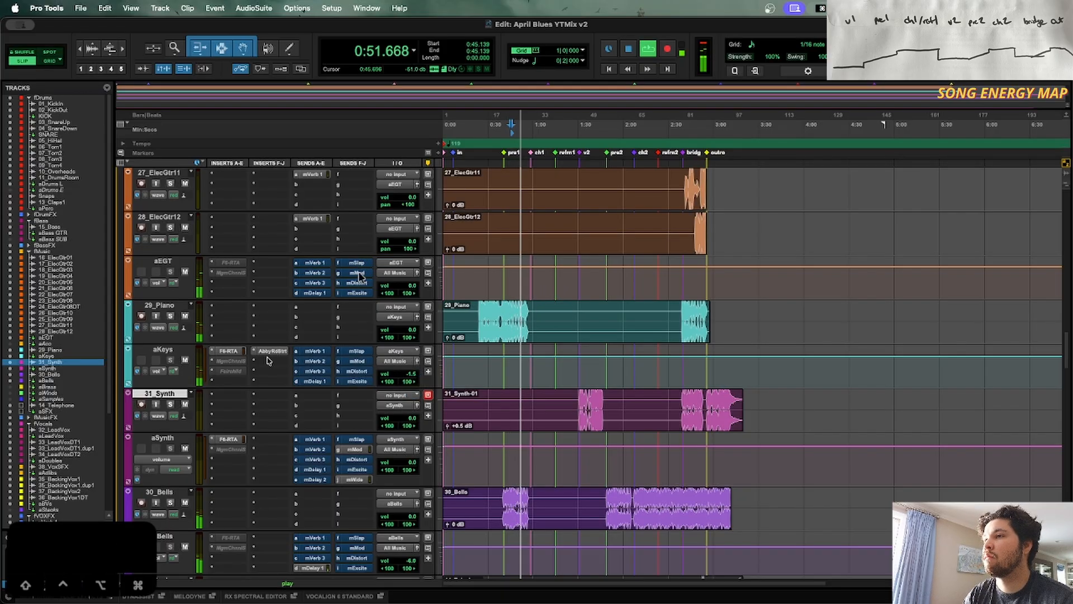
click(272, 351)
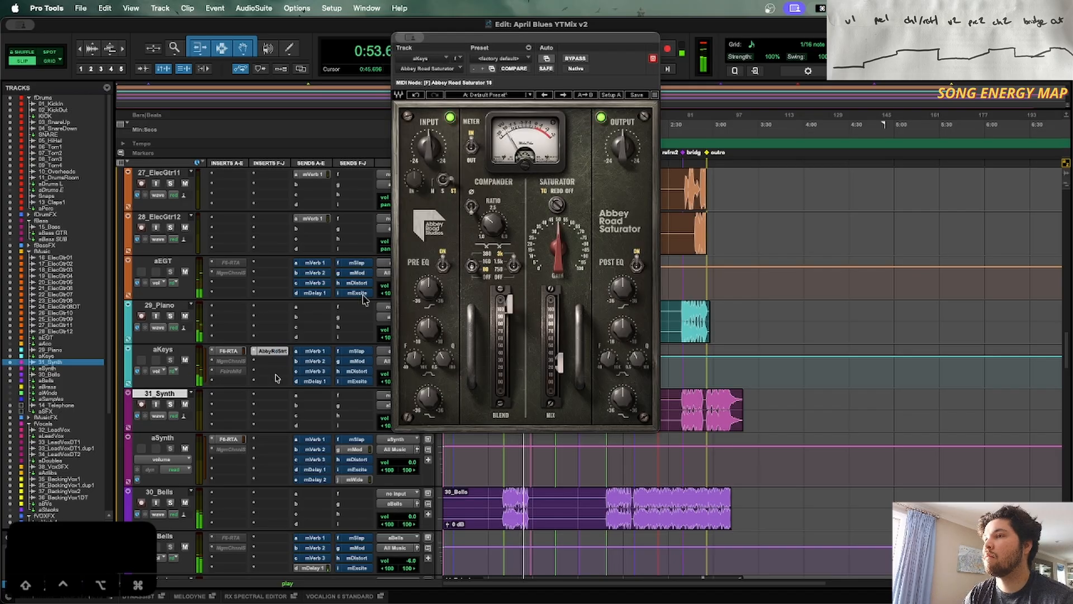
click(273, 351)
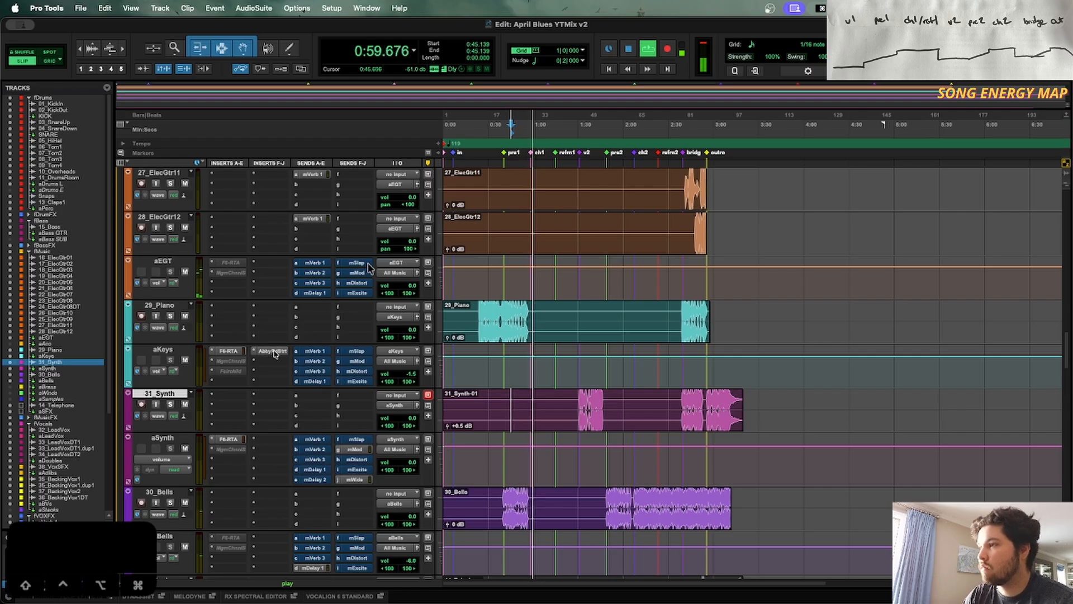
Step: Compare the mix with MixHead on Master 1 deactivated and reactivated during playback
key(t)
key(t)
scroll(772, 435, down, 20)
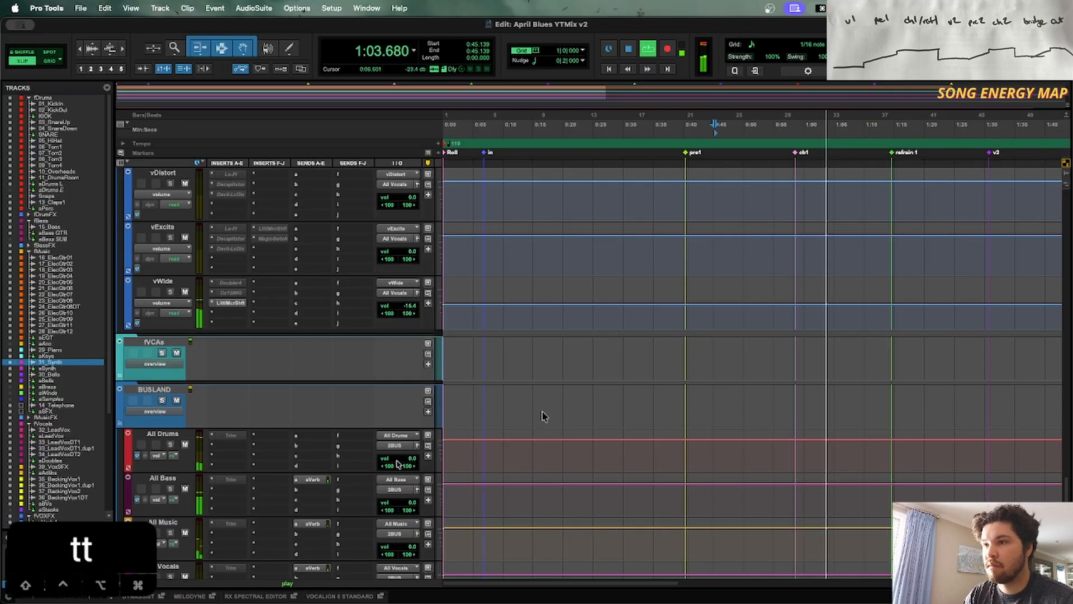
scroll(503, 457, down, 10)
click(273, 340)
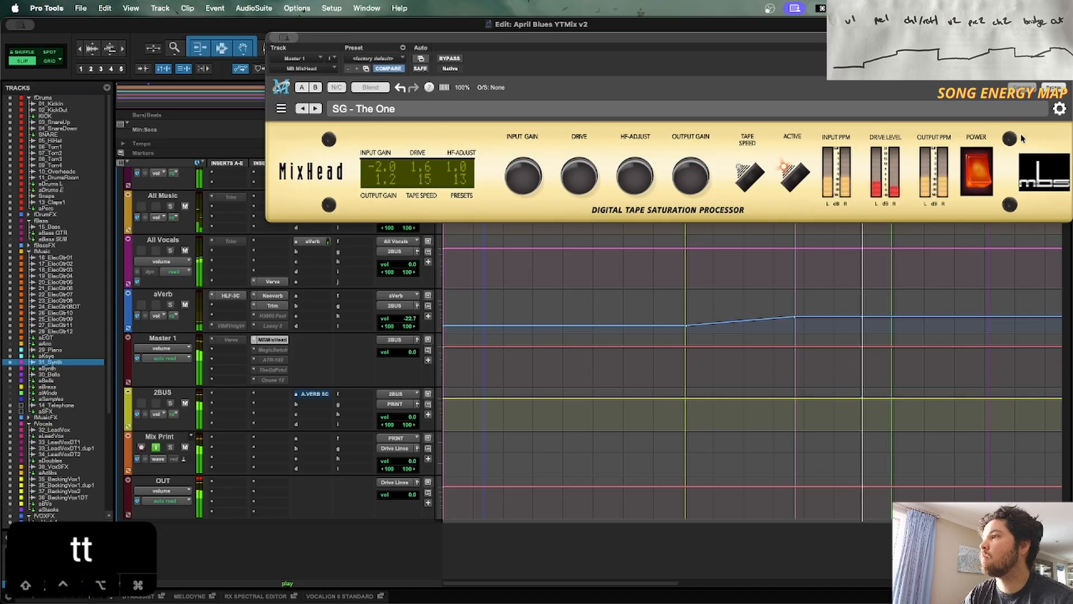
click(796, 177)
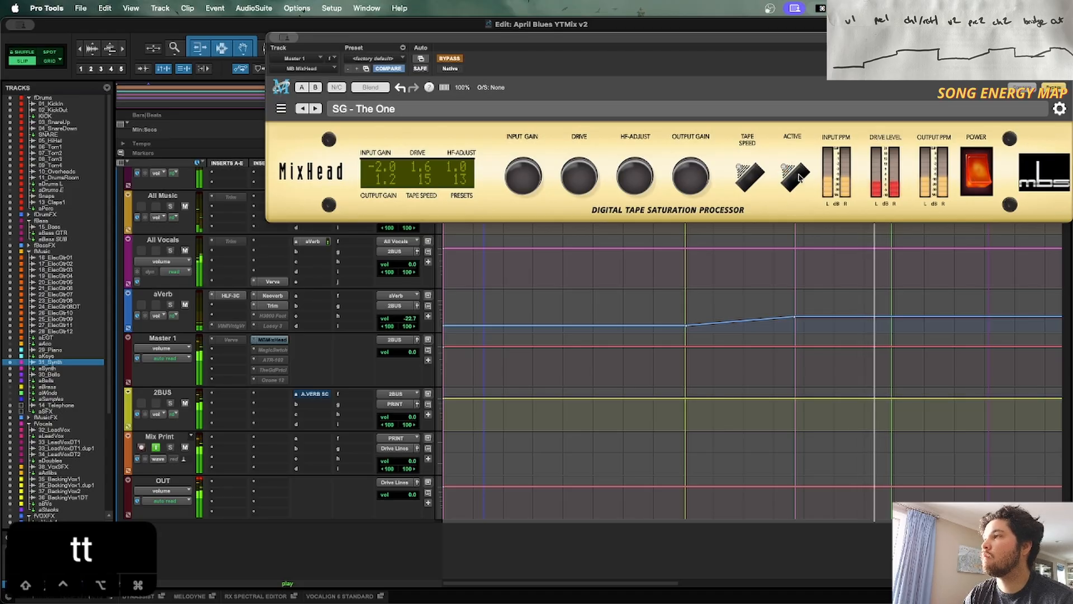
click(799, 178)
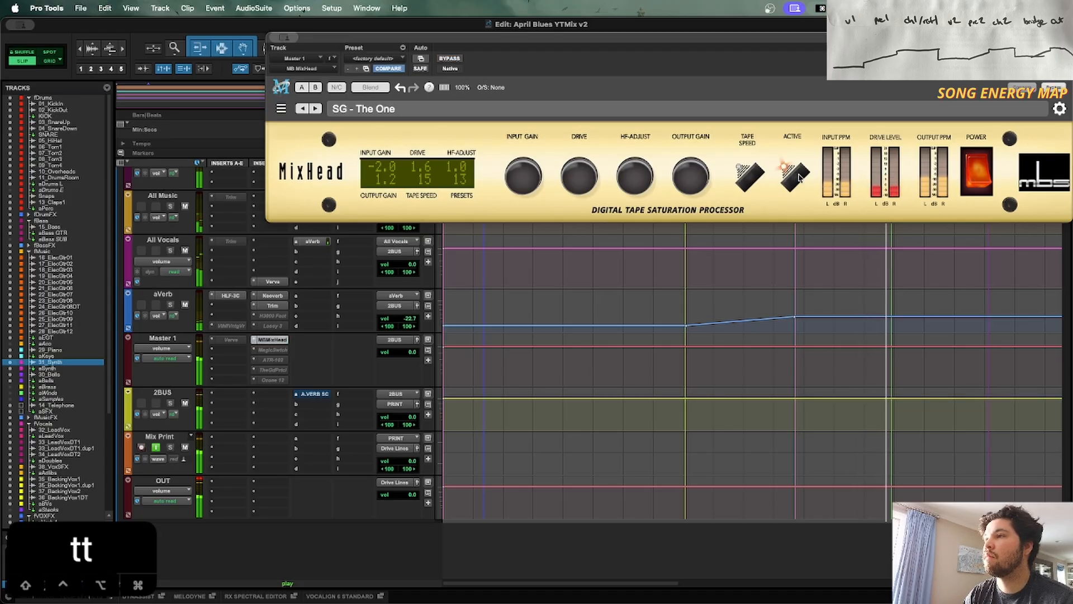
key(super+w)
Step: Lower the clip gain of the whole 21_ElecGtr06 clip to +1.5 dB
key(r)
key(r)
key(r)
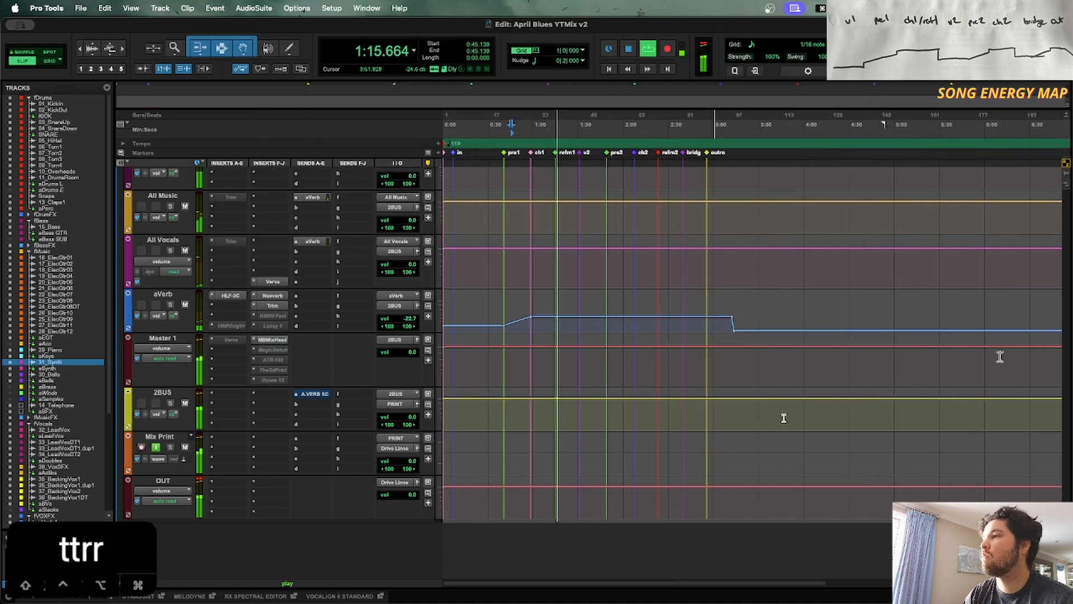
scroll(697, 291, up, 10)
key(t)
key(t)
scroll(800, 292, up, 15)
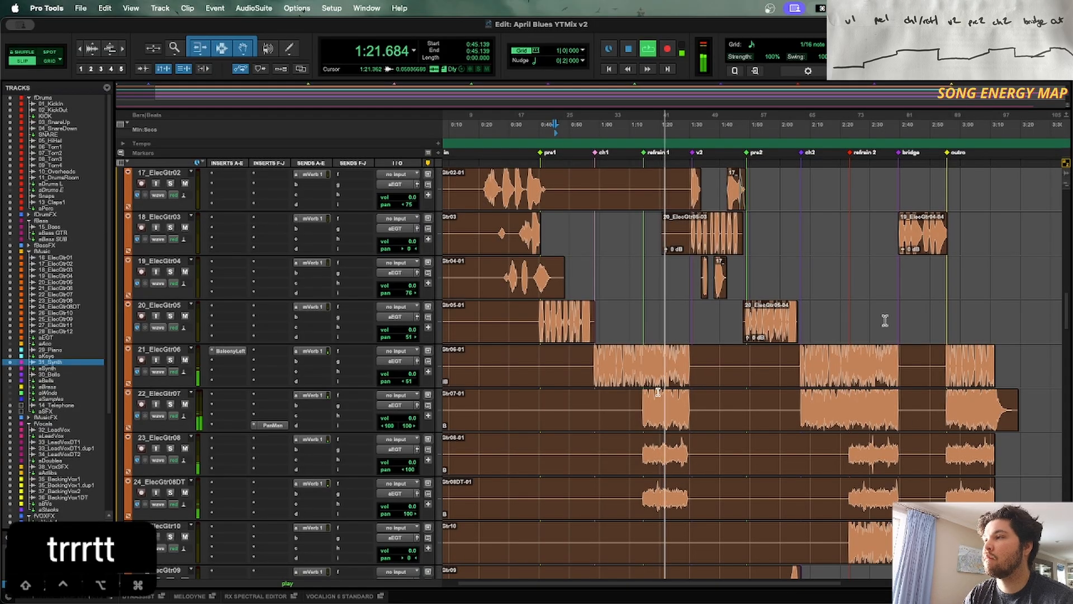
key(r)
click(531, 379)
key(ctrl+shift+Down)
scroll(736, 322, right, 3)
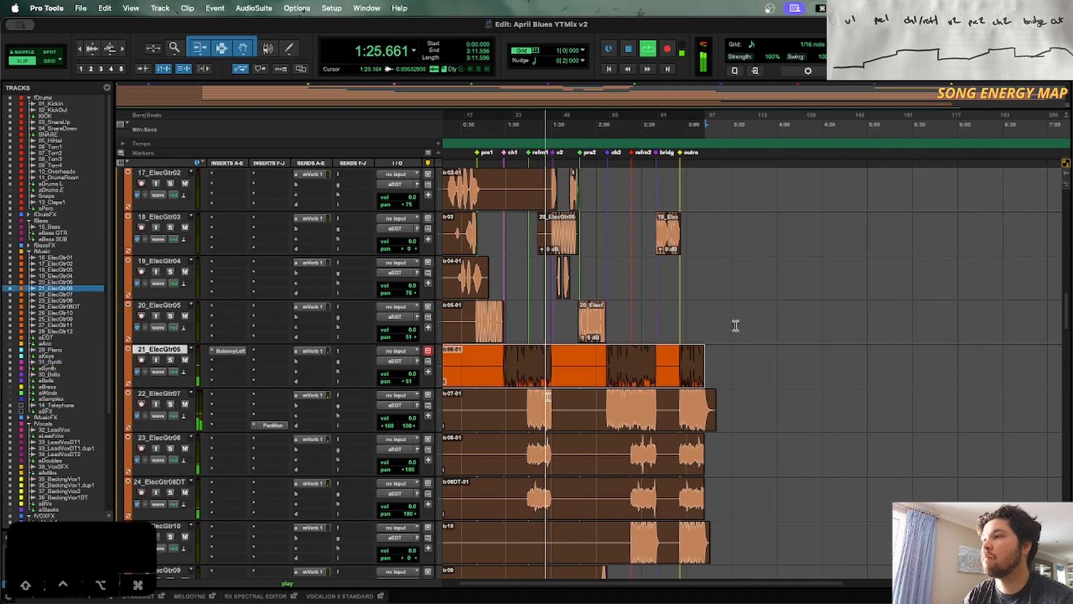
Step: Play from refrain 1, audition 22_ElecGtr07 in solo, and raise its clip gain to -1.0 dB
scroll(710, 324, up, 15)
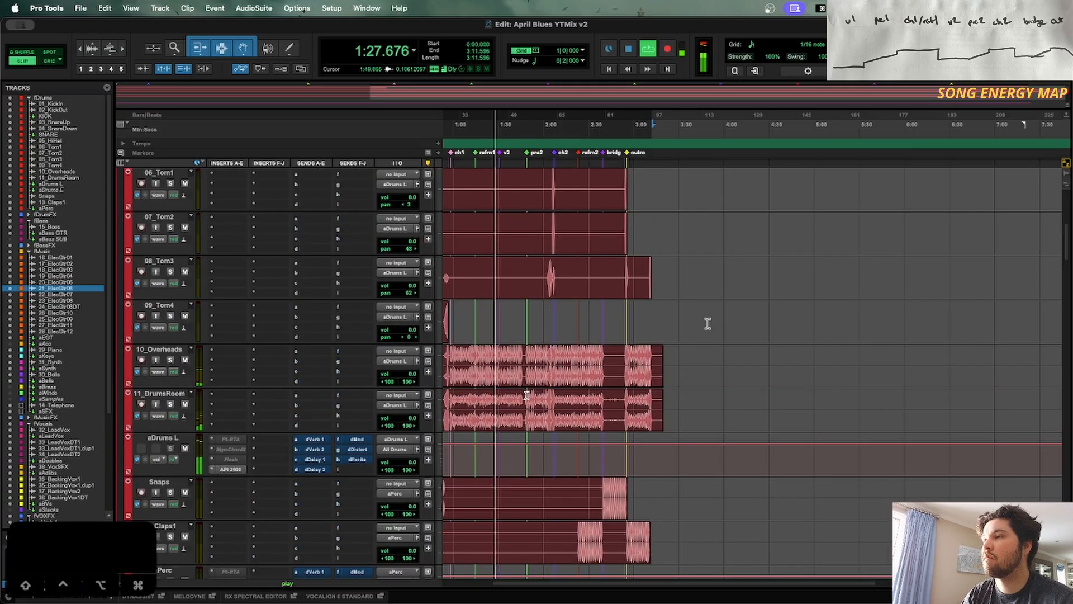
scroll(707, 323, down, 15)
scroll(708, 324, left, 3)
scroll(707, 324, down, 5)
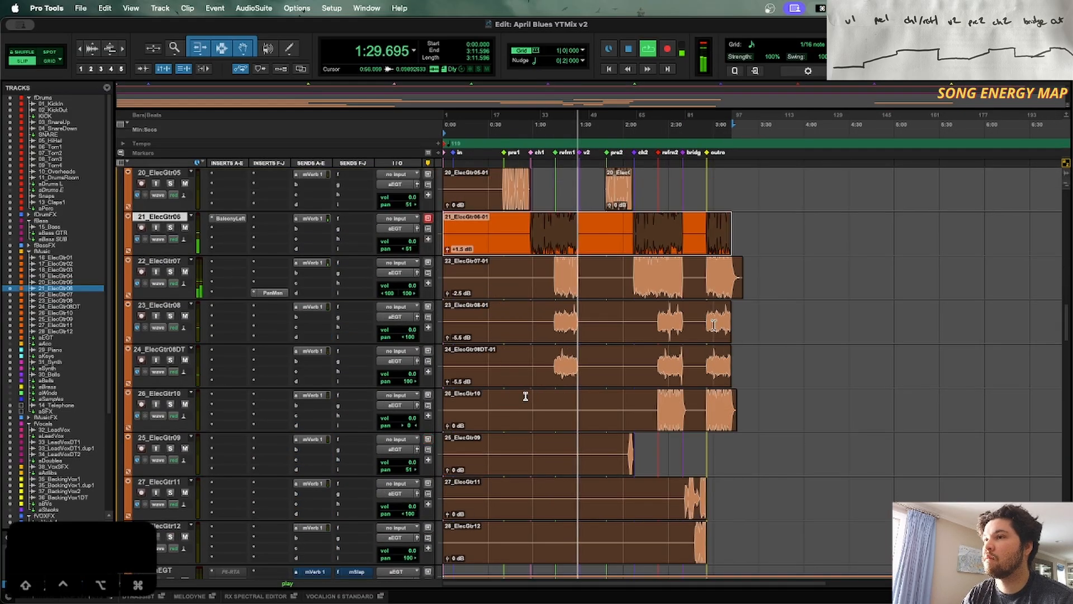
key(space)
click(558, 263)
click(170, 272)
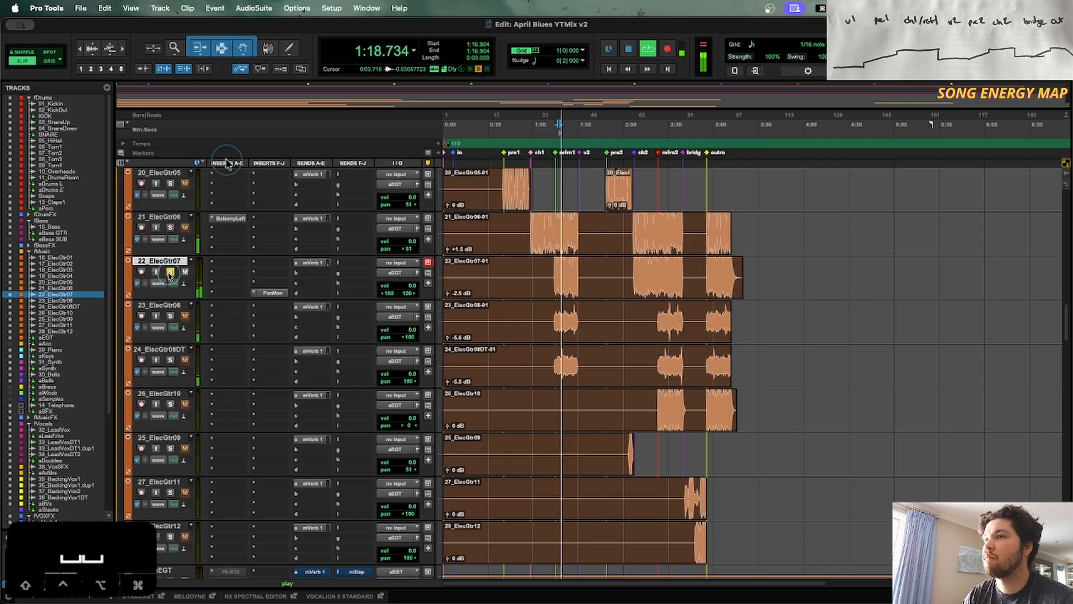
click(515, 296)
key(ctrl+shift+Up)
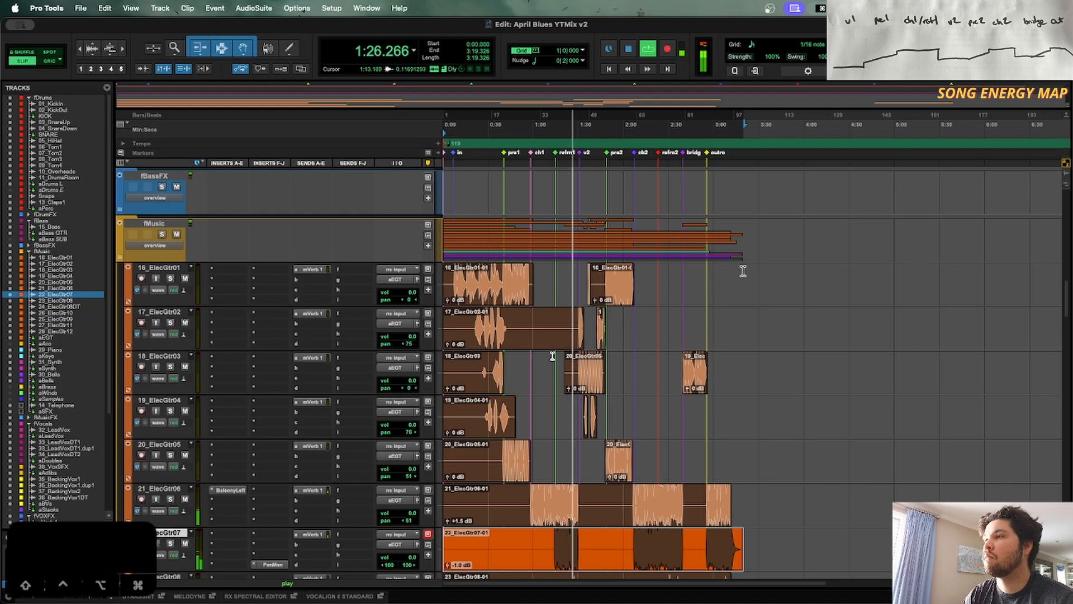
Step: Place the edit cursor at the ch1 marker and look over the guitar, bass and vocal tracks through verse 2
key(t)
key(t)
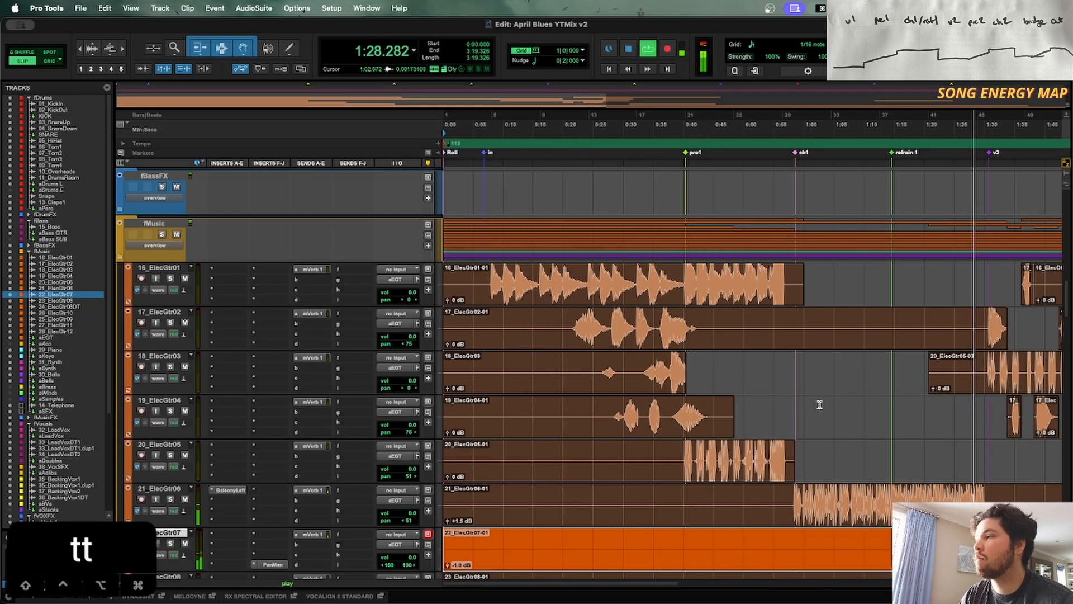
scroll(819, 404, down, 1)
scroll(819, 404, down, 1)
click(795, 441)
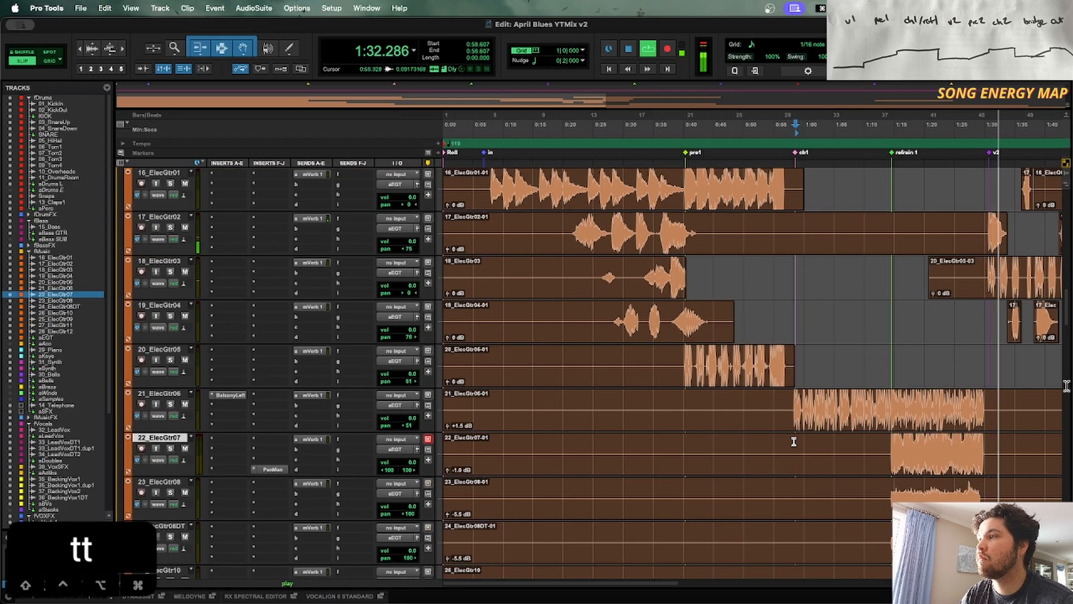
scroll(794, 442, right, 8)
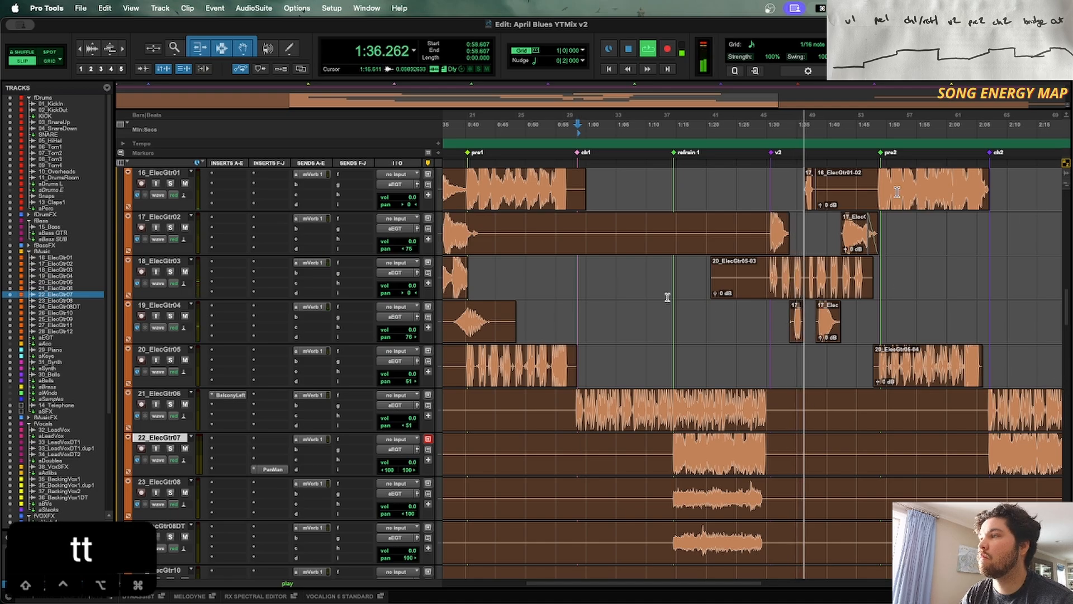
scroll(618, 304, up, 5)
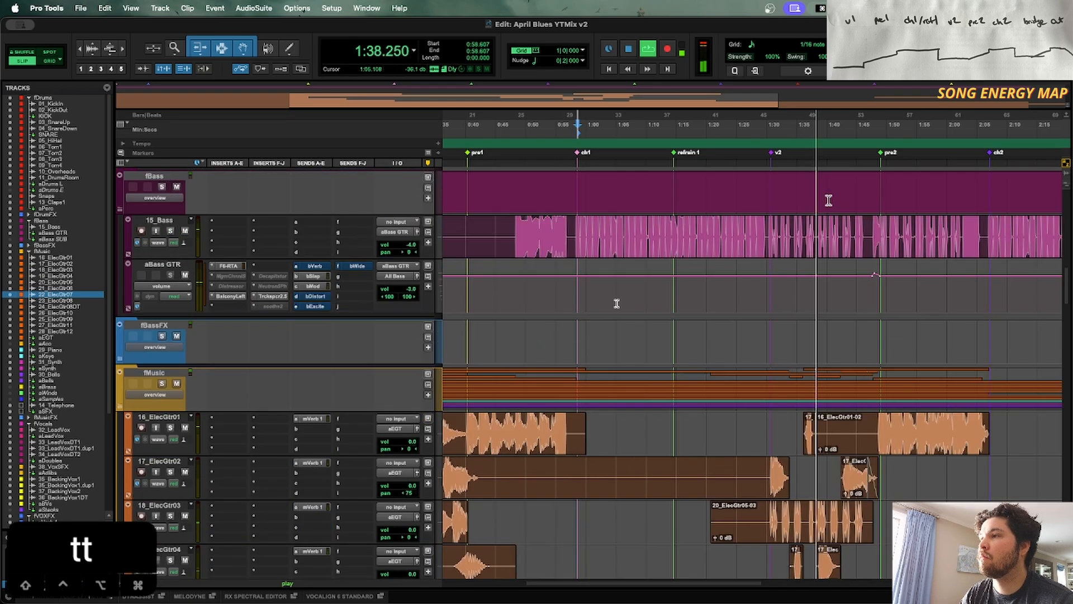
scroll(617, 305, down, 20)
scroll(617, 306, down, 2)
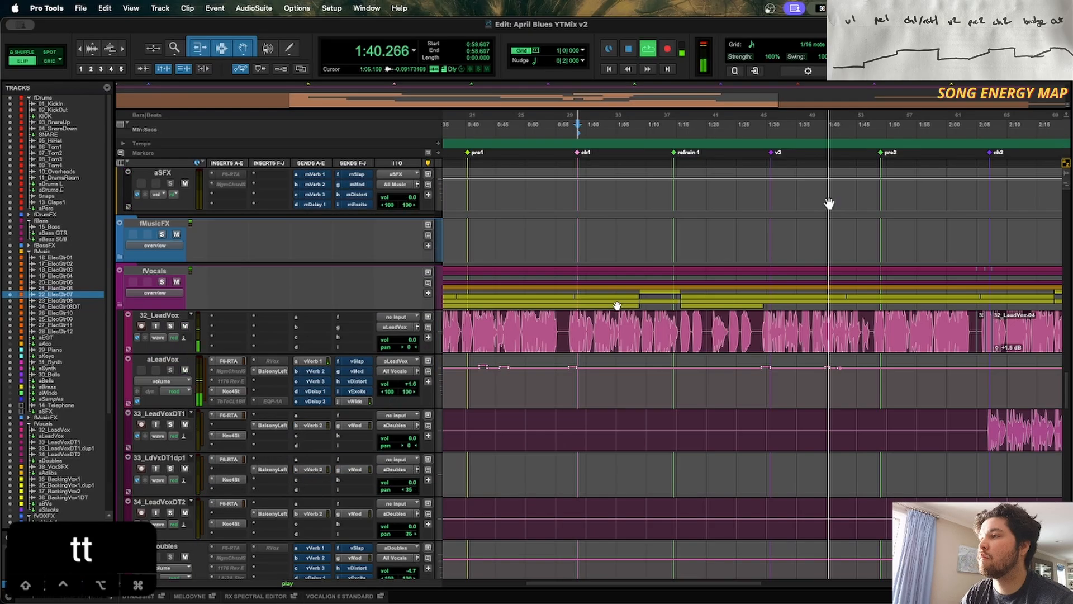
key(r)
scroll(618, 379, down, 20)
scroll(622, 385, up, 10)
scroll(622, 385, down, 15)
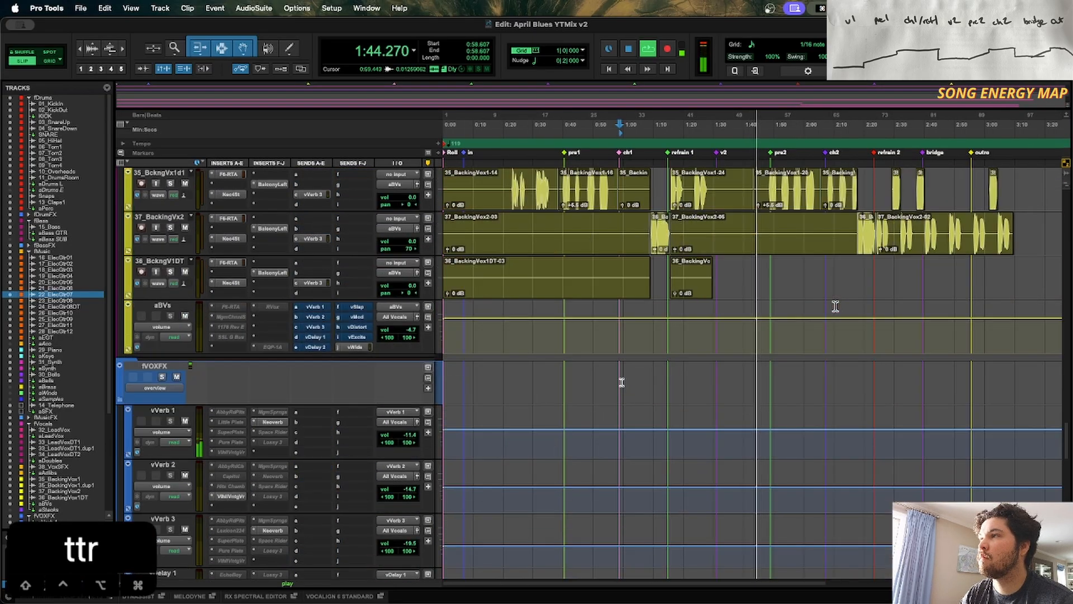
Step: Add volume automation breakpoints on All Vocals just before and at the ch1 marker
scroll(622, 385, down, 15)
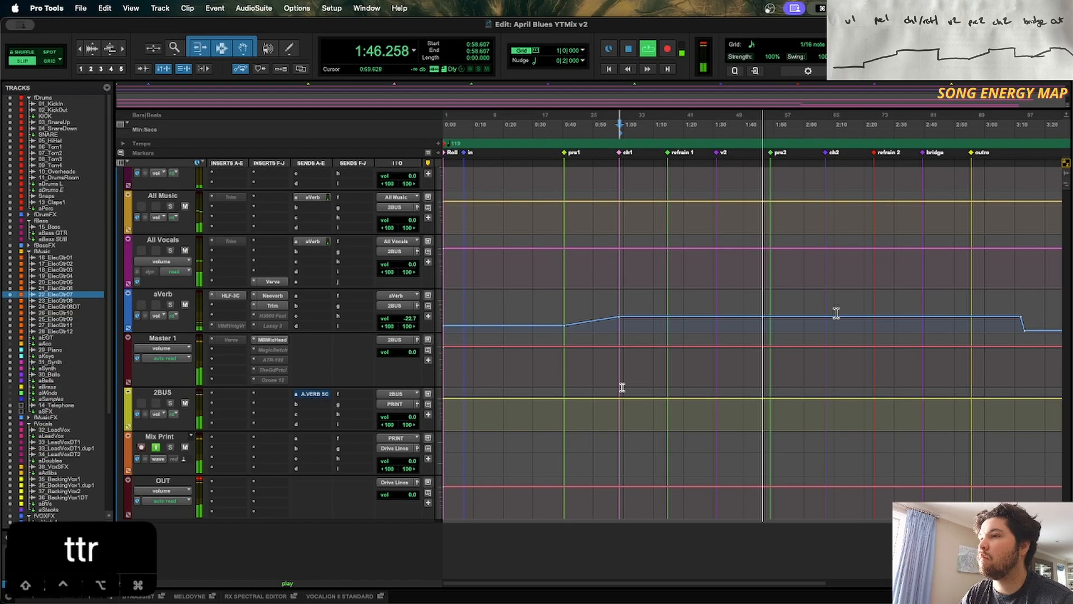
click(617, 259)
key(t)
key(t)
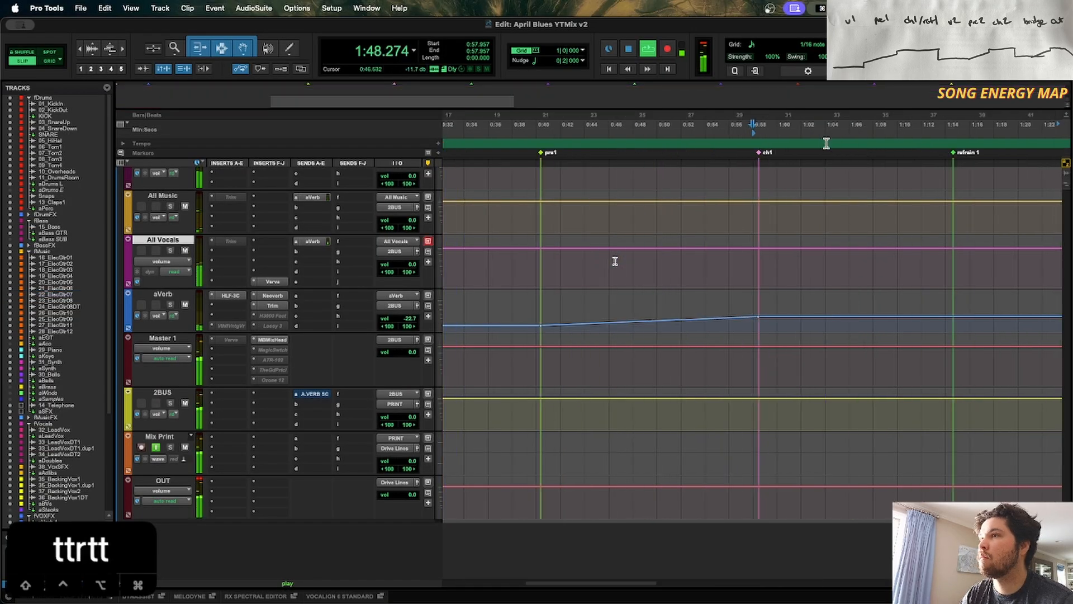
key(t)
key(t)
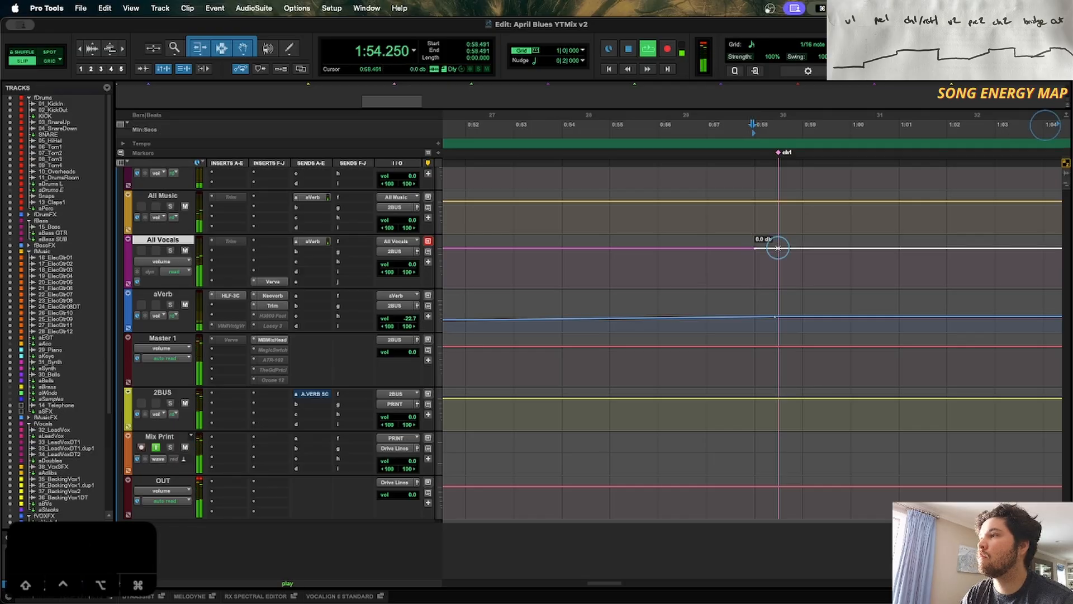
Step: Add volume breakpoints on All Vocals around the v2 marker and raise the section from ch1 to v2 to about +1.0 dB
key(r)
key(r)
key(r)
click(957, 262)
key(t)
key(t)
key(t)
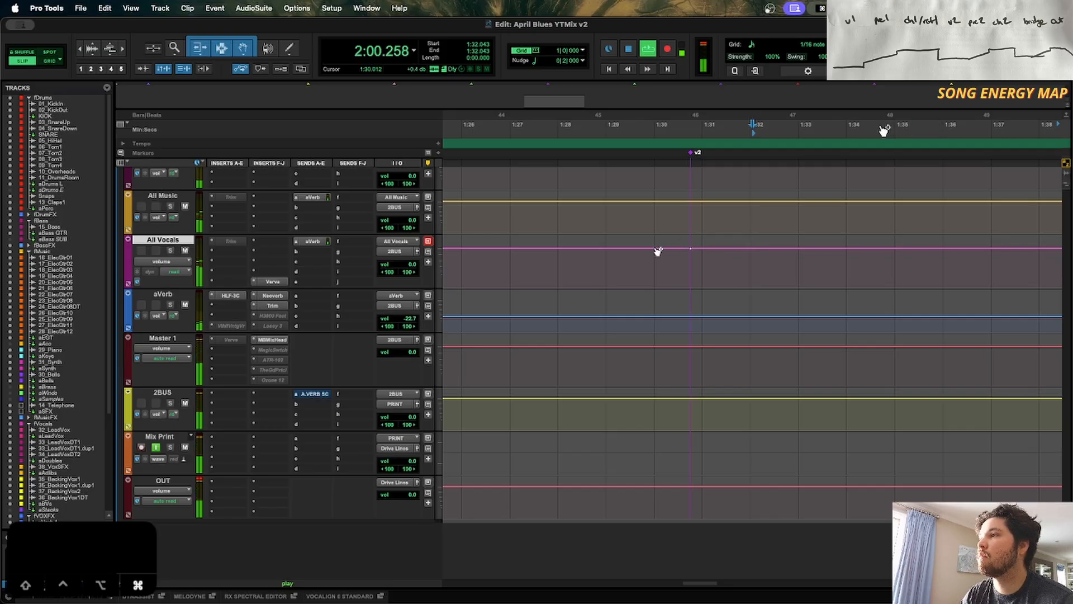
key(r)
key(r)
key(r)
drag(664, 234, 672, 228)
Step: Refine the All Vocals volume breakpoints at the ch1 and v2 transitions and replay the start of chorus 1
click(565, 264)
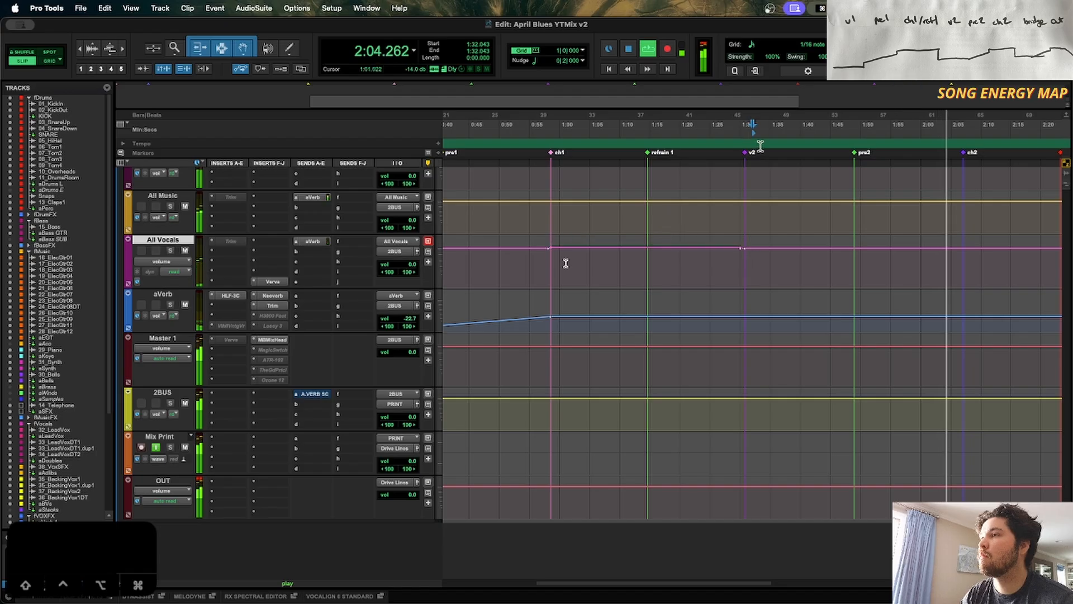
key(t)
key(t)
key(space)
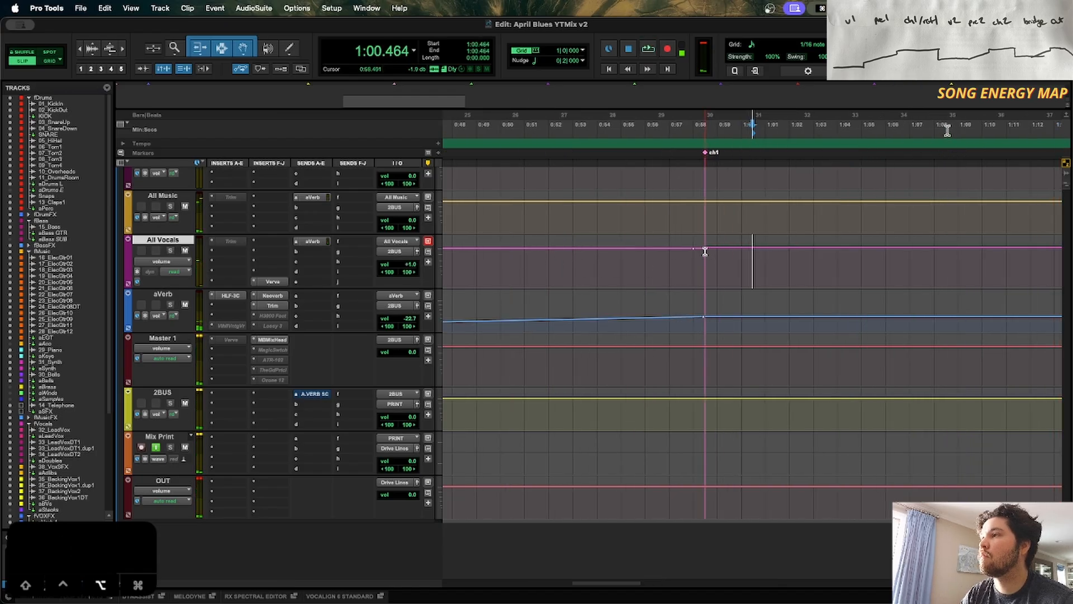
key(space)
key(r)
key(r)
click(929, 265)
key(t)
key(t)
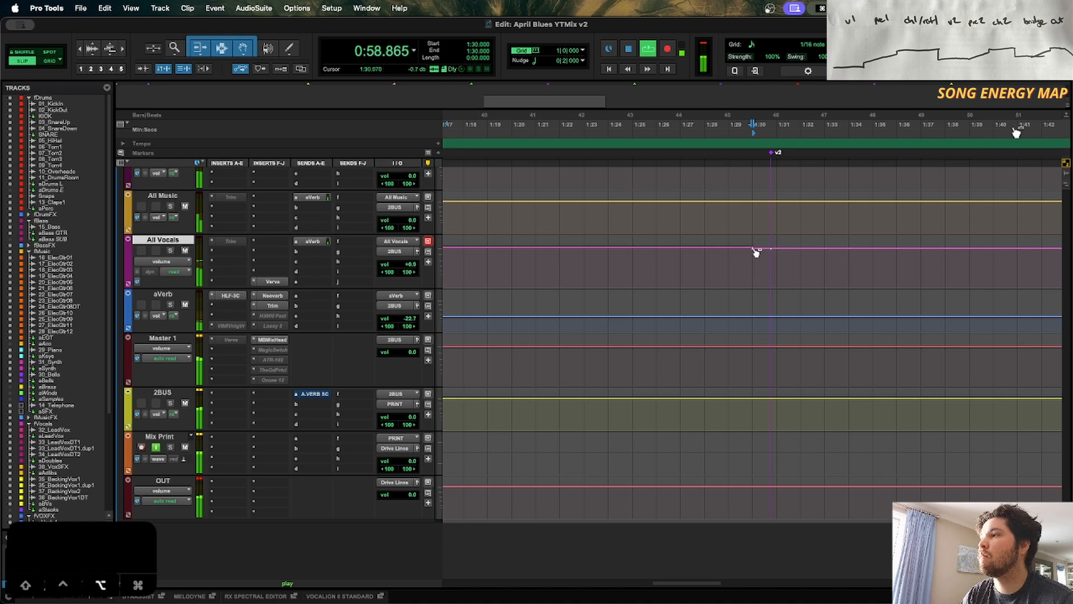
key(r)
key(r)
key(r)
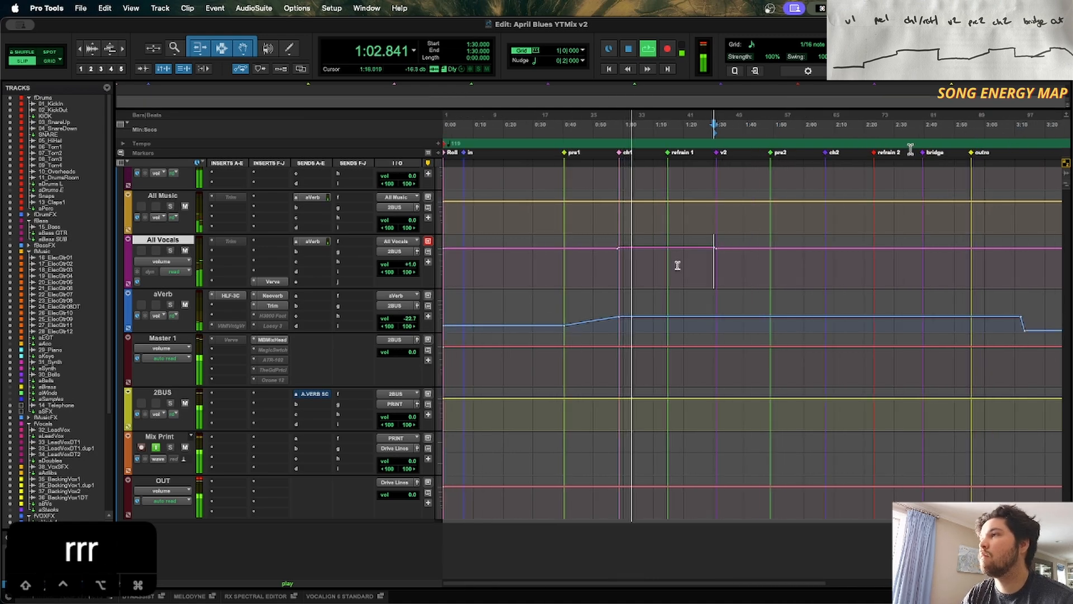
Step: Raise the clip gain of the whole 21_ElecGtr06 clip to +2.0 dB
scroll(677, 266, right, 2)
scroll(677, 265, down, 10)
scroll(678, 266, up, 15)
scroll(678, 266, right, 1)
scroll(678, 266, up, 2)
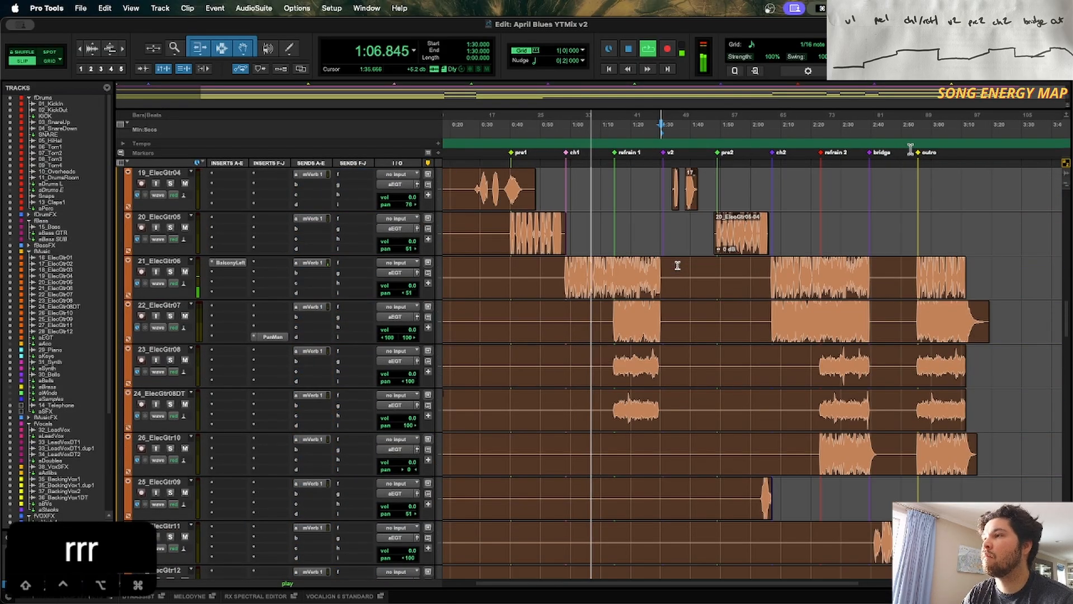
key(r)
key(r)
key(ctrl+shift+Up)
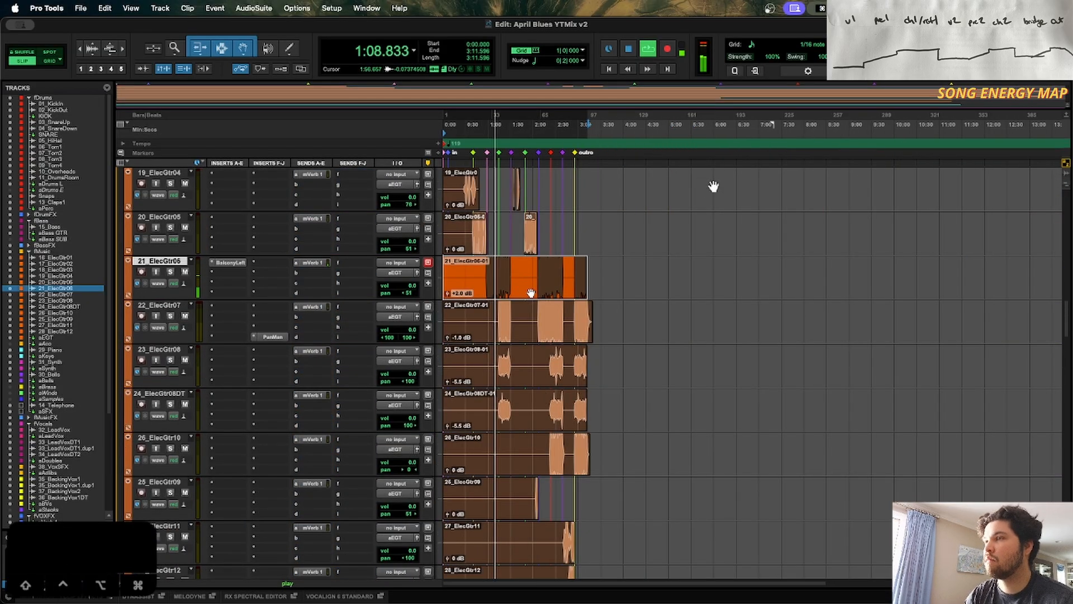
key(t)
key(t)
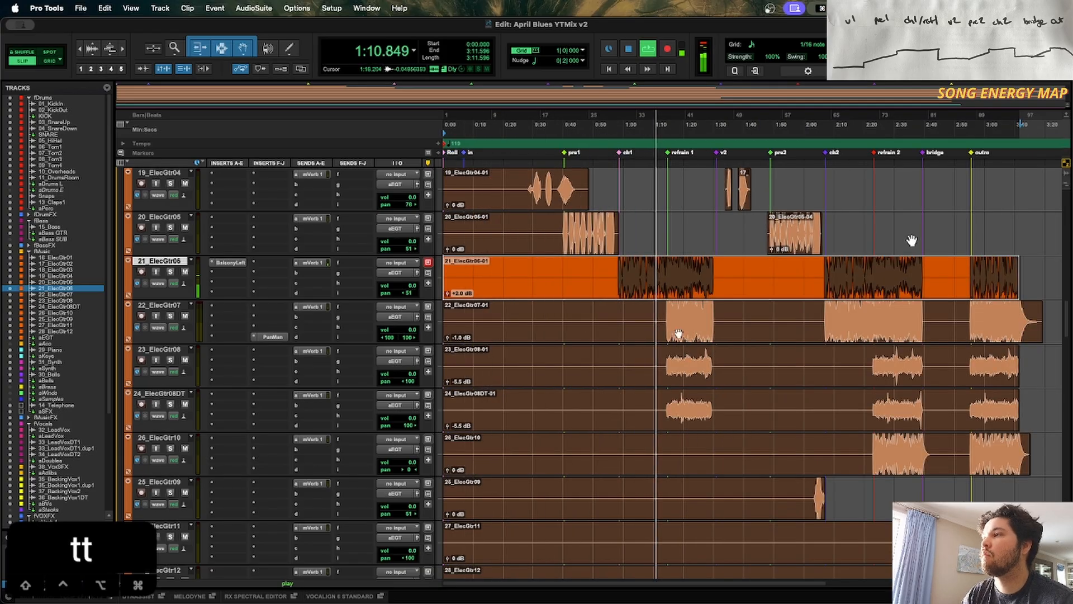
Step: Play the song from the v2 marker at about 1:31 to check the All Vocals level change into verse 2
scroll(912, 240, down, 10)
scroll(678, 334, down, 15)
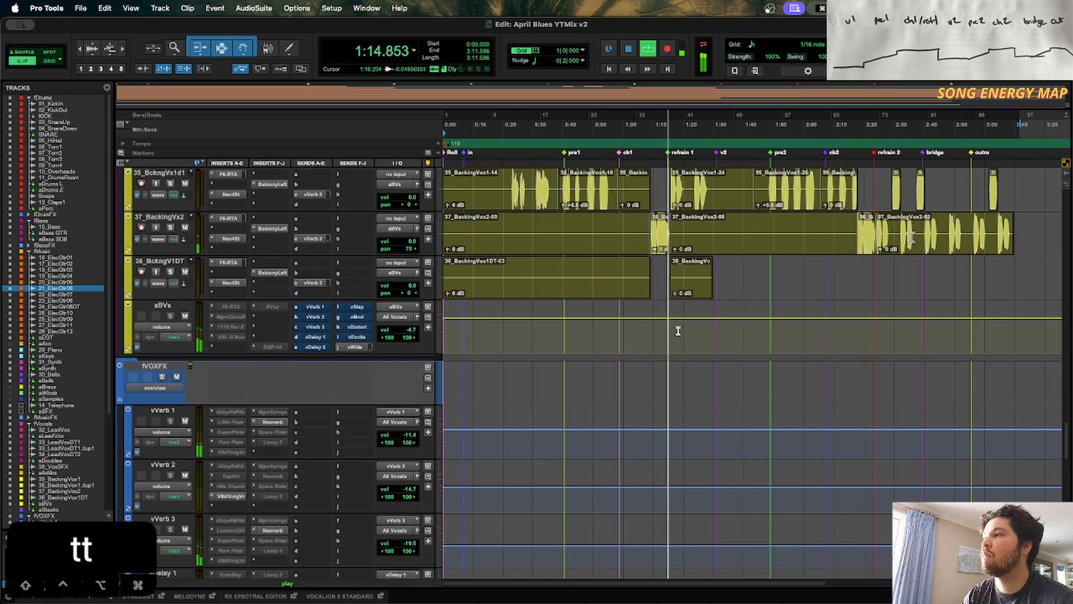
scroll(742, 337, down, 12)
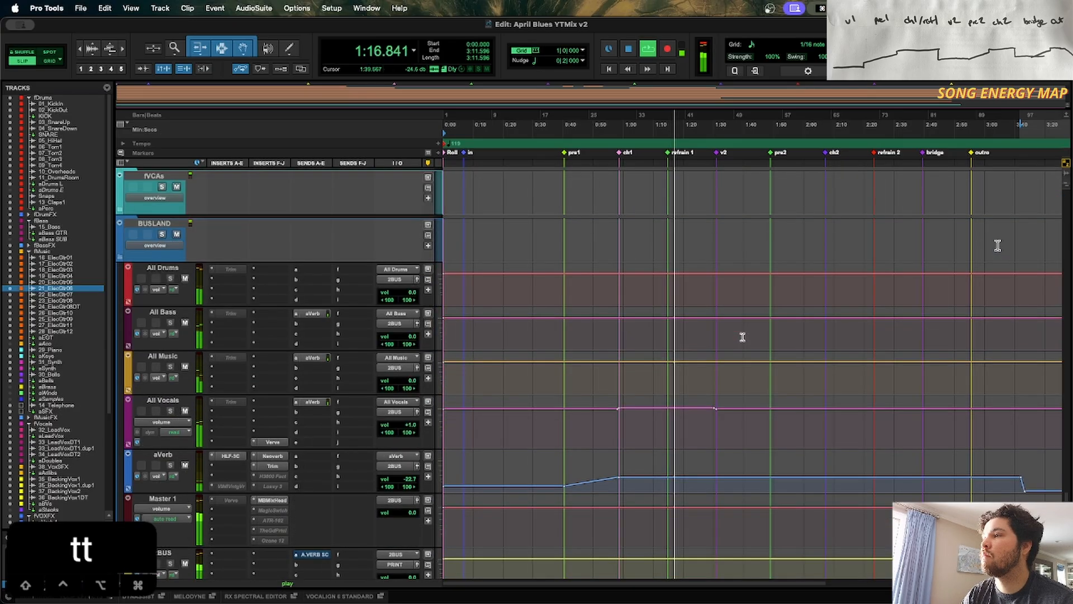
click(718, 428)
key(t)
key(t)
key(r)
key(r)
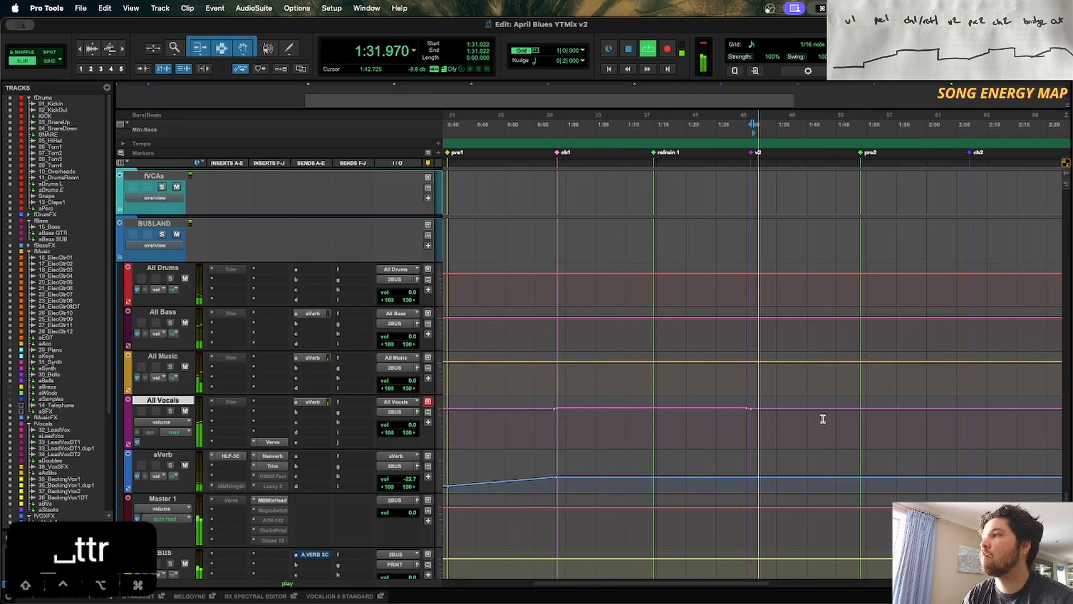
Step: Add an All Vocals volume breakpoint at pre1 and raise the section from pre1 to ch1 to about +0.5 dB
click(560, 427)
key(t)
key(t)
key(t)
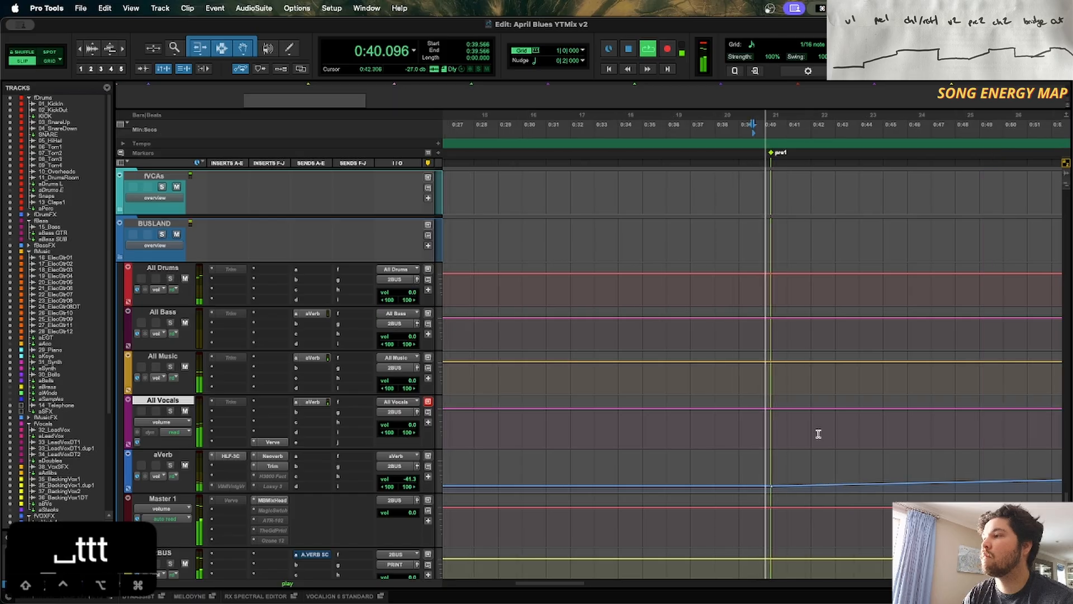
key(r)
key(r)
key(r)
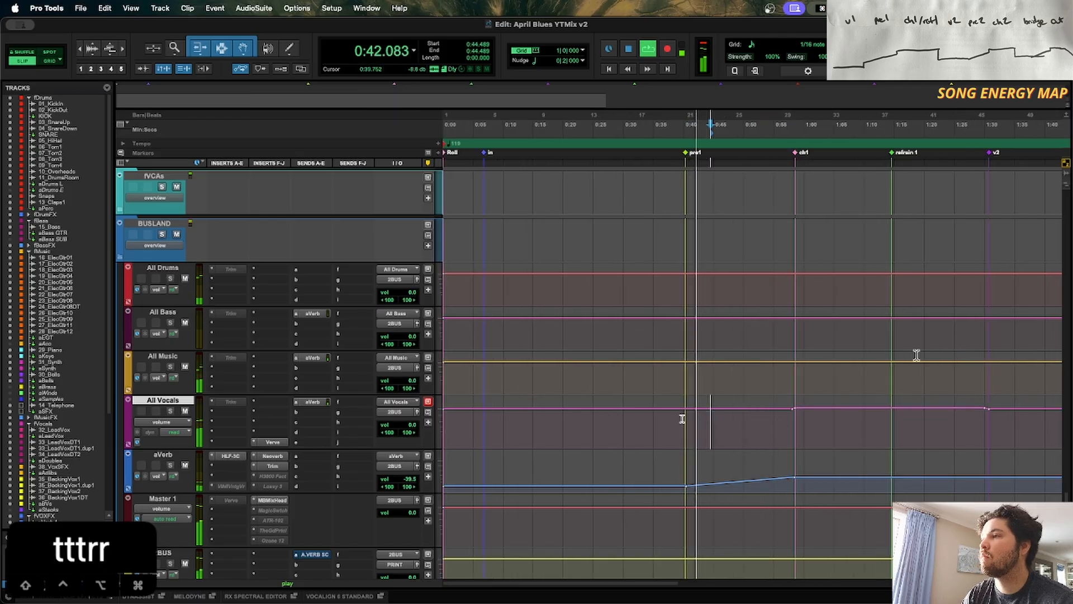
click(685, 409)
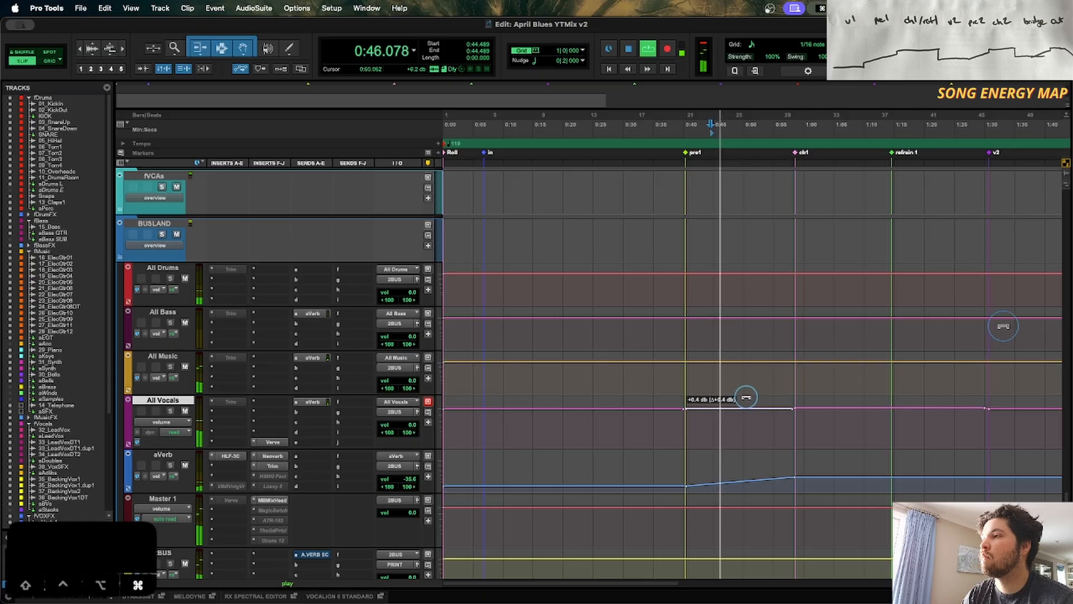
key(t)
key(t)
key(t)
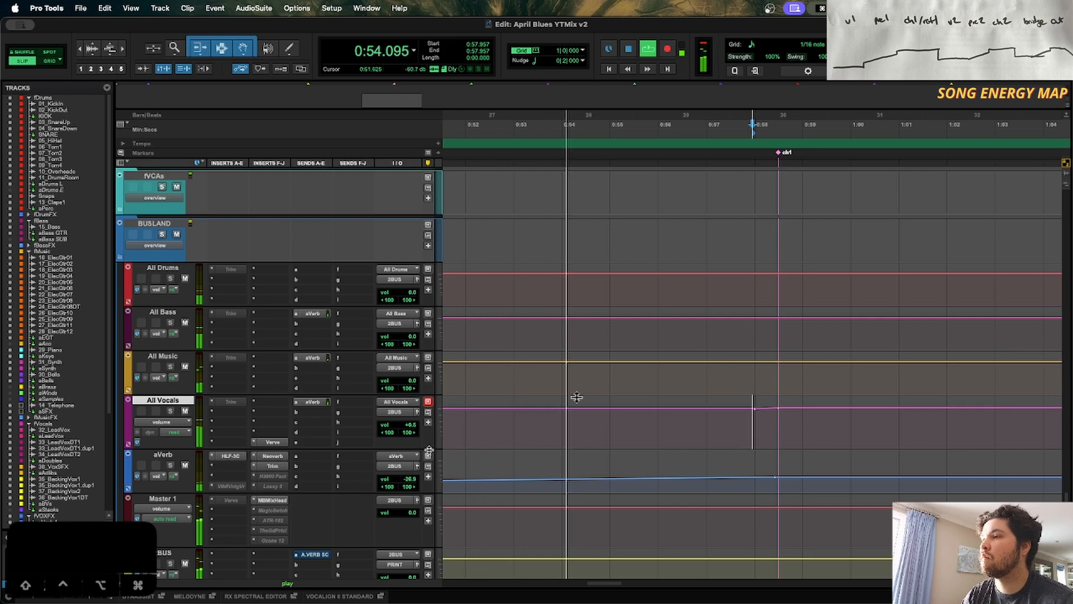
Step: Enlarge the All Vocals track height and refine the volume breakpoint just before the ch1 marker
key(ctrl+Down)
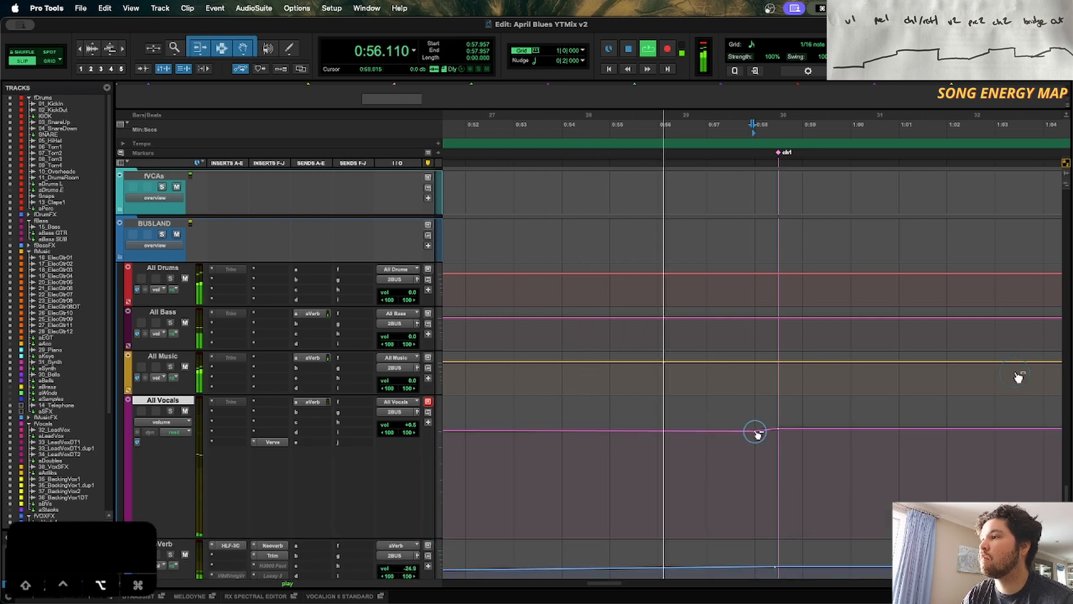
key(t)
key(t)
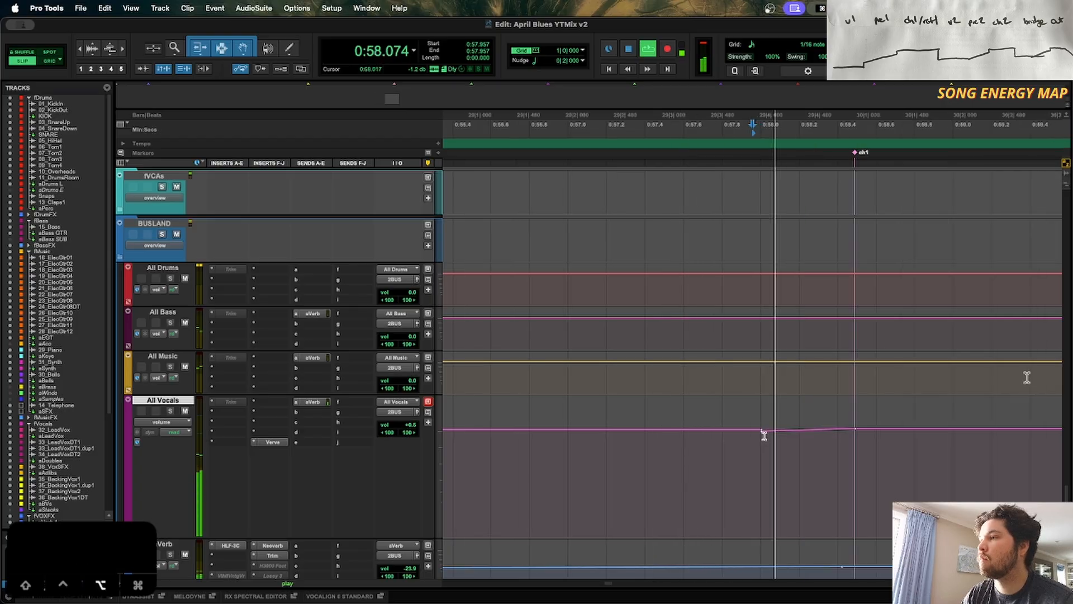
key(r)
key(r)
key(r)
key(r)
key(r)
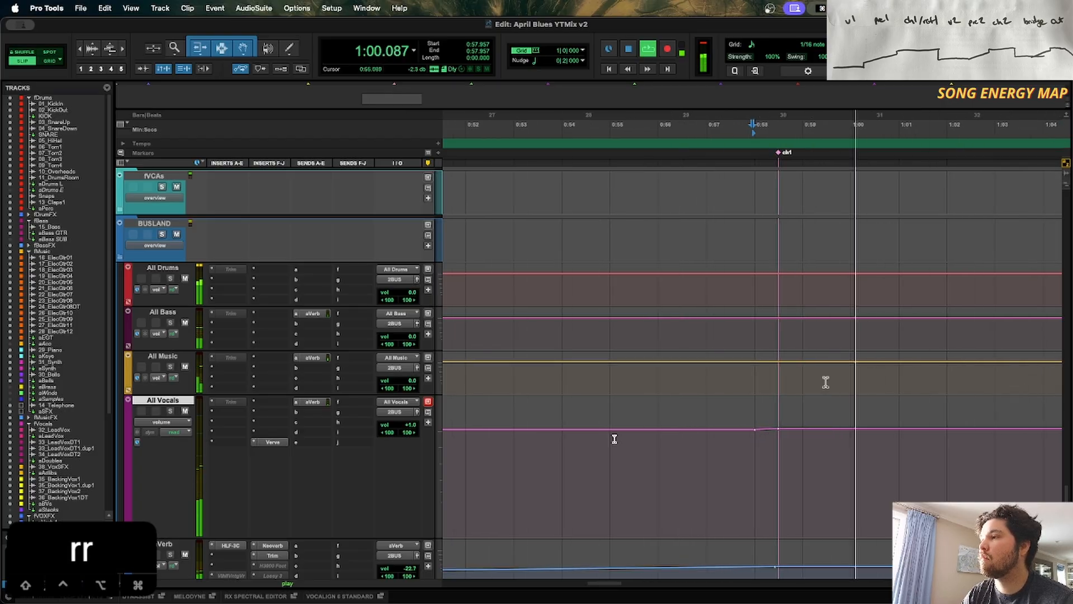
Step: Align the All Vocals volume breakpoint with the pre1 marker at about +0.6 dB
key(t)
key(t)
key(t)
key(t)
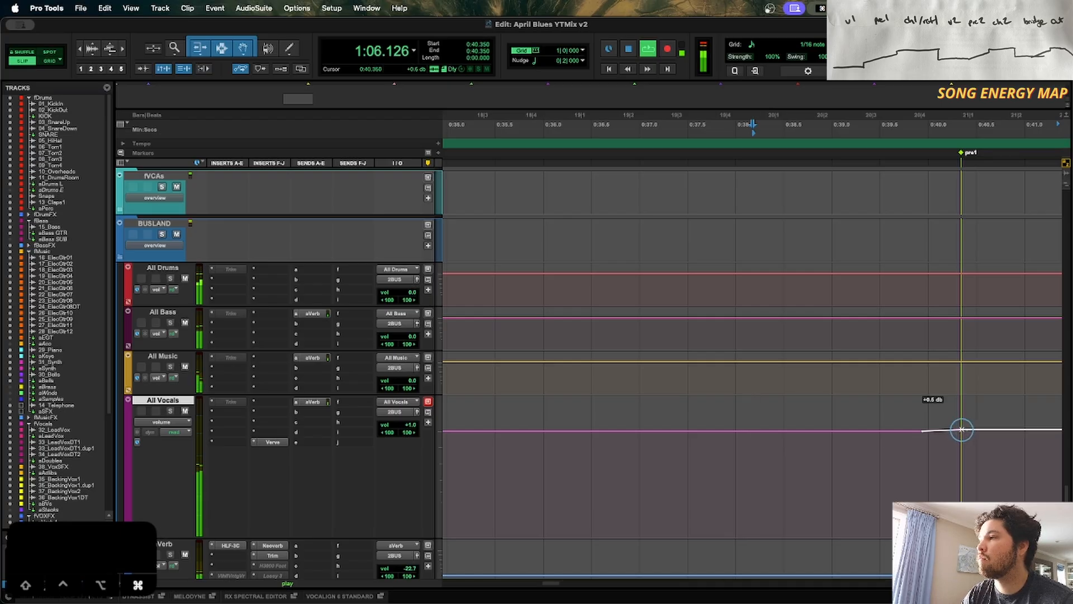
key(r)
key(r)
key(r)
key(r)
key(r)
key(r)
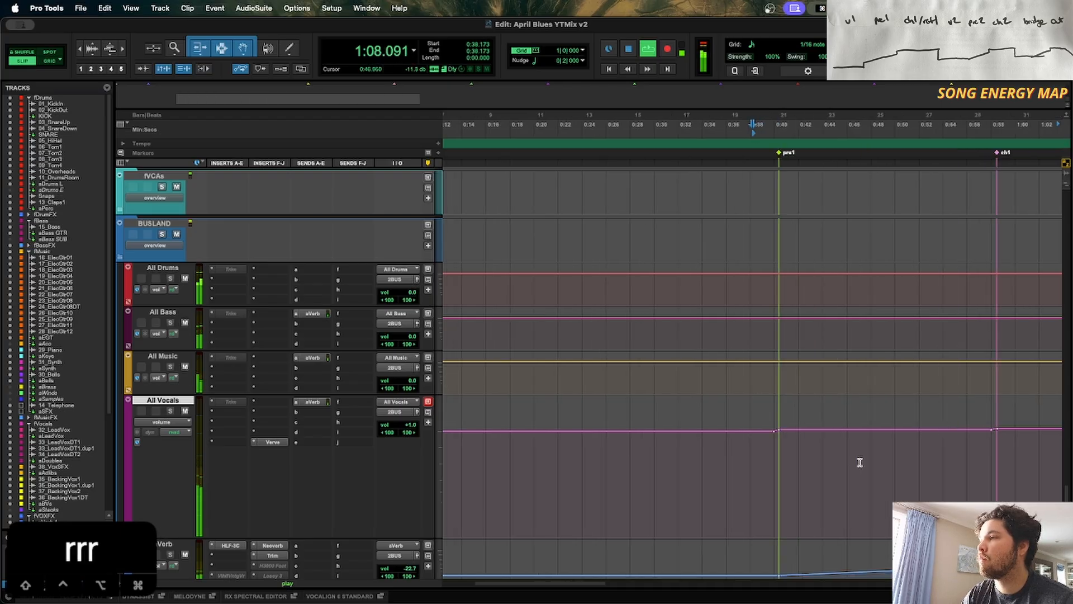
Step: Play the song from just before pre1 and raise the All Vocals volume section between pre2 and ch2
key(space)
key(t)
key(t)
key(t)
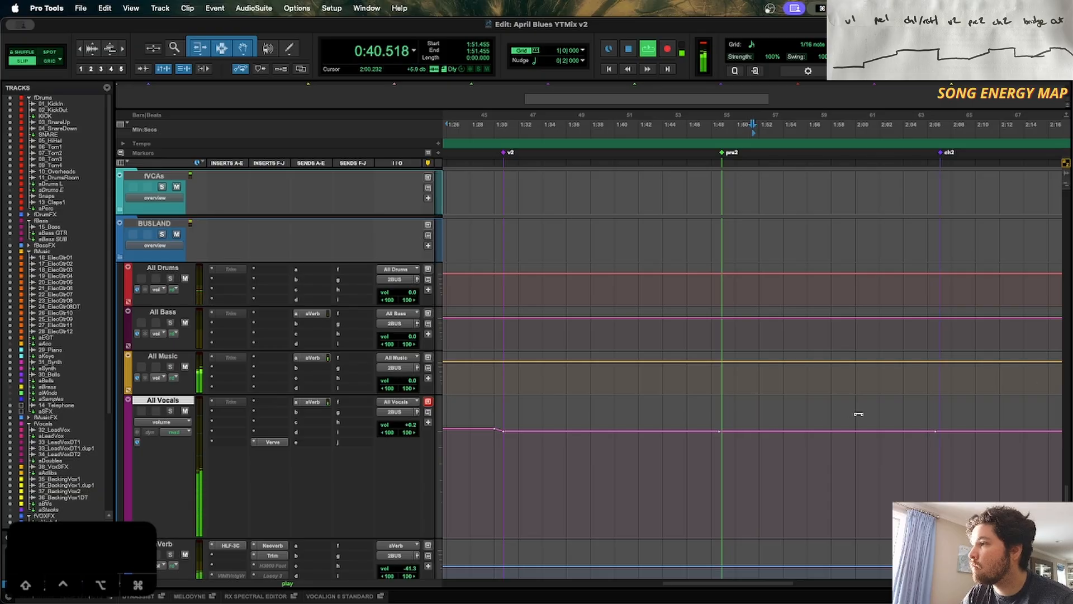
drag(861, 395, 861, 395)
Step: Align the All Vocals volume breakpoint with the pre2 marker at about +0.6 dB
key(t)
key(t)
key(t)
key(t)
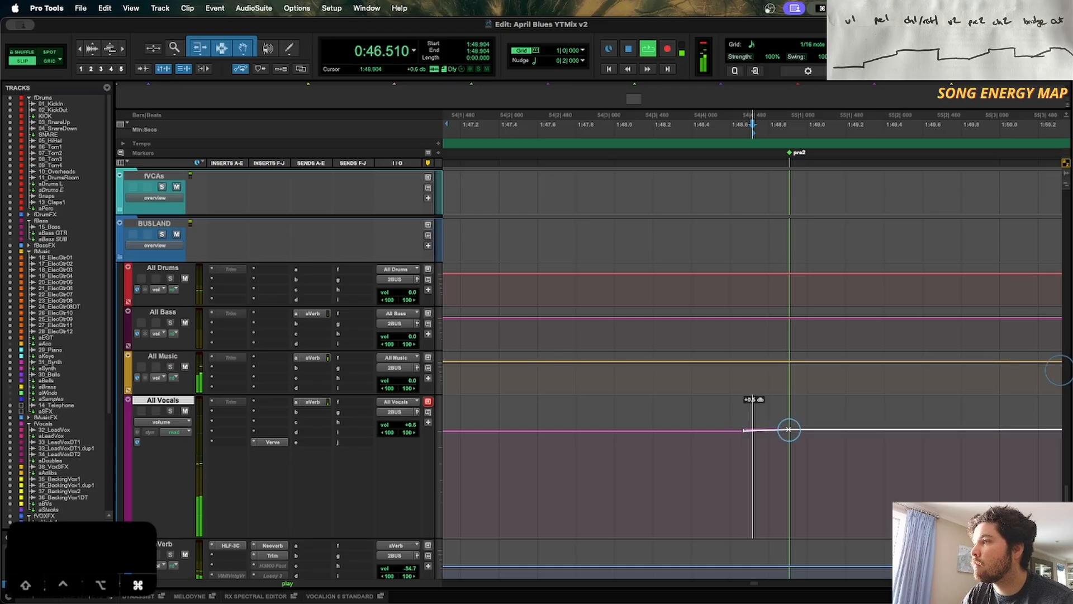
key(r)
key(r)
key(r)
key(r)
key(r)
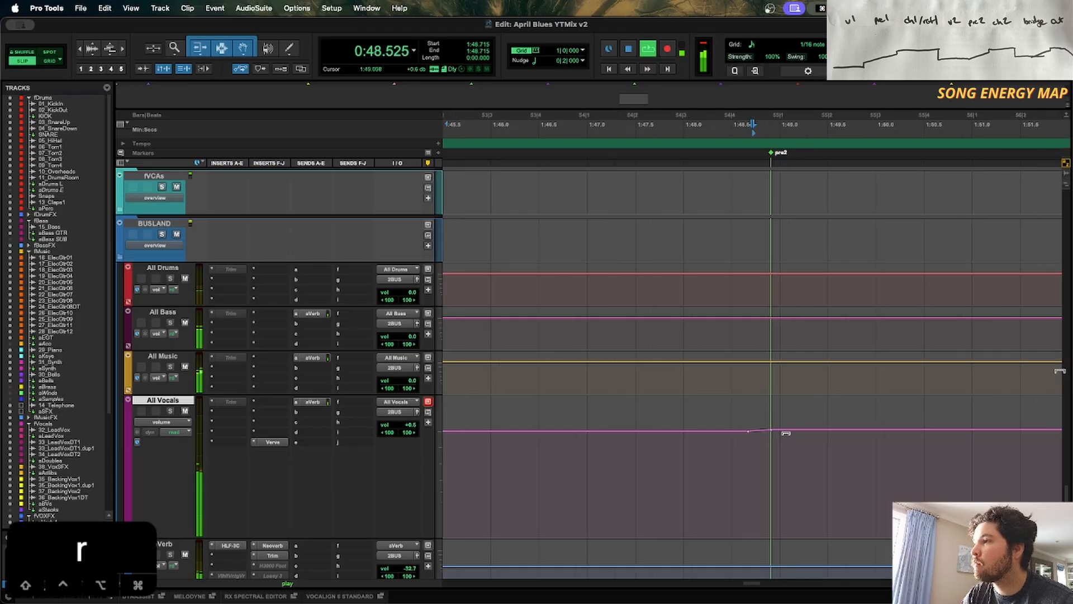
Step: Add an All Vocals volume breakpoint at the bridge marker and raise the section from ch2 to the bridge
key(t)
key(t)
key(t)
key(r)
key(r)
key(r)
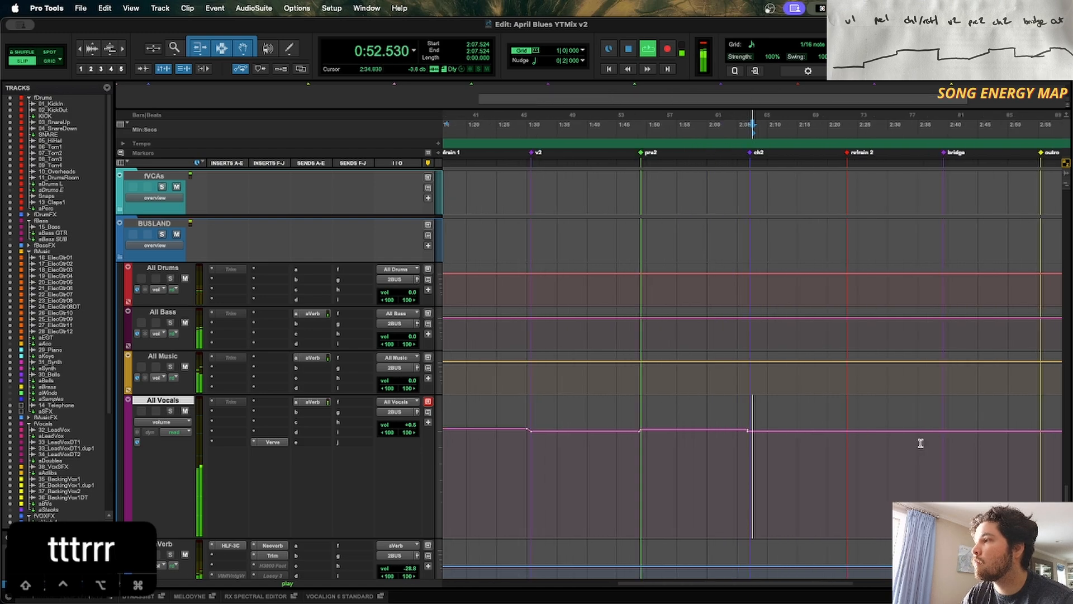
key(t)
key(t)
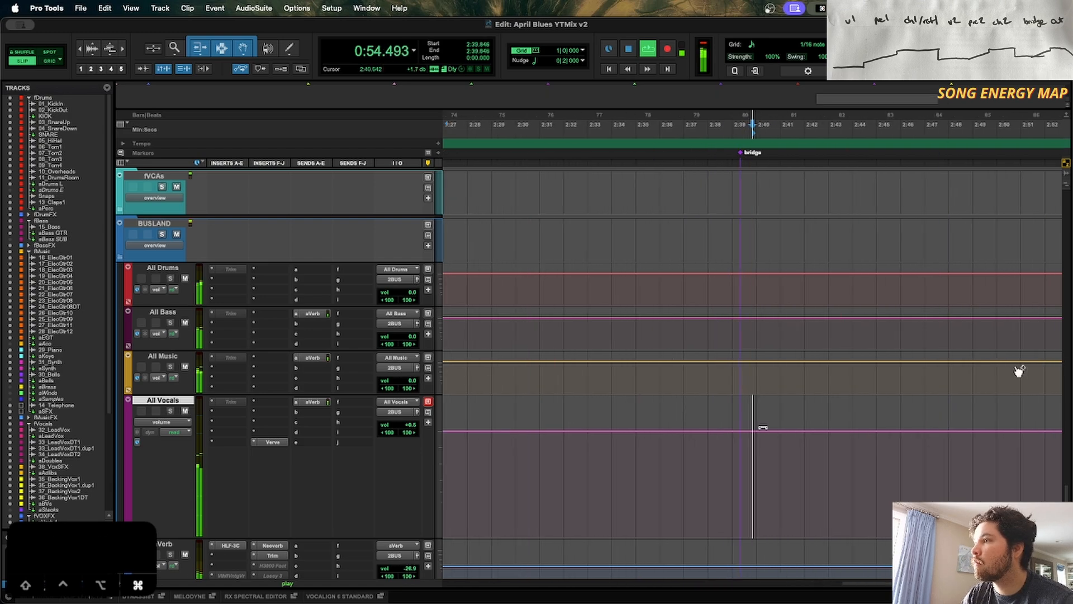
key(r)
key(r)
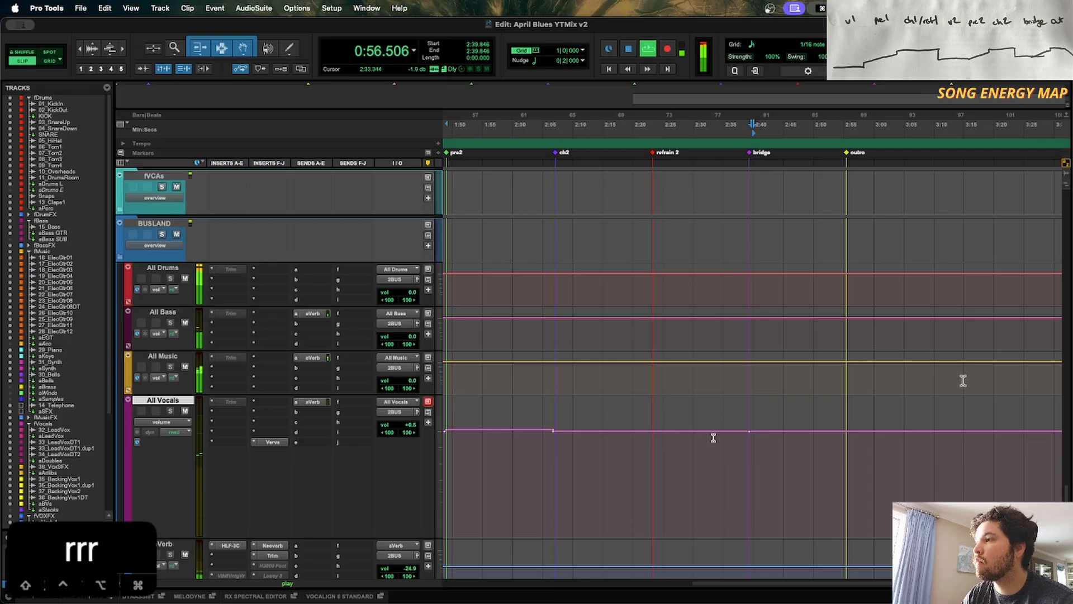
key(r)
drag(693, 430, 699, 384)
Step: Align the All Vocals volume breakpoint with the ch2 marker at about +0.9 dB
key(t)
key(t)
key(t)
key(t)
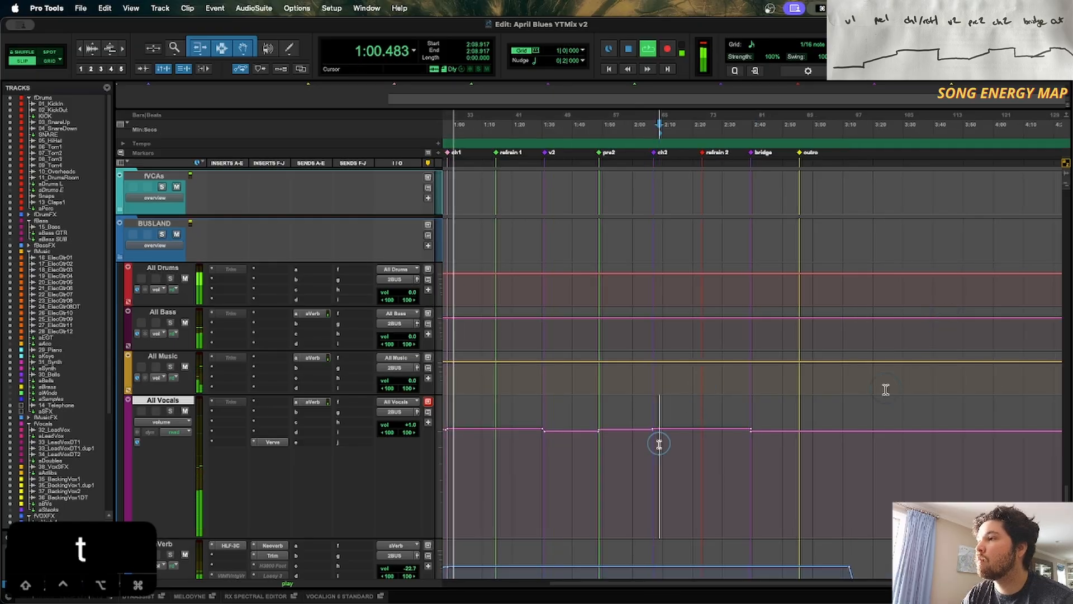
drag(645, 429, 644, 428)
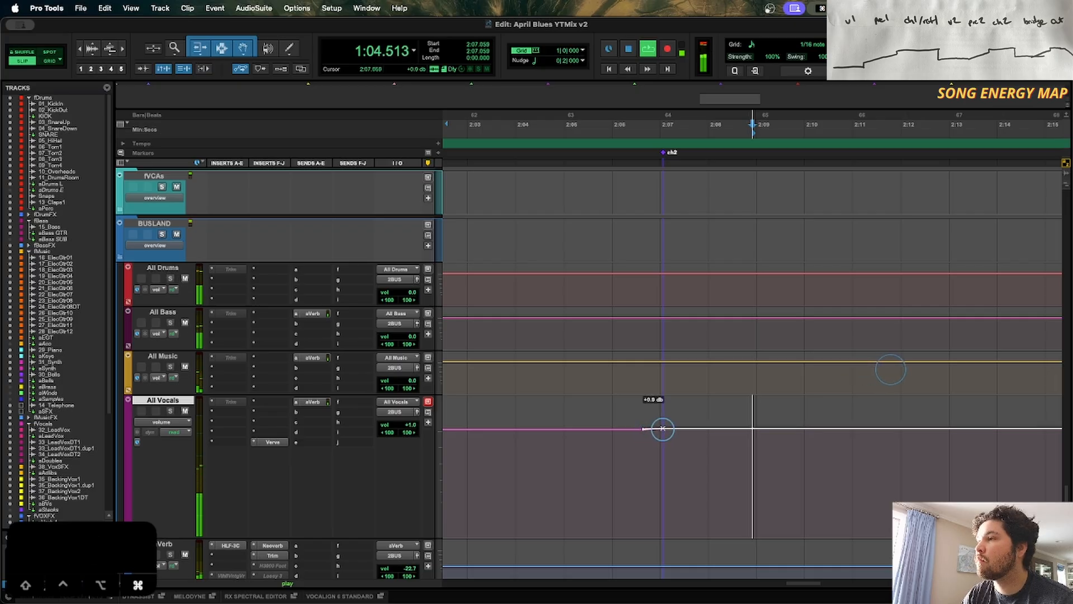
drag(663, 429, 662, 428)
key(r)
key(r)
key(r)
key(r)
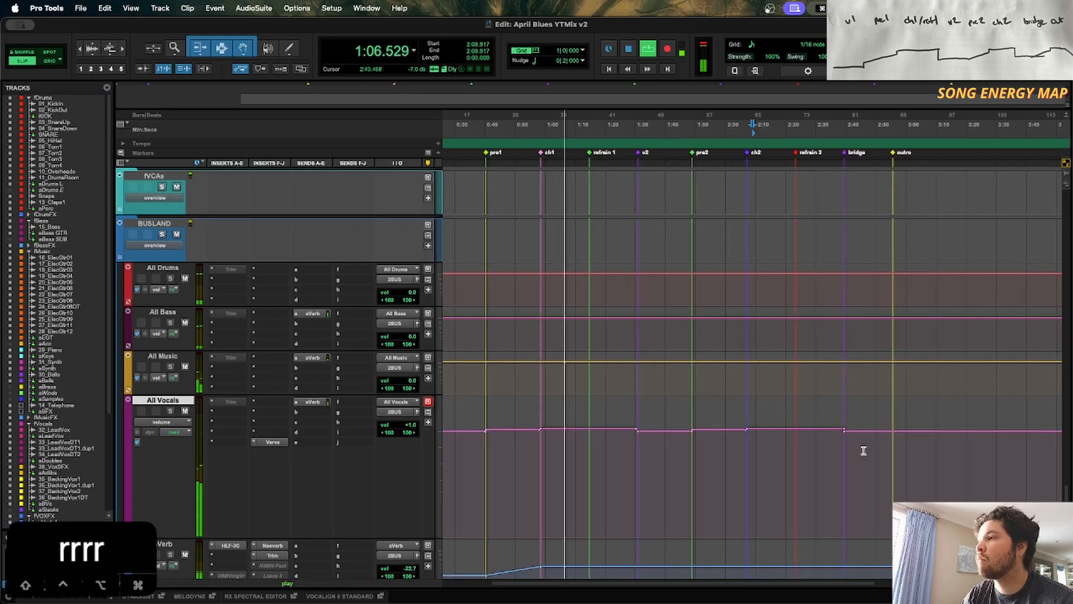
Step: Align the All Vocals volume breakpoint with the bridge marker at 0.0 dB
key(t)
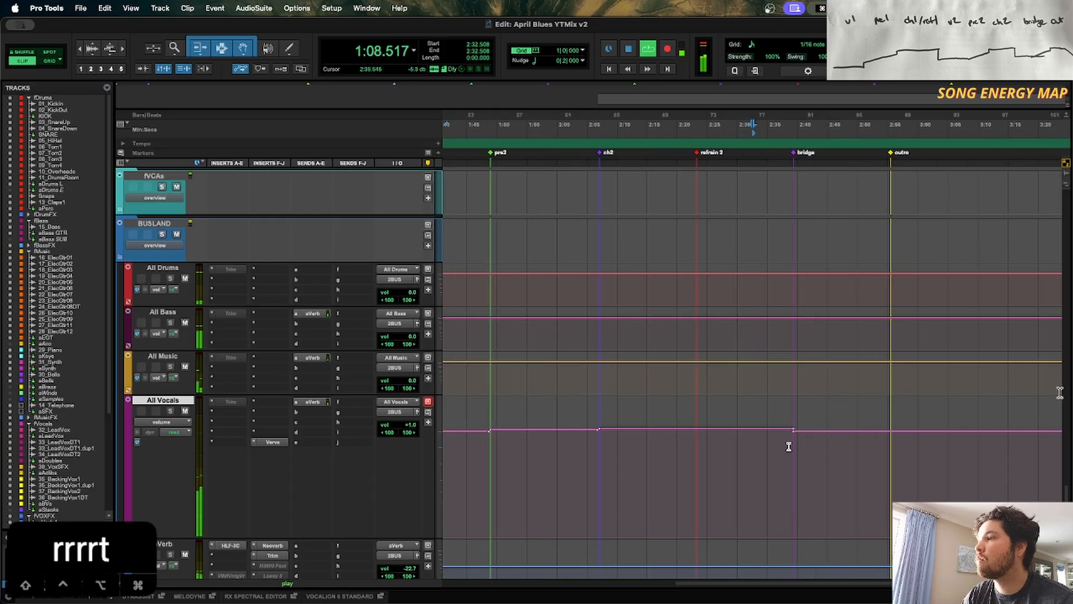
key(t)
key(t)
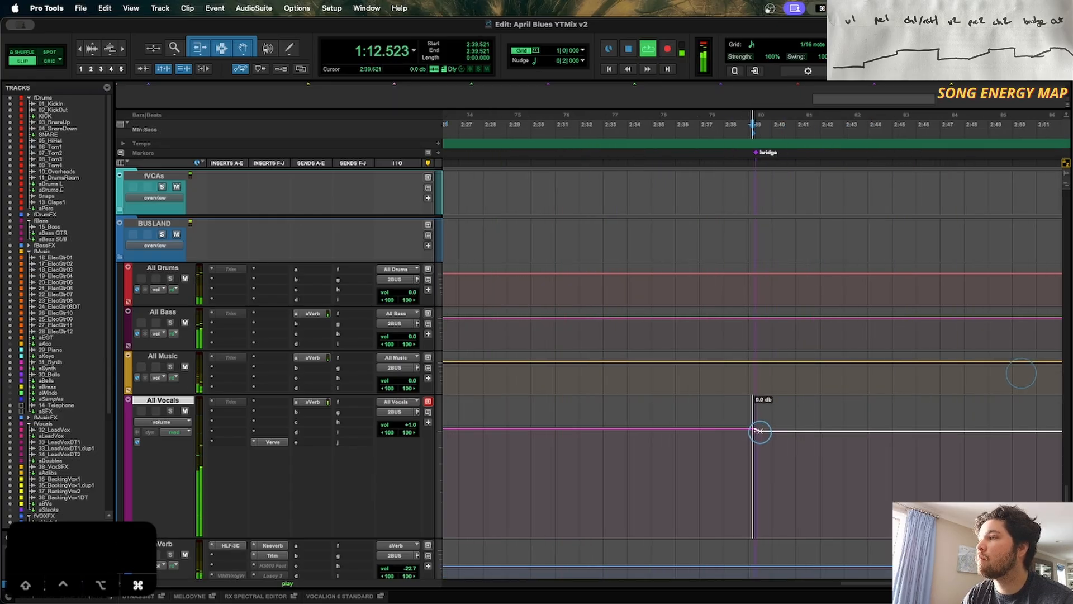
key(r)
key(r)
key(r)
Step: Add an All Vocals volume breakpoint at the outro marker and raise the volume slightly from there onward
key(t)
key(t)
key(t)
key(r)
key(t)
key(t)
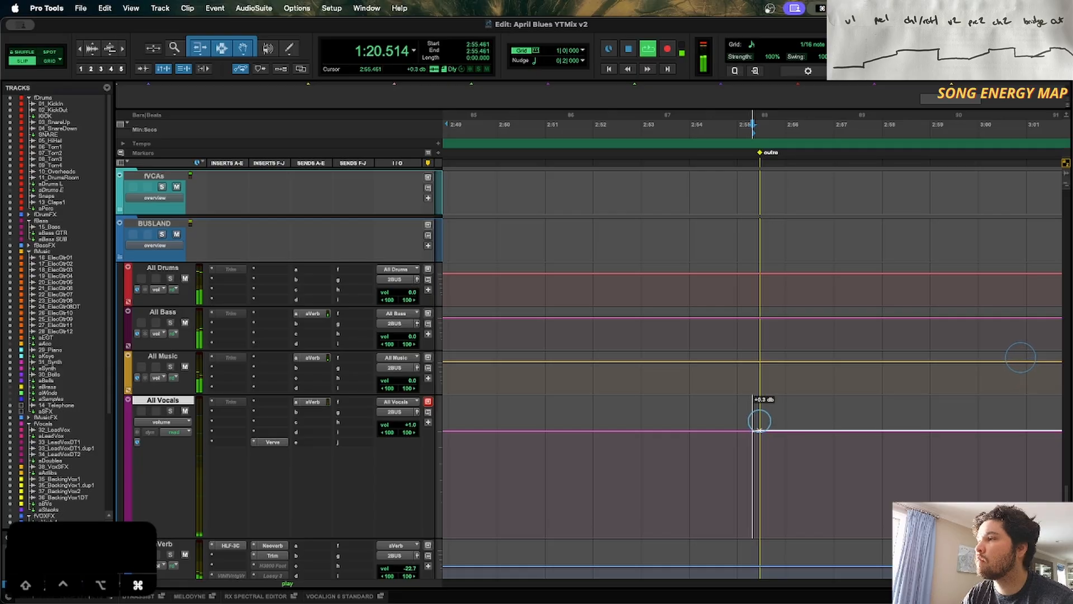
key(r)
key(r)
key(r)
key(r)
key(r)
key(r)
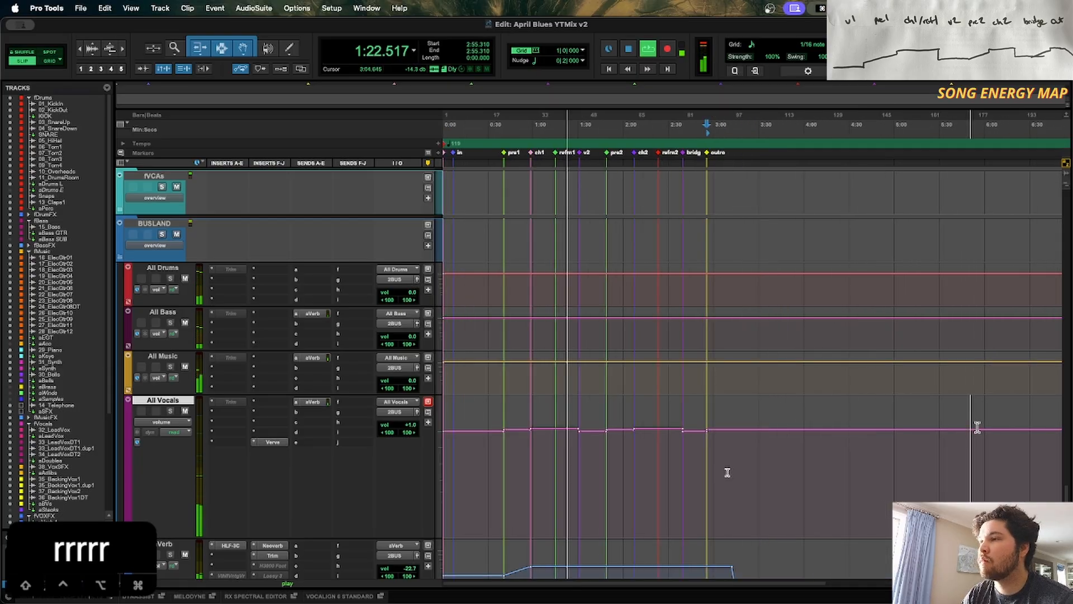
Step: Check the All Vocals volume curve from ch1 to refrain 2, stop playback and bring up the backing vocal tracks
key(t)
key(t)
key(t)
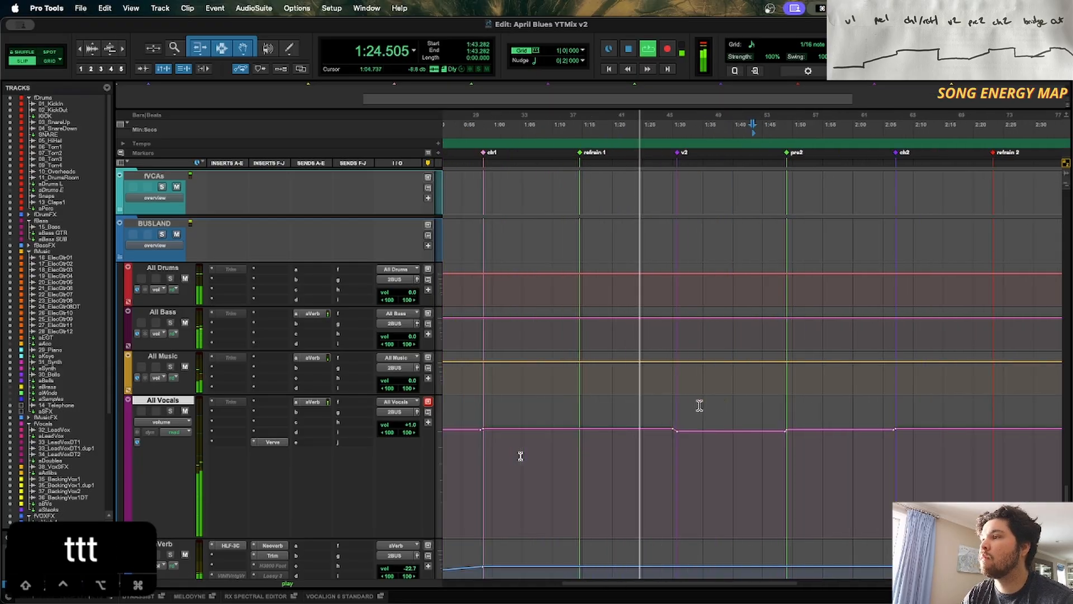
key(space)
scroll(634, 464, down, 15)
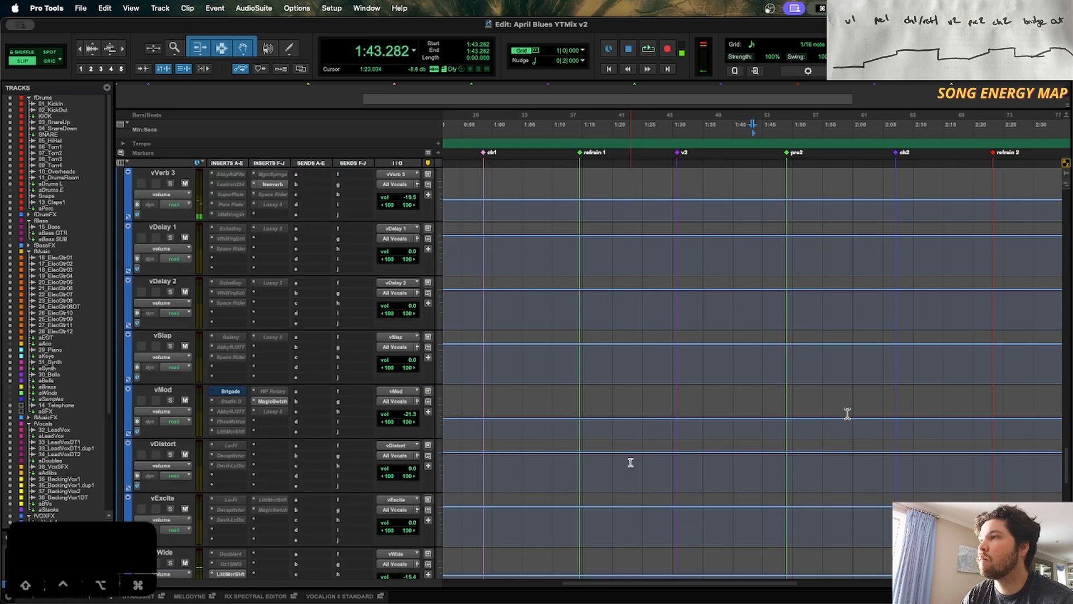
scroll(630, 462, up, 5)
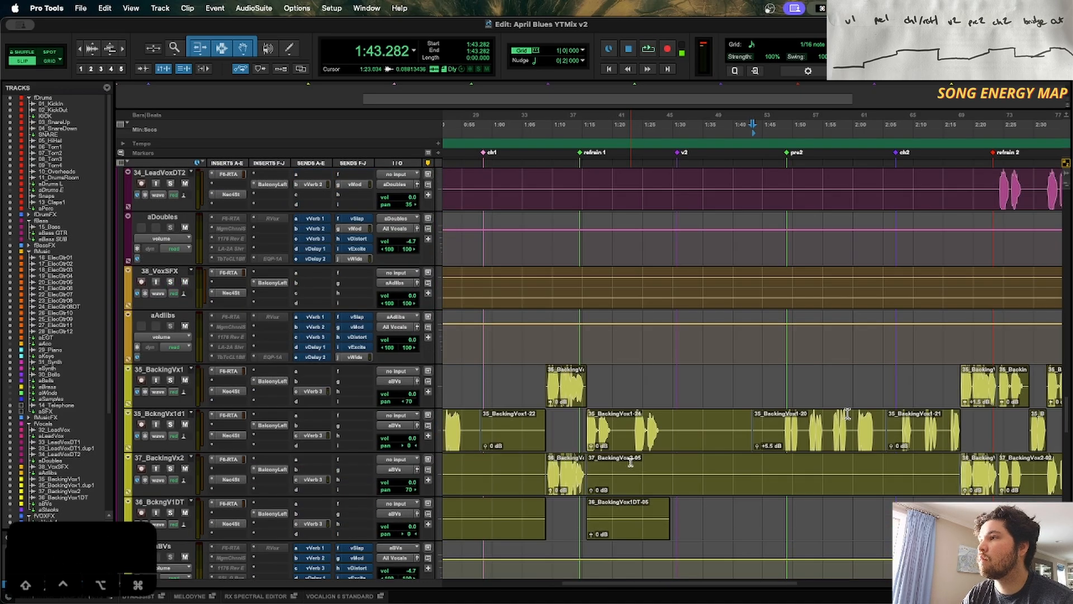
Step: Play the song from the pre2 marker at about 1:49 and examine the backing vocal clips across the sections
key(r)
click(772, 465)
scroll(772, 465, up, 3)
scroll(772, 465, down, 7)
scroll(771, 465, up, 3)
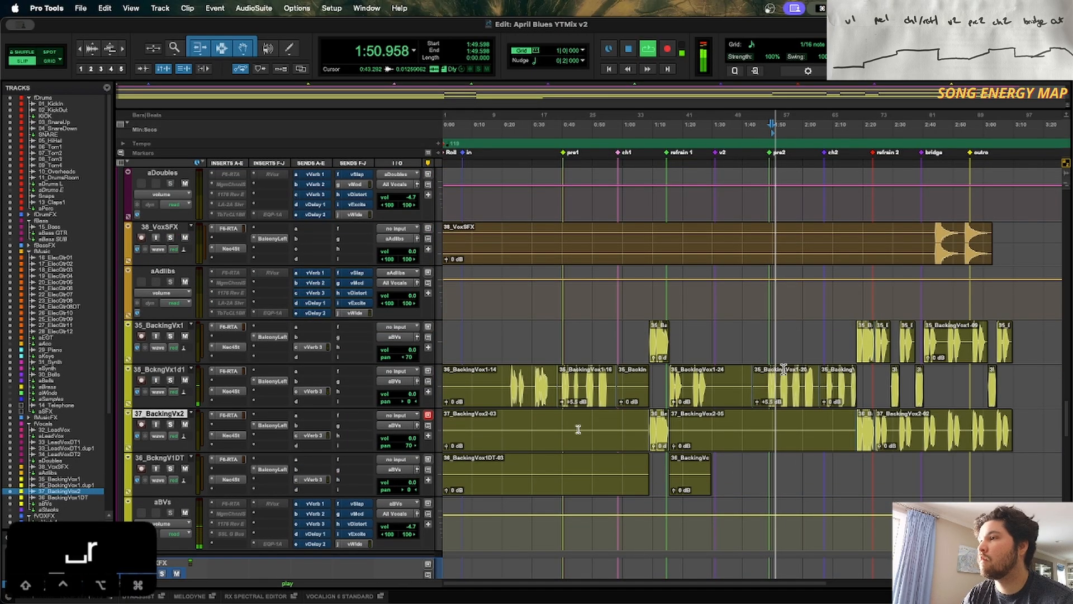
scroll(588, 429, up, 5)
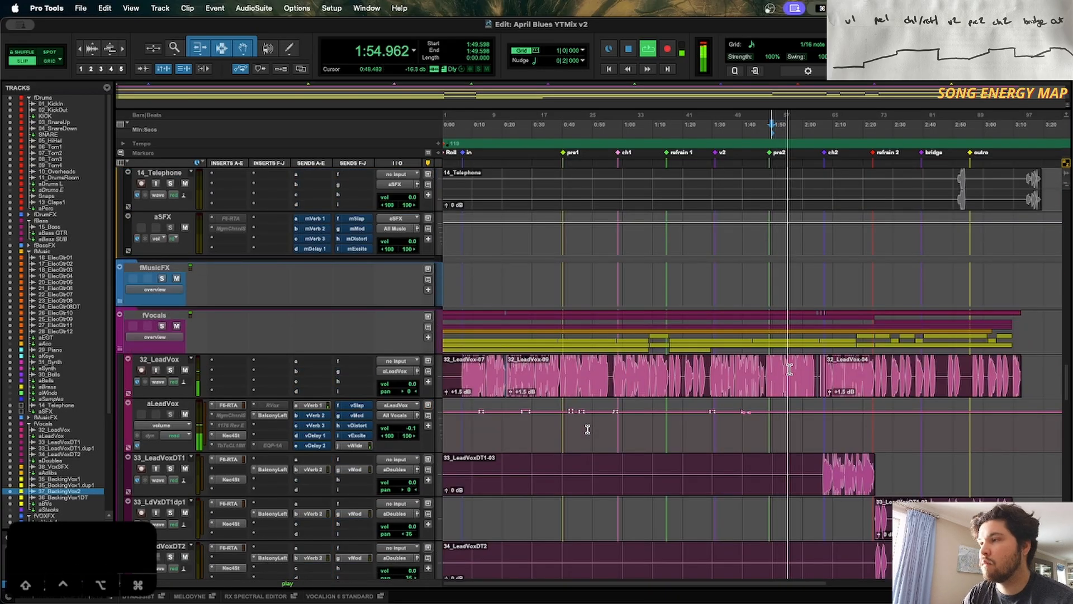
scroll(588, 429, down, 5)
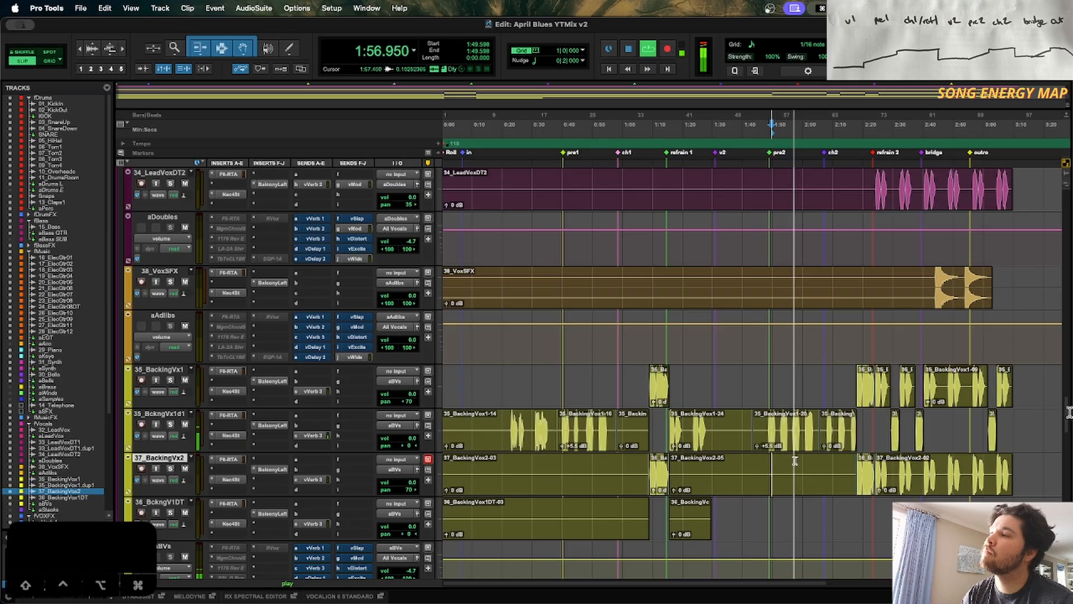
key(t)
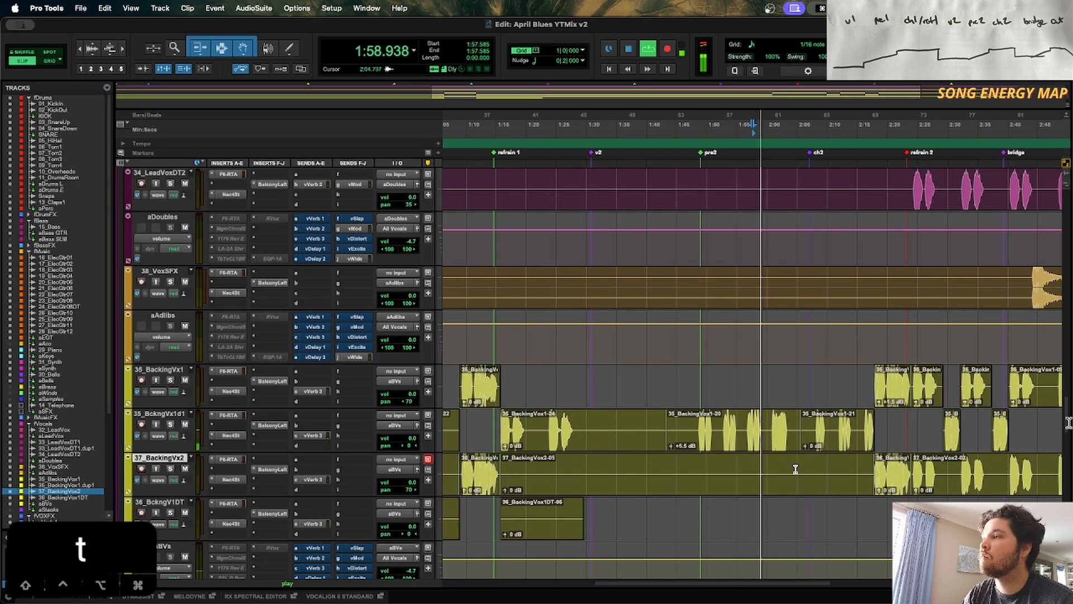
key(t)
key(r)
key(r)
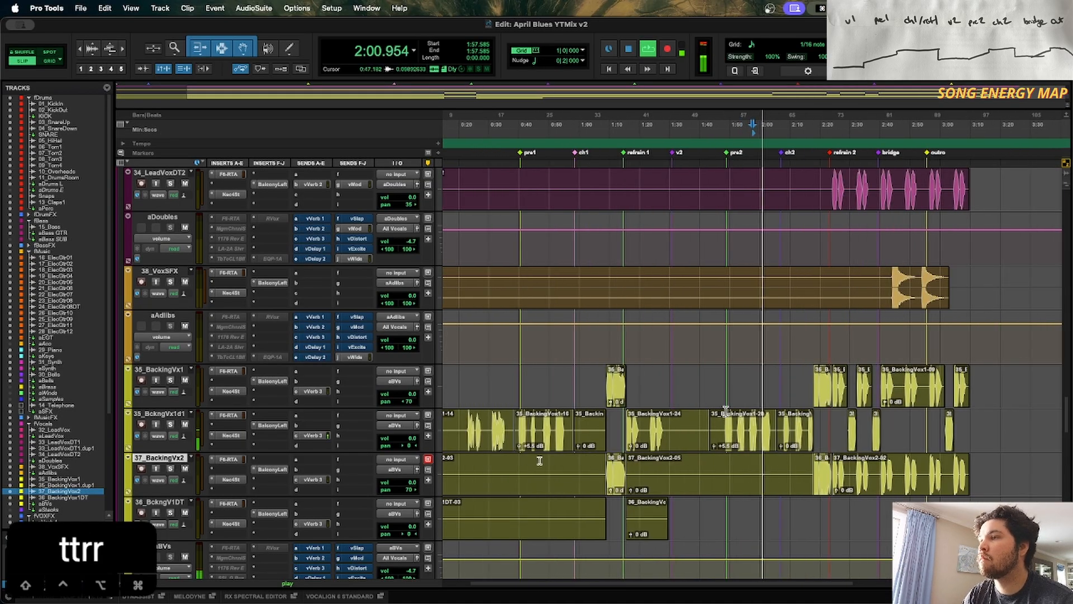
key(r)
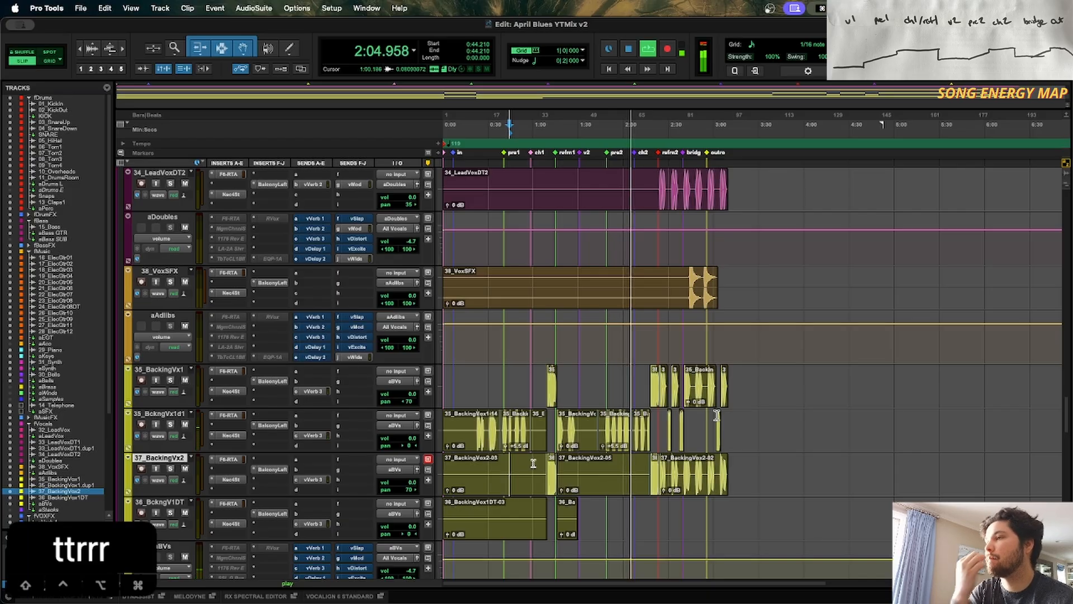
Step: Set the aBVs send to vMod to 0.0 dB and check the vocal effects returns
scroll(533, 463, down, 5)
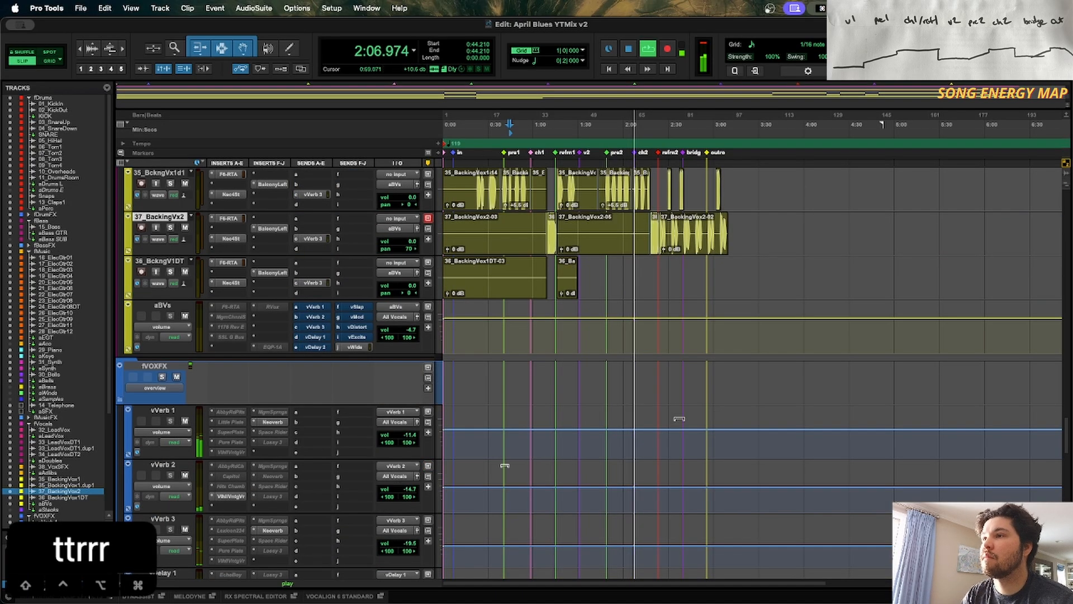
click(351, 318)
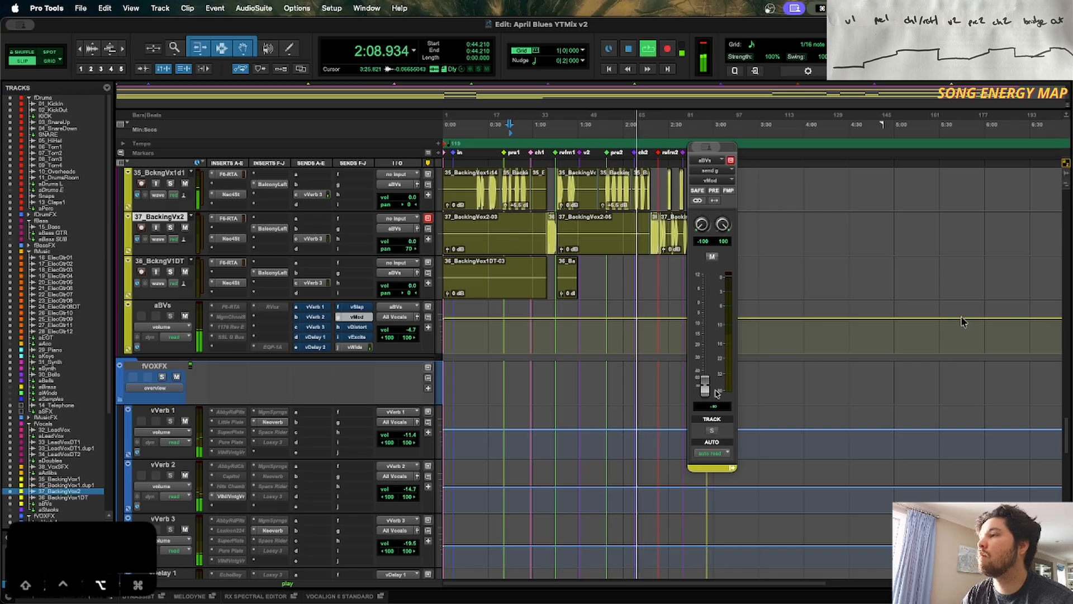
scroll(458, 373, down, 6)
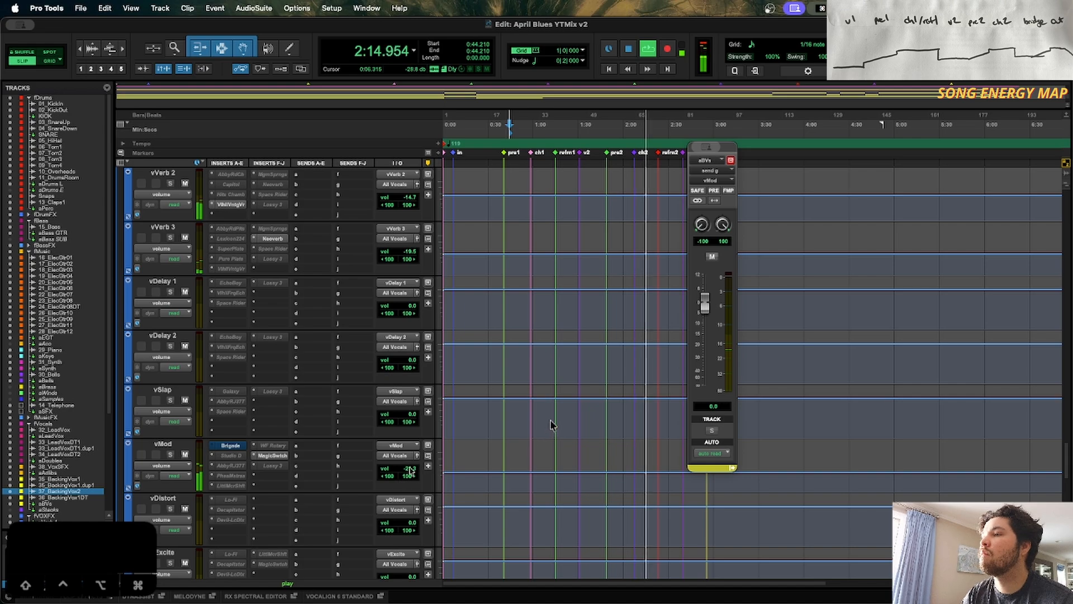
scroll(638, 453, up, 5)
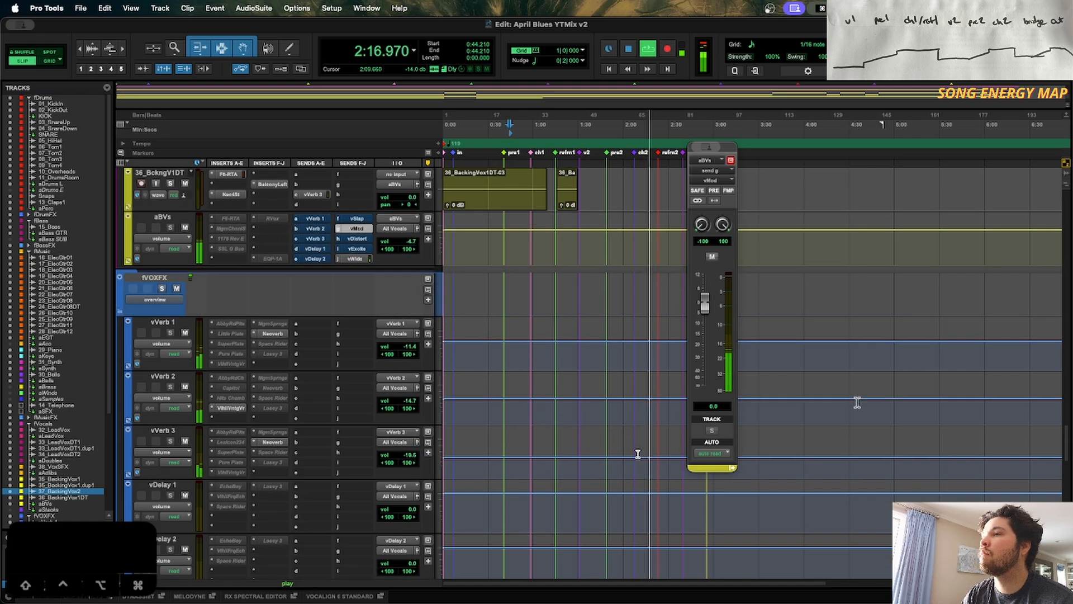
scroll(799, 452, up, 5)
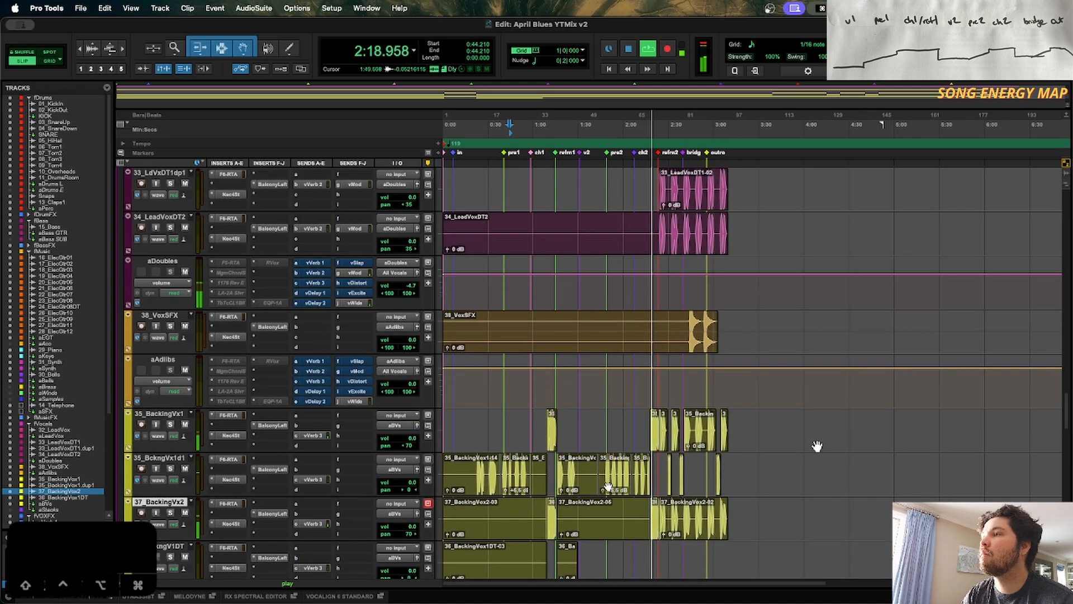
Step: Examine the backing vocal and doubled lead vocal clips around the refrain 2 marker during playback
key(super+Tab)
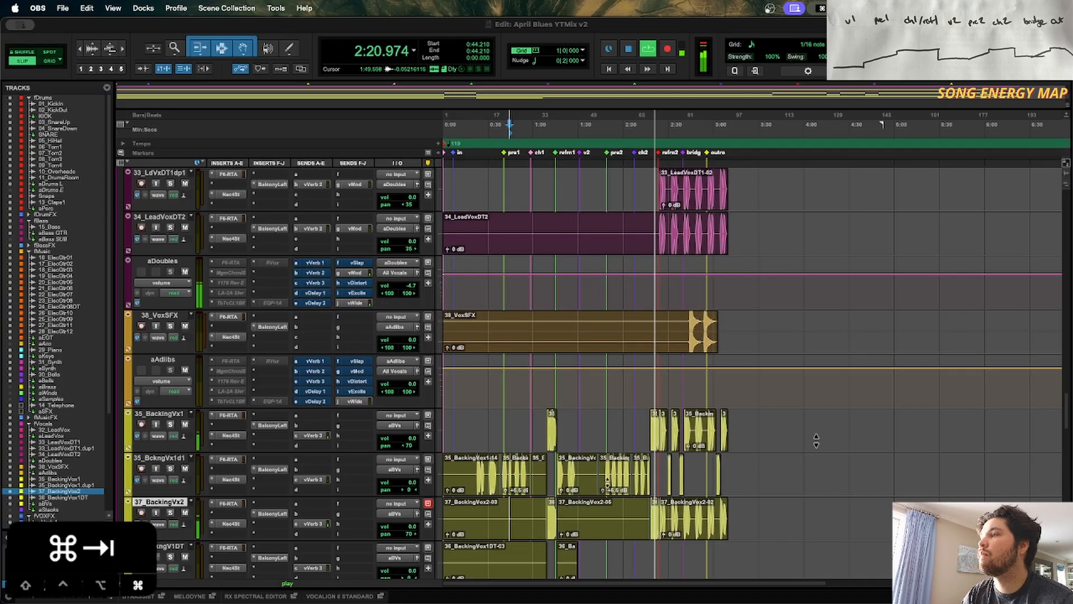
key(super+Tab)
click(660, 469)
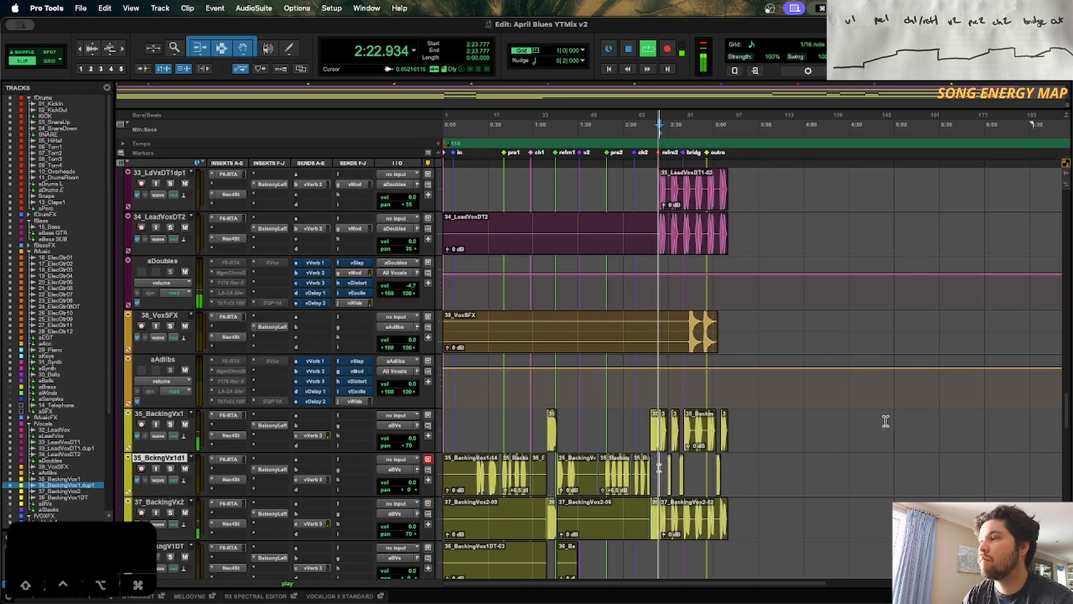
key(t)
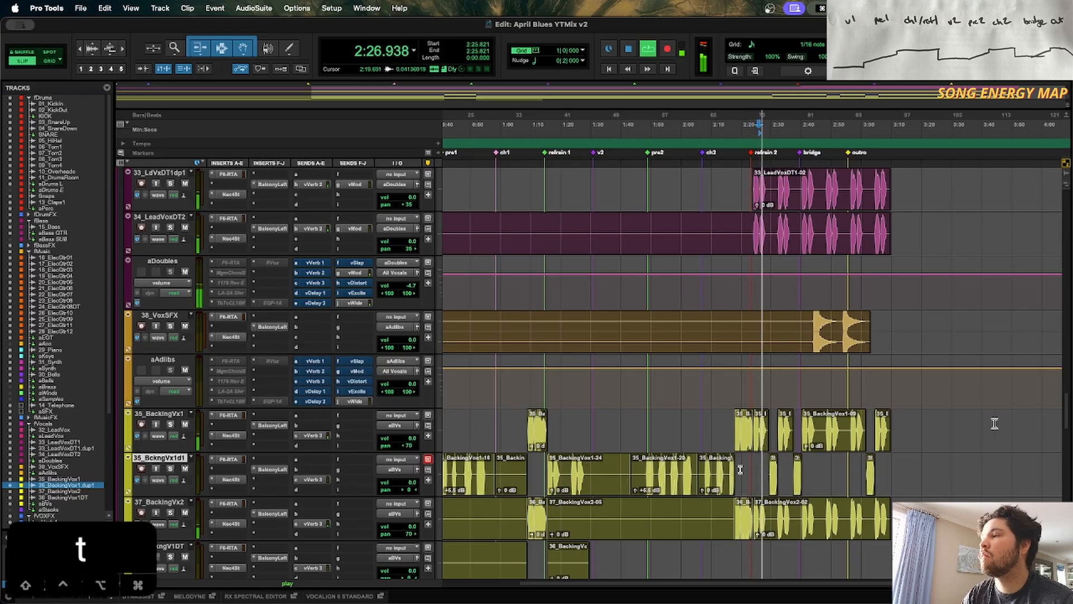
key(t)
key(t)
scroll(990, 327, up, 1)
scroll(990, 327, up, 1)
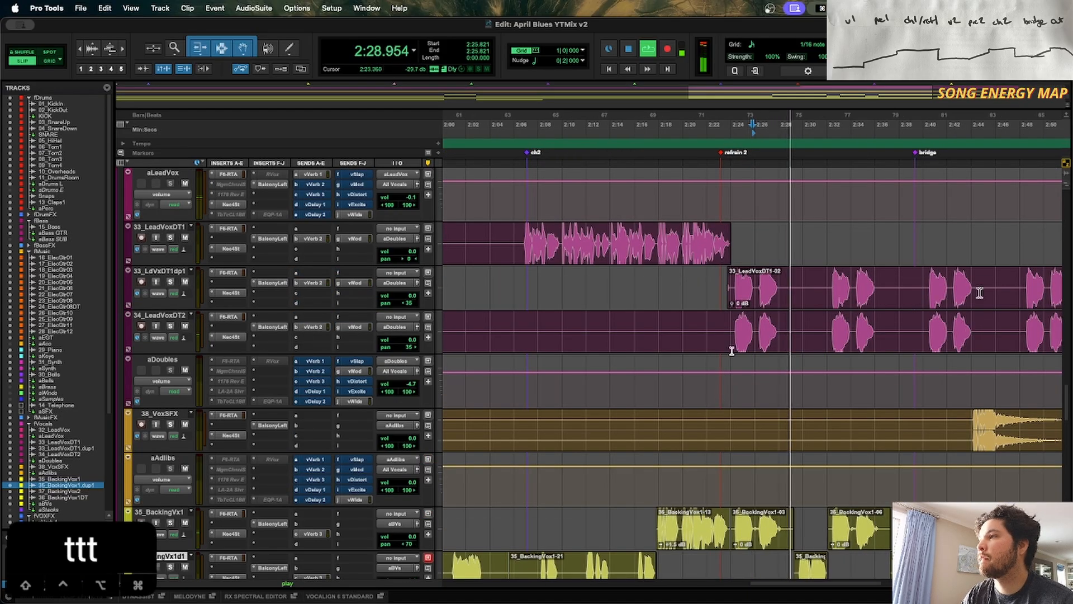
mouse_move(729, 302)
mouse_down()
mouse_move(703, 302)
mouse_move(731, 302)
mouse_up()
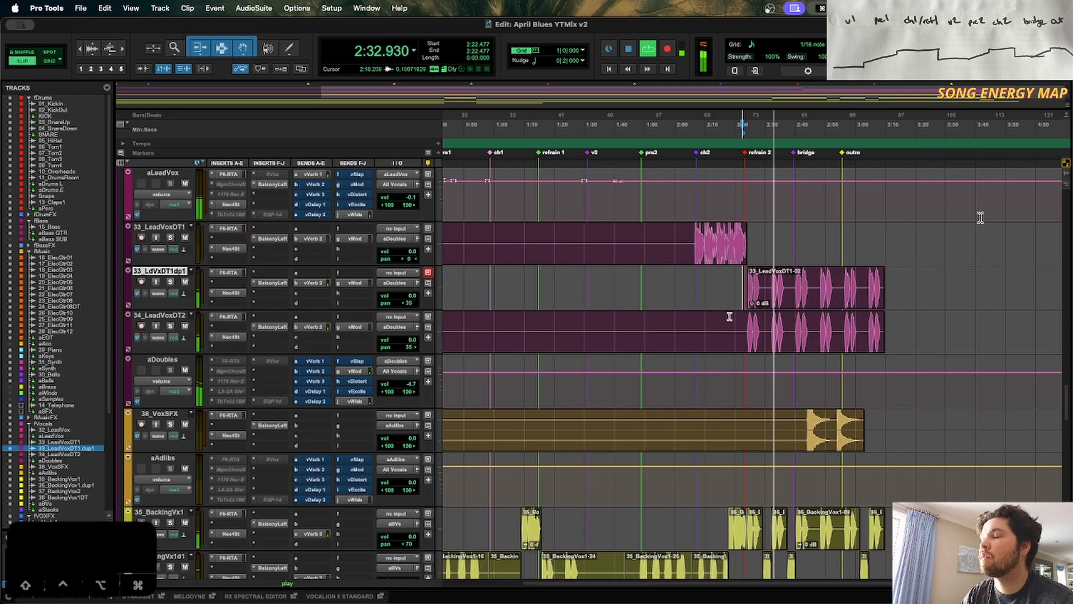
Step: Review the guitar, keys, drum and vocal tracks while the song plays through the bridge towards the outro
scroll(977, 215, up, 8)
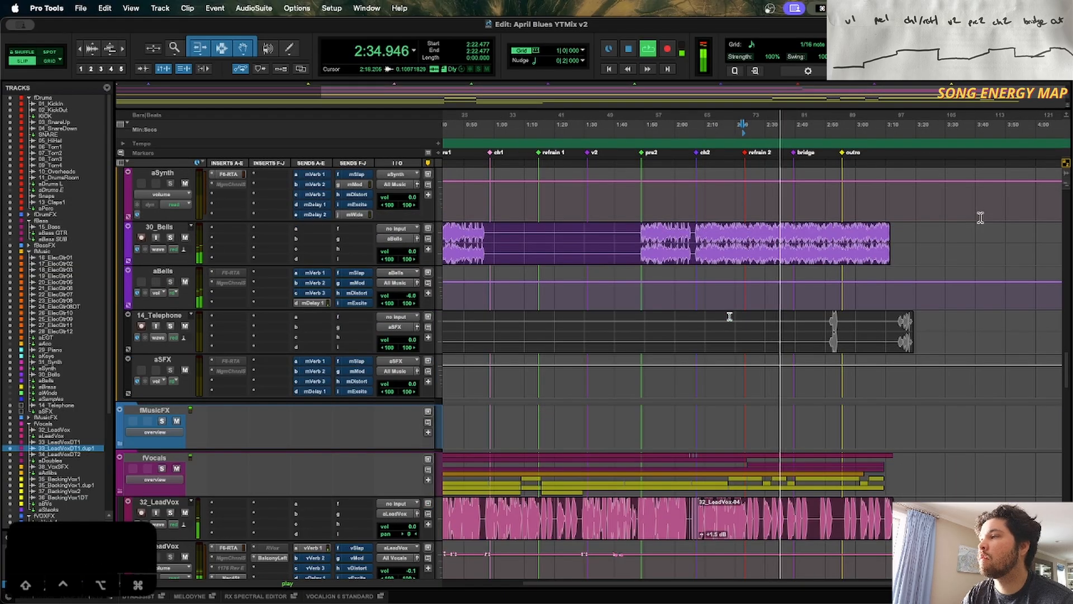
scroll(981, 218, up, 10)
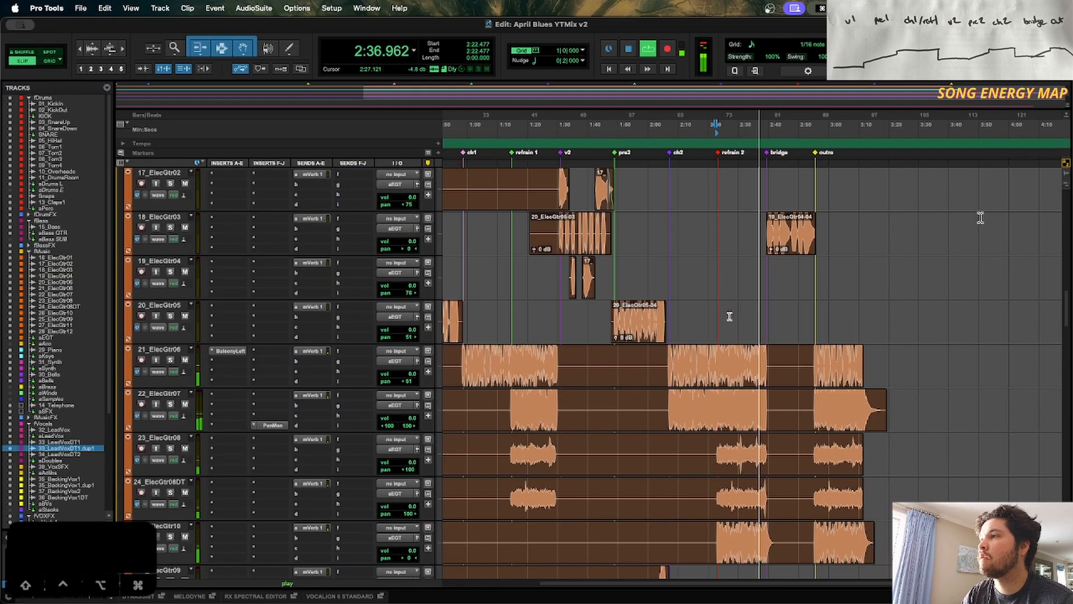
scroll(980, 217, down, 10)
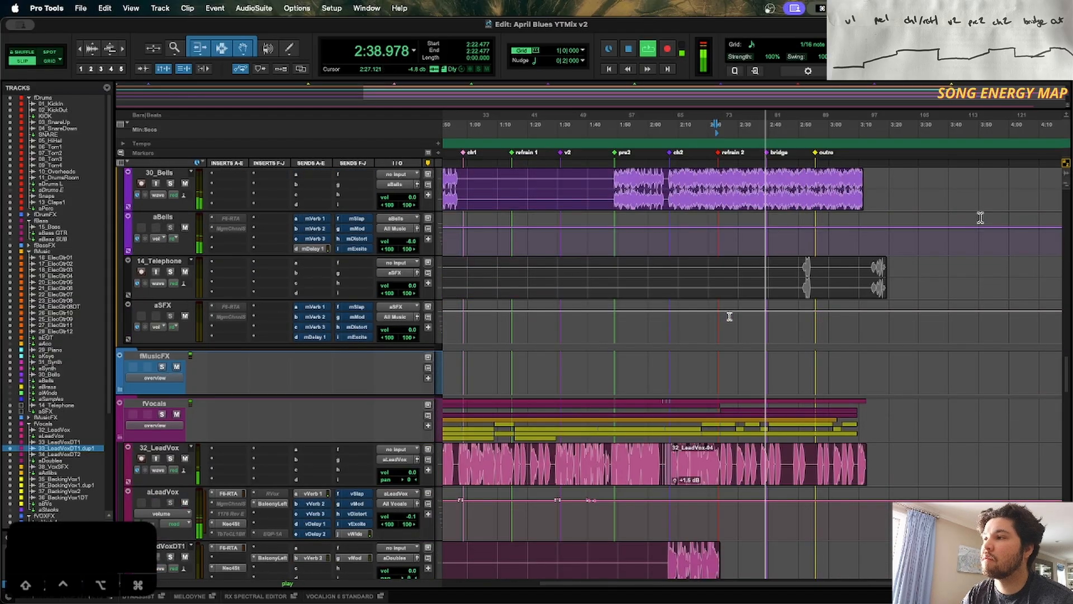
scroll(981, 218, left, 5)
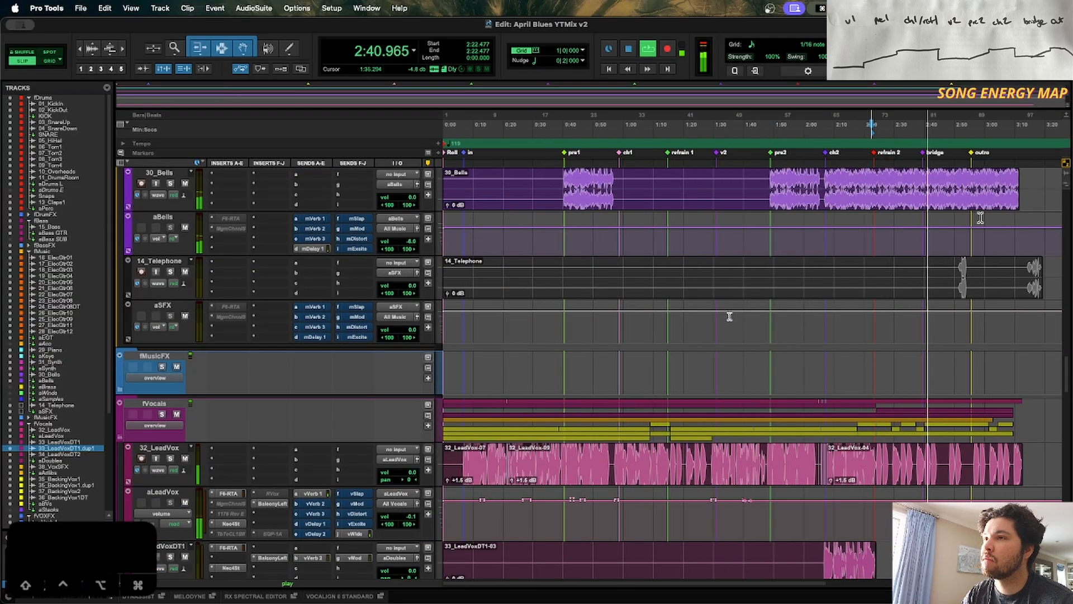
scroll(981, 218, up, 15)
scroll(980, 218, up, 1)
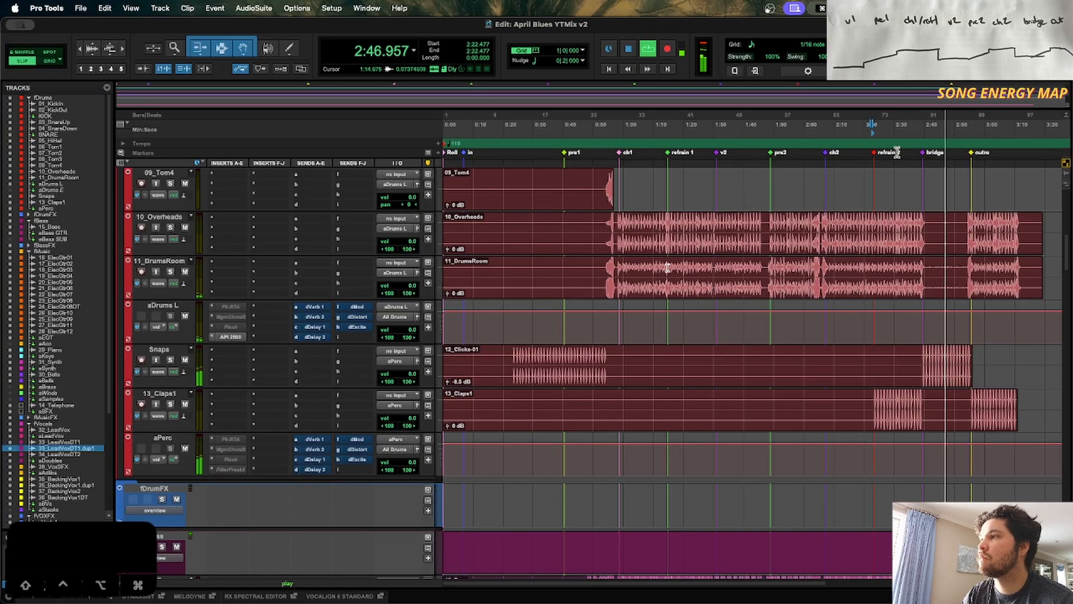
scroll(1016, 433, down, 20)
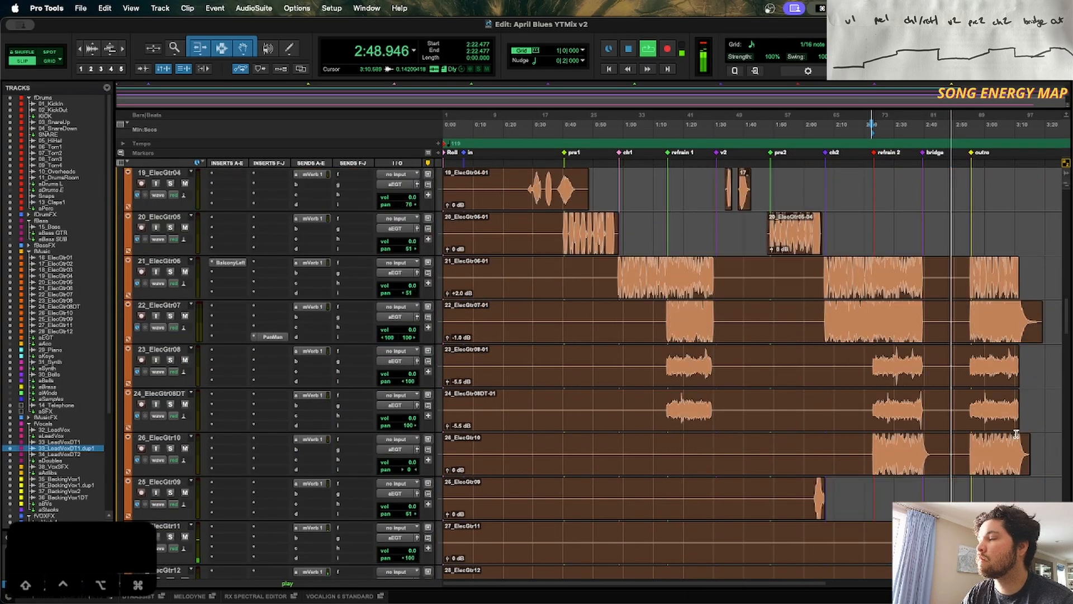
scroll(1017, 433, down, 15)
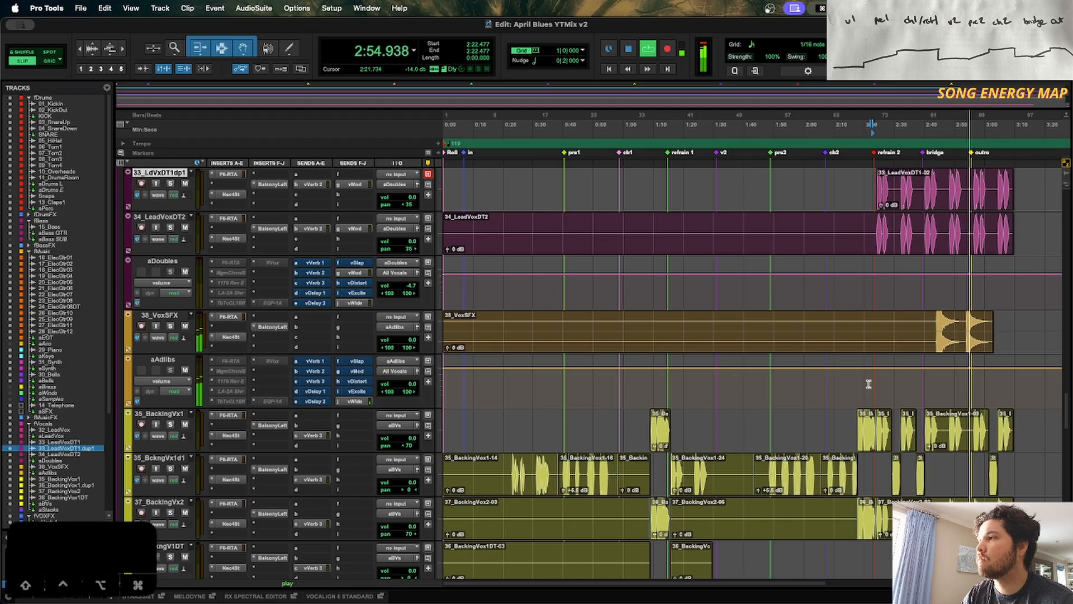
Step: Show the volume automation of 38_VoxSFX and lower it to -4.5 dB from just before the outro marker
click(971, 317)
key(t)
key(t)
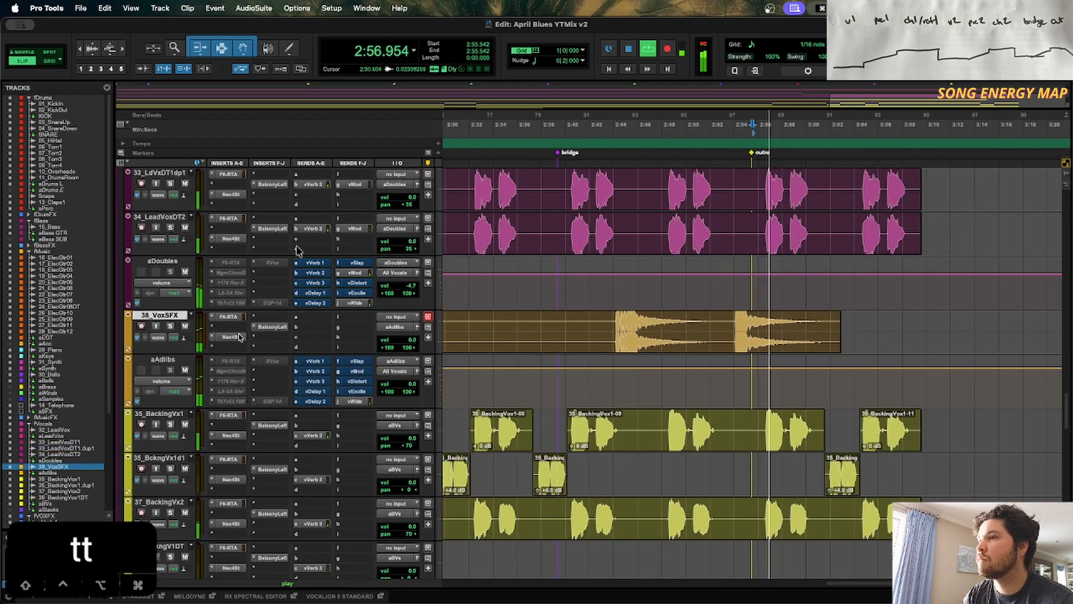
click(161, 337)
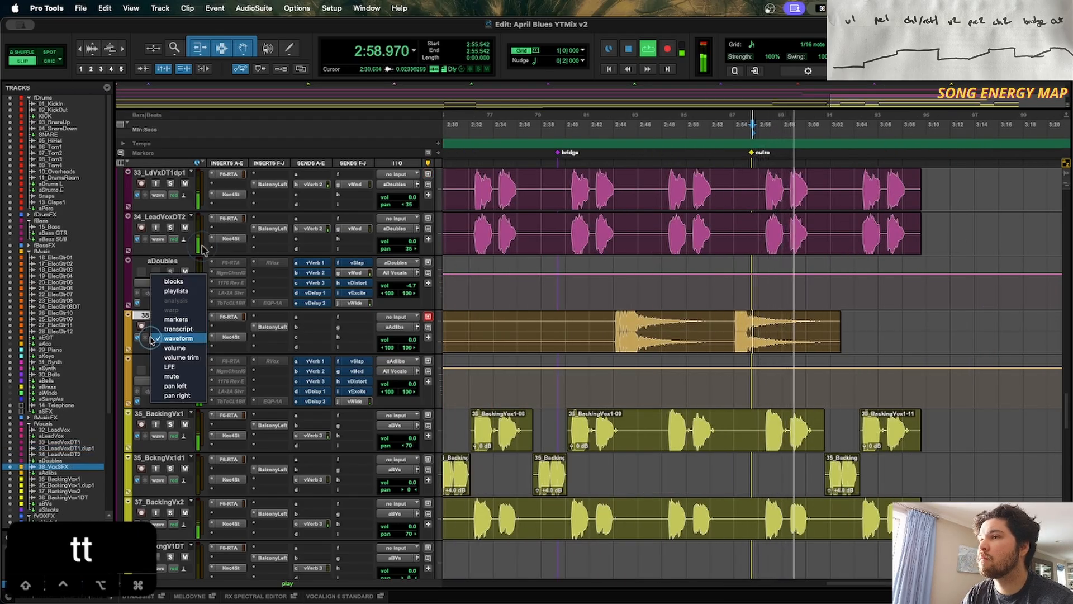
click(167, 338)
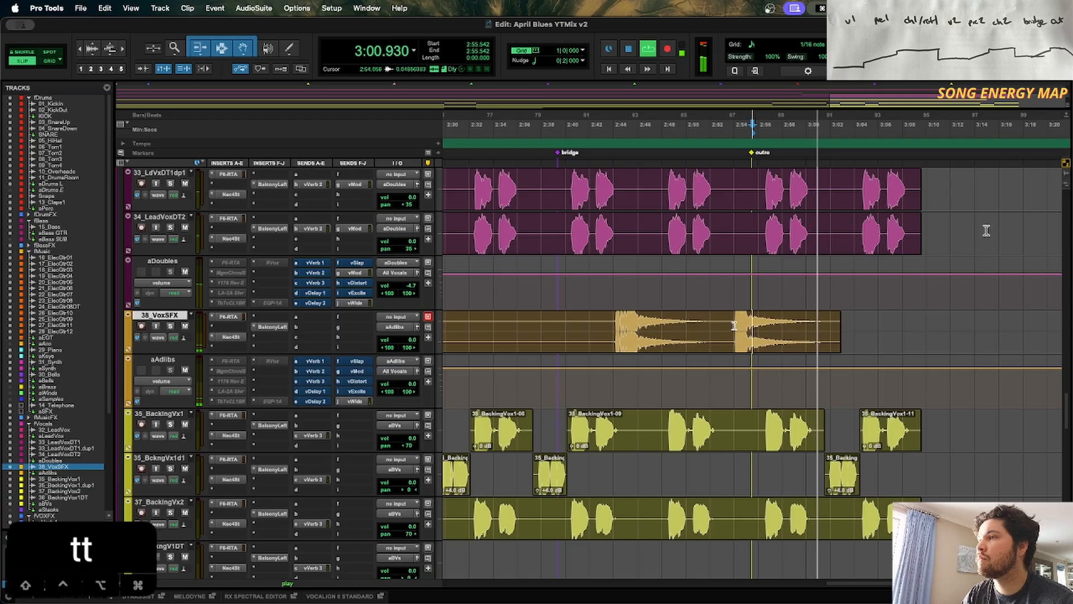
click(159, 338)
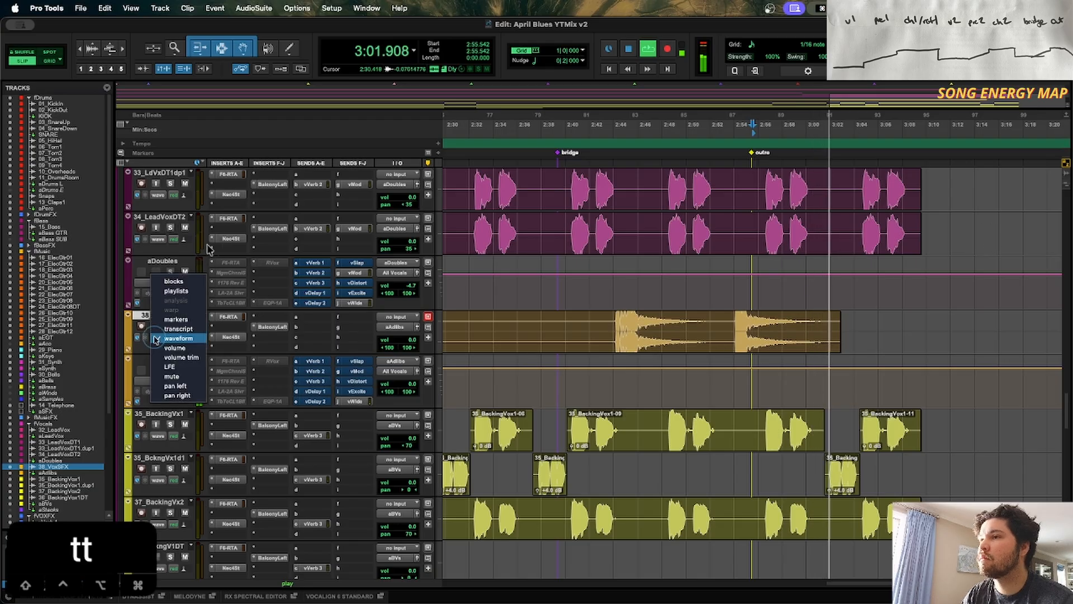
click(189, 350)
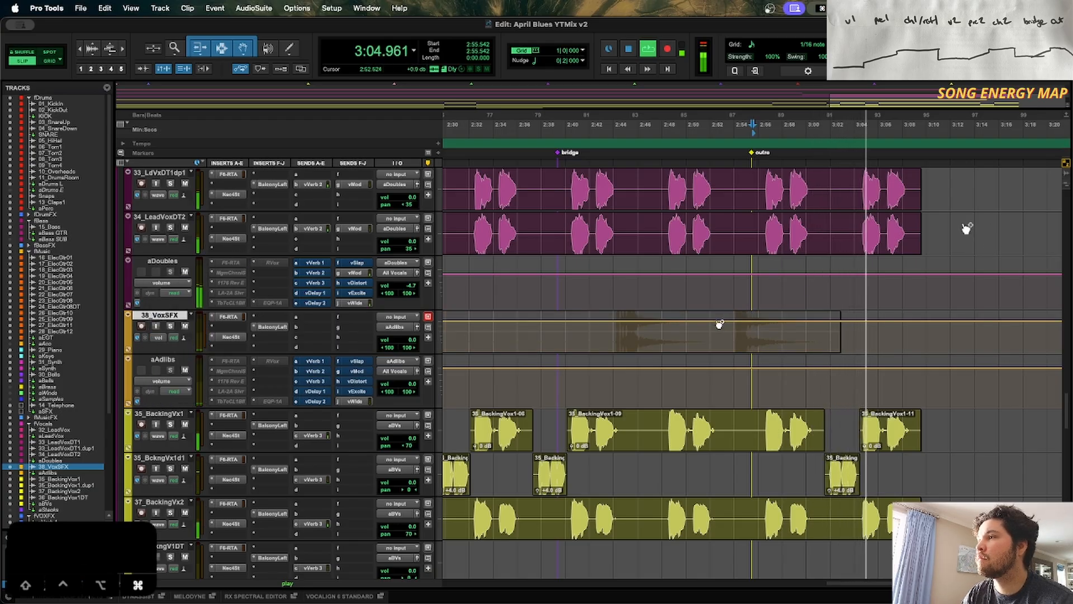
drag(739, 324, 734, 359)
Step: Play both 38_VoxSFX hits, from about 2:45 and 2:51, to compare their levels, and reduce the waveform display height
key(space)
key(space)
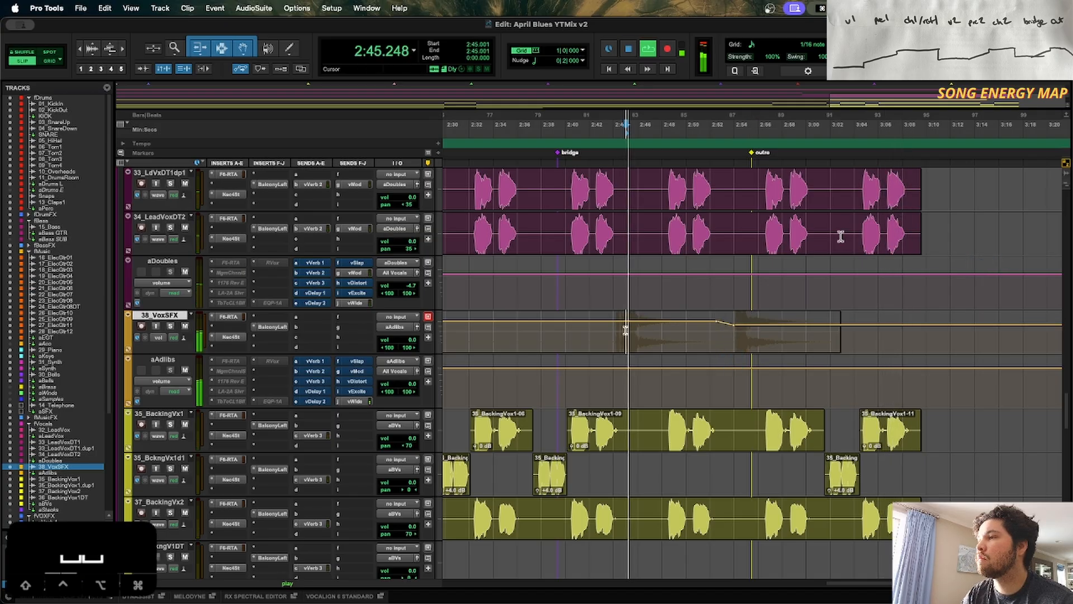
key(space)
click(705, 336)
key(space)
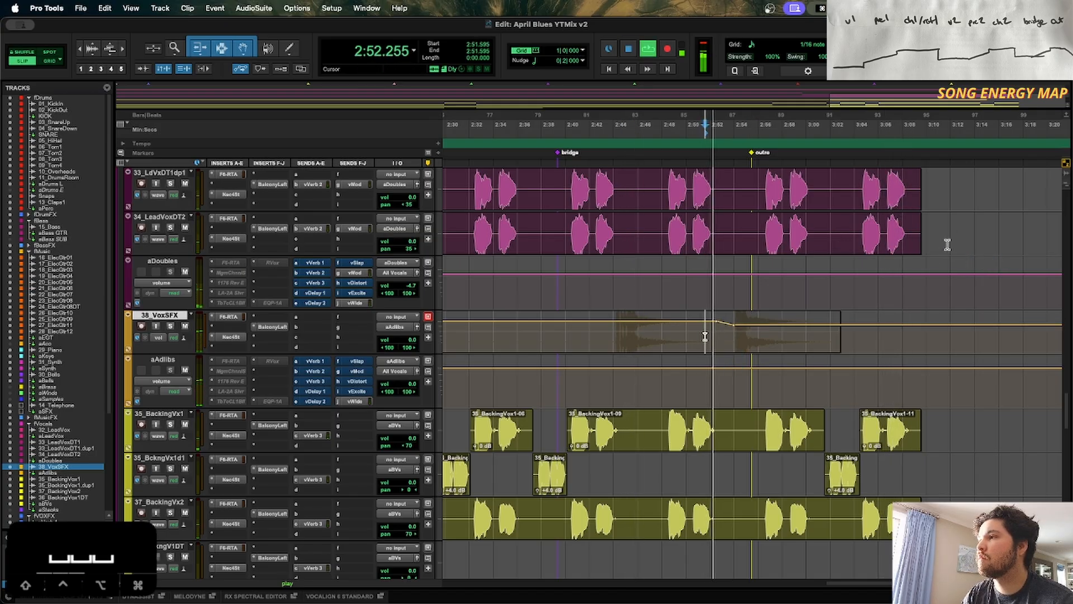
key(alt+super+bracketleft)
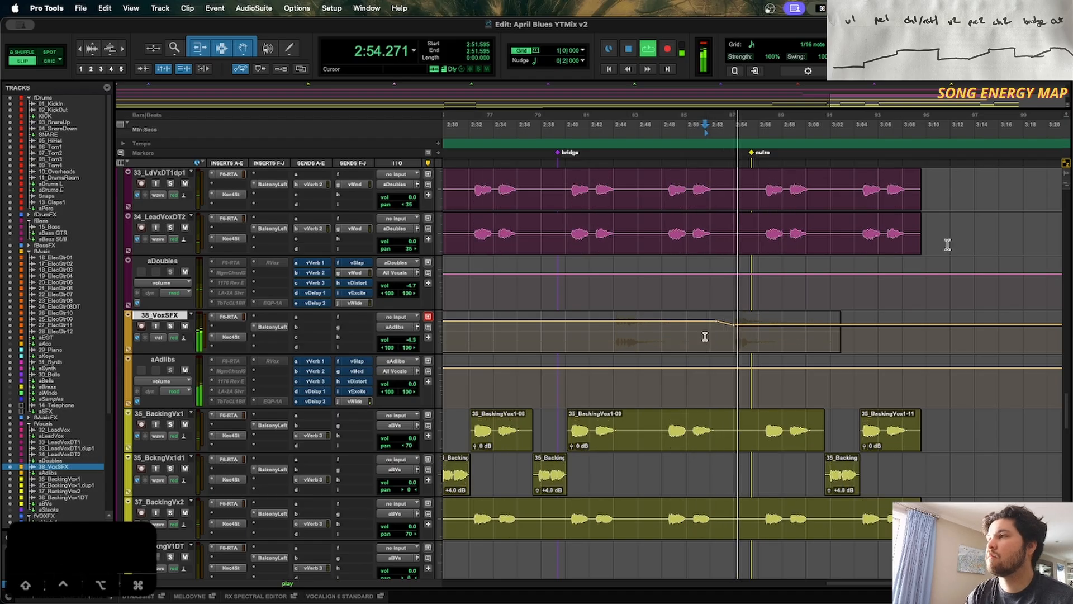
key(space)
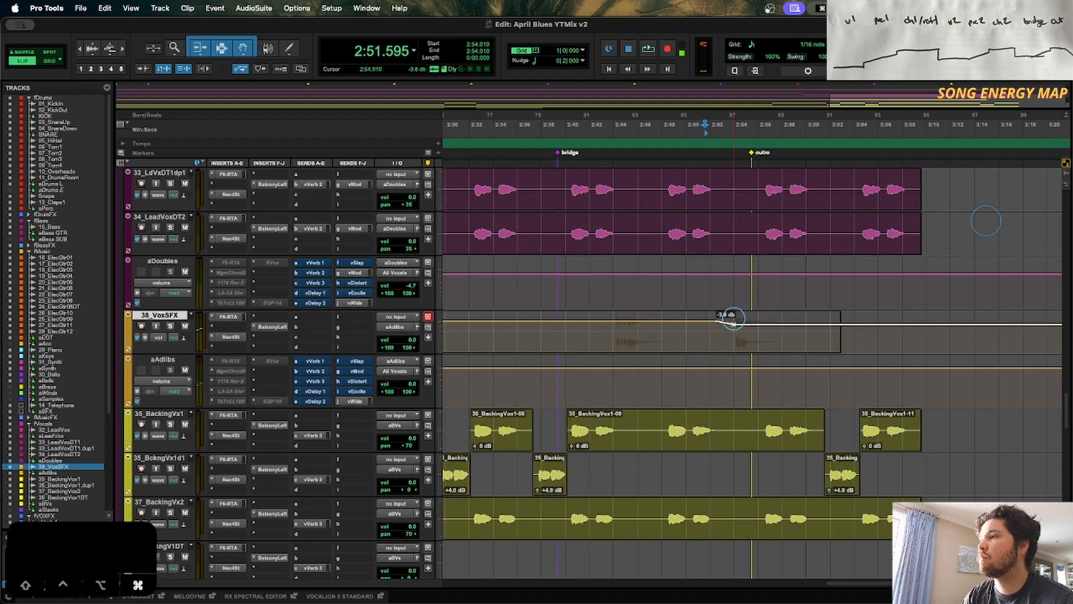
Step: Raise the 38_VoxSFX volume just before the outro to -1.1 dB, fine-tune its breakpoint and replay the passage
drag(733, 307, 732, 295)
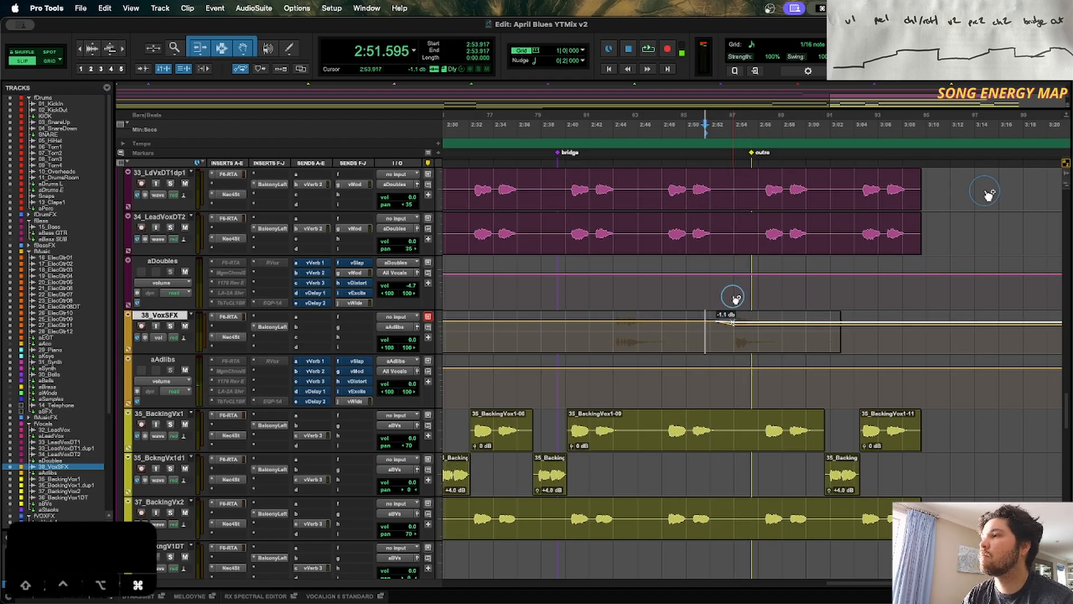
key(space)
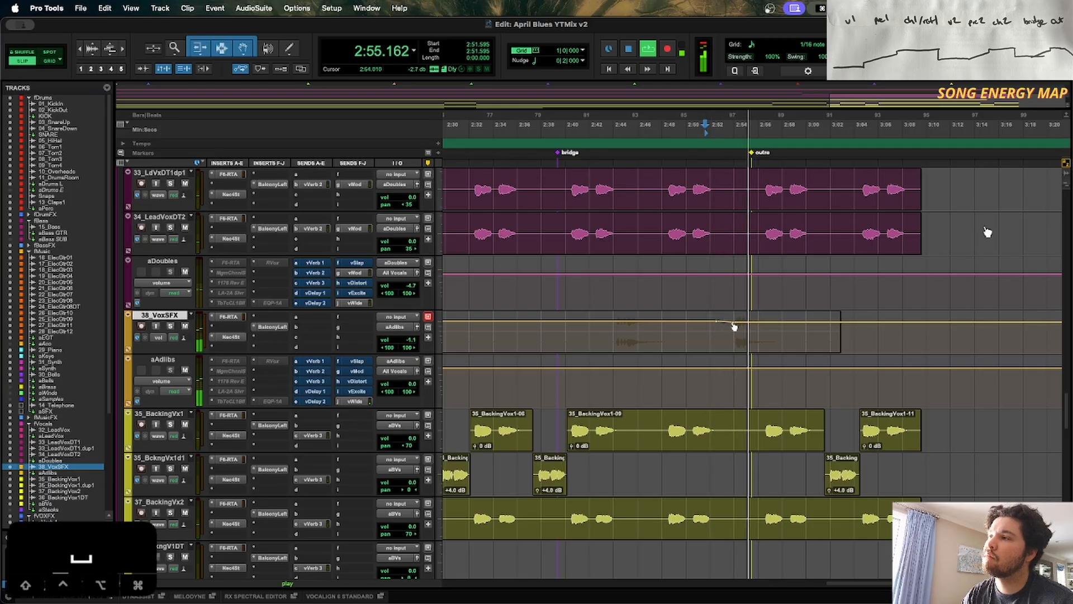
click(732, 322)
drag(733, 322, 732, 330)
key(space)
key(space)
Step: Split the 06_Tom1, 07_Tom2 and 08_Tom3 clips at the bridge marker
key(r)
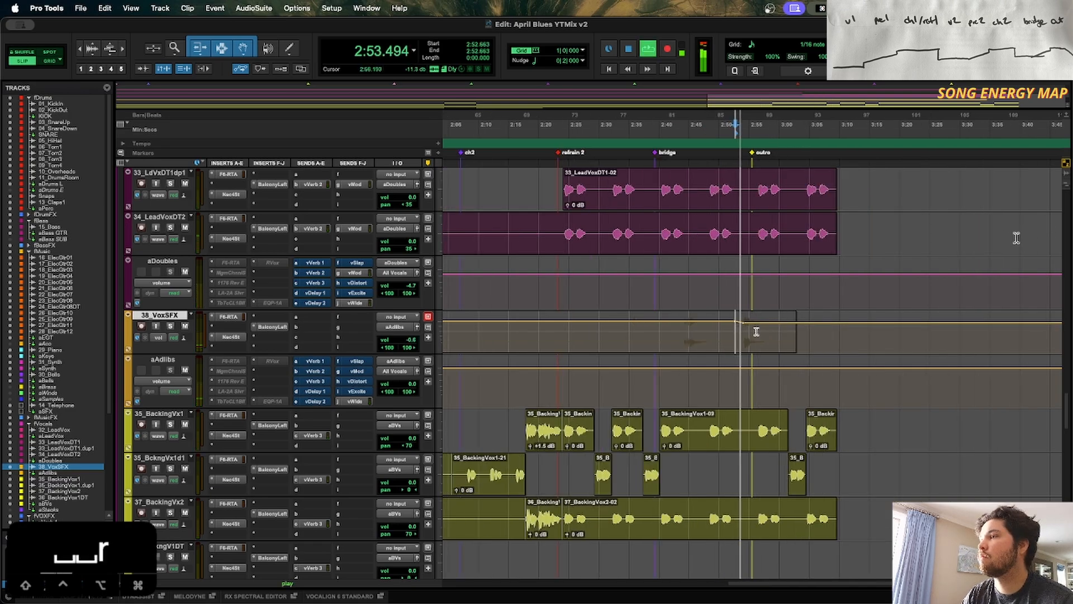
scroll(756, 332, up, 15)
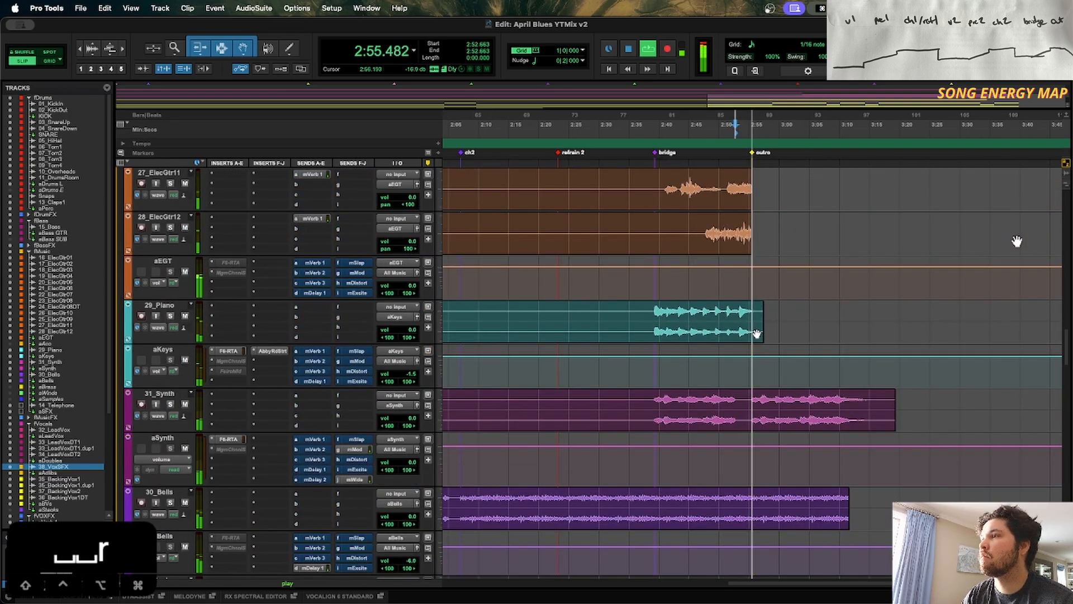
scroll(756, 333, up, 15)
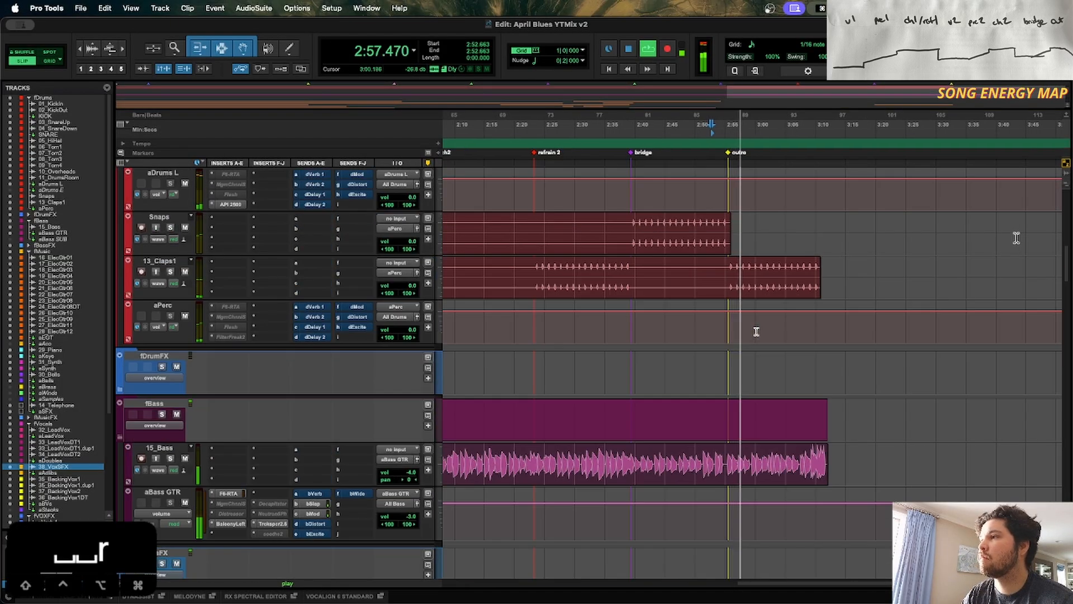
scroll(756, 332, up, 10)
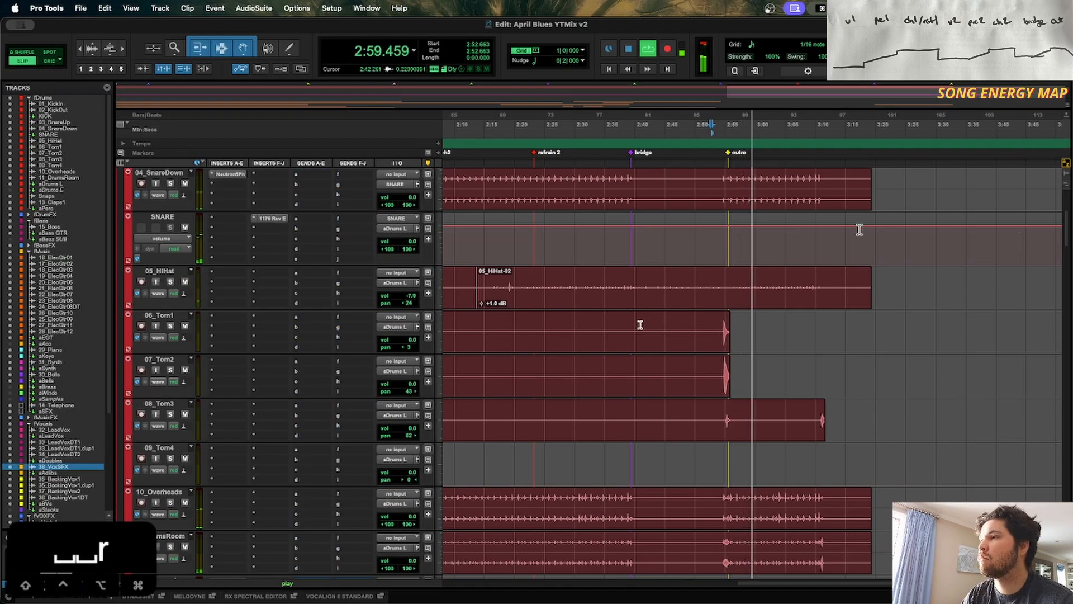
key(;)
key(shift+;)
key(shift+;)
key(b)
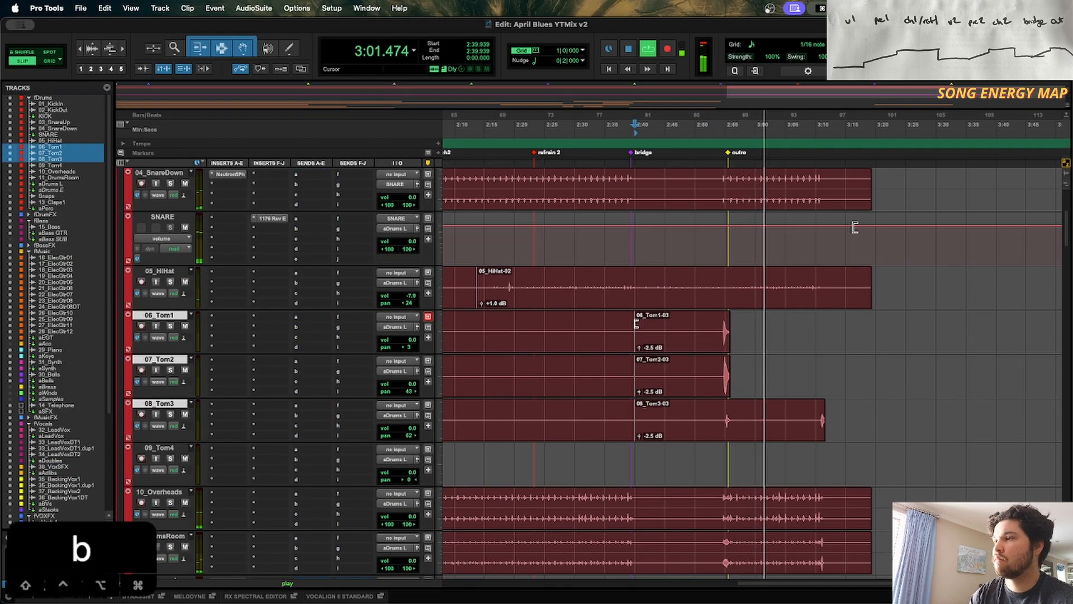
Step: Raise the clip gain of the three tom clips after the bridge marker to -1.5 dB and play the outro fill
key(shift+Tab)
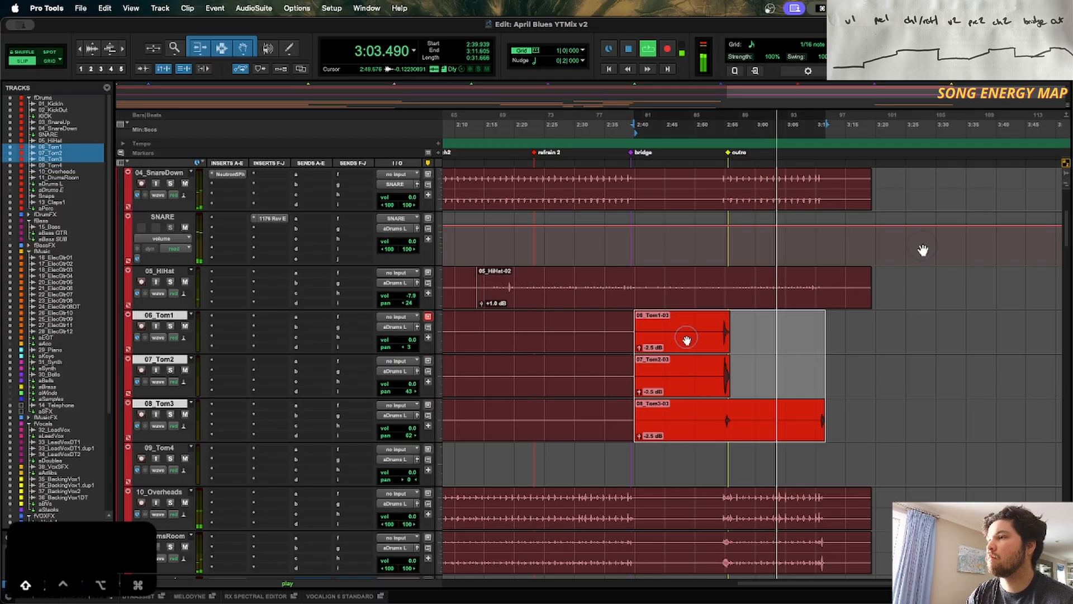
key(ctrl+shift+Up)
key(ctrl+shift+Up)
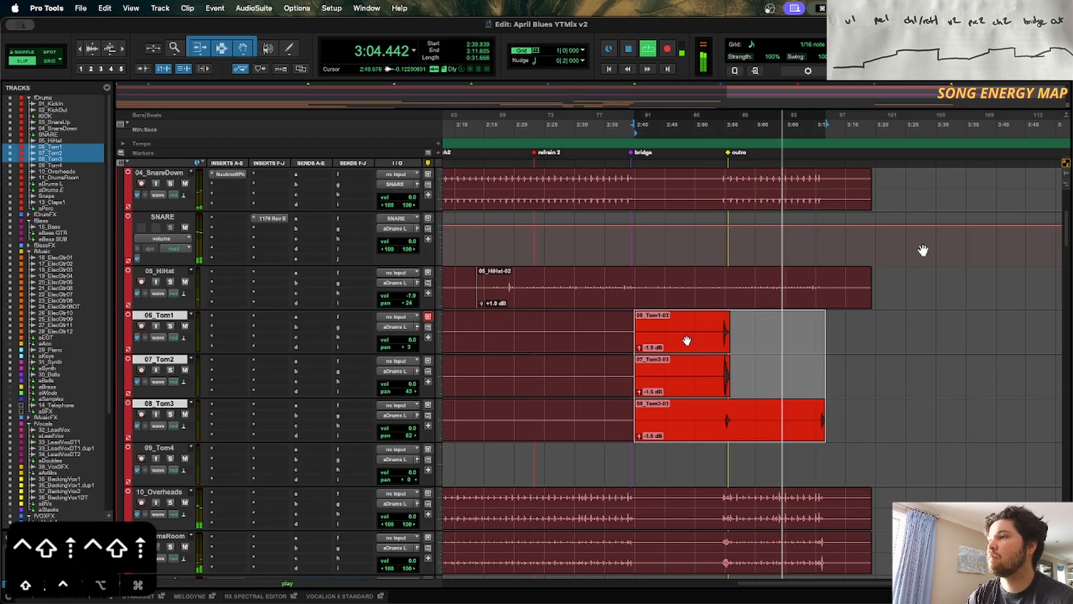
key(space)
click(720, 364)
key(space)
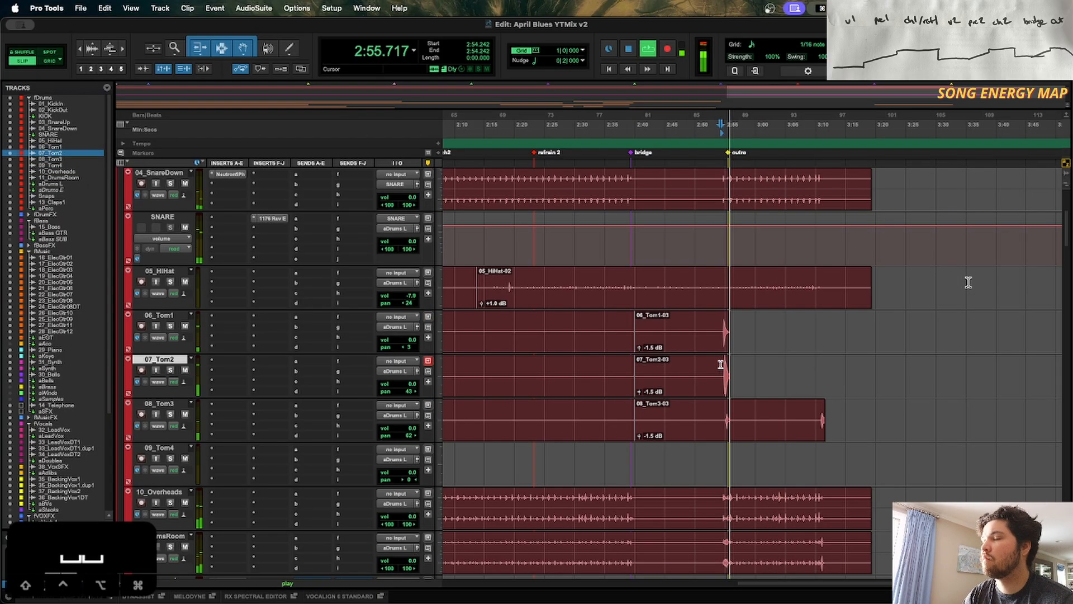
Step: Select the tom clips before the bridge, and play the fill leading into ch2 from about 2:02
scroll(720, 364, left, 5)
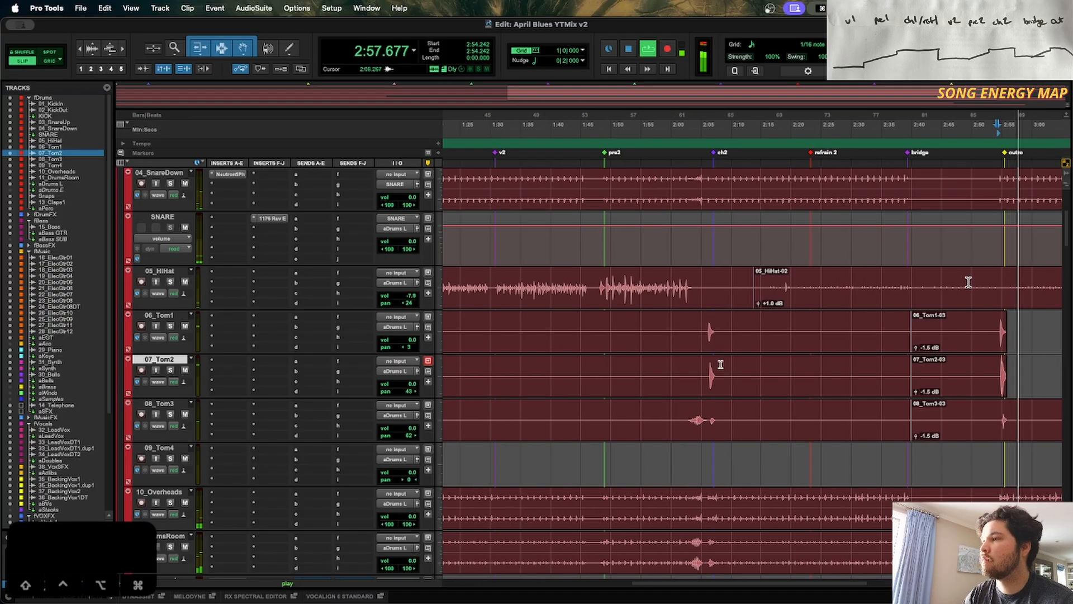
key(r)
click(721, 424)
shift+click(707, 352)
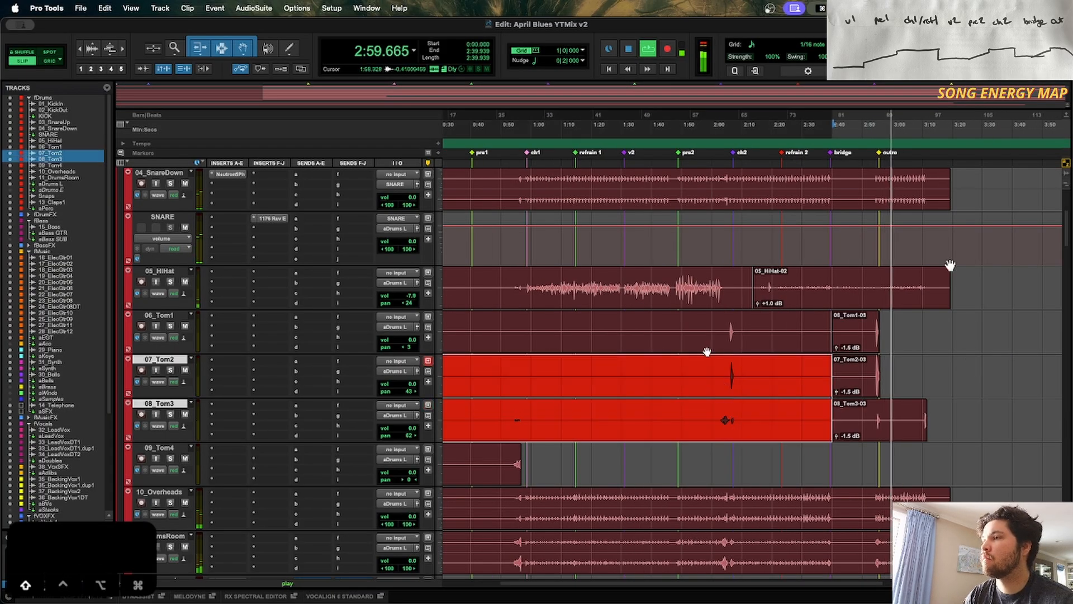
shift+click(707, 350)
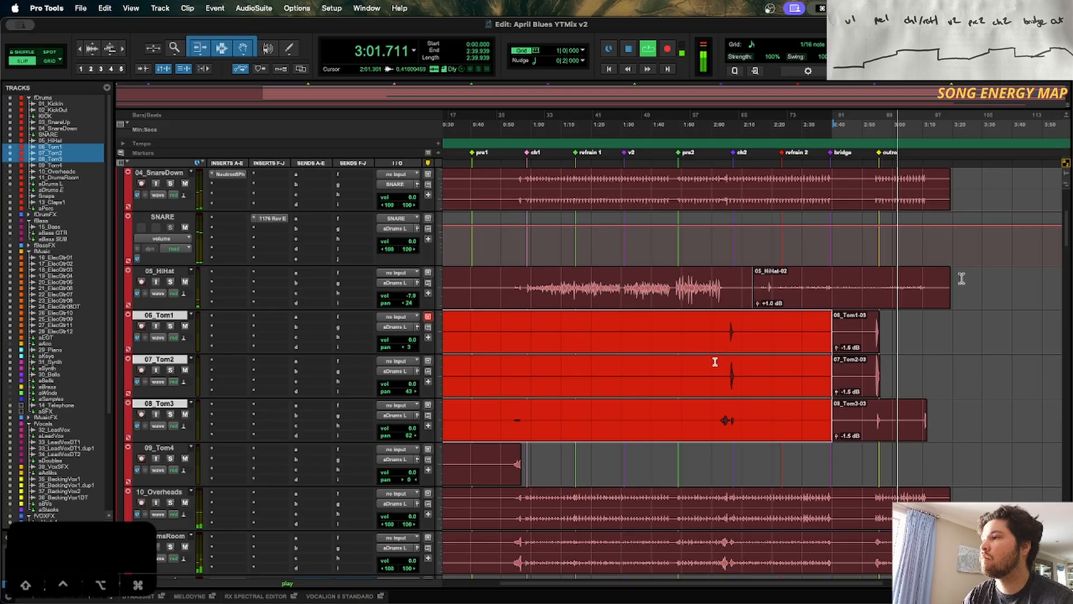
key(space)
click(715, 362)
key(space)
key(t)
key(t)
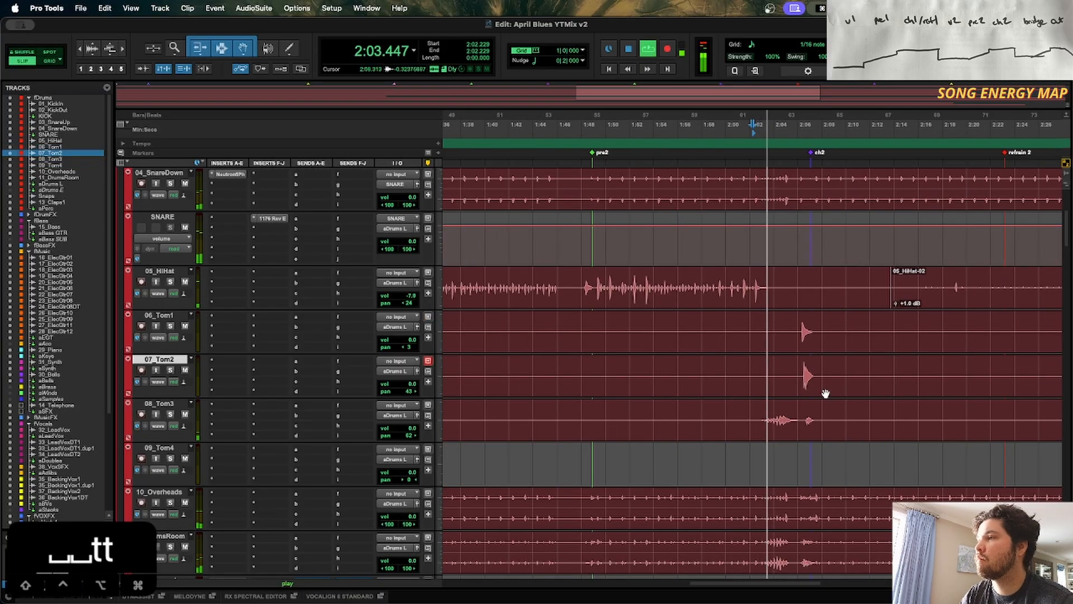
Step: Check the 1176 Rev E compressor settings on the SNARE track during playback, and close the plug-in
key(r)
key(r)
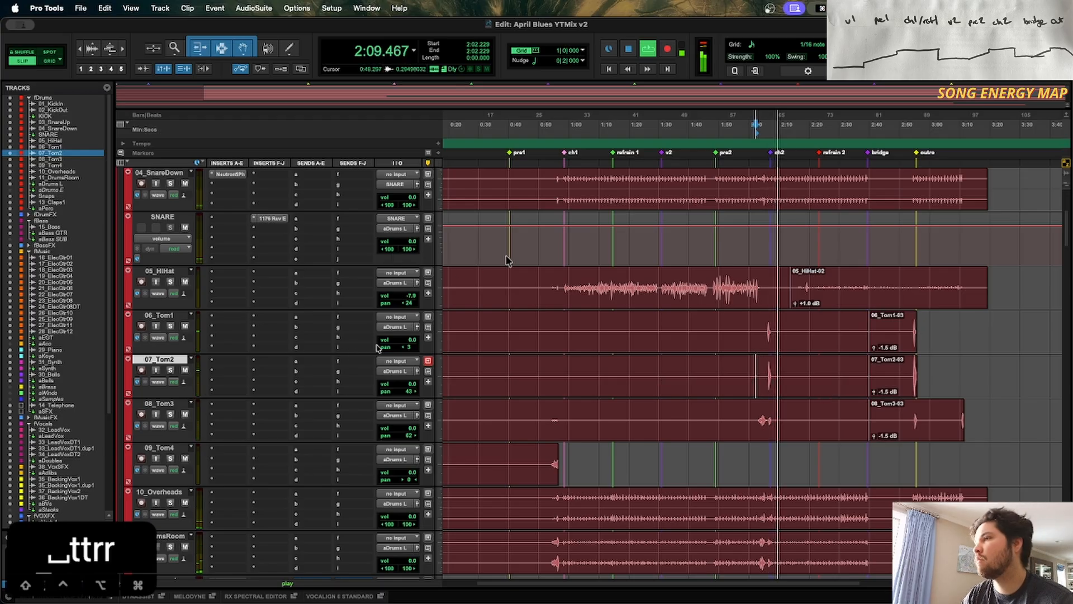
scroll(300, 270, up, 3)
click(271, 316)
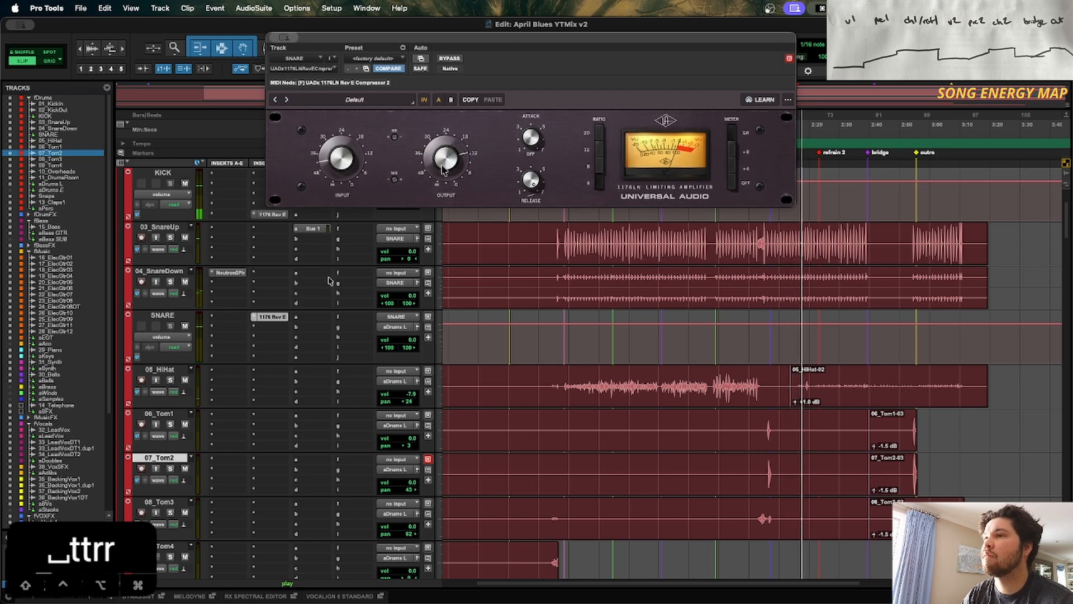
click(276, 318)
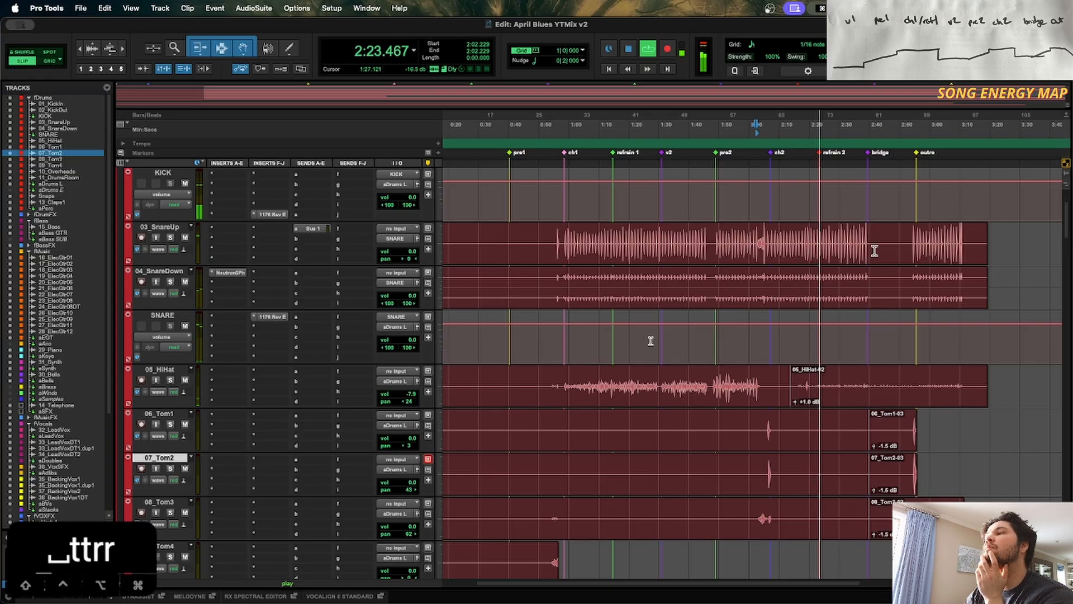
Step: Play the song from the refrain 2 marker and save the session
key(space)
click(826, 246)
key(t)
key(t)
key(t)
key(space)
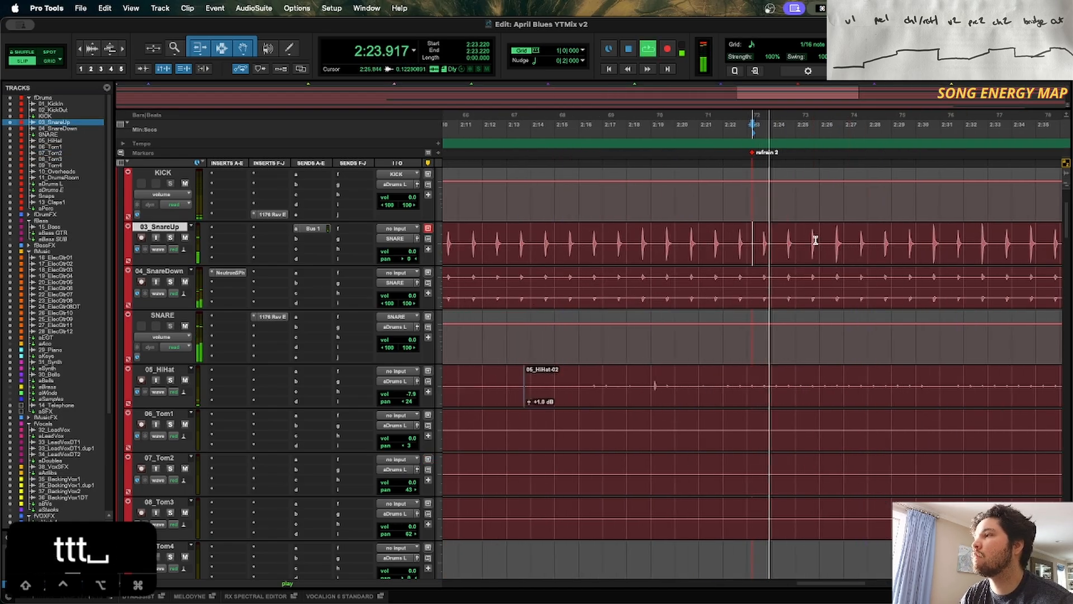
key(r)
key(r)
key(r)
key(super+s)
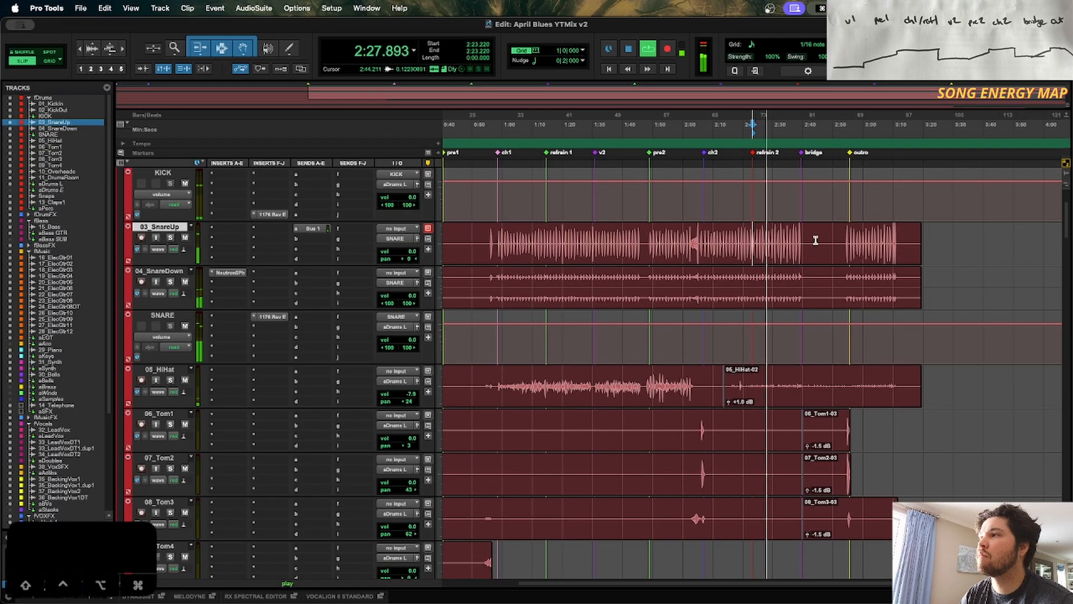
Step: Examine the drum, guitar, vocal, effects and bus tracks while refrain 2 and the bridge play
scroll(815, 240, up, 2)
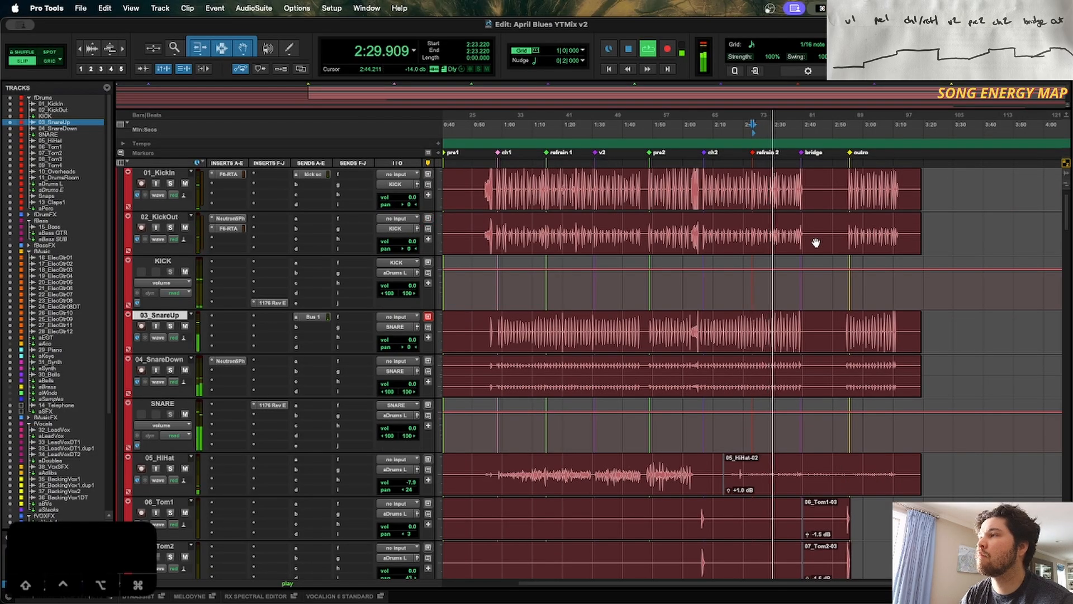
scroll(296, 313, down, 20)
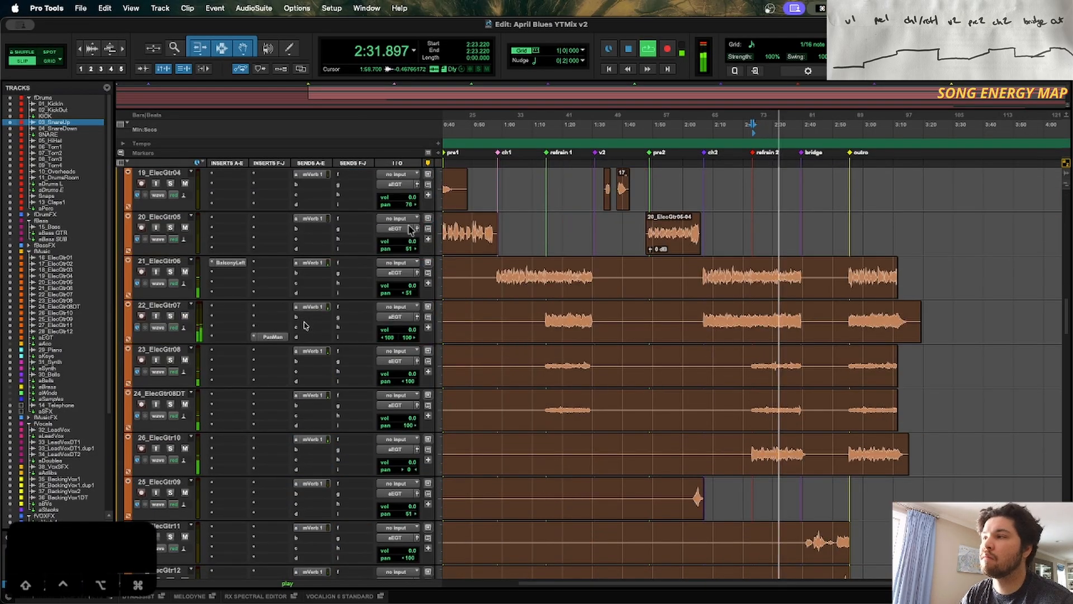
scroll(305, 325, down, 20)
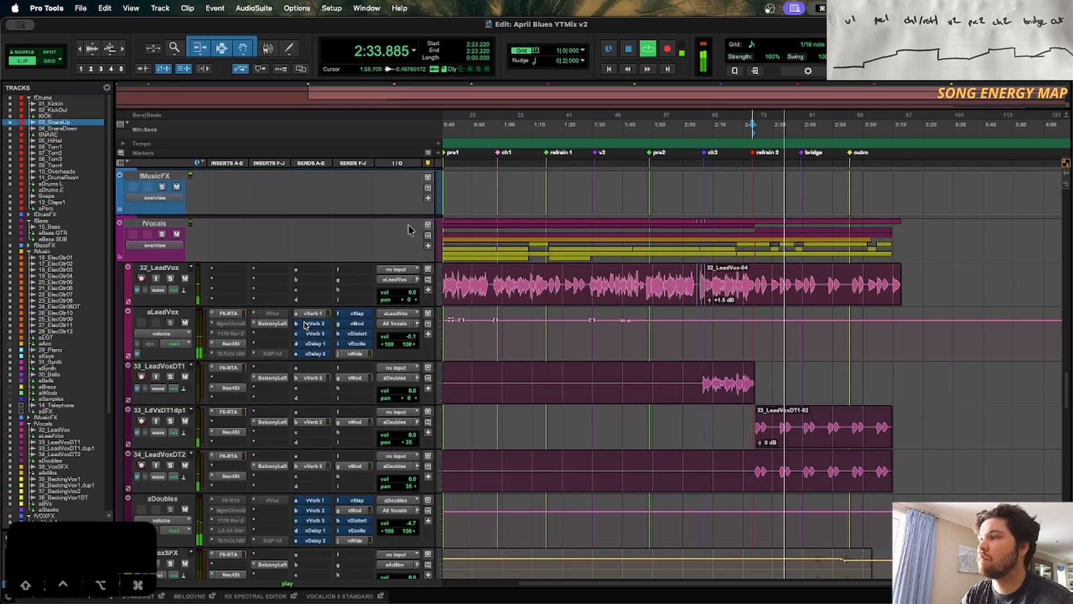
scroll(305, 325, down, 8)
scroll(305, 326, down, 12)
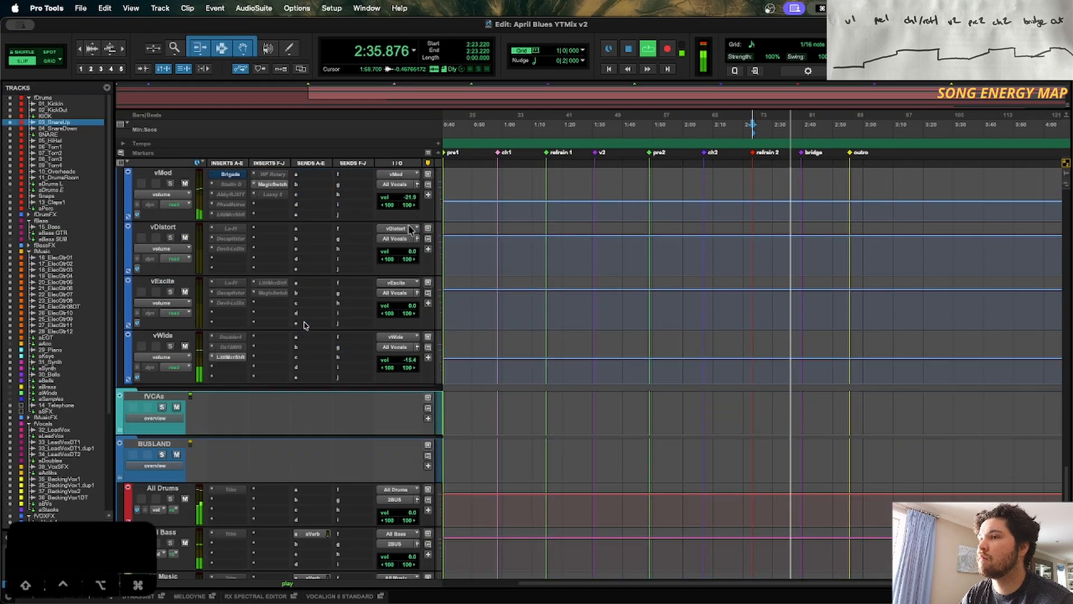
key(r)
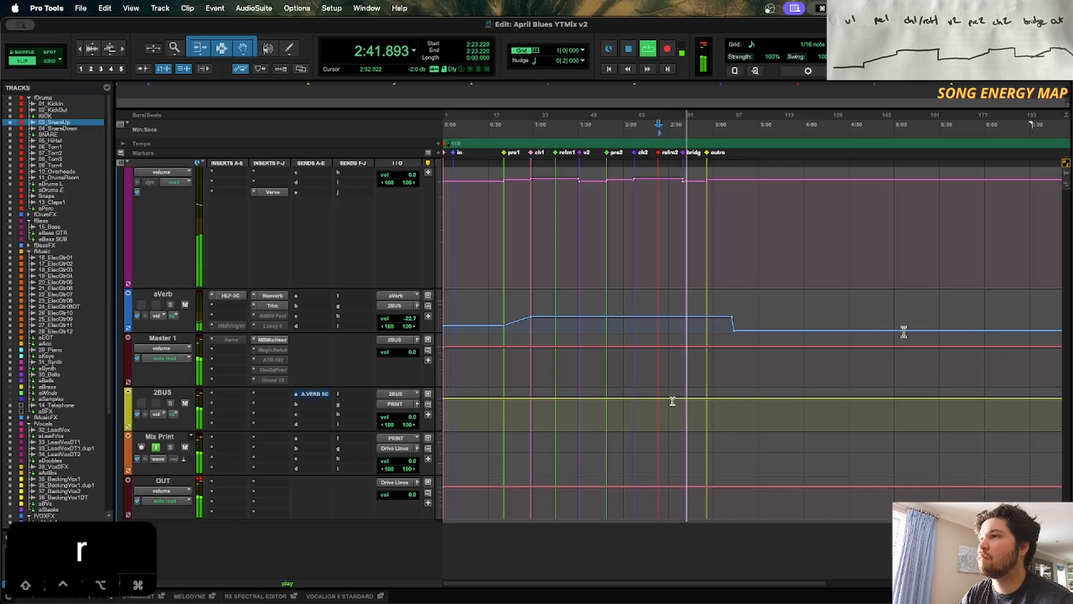
scroll(599, 266, up, 10)
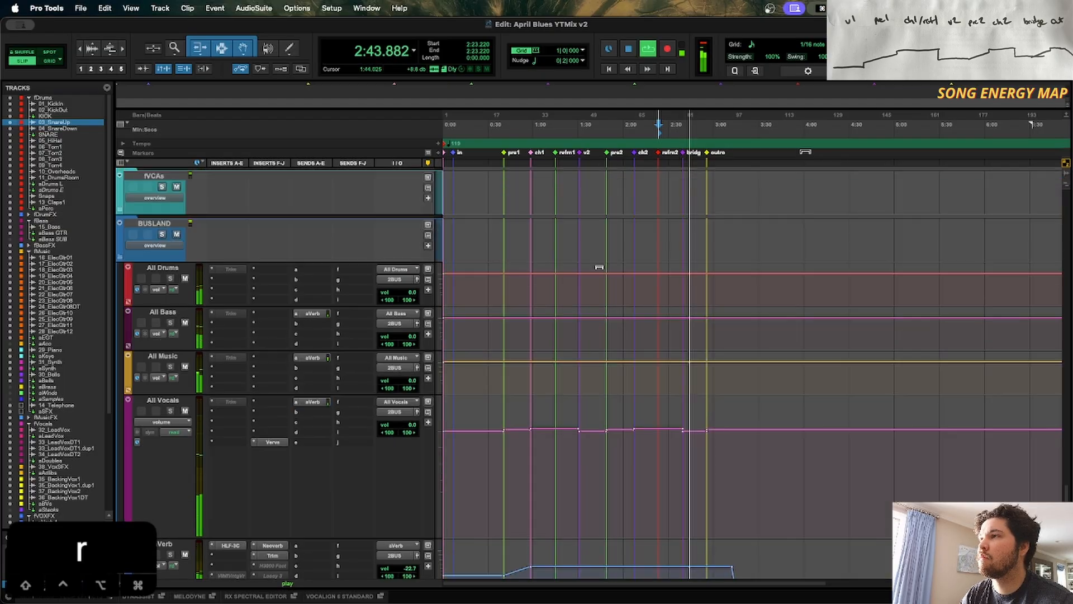
scroll(598, 267, up, 4)
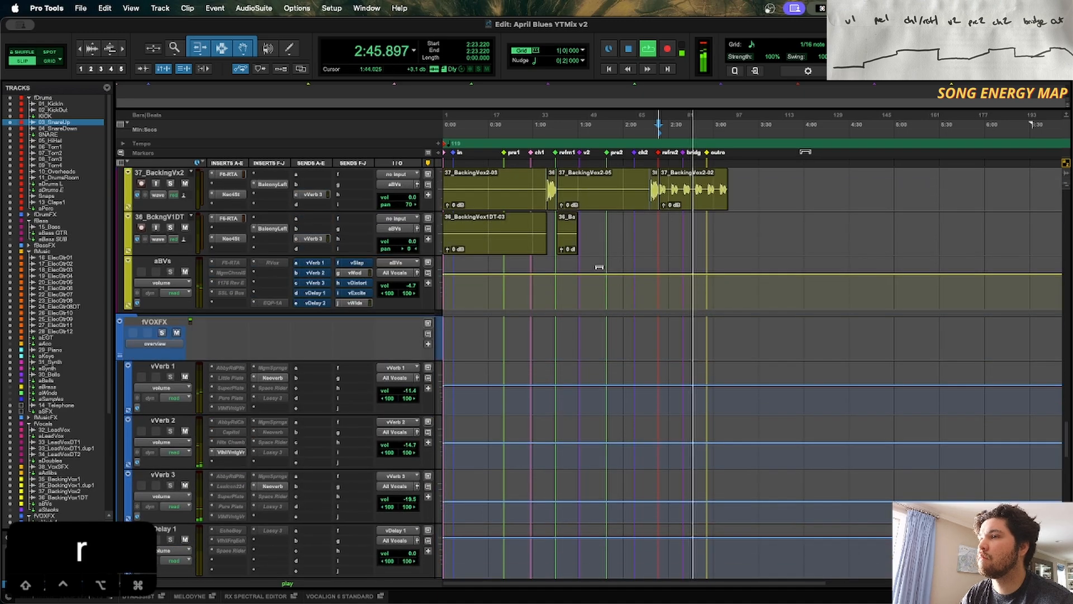
scroll(599, 267, down, 4)
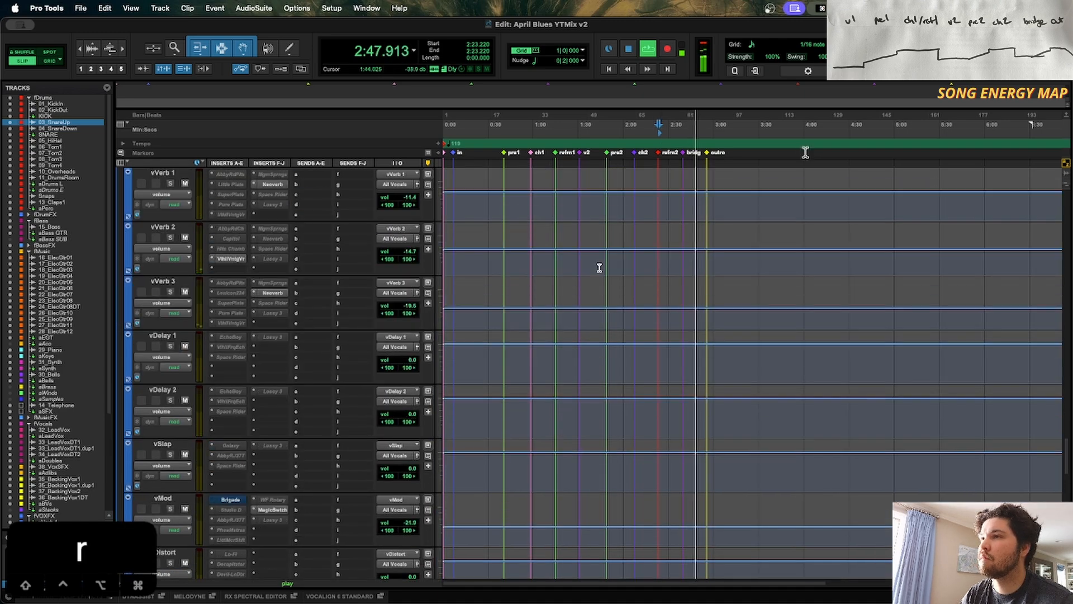
Step: Place the cursor in the bridge at about 2:44 and open the fVCAs folder to reach the vVOXFX track
click(688, 313)
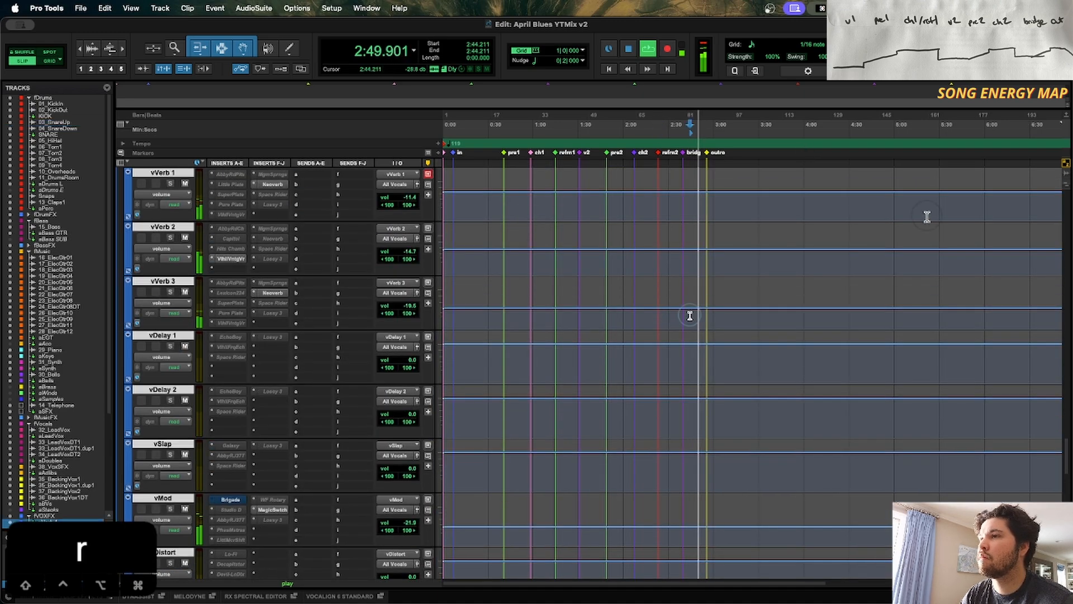
key(t)
key(t)
key(t)
scroll(753, 322, down, 8)
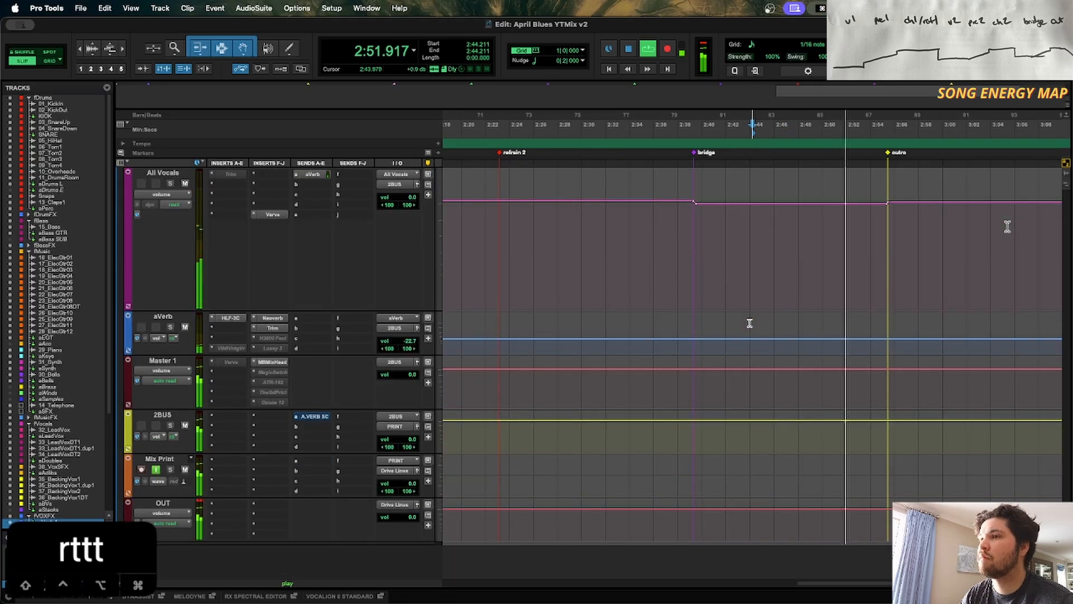
key(space)
click(120, 287)
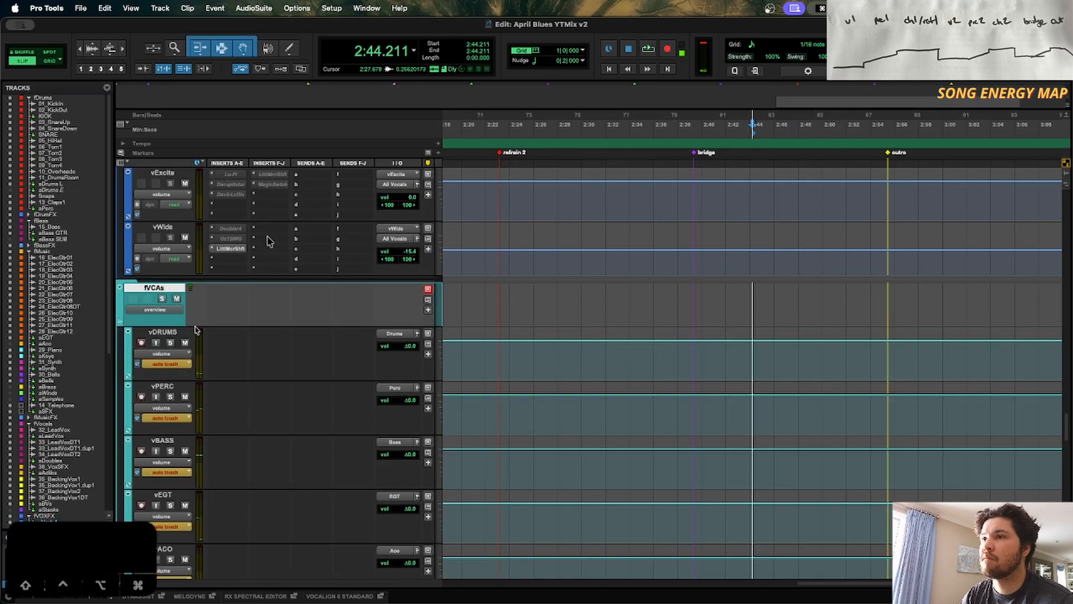
scroll(311, 282, down, 3)
scroll(311, 283, down, 4)
scroll(752, 509, down, 1)
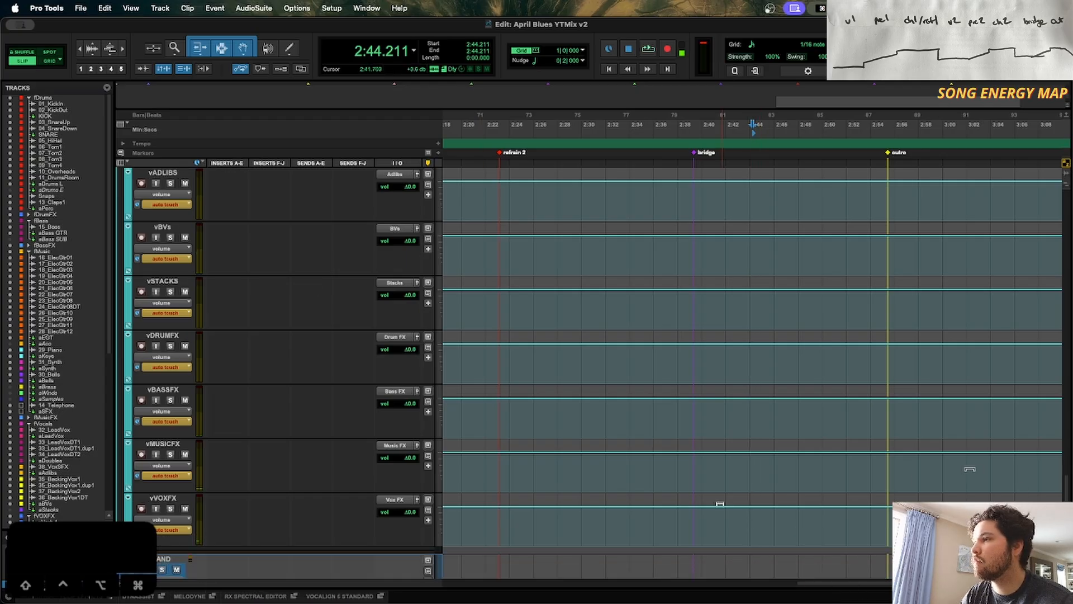
Step: Raise the vVOXFX volume from the bridge marker to the outro by 1.5 dB and adjust the ramp breakpoint at the bridge
click(691, 518)
key(t)
key(t)
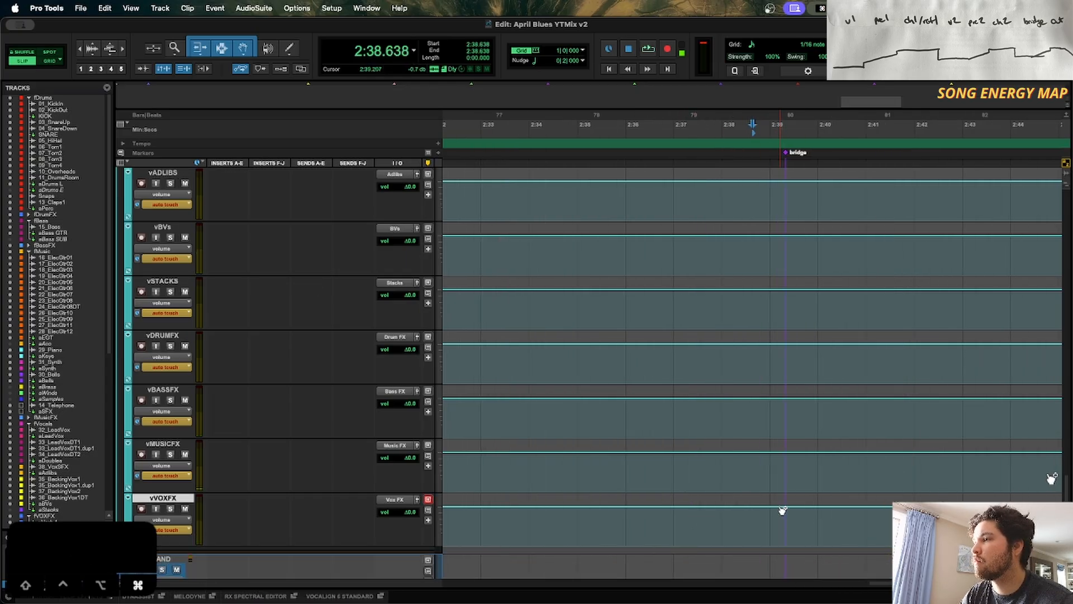
key(r)
key(r)
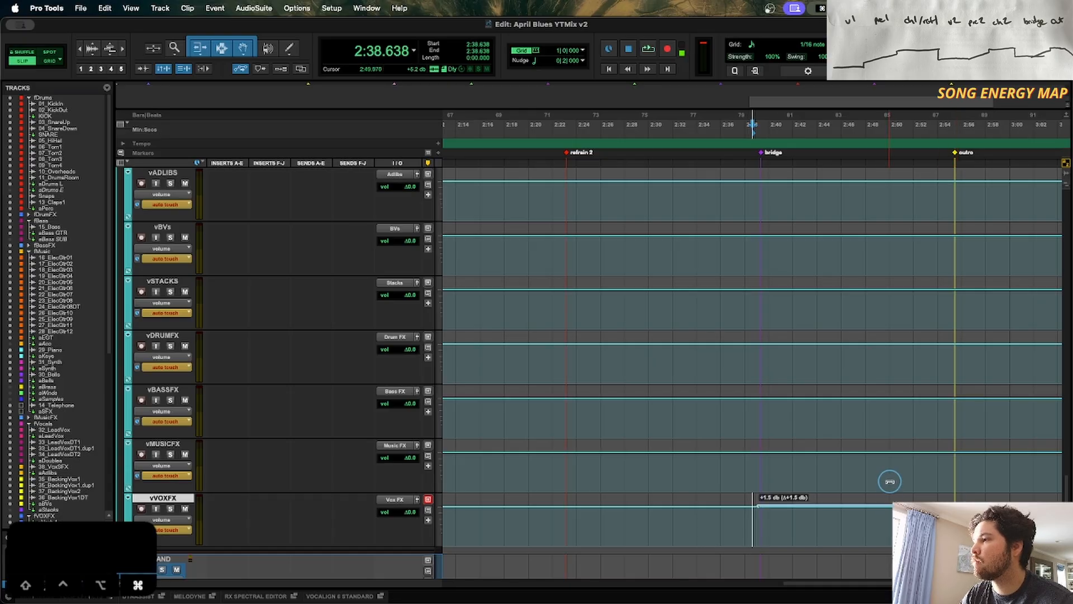
key(t)
key(t)
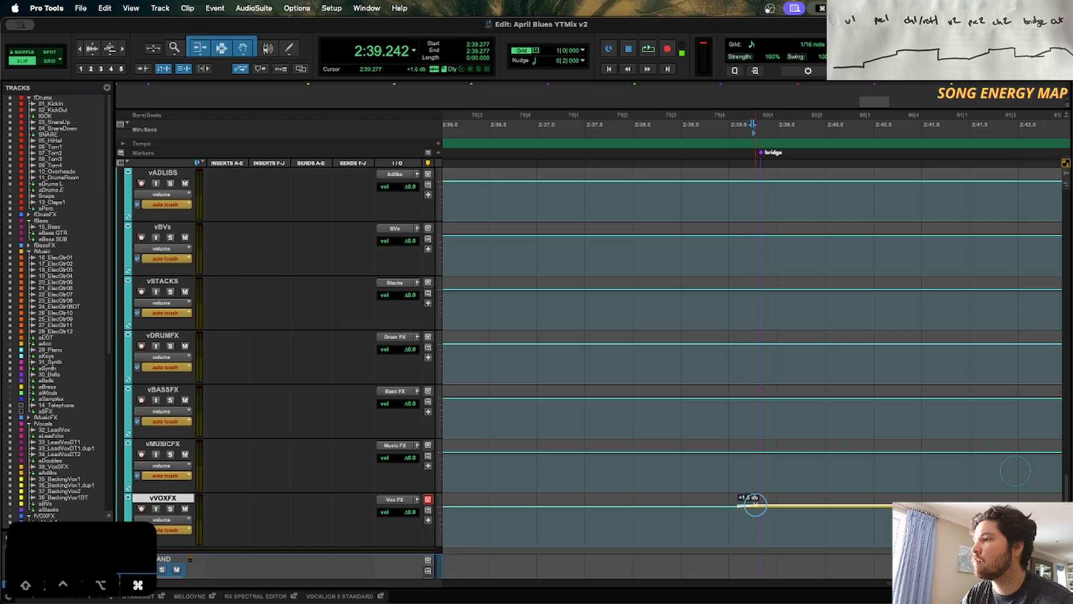
key(r)
key(r)
key(r)
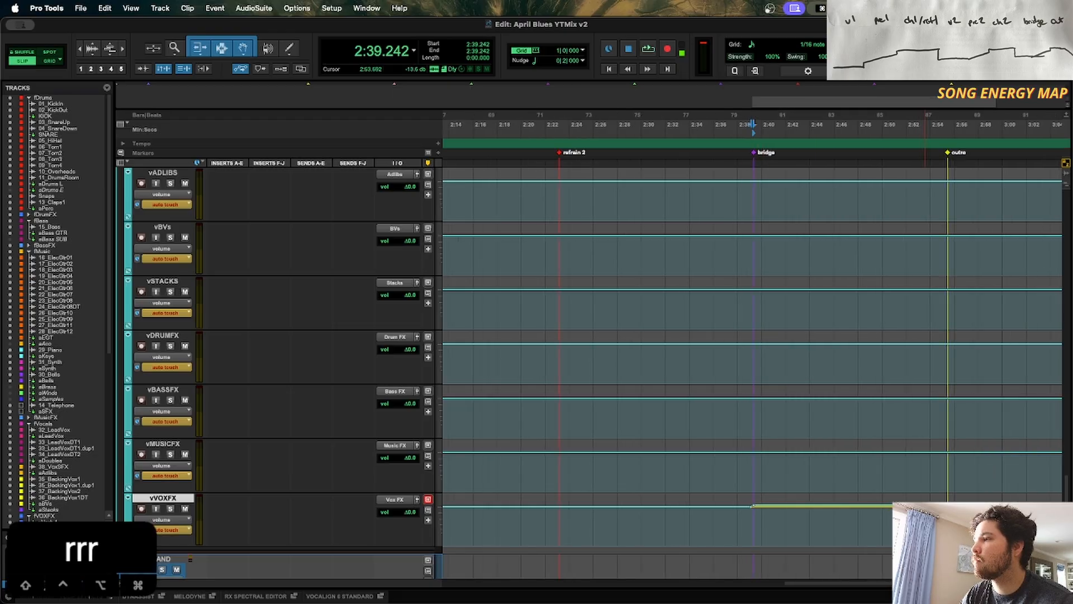
Step: Adjust the end breakpoint of the vVOXFX volume boost at the outro marker
click(947, 505)
key(t)
key(t)
key(t)
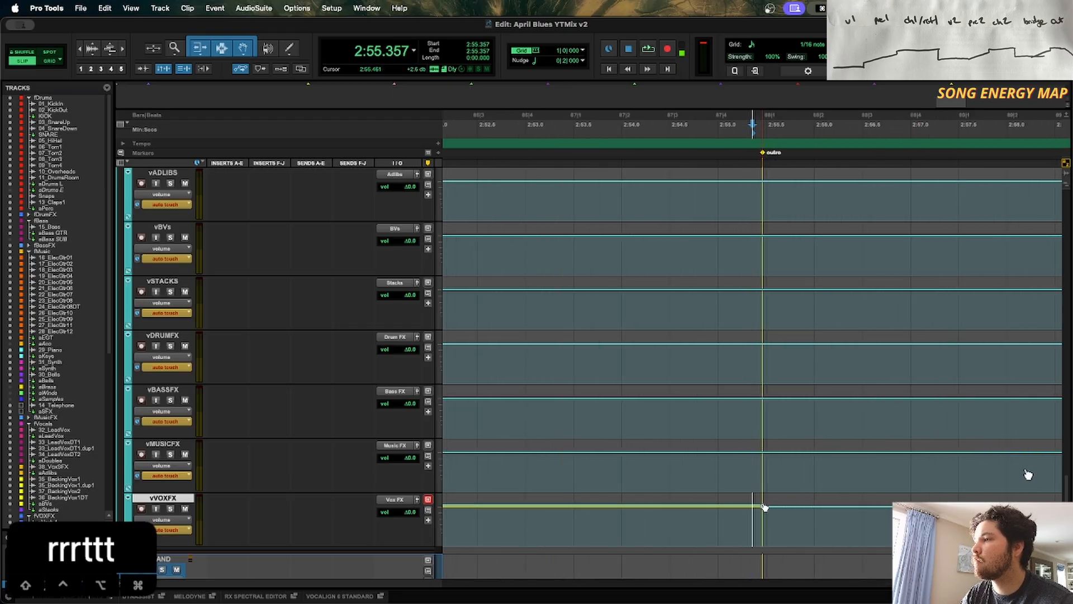
click(762, 505)
key(r)
key(r)
key(r)
key(r)
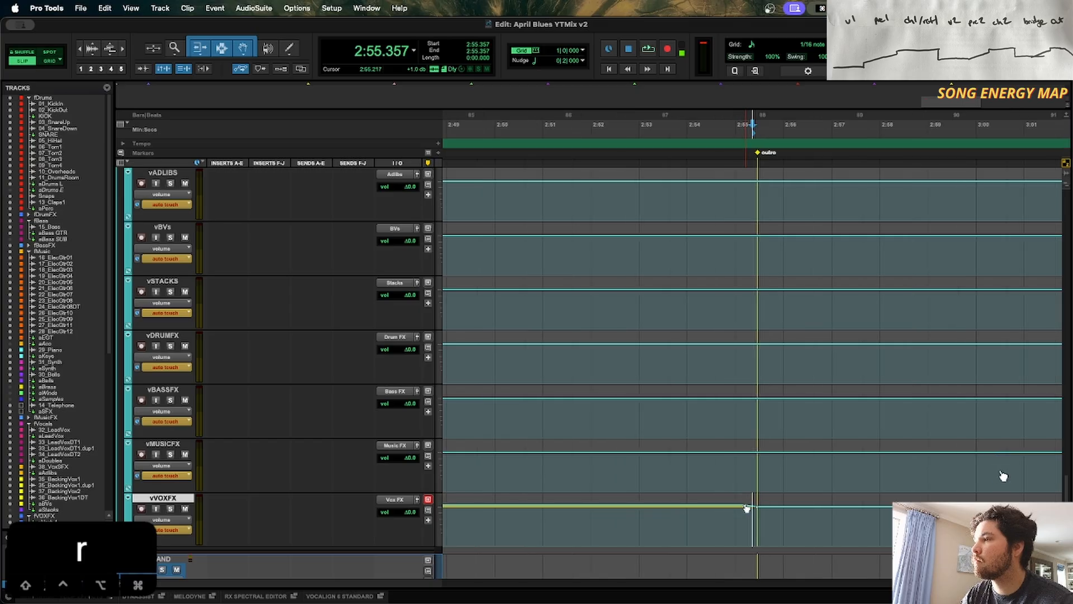
Step: Play the bridge from about 2:37 and raise the vVOXFX volume between bridge and outro to +2.8 dB
click(645, 521)
key(space)
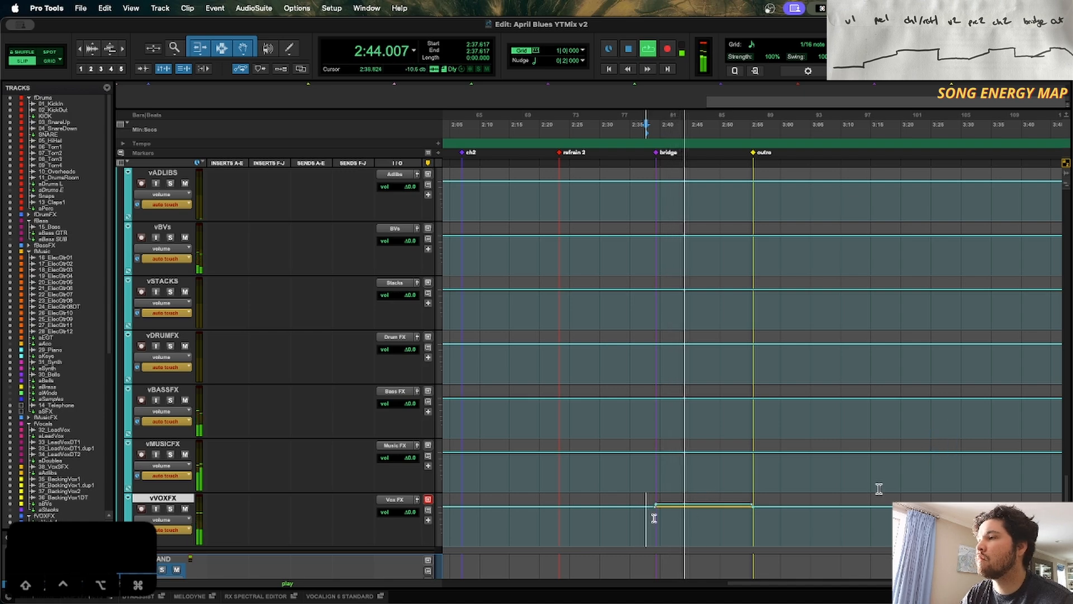
key(t)
key(t)
key(t)
key(t)
key(r)
key(r)
key(r)
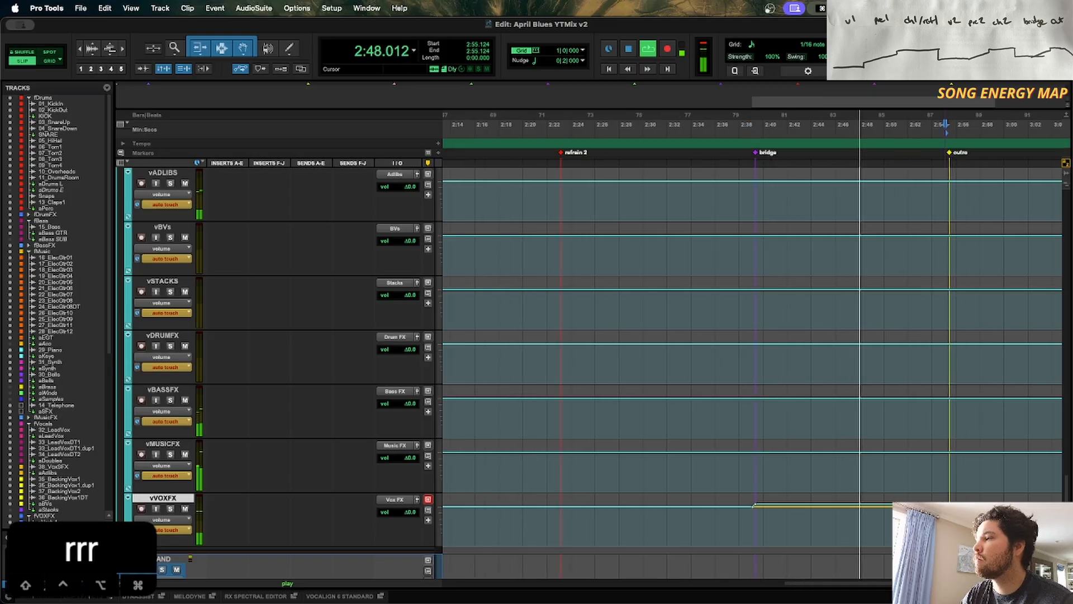
Step: Fine-tune the vVOXFX volume breakpoints where the boost drops back just before the outro marker
key(t)
key(t)
key(t)
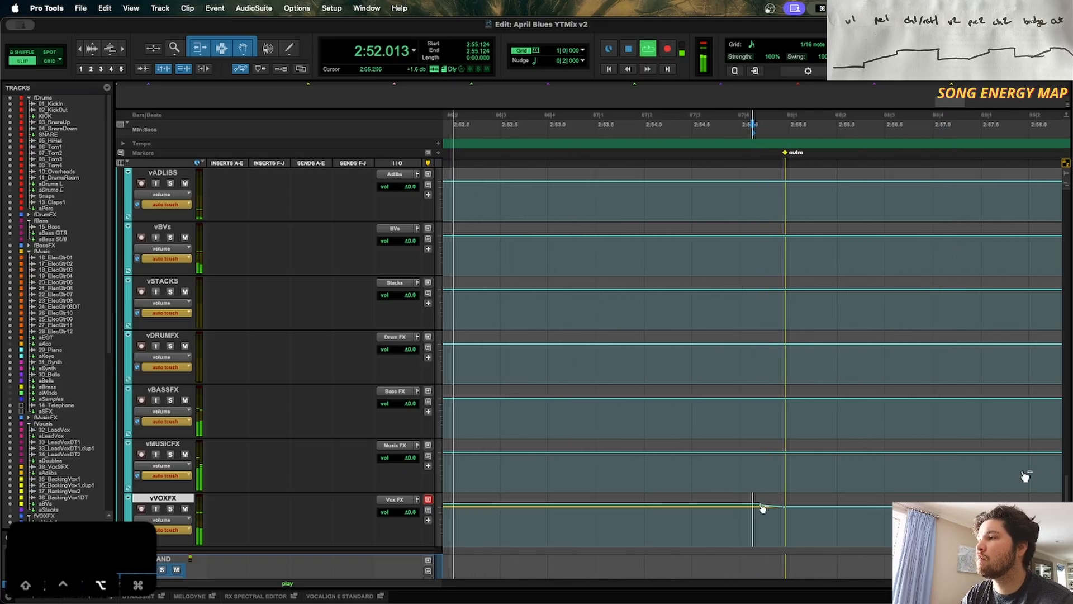
key(r)
key(r)
key(r)
key(r)
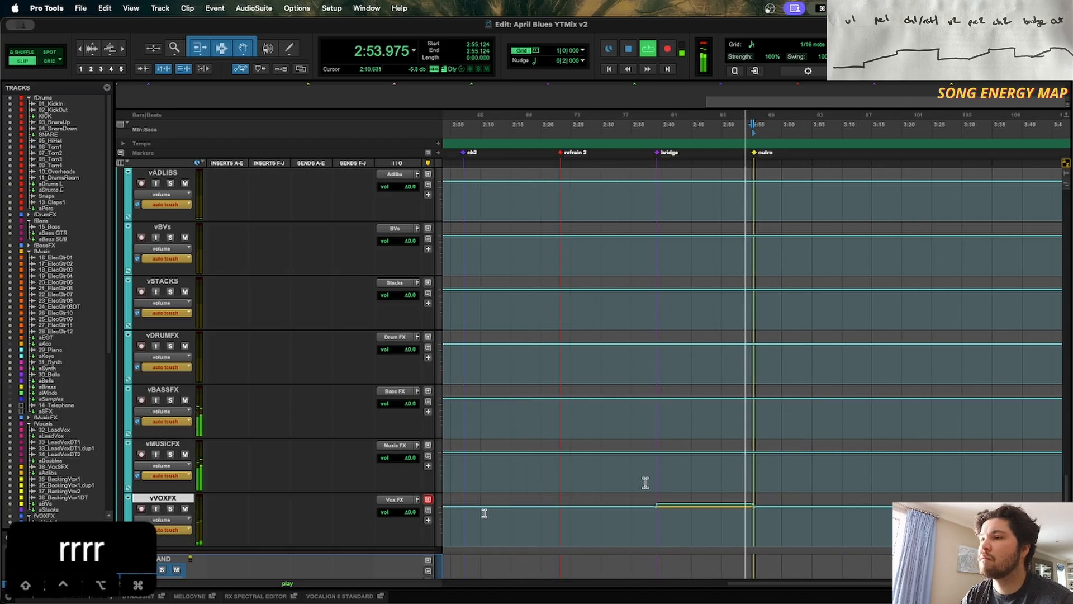
Step: Replay the bridge from about 2:43 and review the volume automation on the vocal effects tracks
key(r)
scroll(936, 422, up, 10)
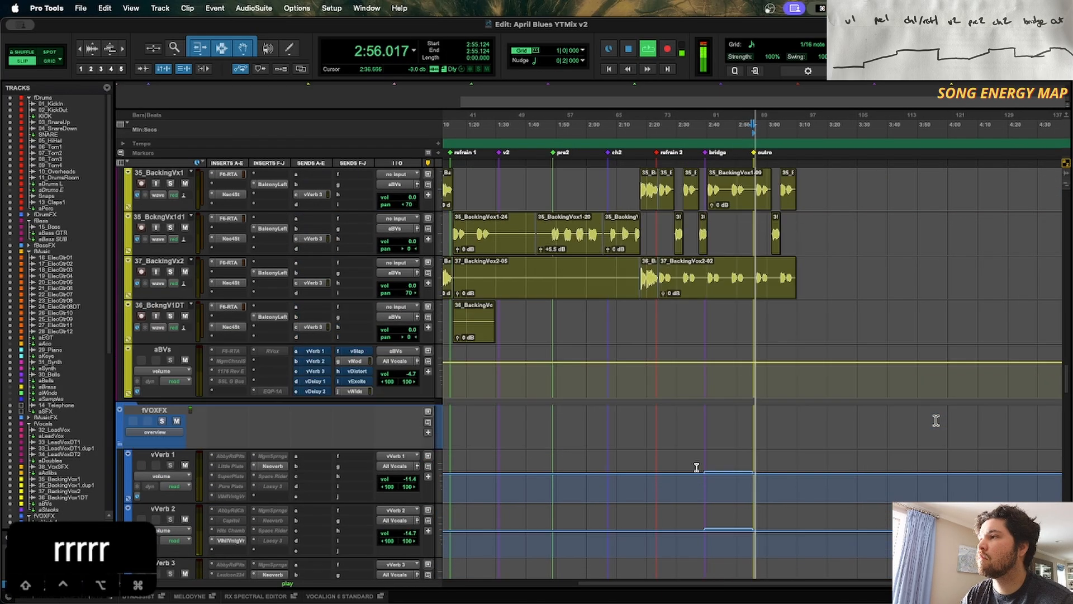
key(space)
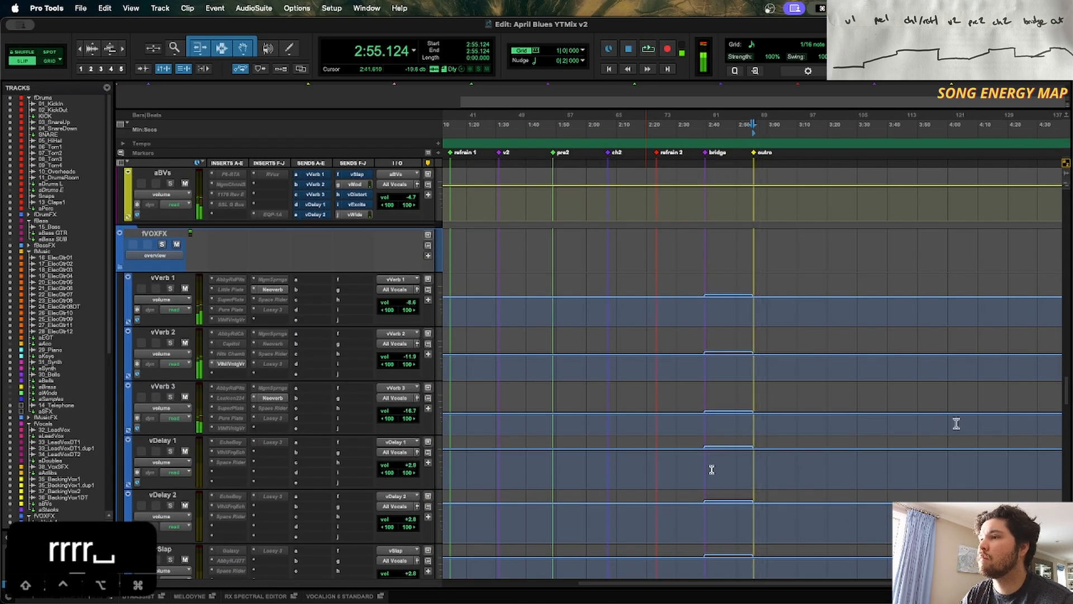
click(727, 440)
key(space)
scroll(927, 441, down, 10)
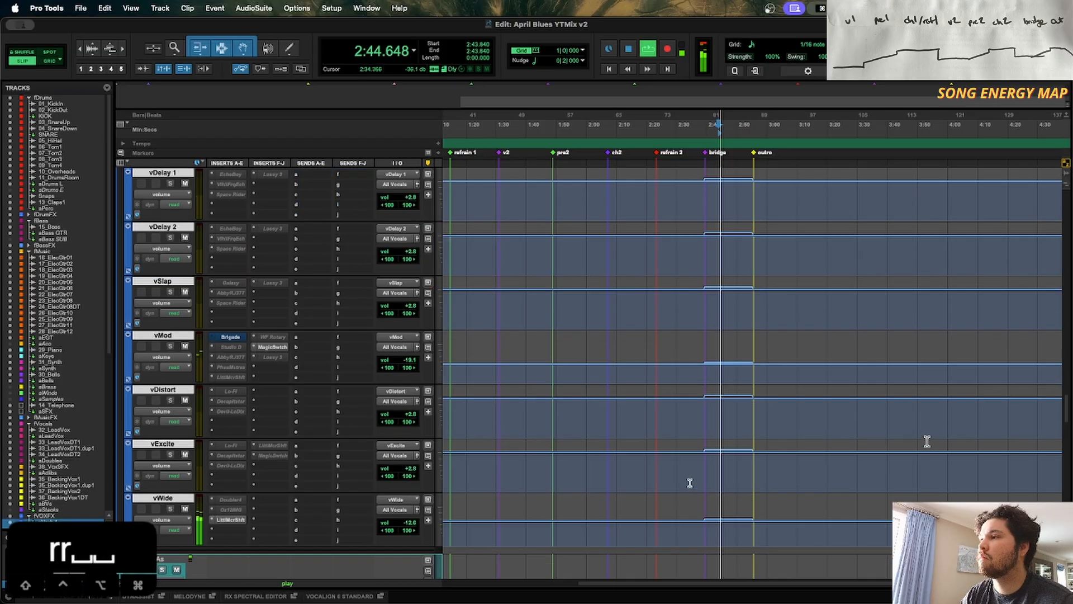
scroll(928, 440, down, 10)
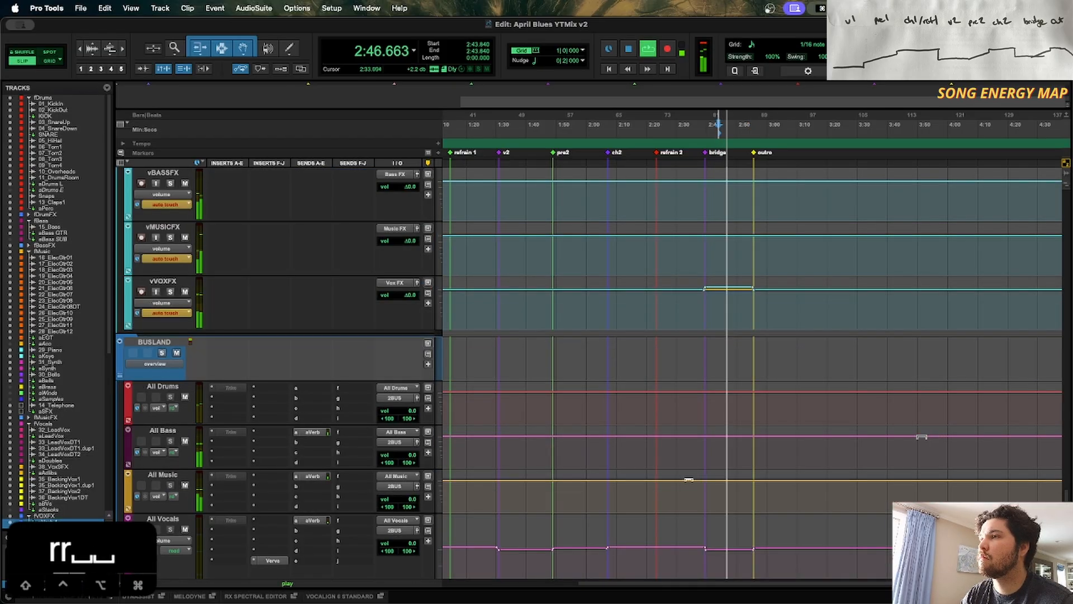
Step: Raise the vVOXFX volume between bridge and outro to +3.7 dB and replay the bridge from about 2:46
drag(728, 289, 732, 274)
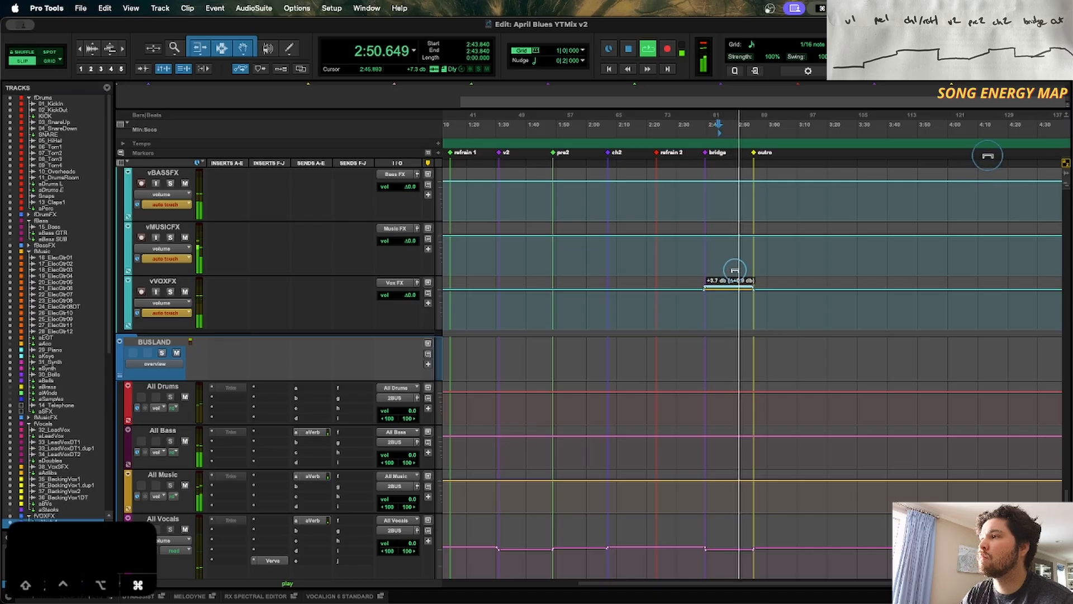
key(t)
key(t)
key(t)
key(space)
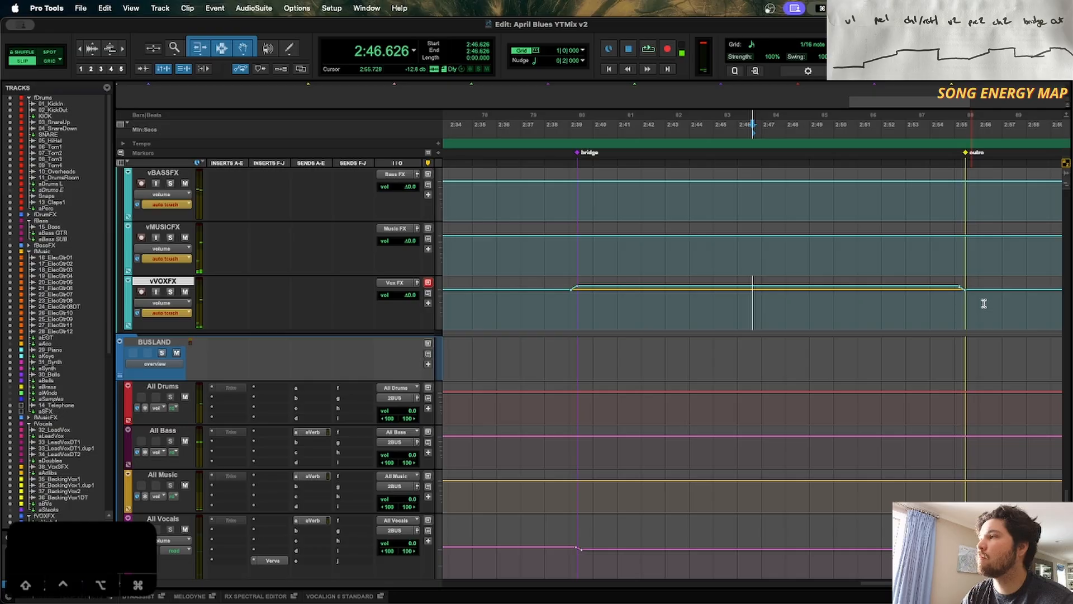
key(space)
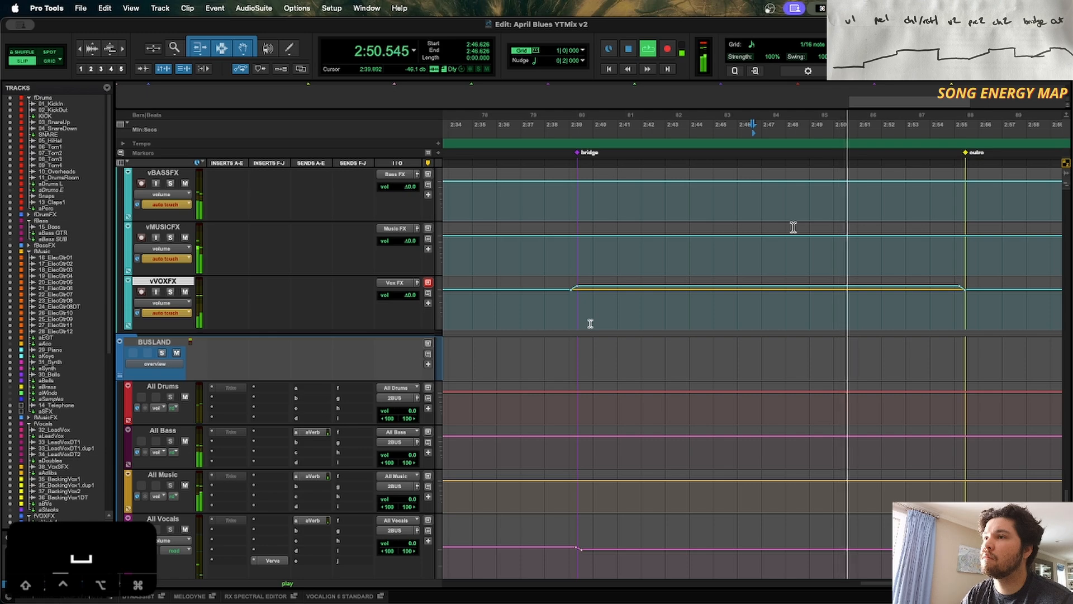
key(space)
scroll(793, 227, up, 10)
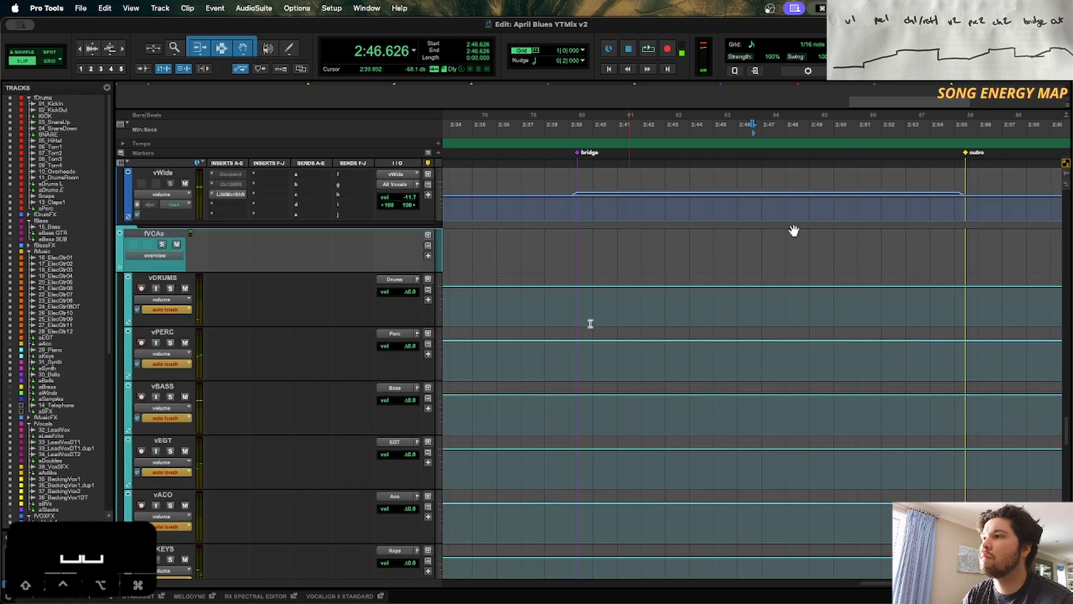
Step: Locate the doubled lead vocal tracks and play them from the start of refrain 2 at about 2:24
key(r)
key(r)
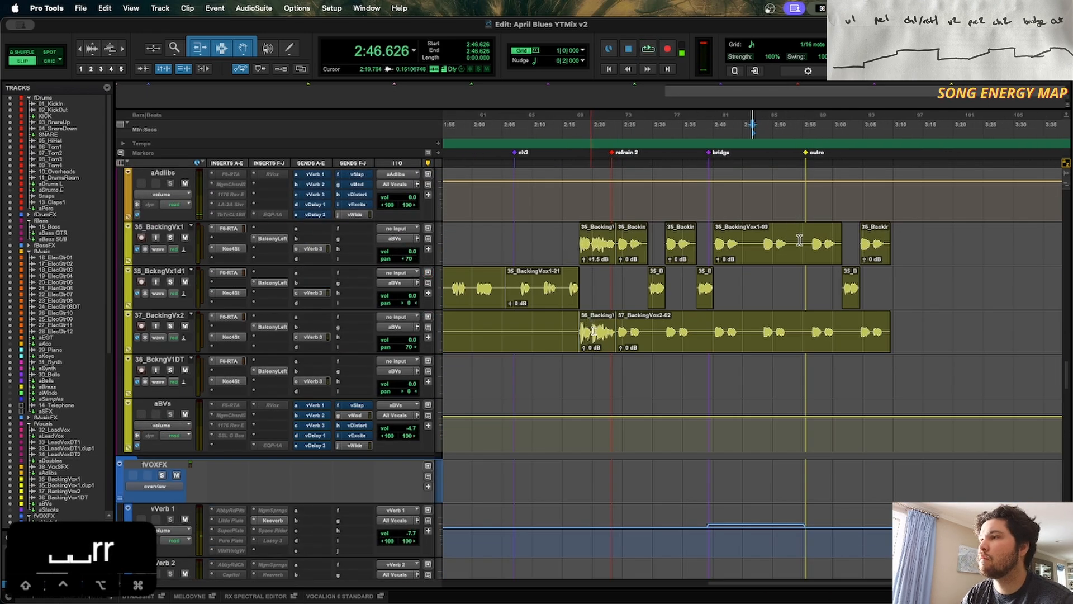
click(627, 371)
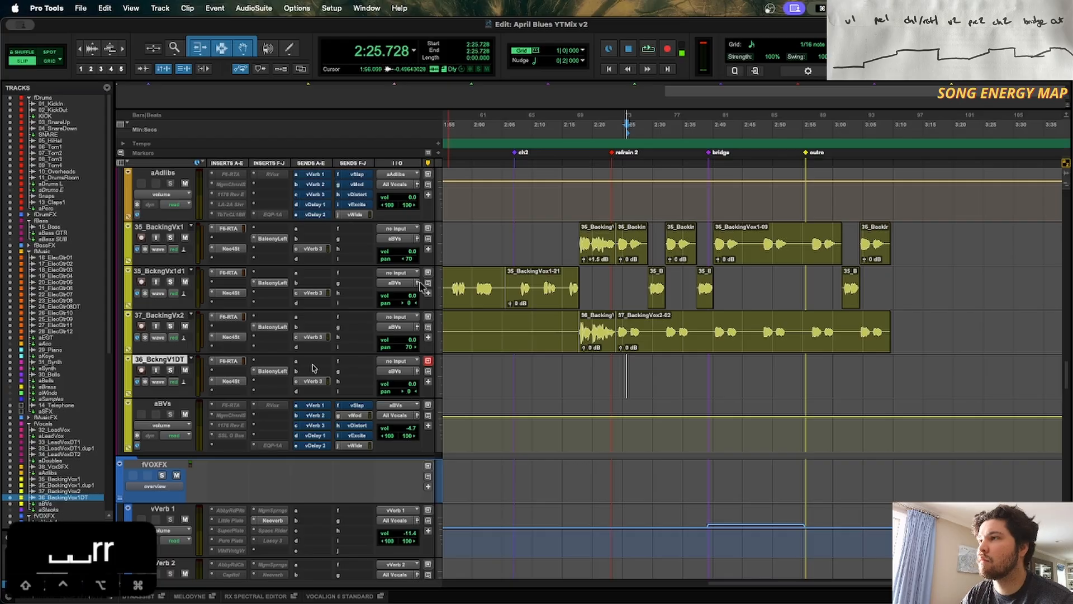
key(r)
scroll(313, 368, down, 3)
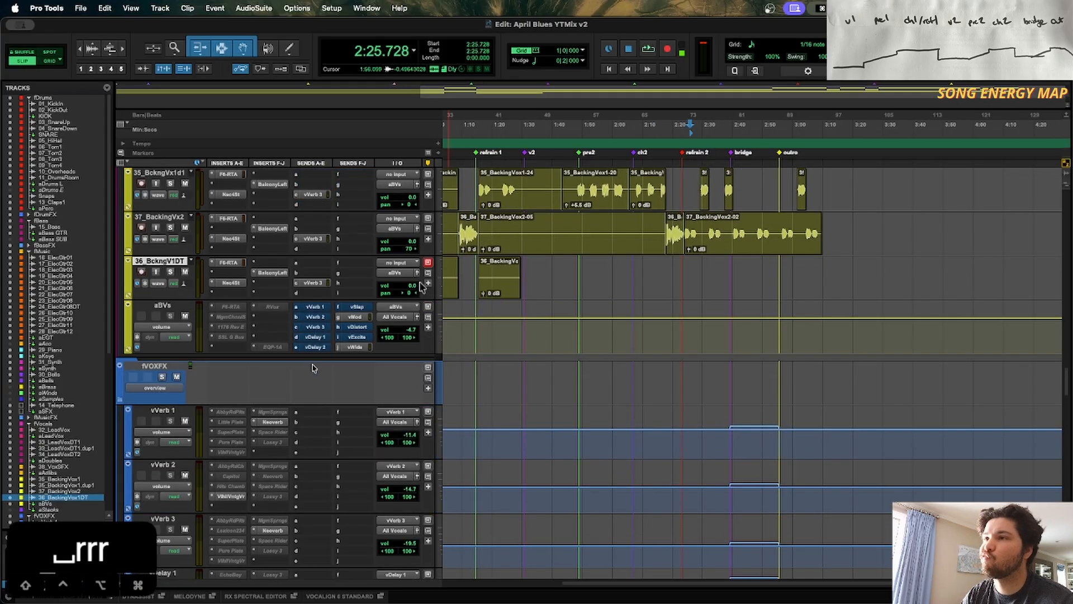
scroll(313, 368, up, 5)
scroll(422, 286, down, 3)
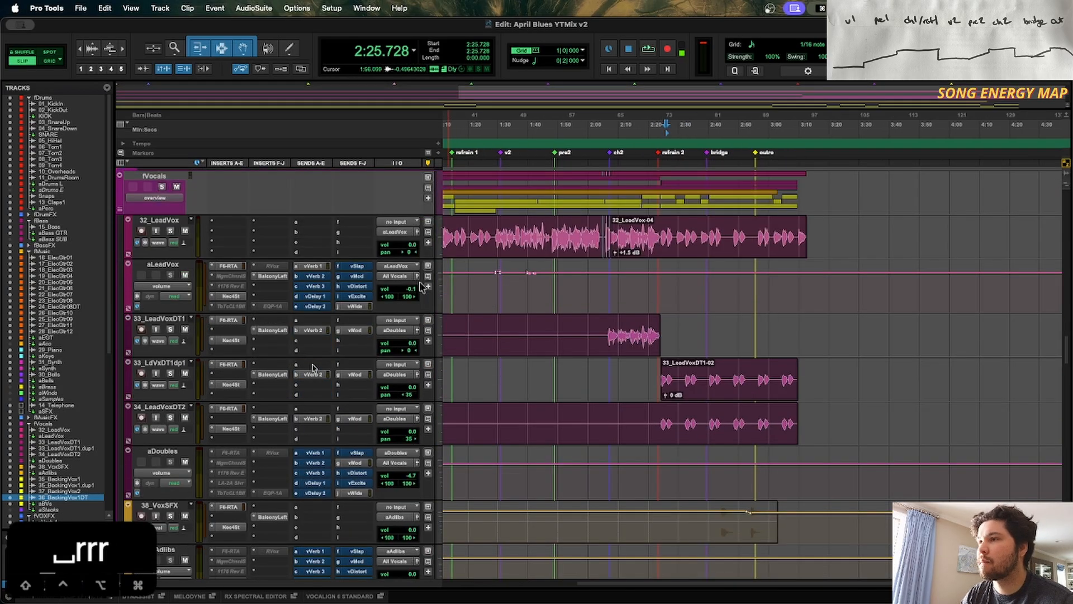
click(662, 420)
key(space)
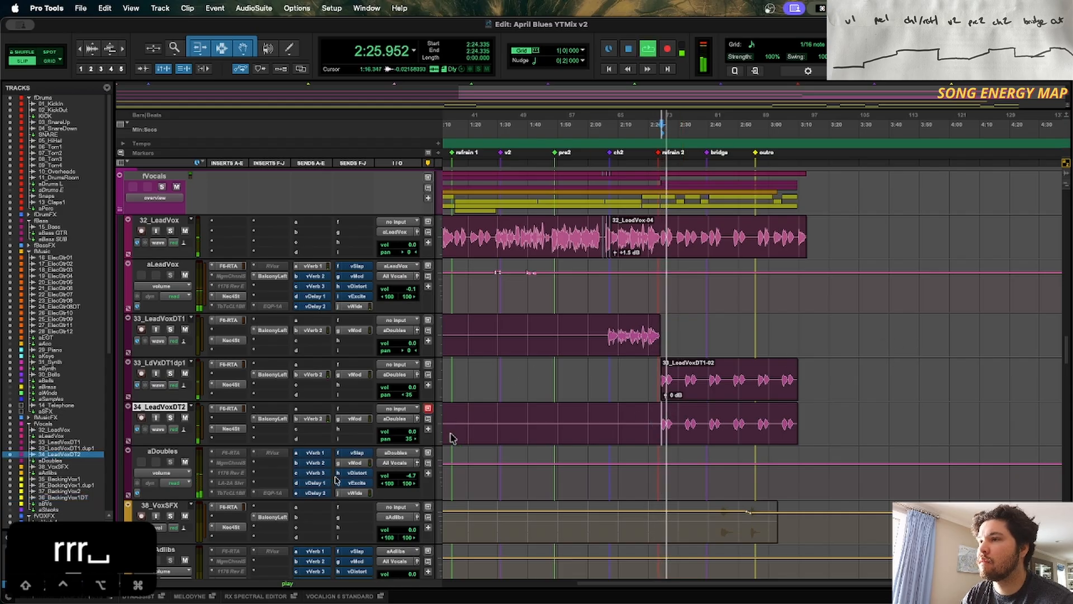
key(space)
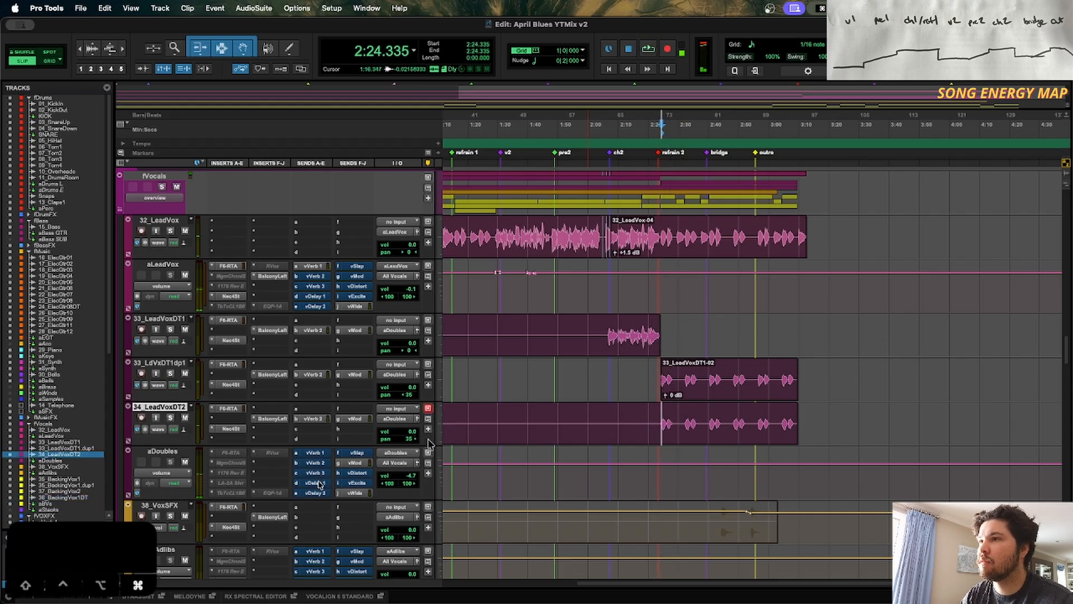
Step: Copy the vDelay 1 send to 34_LeadVoxDT2 and 33_LdVxDT1dp1 at 0.0 dB, panned 35 to match each track
drag(321, 485, 321, 430)
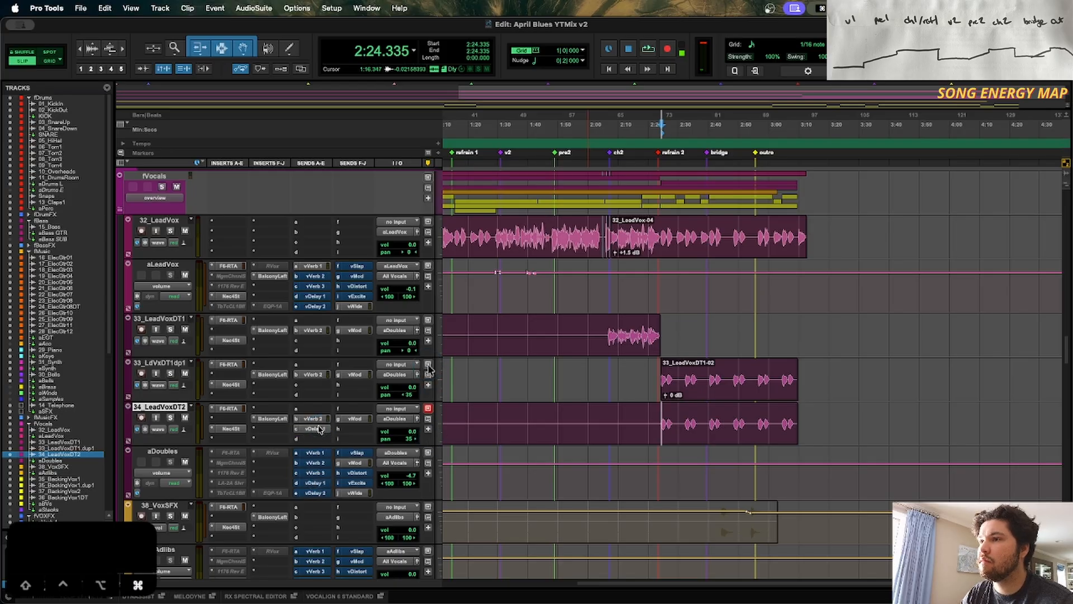
alt+click(705, 378)
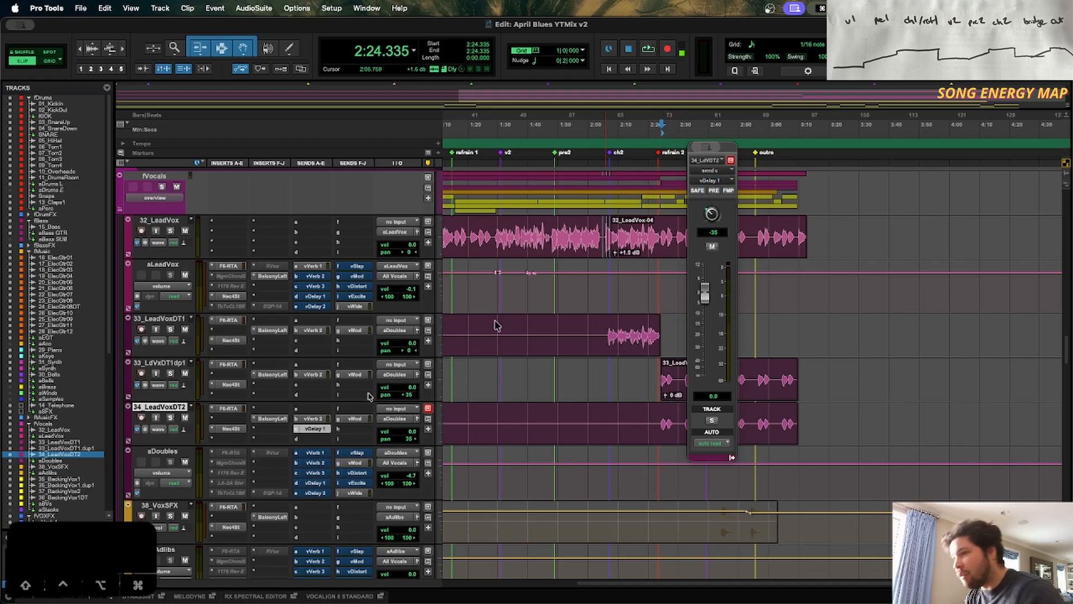
drag(320, 429, 321, 390)
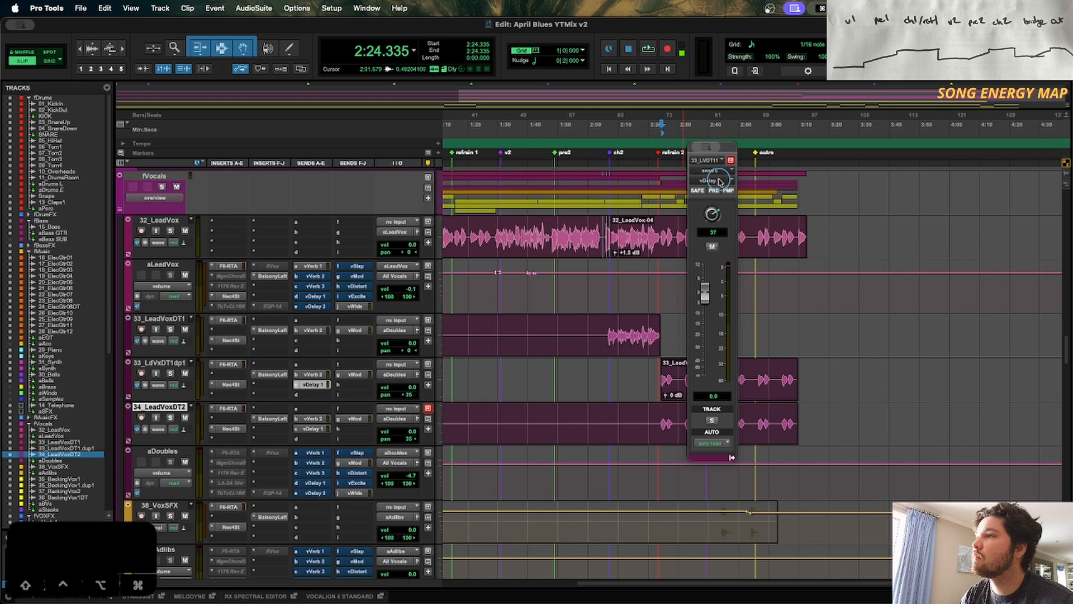
click(712, 239)
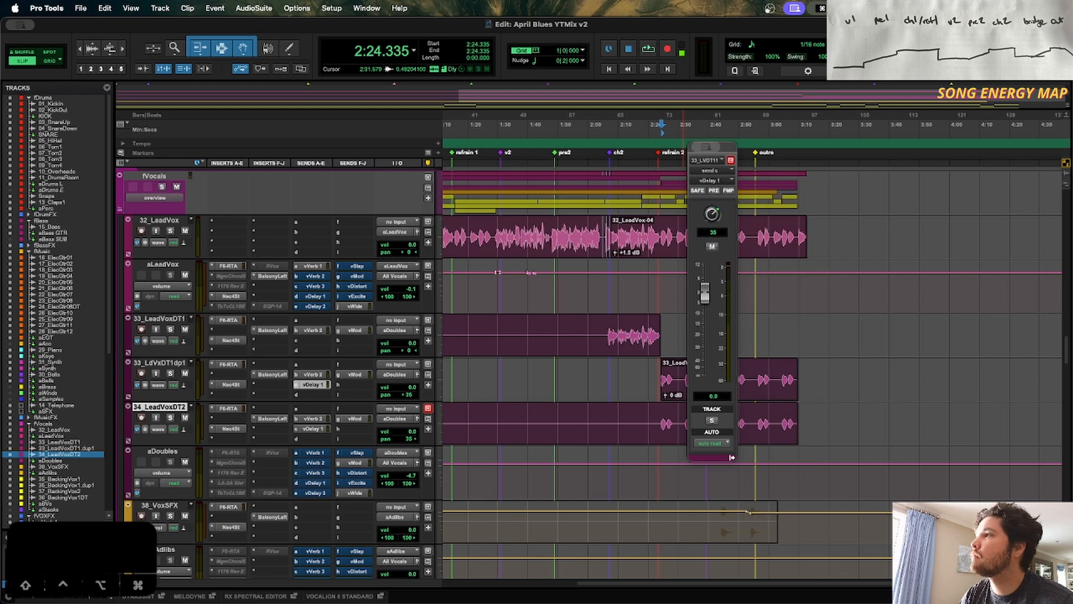
click(1037, 8)
click(1007, 184)
click(532, 520)
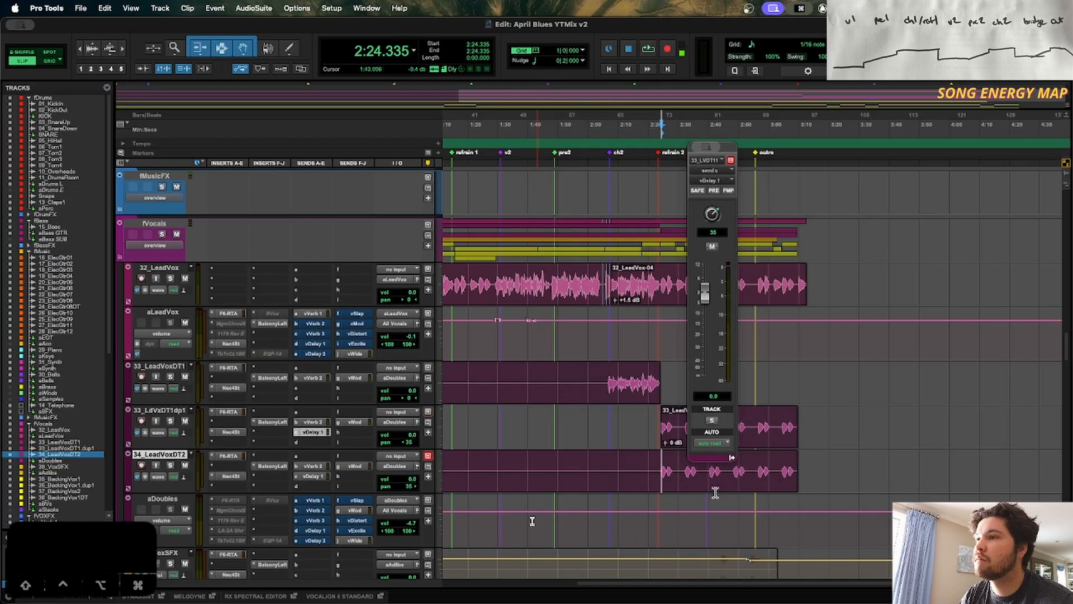
Step: Try EchoBoy as the delay on the vDelay 1 track while playing from just before refrain 2
scroll(454, 486, down, 10)
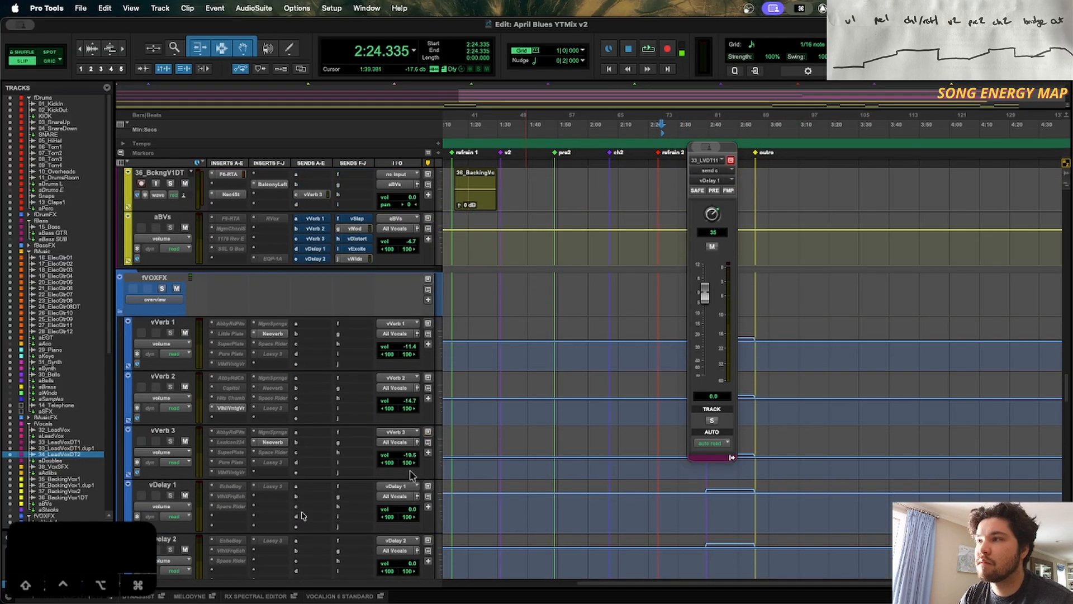
scroll(494, 241, up, 10)
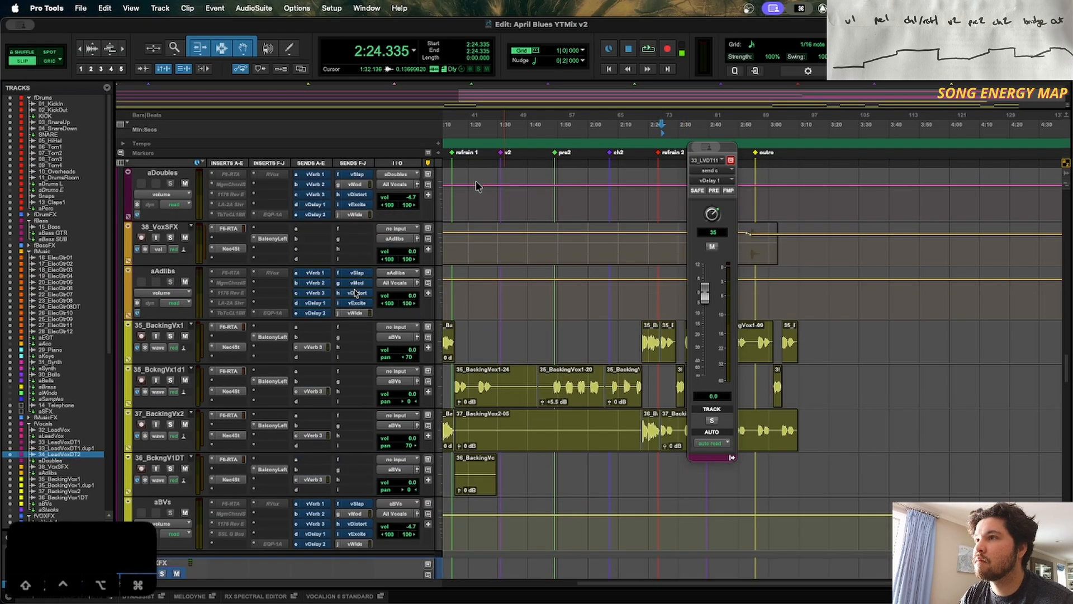
scroll(476, 187, up, 4)
scroll(320, 296, down, 14)
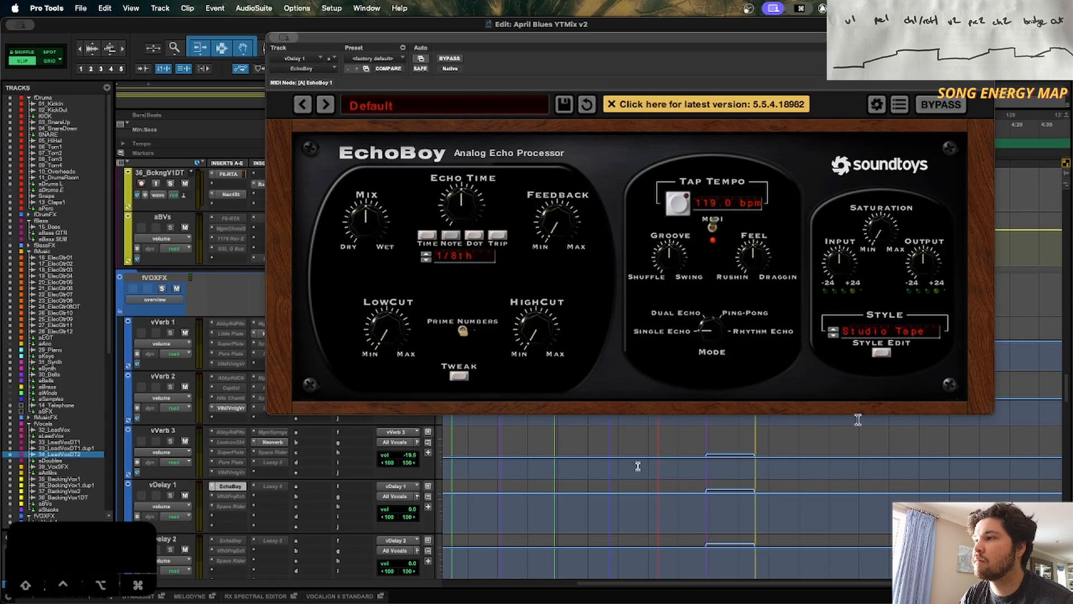
click(689, 466)
key(space)
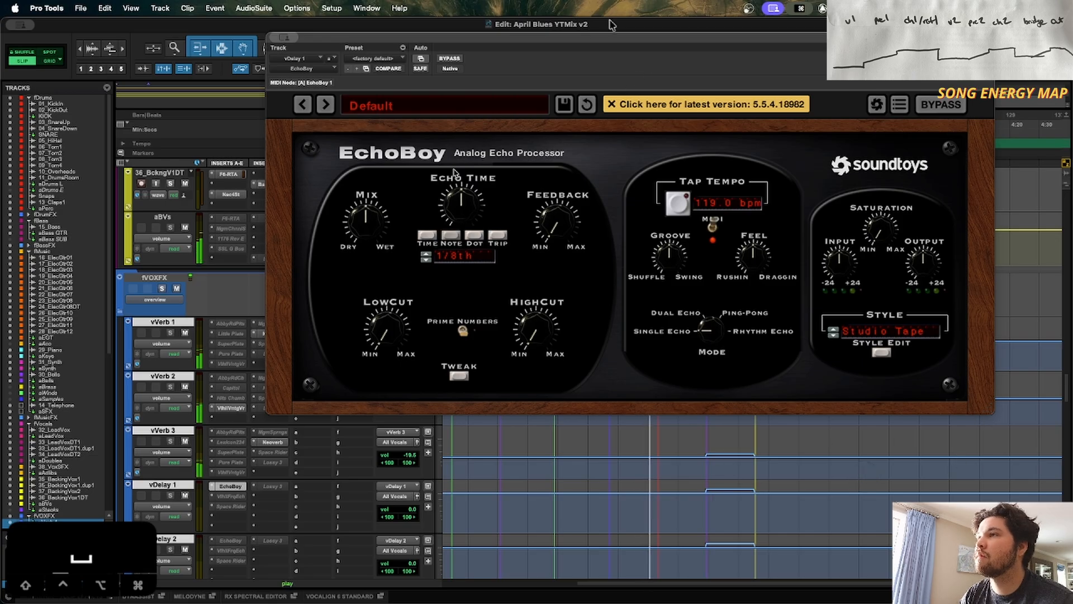
click(447, 116)
click(320, 430)
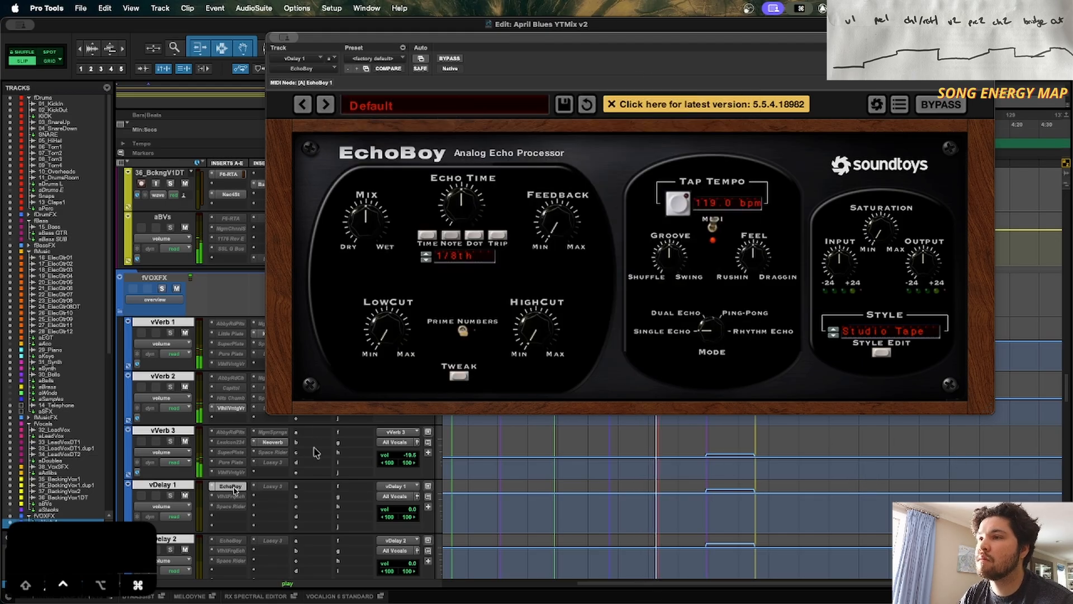
click(232, 487)
Step: Activate Space Rider on vDelay 1 with ping-pong on, sync off and a 504 ms delay, and adjust its delay filters
click(230, 507)
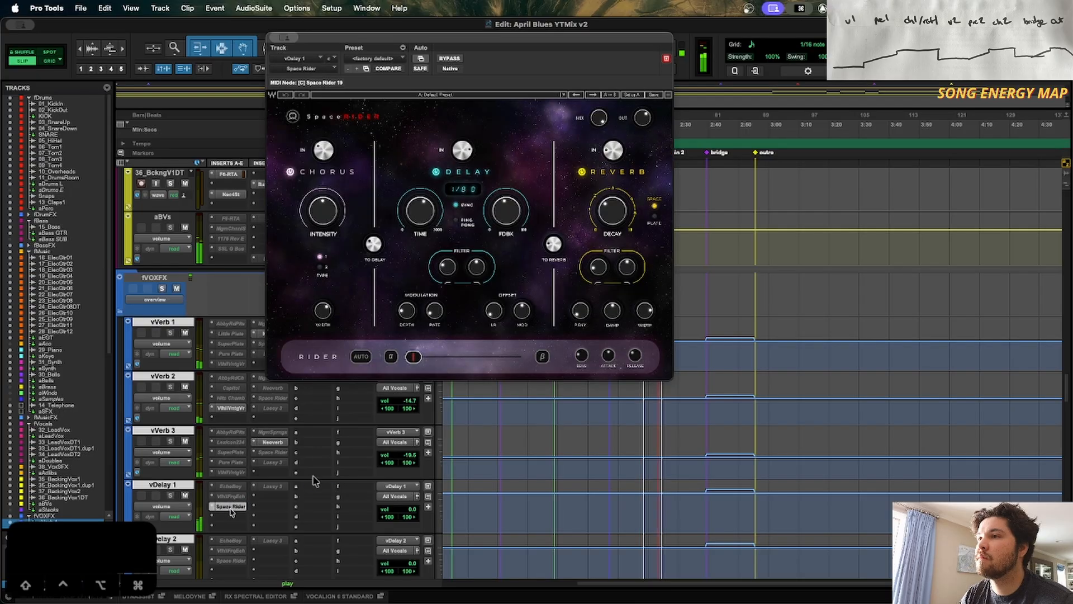
drag(424, 207, 435, 170)
click(456, 220)
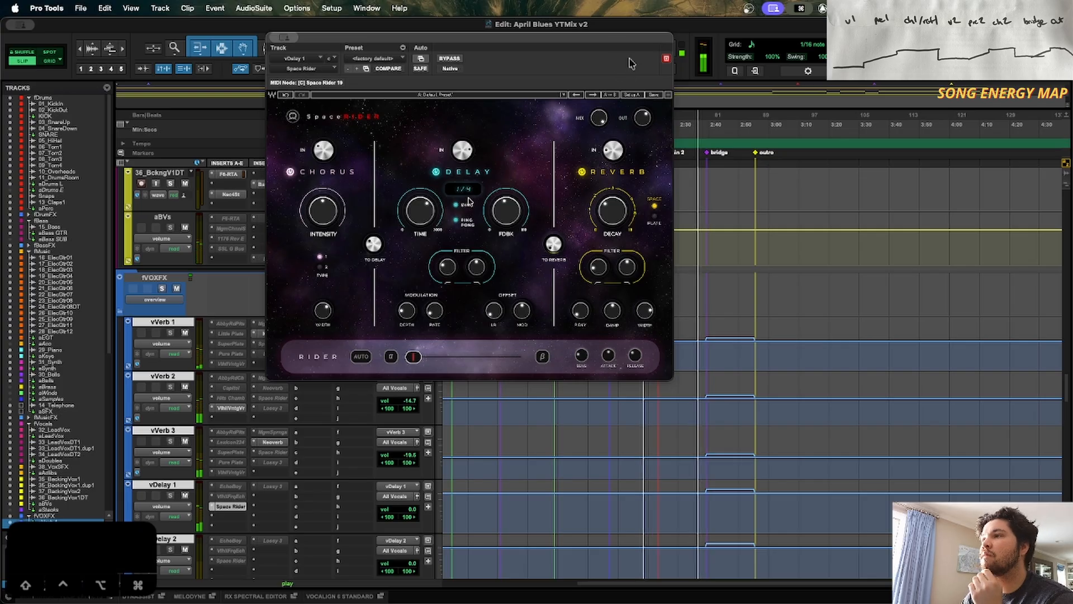
click(457, 206)
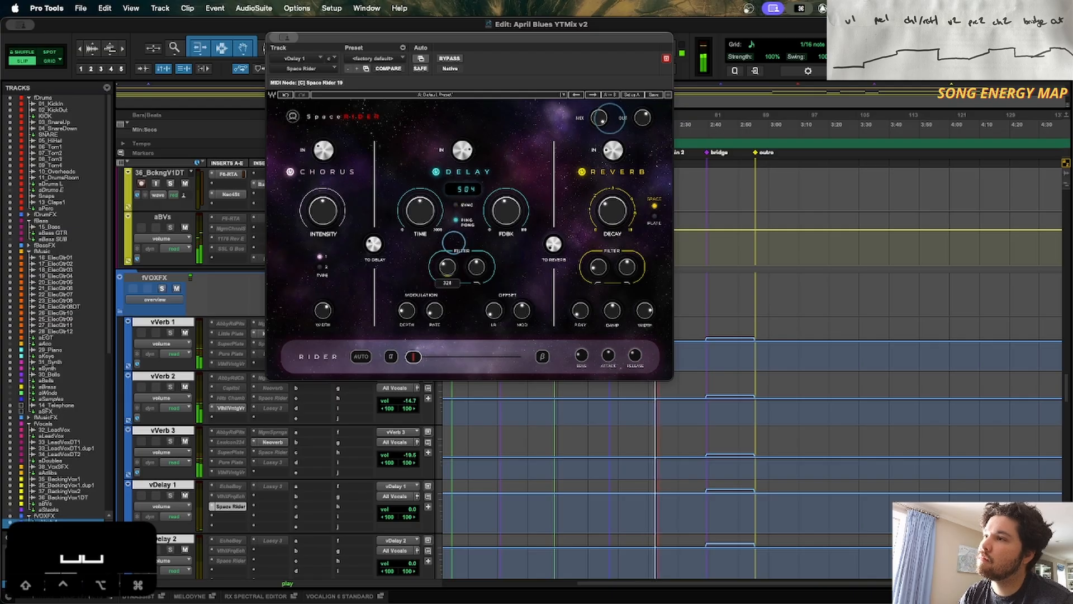
drag(476, 272, 474, 270)
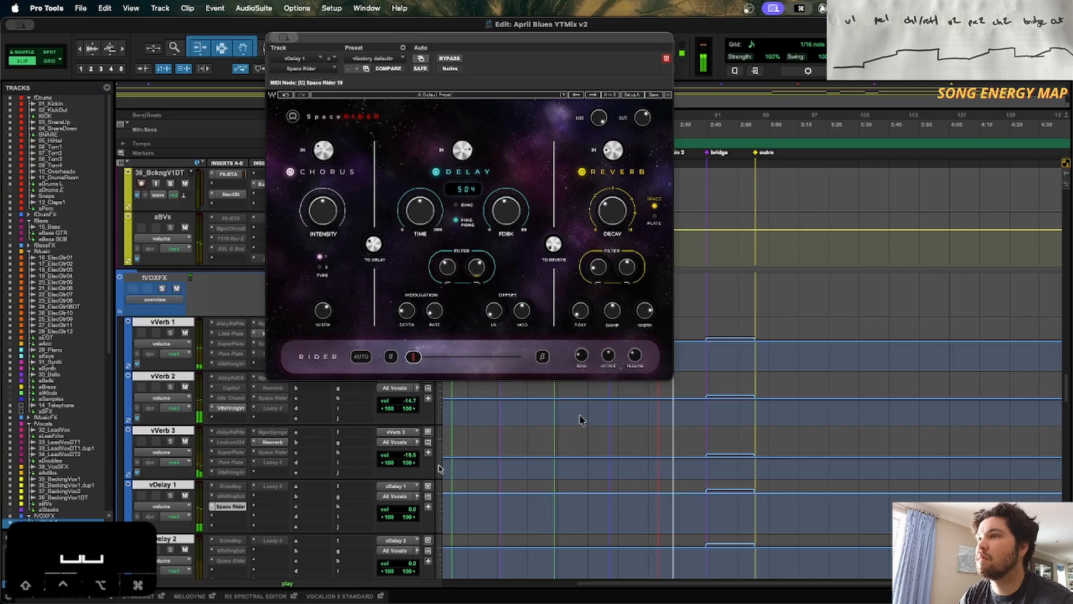
Step: Try lowering the vDelay 1 volume to -10.7 dB and check the Space Rider insert during playback
drag(412, 510, 414, 525)
scroll(553, 490, left, 1)
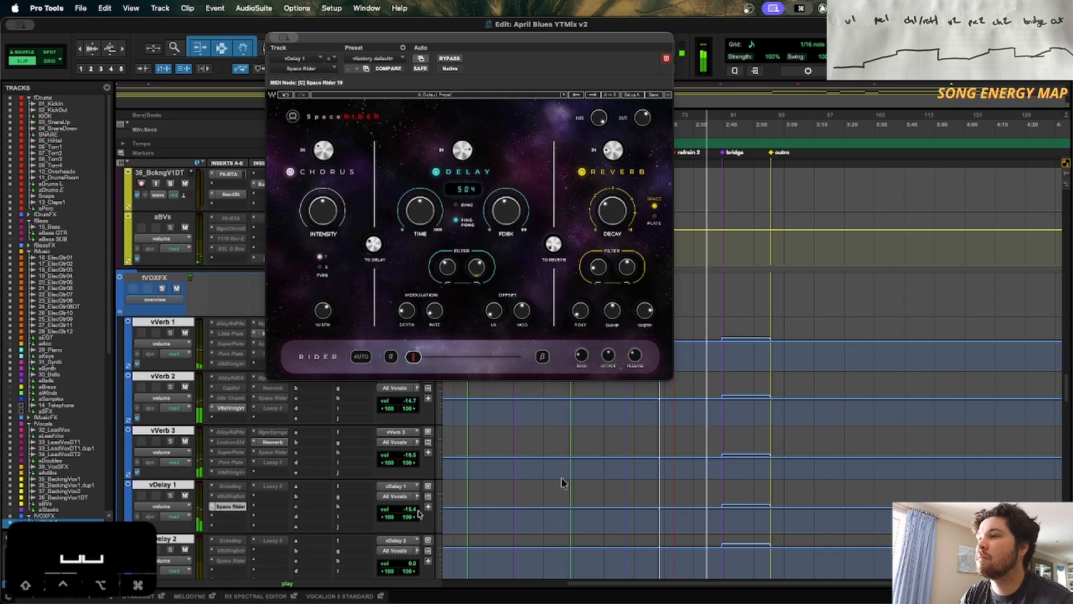
click(411, 511)
drag(408, 511, 410, 504)
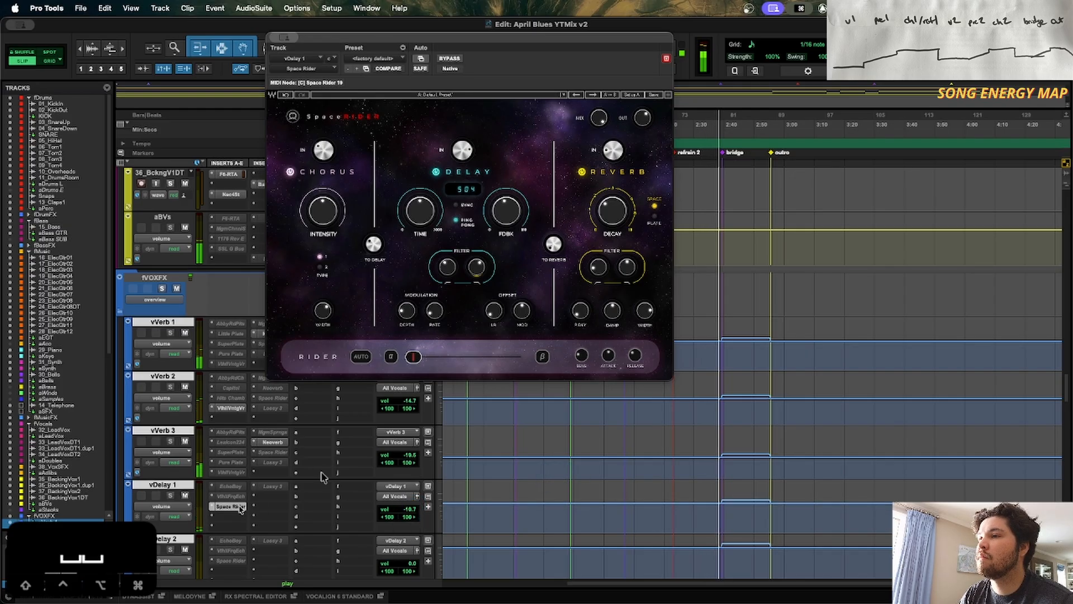
click(240, 507)
click(237, 507)
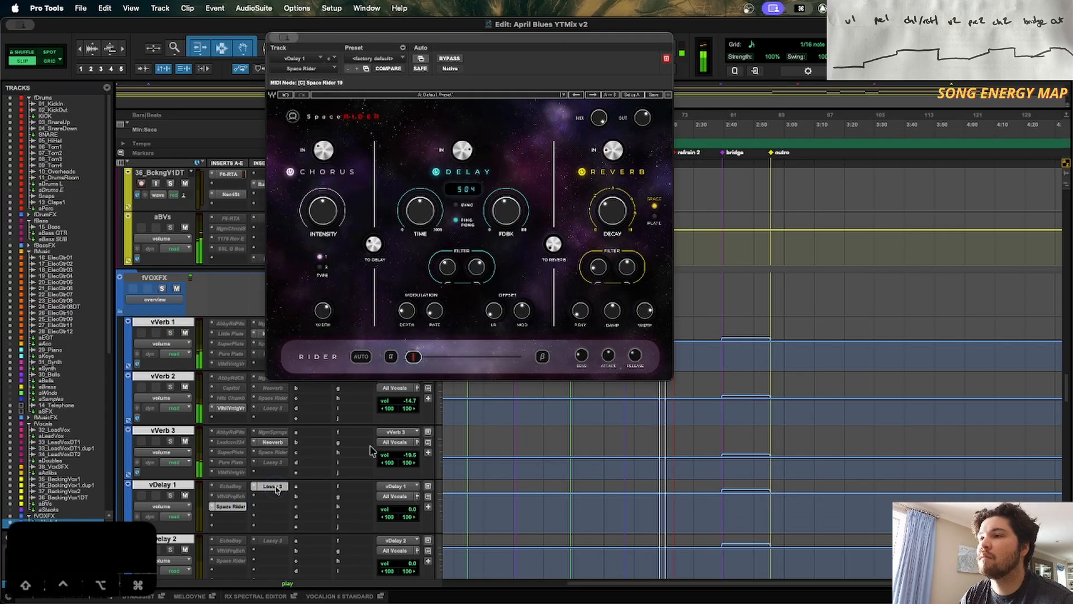
Step: Activate Lossy 3 on vDelay 1 with a 41% loss amount and a 150 Hz lower filter limit
click(272, 487)
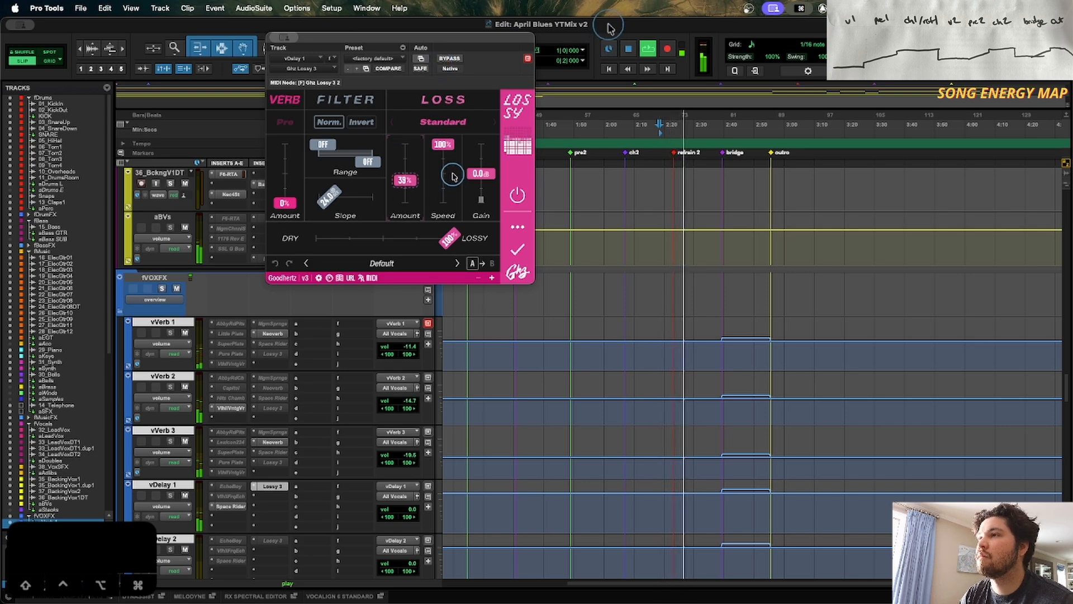
drag(324, 145, 336, 148)
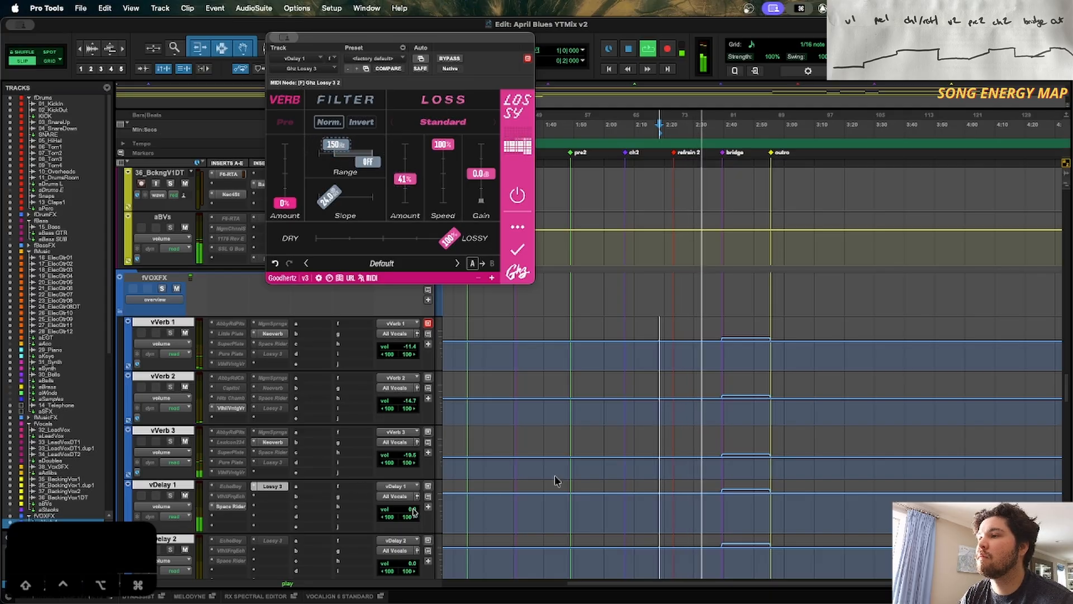
key(space)
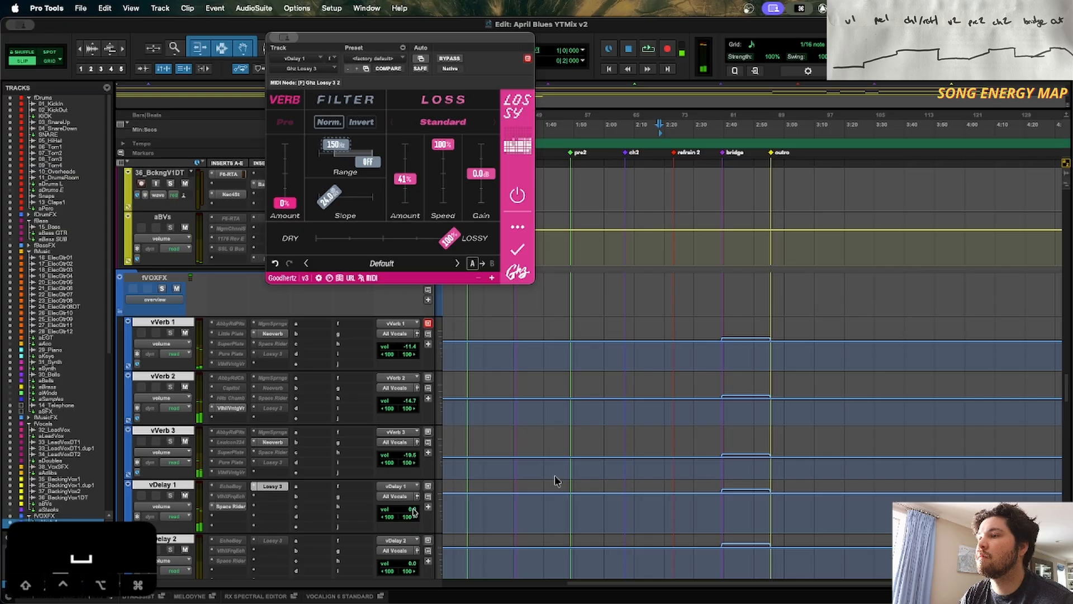
Step: Set the vDelay 1 volume to about -12 dB while replaying refrain 2, and save the session
key(space)
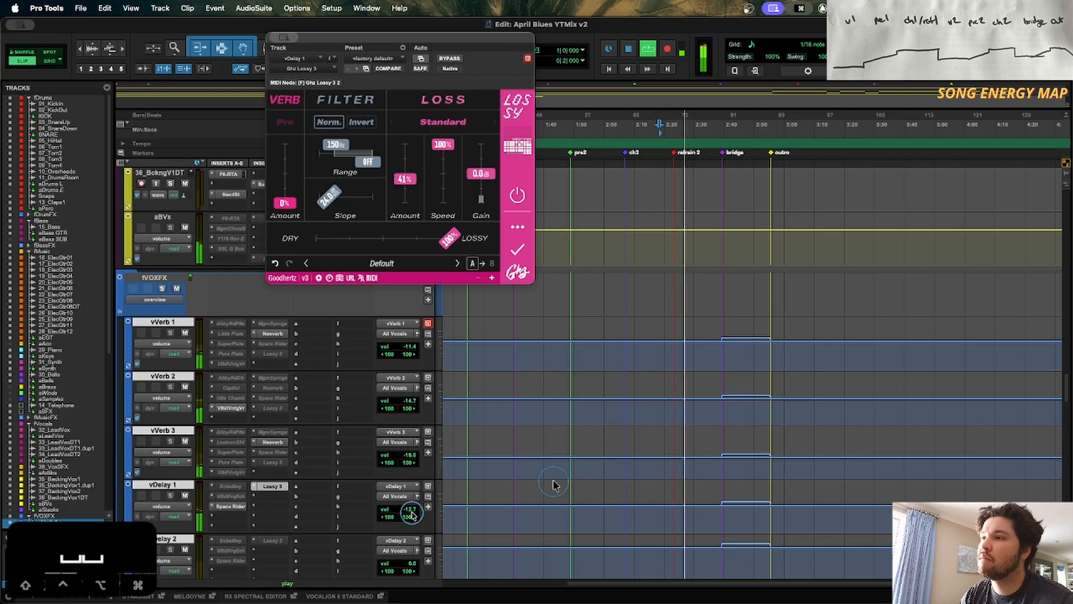
drag(412, 515, 414, 513)
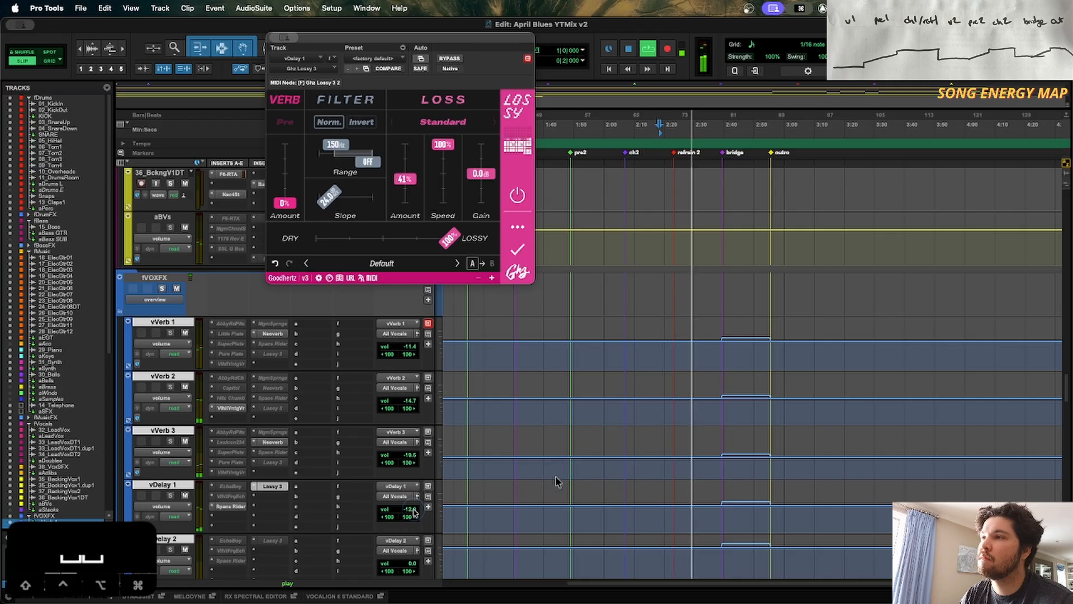
click(272, 486)
scroll(734, 496, up, 5)
key(super+s)
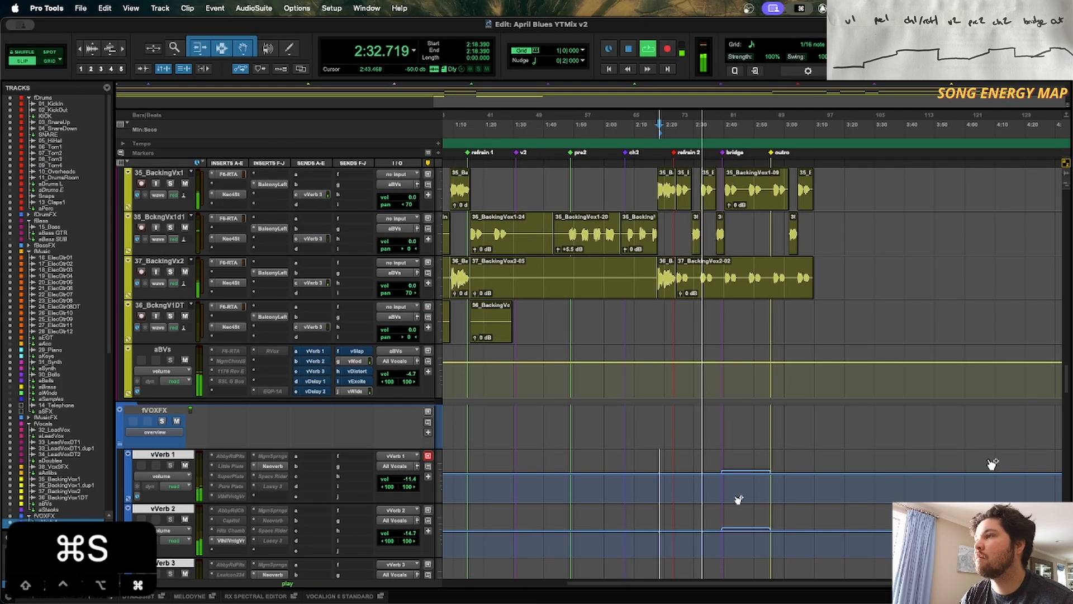
Step: Cut the silent clips before refrain 2 from the 37_BackingVx2 and 36_BckngV1DT tracks
click(542, 295)
key(x)
scroll(587, 314, left, 5)
scroll(587, 314, left, 1)
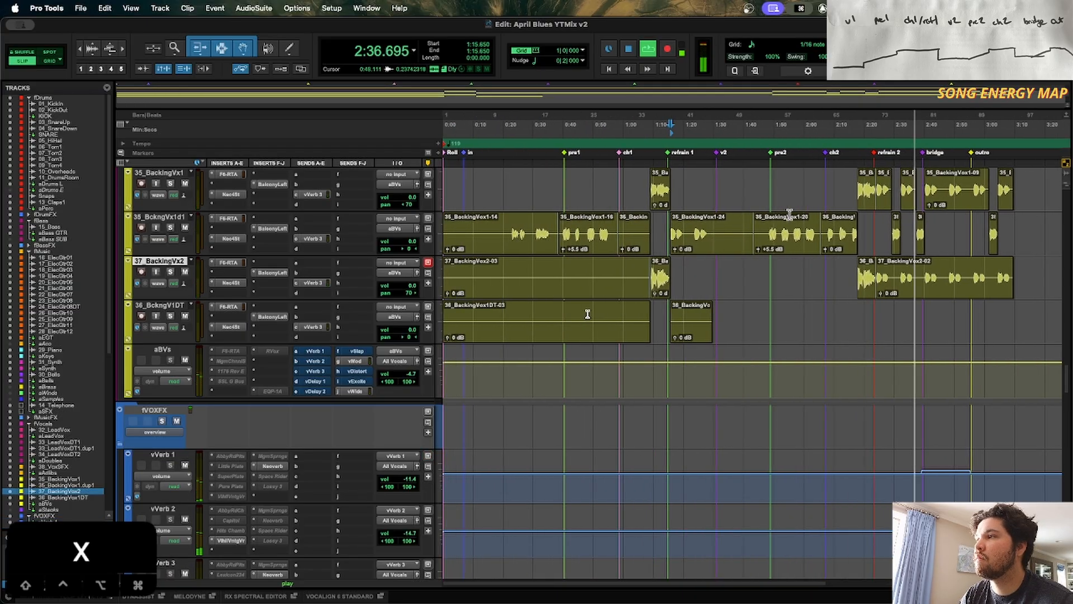
click(546, 292)
key(x)
click(621, 322)
key(x)
click(693, 329)
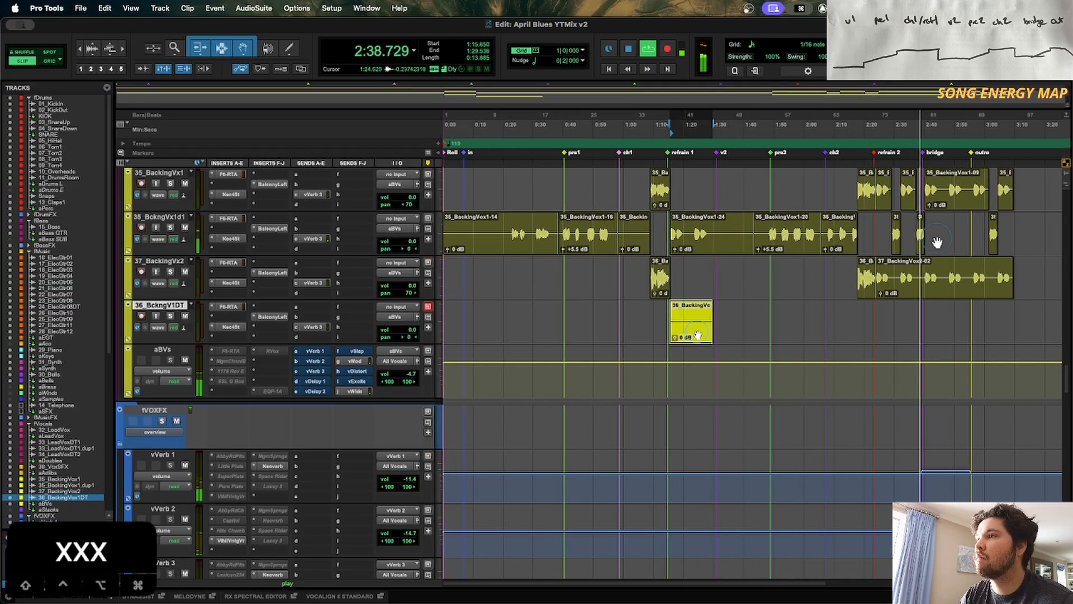
key(x)
Step: Split the 34_LeadVoxDT2 clip at refrain 2 and cut its silent part before that point
scroll(732, 323, up, 5)
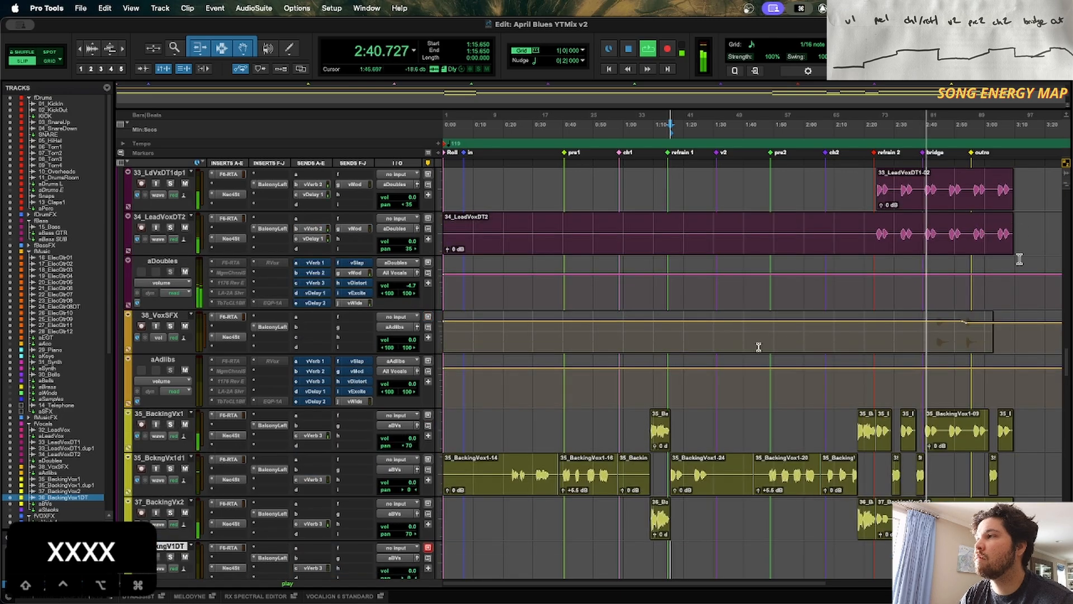
click(894, 206)
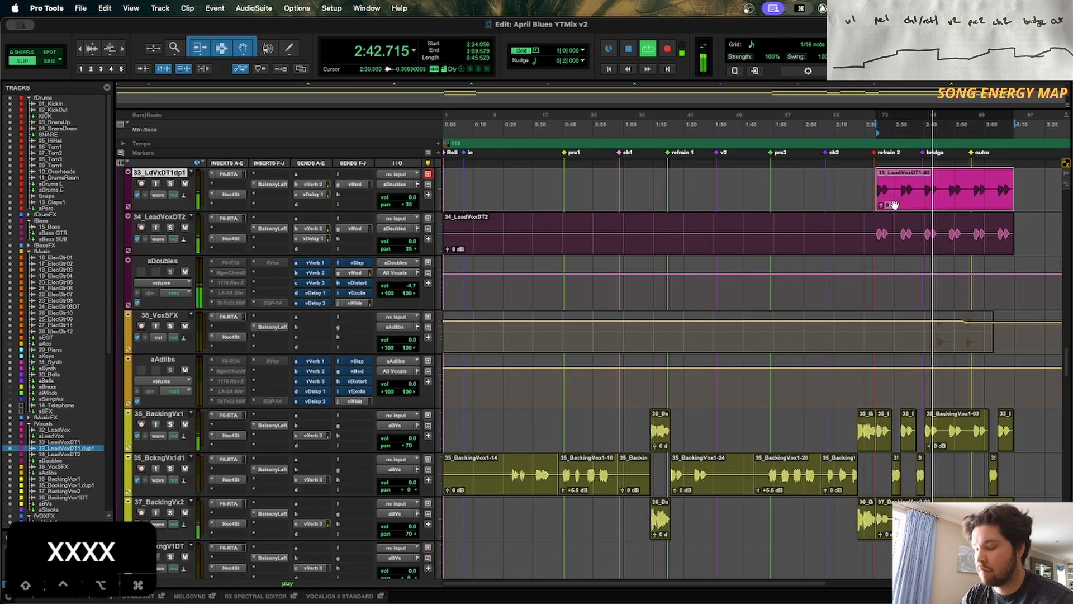
key(semicolon)
key(b)
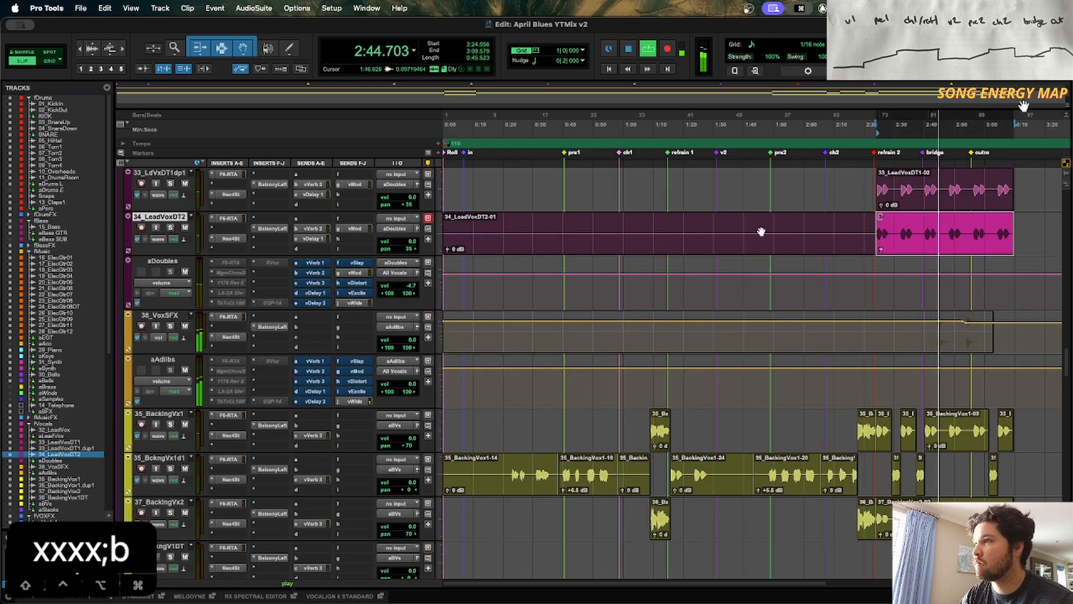
click(735, 246)
scroll(733, 255, up, 3)
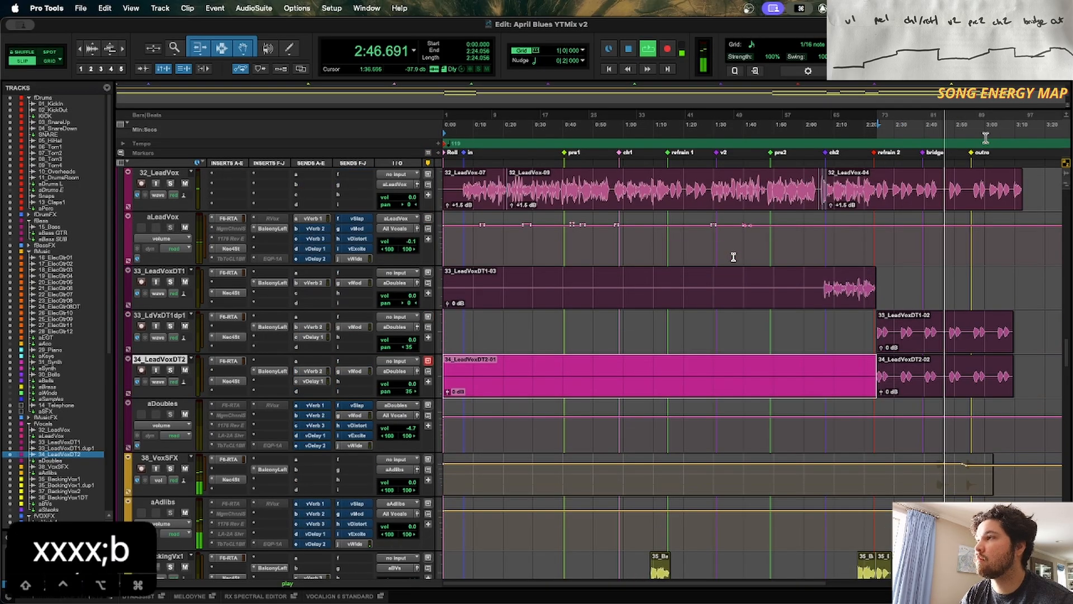
key(x)
scroll(825, 284, down, 3)
Step: Play back the end of the song from about 2:52, and restart playback from the in marker
click(957, 294)
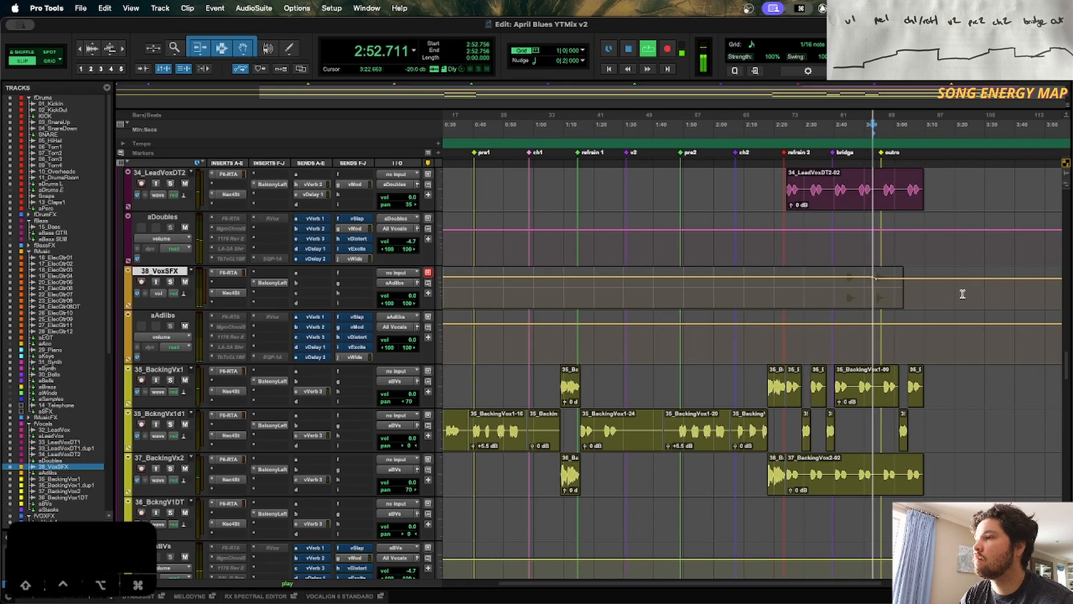
scroll(963, 294, down, 1)
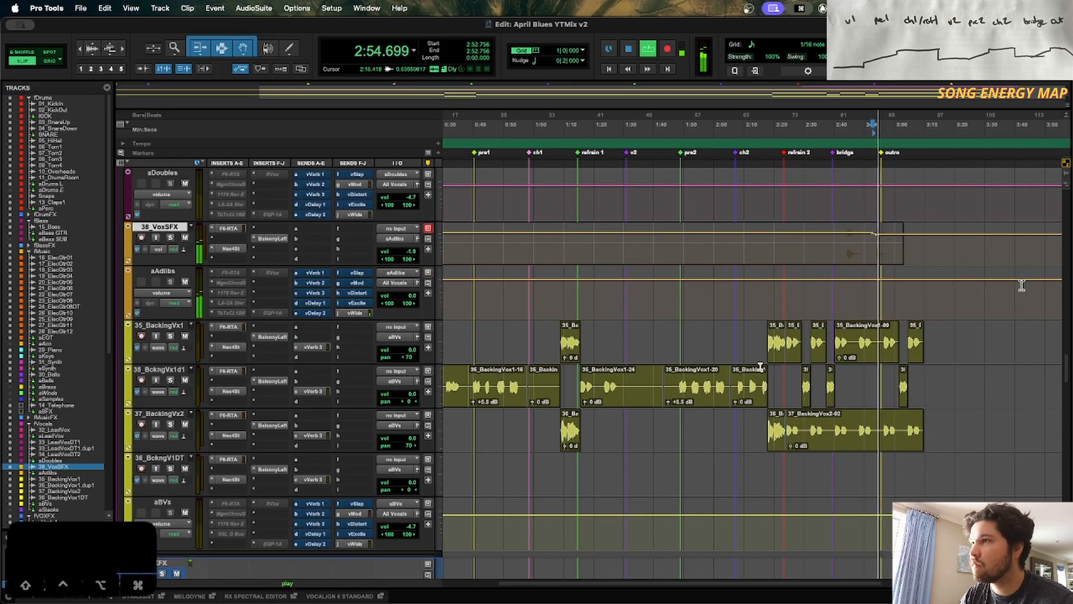
key(space)
key(period)
key(2)
key(period)
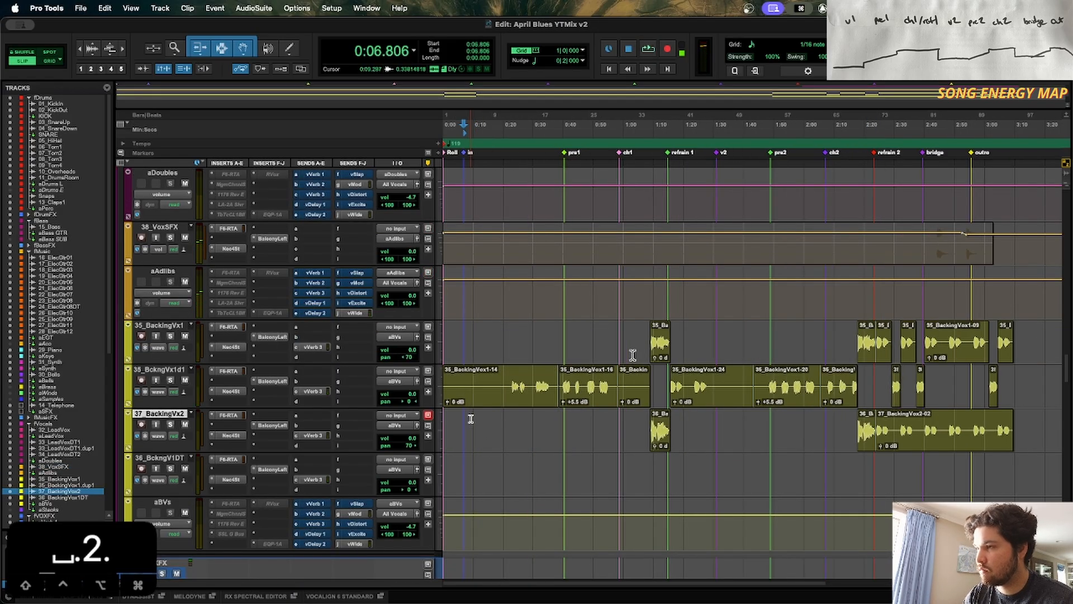
key(space)
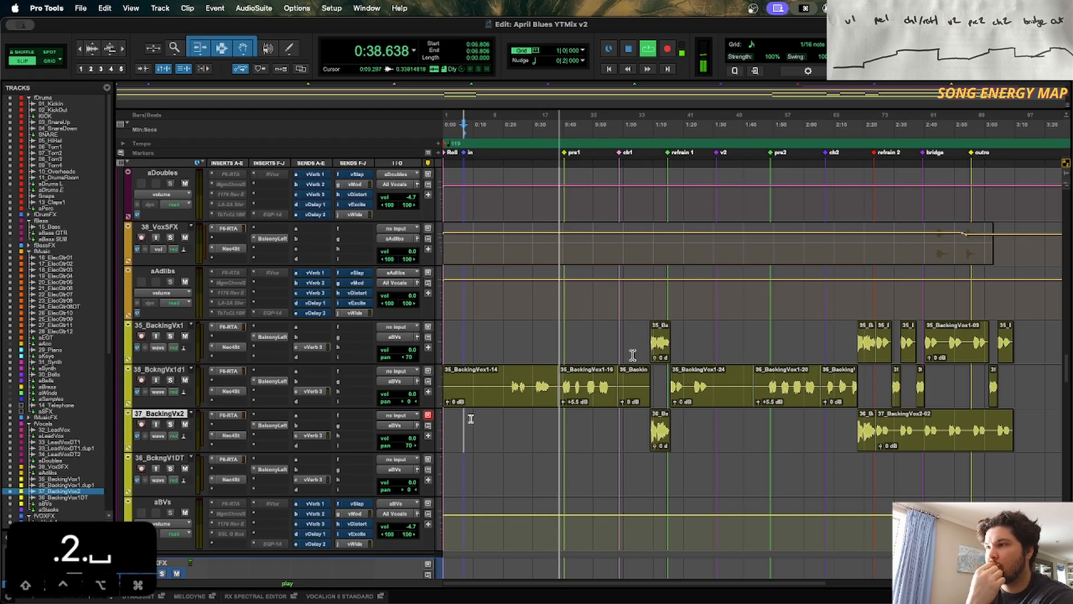
Step: Raise the aLeadVox volume automation to +1.0 dB from about 0:38 to 0:39, just before pre1, and replay the phrase
scroll(637, 354, up, 5)
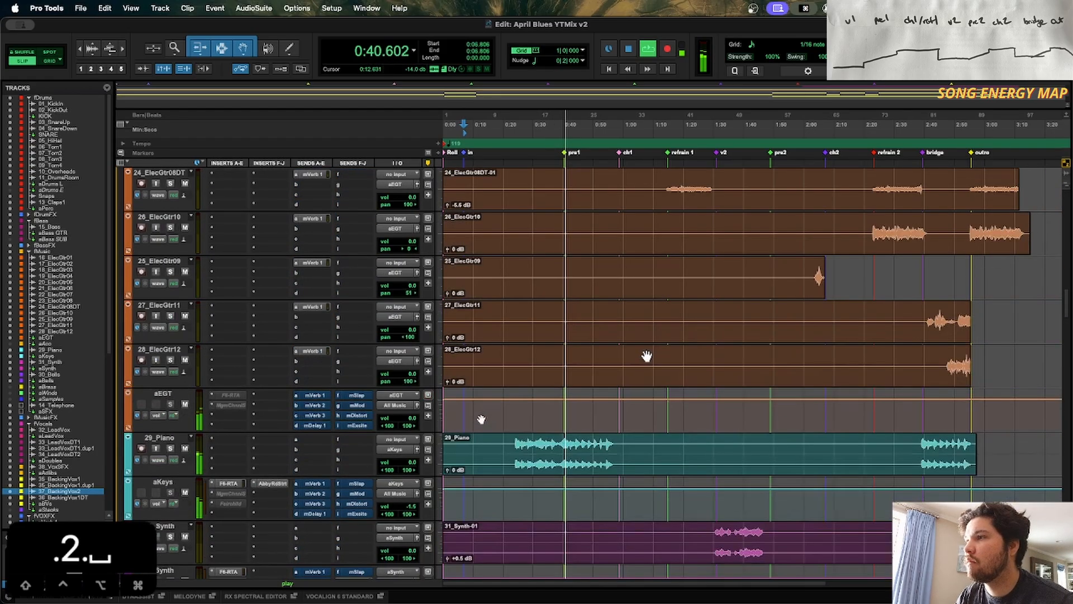
click(561, 284)
key(t)
key(t)
key(t)
key(t)
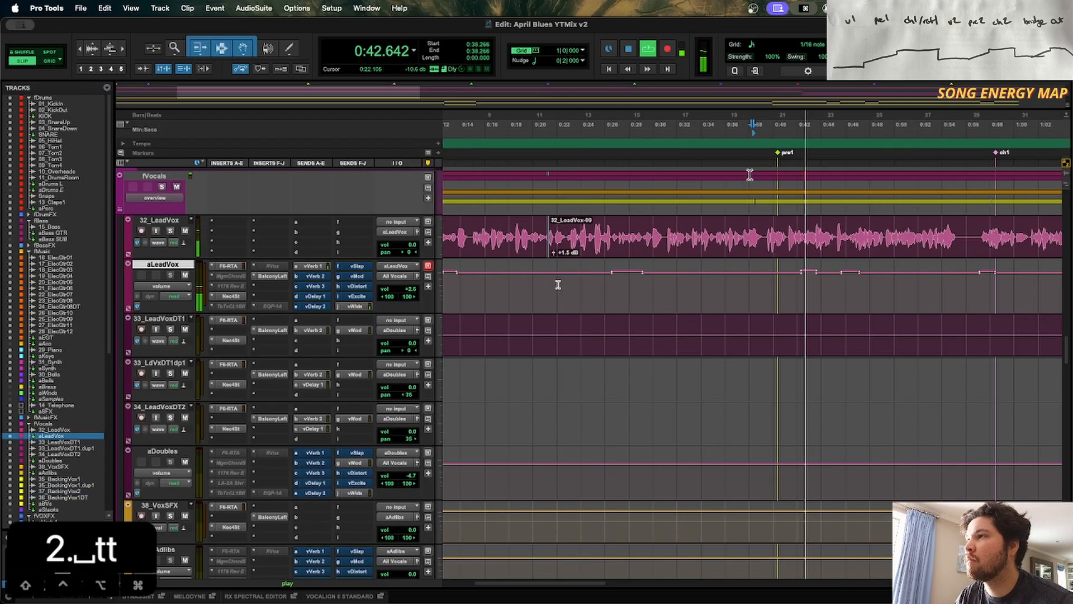
key(space)
click(721, 290)
key(space)
key(t)
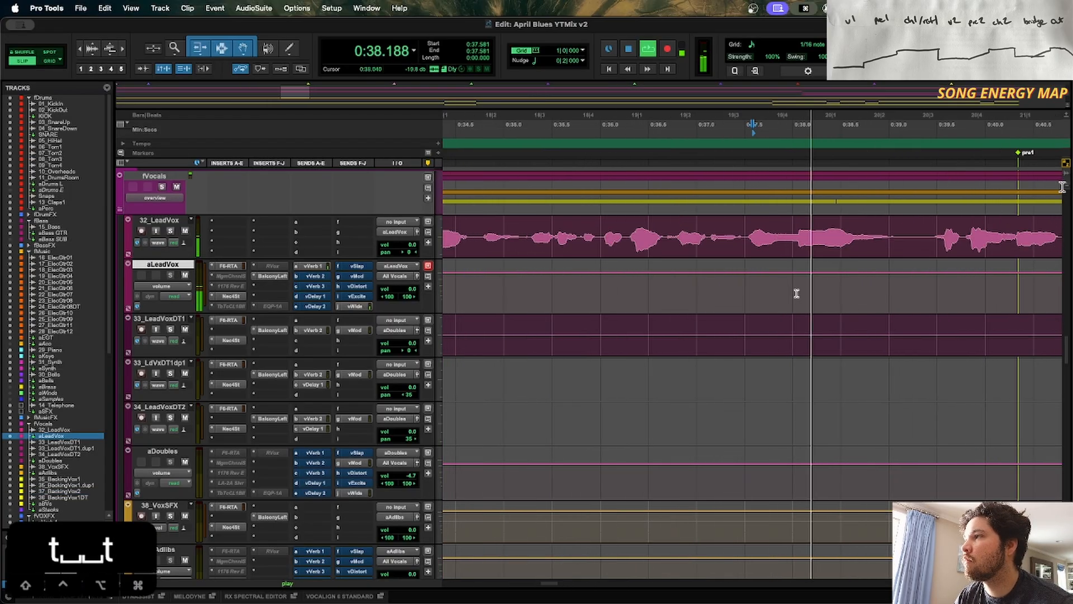
key(space)
click(795, 273)
click(926, 273)
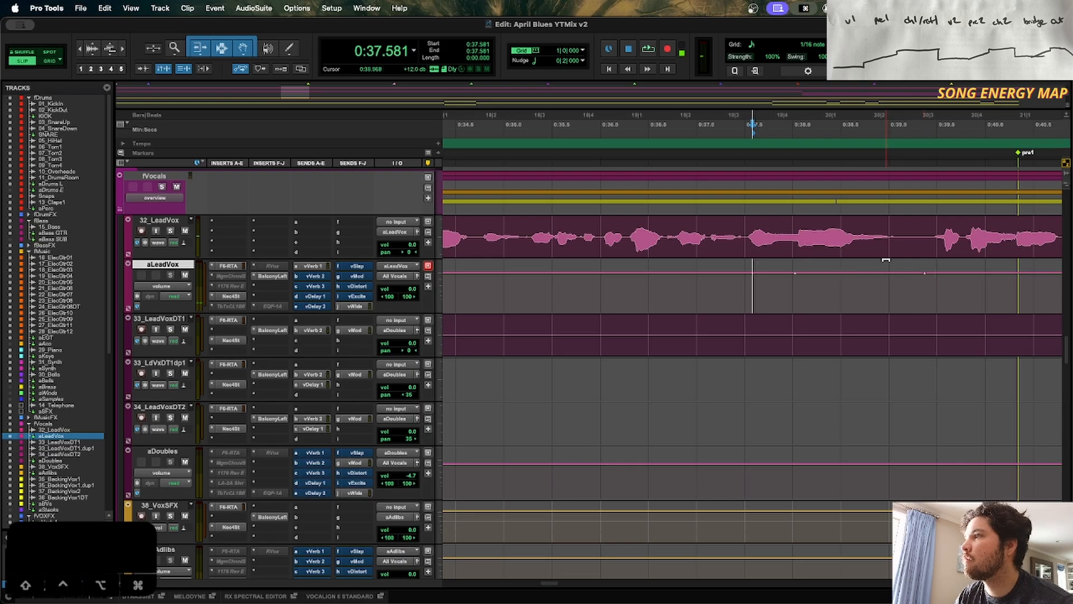
drag(883, 261, 887, 247)
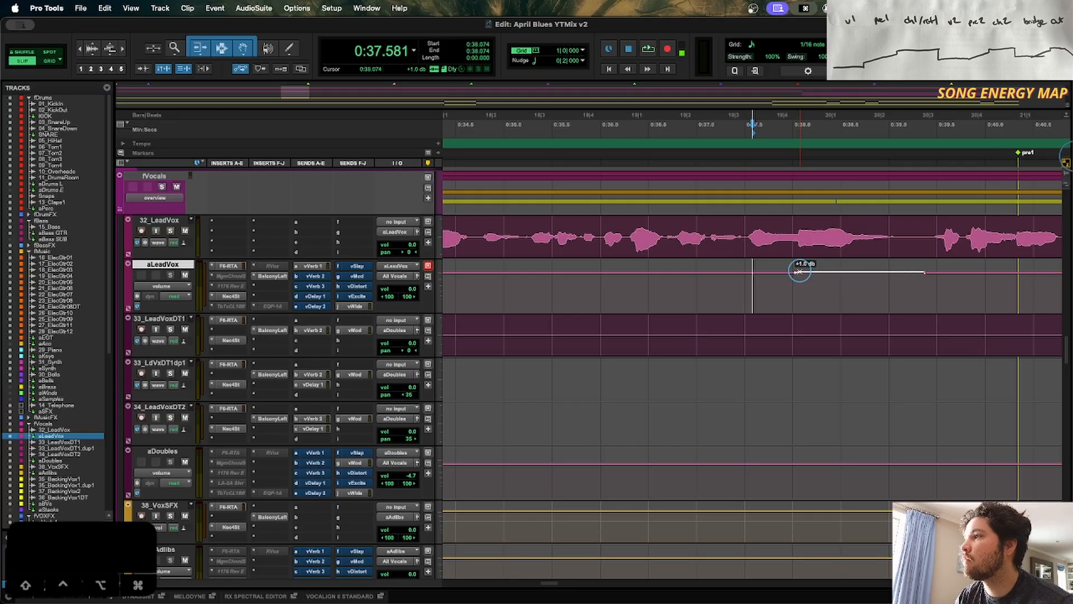
click(746, 283)
key(space)
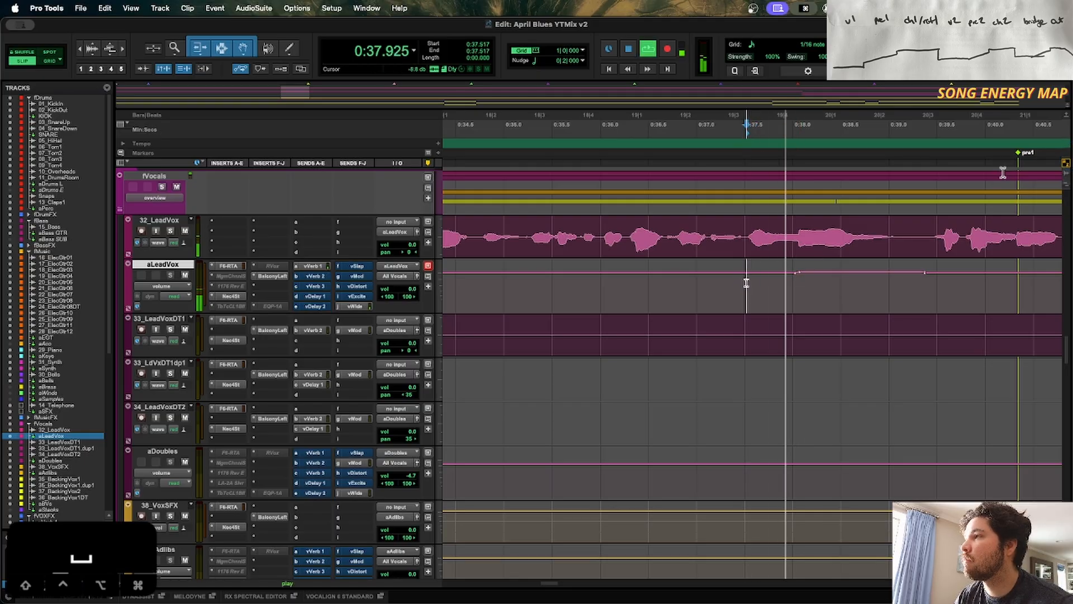
Step: Raise the aLeadVox volume automation slightly between about 0:47.1 and 0:47.6, and replay that passage
key(r)
key(r)
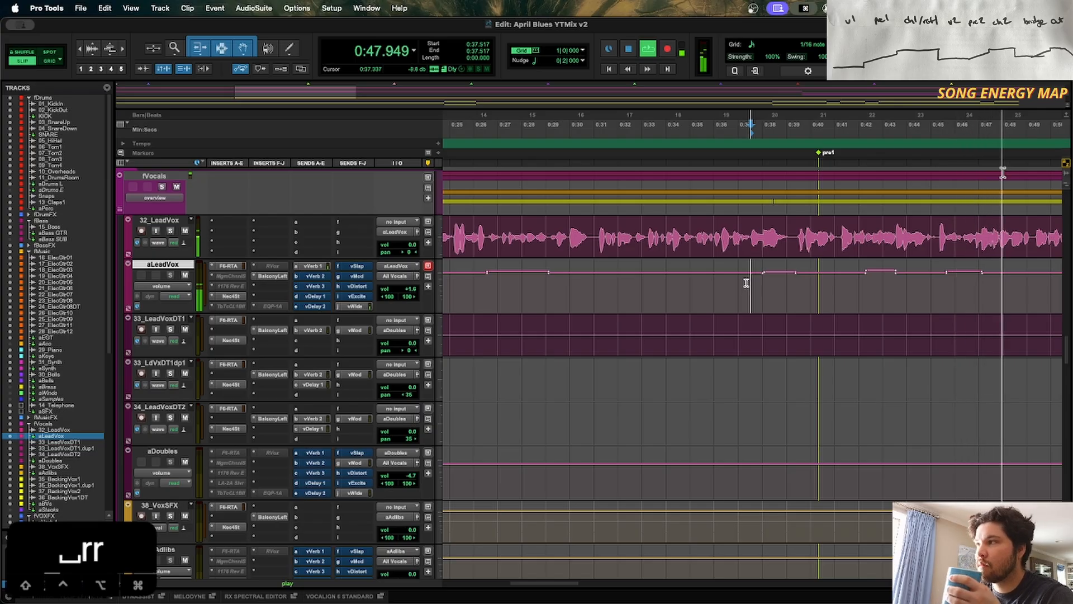
key(space)
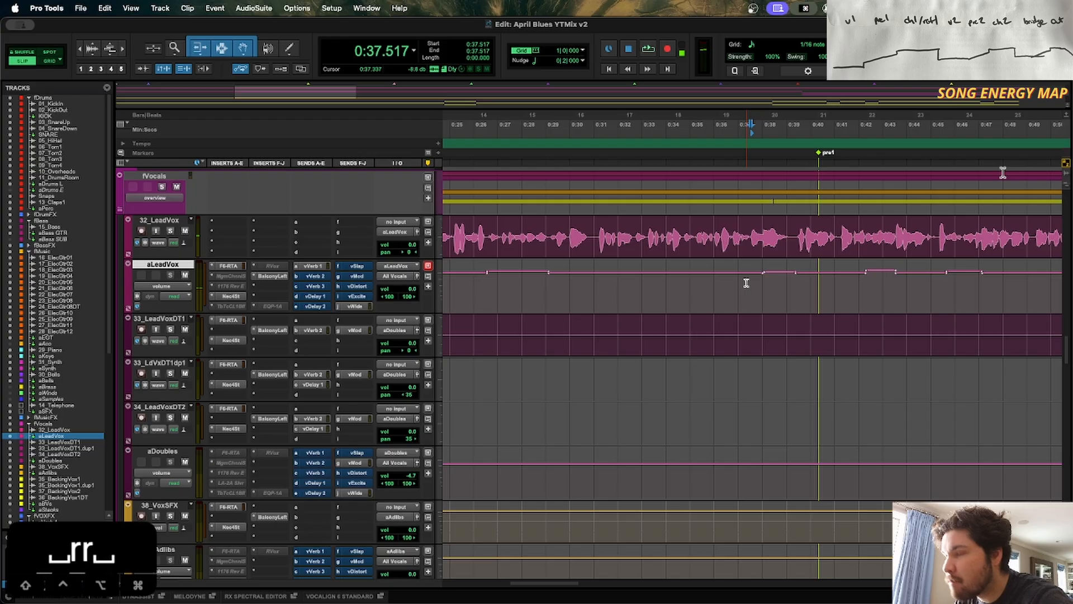
key(y)
key(t)
key(t)
key(t)
key(space)
click(741, 290)
key(space)
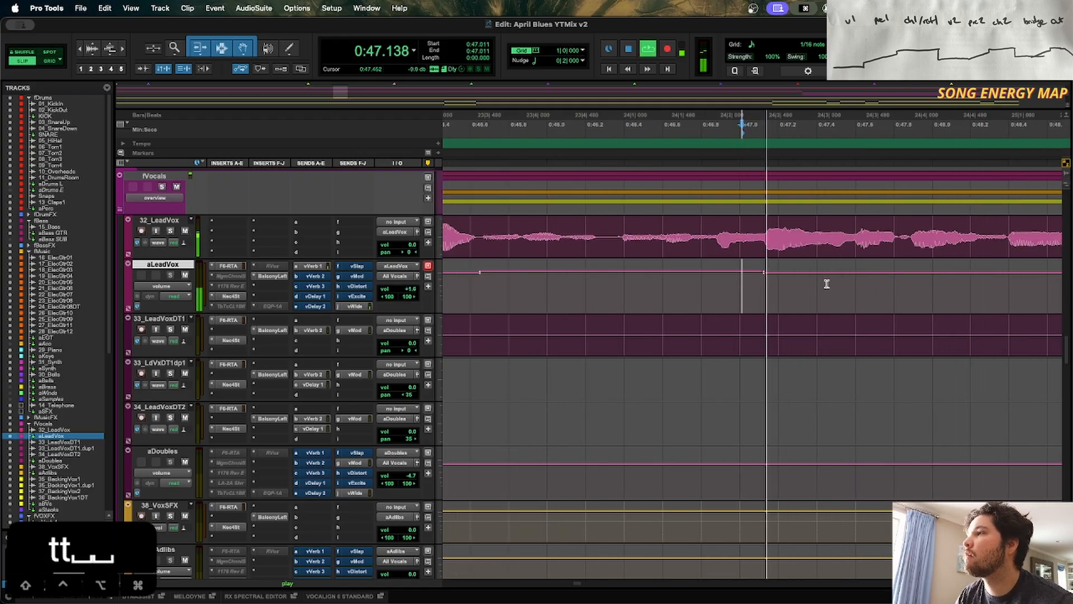
key(space)
click(857, 278)
key(space)
key(space)
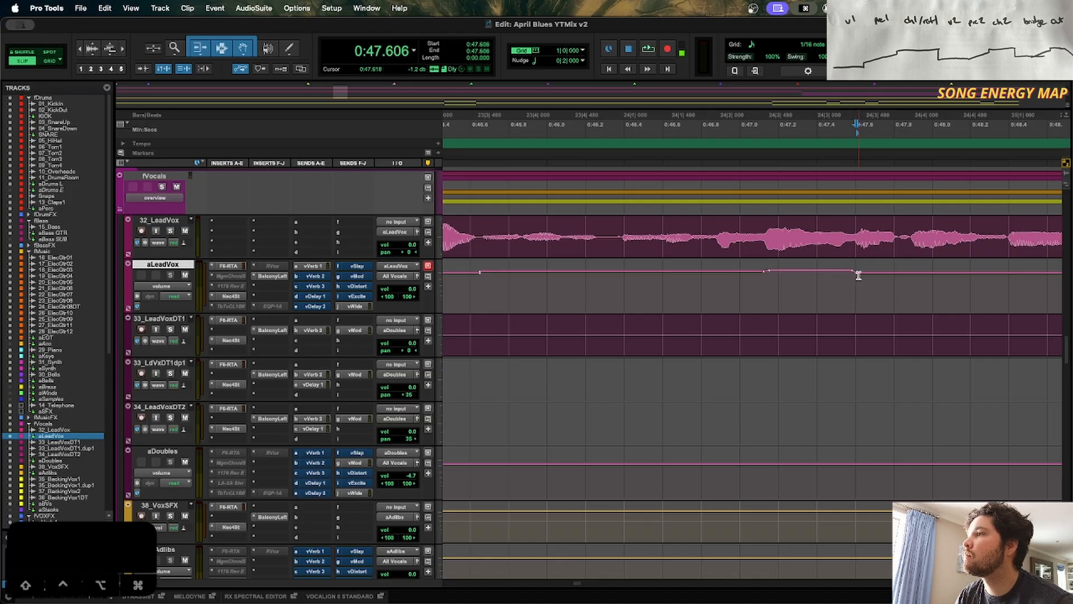
key(space)
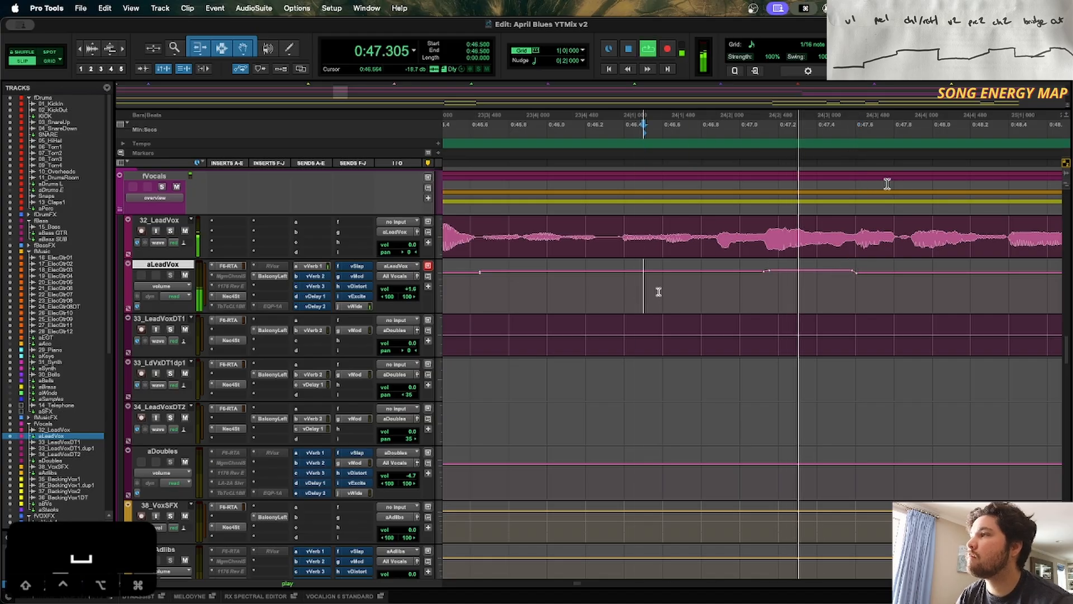
Step: Raise the aLeadVox volume automation to +0.5 dB from about 0:51.1 to 0:51.8, and enlarge the track's height
key(r)
key(r)
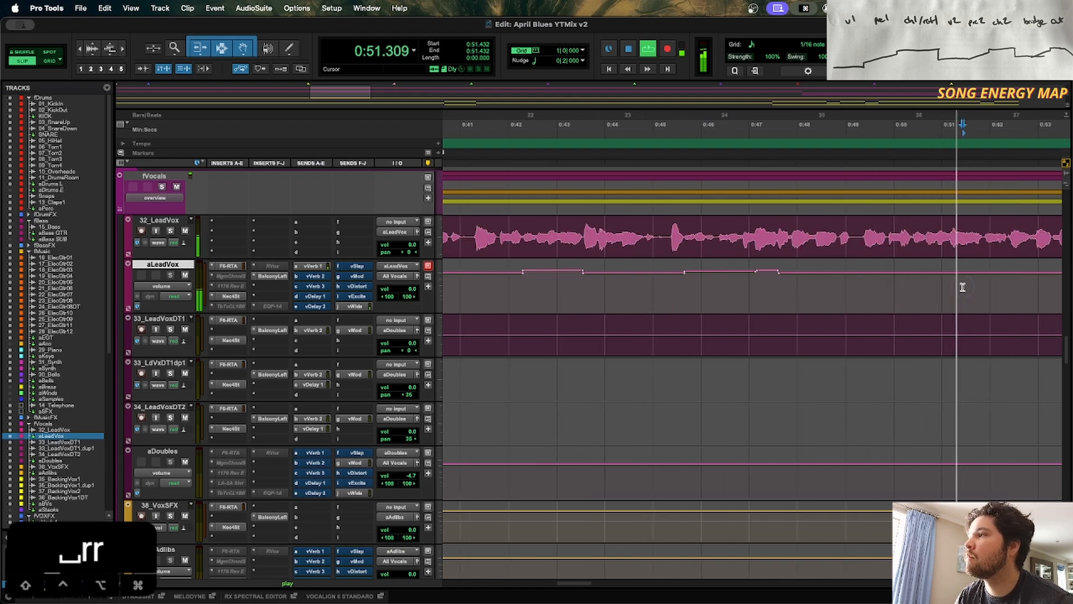
key(t)
key(space)
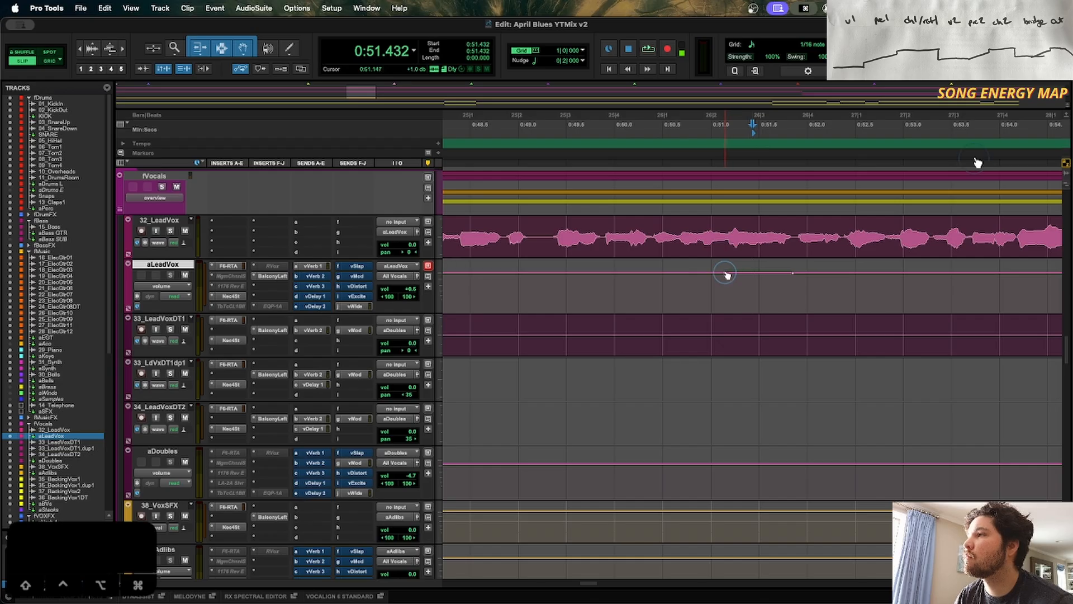
drag(424, 314, 424, 400)
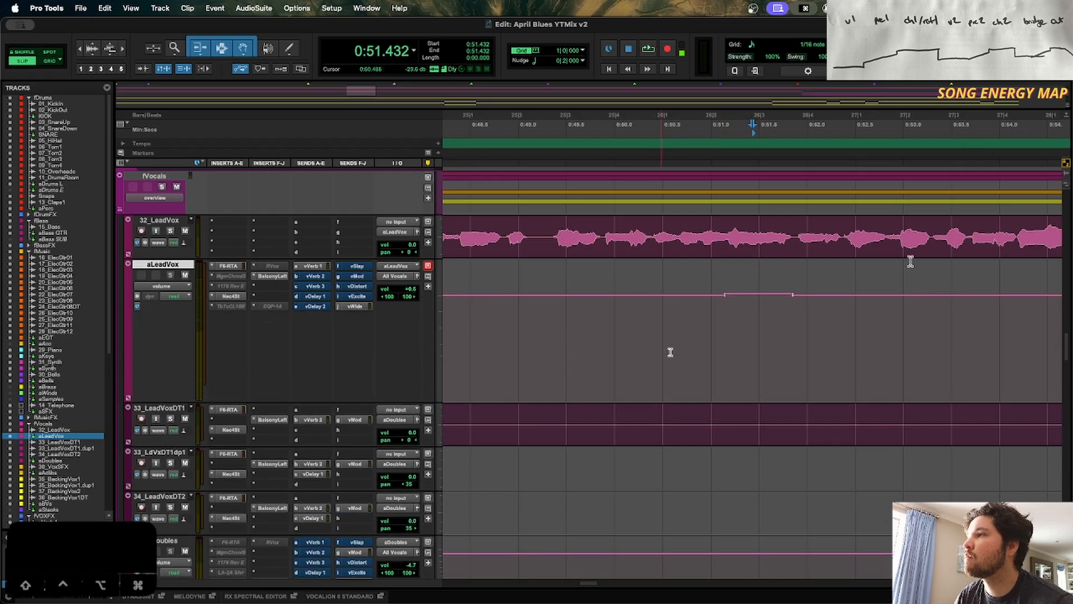
key(t)
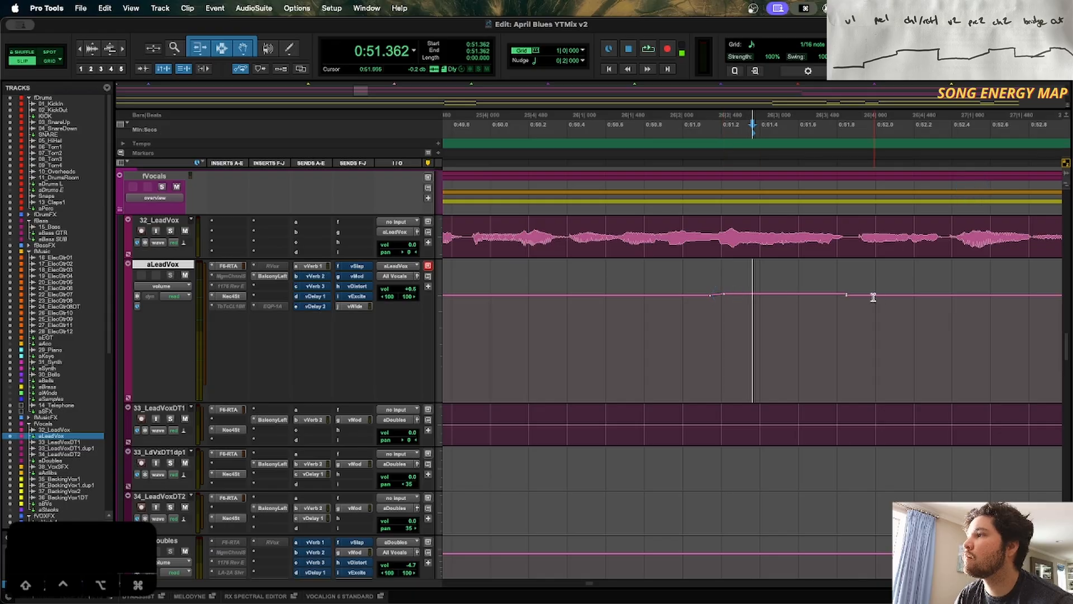
Step: Play back the lead vocal from before the 0:51 boost through ch1 to check its levels against the automation
click(593, 310)
key(space)
key(r)
key(r)
key(r)
click(827, 322)
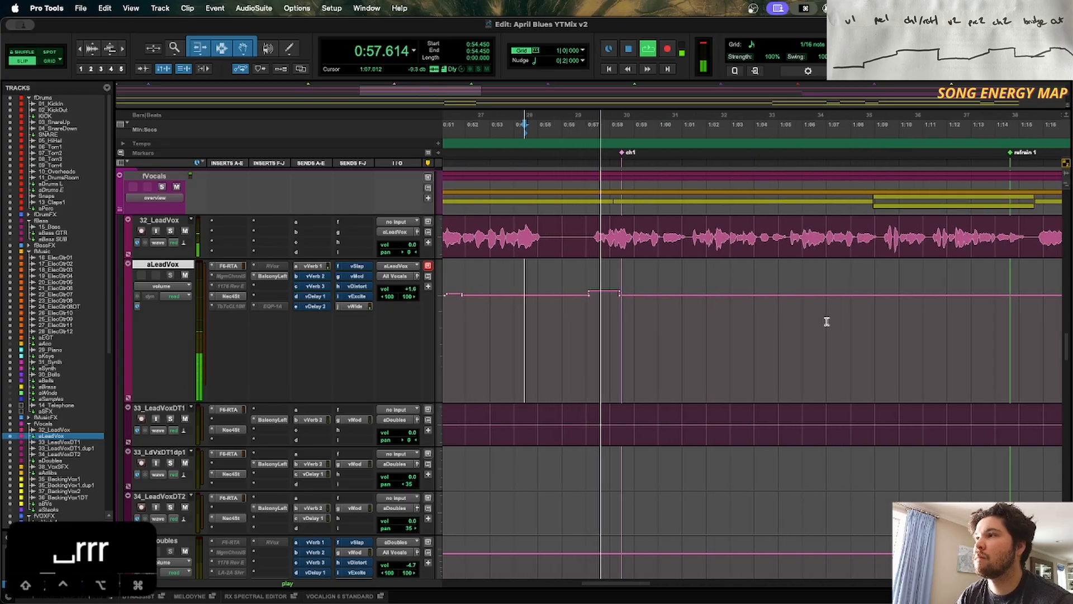
click(625, 306)
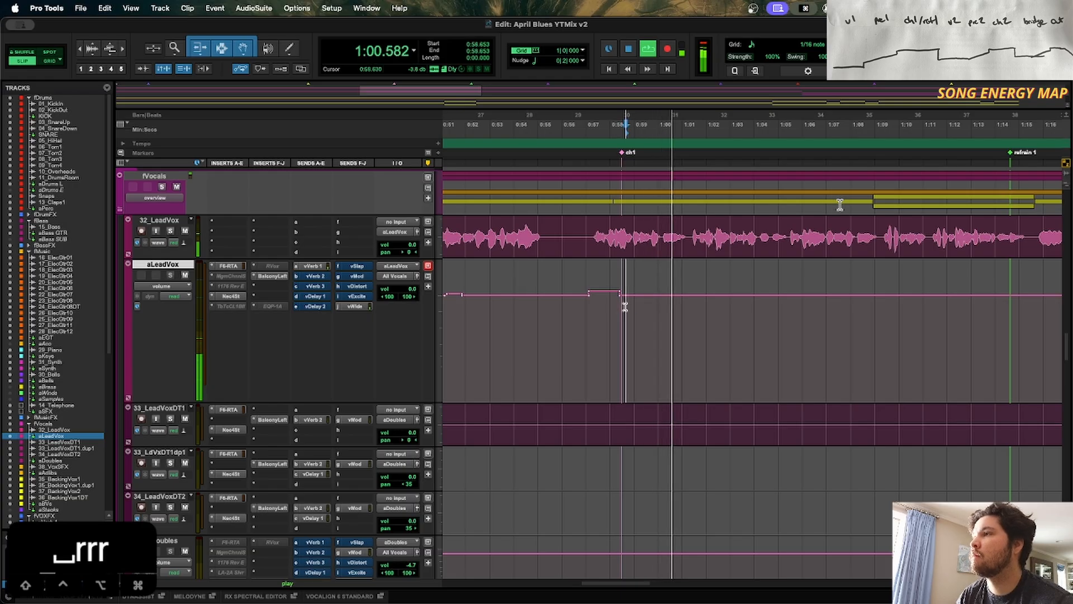
click(710, 307)
key(t)
key(r)
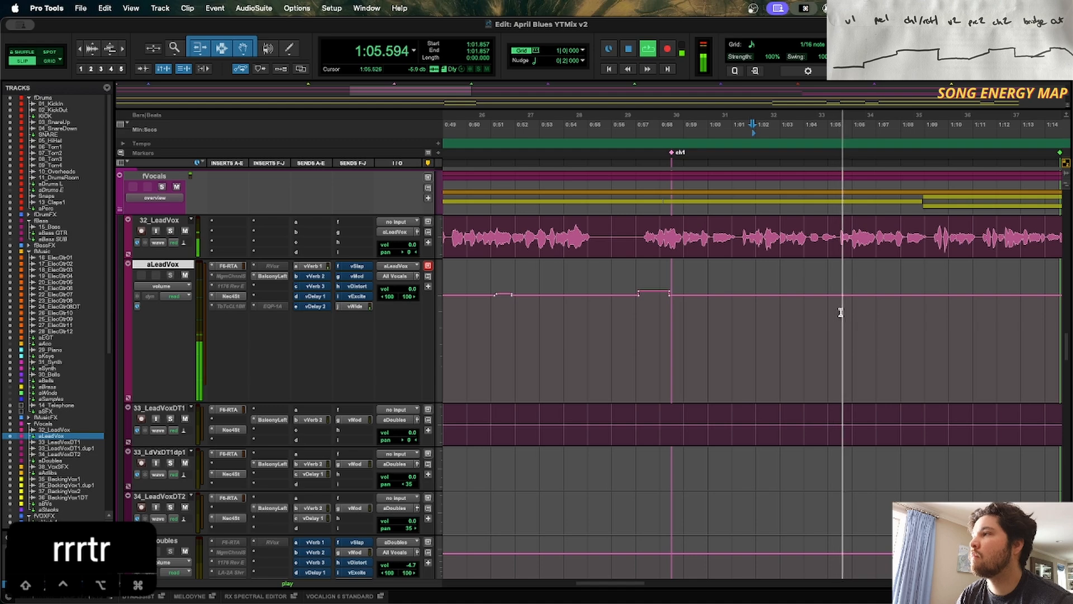
scroll(839, 311, down, 2)
scroll(841, 312, right, 3)
scroll(840, 312, up, 1)
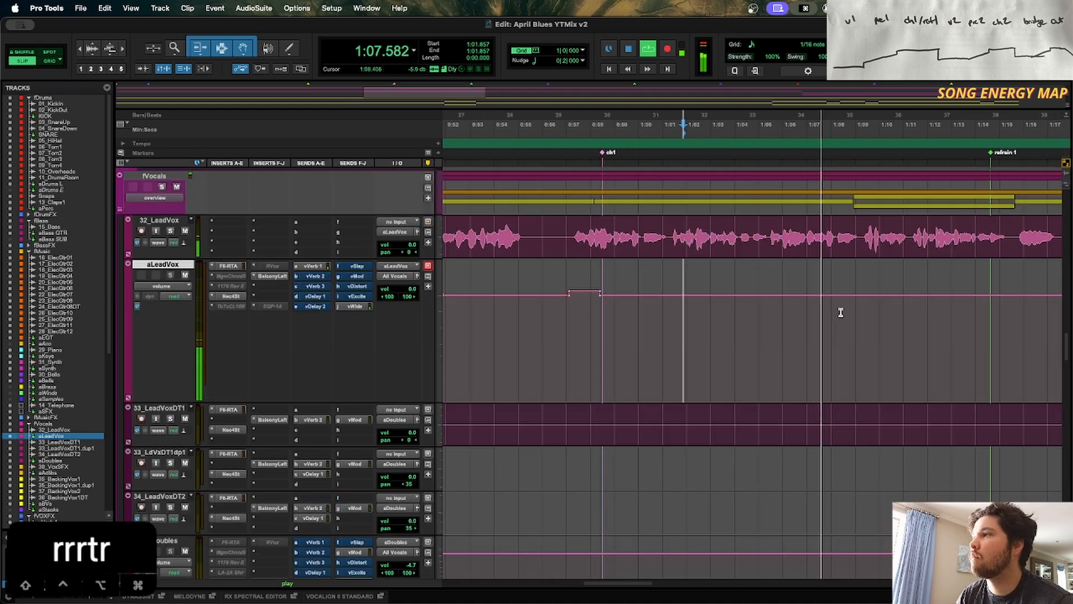
scroll(841, 312, right, 2)
scroll(840, 311, right, 2)
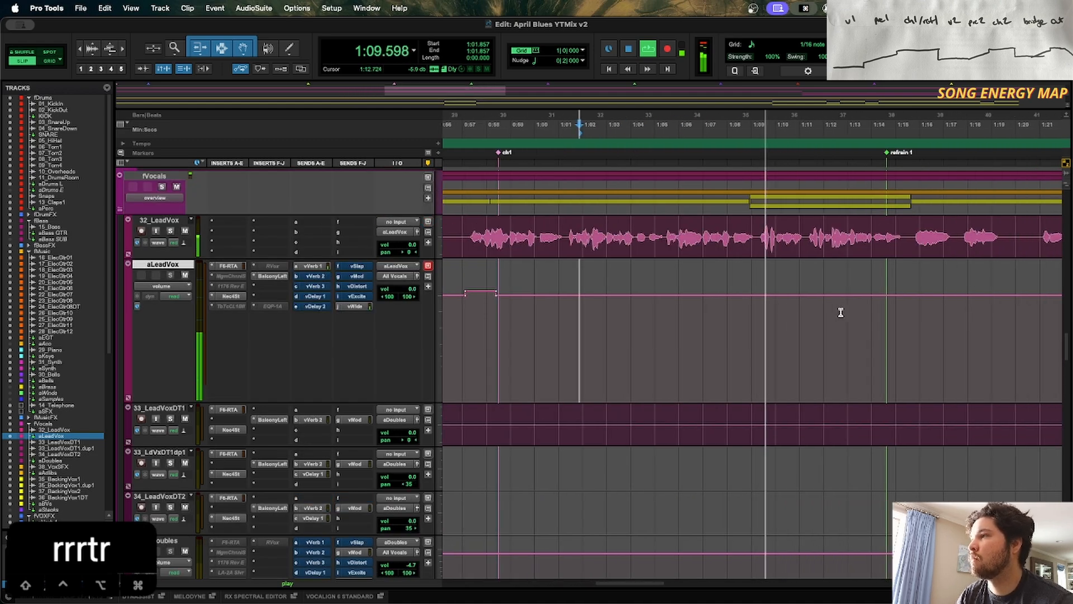
Step: Raise the aLeadVox volume automation to +0.6 dB from about 1:10 to 1:11, before refrain 1, and replay the phrase
key(t)
key(t)
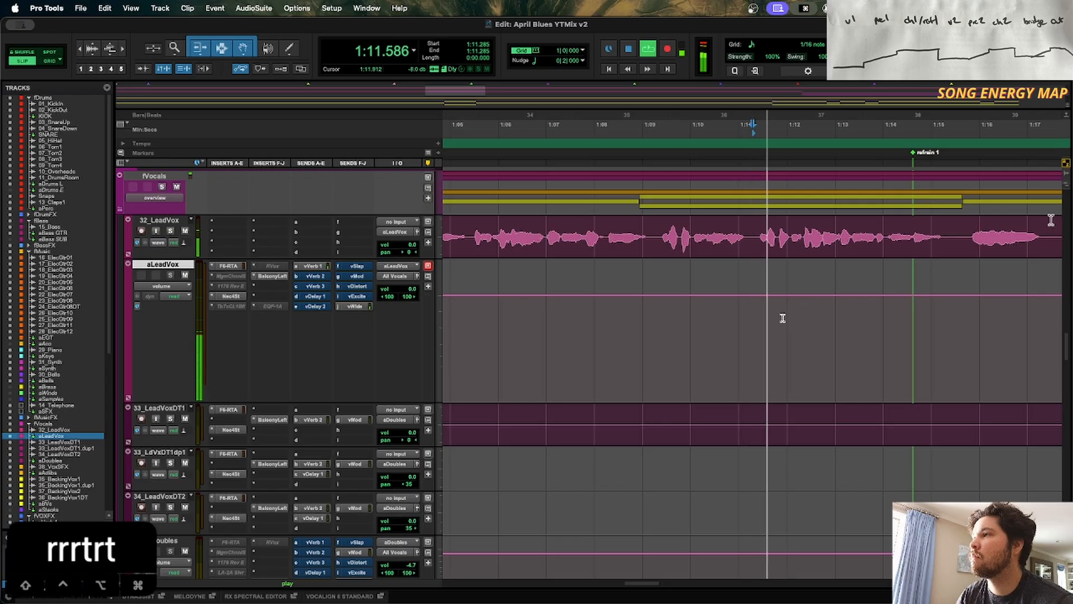
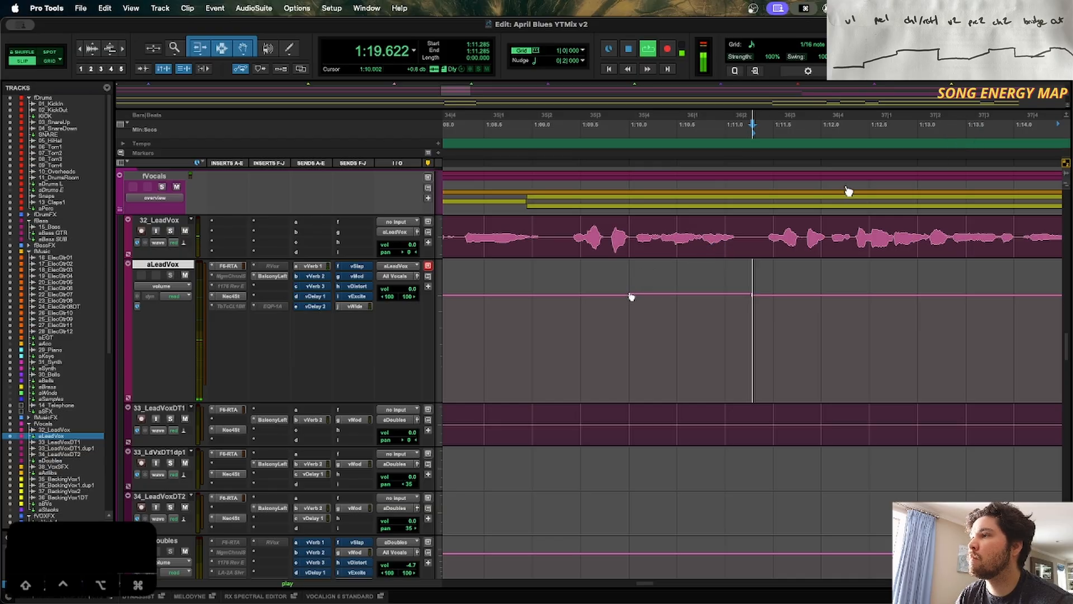
click(517, 328)
key(space)
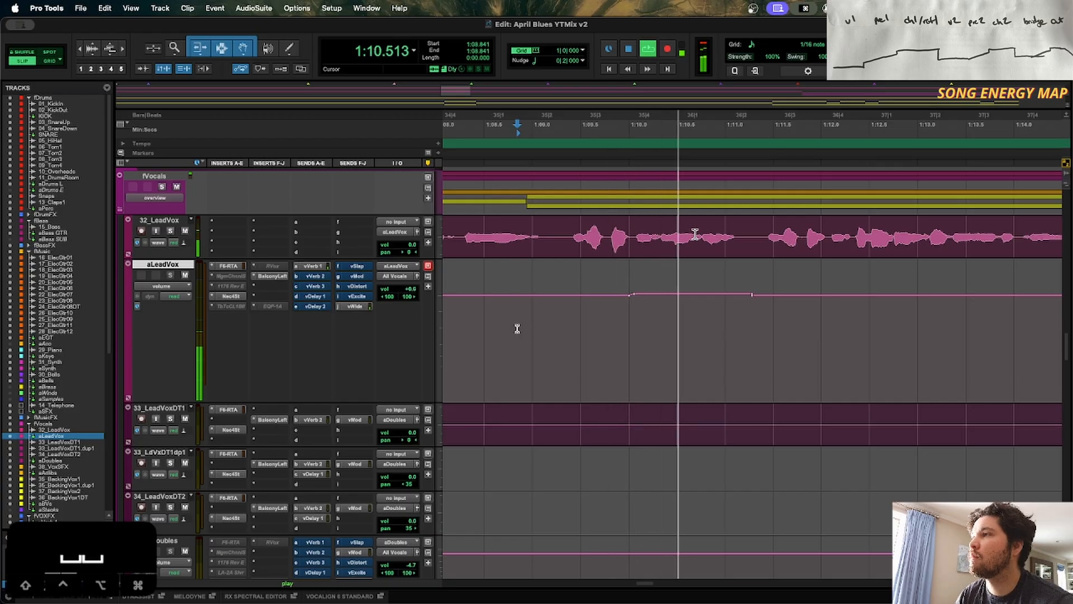
Step: Raise the aLeadVox volume automation to +0.8 dB from the refrain 1 marker to about 1:15.5
key(r)
key(r)
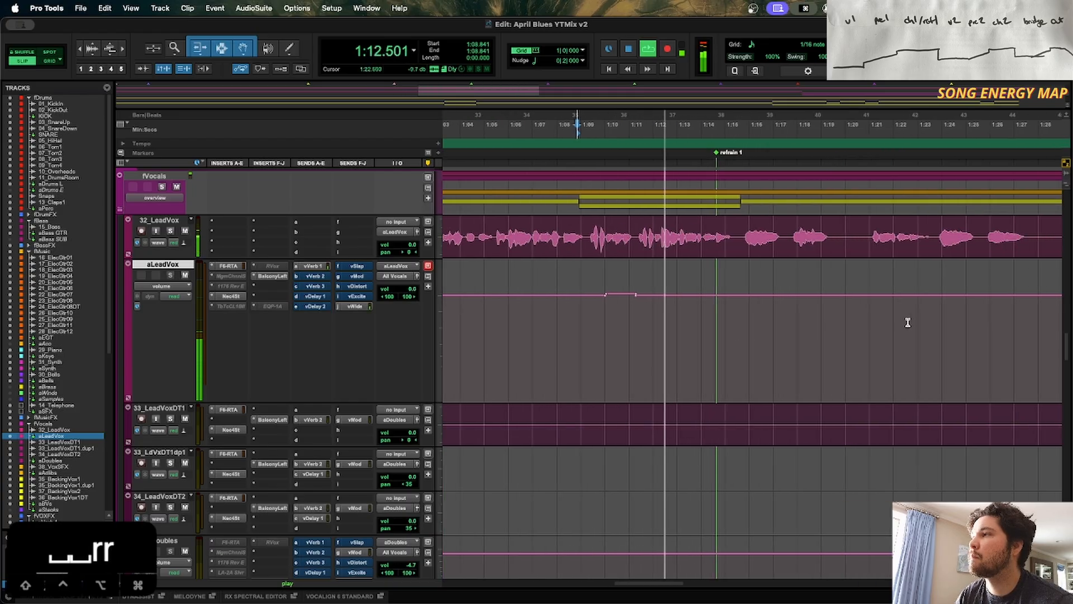
key(t)
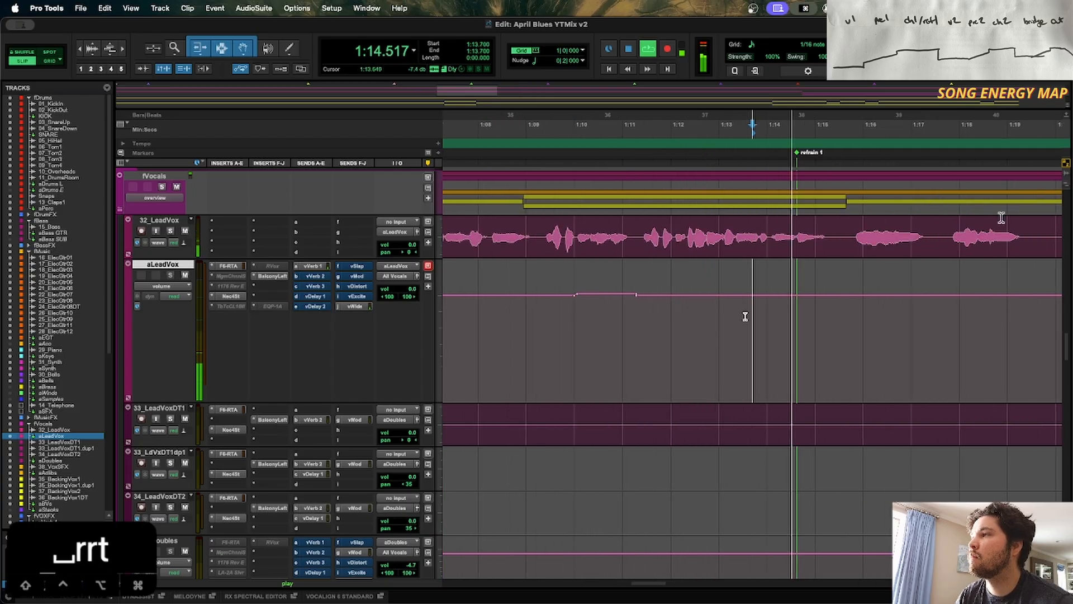
key(t)
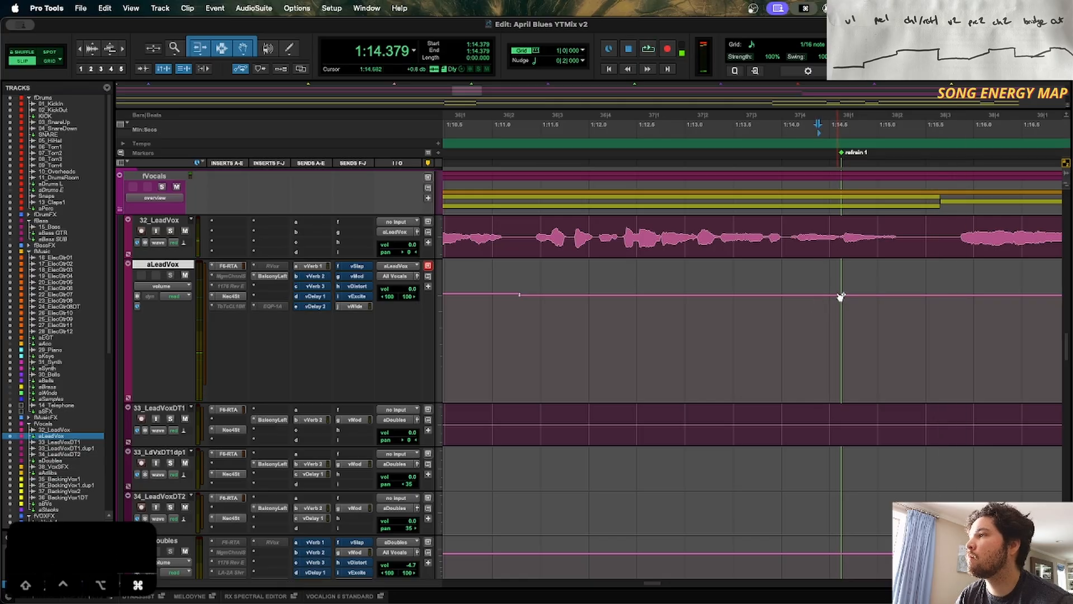
click(838, 295)
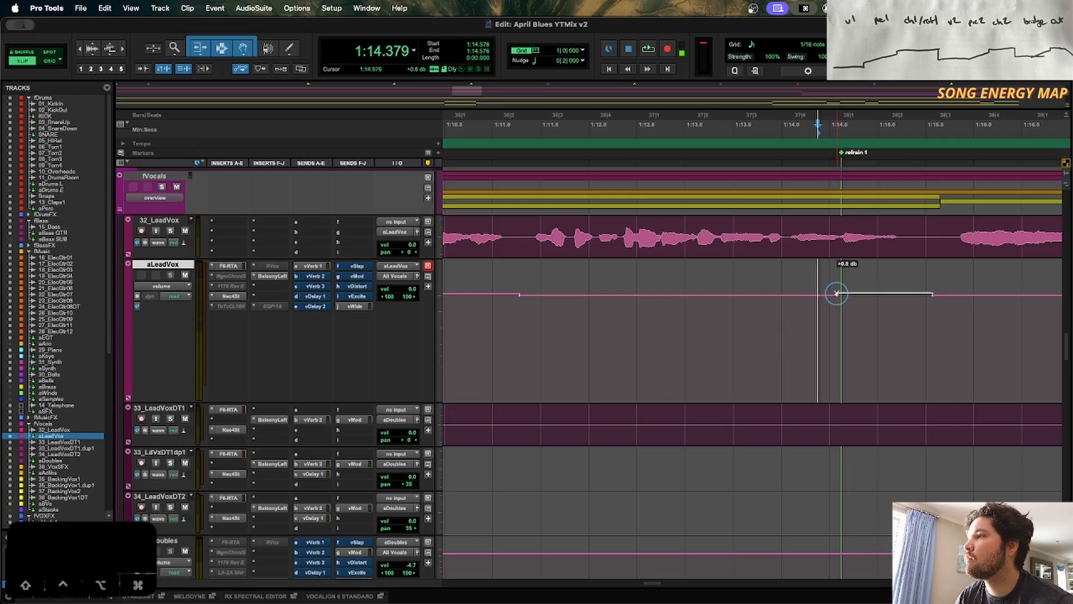
Step: Play back the lead vocal from about 1:13.4 through refrain 1, checking its levels and the backing vocal clips
click(724, 320)
key(space)
key(r)
key(r)
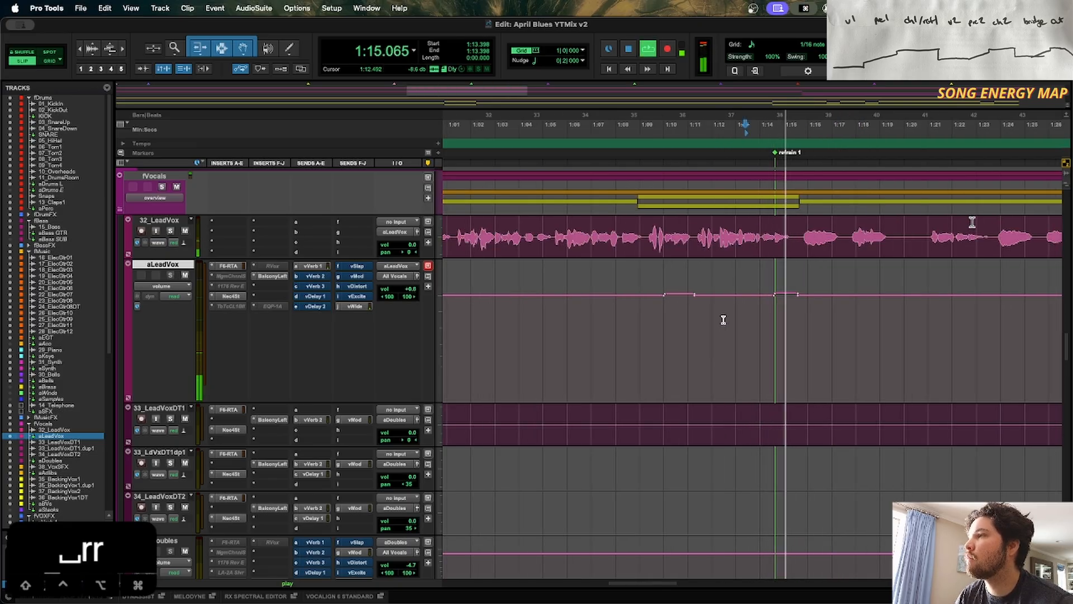
scroll(877, 338, right, 5)
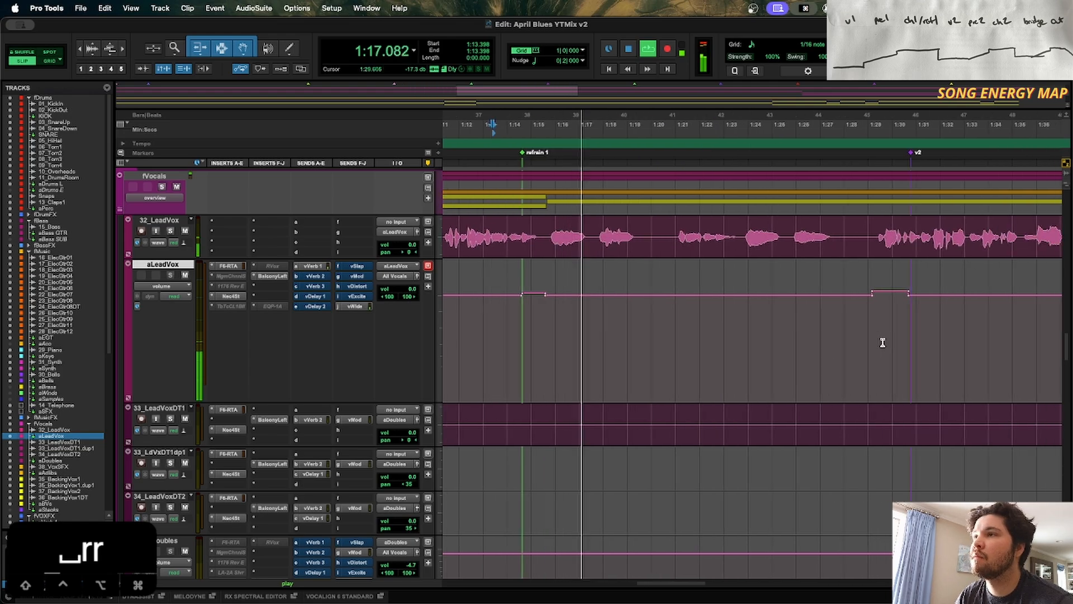
scroll(882, 343, down, 6)
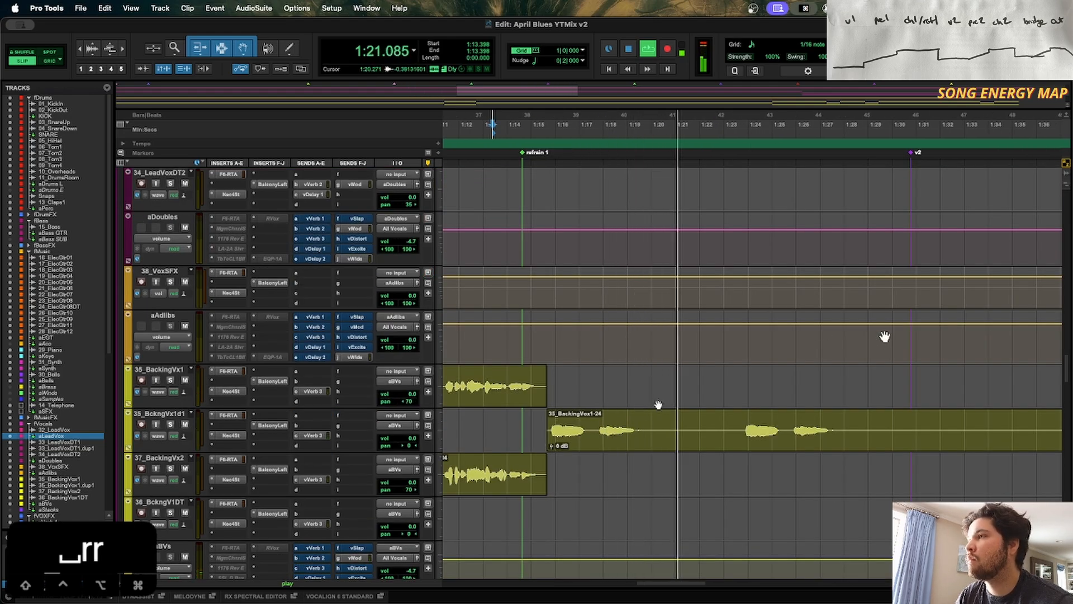
scroll(884, 336, up, 8)
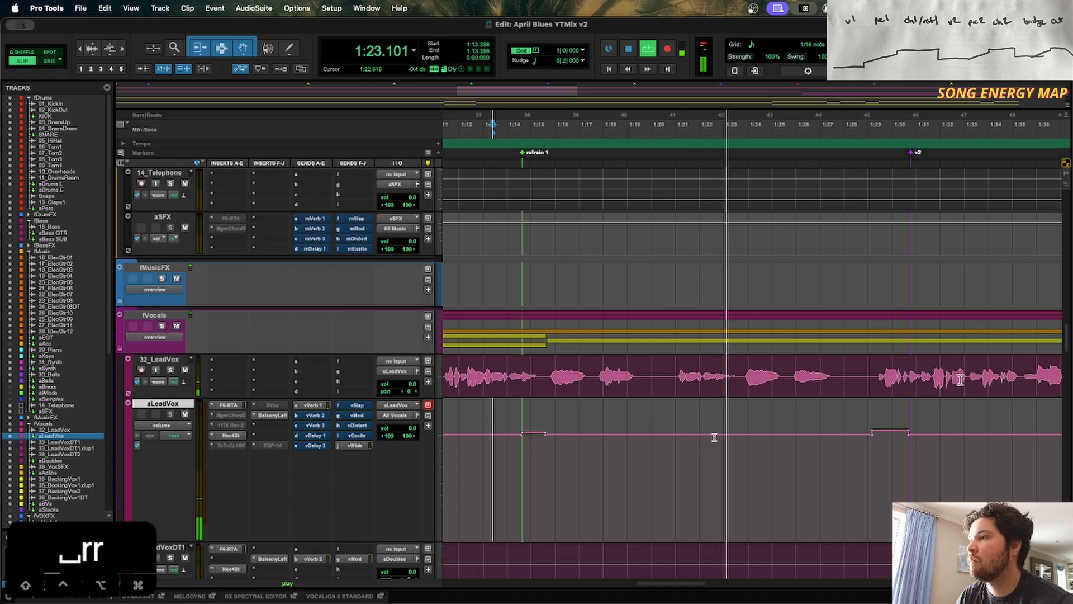
Step: Raise the aLeadVox volume automation to +1.0 dB from about 1:20.9 to 1:23.6 in refrain 1, and replay the phrase
drag(675, 447, 738, 456)
drag(709, 412, 711, 374)
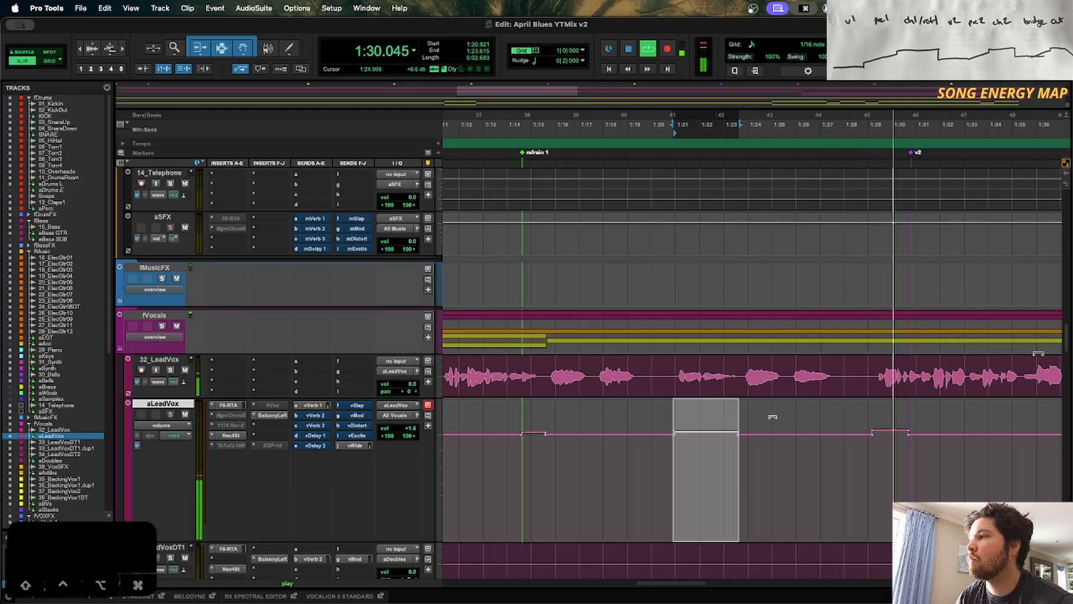
click(690, 471)
Step: Raise the aLeadVox volume automation to +1.3 dB from about 1:33.2 to 1:33.7 in verse 2, and replay the phrase
click(881, 476)
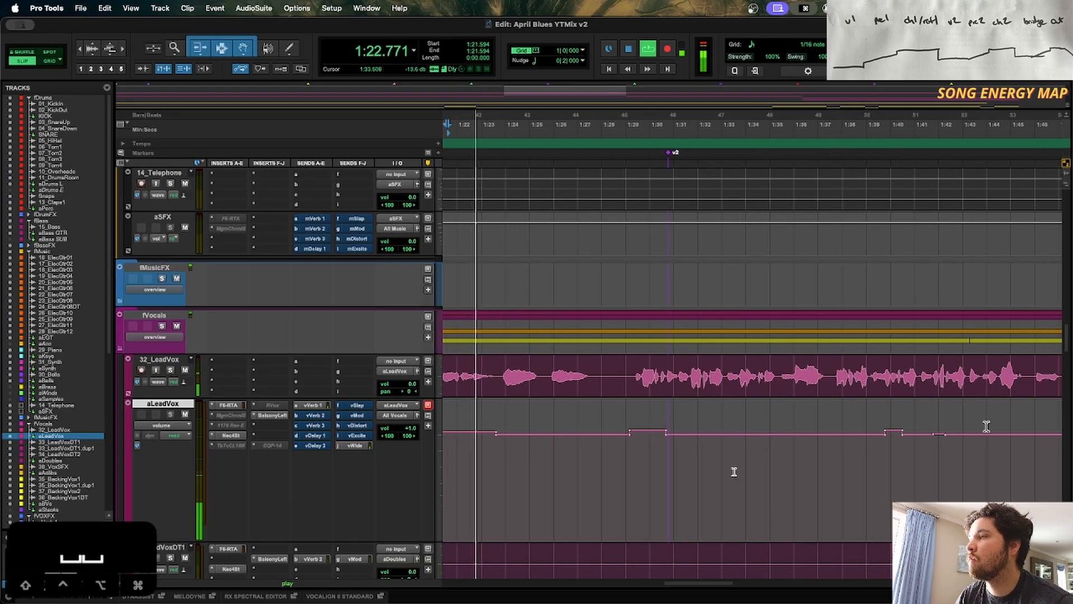
key(t)
key(t)
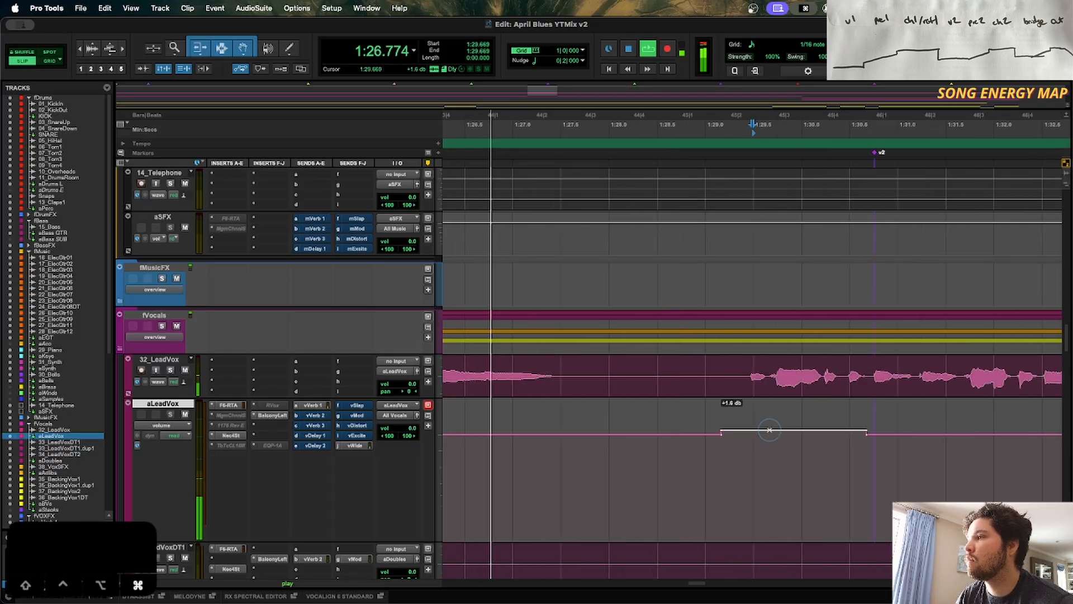
drag(749, 401, 750, 396)
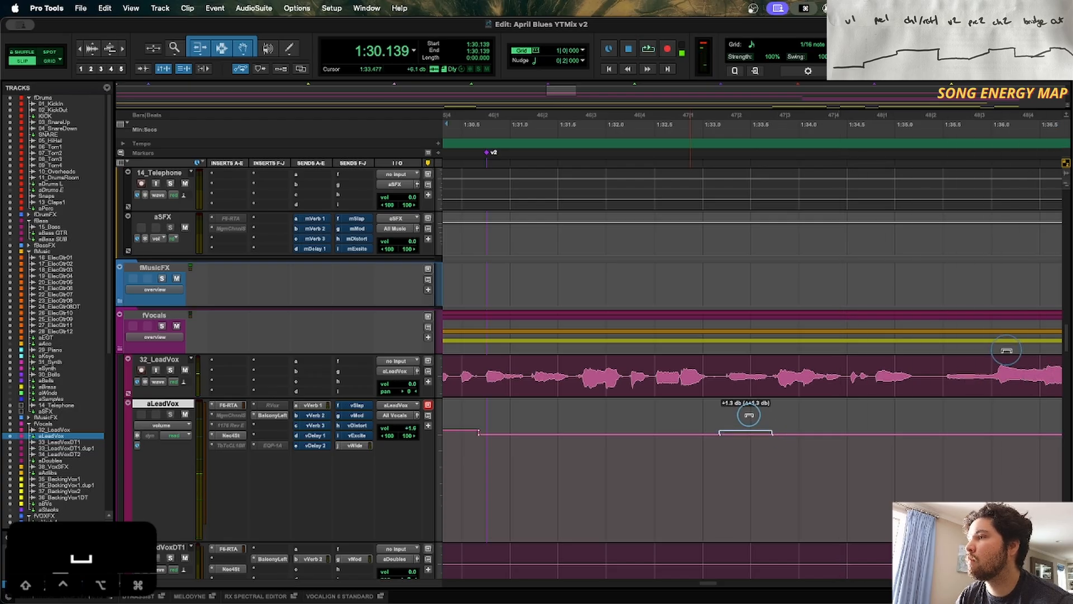
click(608, 479)
key(space)
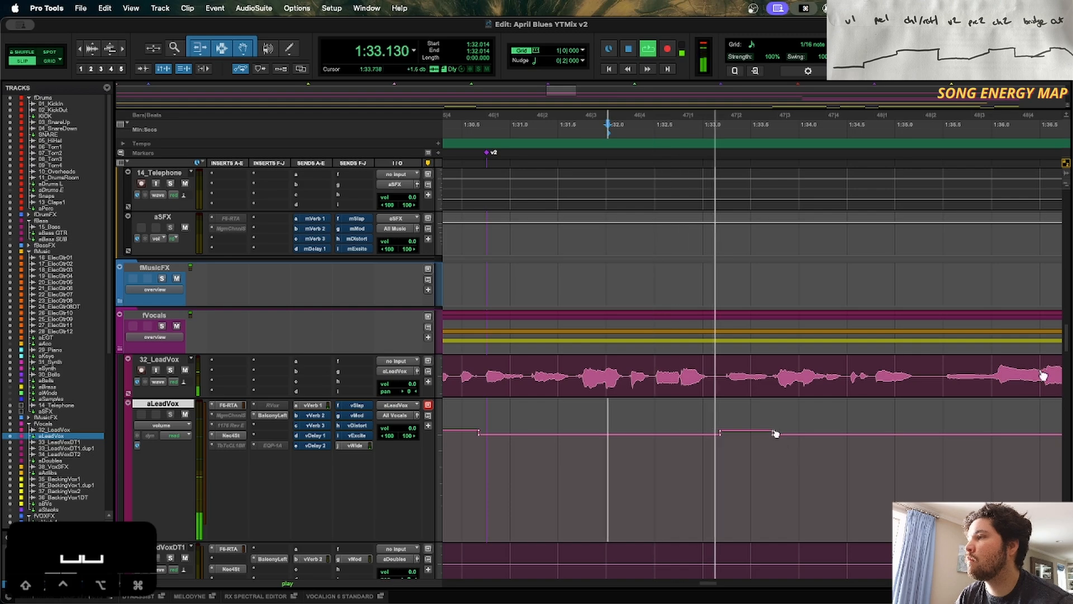
click(793, 467)
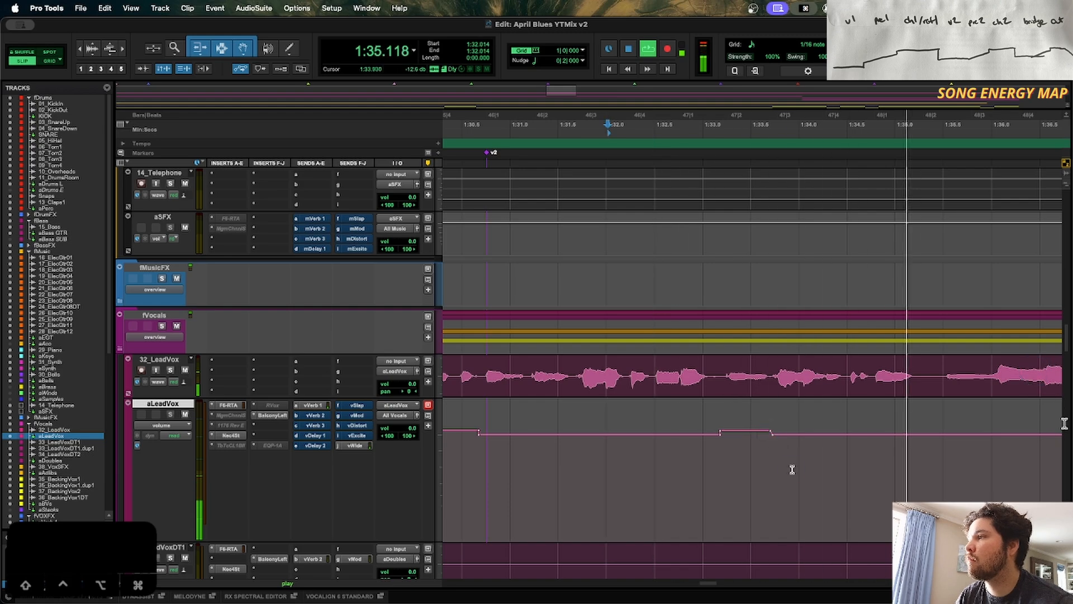
Step: Raise the short aLeadVox volume automation segment from about 1:41.8 to 1:42.3 slightly, and replay from 1:40.6
key(r)
scroll(922, 462, right, 5)
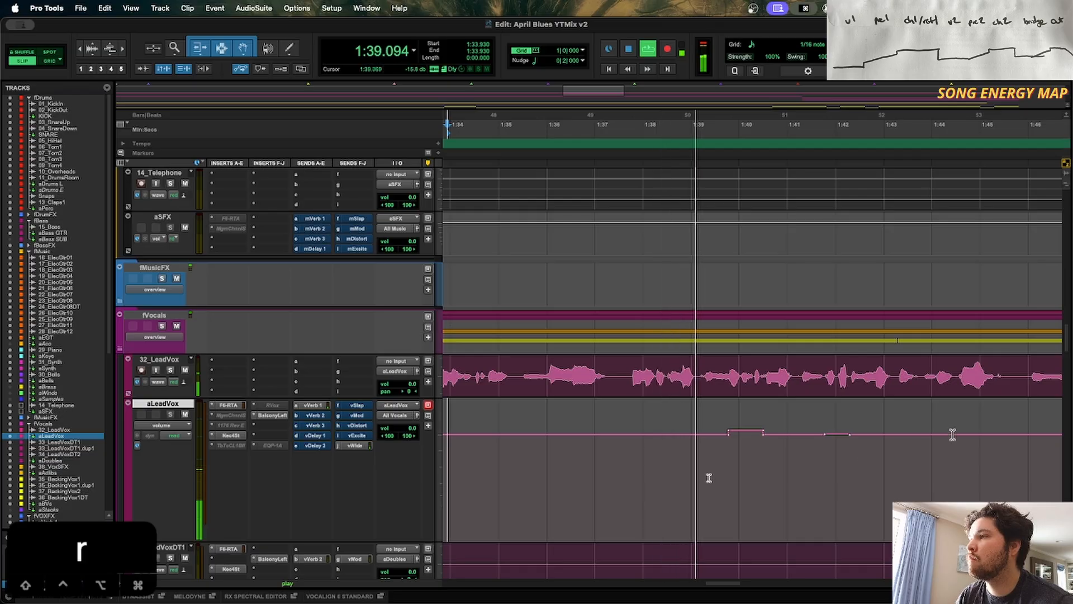
click(749, 463)
key(t)
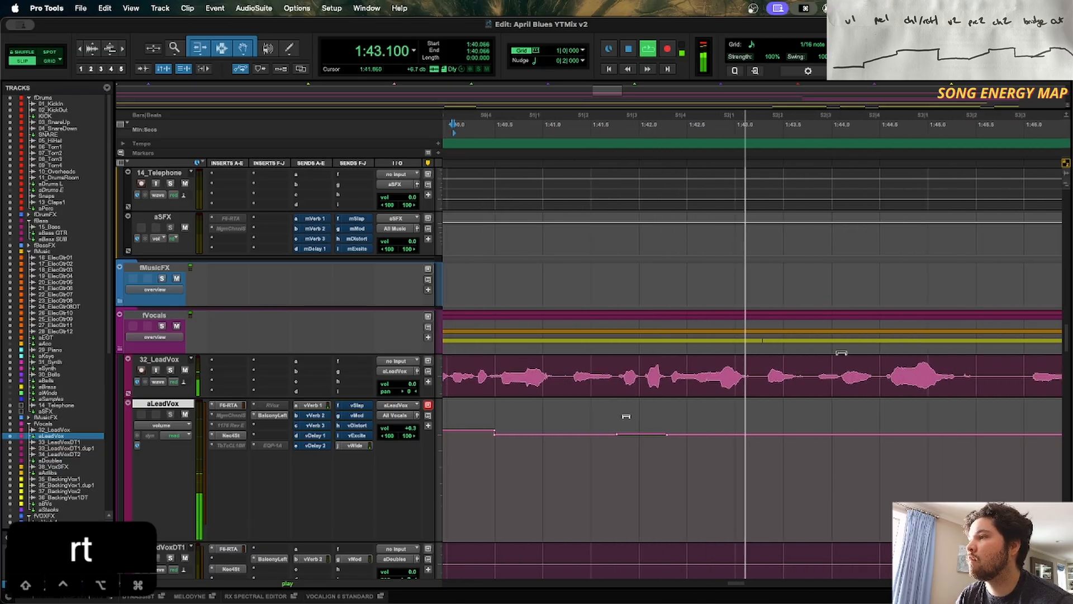
drag(641, 422, 644, 414)
click(504, 470)
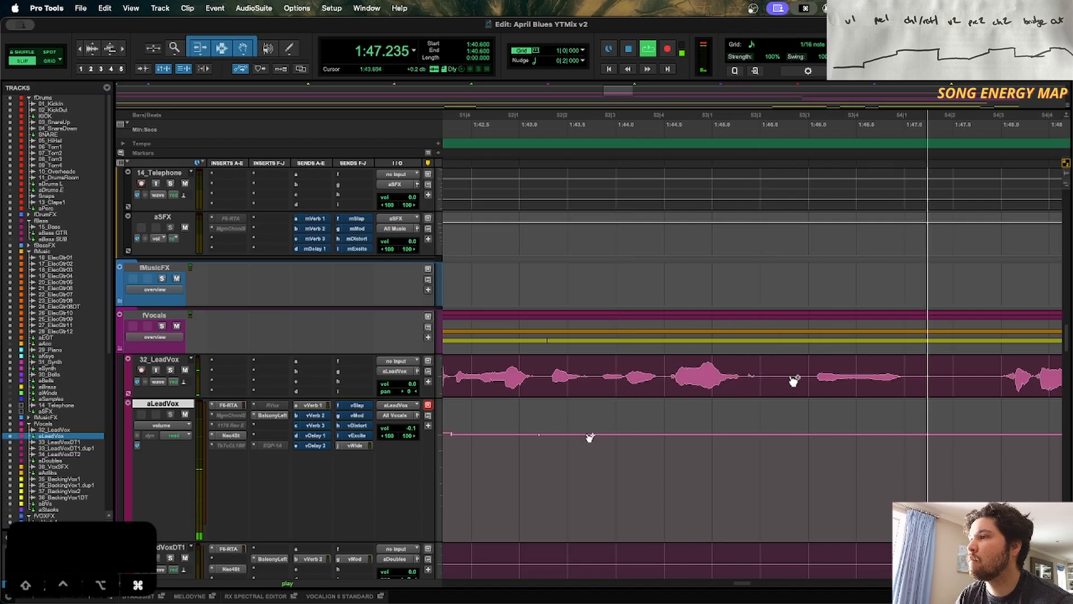
Step: Raise the aLeadVox volume automation slightly from about 1:43.2 to 1:43.8, and play on from there into pre2
drag(574, 413, 575, 402)
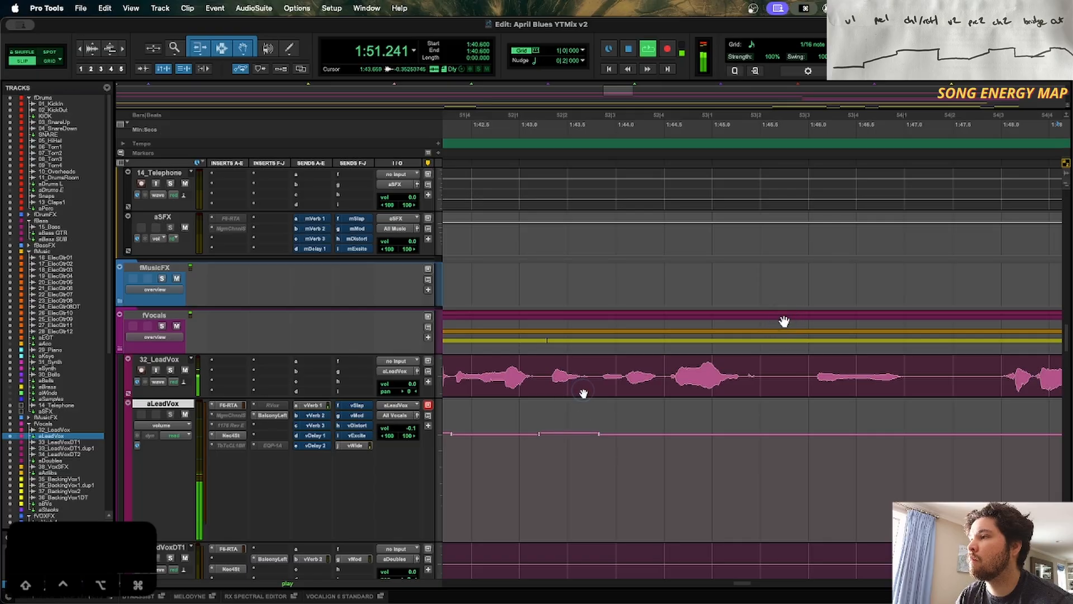
click(524, 468)
key(r)
key(r)
key(r)
key(r)
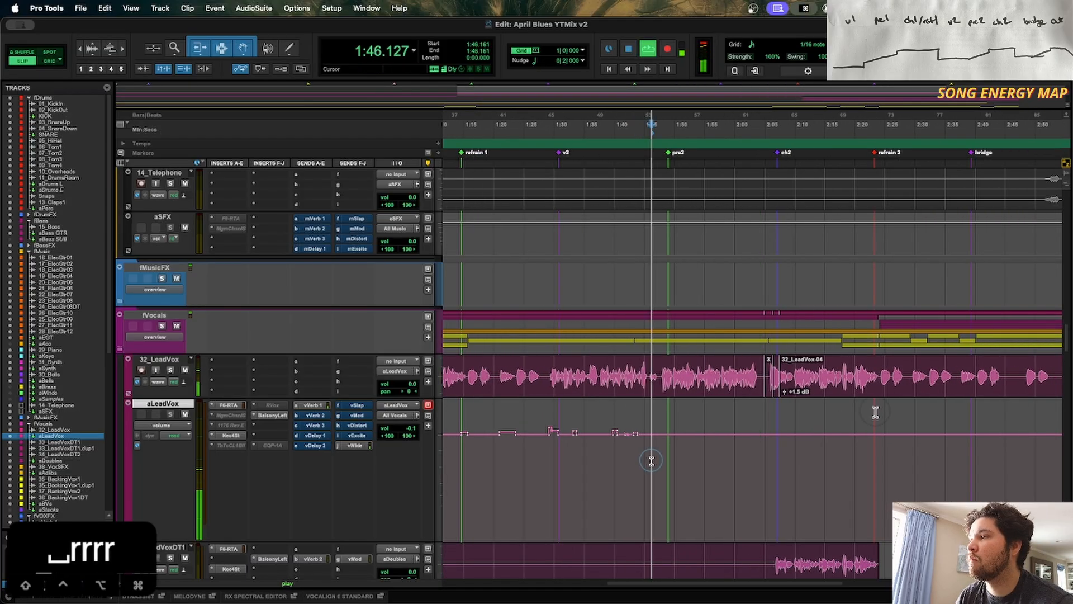
key(t)
key(t)
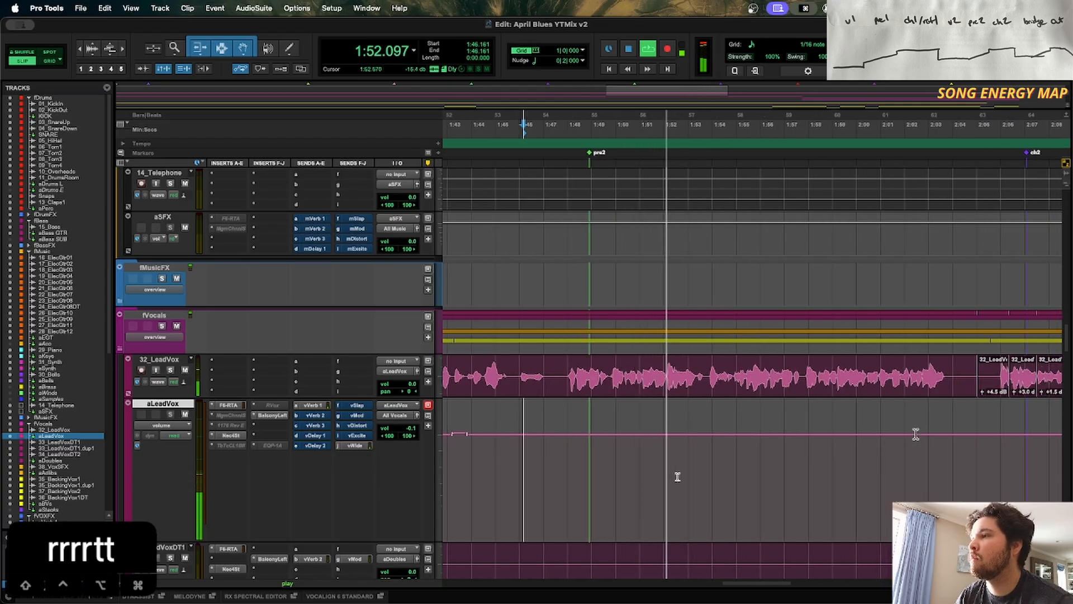
Step: Raise the aLeadVox volume automation slightly from about 1:51.6 to 1:52.2 in pre2, ramp its start, and replay the phrase
key(t)
key(t)
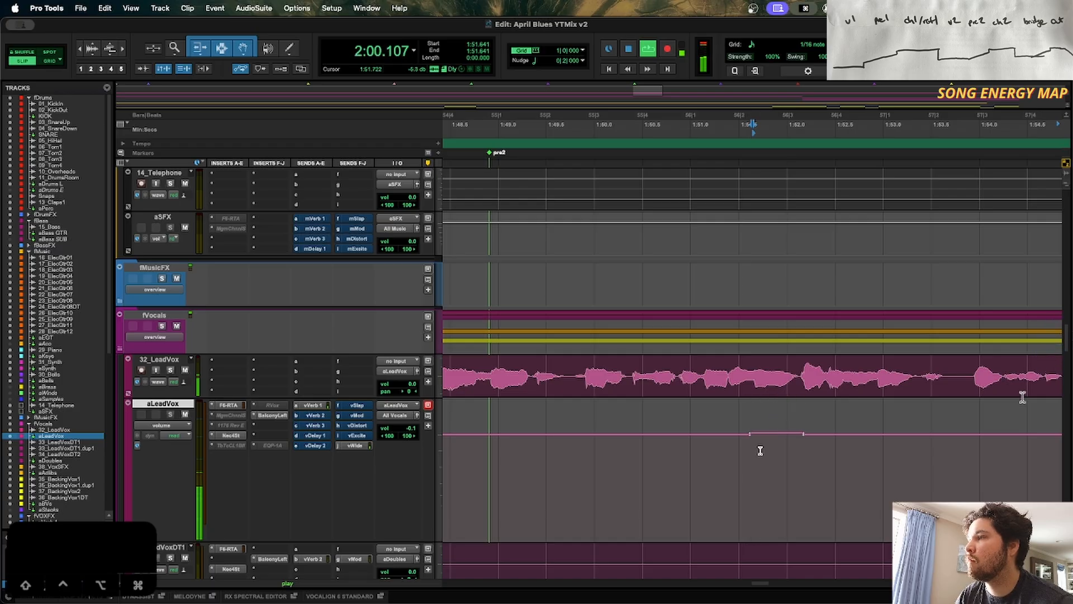
key(t)
key(t)
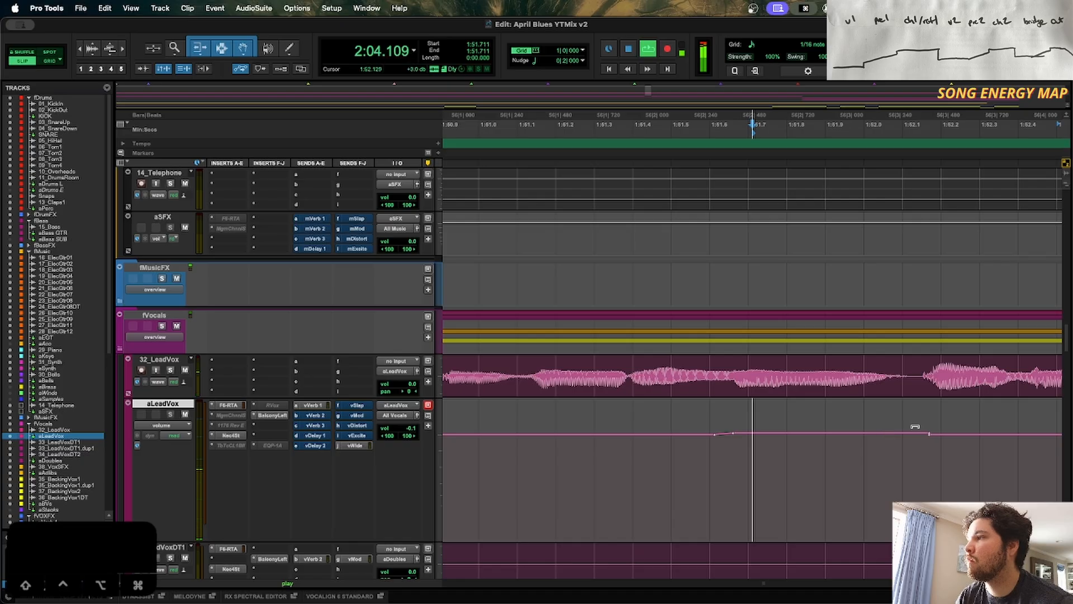
click(492, 462)
key(space)
key(r)
key(r)
key(r)
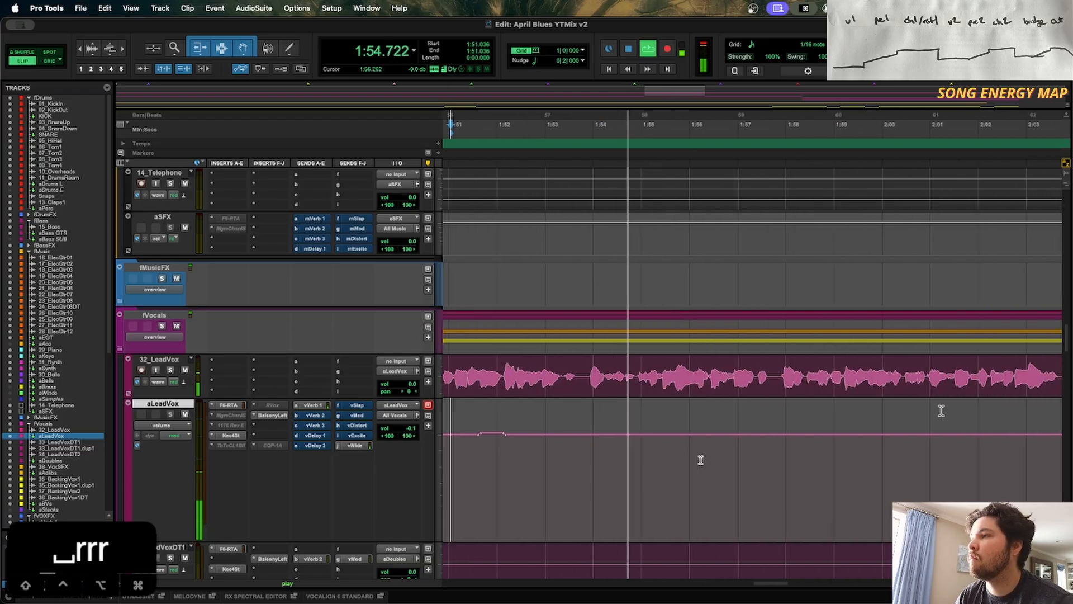
Step: Locate the quiet lead vocal phrase in pre2 and raise the aLeadVox volume automation to +1.5 dB from about 1:54.4 to 1:54.9
key(t)
key(space)
click(708, 451)
key(space)
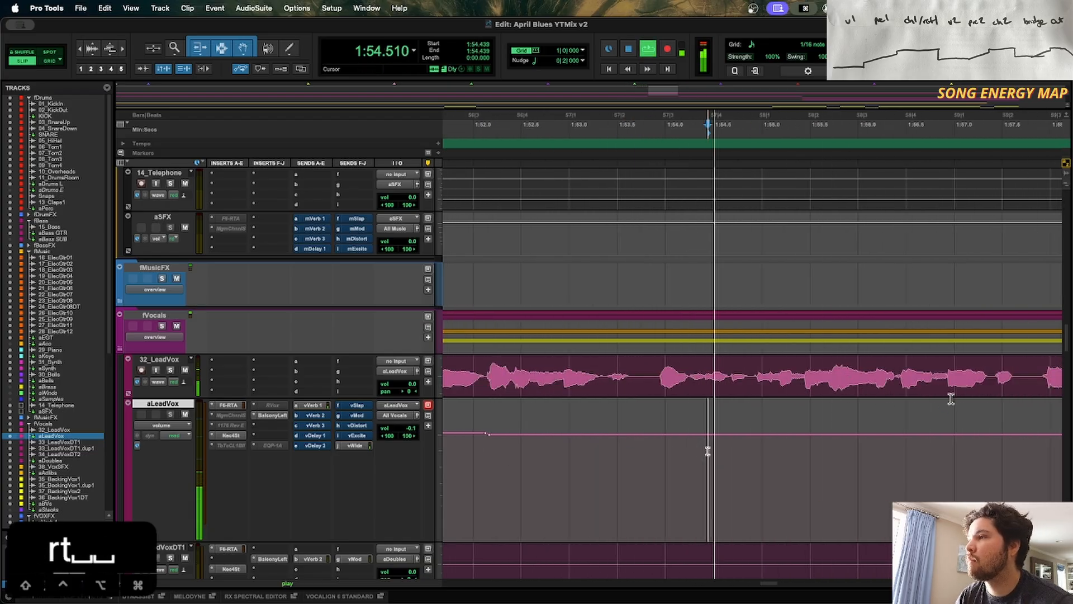
key(t)
key(space)
click(589, 462)
key(space)
click(699, 436)
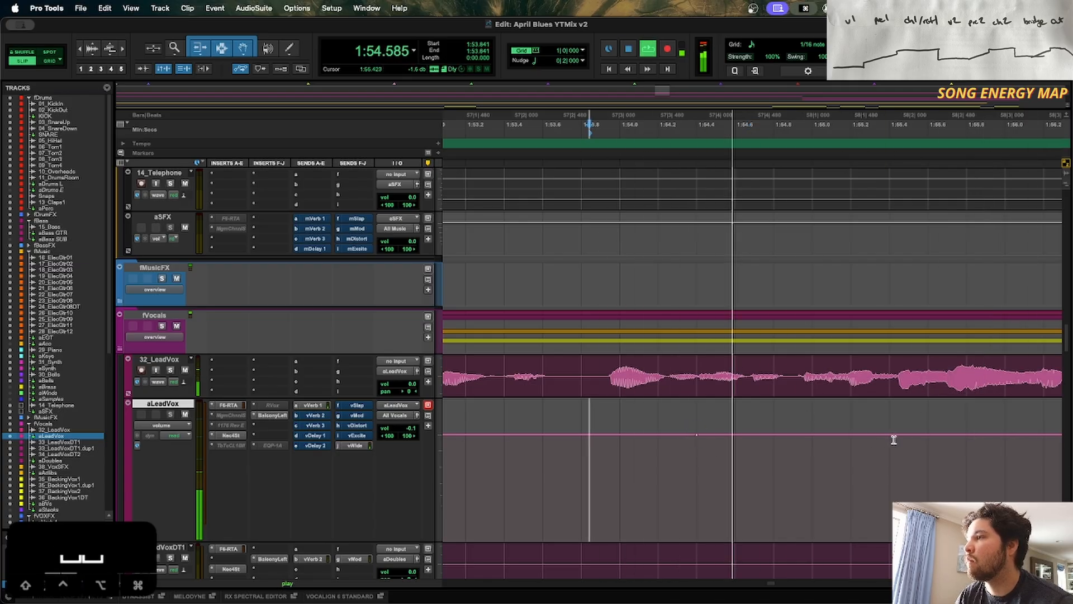
key(space)
drag(763, 415, 772, 356)
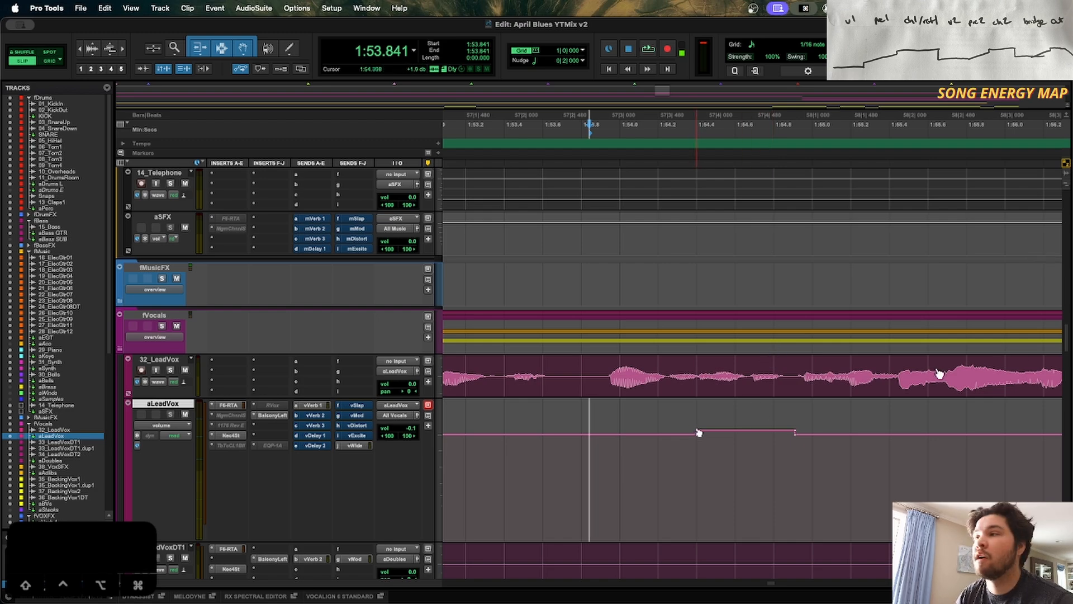
Step: Slope the start of the 1:54.4 volume boost on aLeadVox, adjust its end breakpoint, and replay from about 1:53.8
click(588, 455)
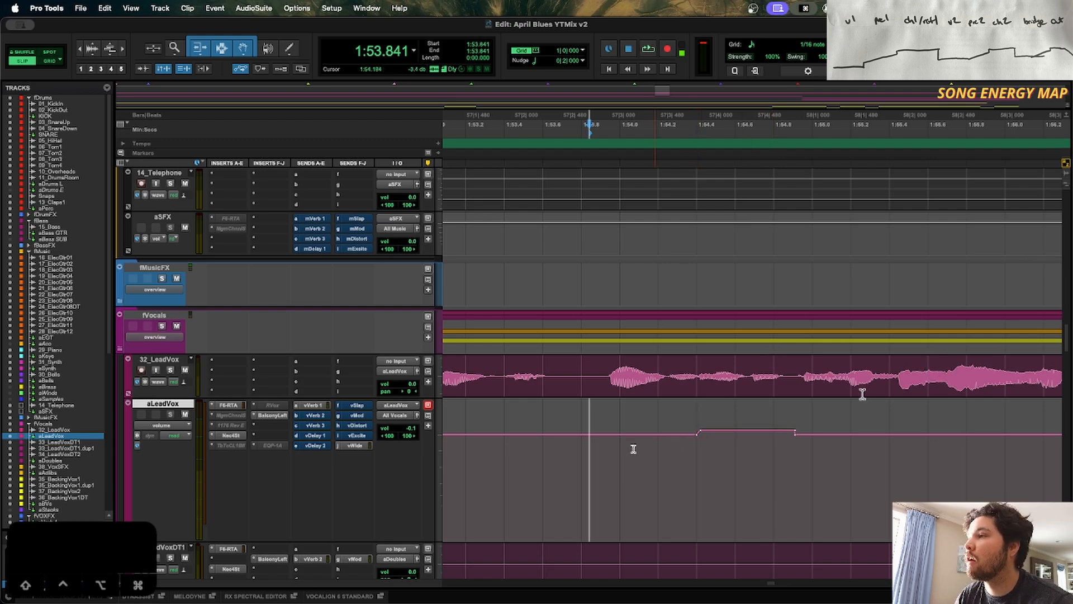
key(space)
key(space)
key(space)
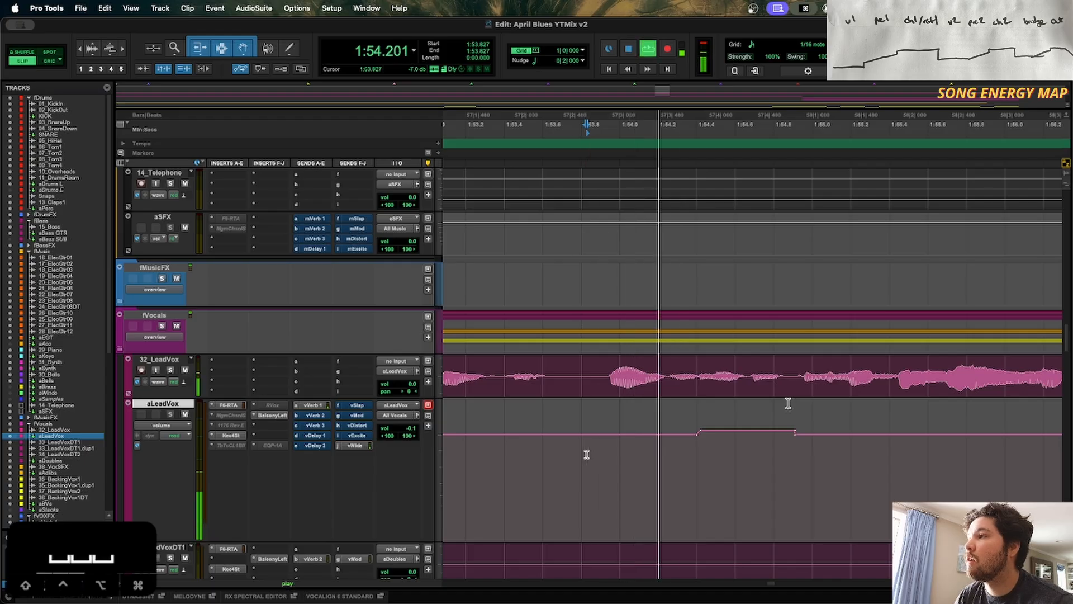
key(space)
drag(796, 433, 794, 431)
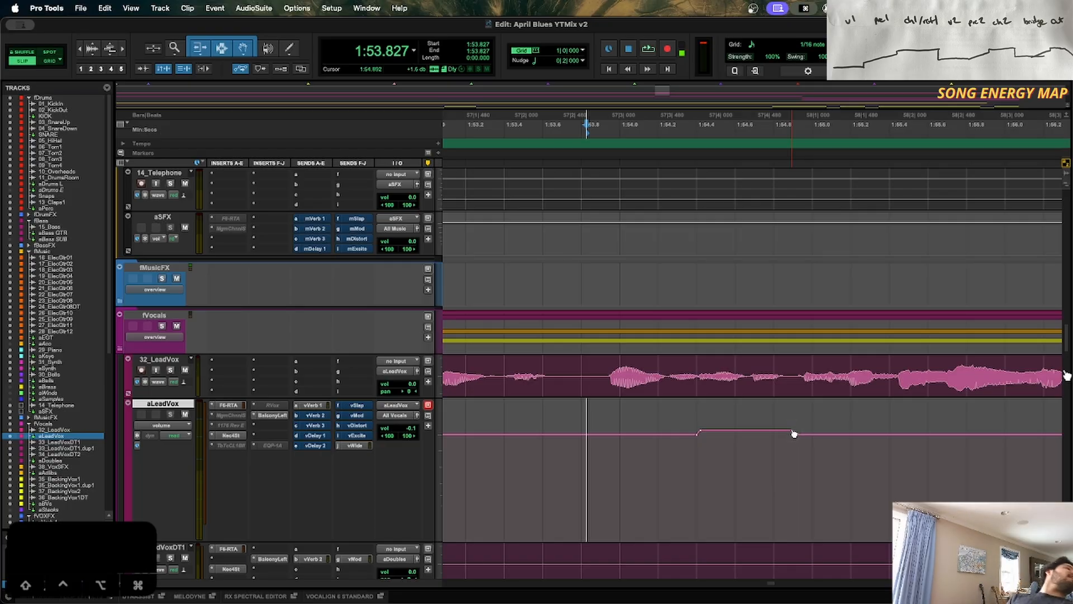
key(space)
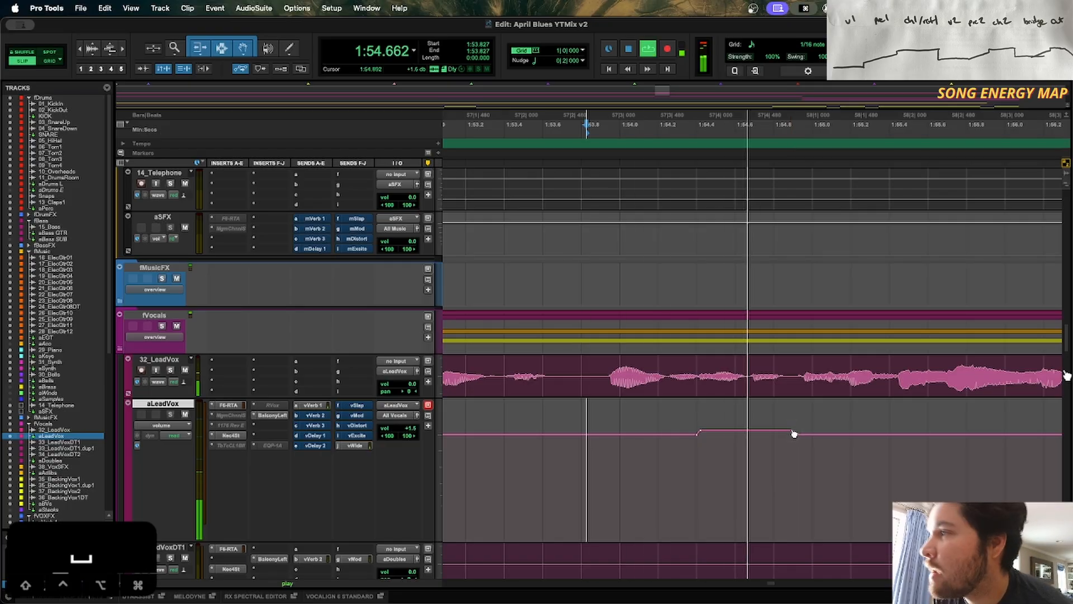
Step: Raise the aLeadVox volume automation slightly from about 2:00.9 to 2:02.8 at the end of pre2, and replay the phrase
key(r)
key(r)
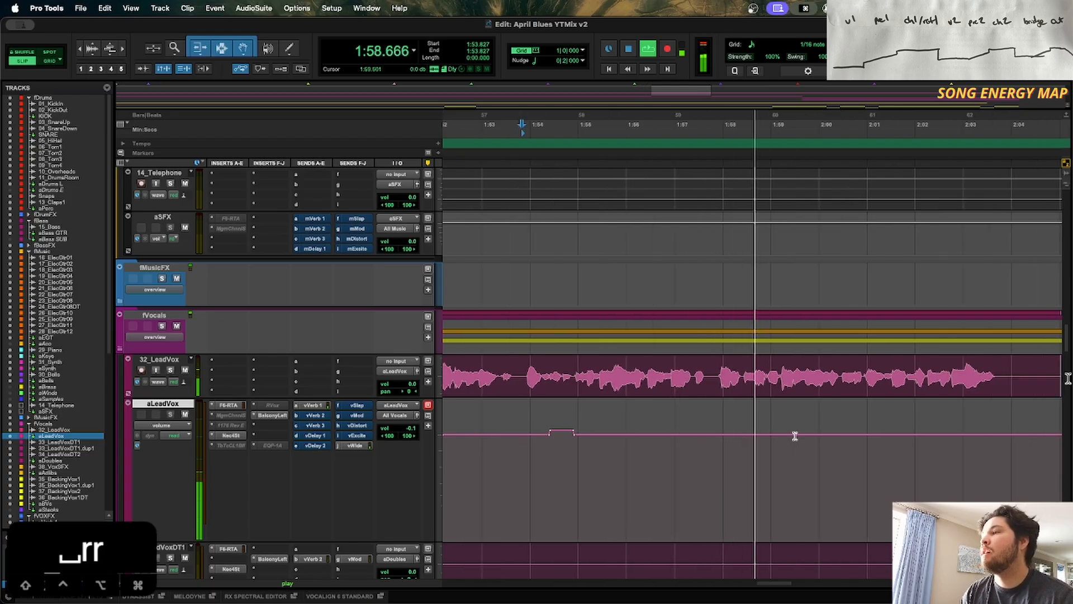
click(785, 438)
key(t)
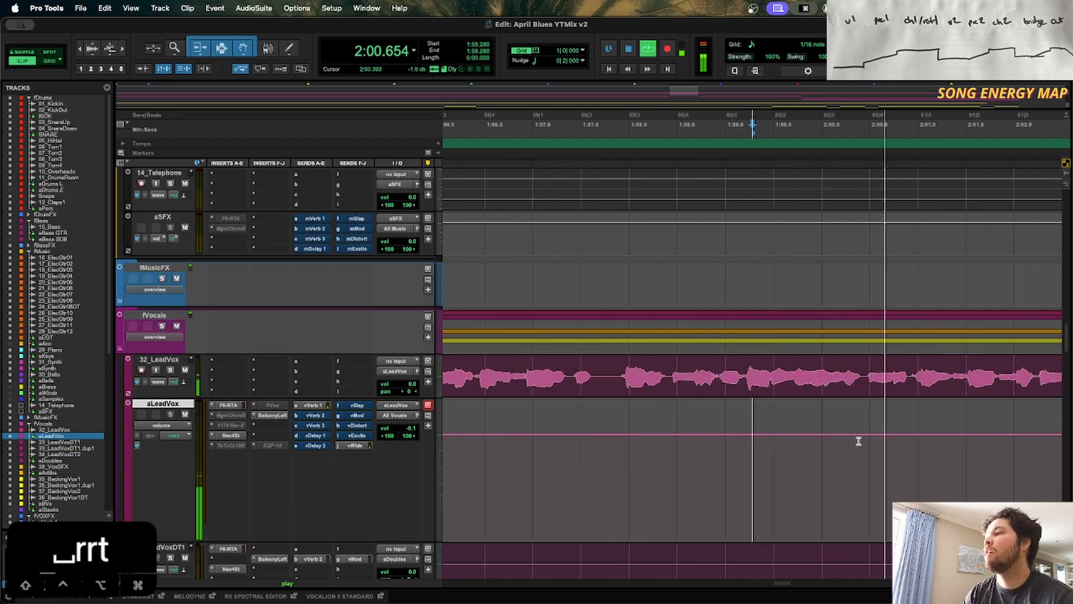
key(space)
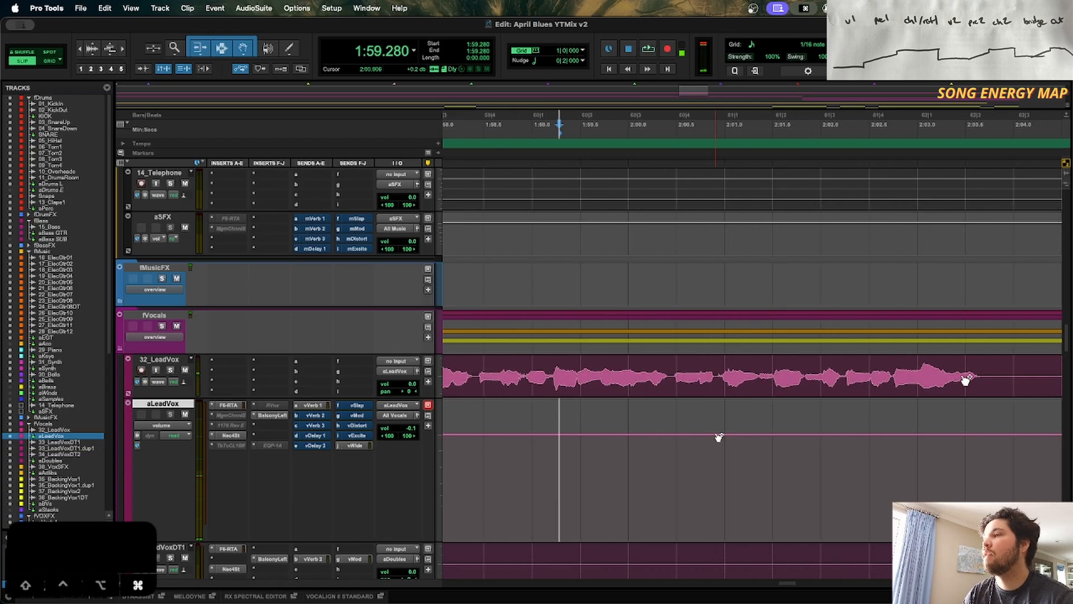
key(space)
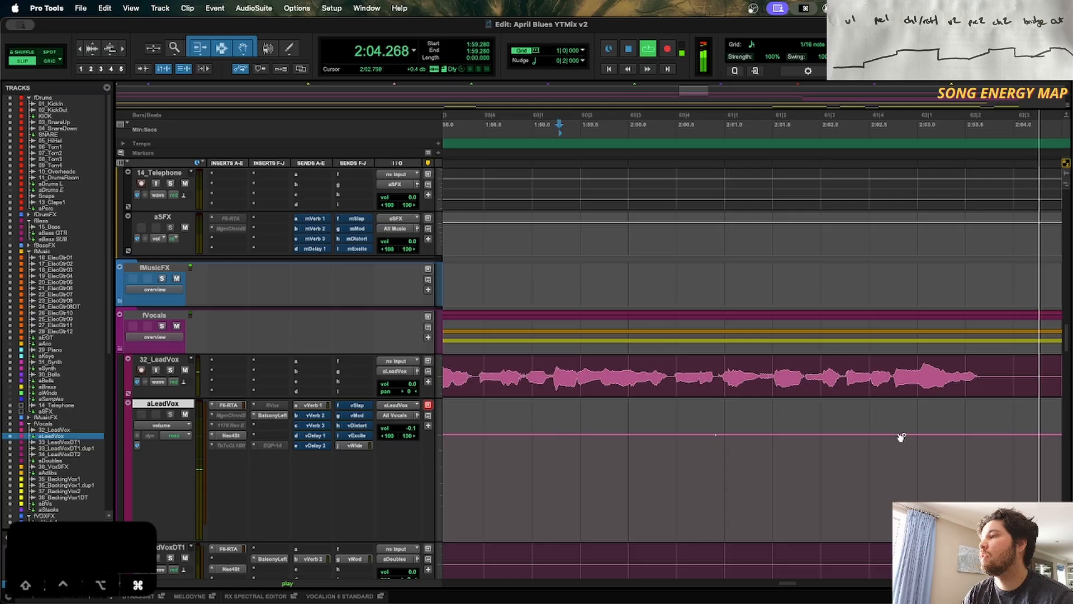
key(space)
click(822, 419)
drag(826, 406, 831, 388)
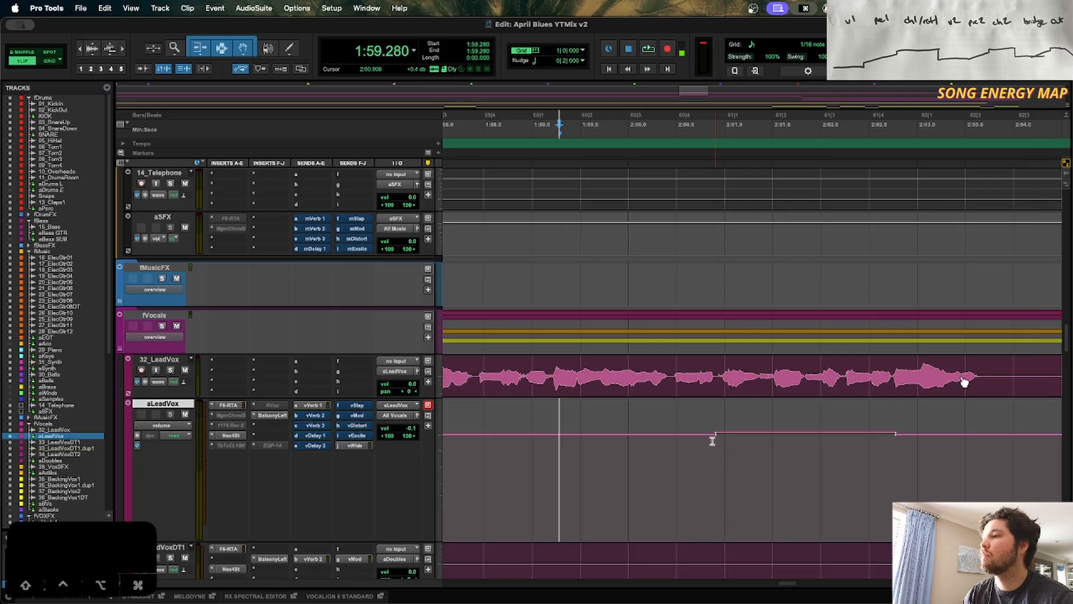
key(space)
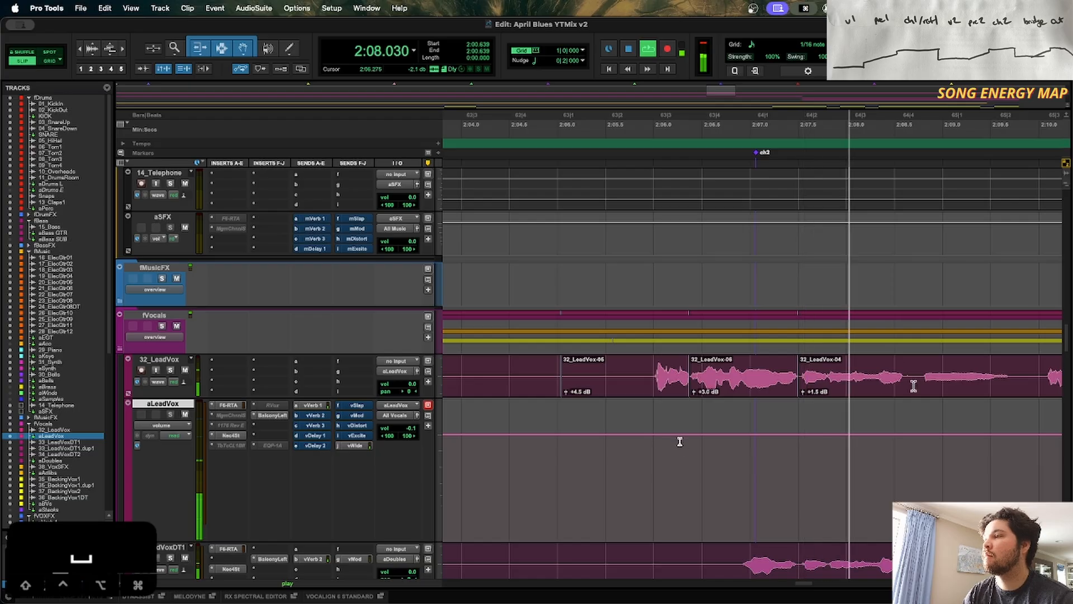
Step: Play back chorus 2 from about 2:11.8 to check the lead vocal, and look over the guitar, keys, synth and bells tracks
key(r)
key(r)
key(r)
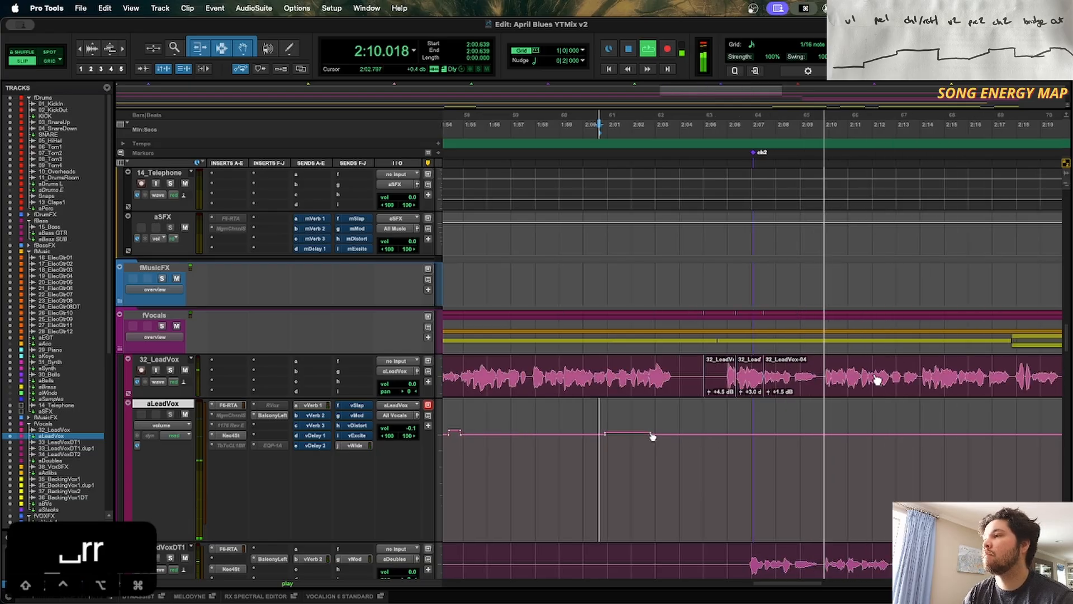
click(810, 442)
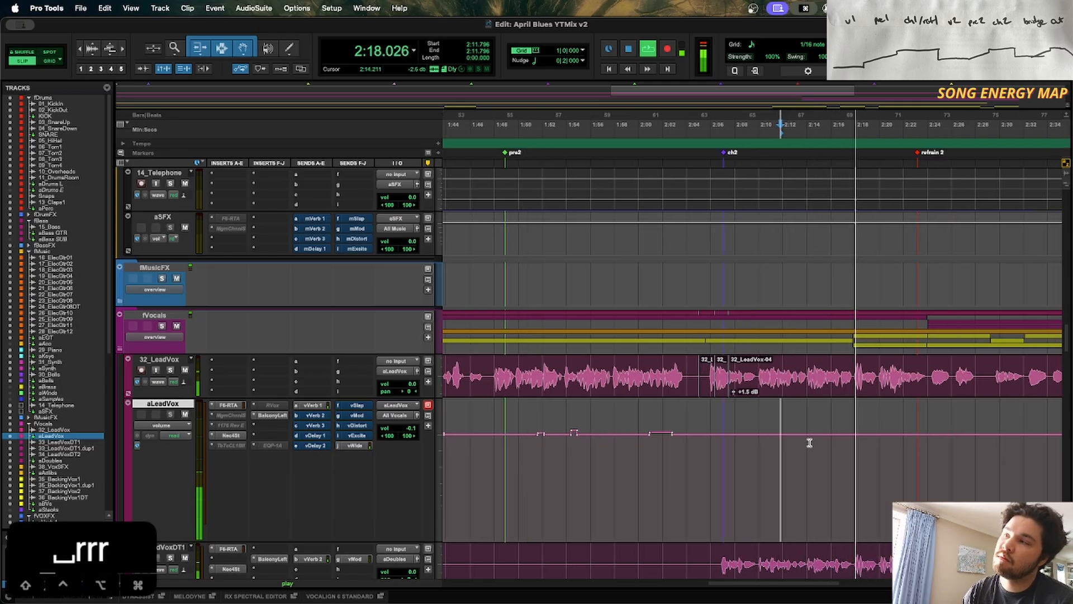
scroll(809, 442, up, 5)
scroll(805, 441, up, 2)
key(r)
key(r)
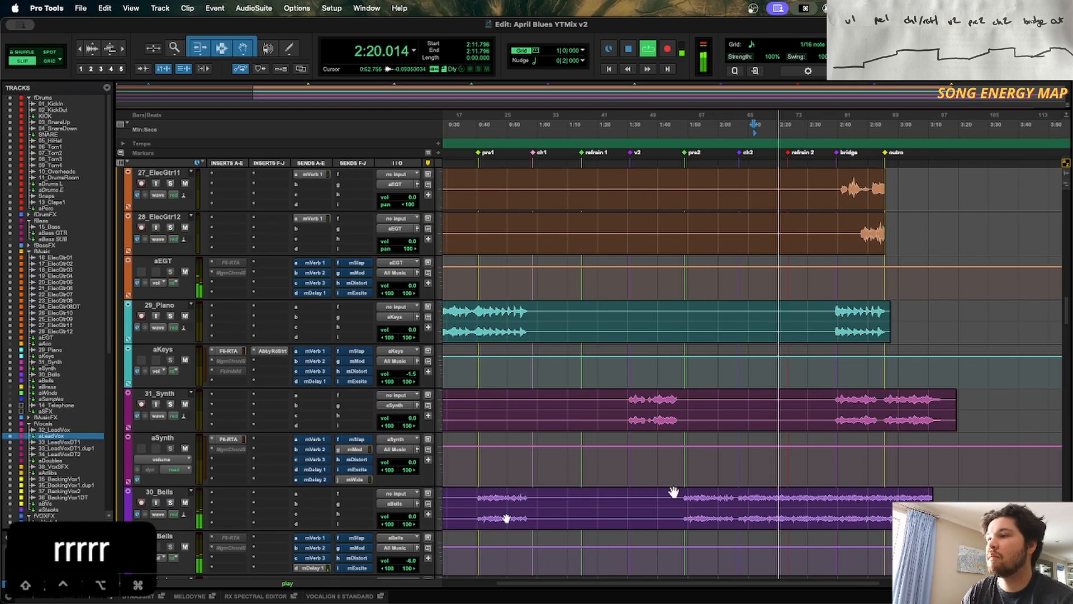
Step: Raise the aBells track volume to -2.9 dB during chorus 2 playback
drag(412, 560, 594, 514)
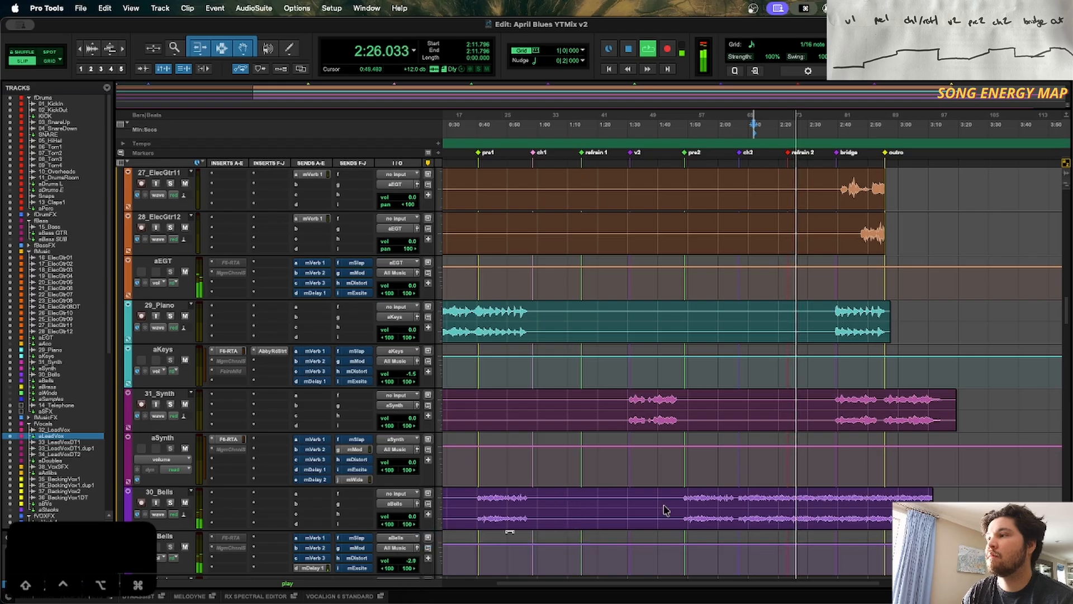
scroll(783, 454, up, 10)
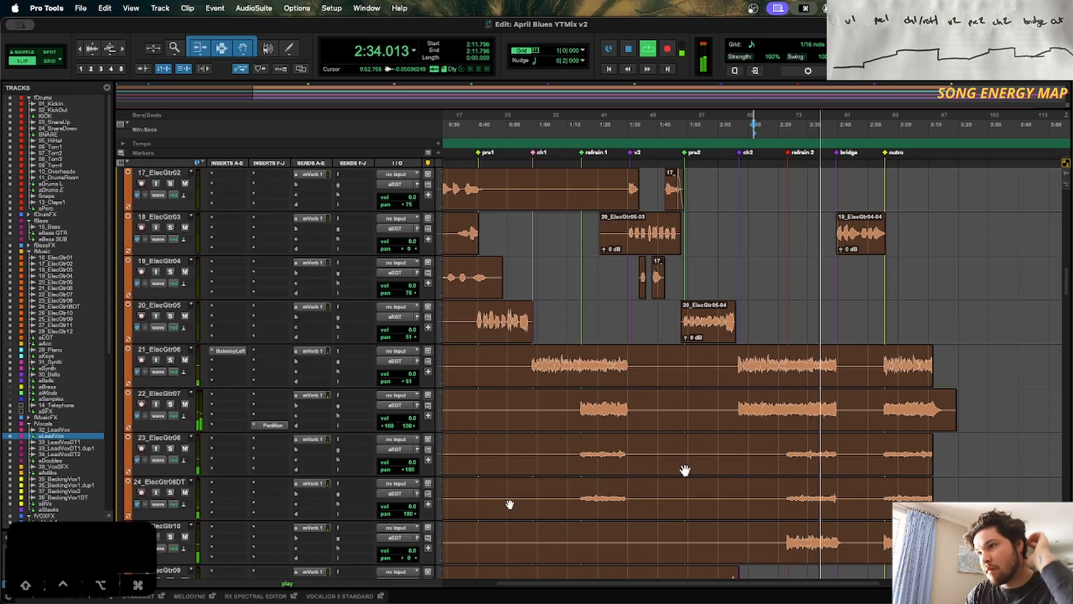
Step: Locate the doubled guitars 23_ElecGtr08 and 24_ElecGtr08DT, audition them from about 2:34.9 in refrain 2, and stop playback
scroll(512, 502, down, 1)
click(545, 460)
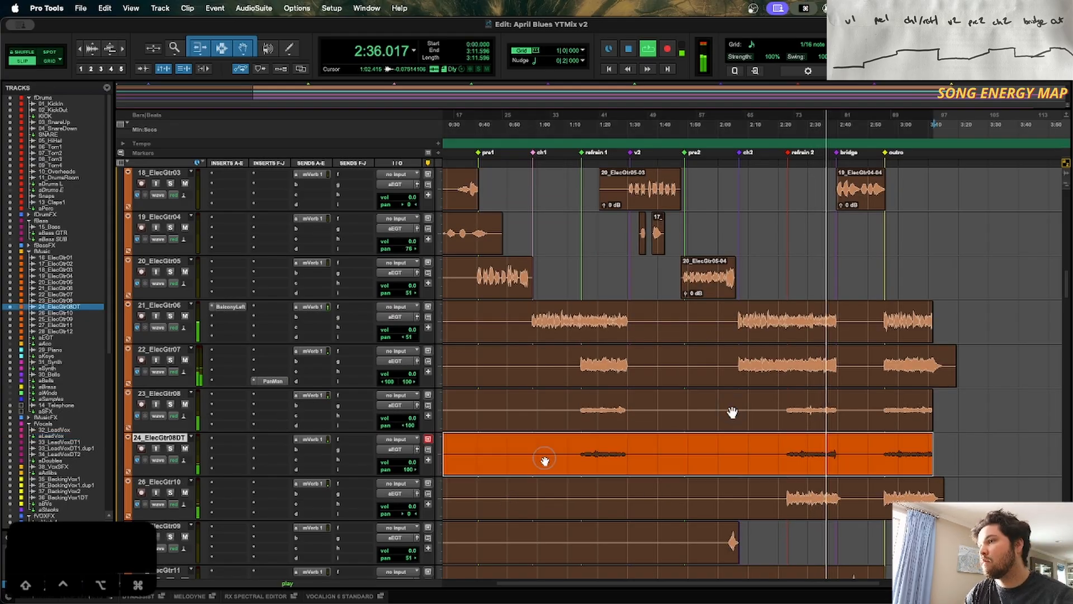
shift+click(558, 429)
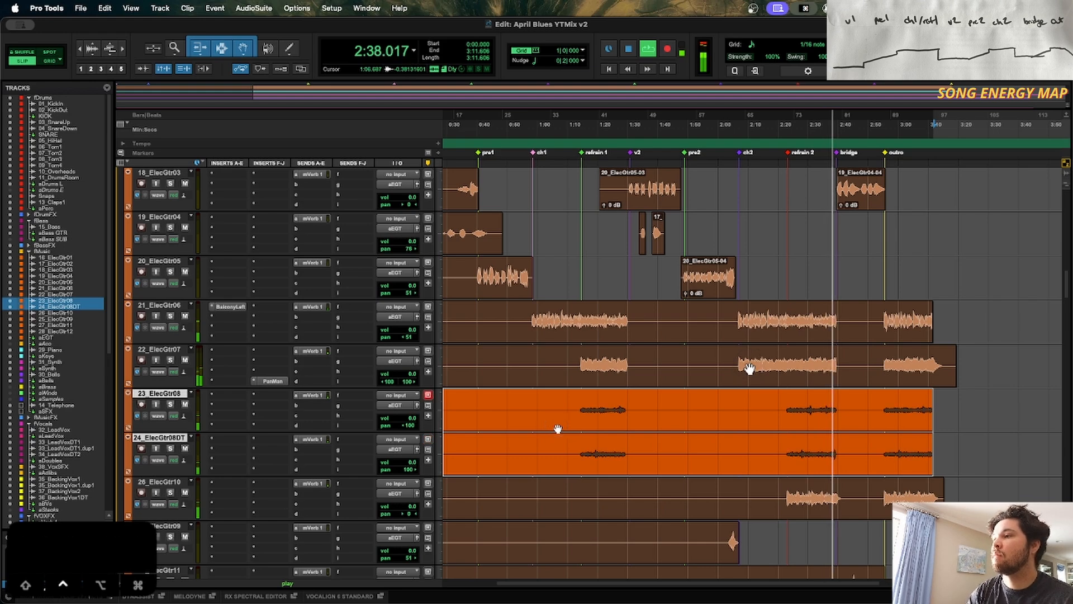
click(823, 446)
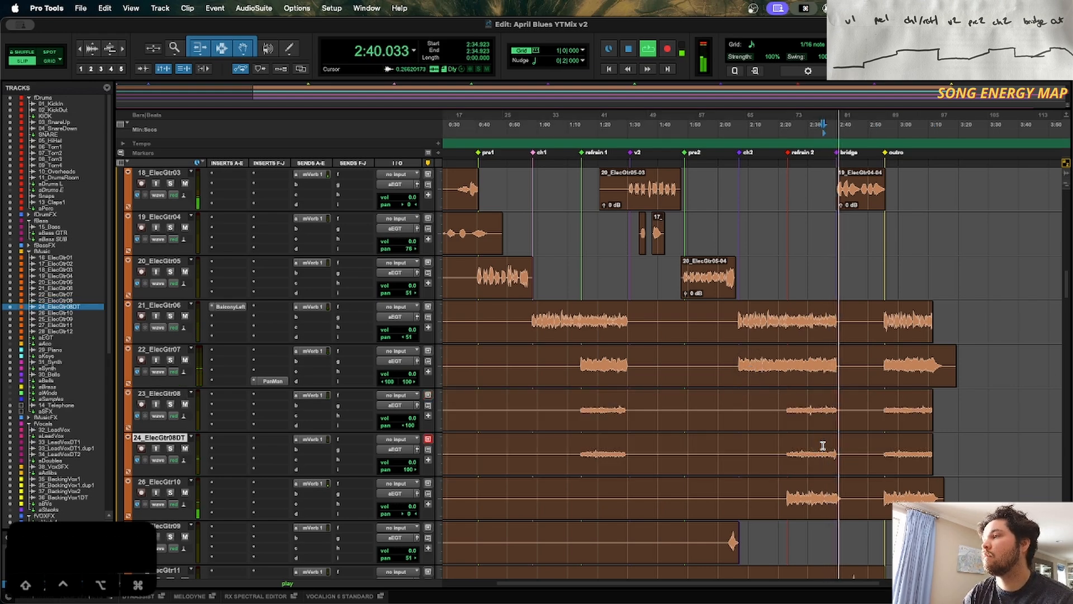
scroll(823, 445, down, 2)
key(space)
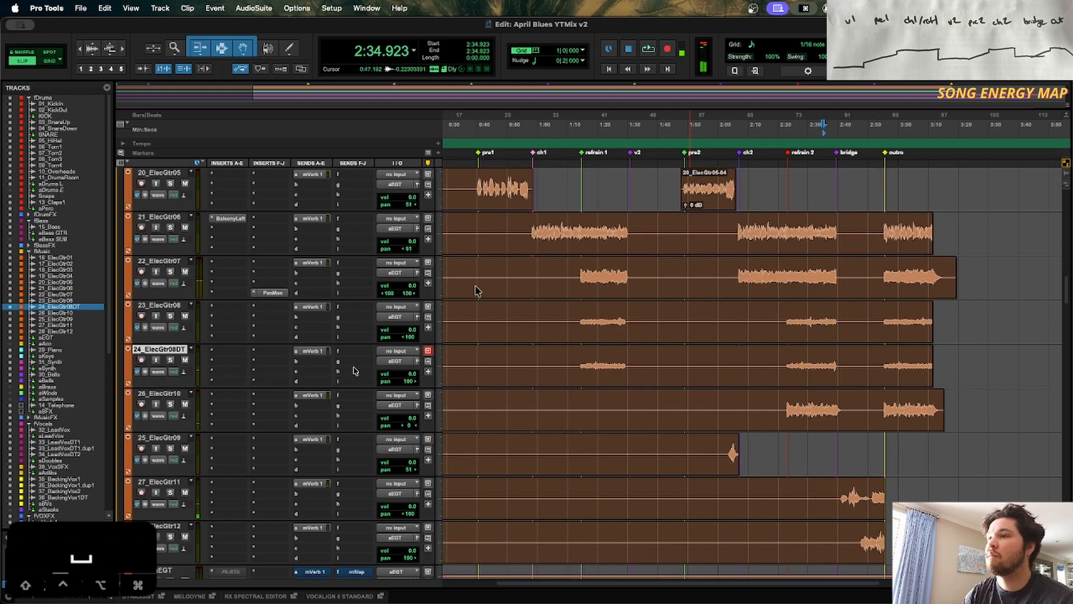
Step: Copy the mSlap send from aEGT to 24_ElecGtr08DT and set its send level to 0.0 dB
scroll(415, 342, down, 9)
scroll(415, 342, up, 6)
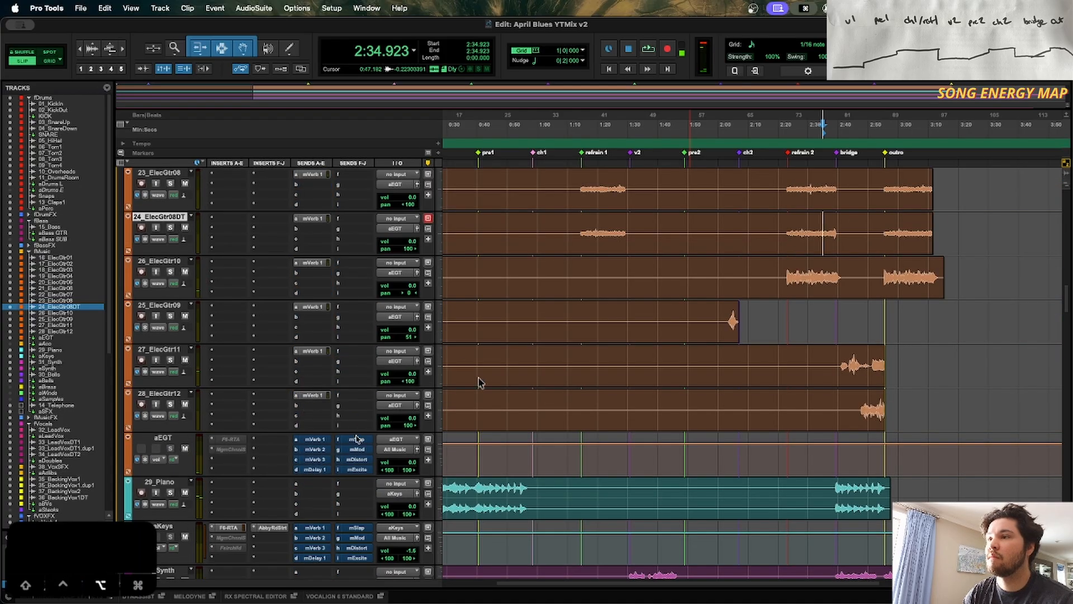
drag(358, 252, 357, 219)
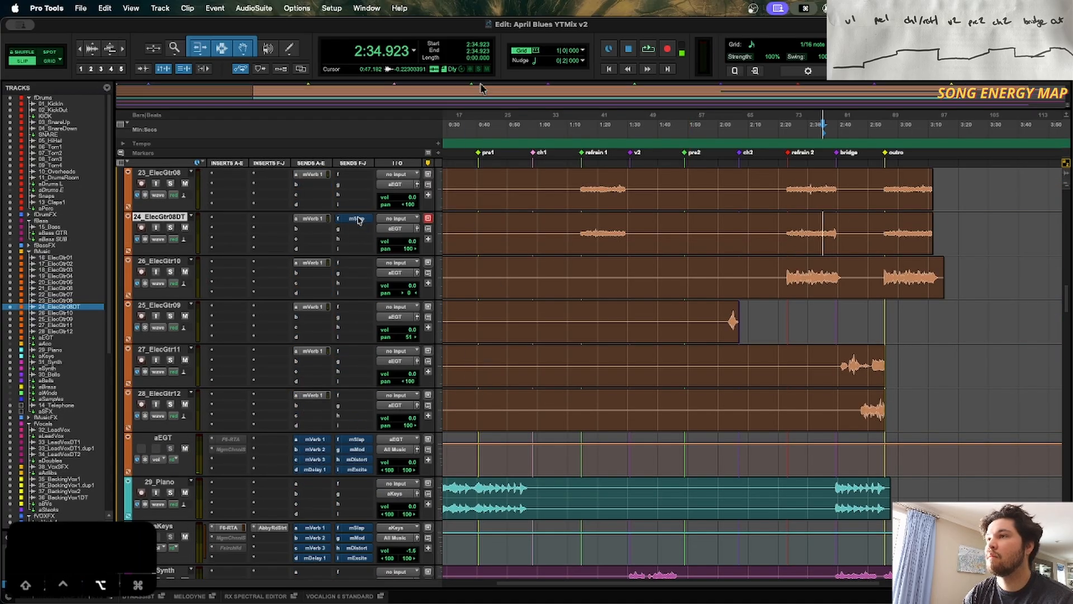
click(357, 175)
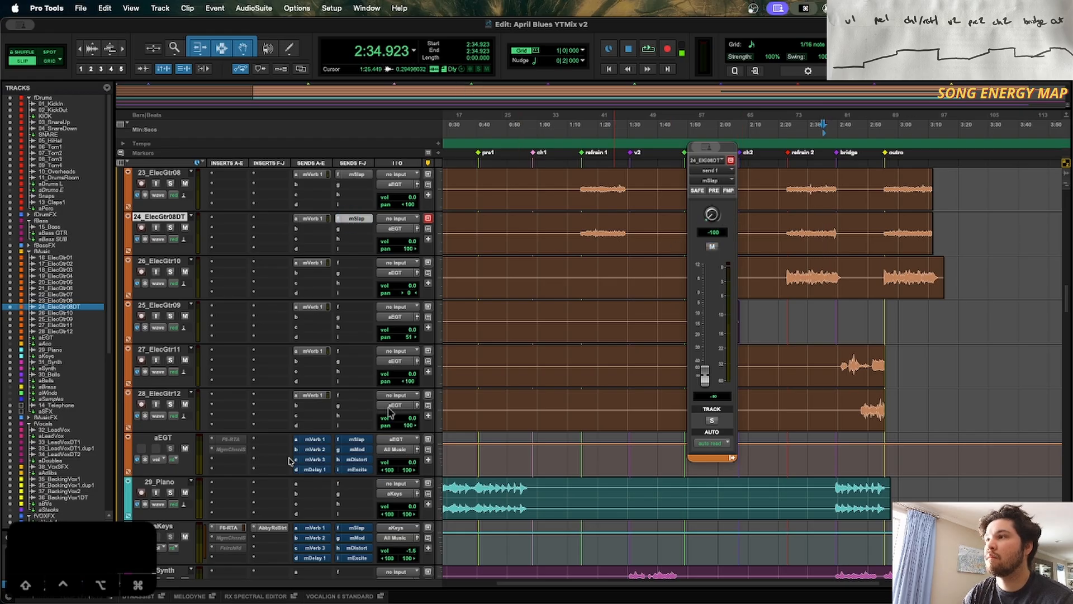
Step: Expand the fMusicFX folder, activate and open the Galaxy Tape Echo insert on mSlap, and play from about 2:34.9
scroll(658, 385, down, 10)
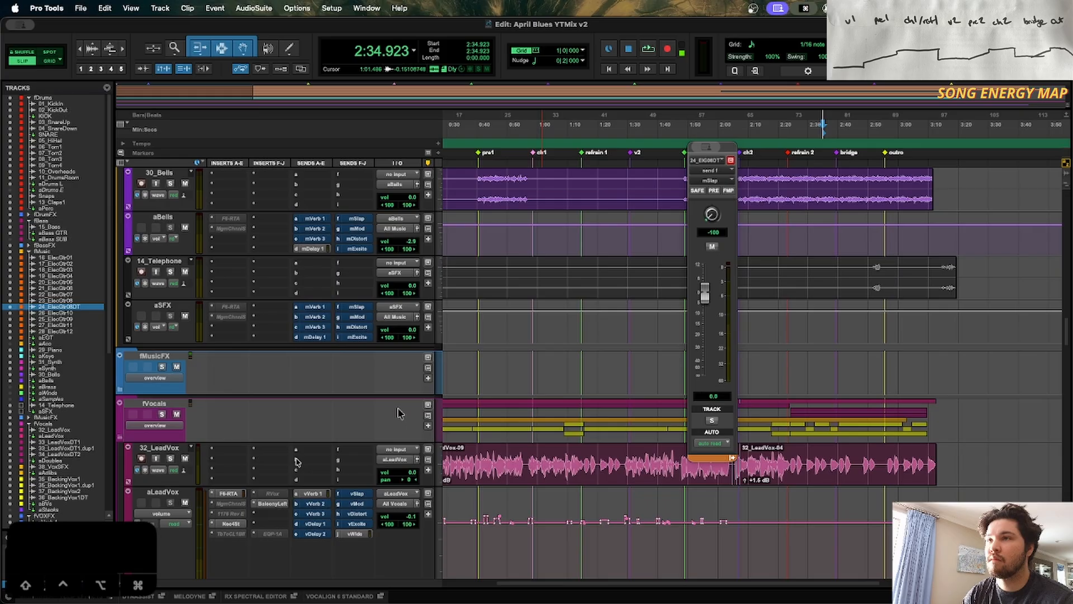
click(156, 361)
scroll(336, 378, down, 2)
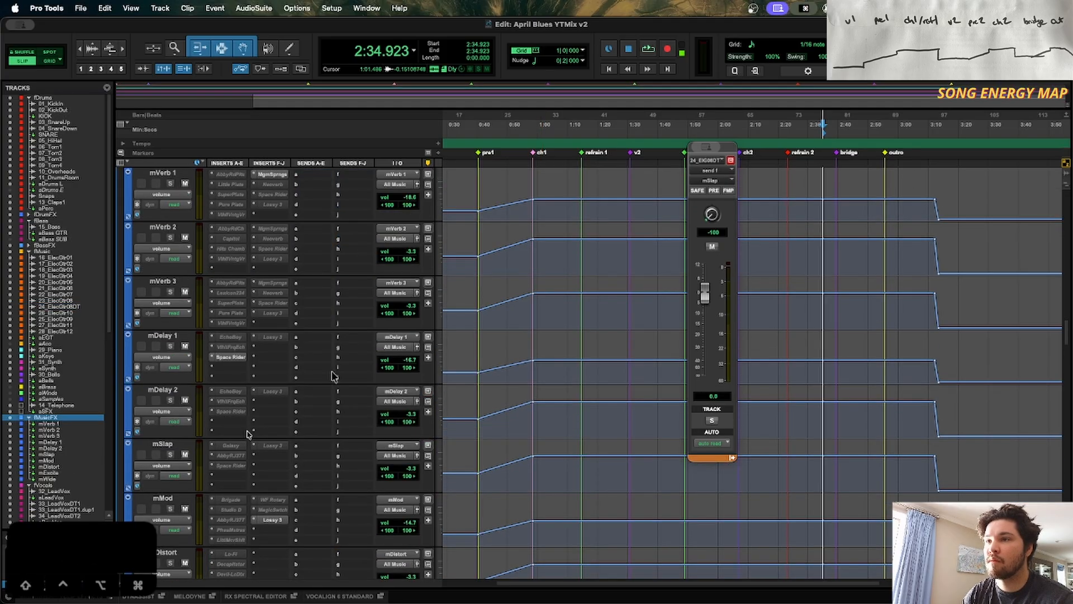
click(232, 447)
click(311, 395)
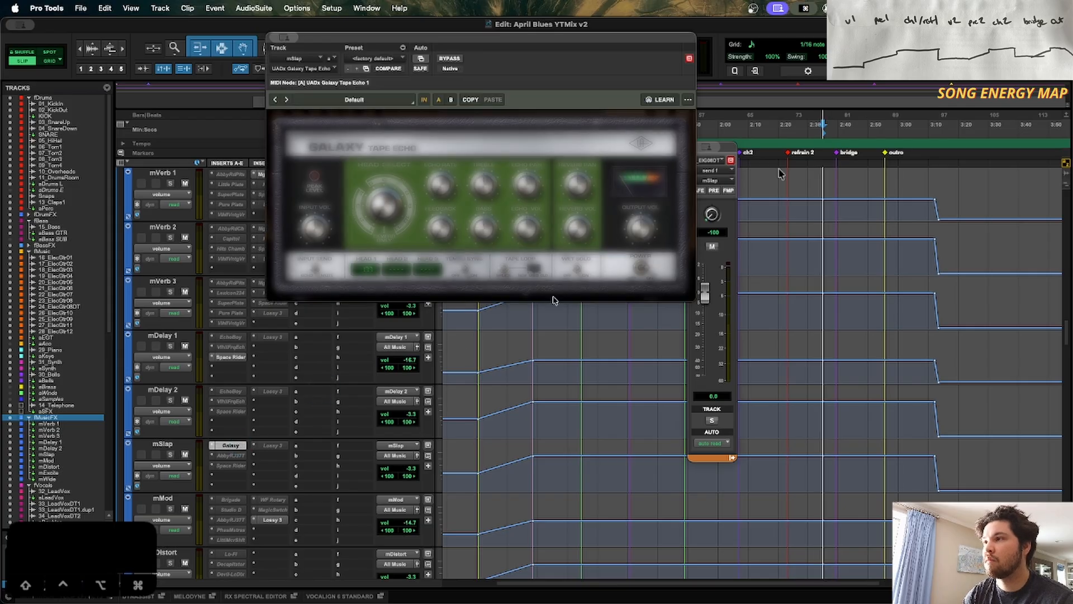
key(space)
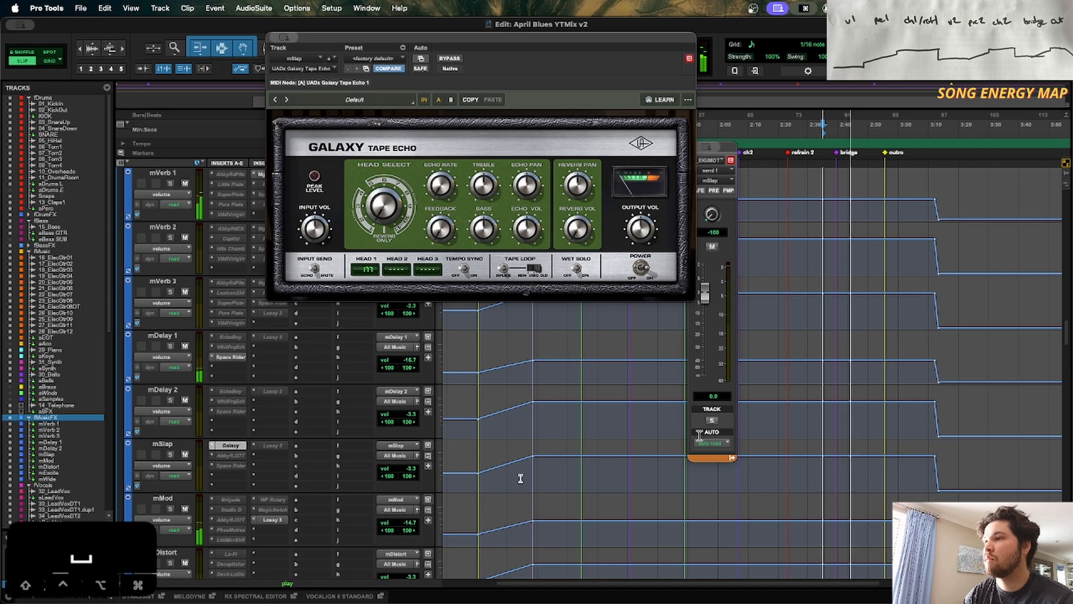
Step: Look over the music FX, vocal, vocal FX and bus tracks down to aVerb during playback, showing the whole song timeline
scroll(520, 479, down, 10)
scroll(520, 478, up, 10)
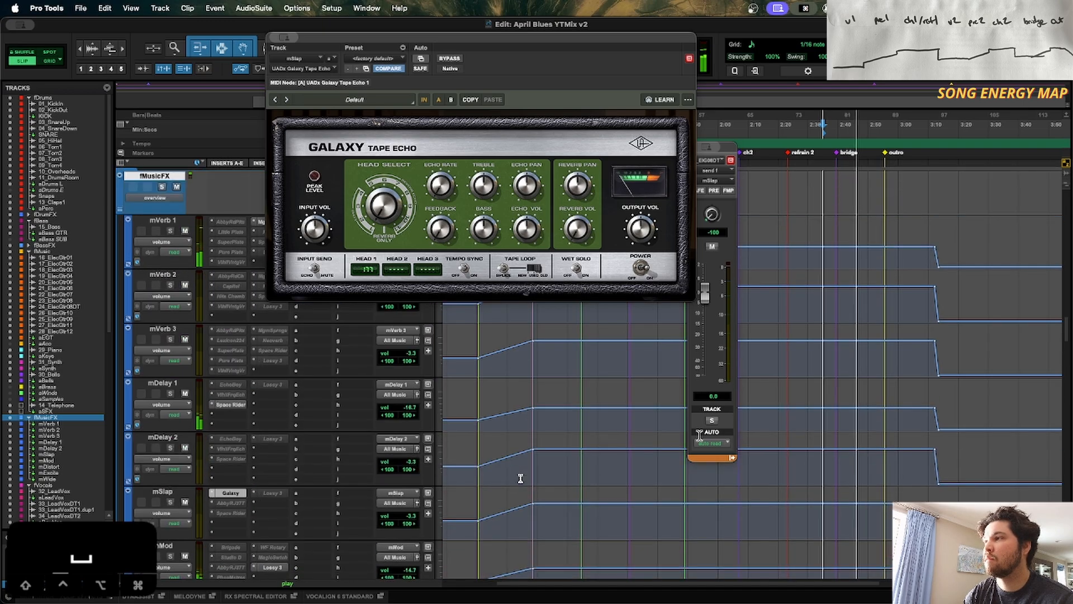
key(r)
key(r)
scroll(746, 124, down, 15)
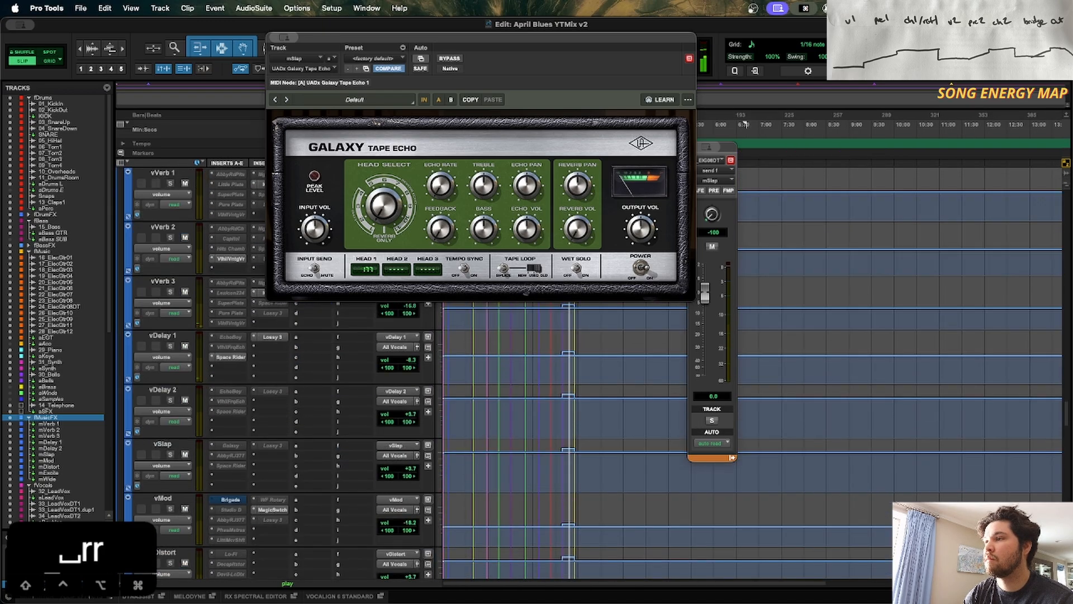
scroll(745, 124, up, 15)
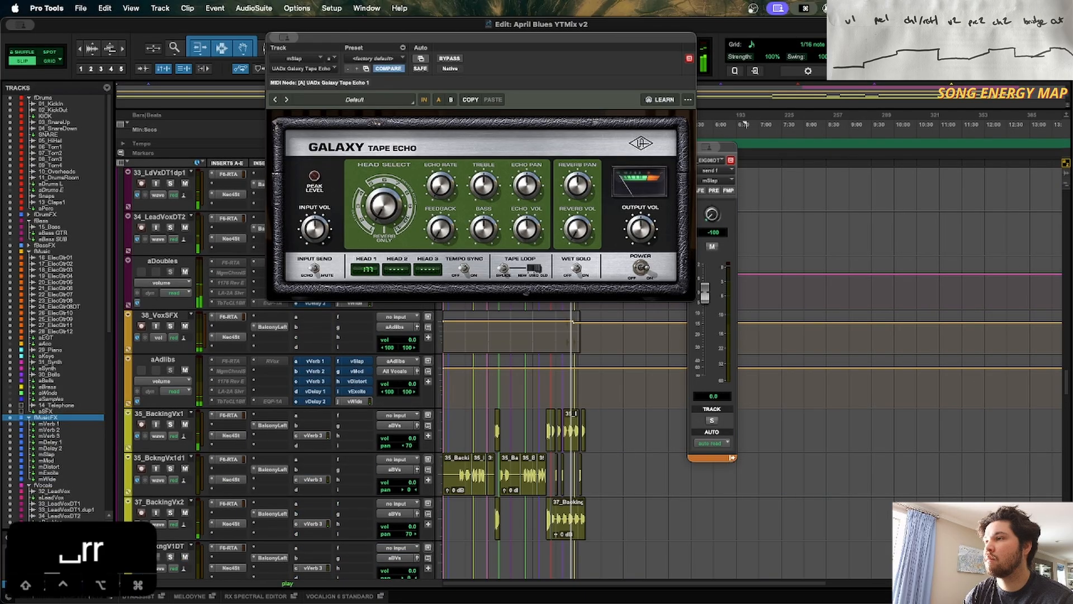
scroll(745, 124, down, 15)
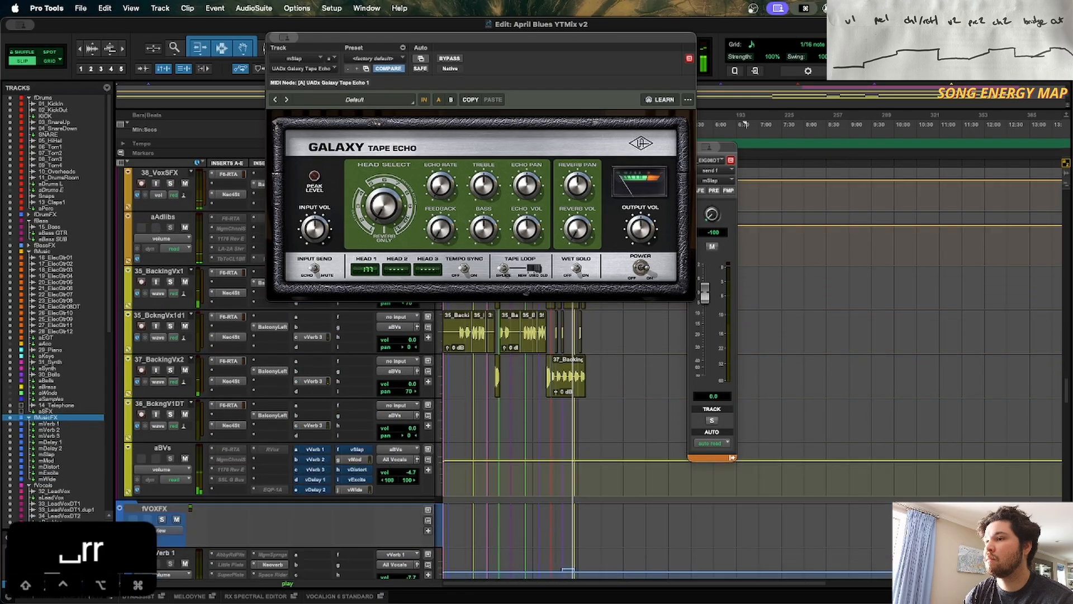
scroll(745, 124, down, 10)
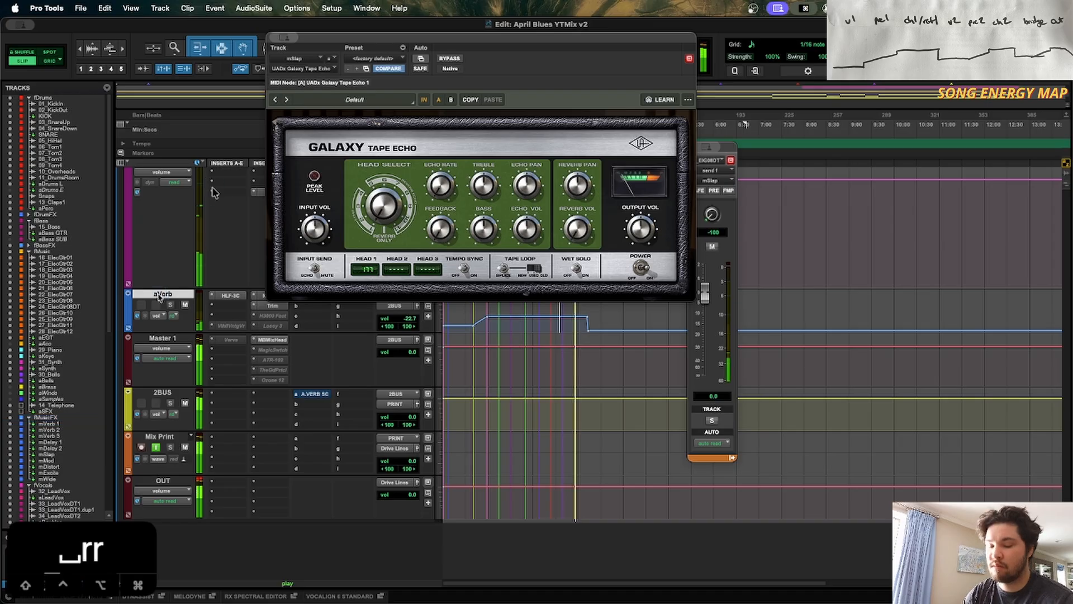
key(super+g)
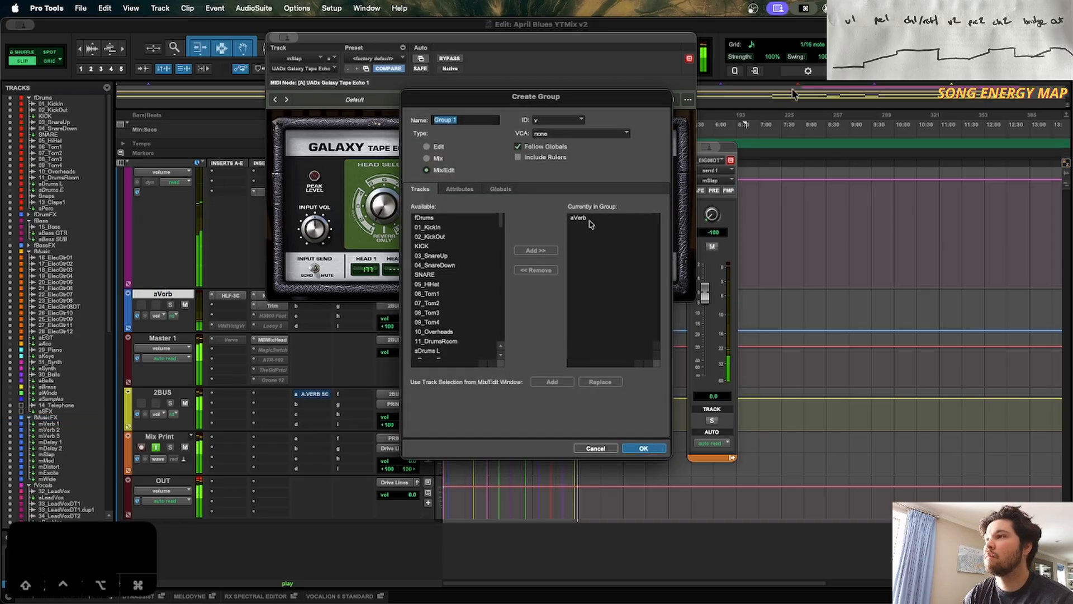
click(593, 448)
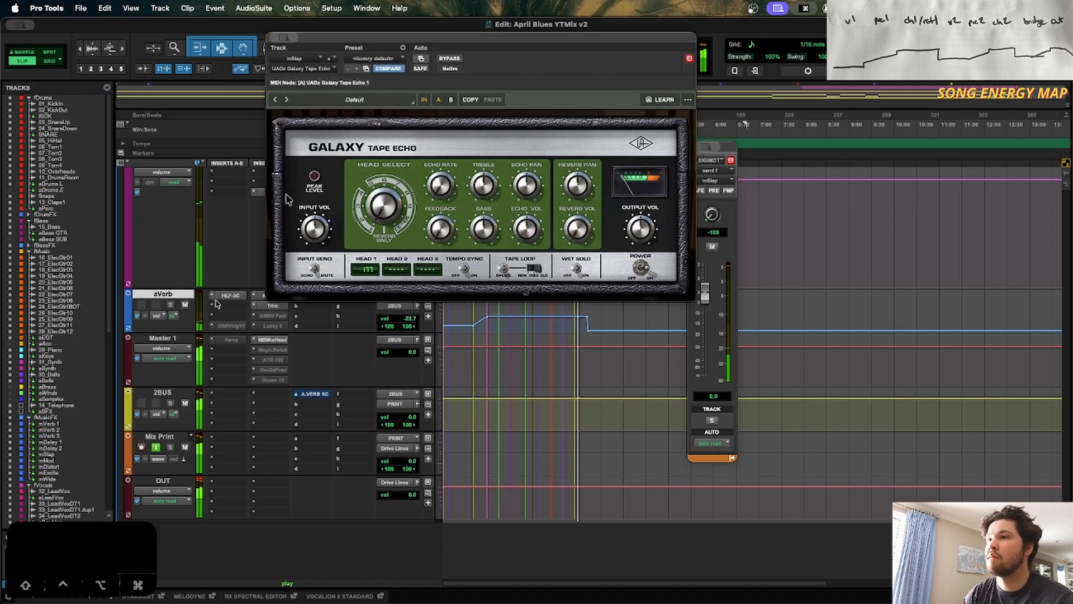
Step: Return to the fMusicFX tracks, select mVerb 1 through mWide, reposition the Galaxy window, and replay from about 2:17.5
scroll(233, 192, up, 10)
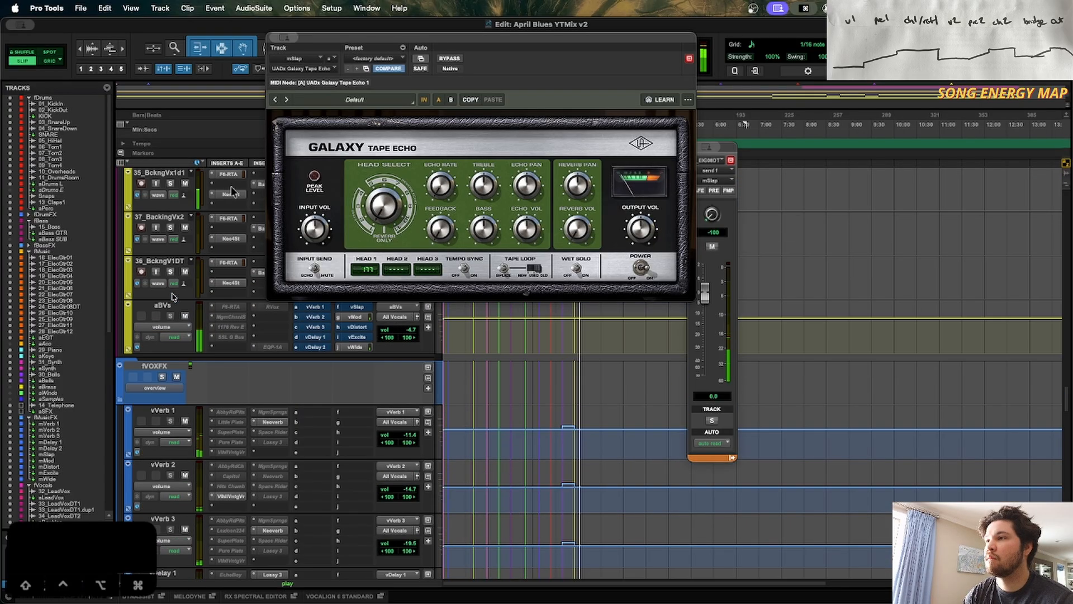
scroll(233, 192, down, 12)
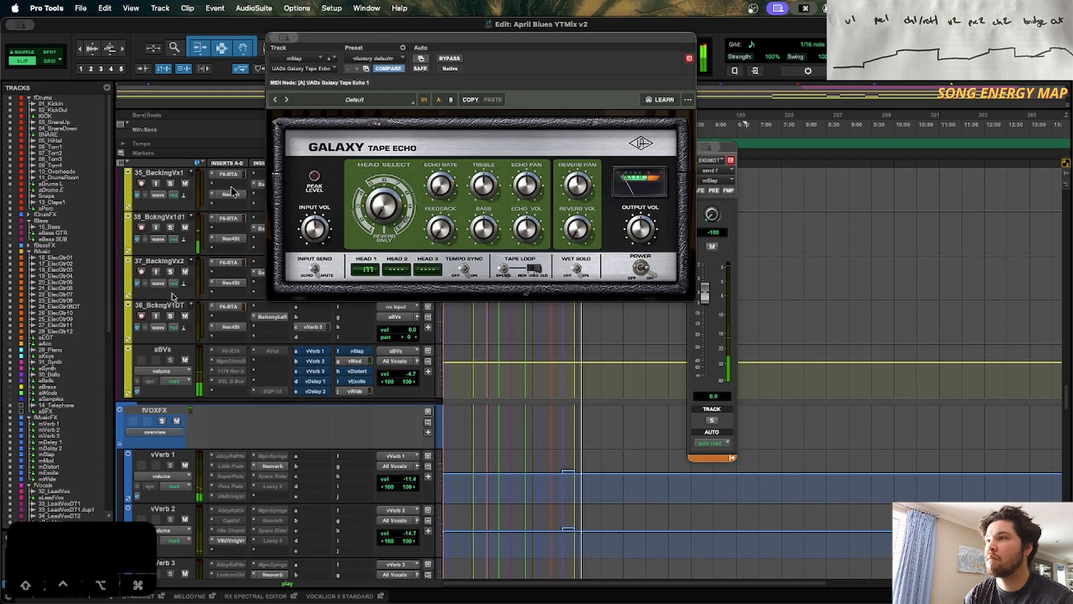
scroll(233, 192, up, 4)
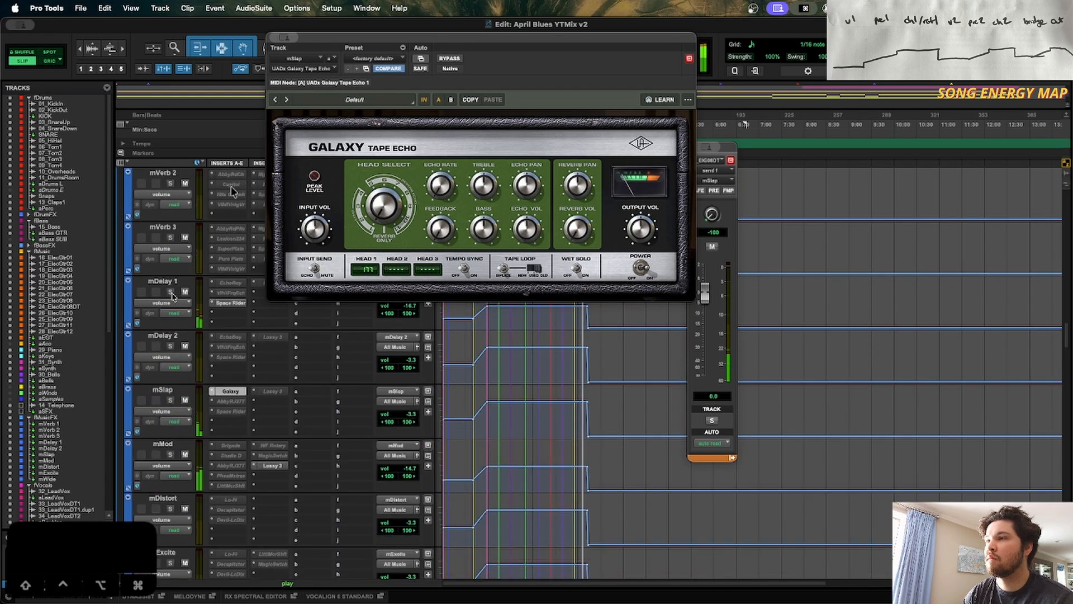
key(t)
key(t)
key(r)
key(r)
drag(344, 46, 290, 317)
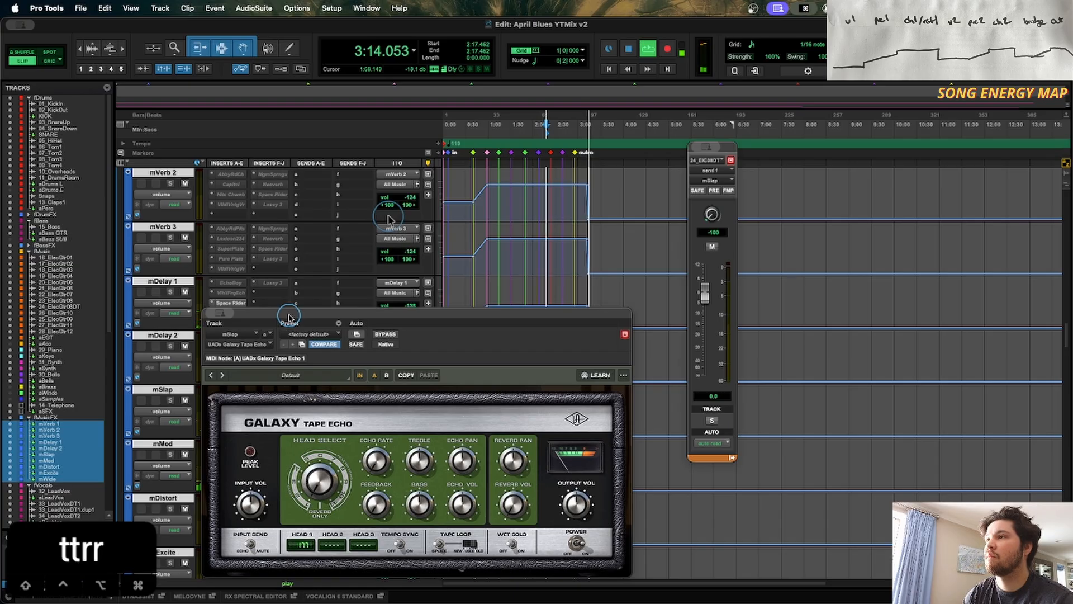
drag(288, 317, 297, 316)
key(space)
drag(484, 323, 583, 121)
Step: Deselect aVerb and disable the Music FX group in the groups list, leaving the other groups enabled
scroll(355, 457, down, 10)
scroll(355, 457, down, 10)
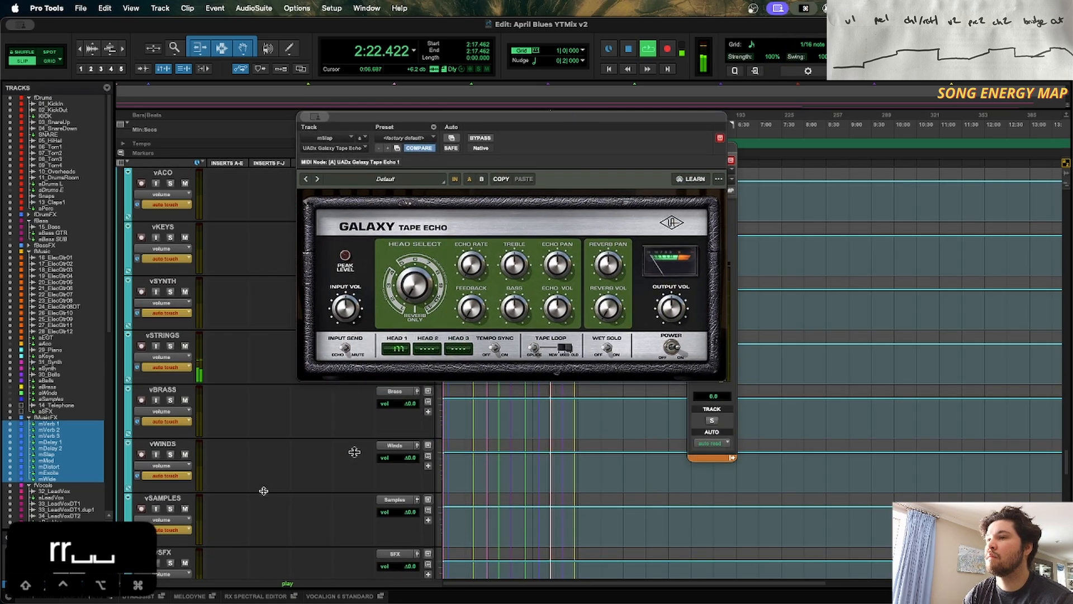
scroll(78, 439, down, 2)
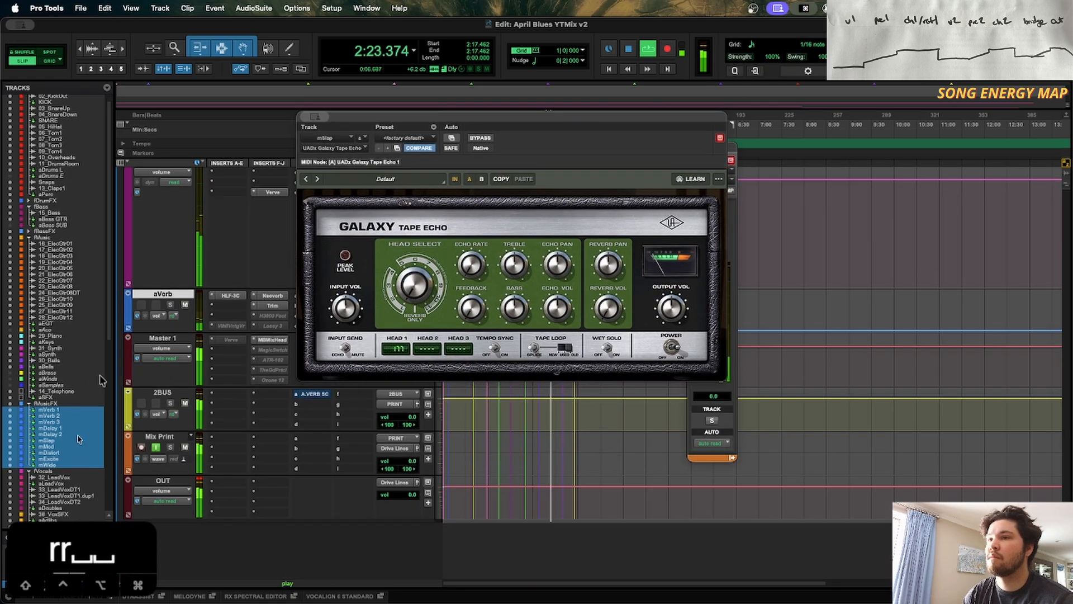
click(168, 295)
drag(86, 553, 247, 544)
scroll(106, 554, down, 5)
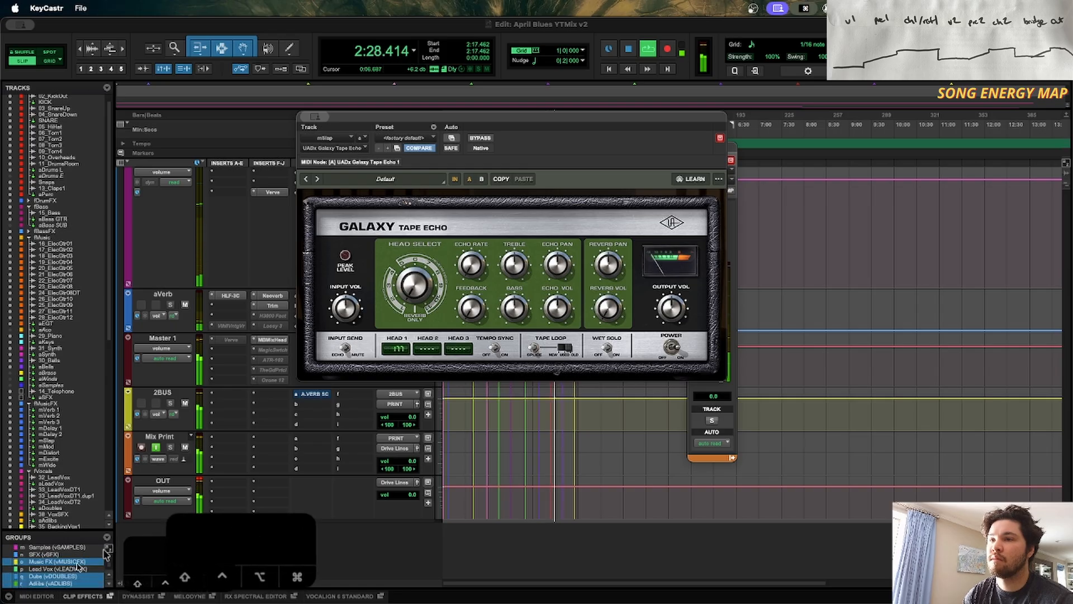
click(100, 559)
scroll(96, 563, down, 1)
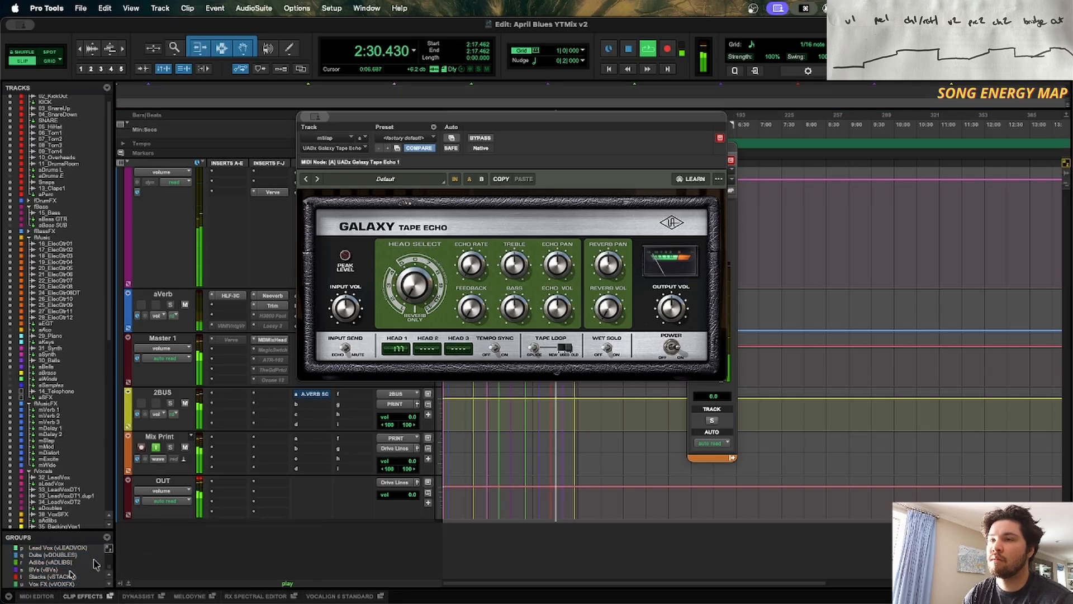
scroll(89, 562, up, 5)
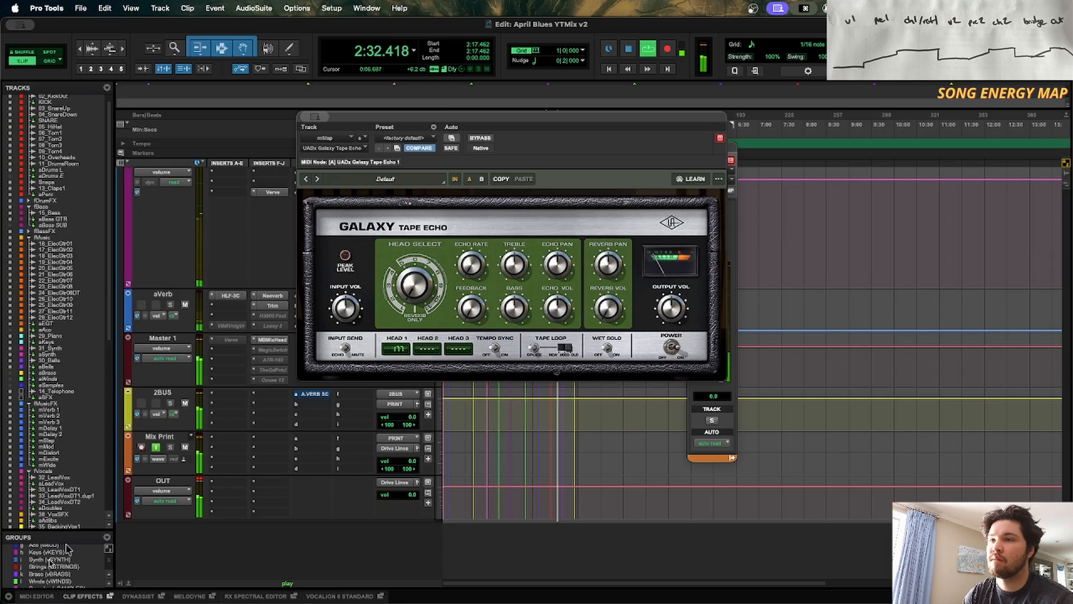
scroll(66, 549, down, 5)
click(63, 559)
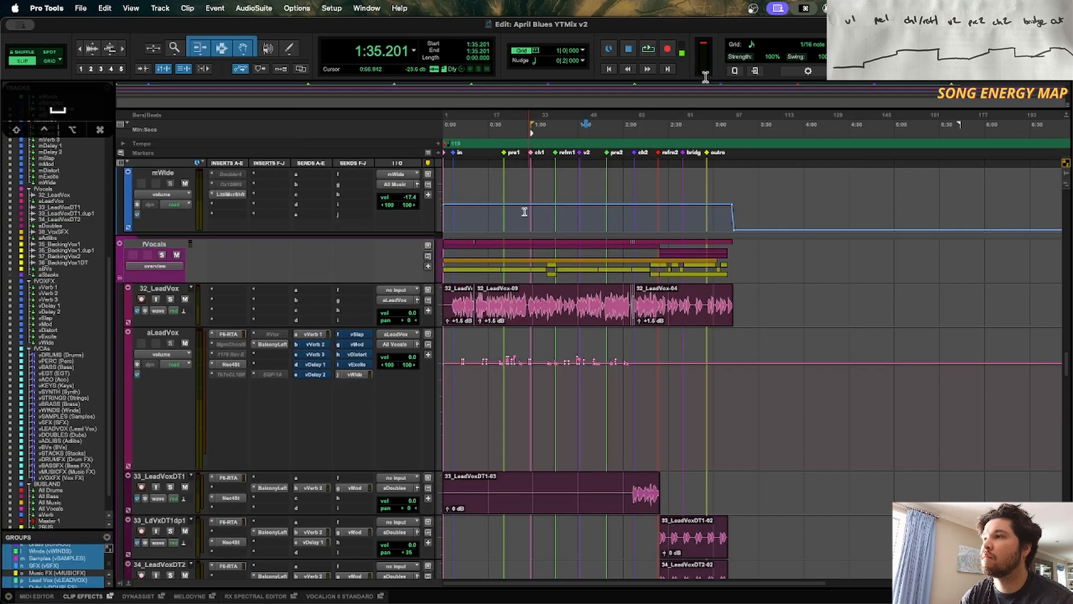
Step: Play verse 2 from about 1:35.2 and examine the levels and volume automation of the music FX tracks
key(space)
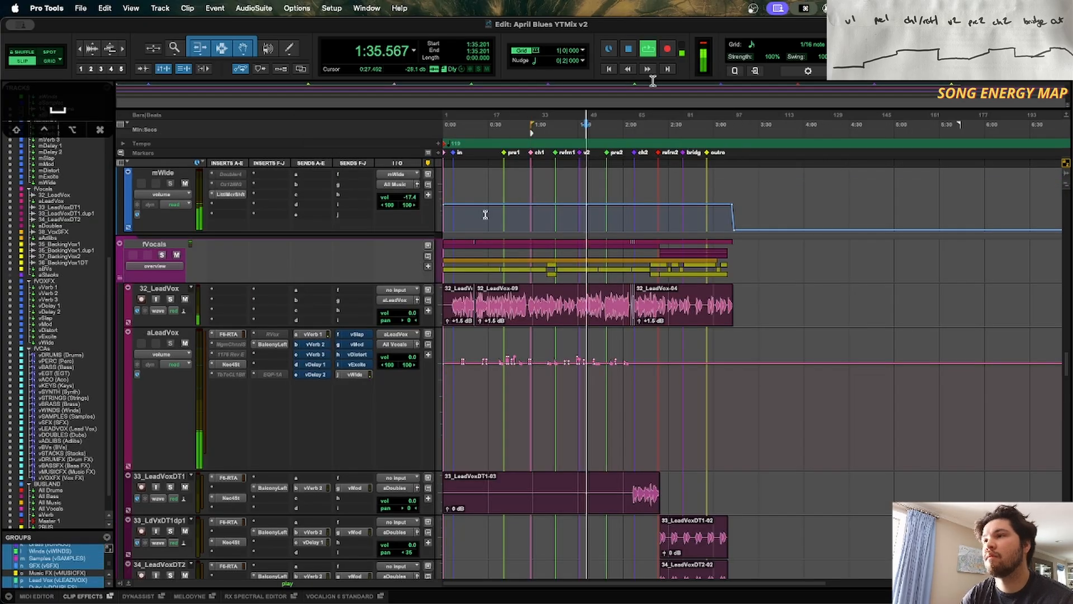
scroll(484, 211, up, 10)
scroll(741, 263, down, 3)
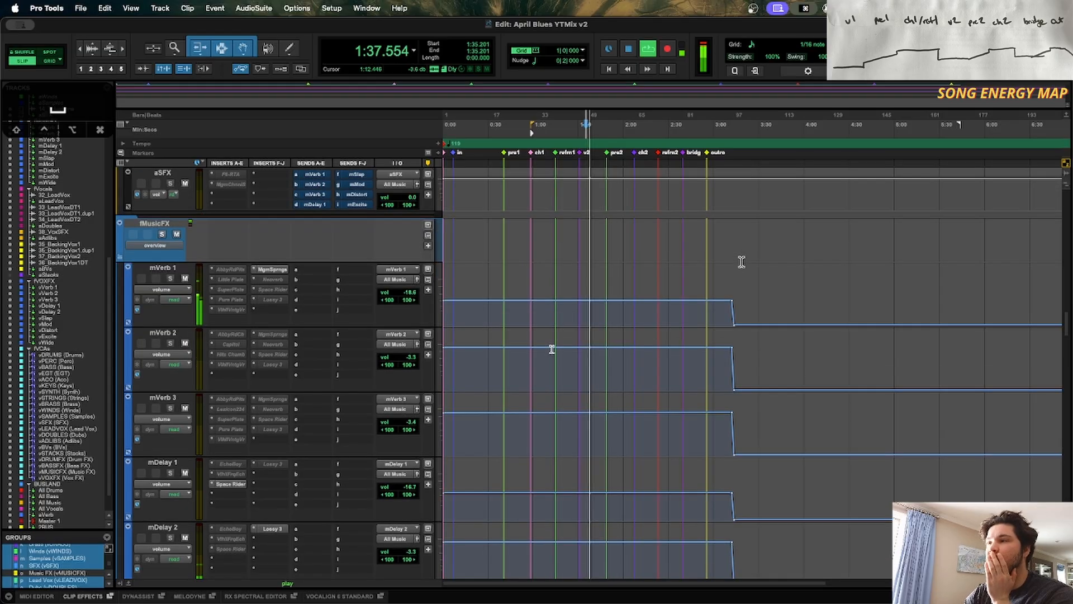
scroll(741, 263, down, 6)
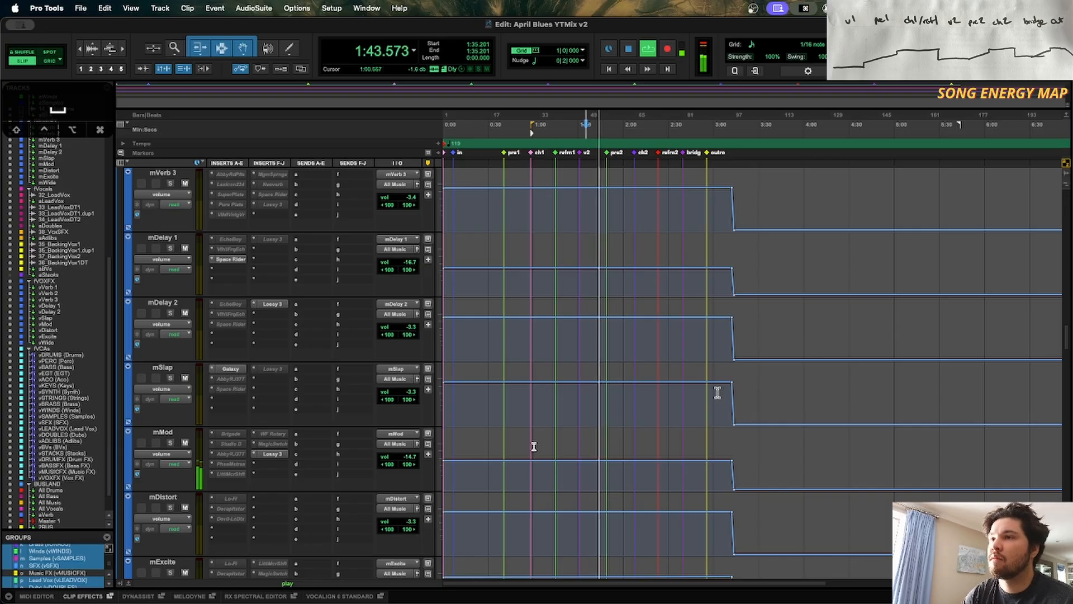
scroll(534, 446, up, 3)
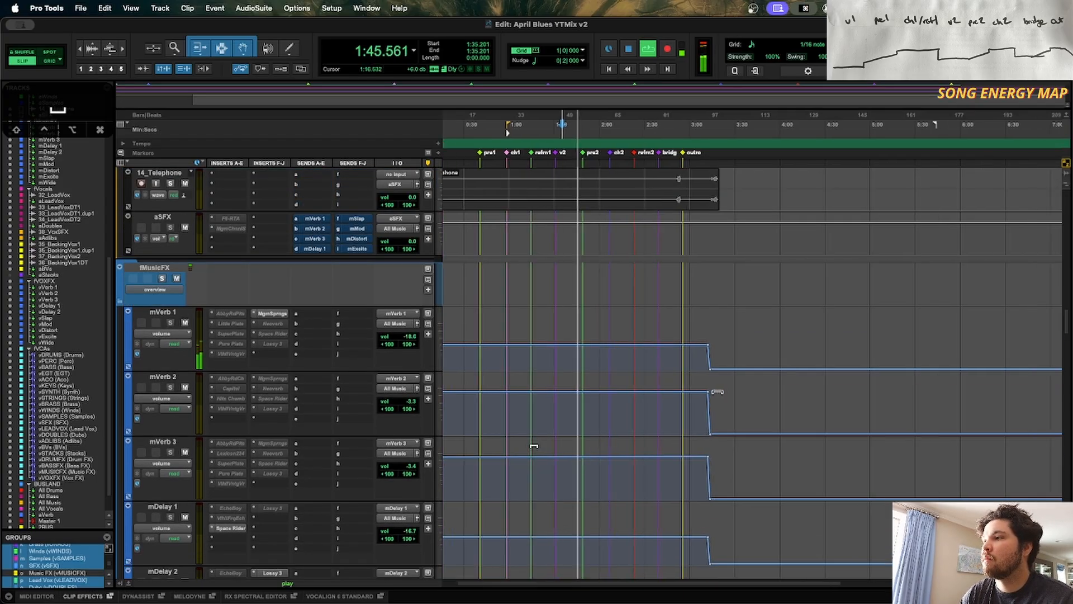
scroll(534, 446, right, 1)
scroll(533, 446, up, 3)
scroll(559, 442, up, 3)
scroll(439, 430, down, 5)
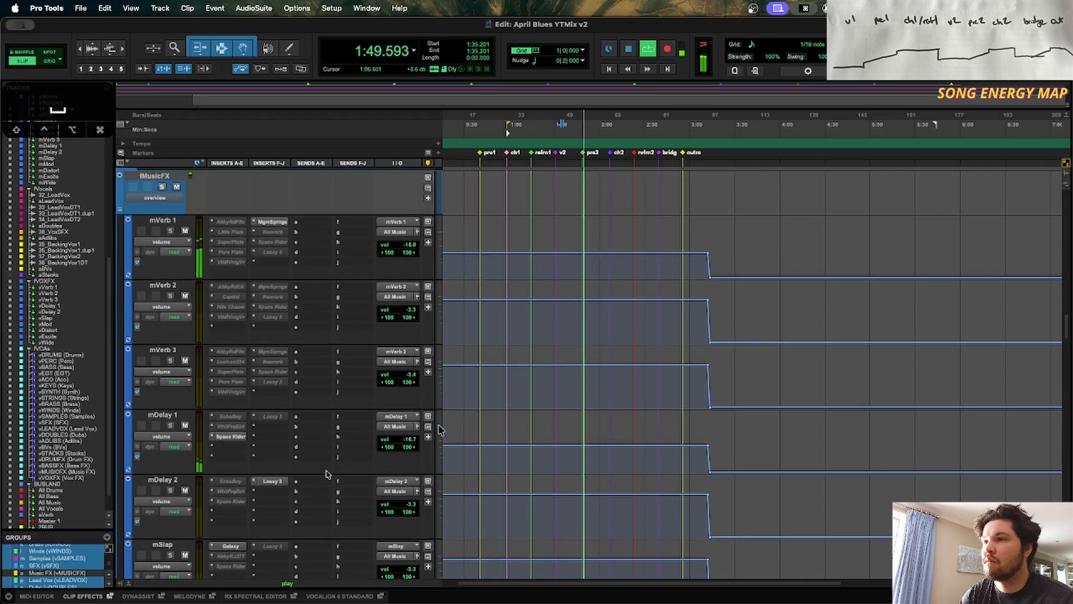
Step: Open the Galaxy Tape Echo on mSlap, audition it from about 2:32, and close the plugin window
scroll(313, 447, down, 2)
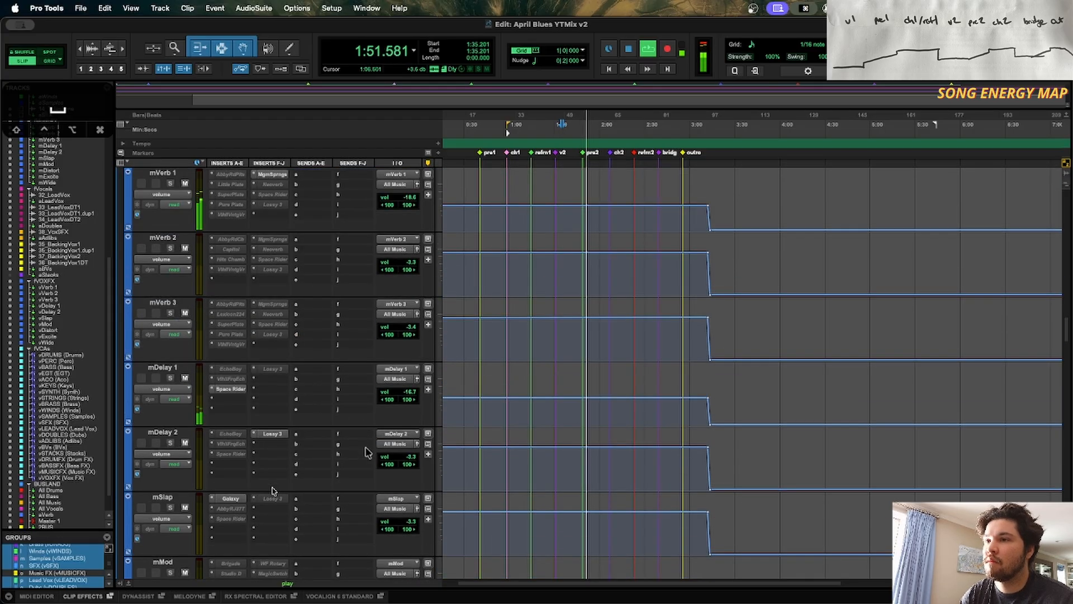
click(235, 498)
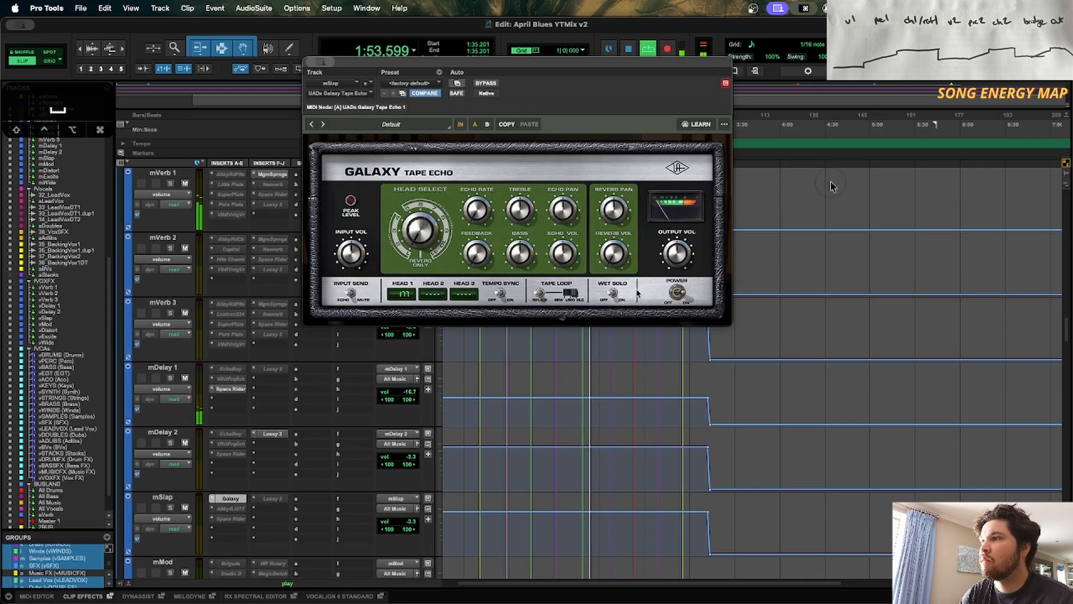
click(648, 475)
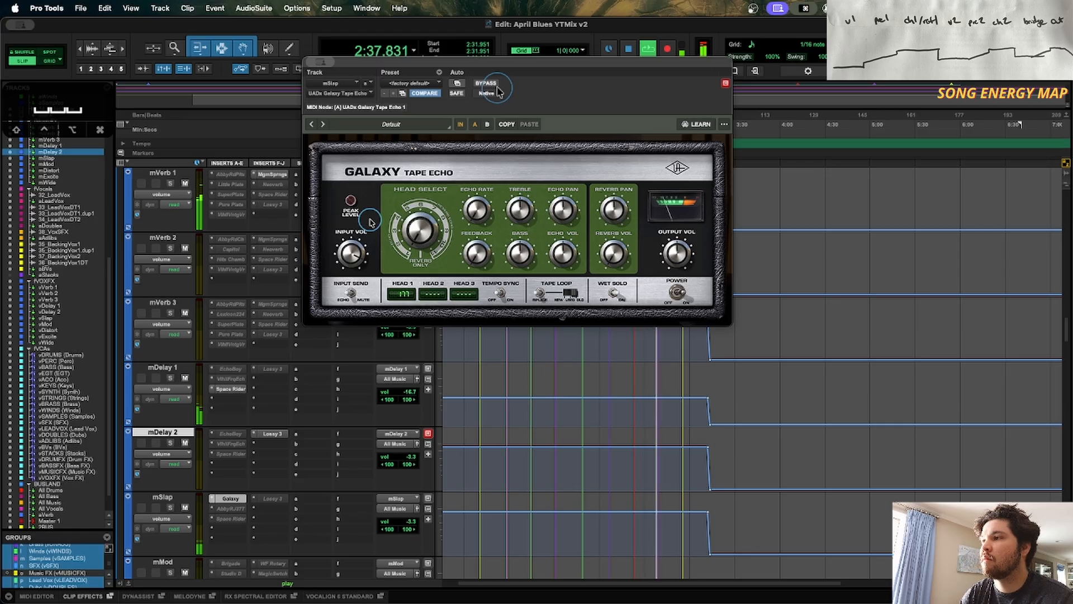
click(231, 498)
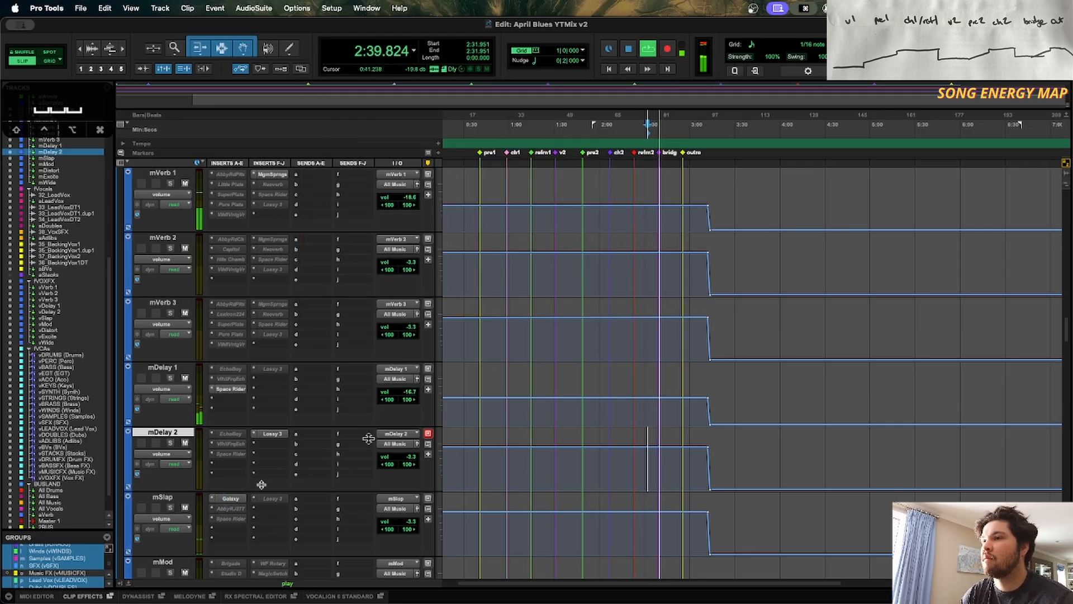
Step: Stop playback, return to the electric guitar tracks, and play from memory location 2 at the song's intro
scroll(631, 383, up, 10)
key(space)
key(Return)
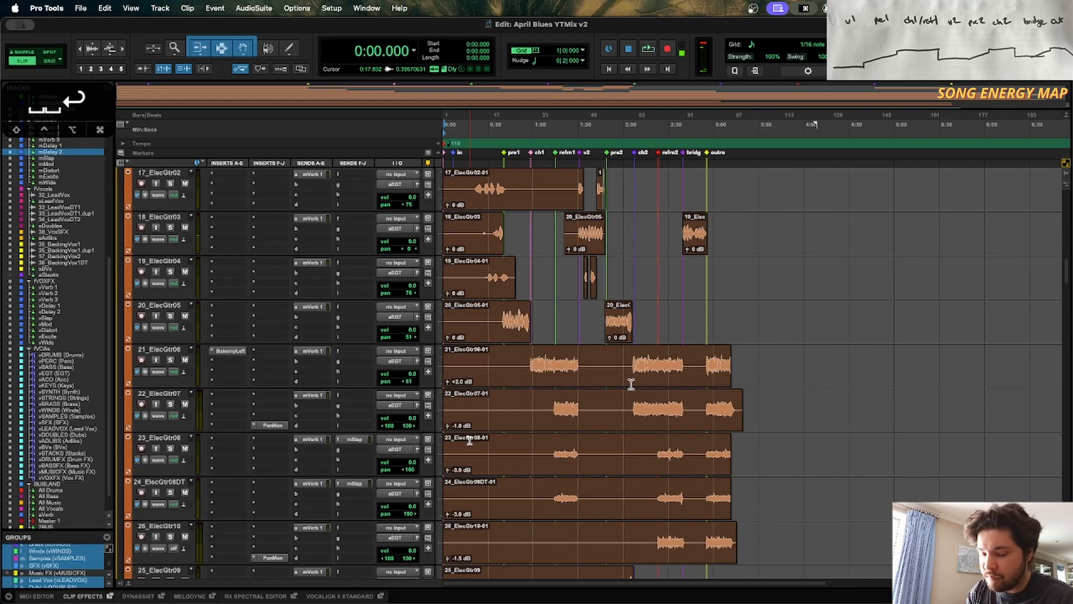
key(period)
key(2)
key(period)
key(space)
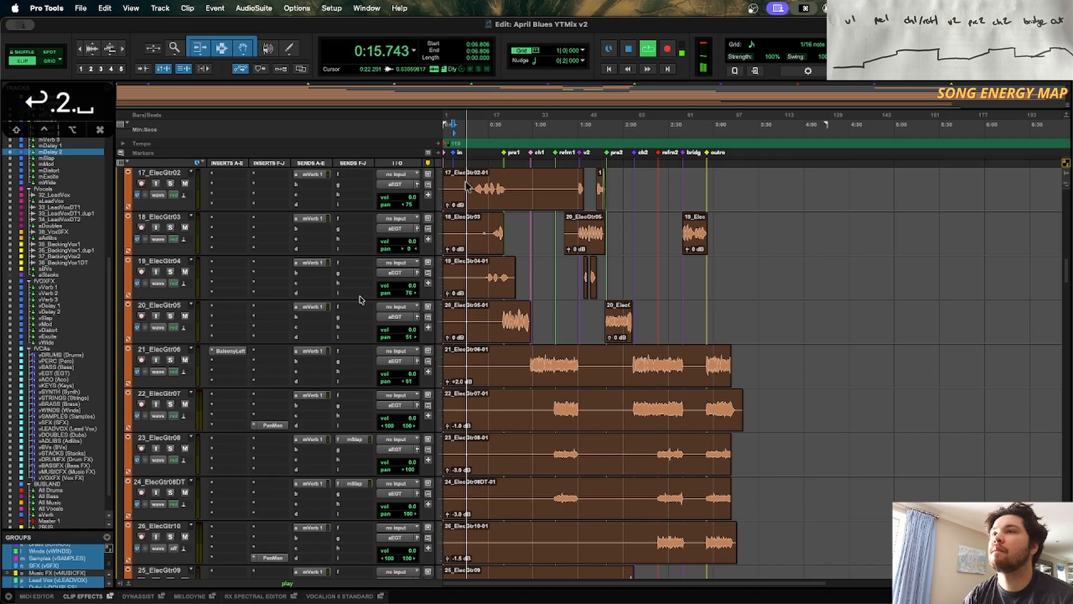
Step: Set band 3 of the F6-RTA on aKeys to about -1.4 dB at 273 Hz and close the plugin
scroll(549, 385, down, 6)
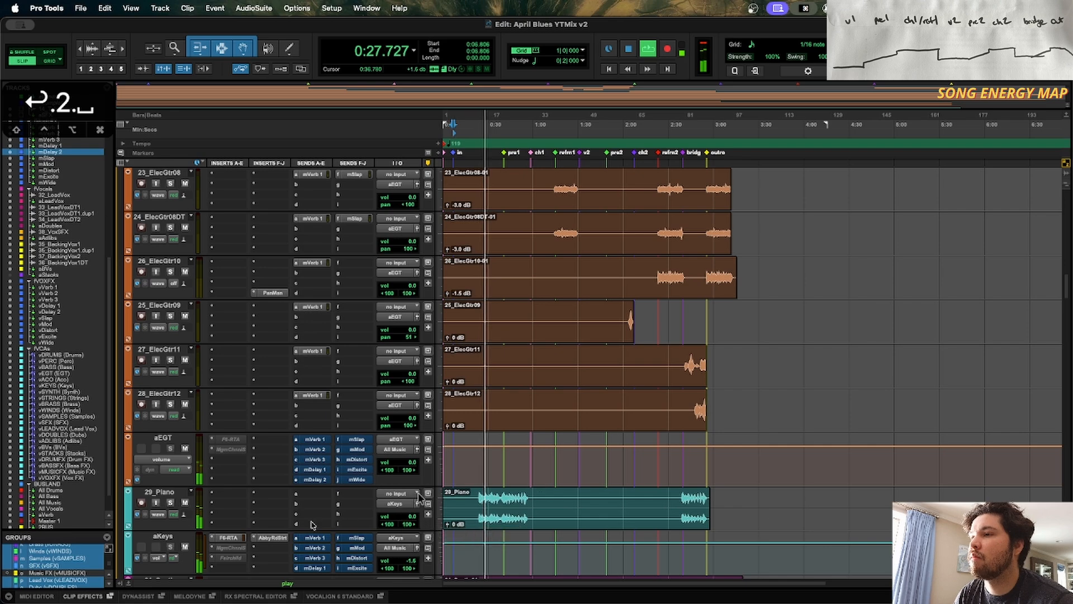
scroll(399, 503, down, 2)
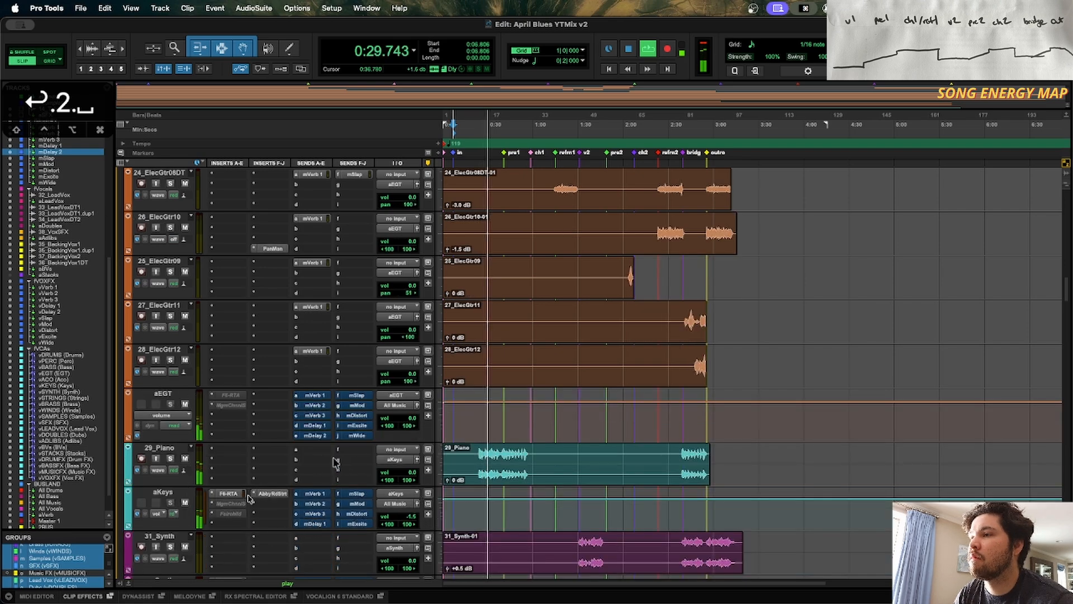
click(228, 494)
drag(491, 237, 485, 241)
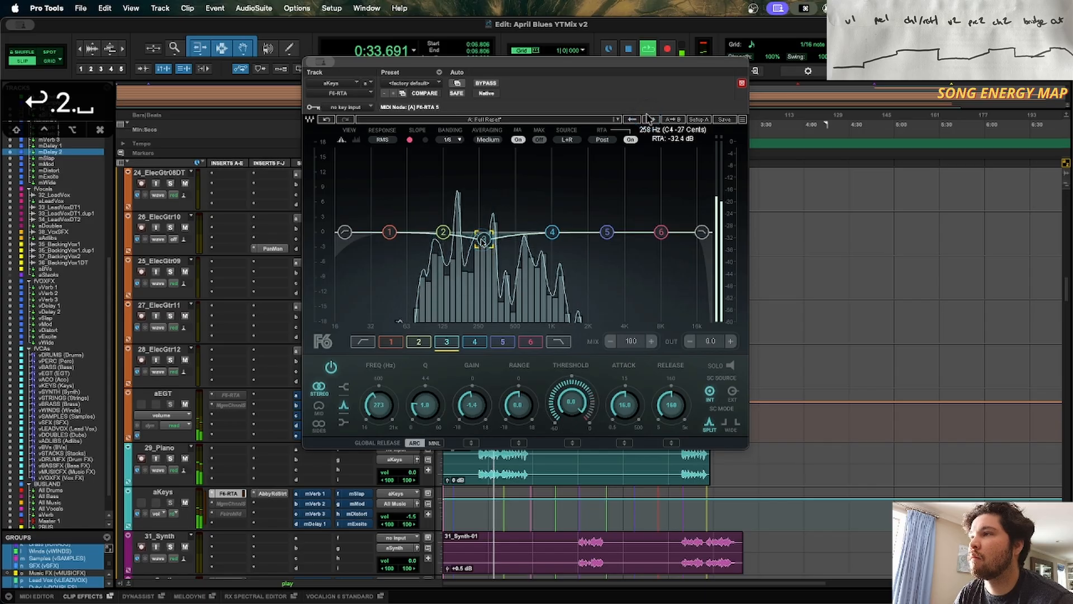
click(228, 493)
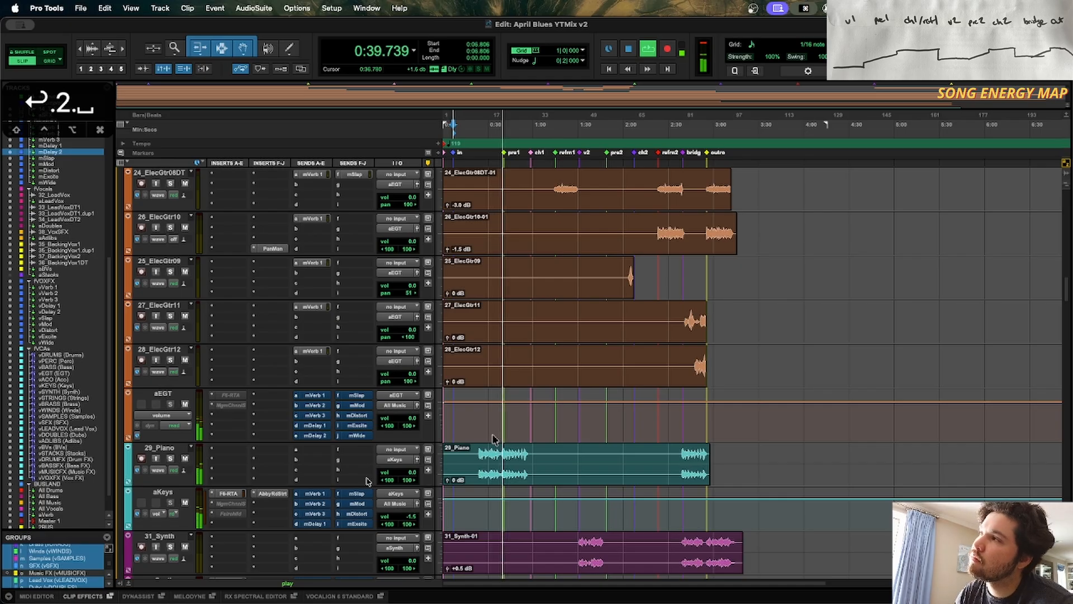
Step: Solo 20_ElecGtr05 during pre-chorus 1 and select its first clip
scroll(493, 440, up, 4)
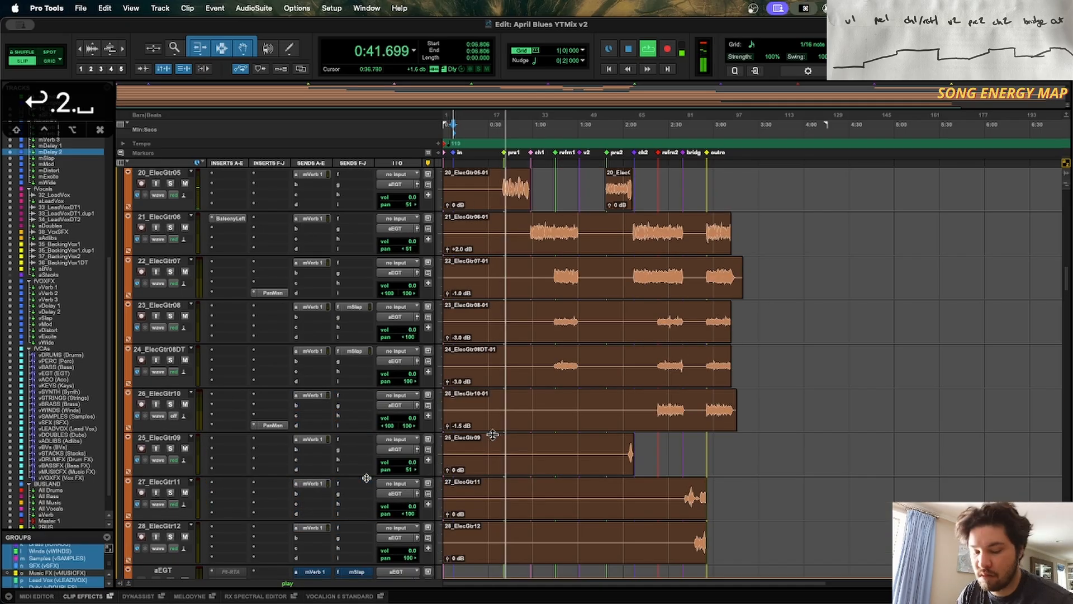
scroll(492, 435, up, 3)
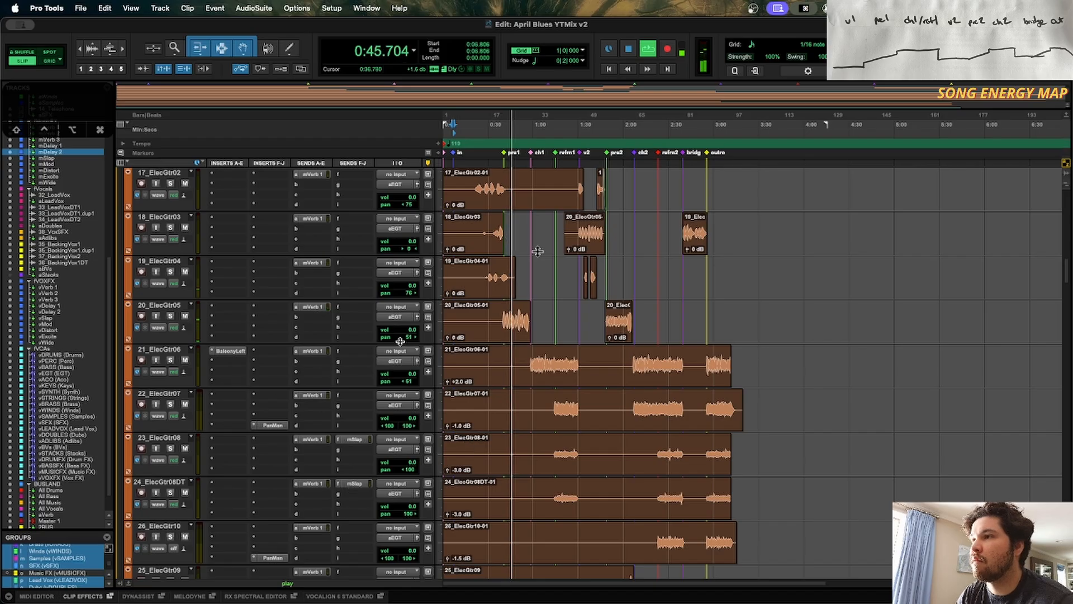
click(170, 315)
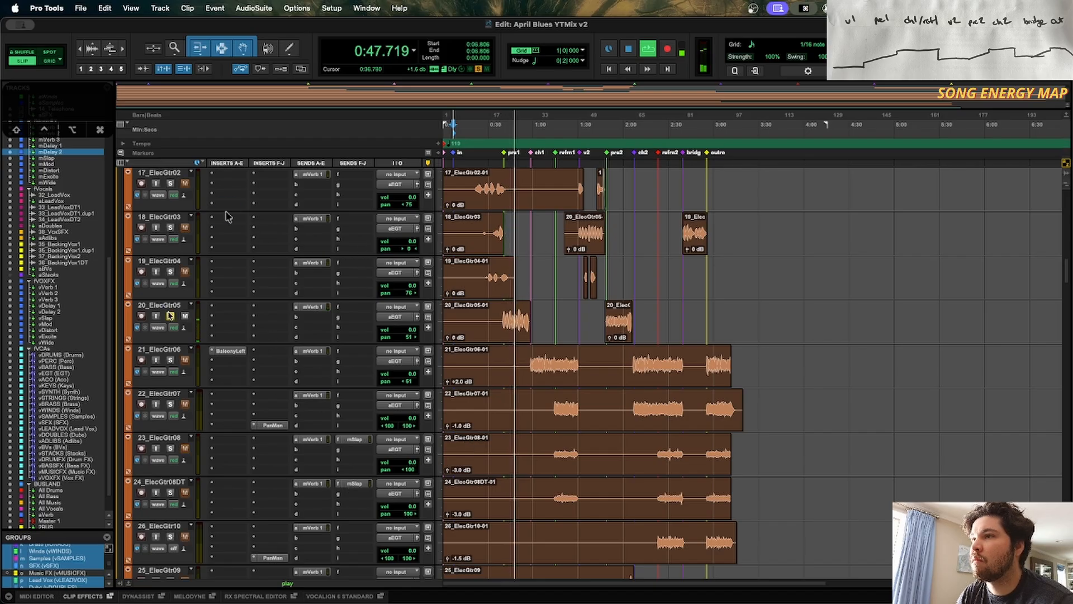
scroll(729, 332, down, 1)
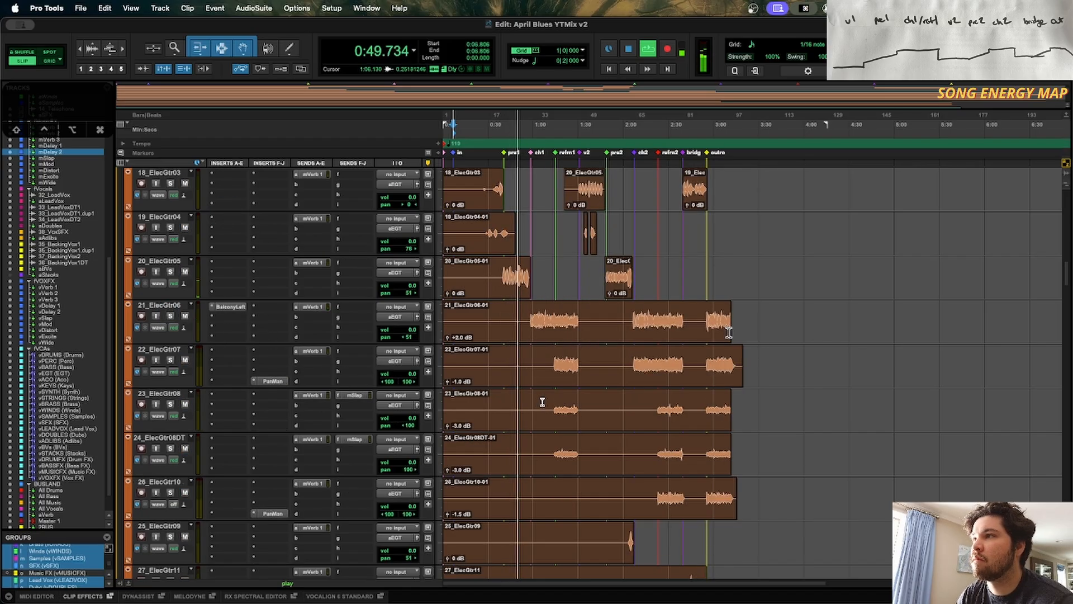
click(503, 287)
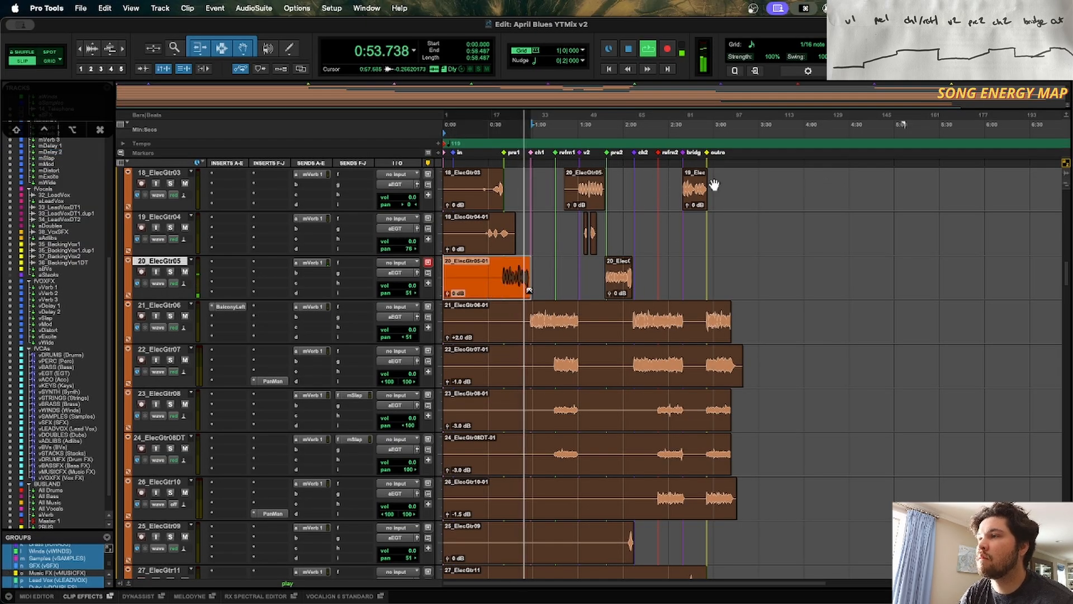
Step: Place the edit cursor on 21_ElecGtr06 at about 0:56.1, zoom in around it, and save the session
click(509, 335)
key(t)
key(t)
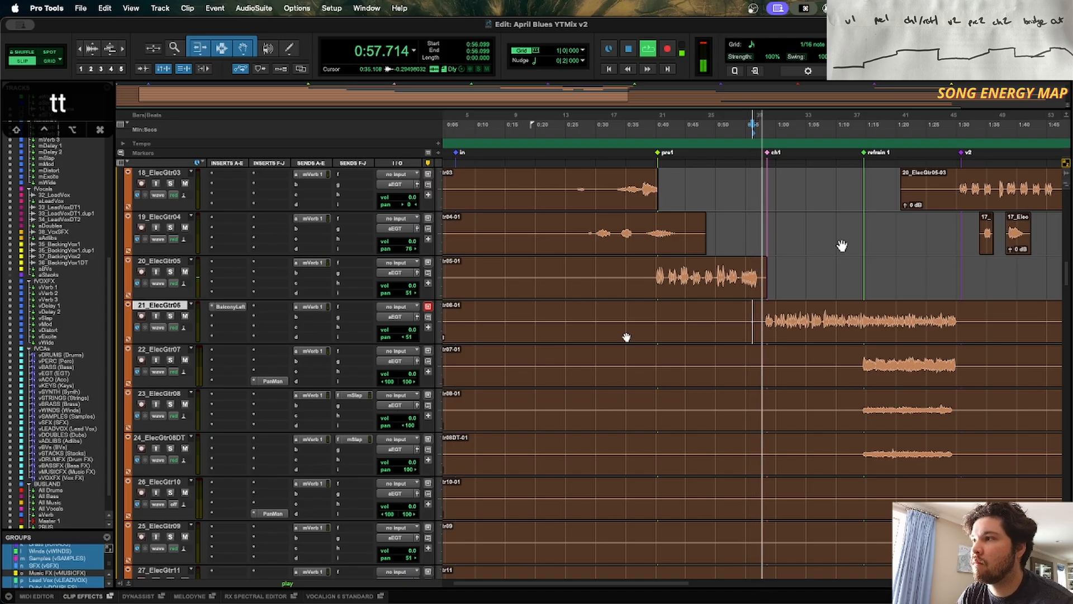
key(super+s)
Step: Look over the bass, electric guitar, keys and music FX tracks while chorus 1 and refrain 1 play
scroll(842, 245, up, 10)
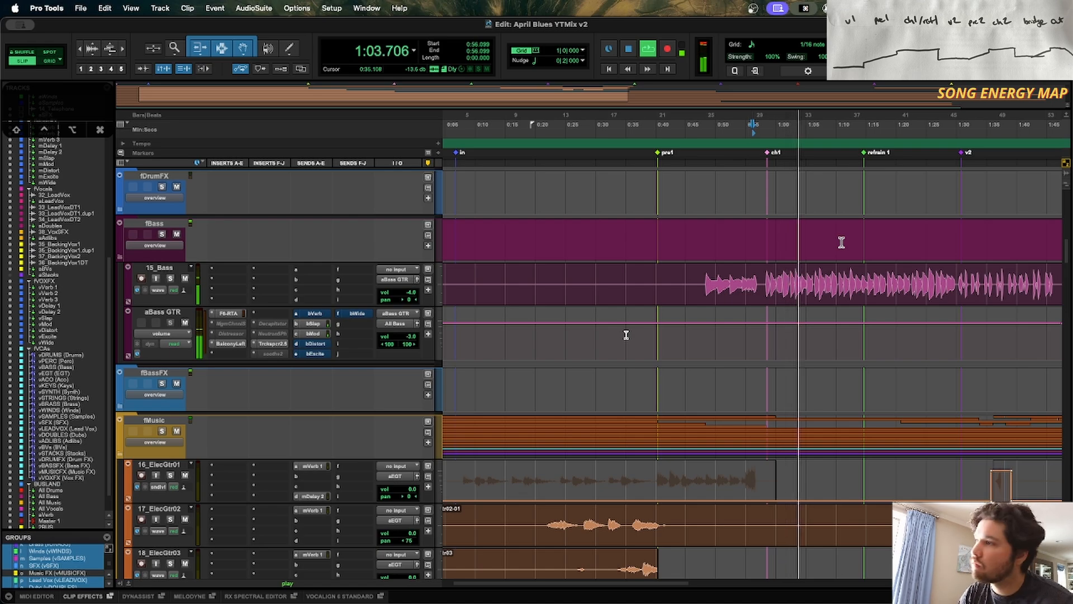
scroll(842, 244, down, 5)
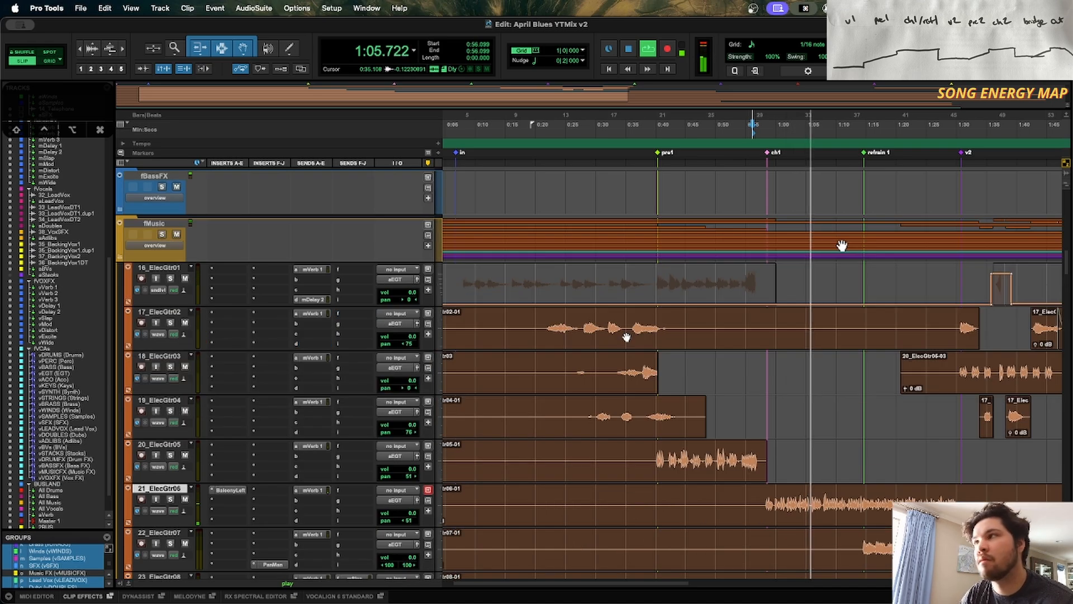
scroll(843, 244, down, 5)
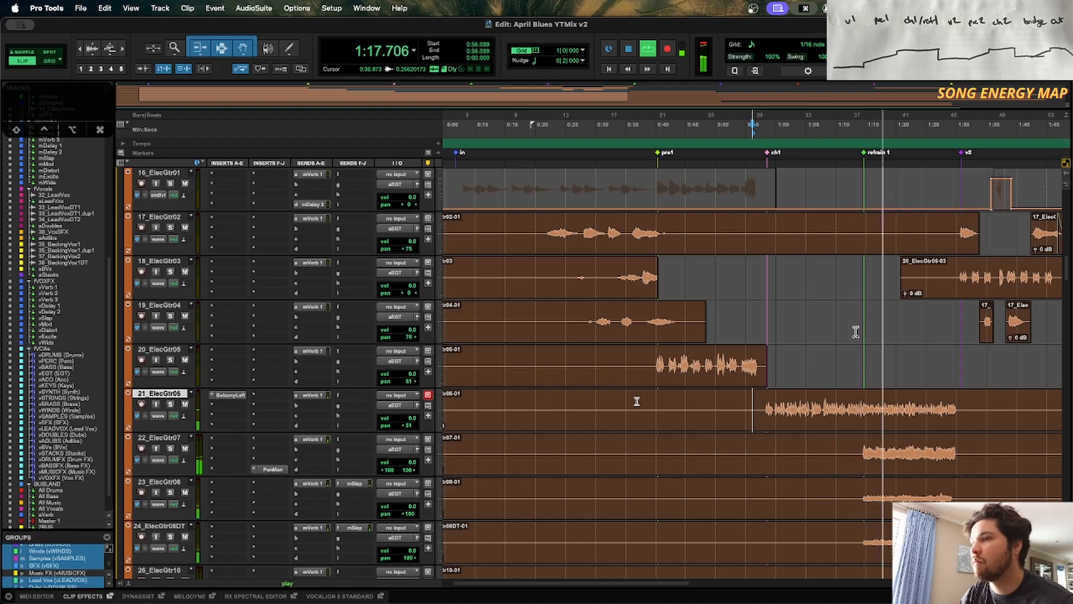
scroll(855, 331, down, 5)
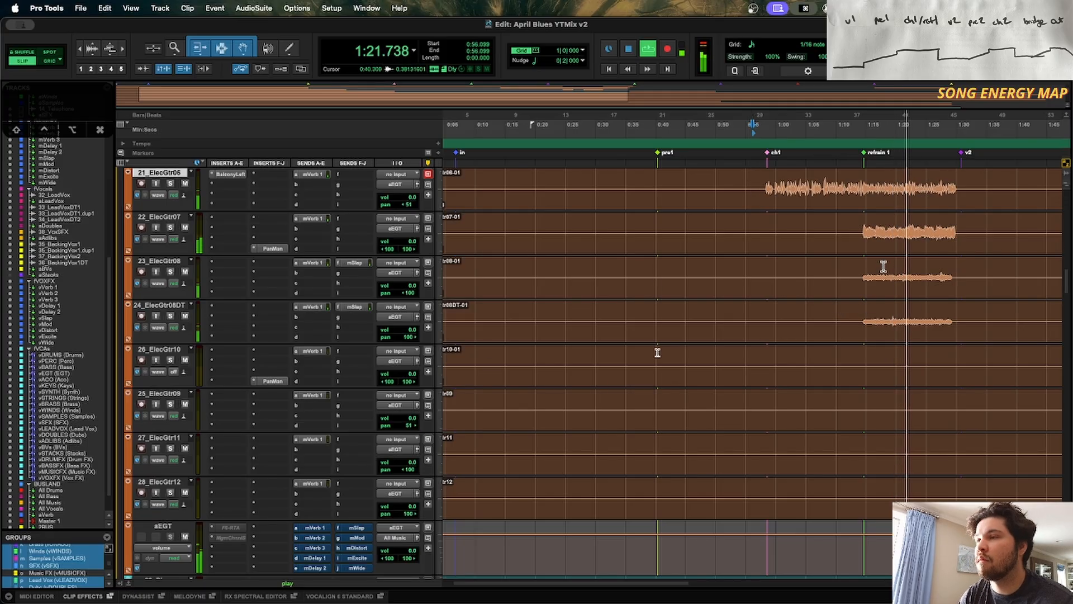
scroll(657, 352, down, 2)
scroll(657, 352, down, 8)
scroll(658, 352, up, 6)
scroll(657, 352, down, 12)
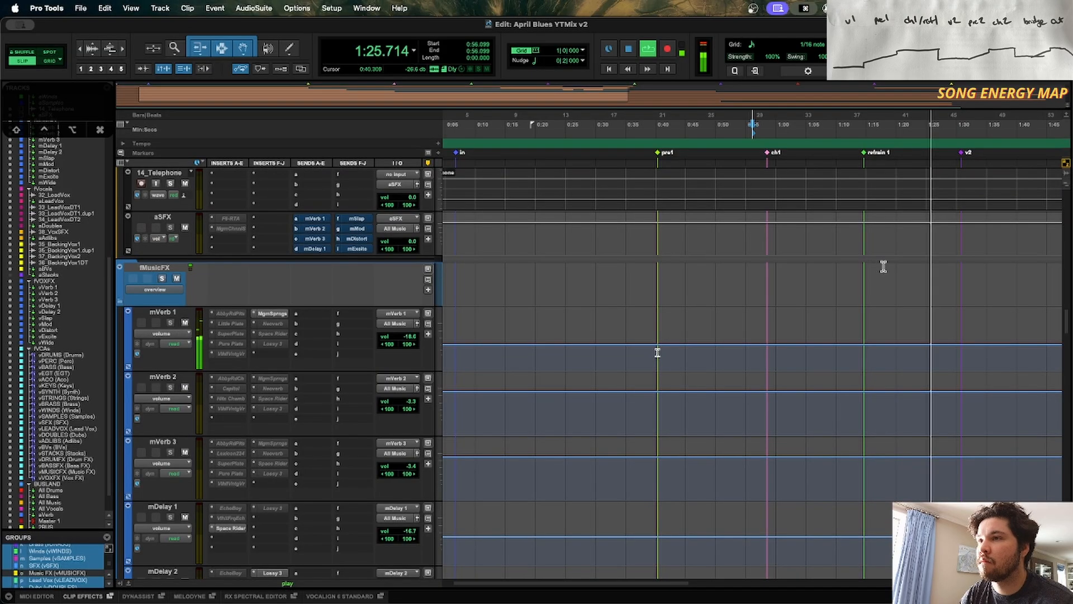
Step: Lower the mSlap volume to -4.3 dB and compare it muted and unmuted from refrain 1 at about 1:15
scroll(658, 352, down, 2)
scroll(657, 352, down, 2)
drag(591, 435, 586, 451)
click(865, 457)
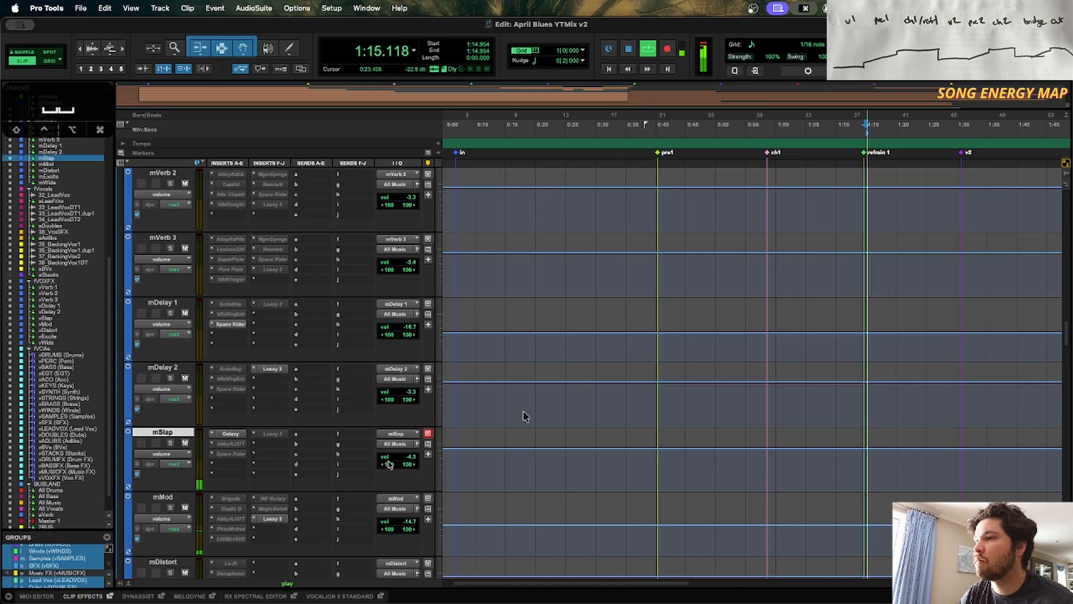
click(185, 442)
click(185, 443)
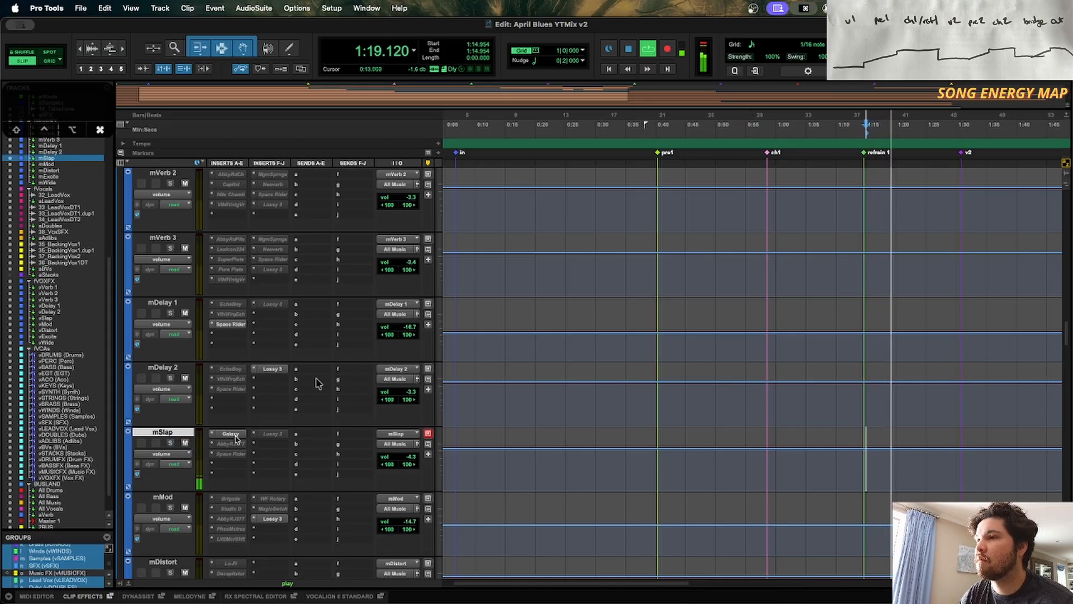
Step: Go back up to the electric guitar tracks and save the session
scroll(928, 312, up, 6)
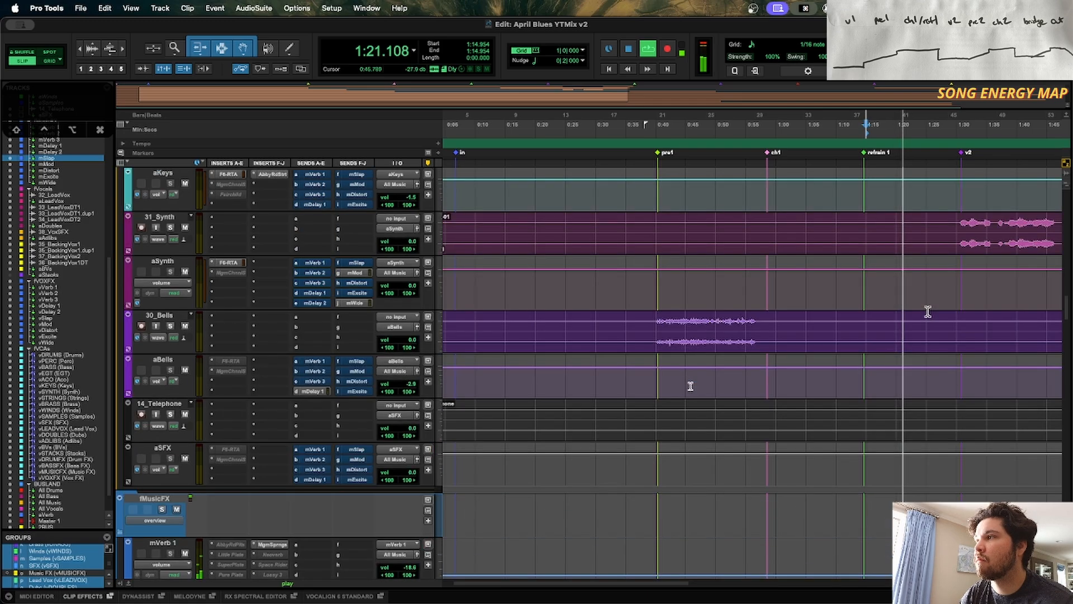
scroll(928, 312, up, 15)
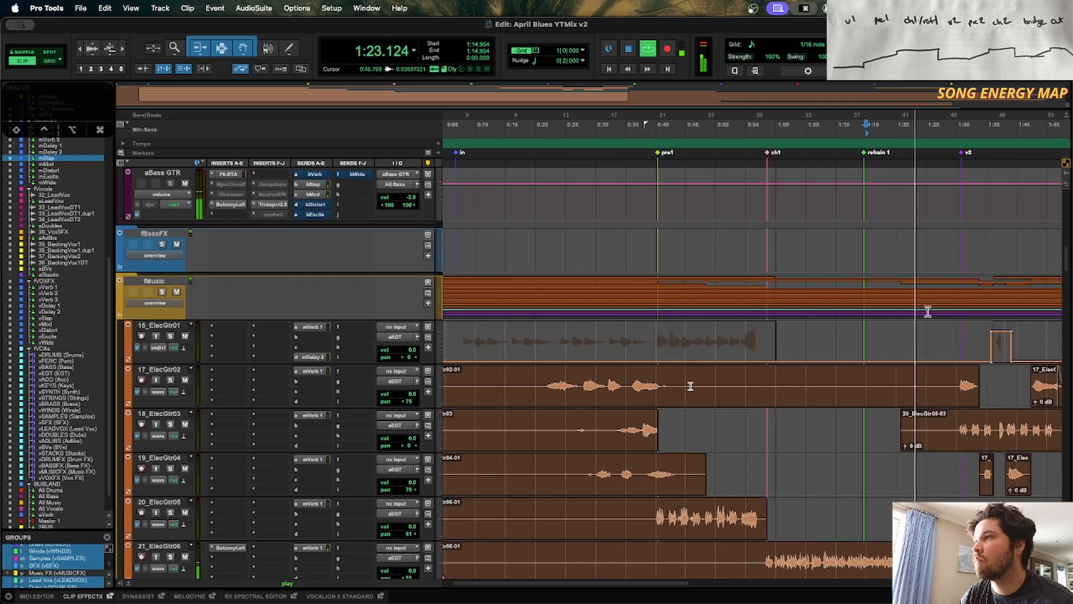
scroll(928, 312, up, 5)
key(super+s)
scroll(928, 313, down, 8)
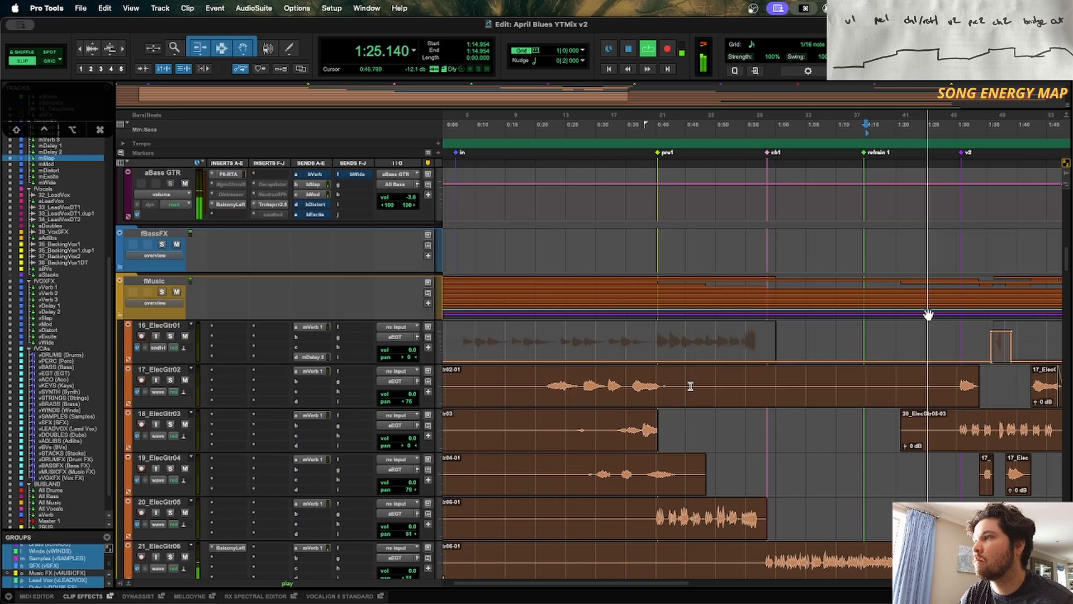
Step: Place the cursor on 21_ElecGtr06 at about 1:27.7, zoom in, and examine the guitar clips as verse 2 plays
key(r)
key(r)
click(576, 449)
scroll(772, 399, down, 2)
key(t)
key(t)
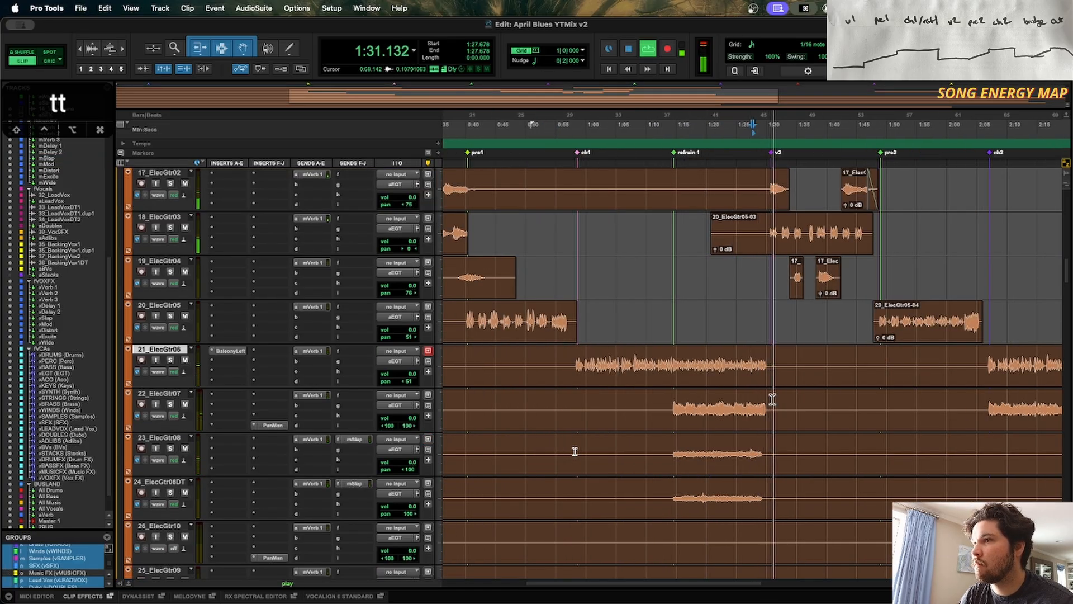
scroll(773, 399, up, 1)
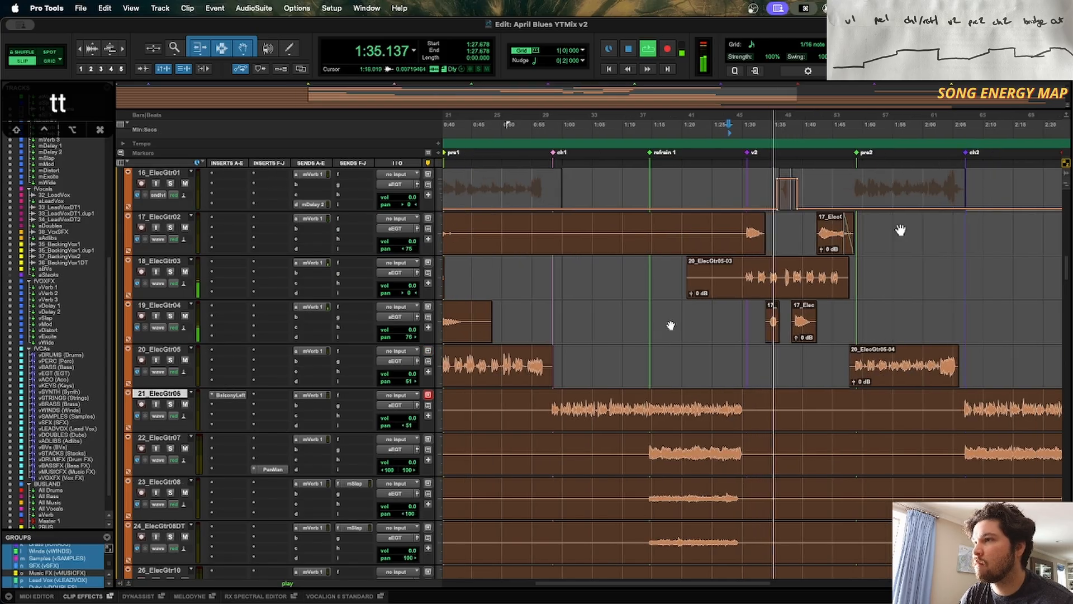
scroll(941, 224, up, 1)
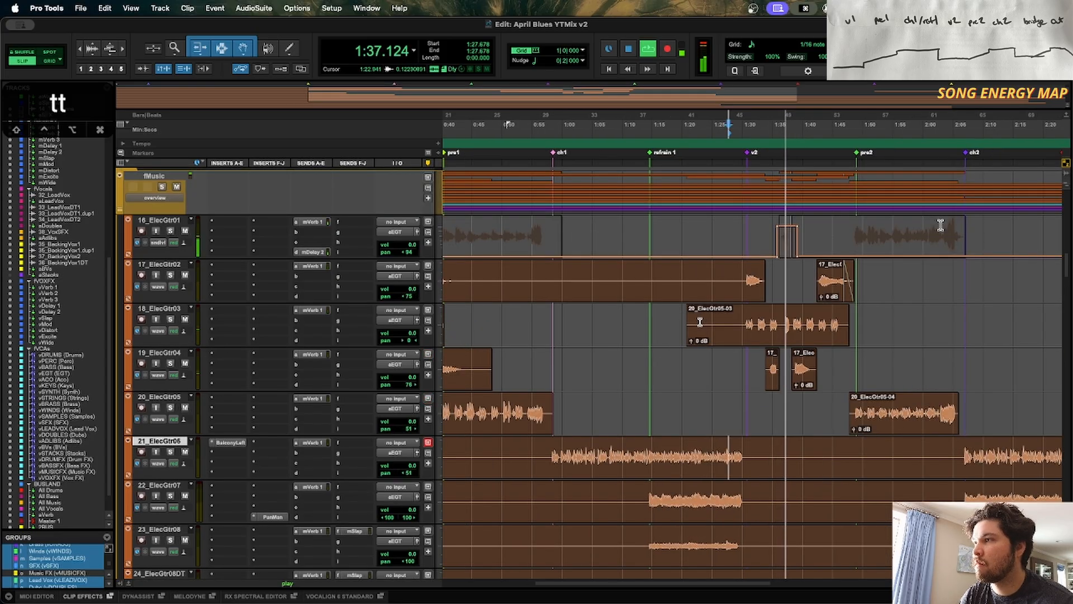
Step: Raise the clip gain of the verse 2 clip on 18_ElecGtr03 to +2.0 dB and deselect it
key(r)
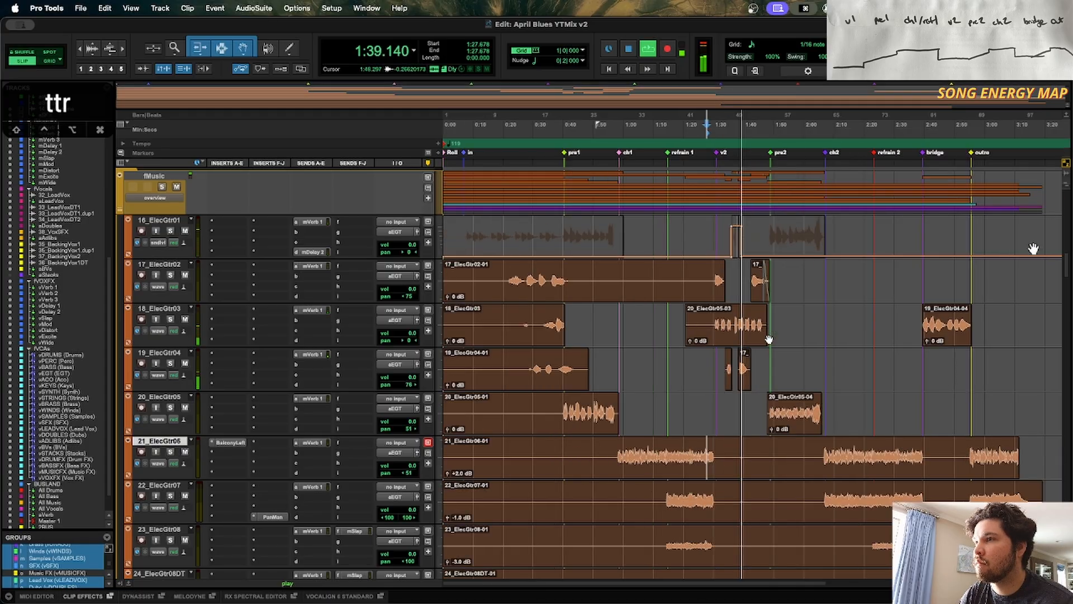
click(761, 338)
key(z)
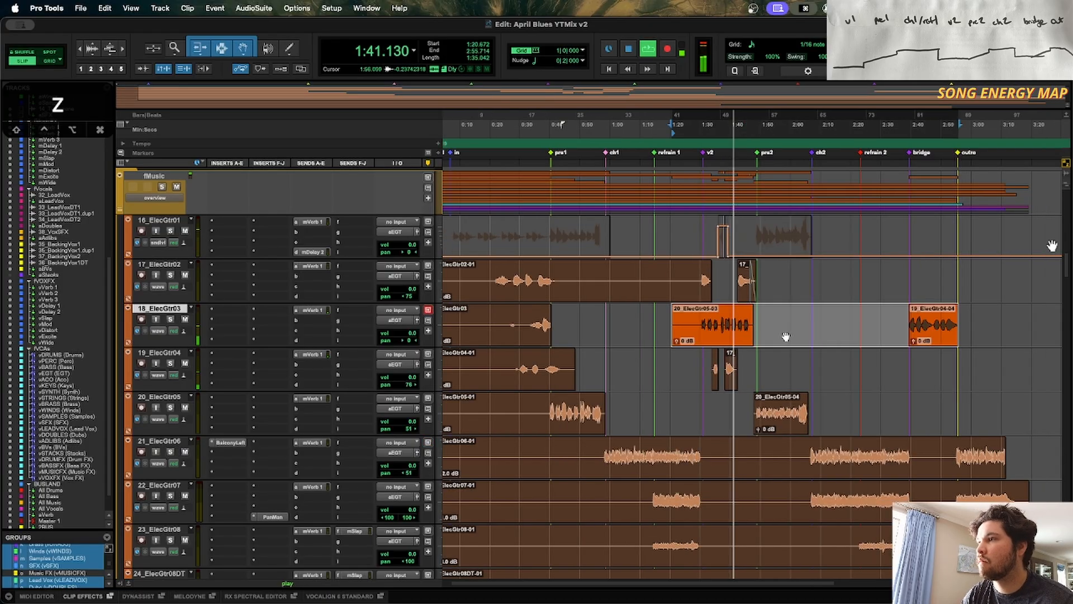
scroll(1022, 246, down, 1)
click(712, 284)
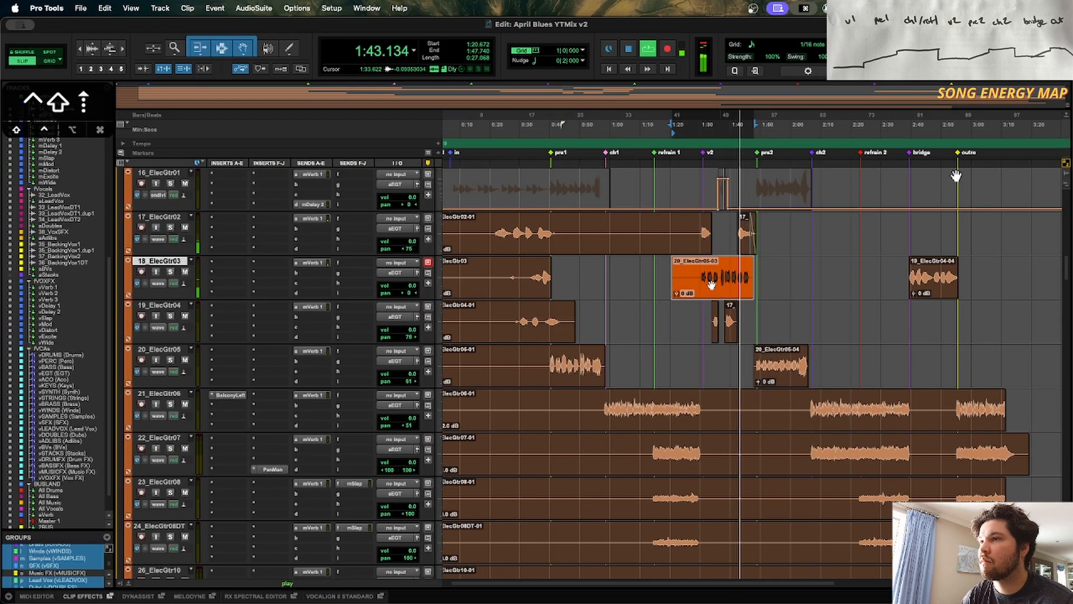
key(ctrl+shift+Up)
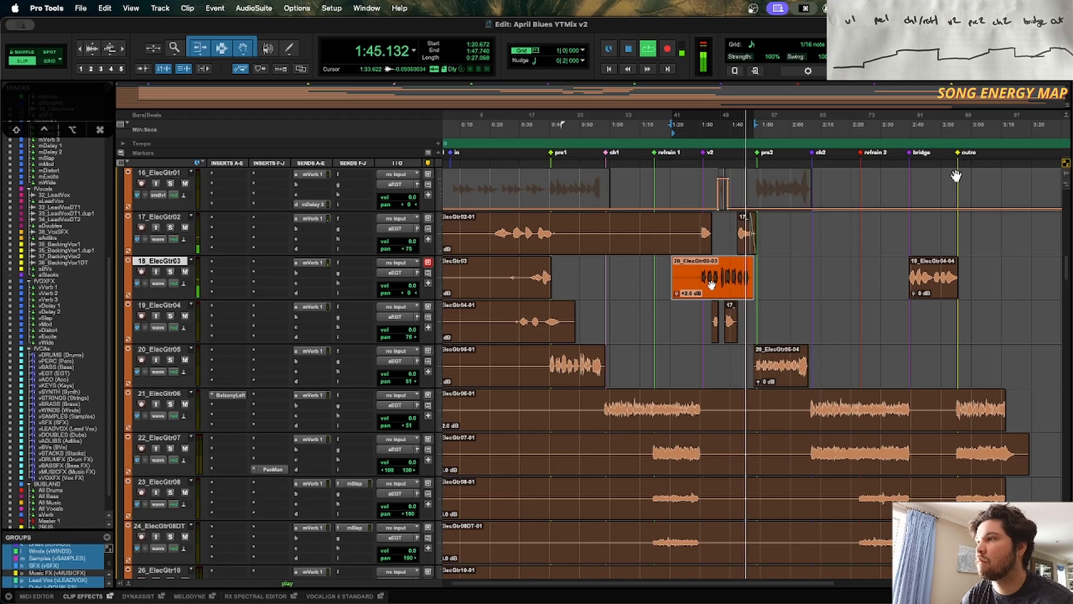
click(744, 311)
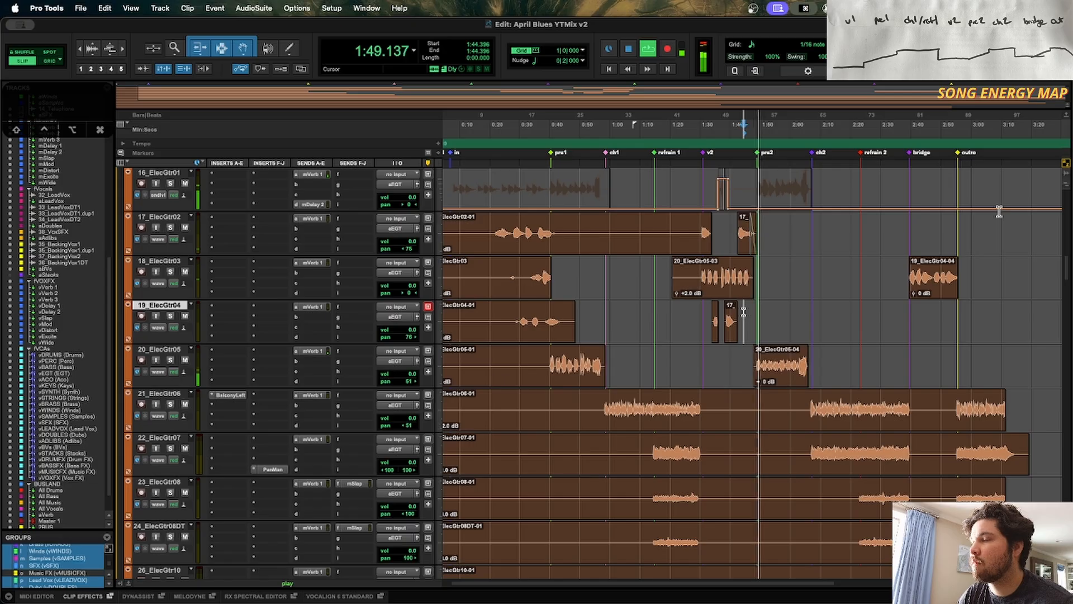
scroll(774, 328, down, 1)
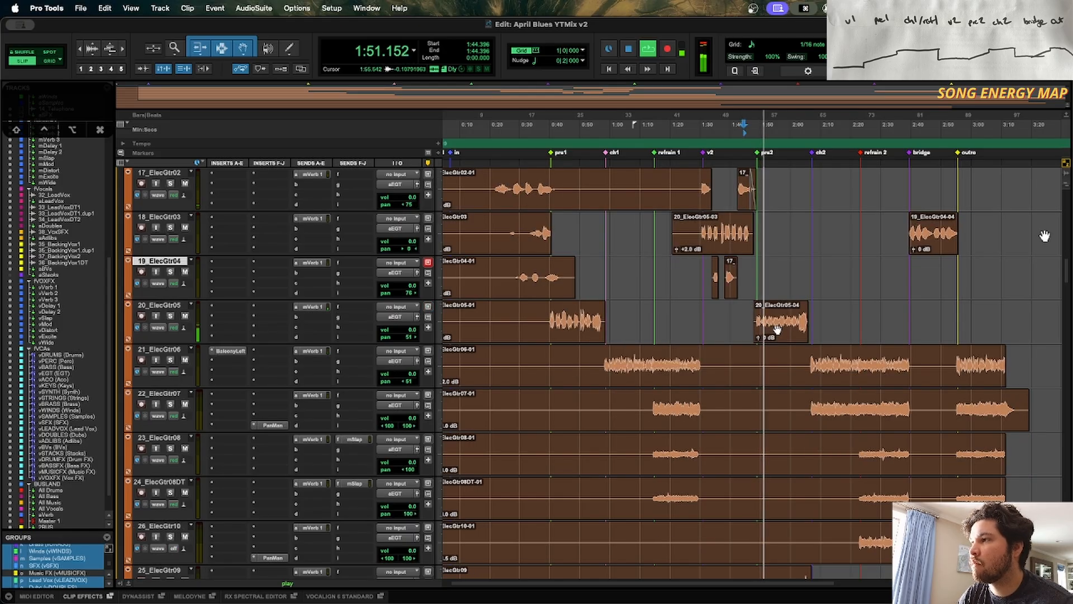
Step: Raise the clip gain of the pre2 clip on 20_ElecGtr05 to +1.5 dB and review the other guitar tracks
click(777, 328)
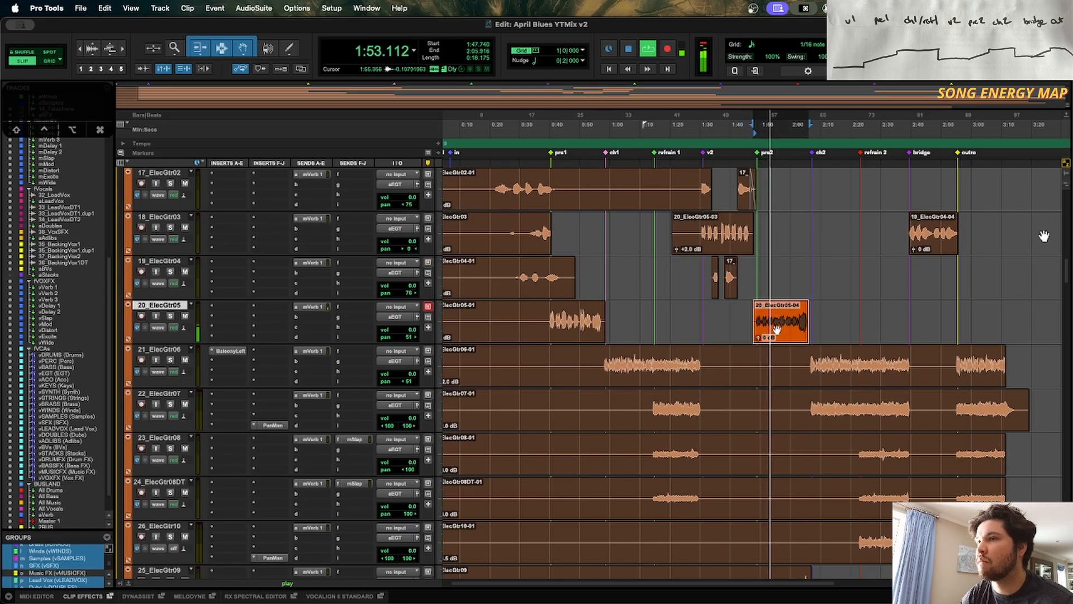
key(ctrl+shift+Up)
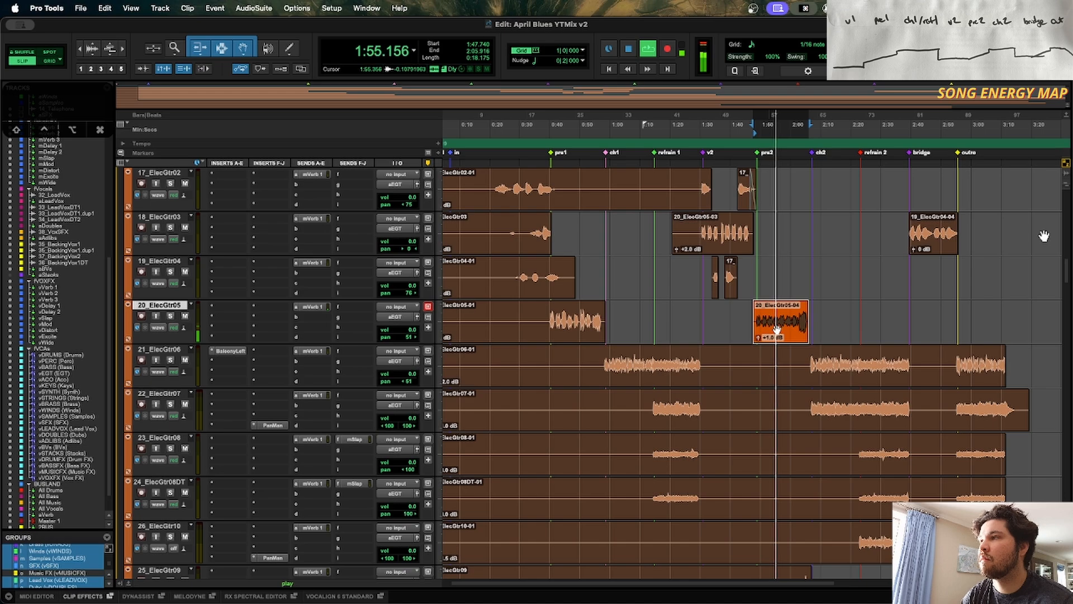
scroll(774, 330, down, 6)
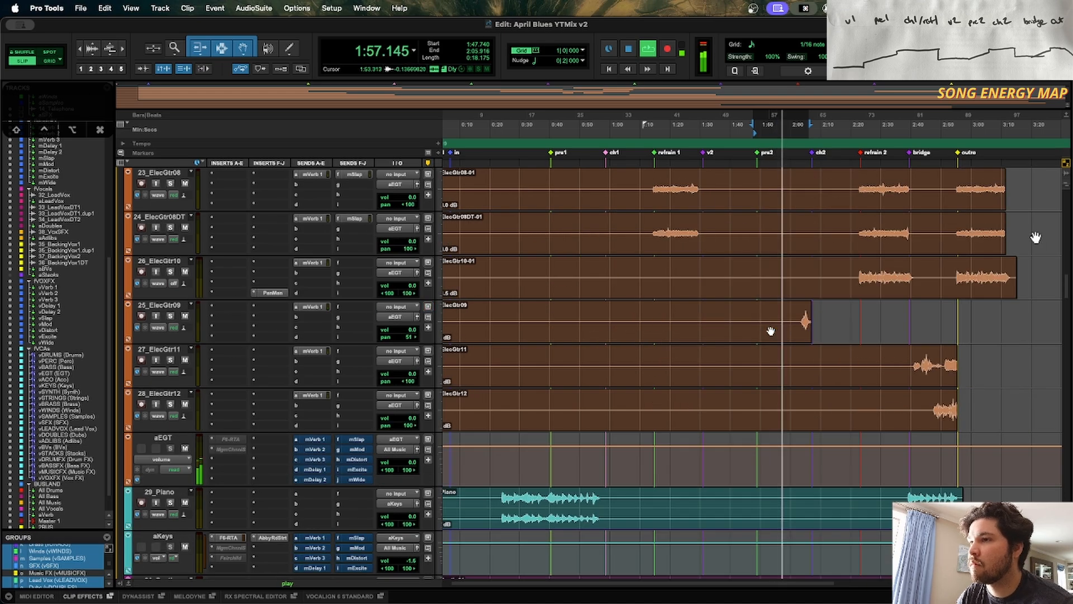
scroll(771, 331, up, 2)
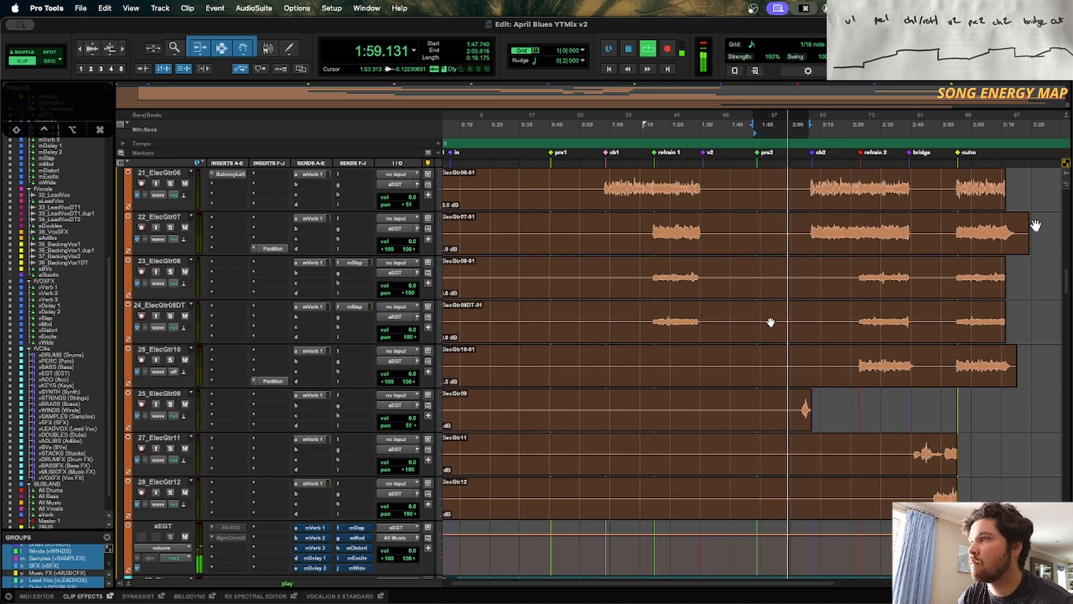
scroll(770, 331, up, 7)
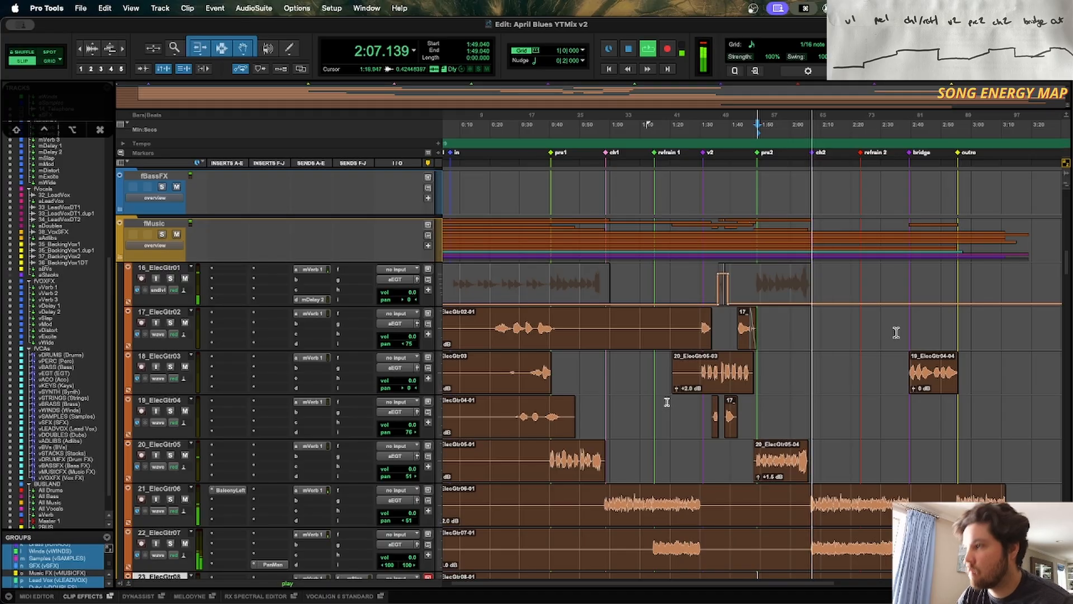
Step: Go down to the VCA tracks and bring the vVOXFX volume automation around pre1 into close view
scroll(896, 333, up, 10)
scroll(896, 332, down, 15)
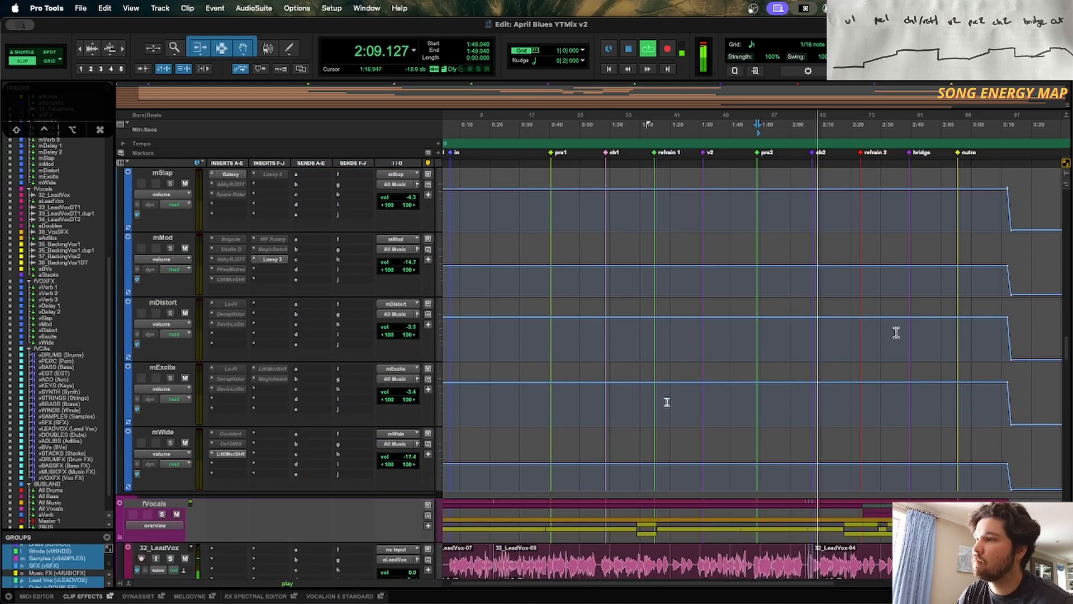
scroll(897, 333, down, 10)
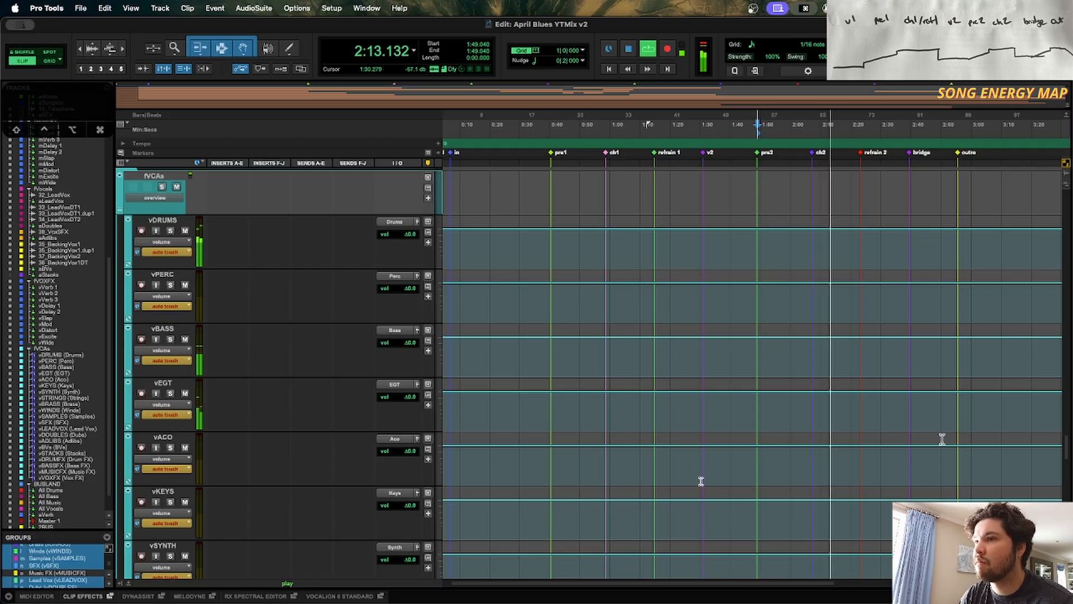
scroll(701, 481, down, 10)
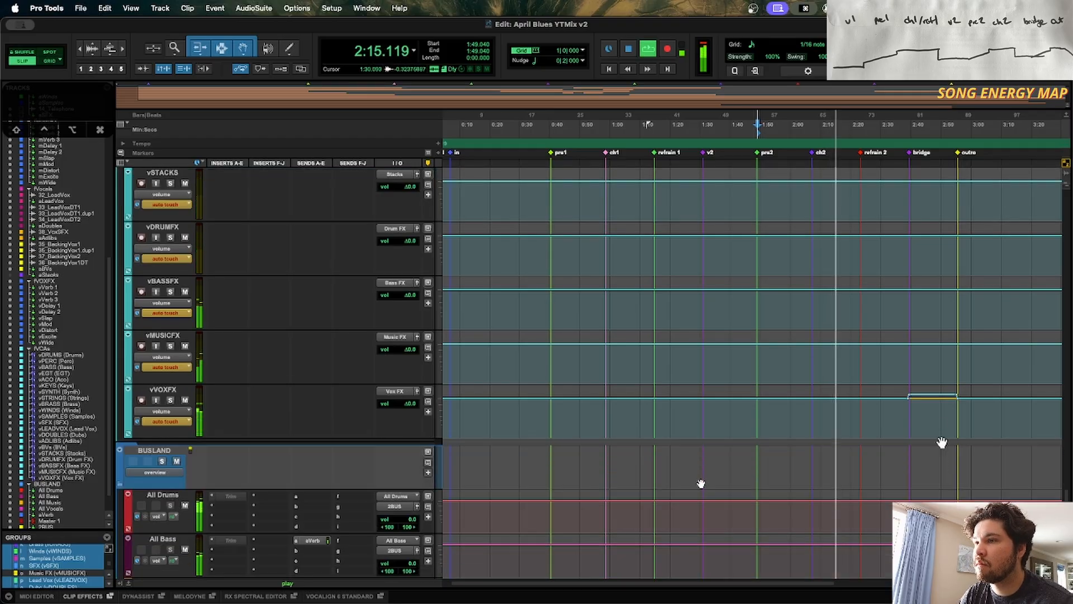
click(775, 414)
key(t)
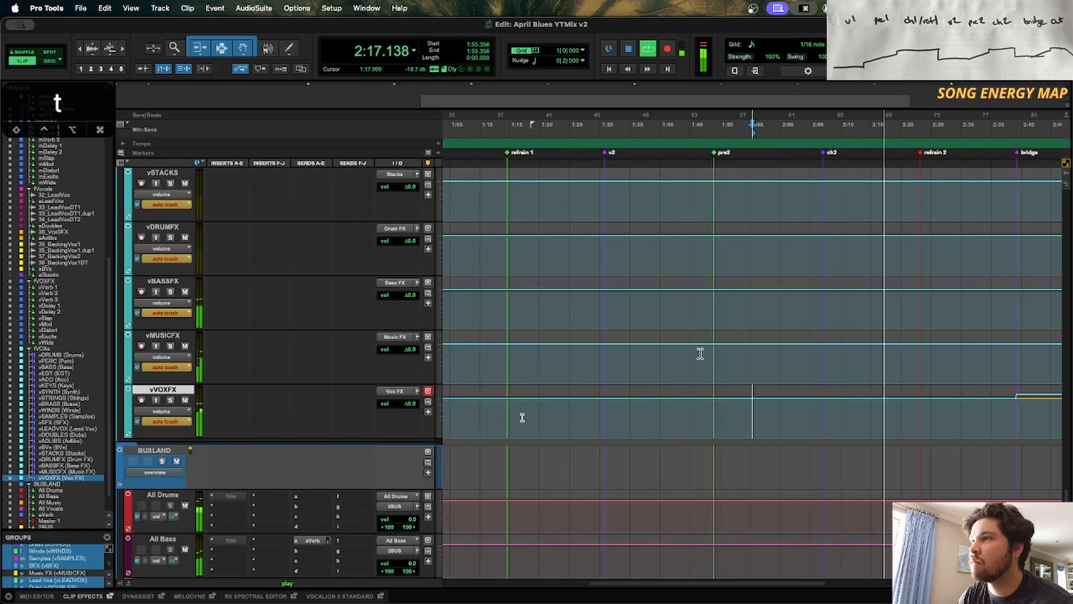
key(r)
key(t)
key(r)
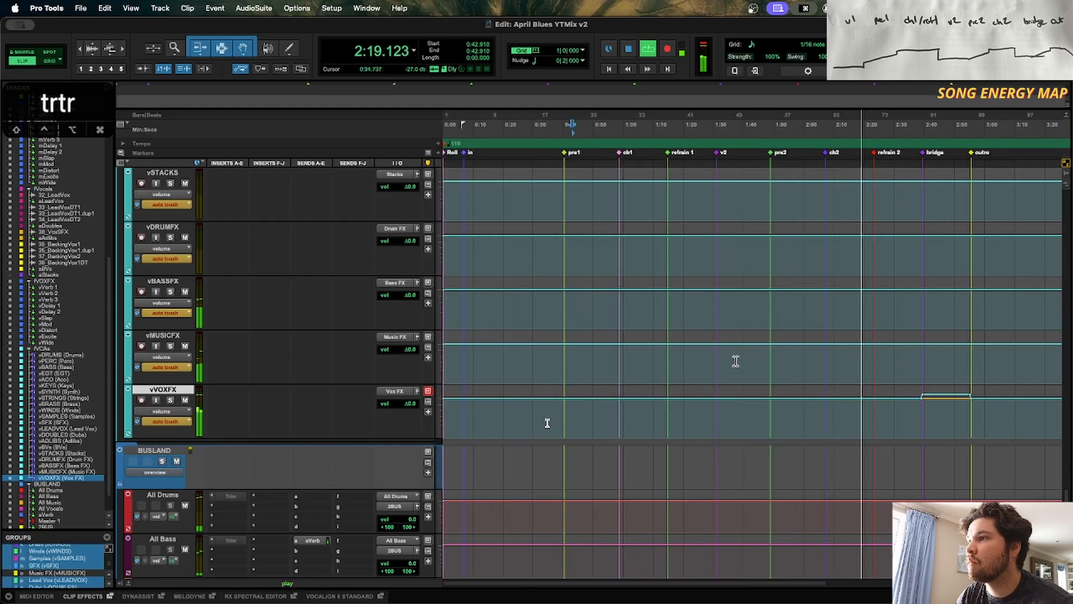
click(547, 423)
key(t)
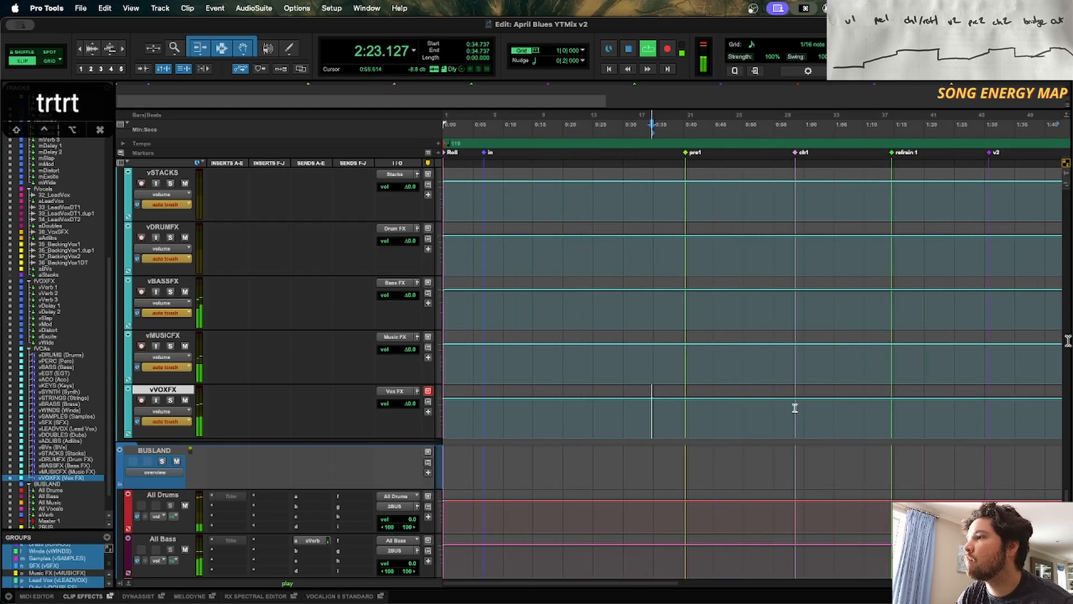
Step: Switch to Grid mode and lower the vVOXFX volume automation from the song start to chorus 1
drag(793, 409, 697, 414)
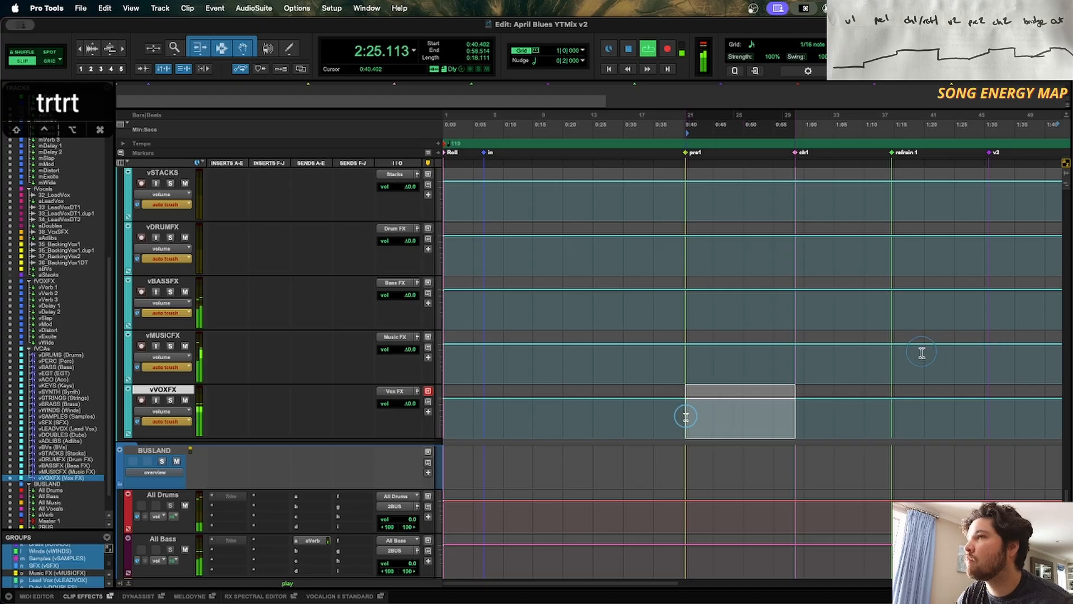
key(grave)
key(grave)
drag(795, 419, 688, 420)
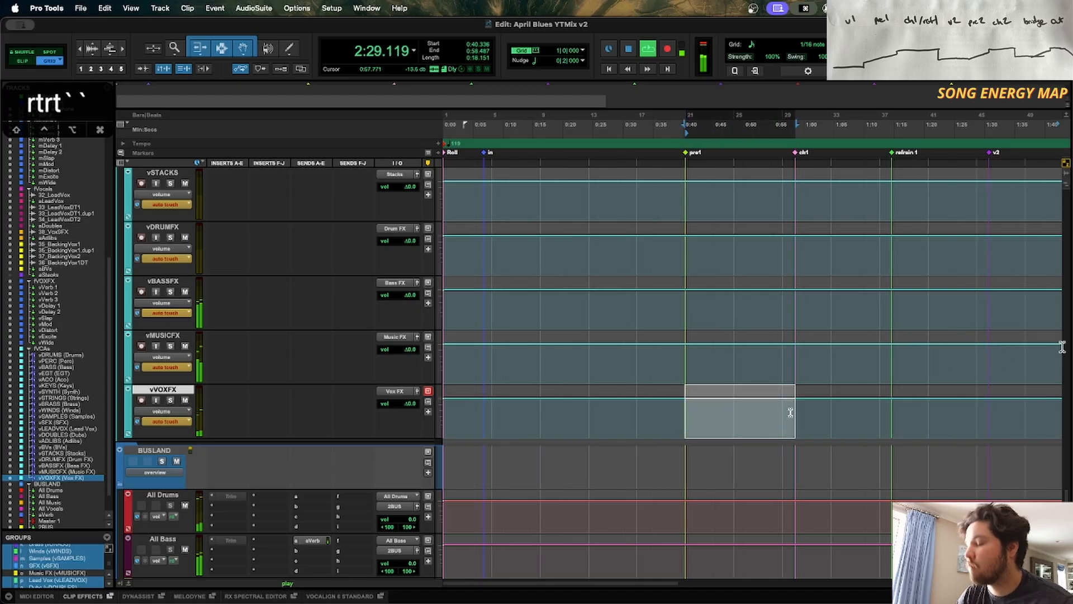
key(shift+Return)
drag(735, 395, 570, 422)
Step: Play from about 0:22 and ramp the vVOXFX volume up gradually across pre1 to the start of chorus 1
click(578, 422)
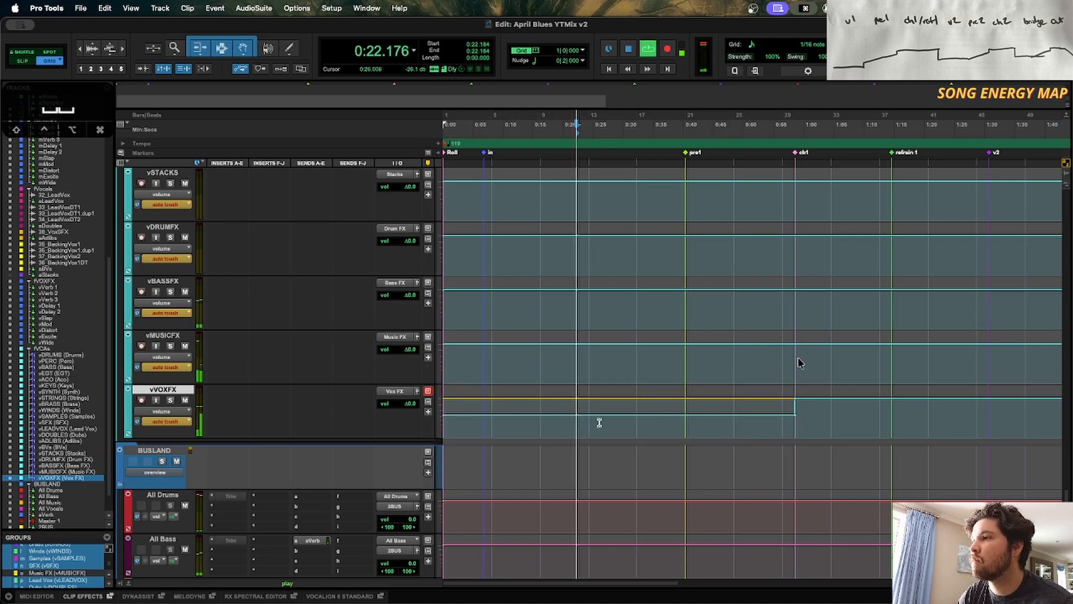
click(698, 424)
drag(796, 415, 689, 415)
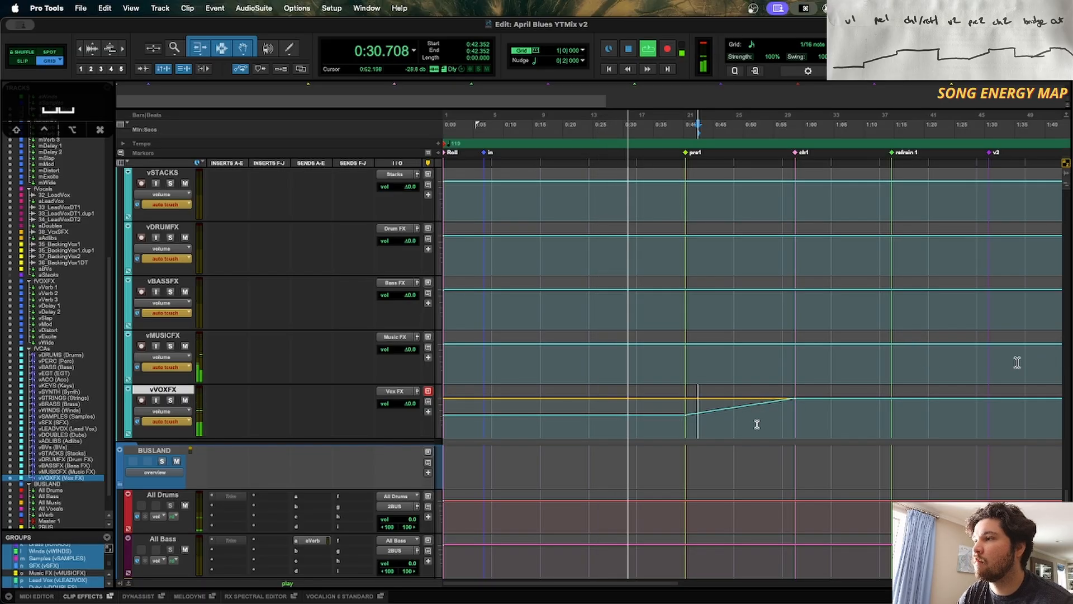
Step: Lower the vVOXFX volume across verse 2 and ramp it back up from pre2 to the start of chorus 2
scroll(756, 423, right, 10)
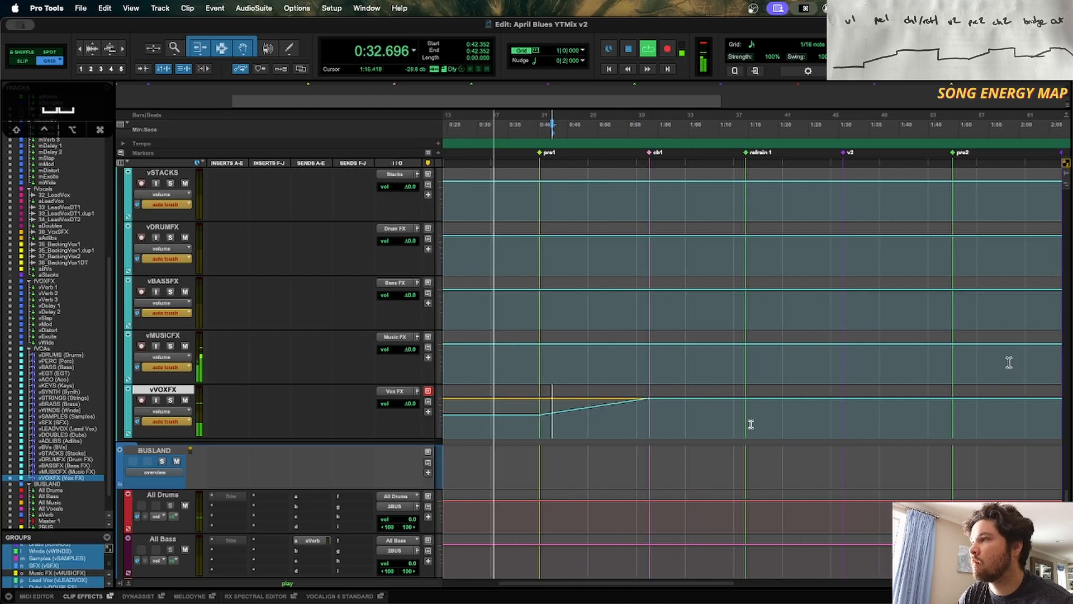
mouse_move(843, 406)
mouse_down()
mouse_move(956, 412)
mouse_move(913, 398)
mouse_up()
click(839, 399)
key(r)
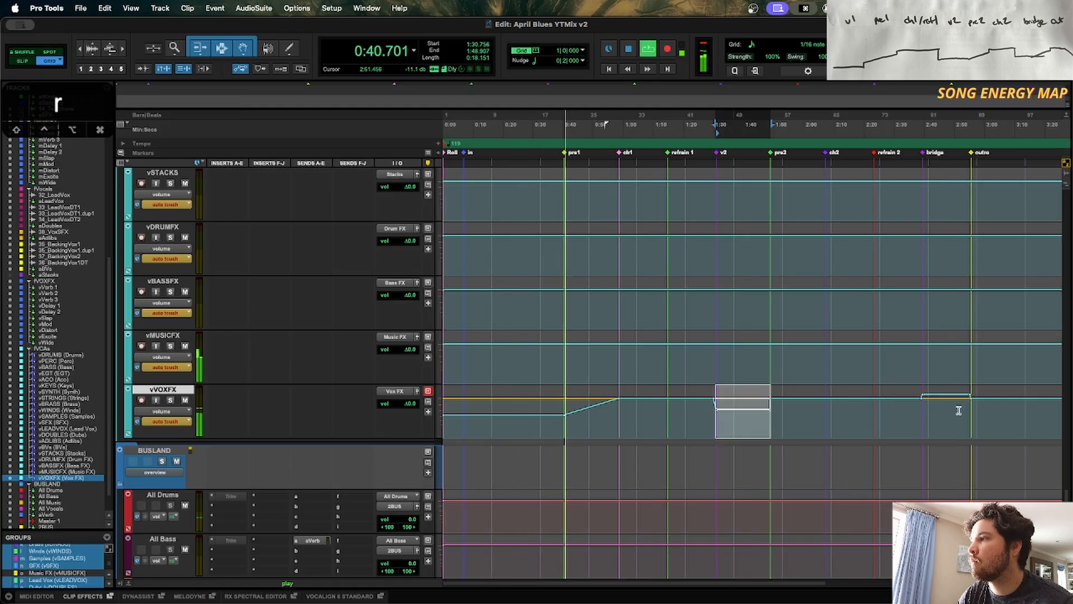
click(816, 400)
click(826, 398)
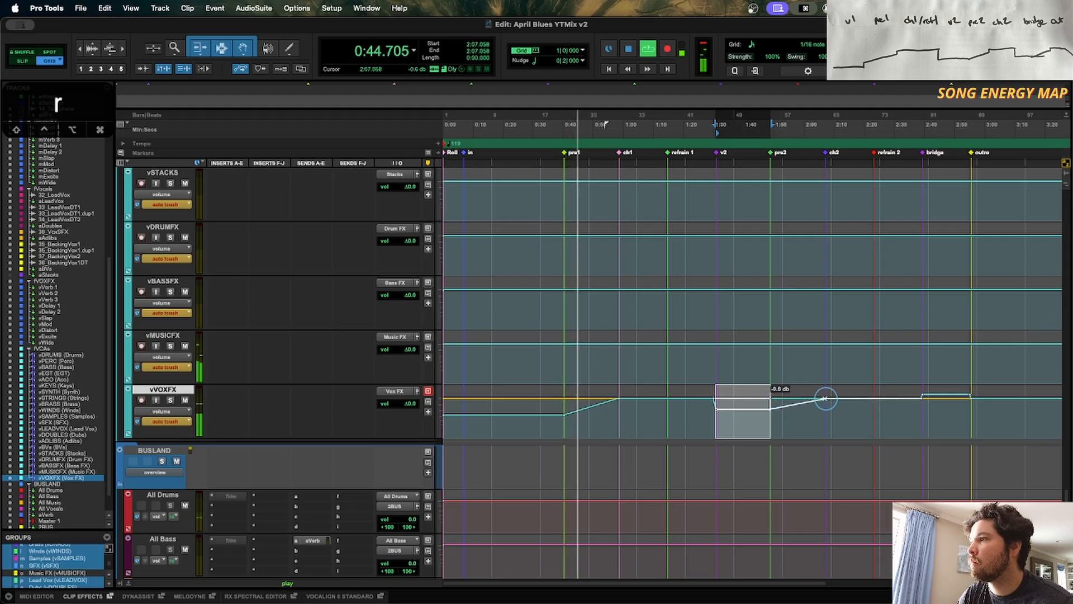
click(904, 413)
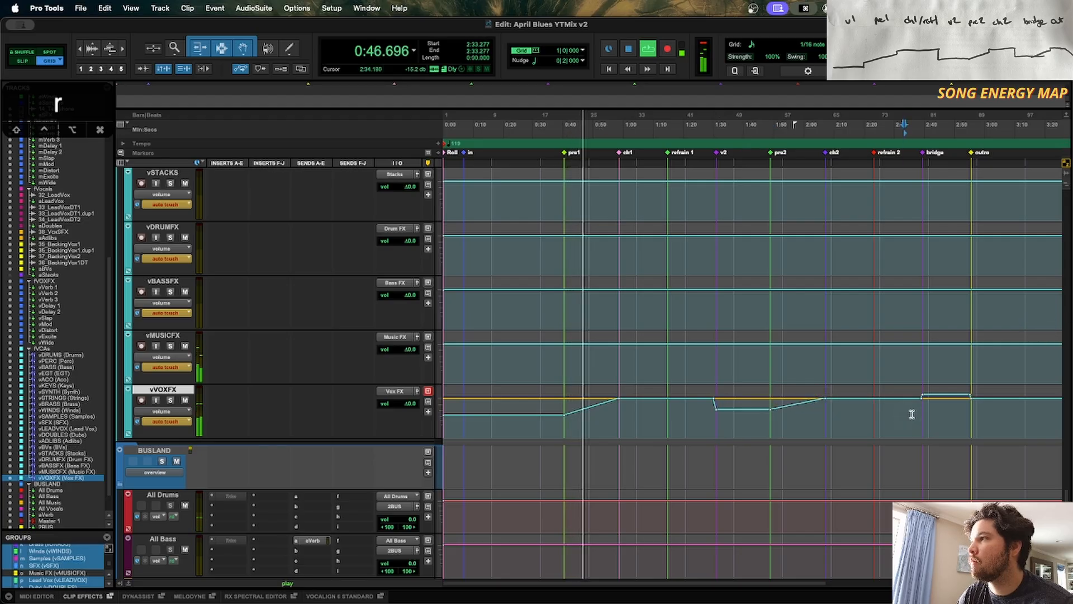
Step: Lower the vMUSICFX volume automation from the song start to chorus 1, then raise that lowered section slightly
key(r)
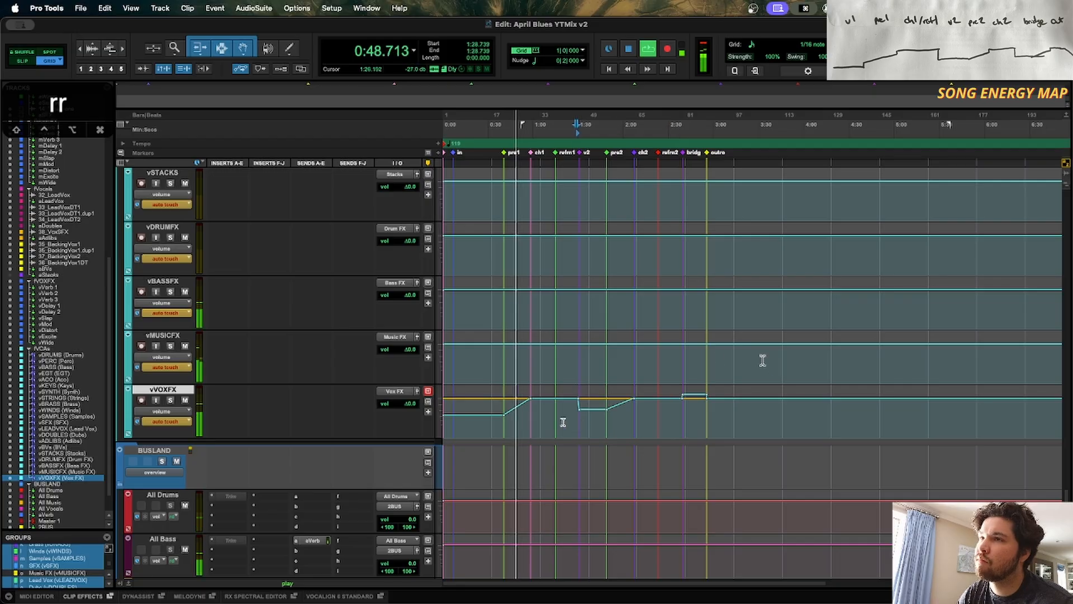
click(523, 356)
key(t)
key(t)
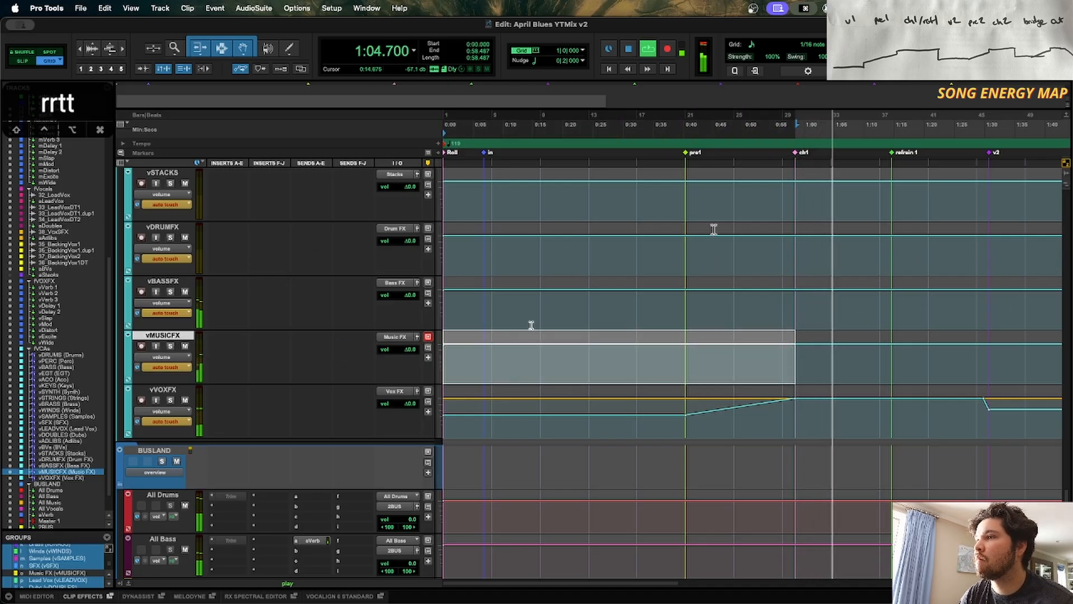
drag(527, 333, 524, 348)
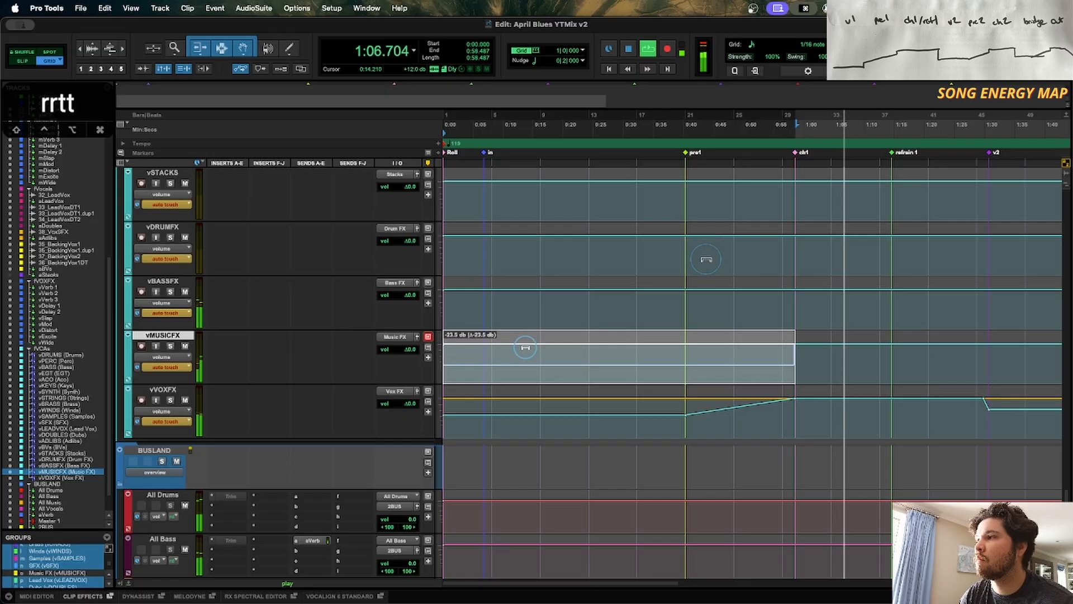
click(514, 407)
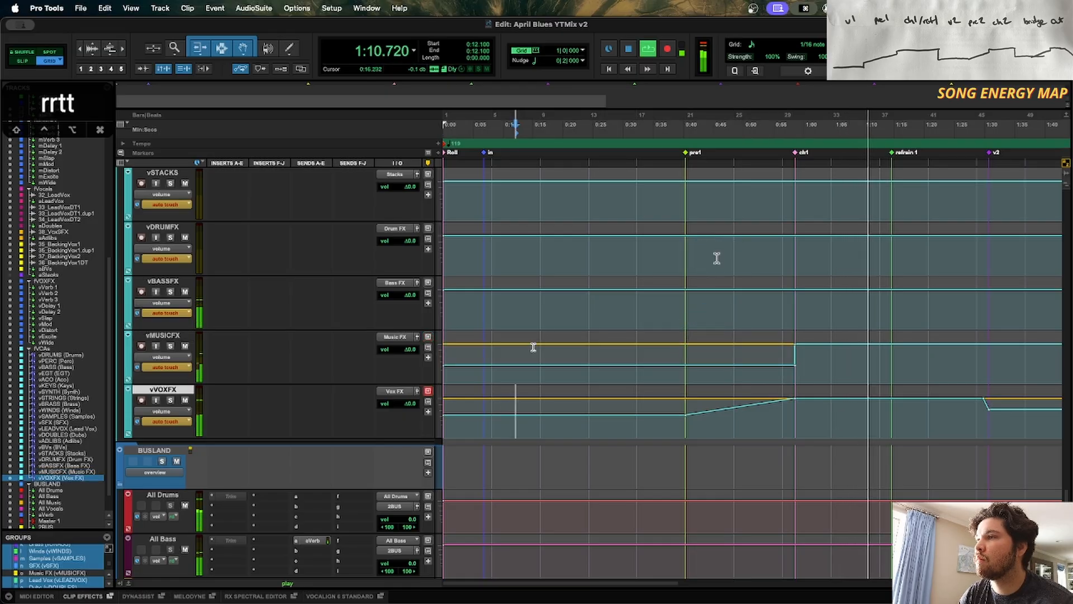
drag(537, 335, 545, 332)
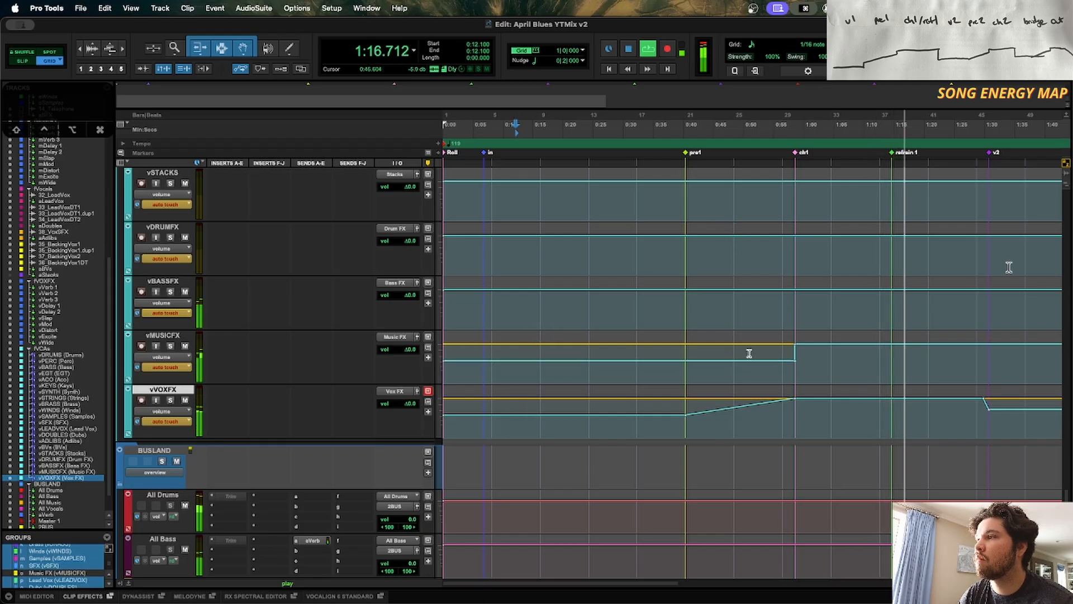
Step: Ramp the vMUSICFX volume up across pre1 to chorus 1 and play from the "in" marker
drag(794, 361, 687, 361)
click(481, 367)
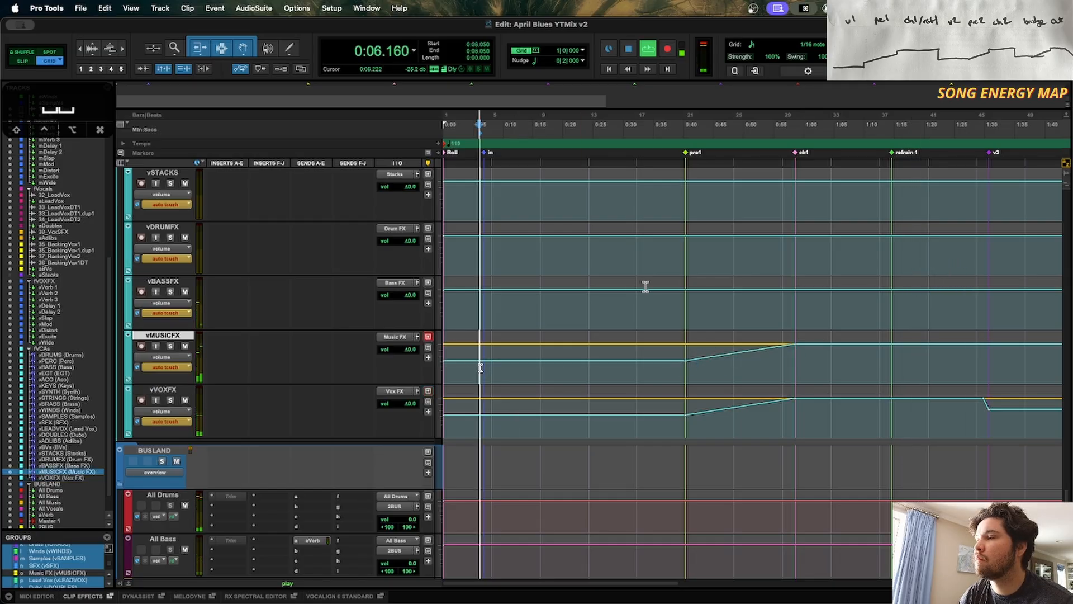
key(space)
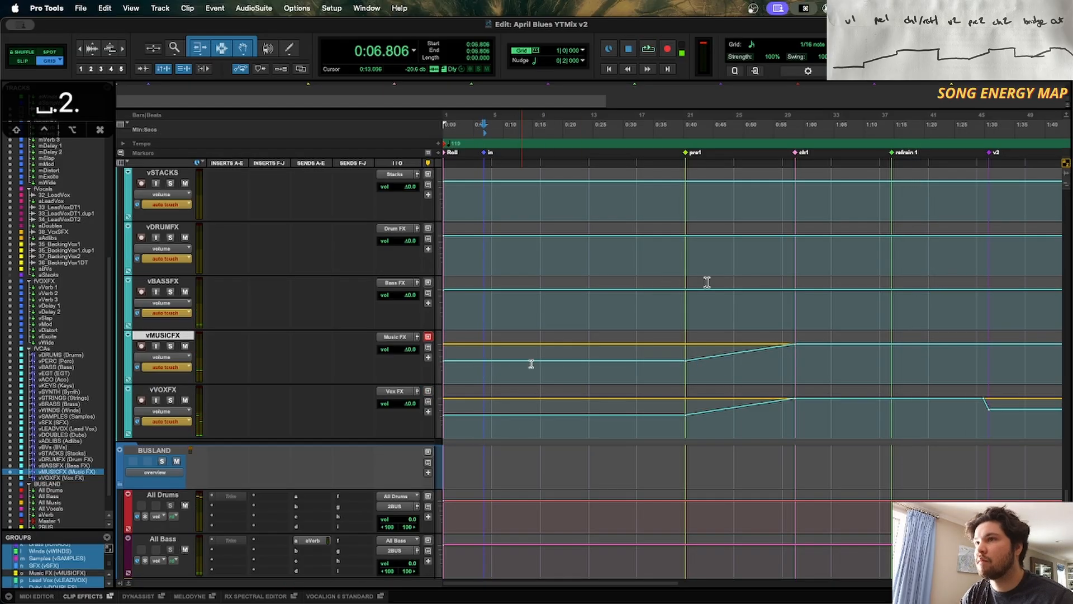
key(space)
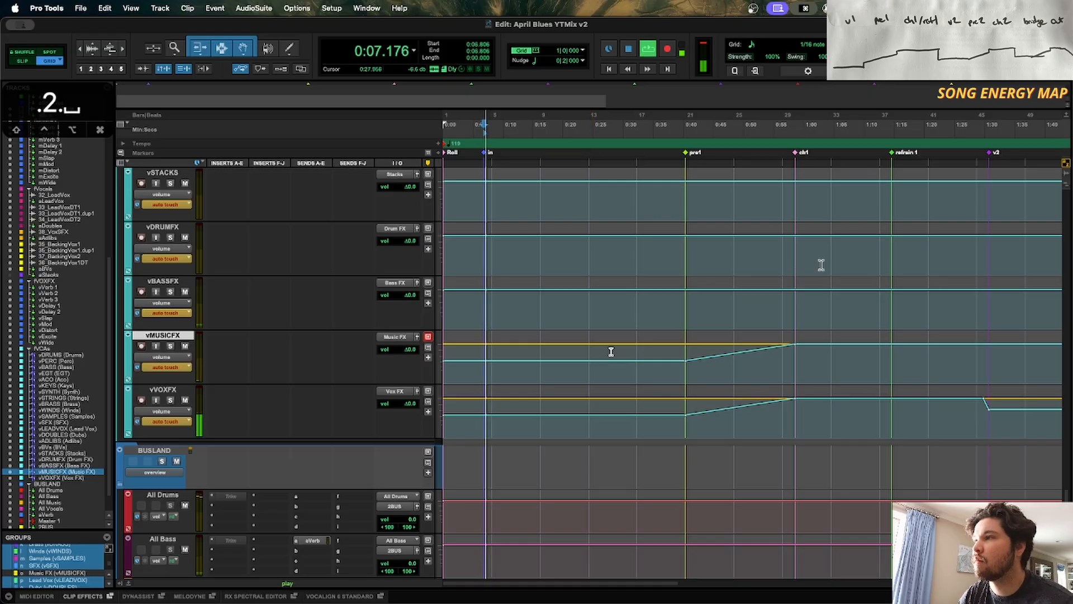
Step: Lower the vBASSFX volume from the song start to pre1 and ramp it back up to the start of chorus 1
click(686, 308)
drag(687, 308, 353, 307)
drag(517, 290, 531, 215)
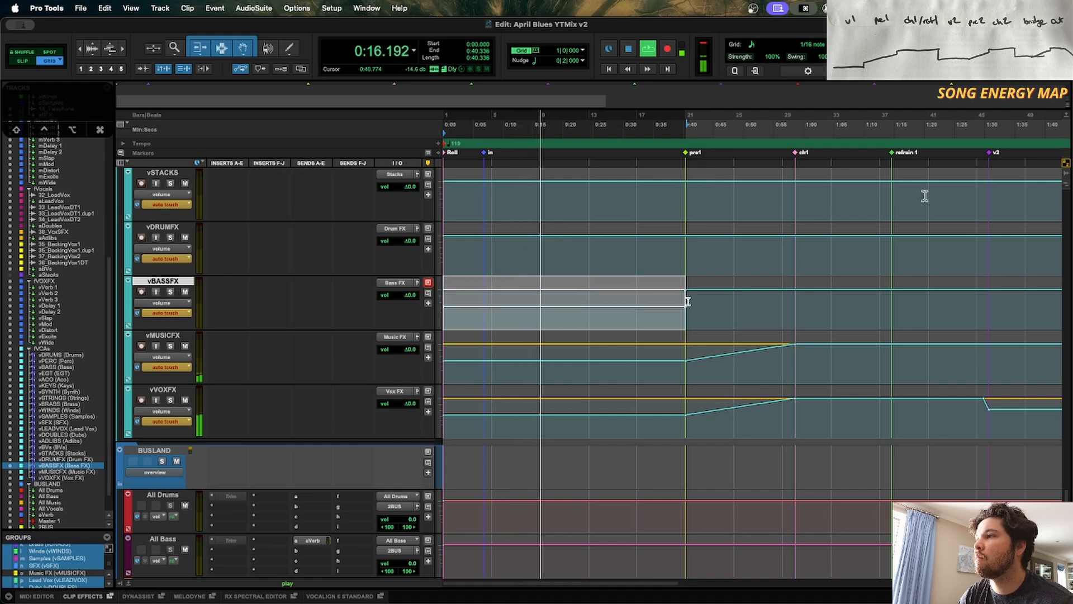
drag(687, 290, 794, 290)
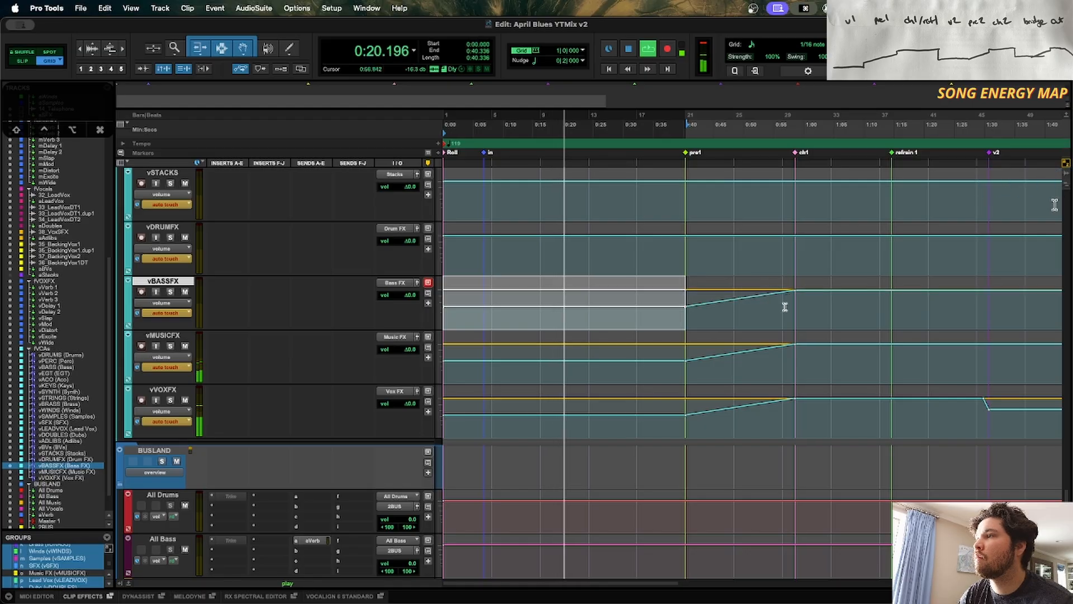
click(784, 302)
drag(794, 290, 796, 289)
click(790, 296)
Step: Lower the vMUSICFX volume across verse 2 and ramp it back up from pre2 to the start of chorus 2
key(r)
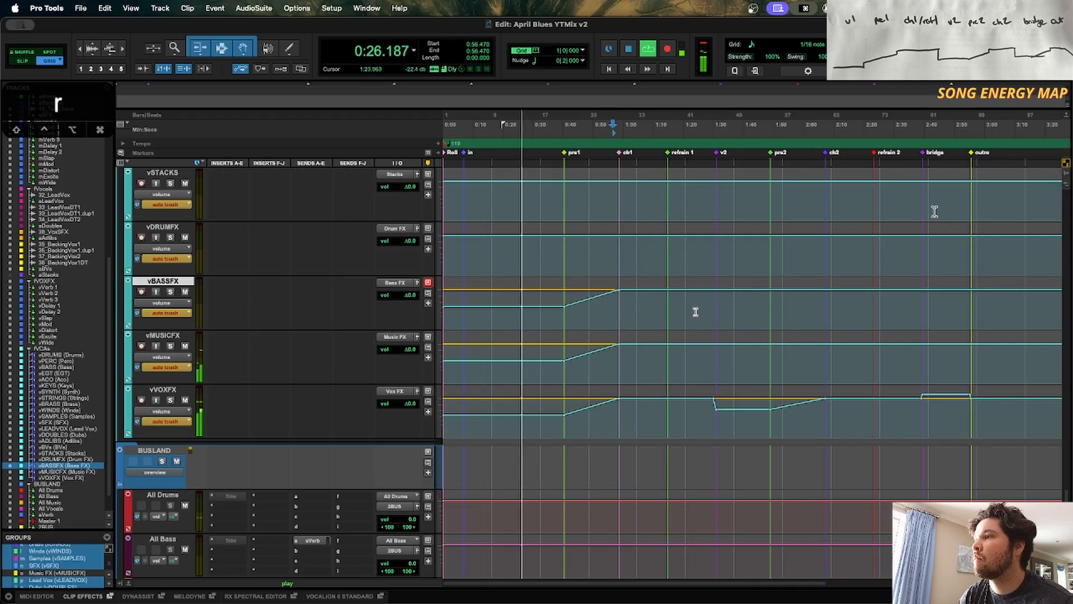
key(t)
key(t)
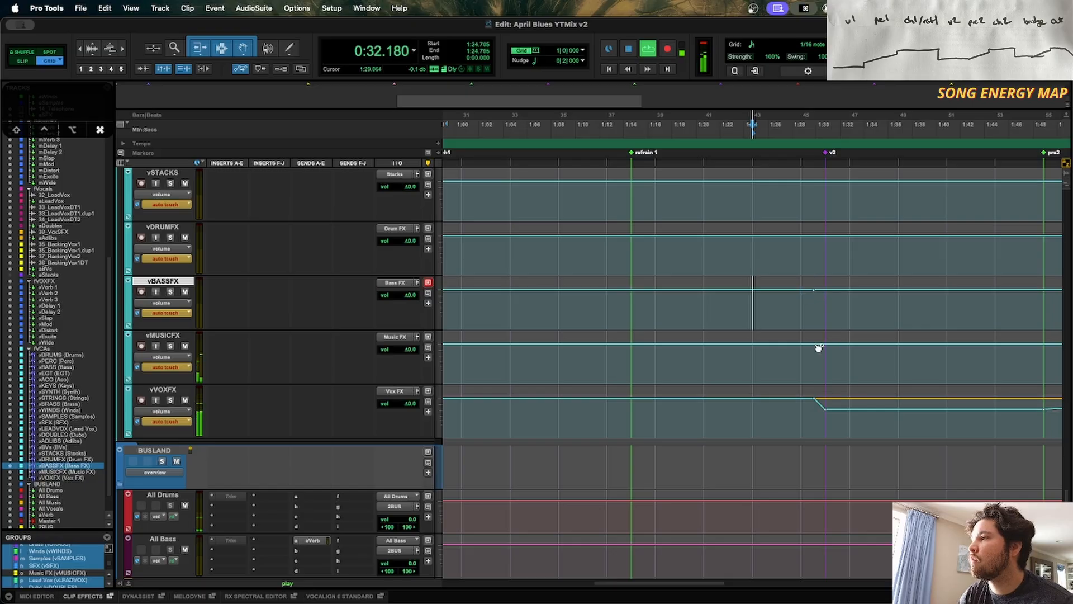
key(r)
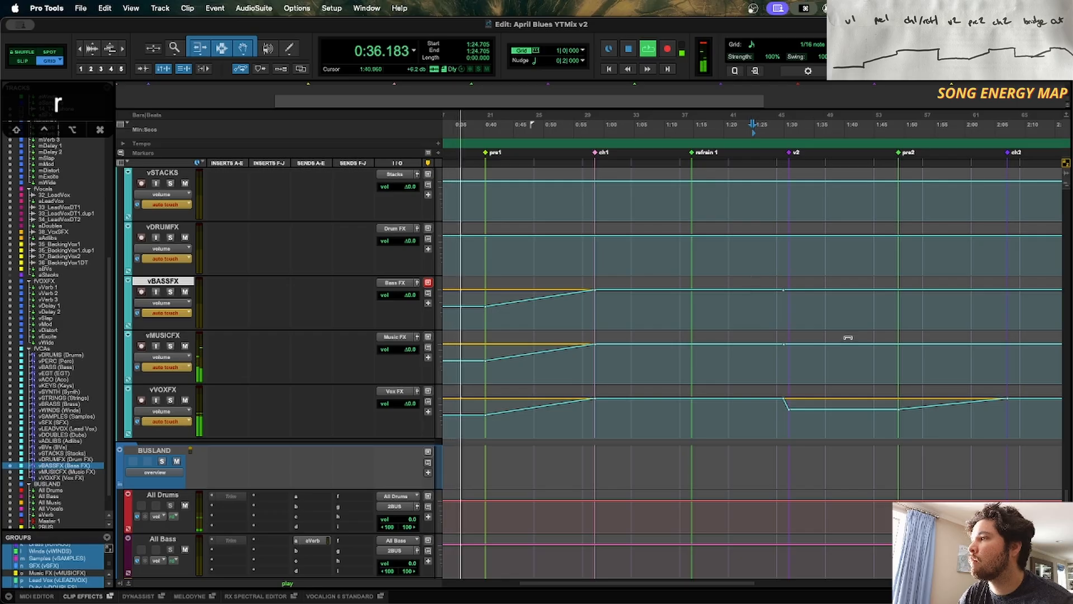
drag(793, 357, 901, 367)
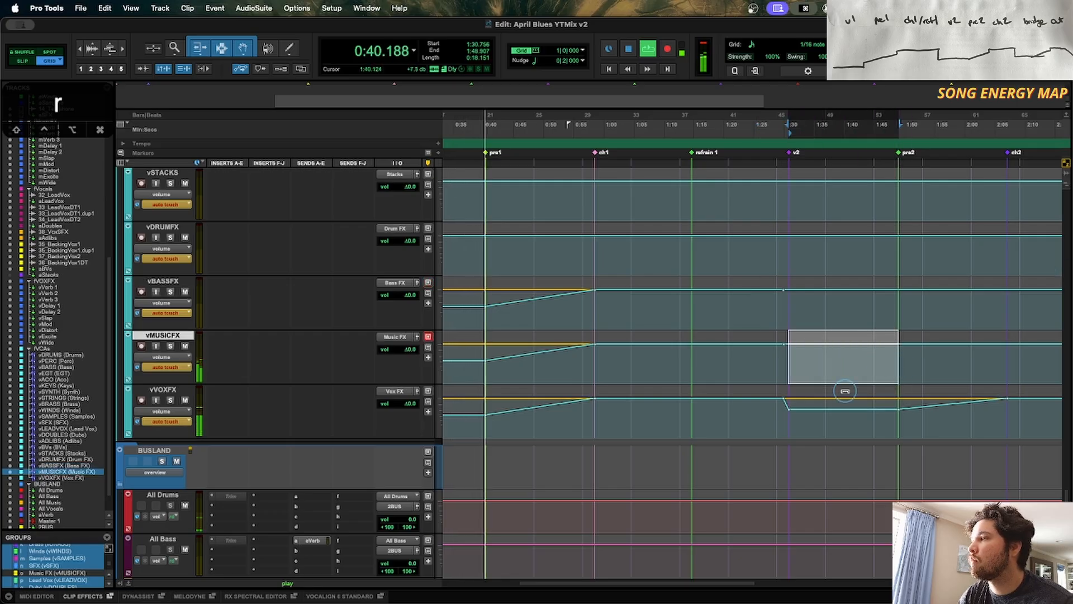
drag(836, 332, 838, 342)
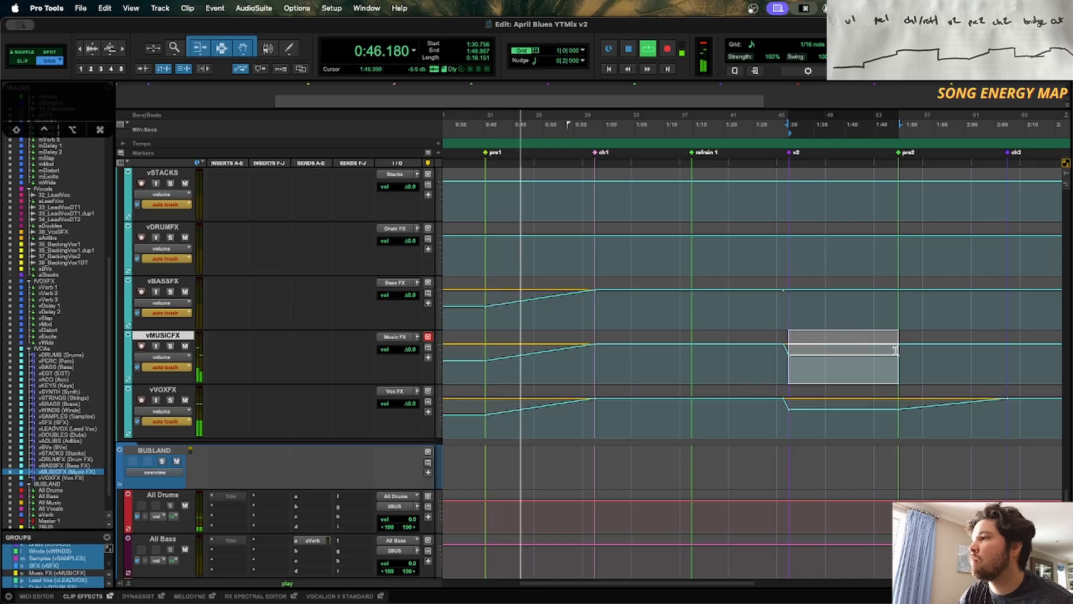
scroll(894, 355, right, 5)
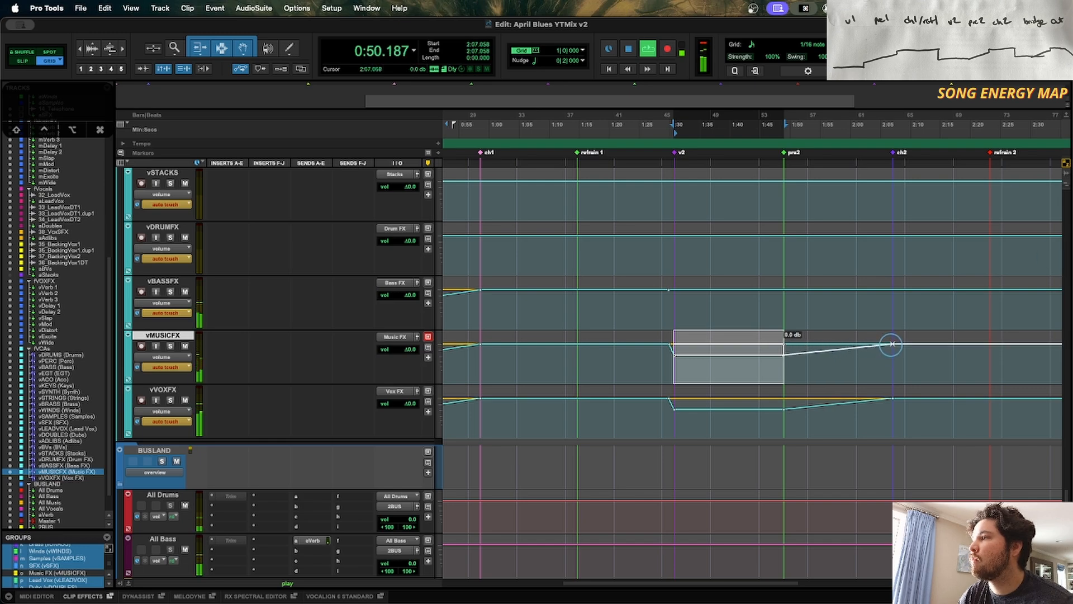
Step: Lower the vBASSFX volume across verse 2 and ramp it back up from pre2 to the start of chorus 2
scroll(866, 349, left, 10)
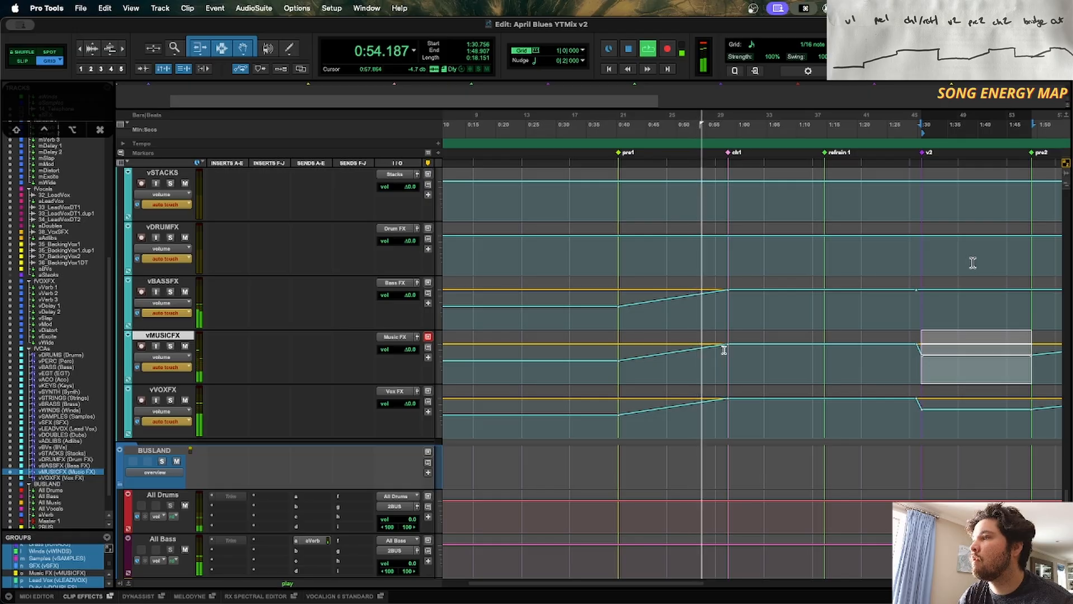
scroll(960, 350, right, 3)
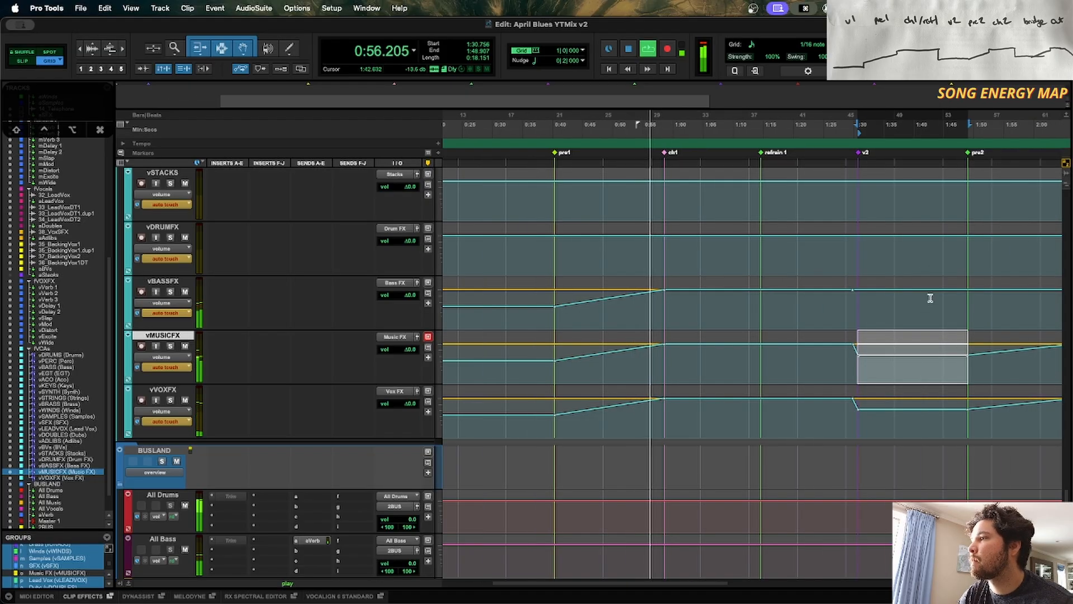
key(space)
drag(966, 300, 862, 303)
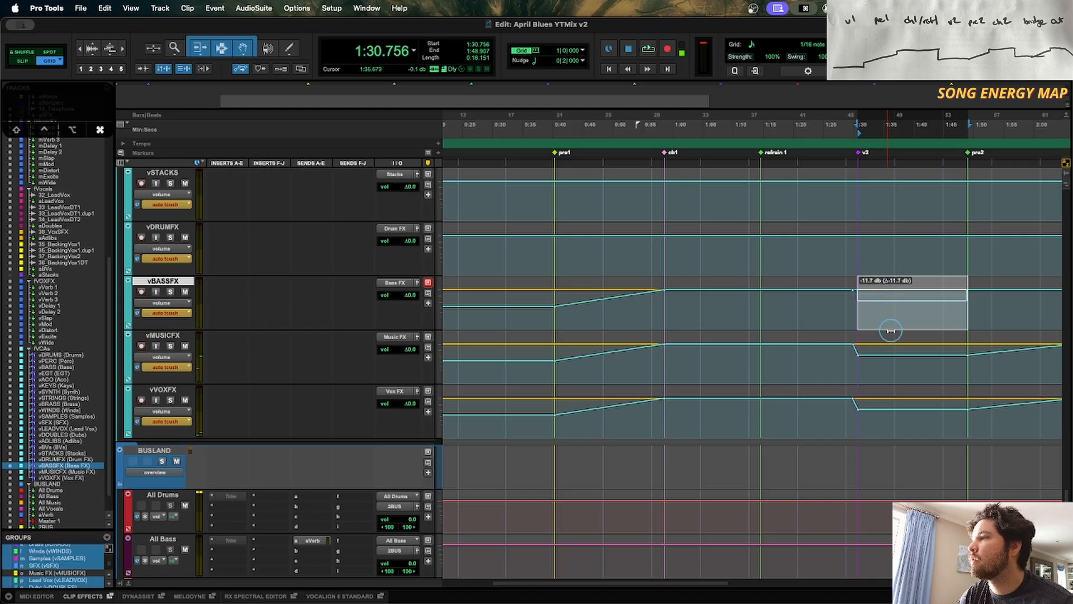
scroll(956, 297, right, 5)
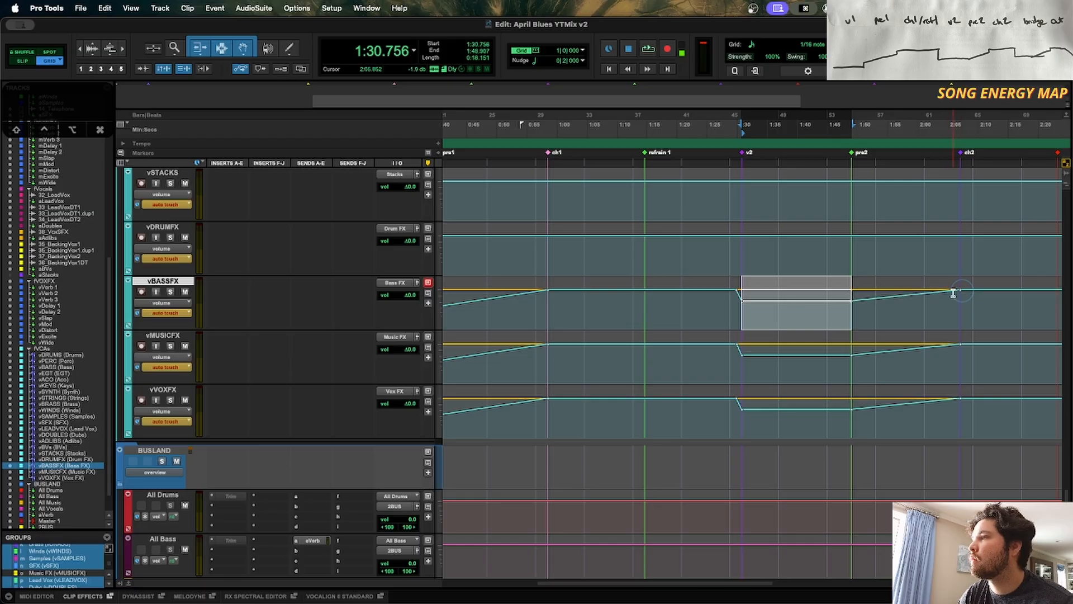
Step: Play the start of verse 2, and the transition into chorus 1 from just before its marker
key(space)
click(754, 319)
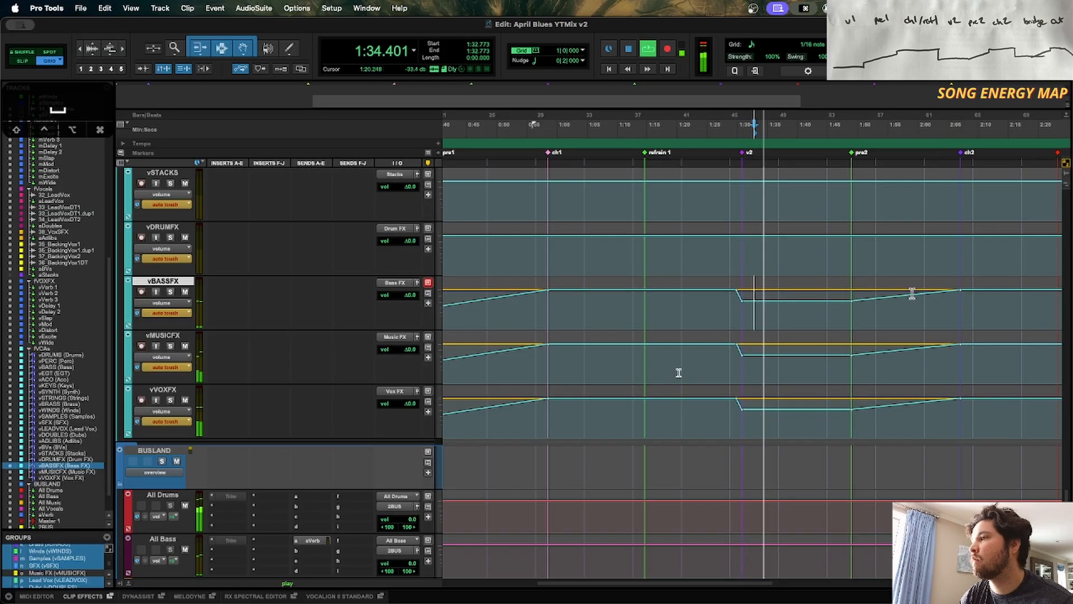
click(534, 359)
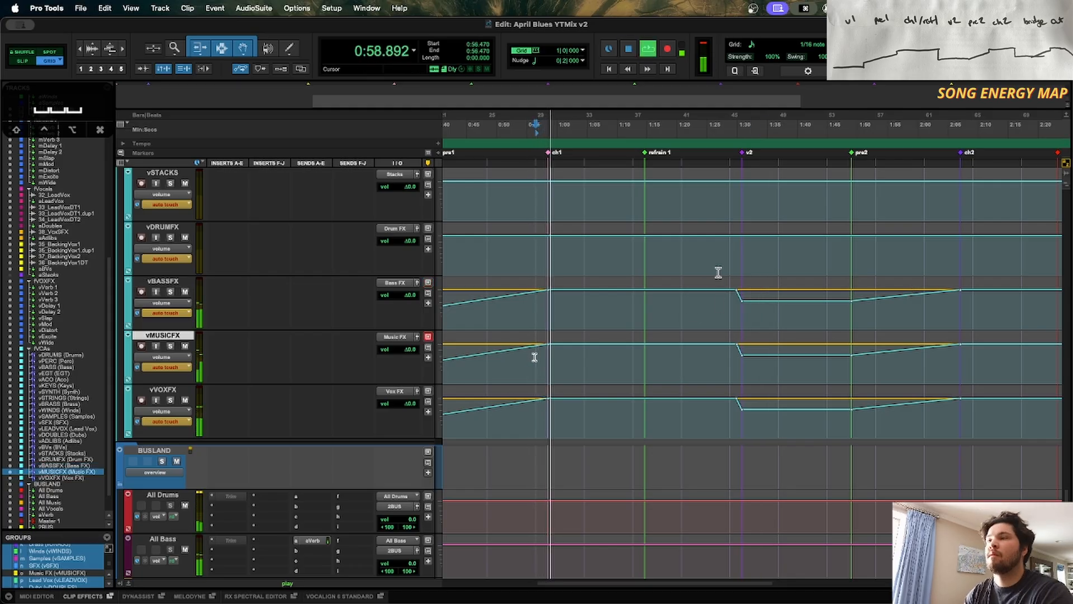
Step: Locate the aLeadVox track and play from the end of the last vocal phrase before chorus 1
scroll(718, 272, up, 4)
scroll(718, 272, left, 5)
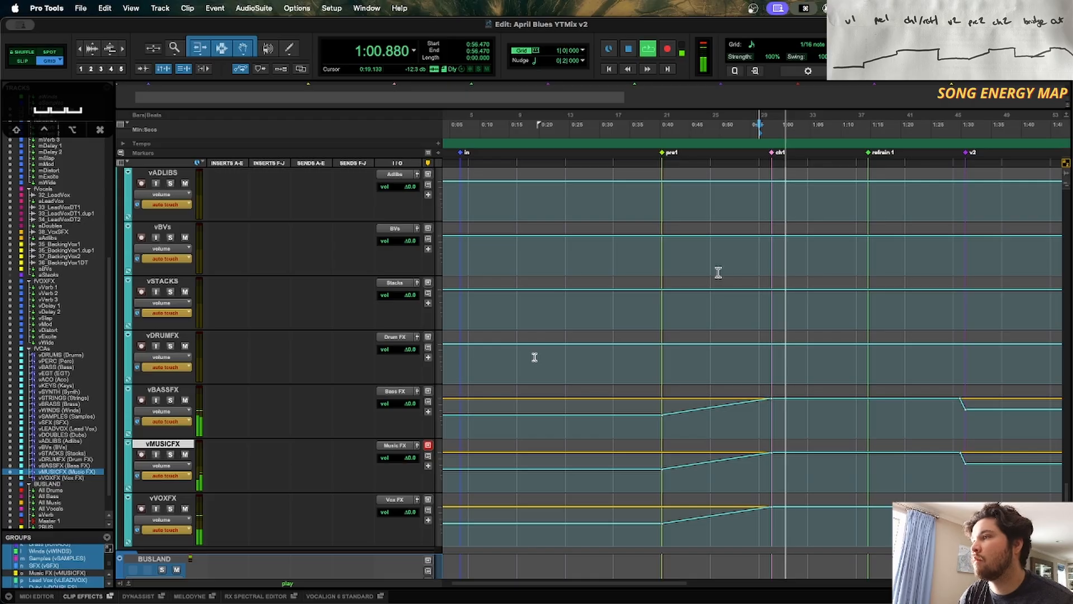
scroll(719, 273, up, 5)
scroll(718, 272, up, 4)
scroll(744, 385, up, 3)
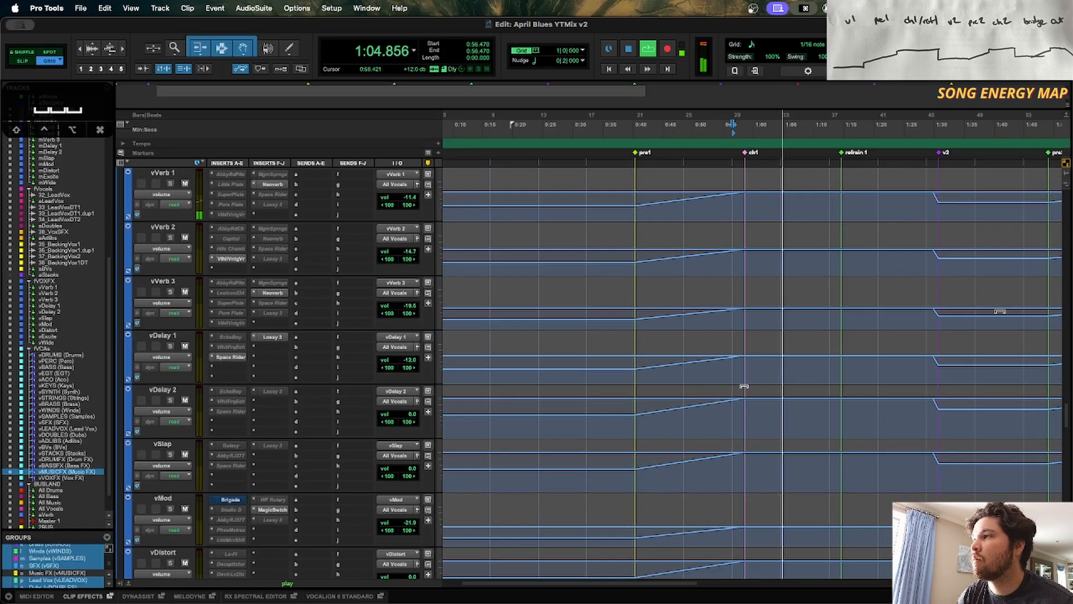
scroll(740, 387, down, 3)
scroll(738, 389, up, 5)
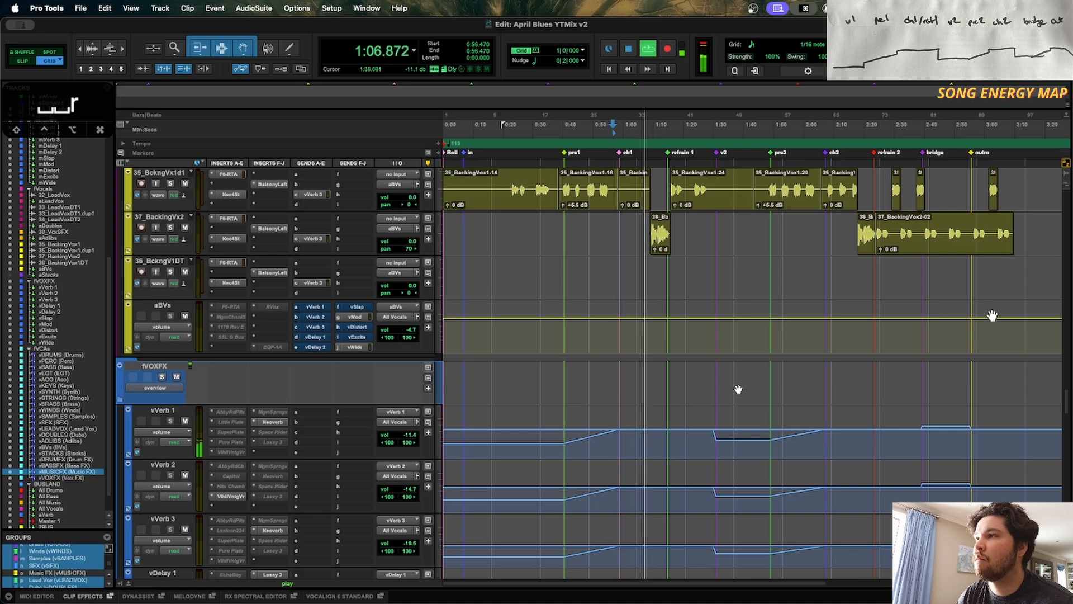
scroll(877, 244, down, 10)
scroll(604, 453, up, 2)
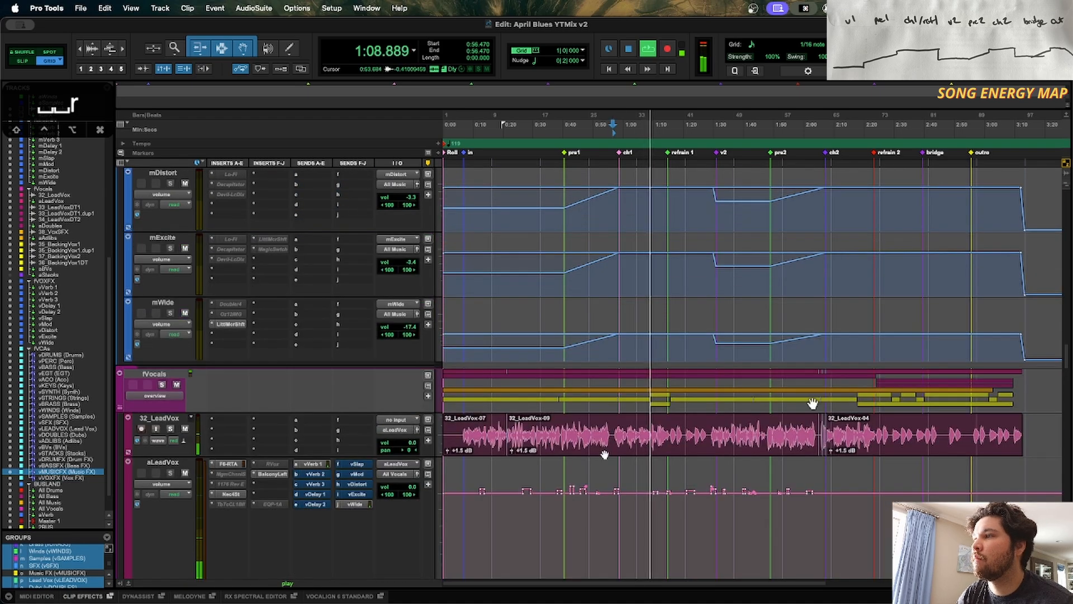
key(space)
click(614, 495)
key(space)
scroll(755, 487, up, 5)
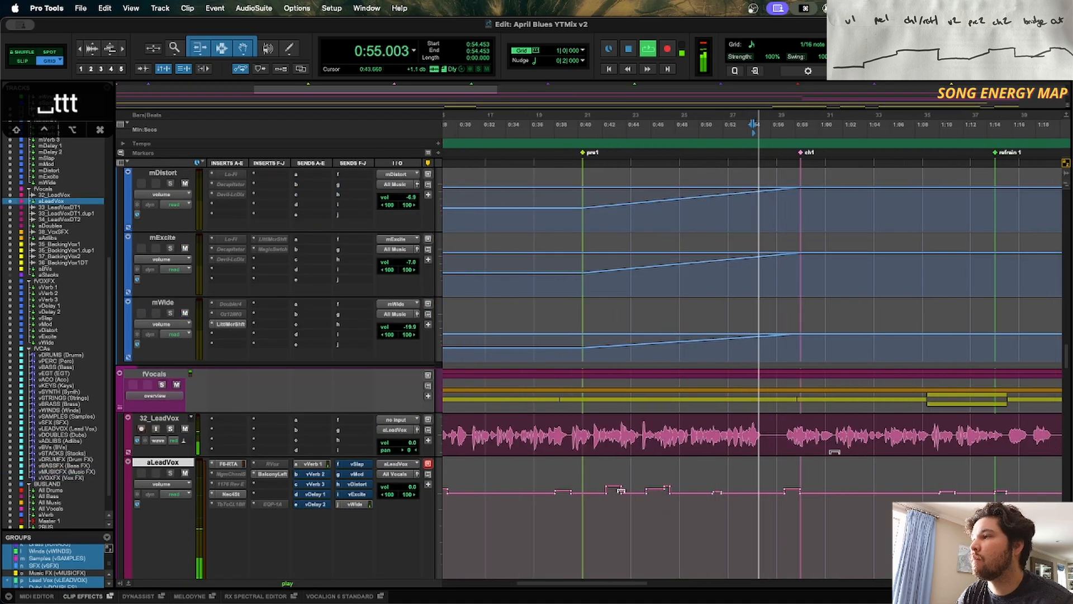
key(space)
Step: Examine the aLeadVox delay sends and the vocal delay return tracks around the end of pre1
scroll(766, 465, down, 3)
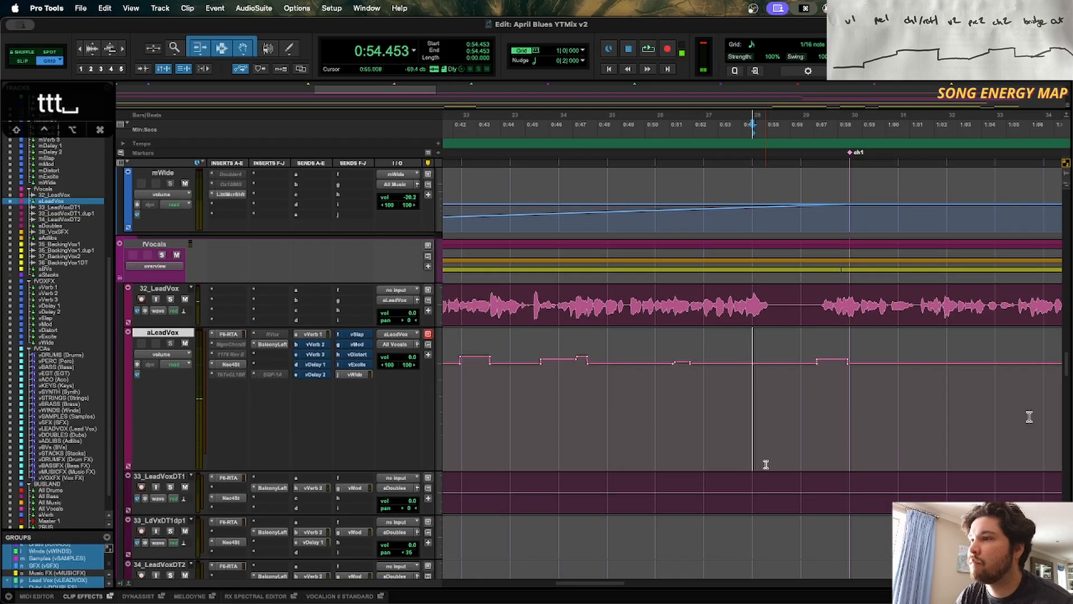
scroll(429, 297, down, 10)
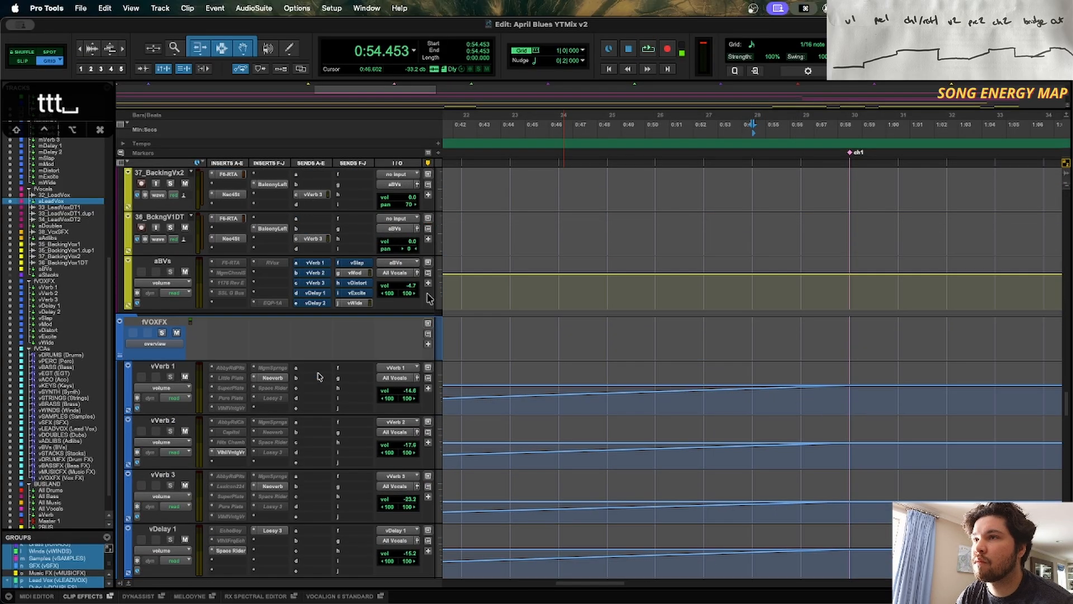
scroll(428, 298, down, 3)
scroll(428, 297, up, 10)
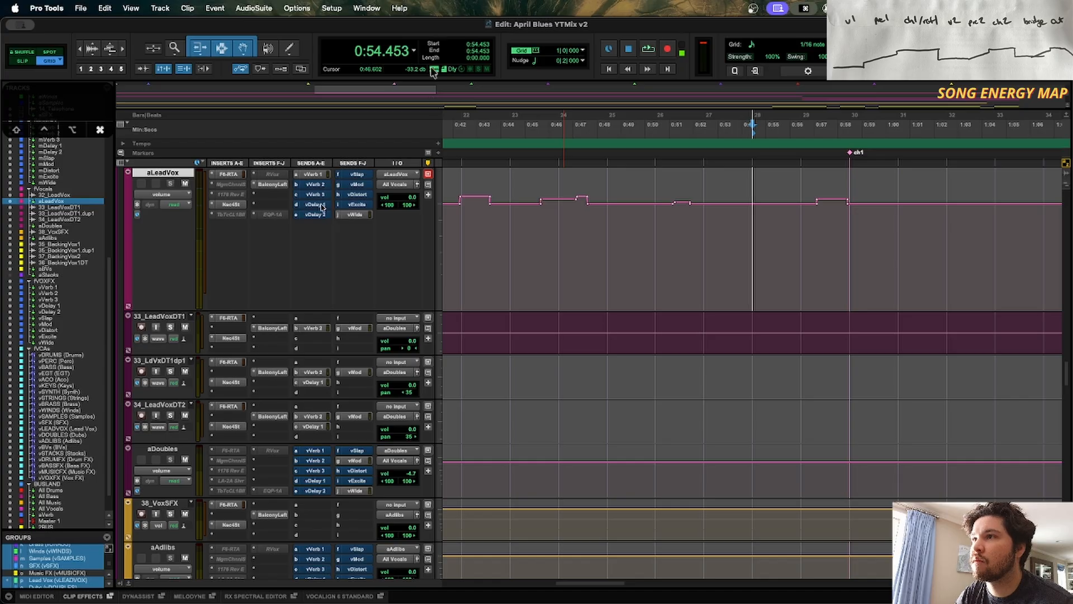
click(318, 216)
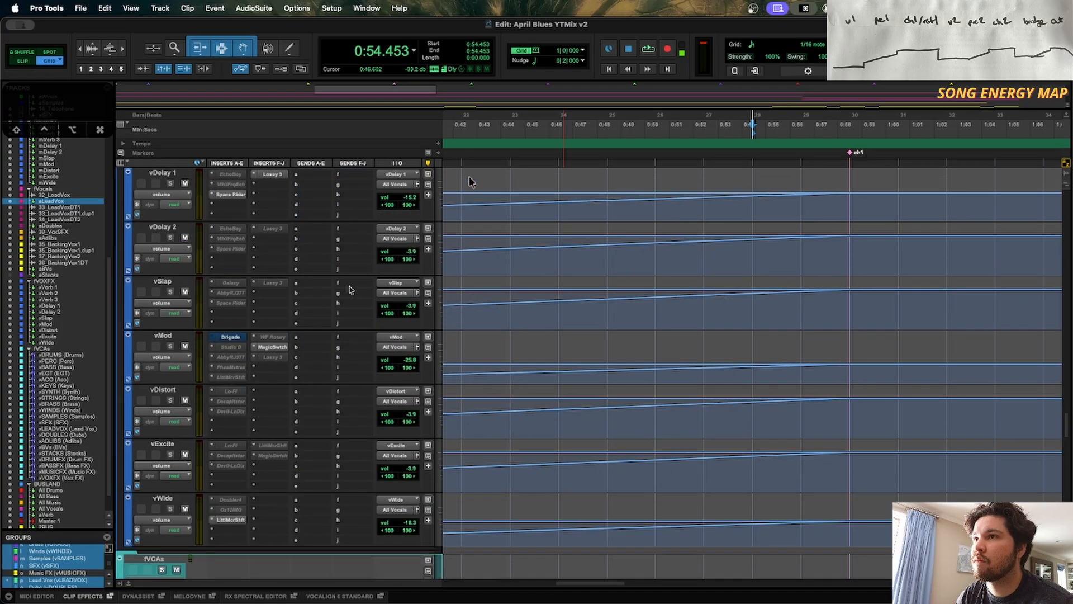
Step: Activate and open EchoBoy on the vDelay 2 track, then shrink its window and move it off the timeline
click(235, 230)
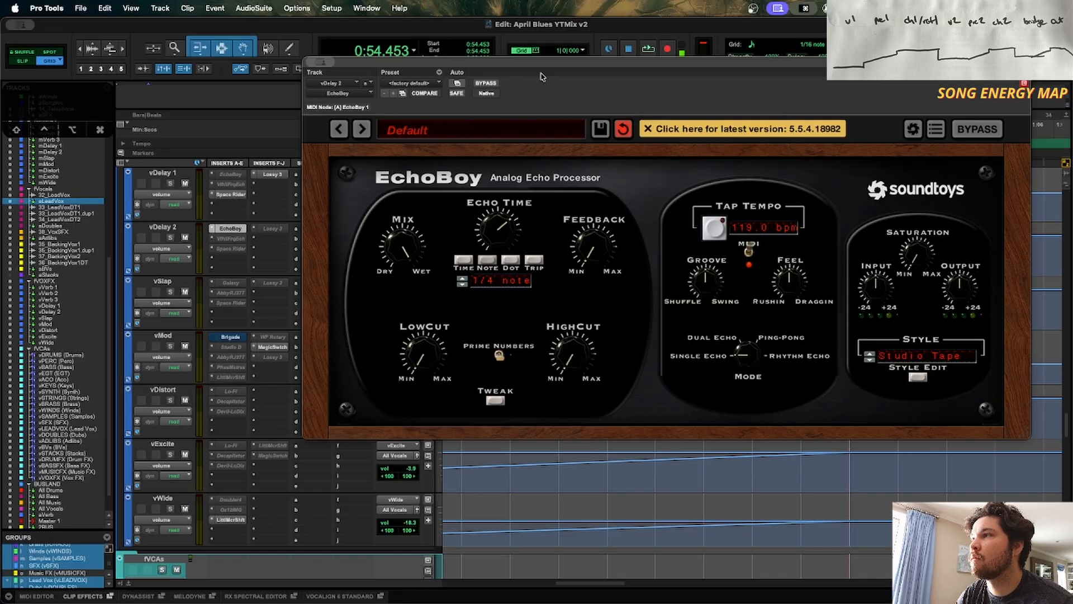
drag(1025, 438, 967, 173)
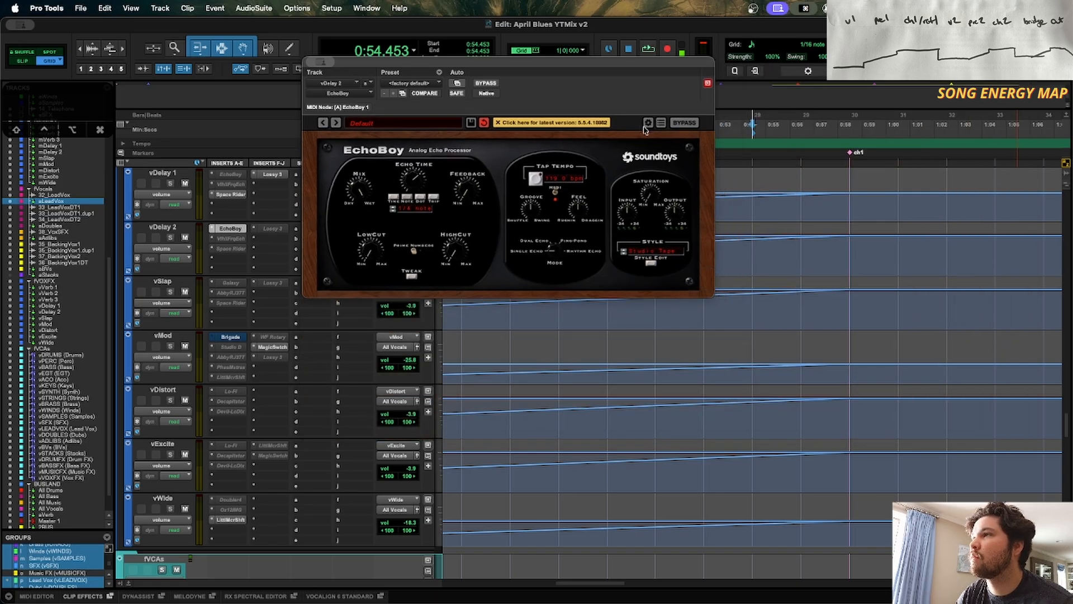
drag(602, 62, 296, 234)
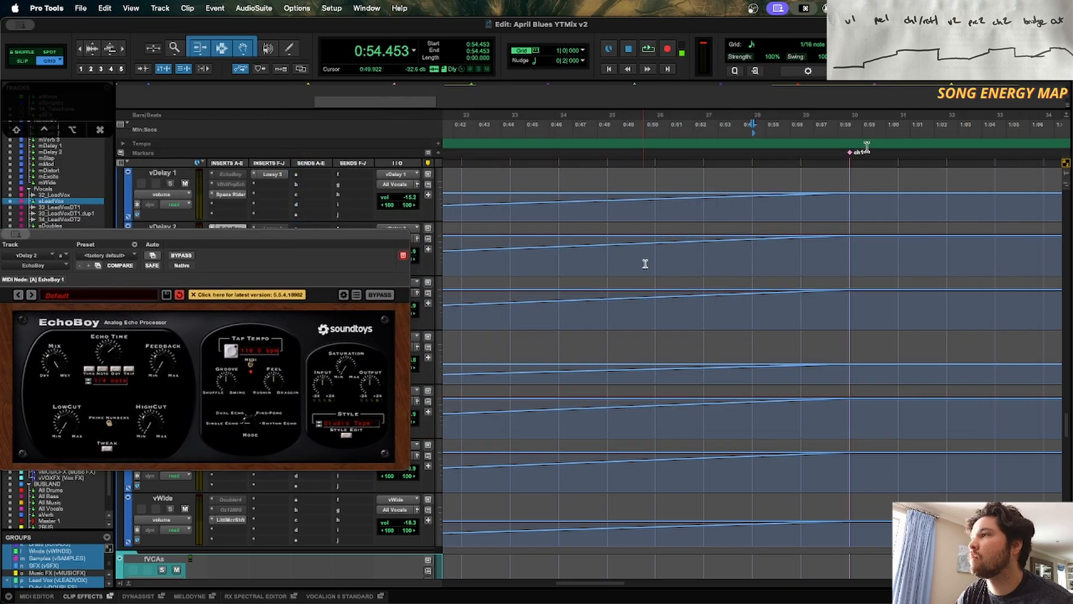
Step: Display the send e (vDelay 2) level automation on the aLeadVox track, zoomed in around the phrase end near 0:54
scroll(643, 262, up, 10)
scroll(646, 262, up, 10)
drag(399, 246, 394, 398)
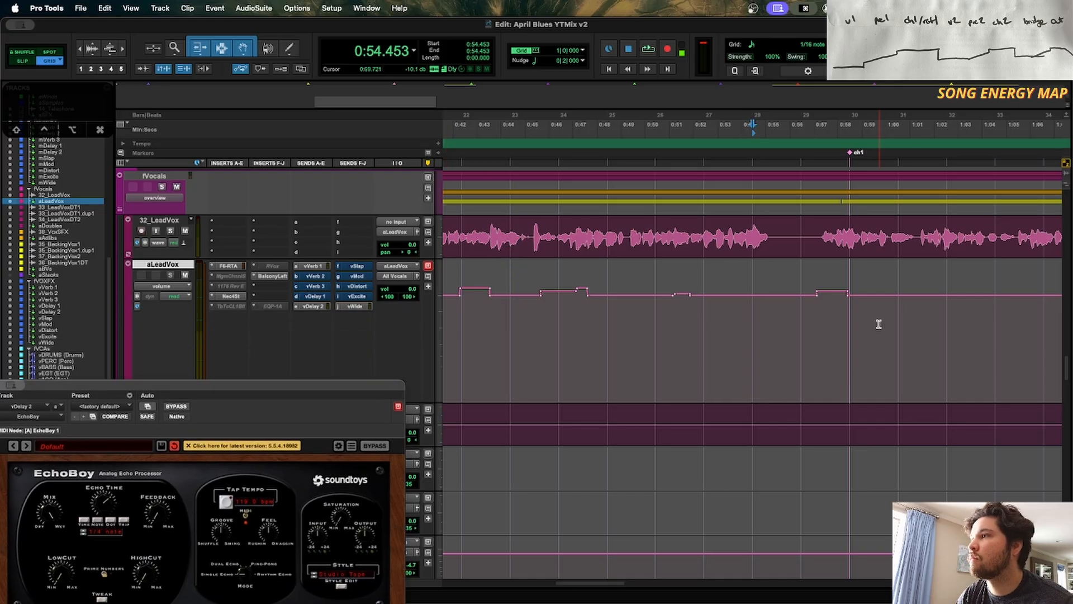
key(t)
key(t)
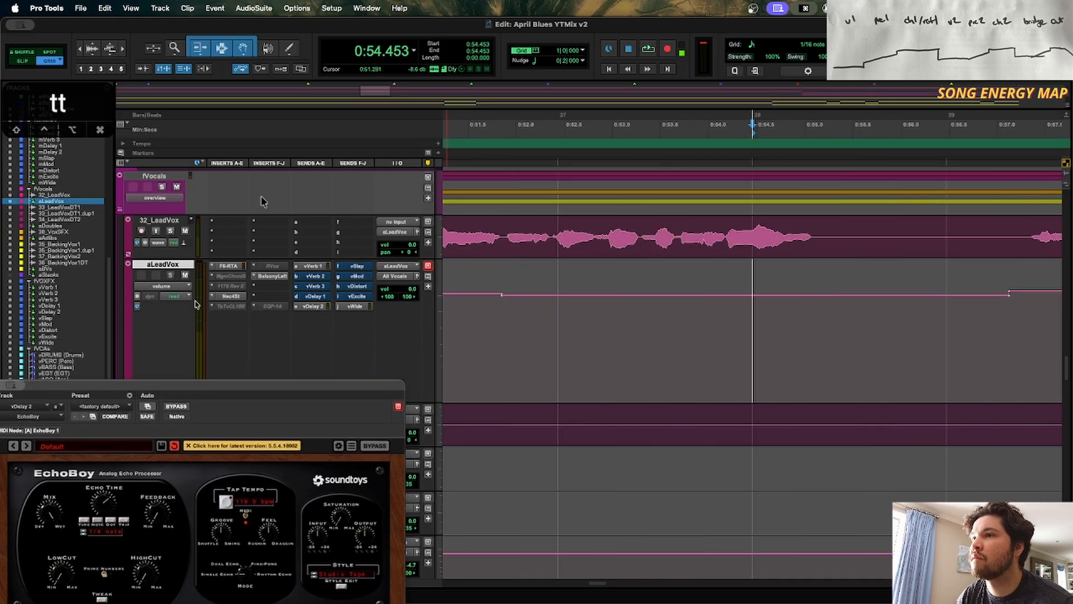
click(166, 286)
mouse_move(189, 382)
click(241, 385)
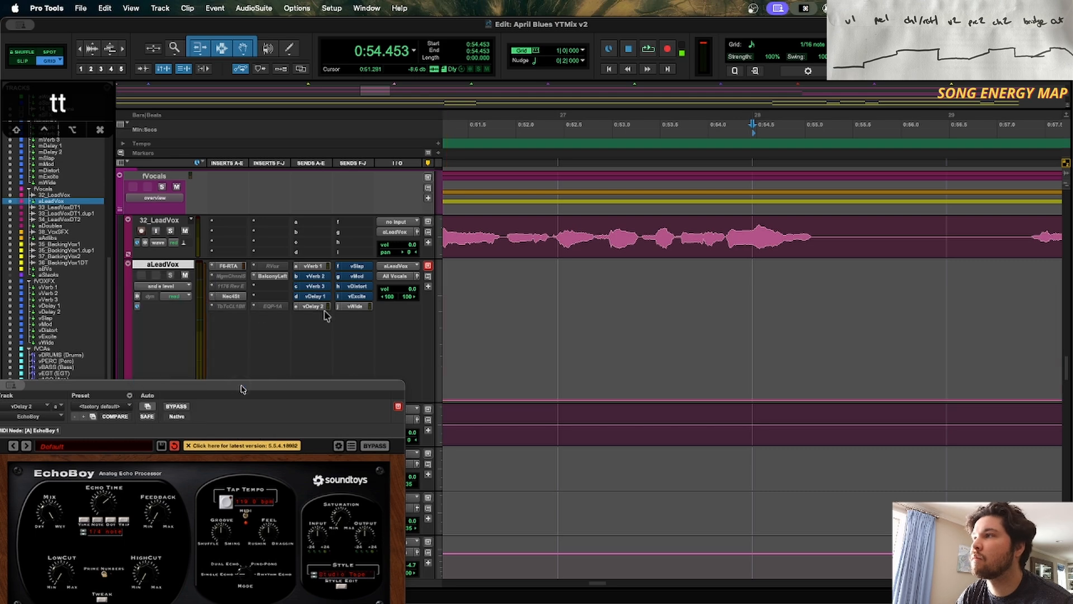
Step: Raise aLeadVox's vDelay 2 send automation to about -0.1 dB over the last word near 0:54, with a ramped start
click(712, 401)
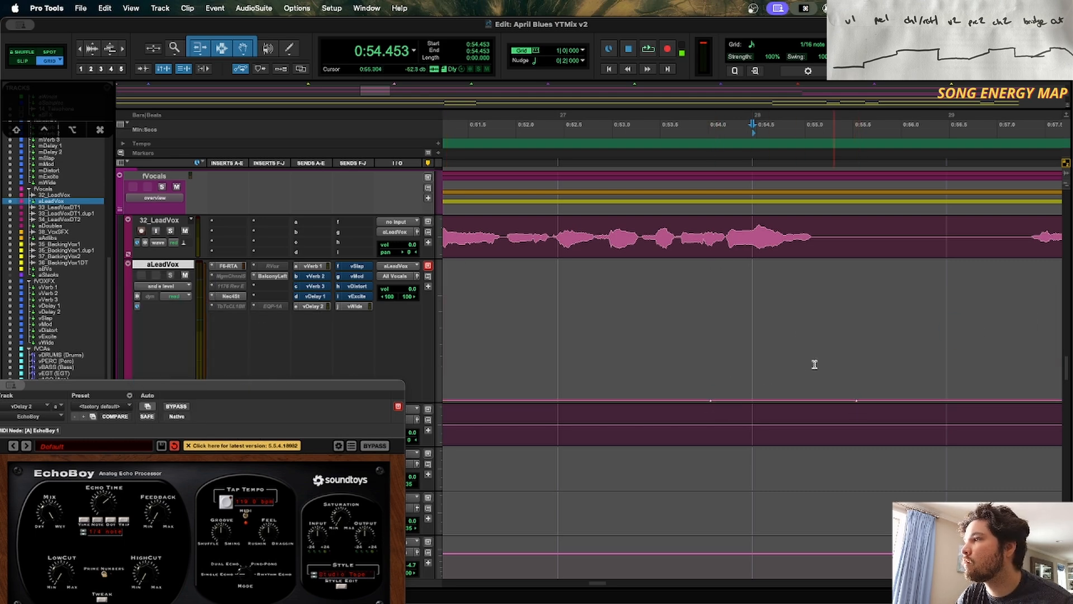
drag(799, 400, 799, 294)
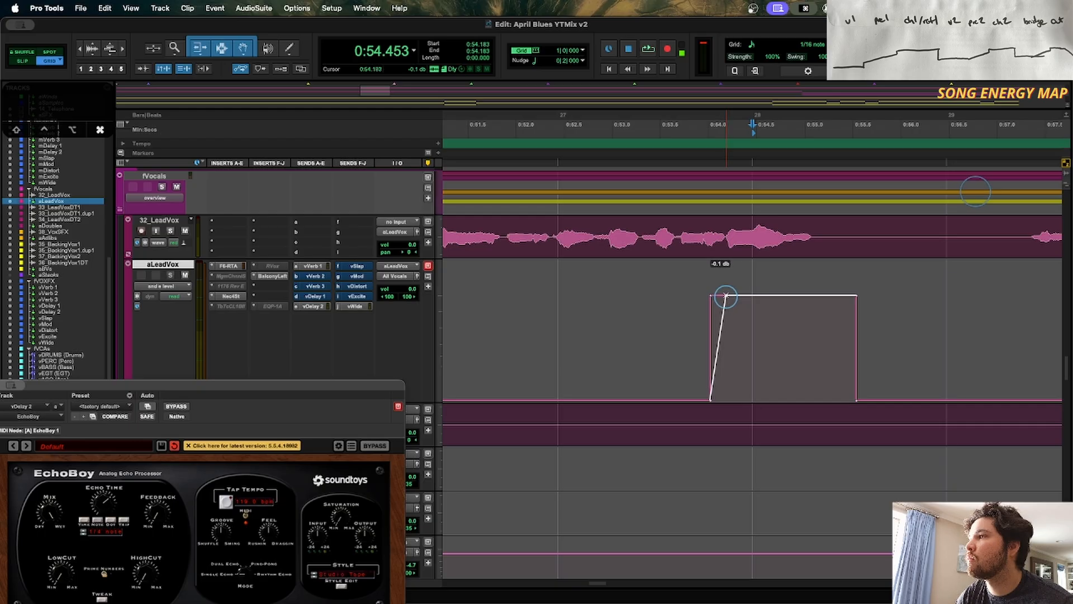
drag(726, 294, 726, 295)
Step: Audition the vocal delay throw from 0:52.436, with the EchoBoy window moved so that all its controls are reachable
key(r)
key(r)
click(719, 337)
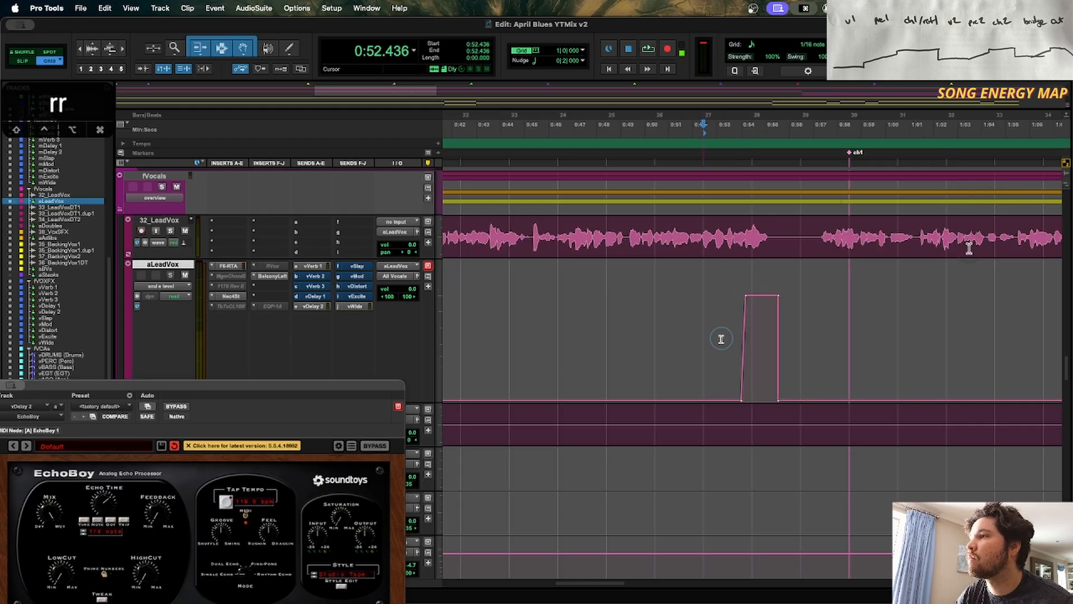
key(space)
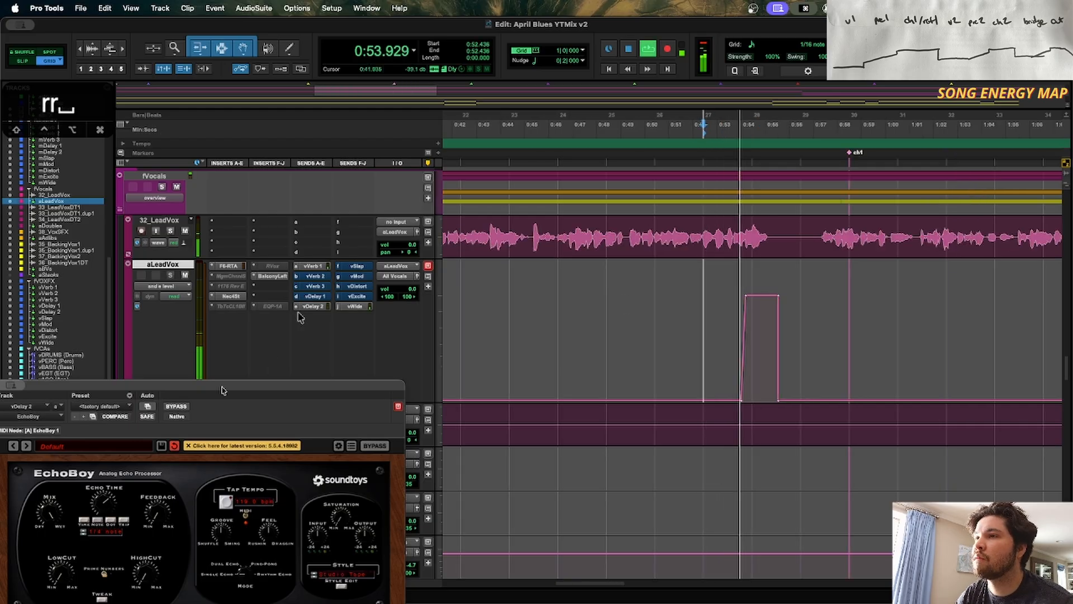
drag(222, 389, 276, 335)
key(space)
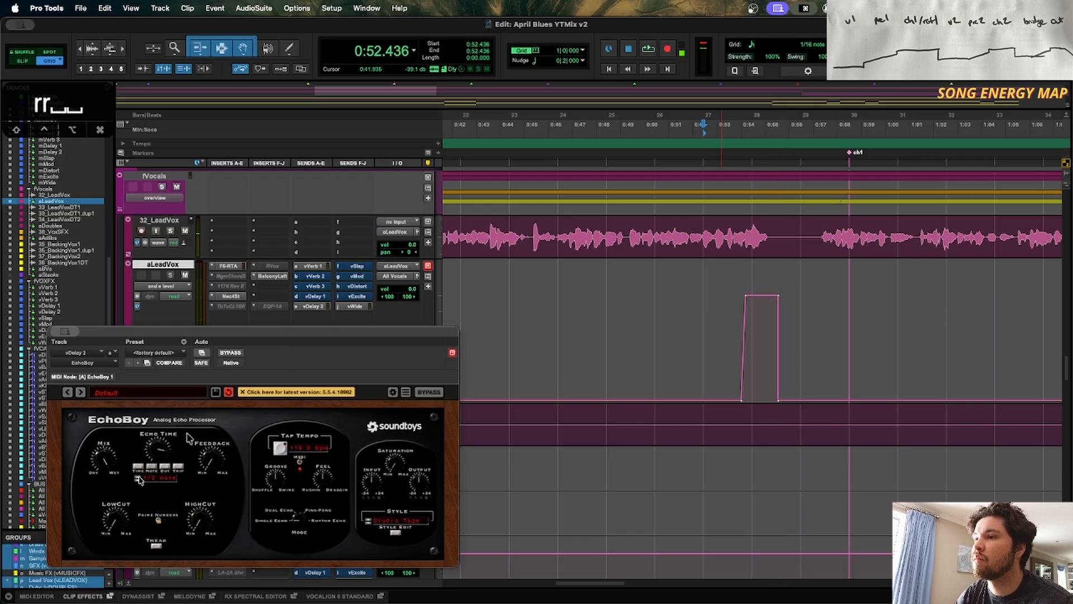
Step: Try dotted echo times in EchoBoy, starting with 1/2 dot, while replaying the delay throw
key(space)
click(164, 466)
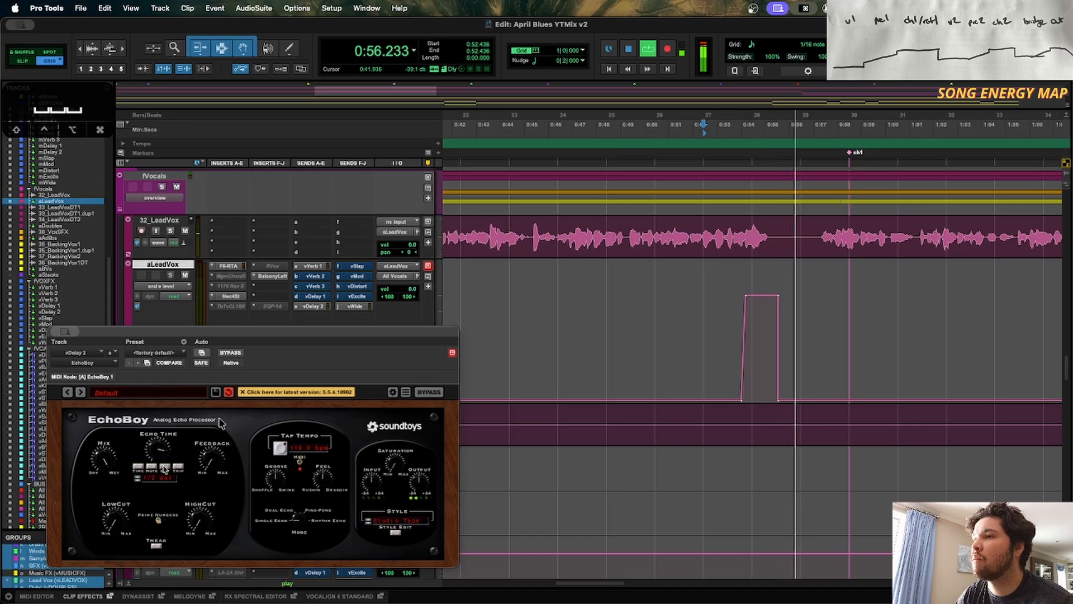
key(space)
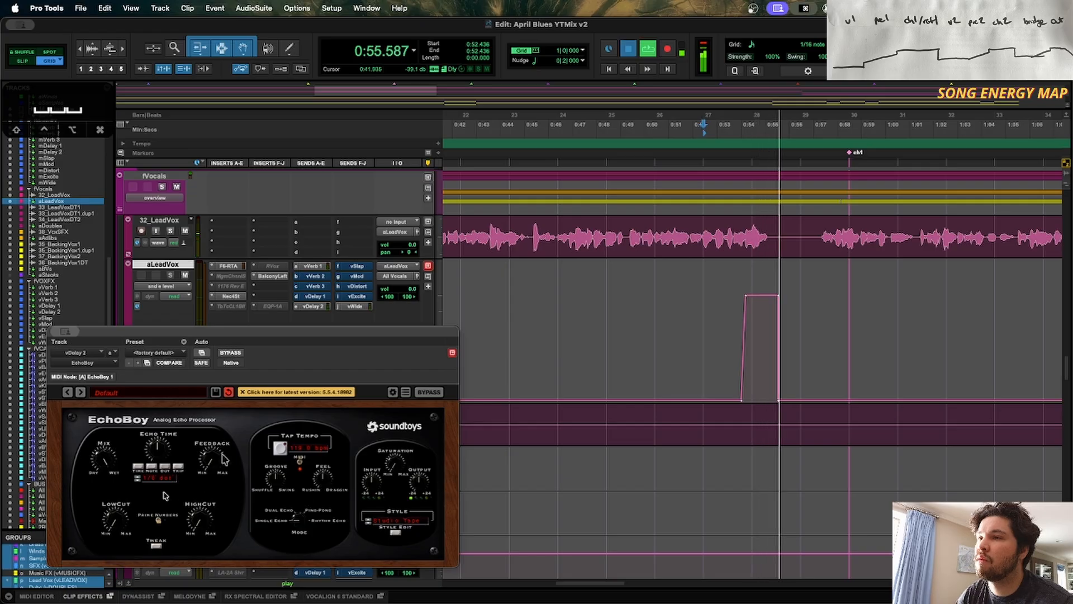
key(space)
key(space)
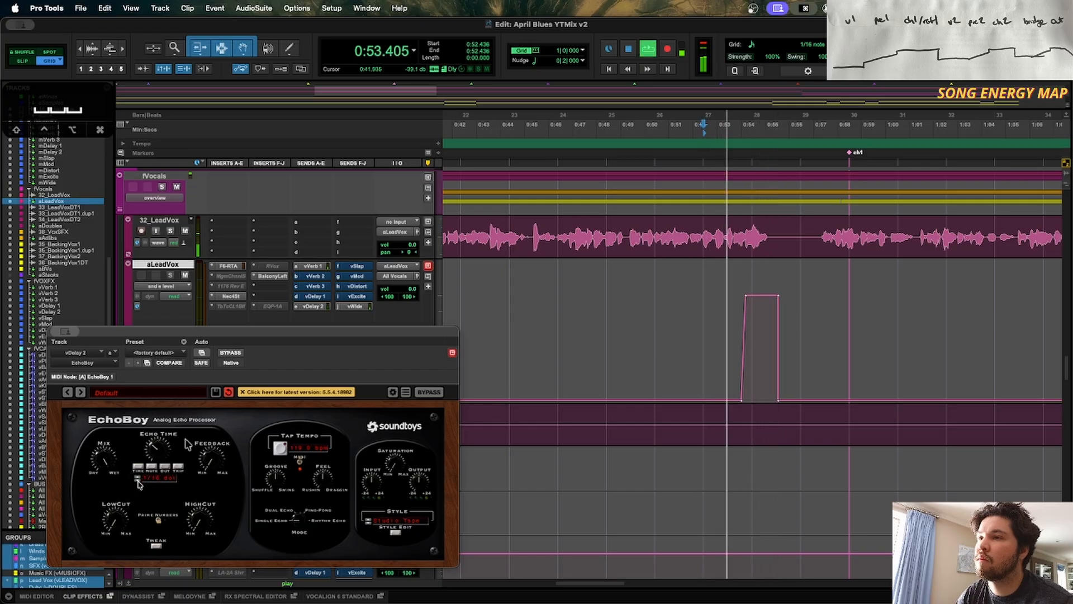
Step: Set EchoBoy's echo time to 1/4 note and adjust its high cut, low cut and feedback while replaying the throw
click(153, 471)
key(space)
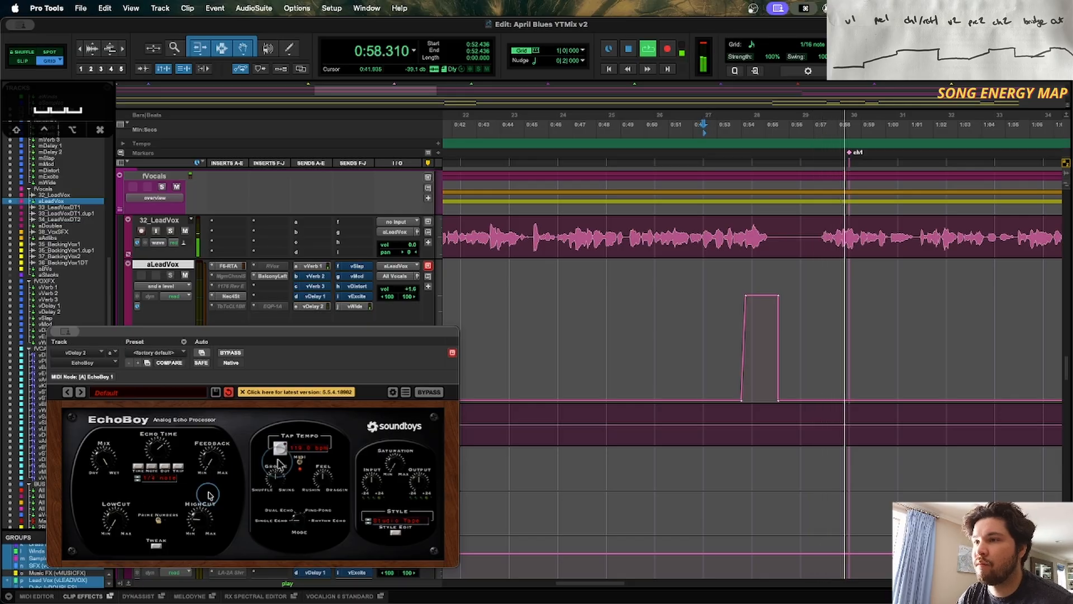
key(space)
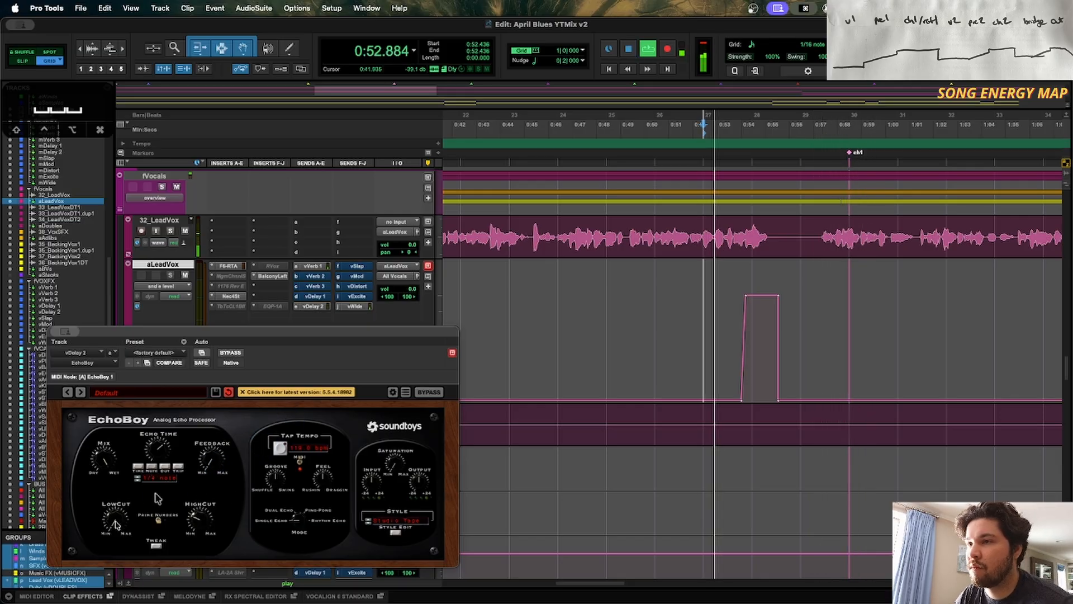
click(206, 450)
click(277, 398)
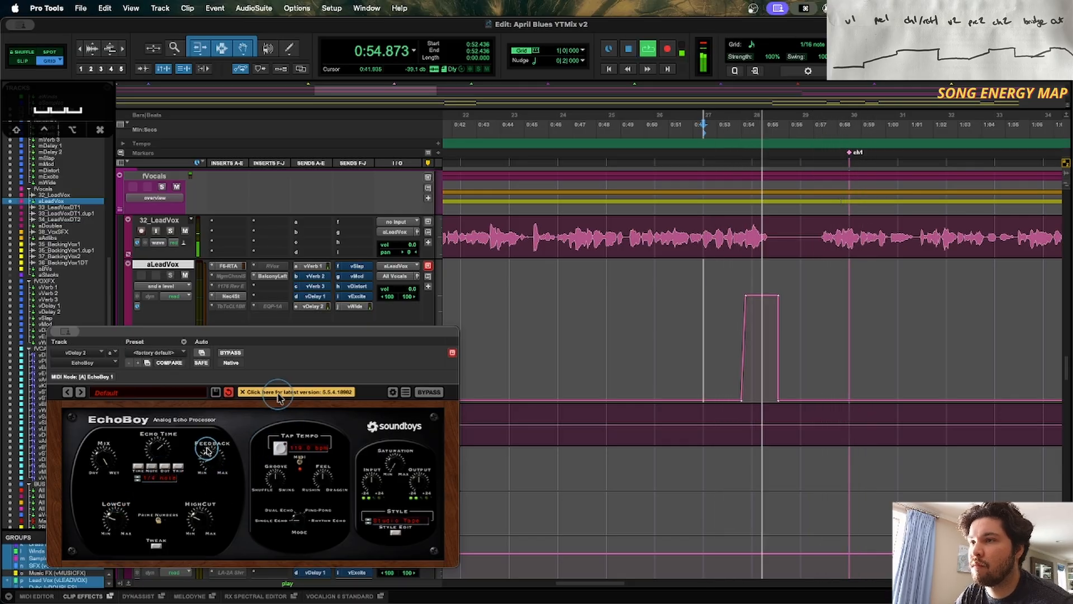
key(space)
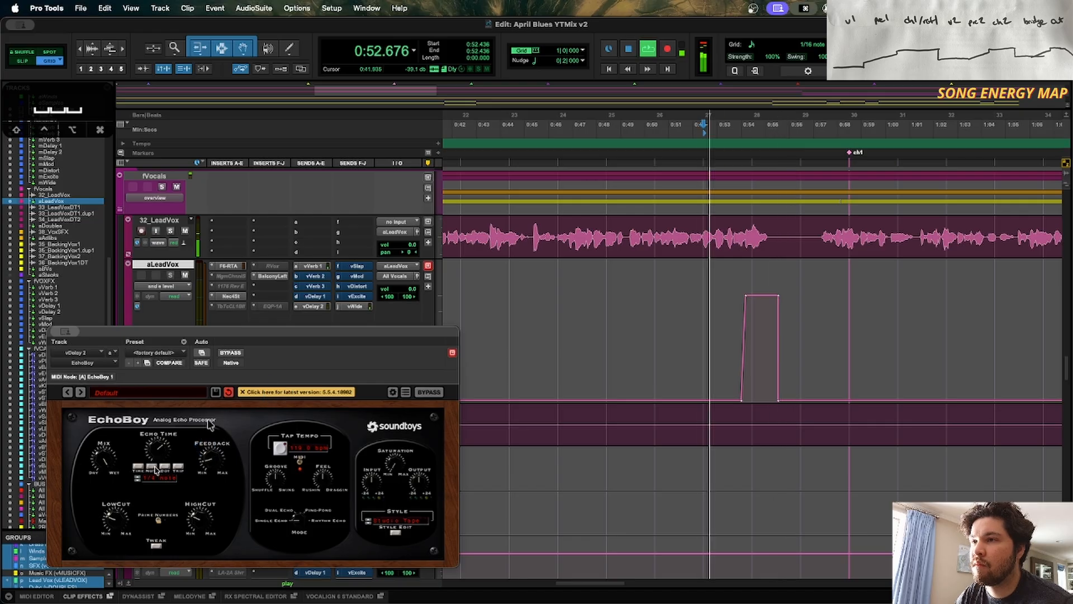
Step: Change the EchoBoy echo time to 1/4 dot, switch the mode to Ping-Pong and replay the delay throw
click(165, 467)
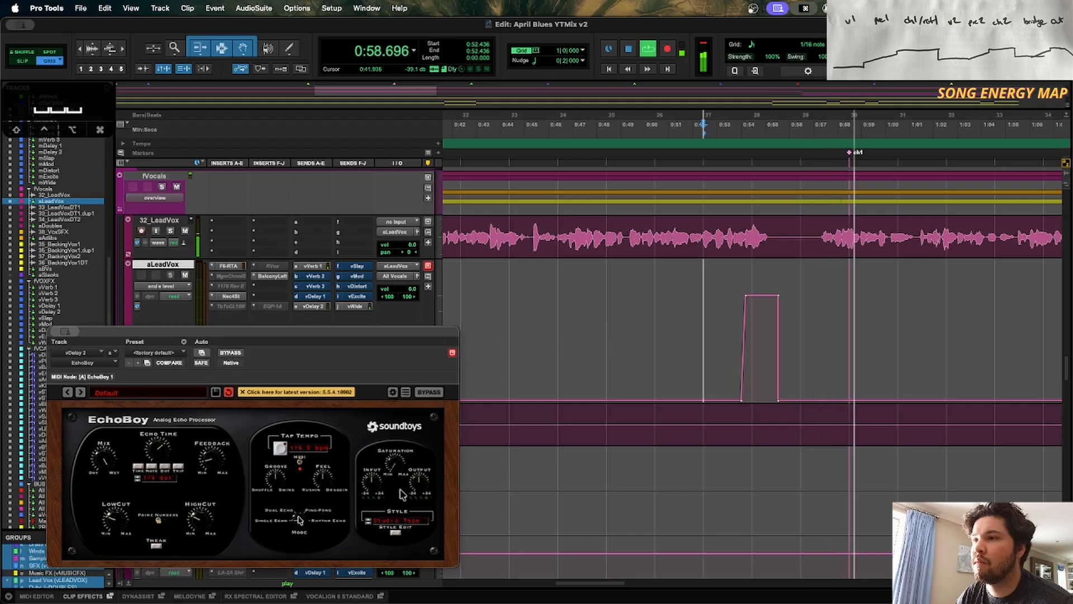
click(318, 510)
key(space)
key(space)
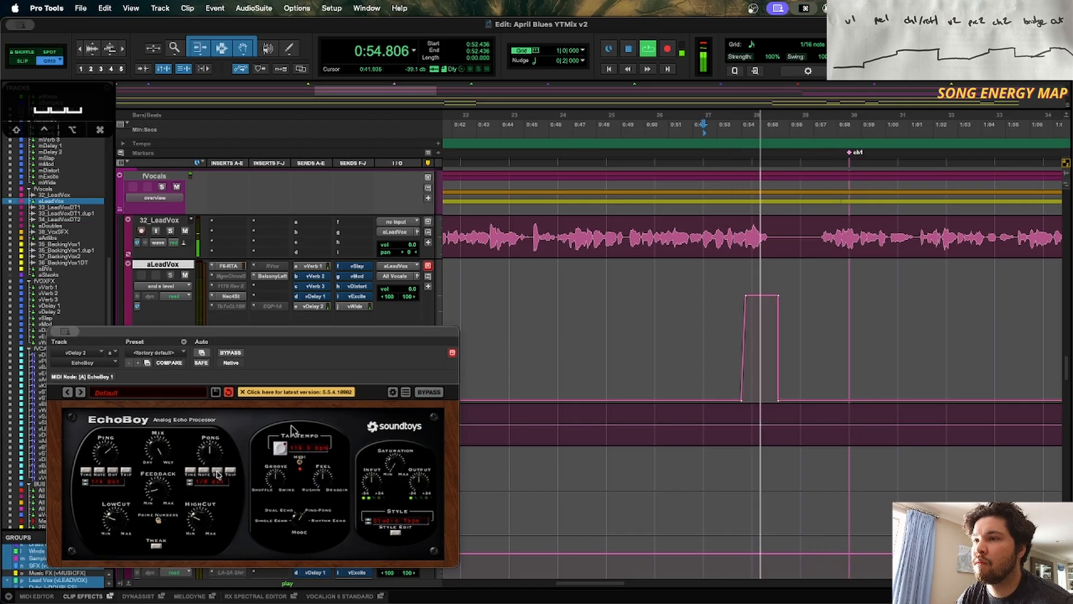
key(space)
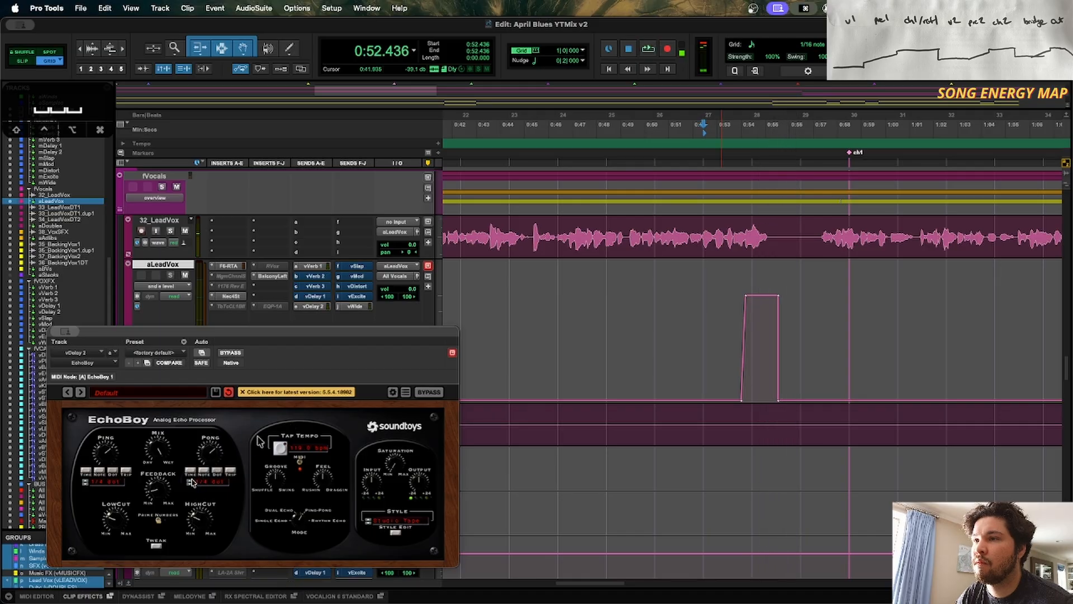
key(space)
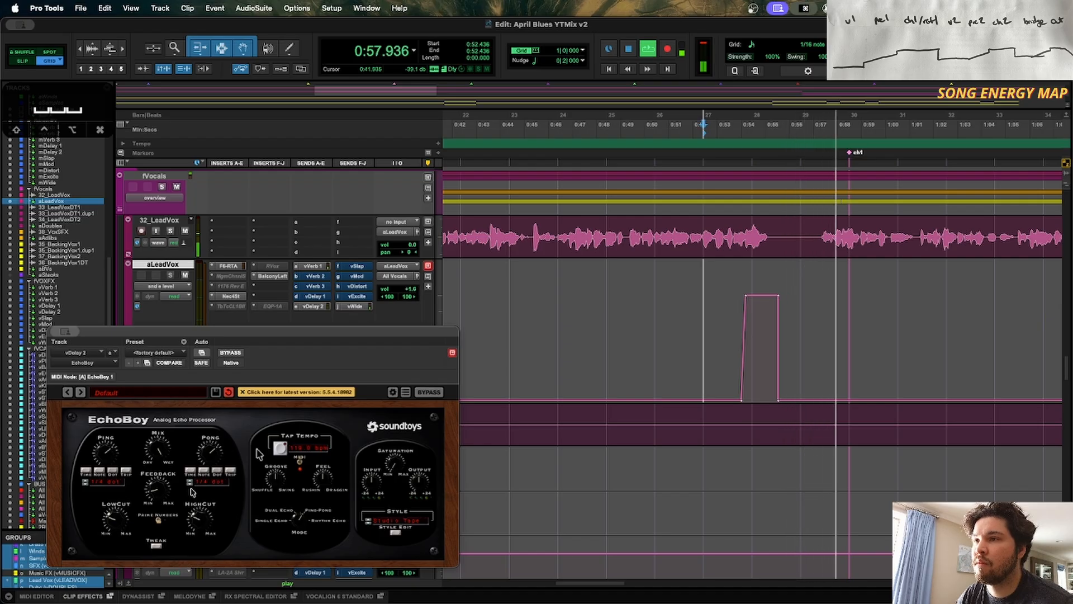
key(space)
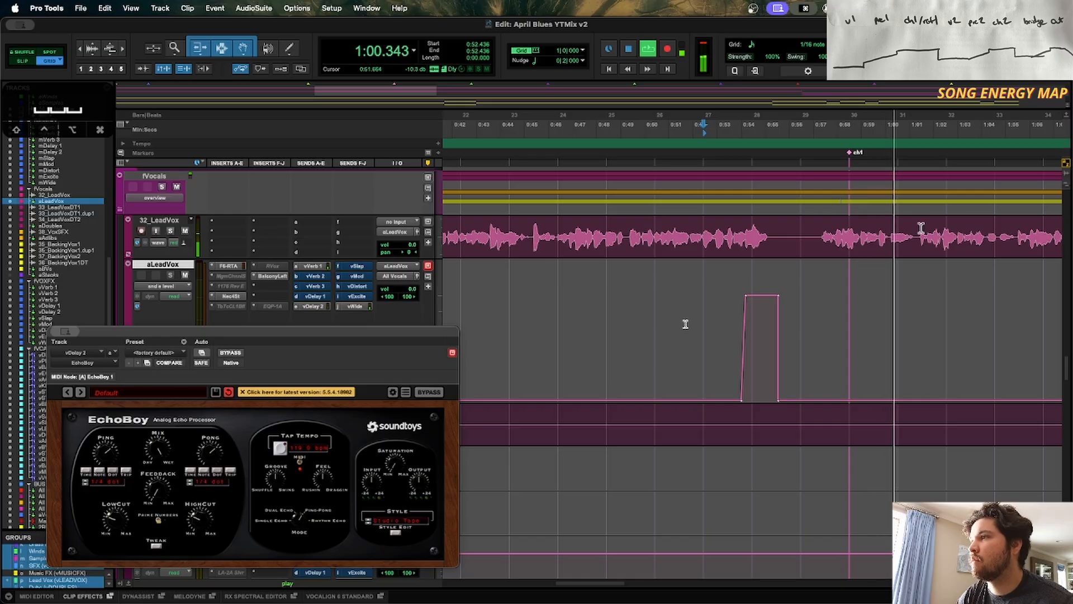
key(space)
key(space)
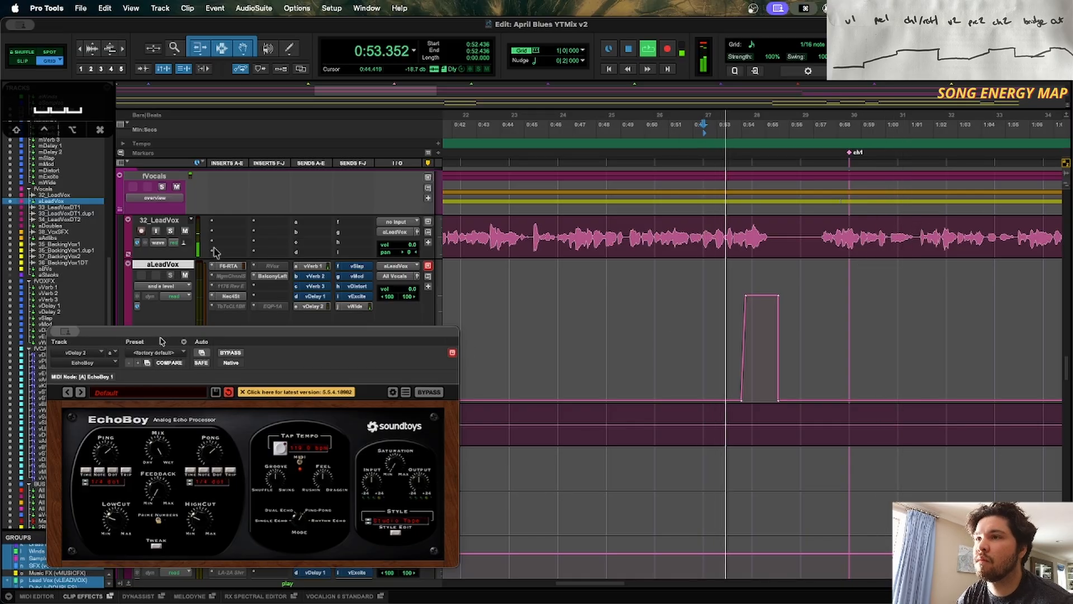
Step: Locate the vDelay 2 return track among the vocal effects and close its EchoBoy window
drag(48, 333, 71, 201)
scroll(288, 558, down, 5)
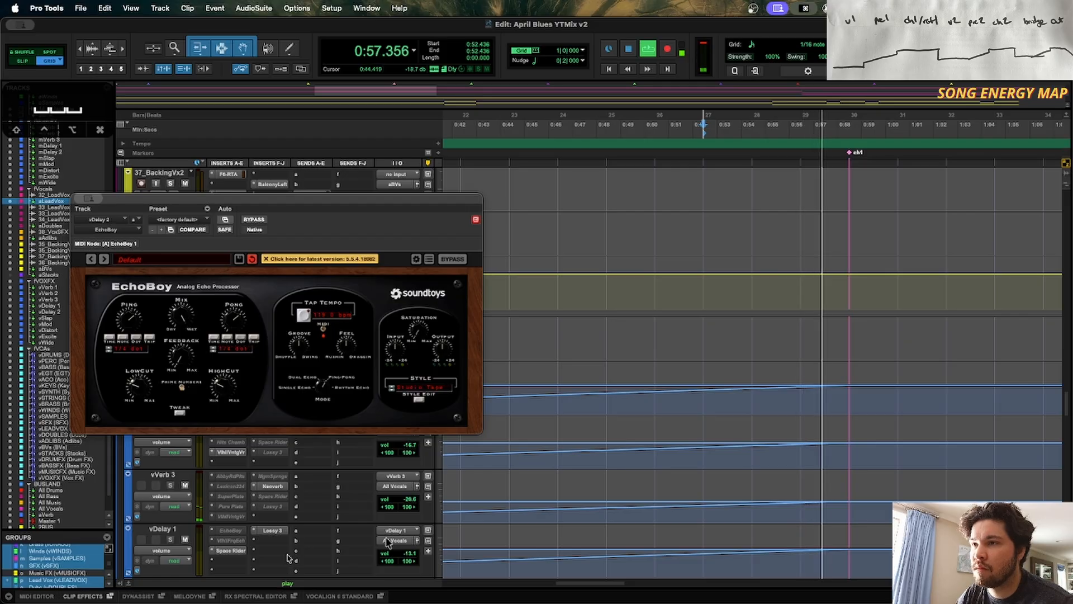
scroll(287, 558, up, 3)
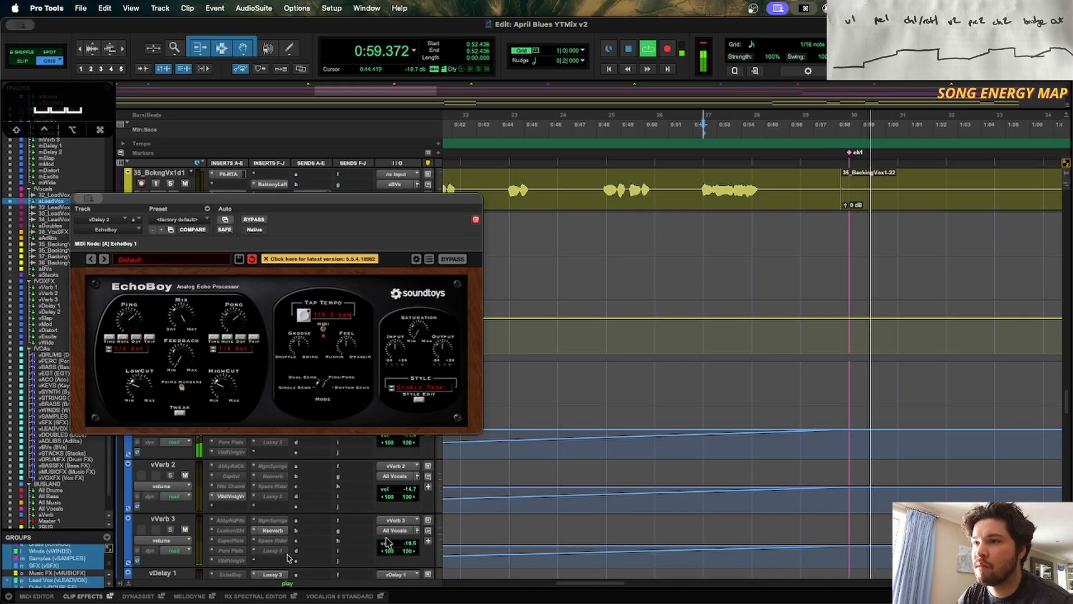
scroll(287, 557, down, 3)
scroll(260, 553, down, 3)
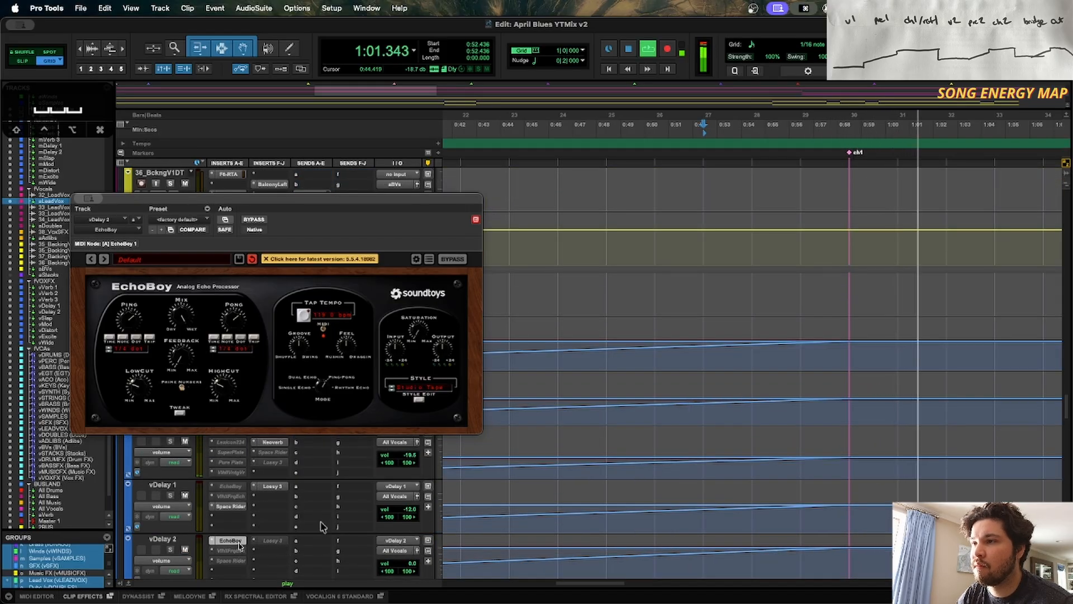
key(super+w)
Step: Lower the entire vDelay 2 volume automation independently of the grouped tracks, and replay the throw from 0:52.436
key(r)
key(r)
key(space)
click(747, 540)
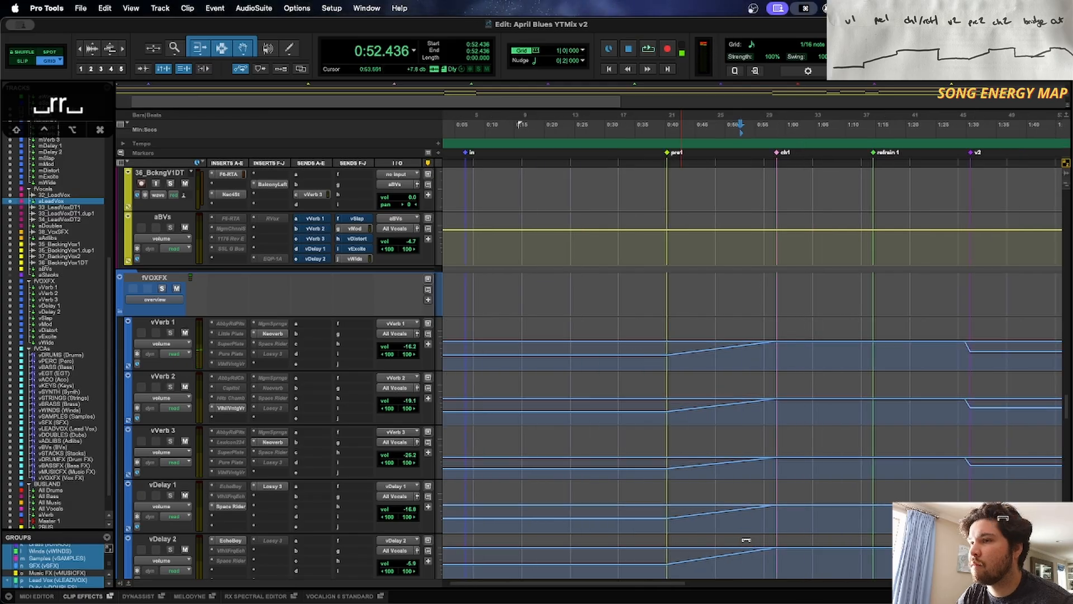
click(61, 573)
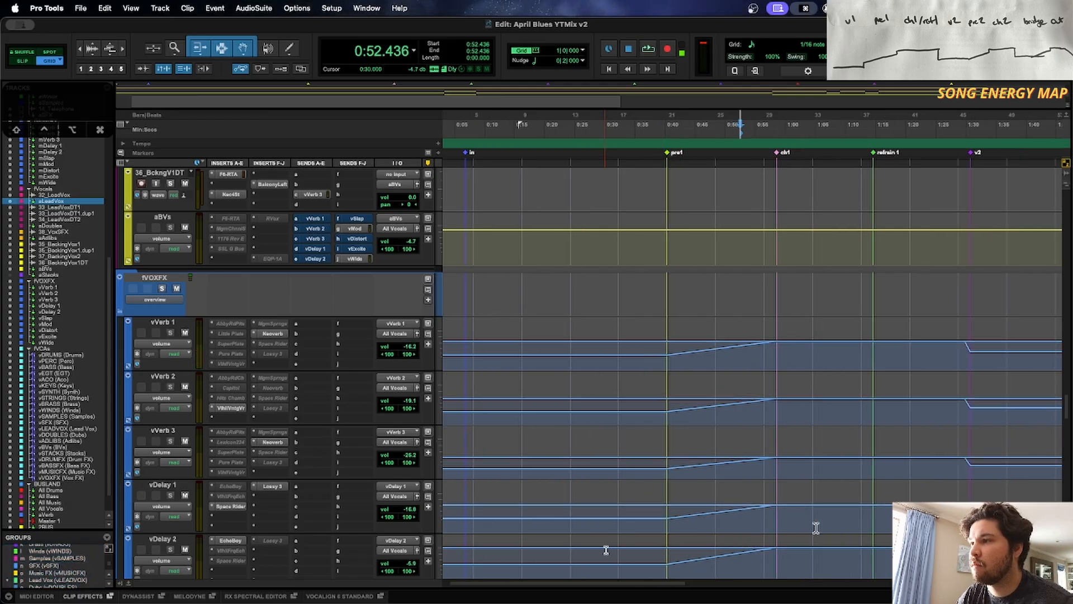
drag(607, 539, 607, 546)
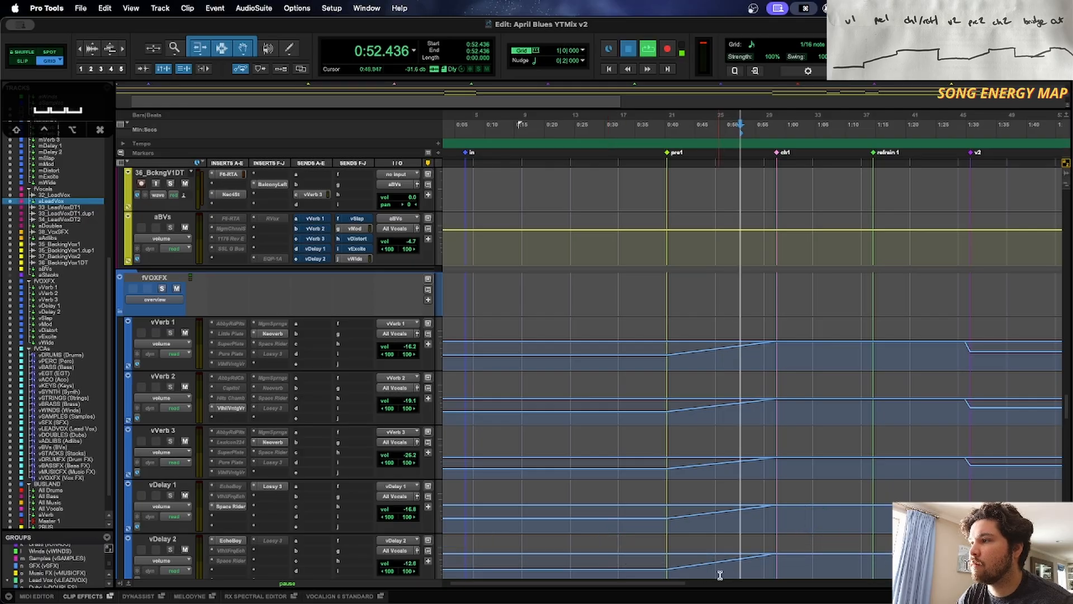
key(space)
key(r)
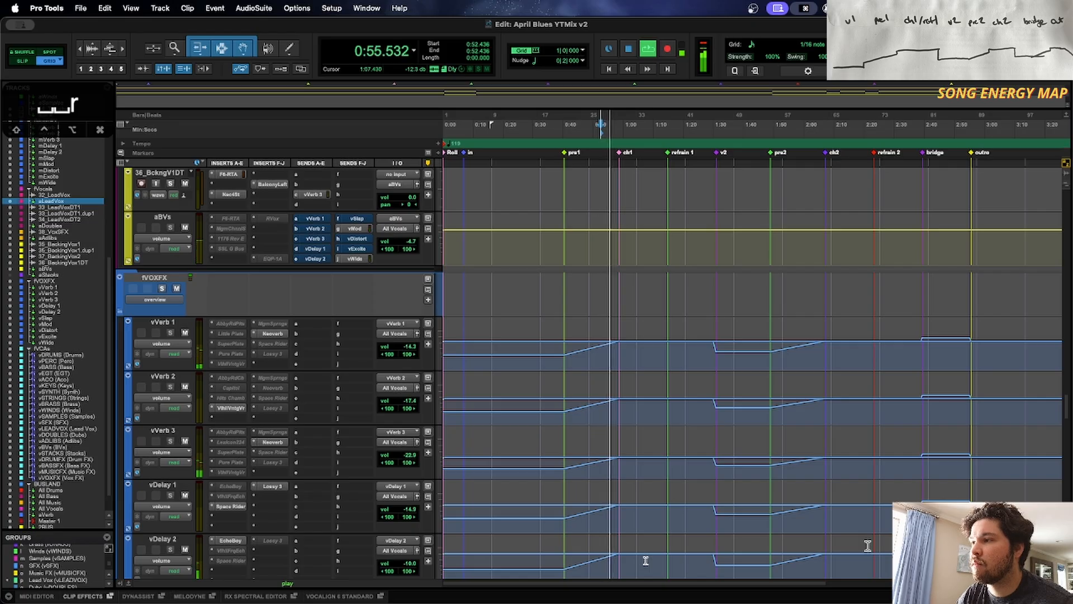
key(space)
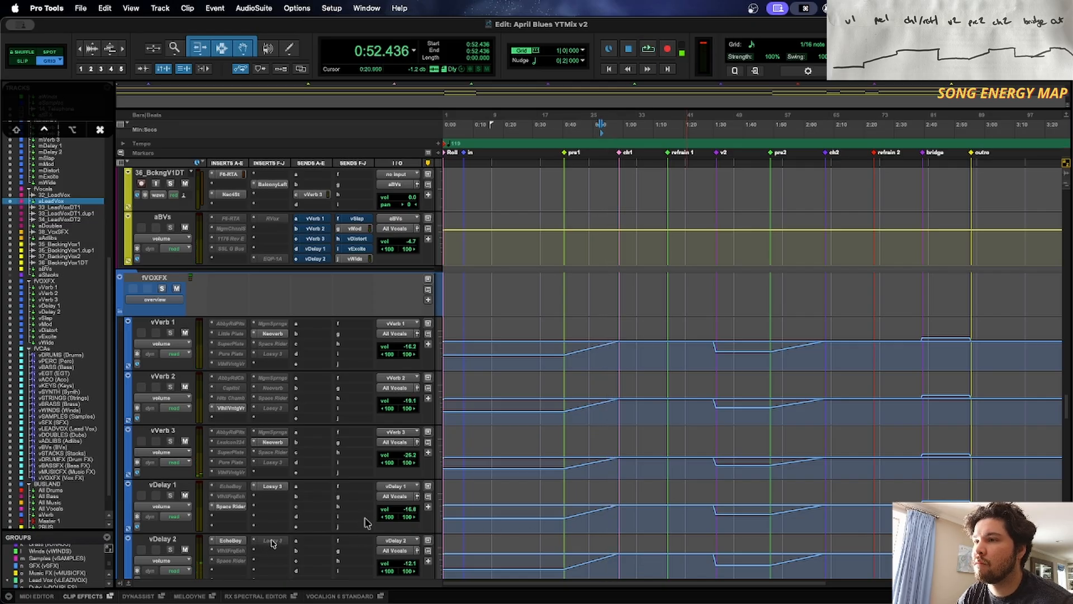
Step: Activate Lossy 3 on vDelay 2 and set the verb amount to 24%, the lower filter range to 105 Hz and the loss amount to 100%
click(272, 541)
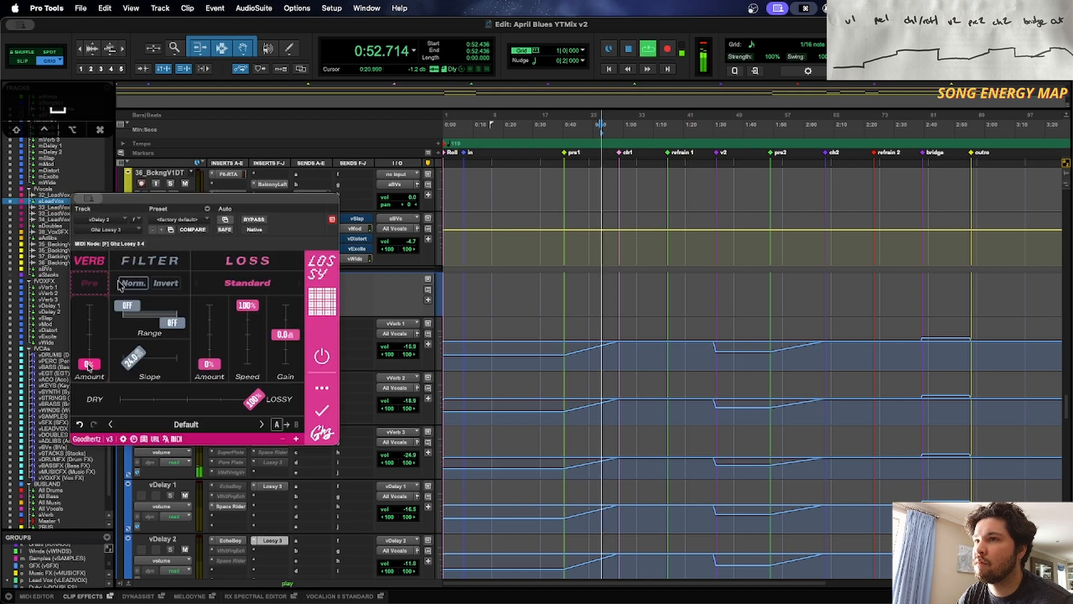
drag(93, 326, 102, 292)
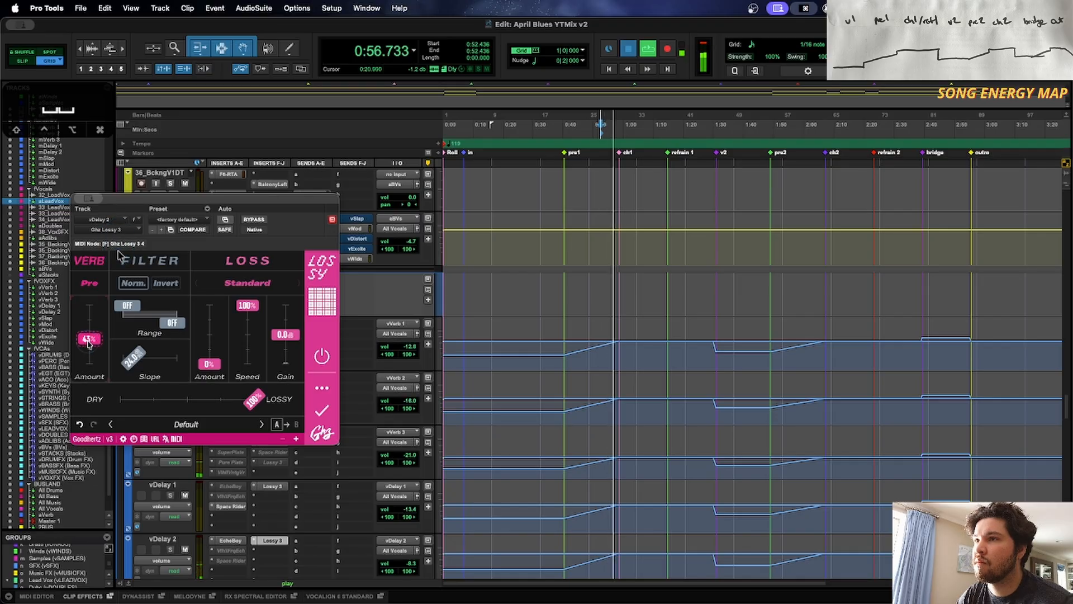
drag(211, 364, 216, 338)
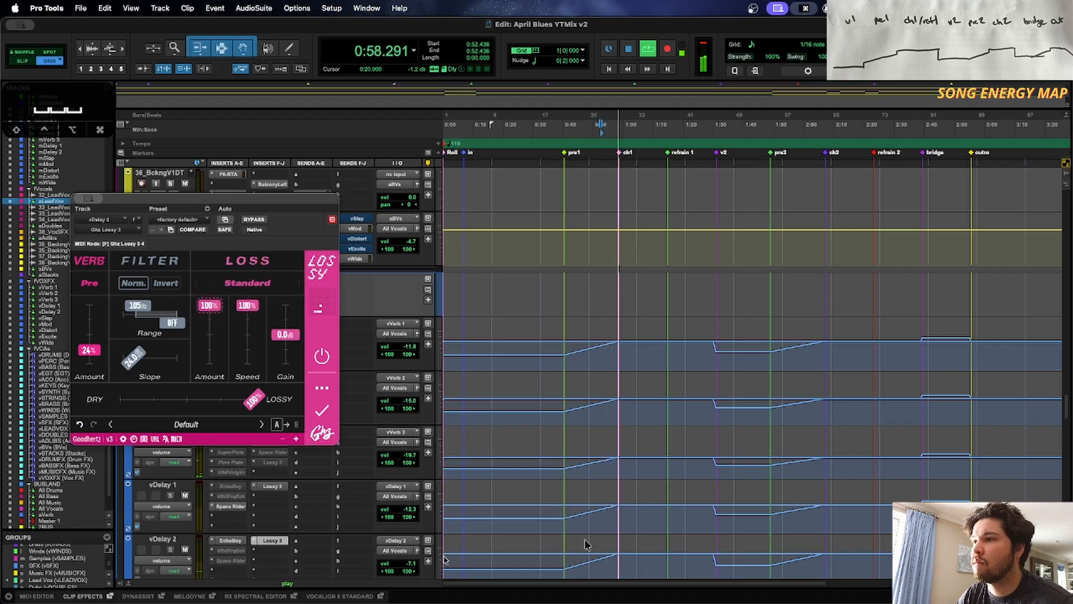
Step: Raise the vDelay 2 volume automation slightly, replay the throw from 0:52.436 and close the Lossy 3 window
drag(691, 540, 703, 516)
key(space)
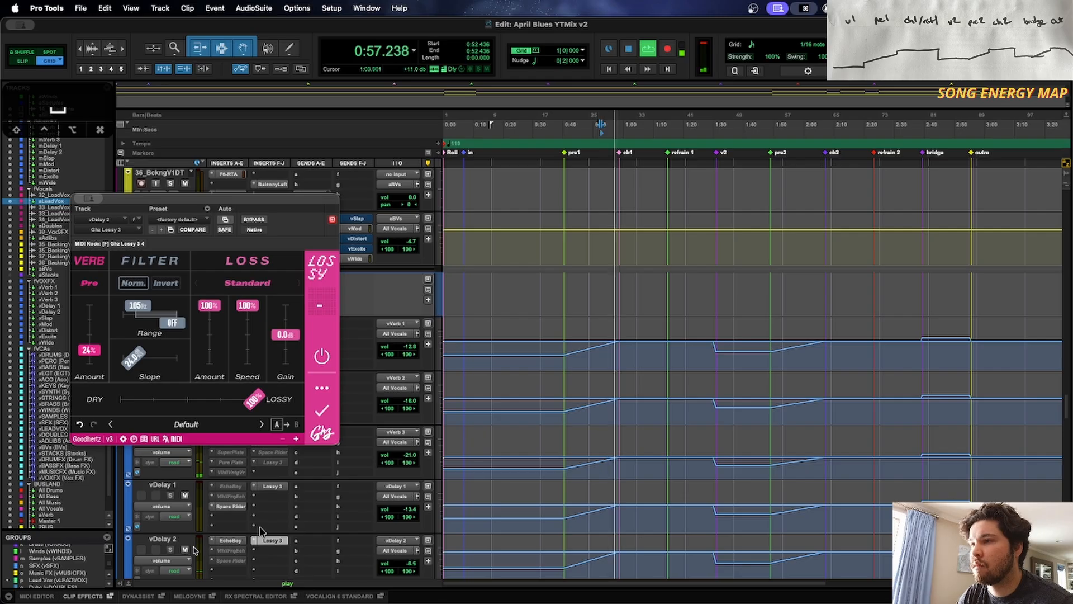
click(272, 540)
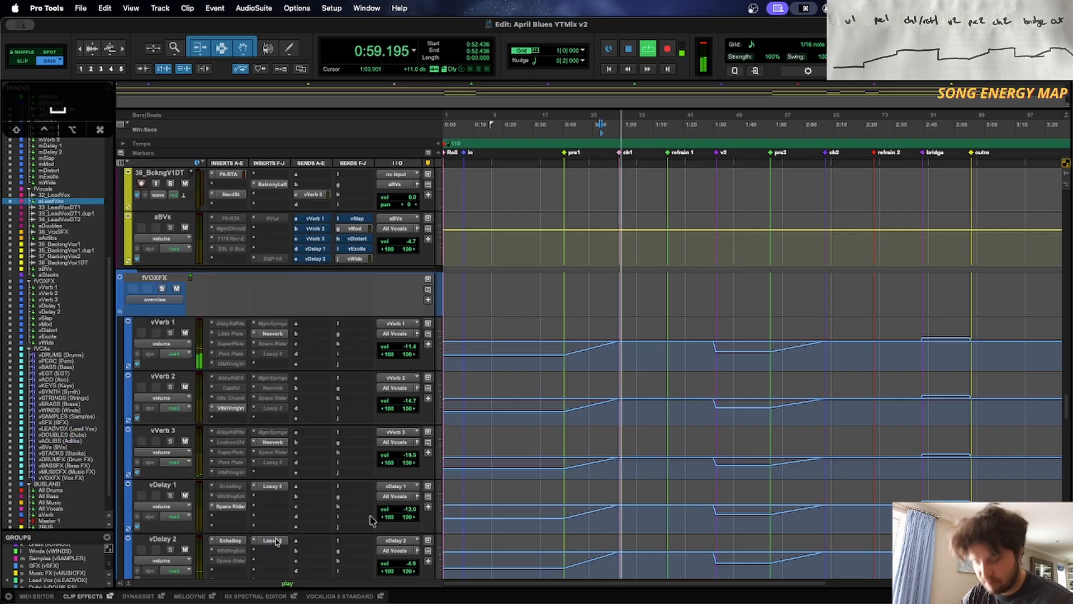
Step: Look through the vocal effects, VCA, vocal and music effects tracks to find the bass tracks and their effects folder
scroll(759, 492, down, 12)
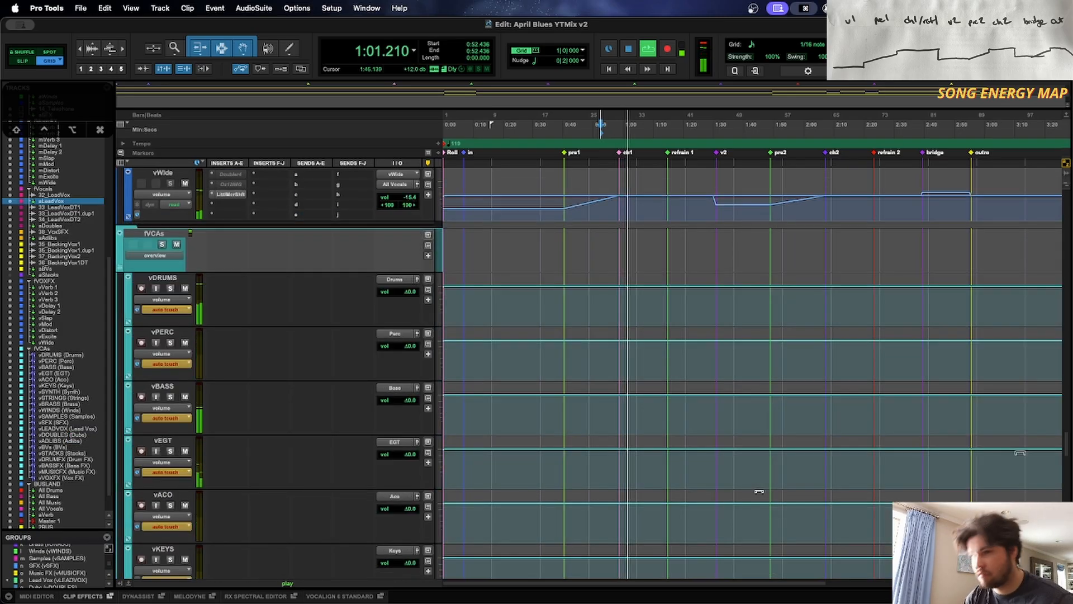
scroll(758, 492, down, 10)
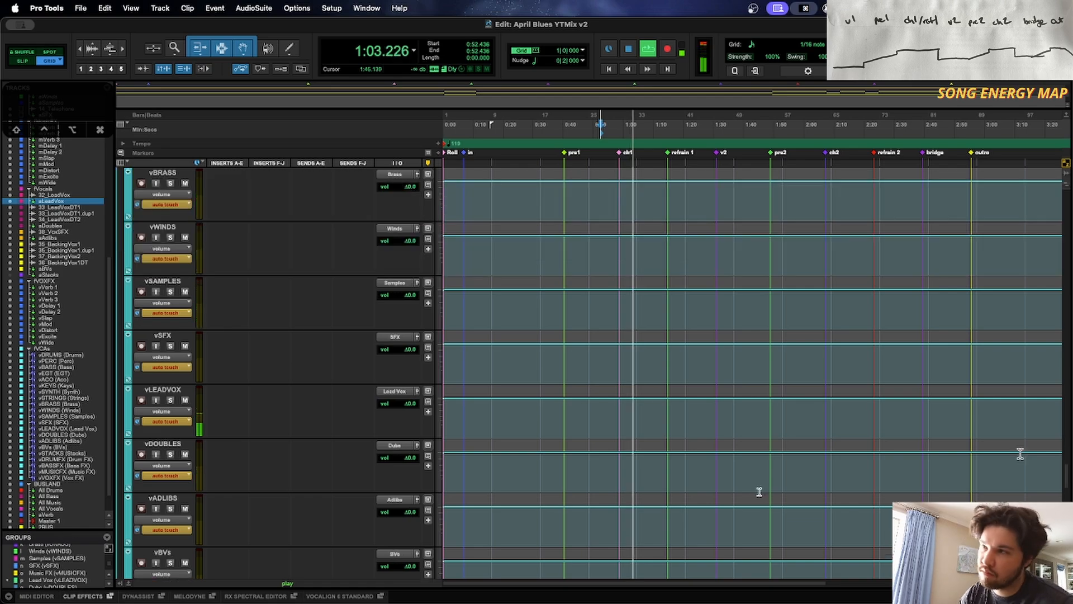
scroll(758, 491, up, 20)
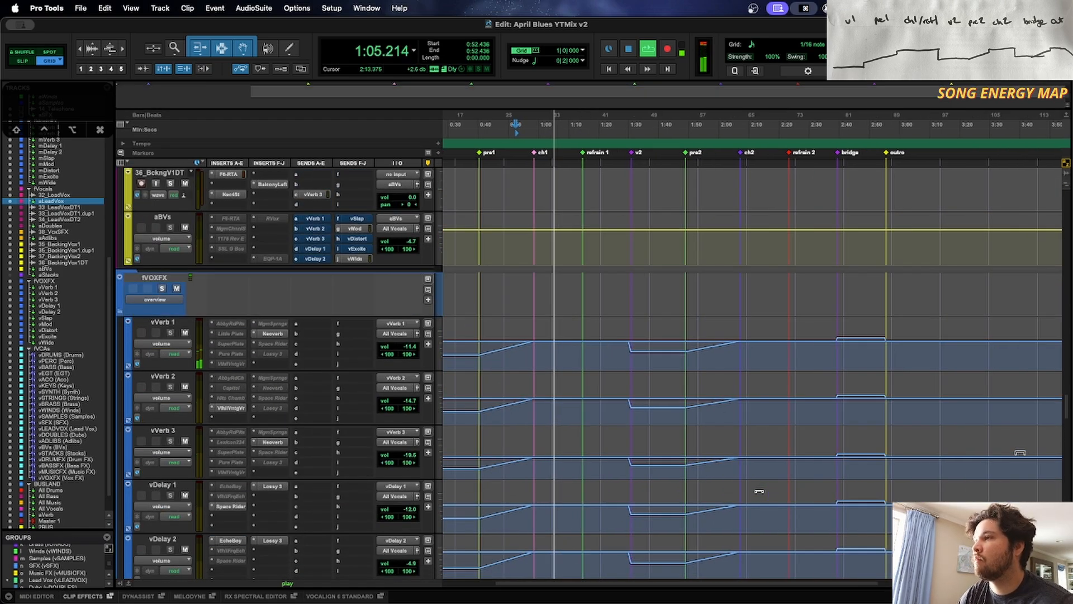
scroll(759, 491, left, 4)
scroll(759, 492, up, 2)
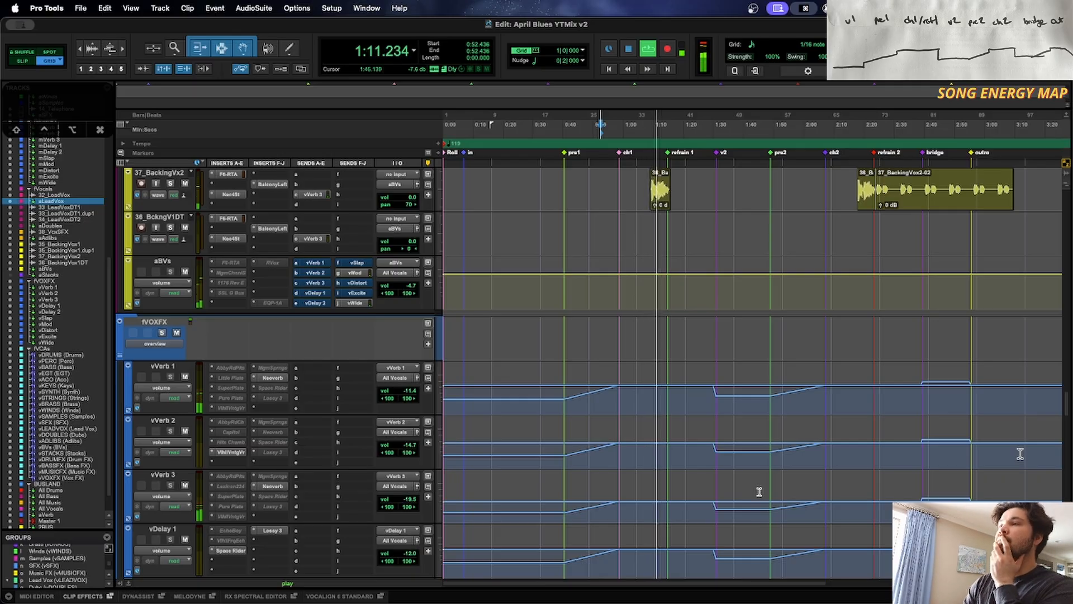
scroll(758, 492, up, 10)
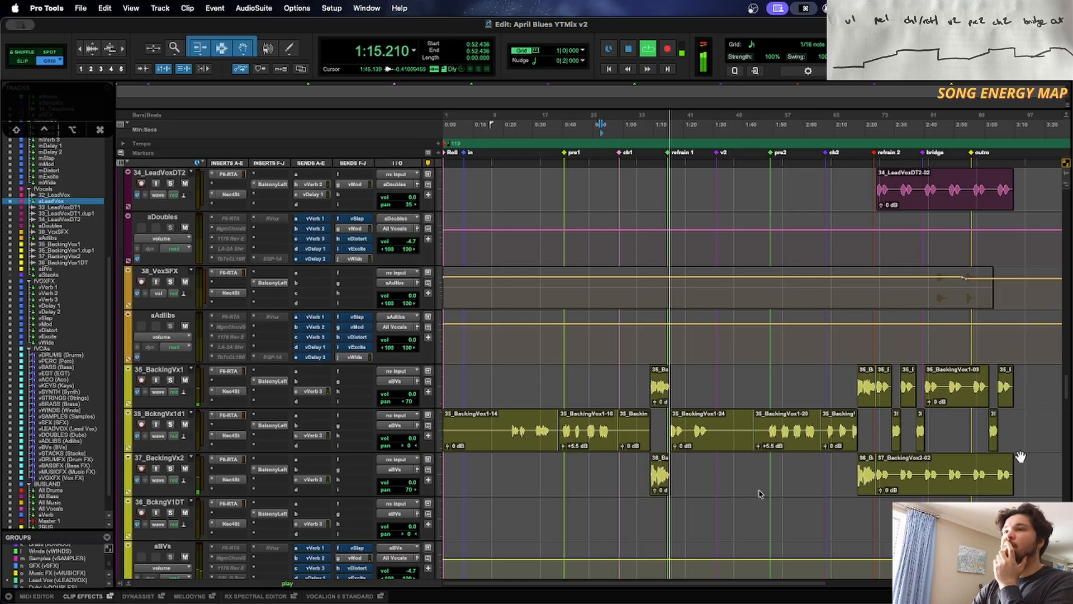
scroll(758, 494, up, 10)
scroll(759, 495, up, 10)
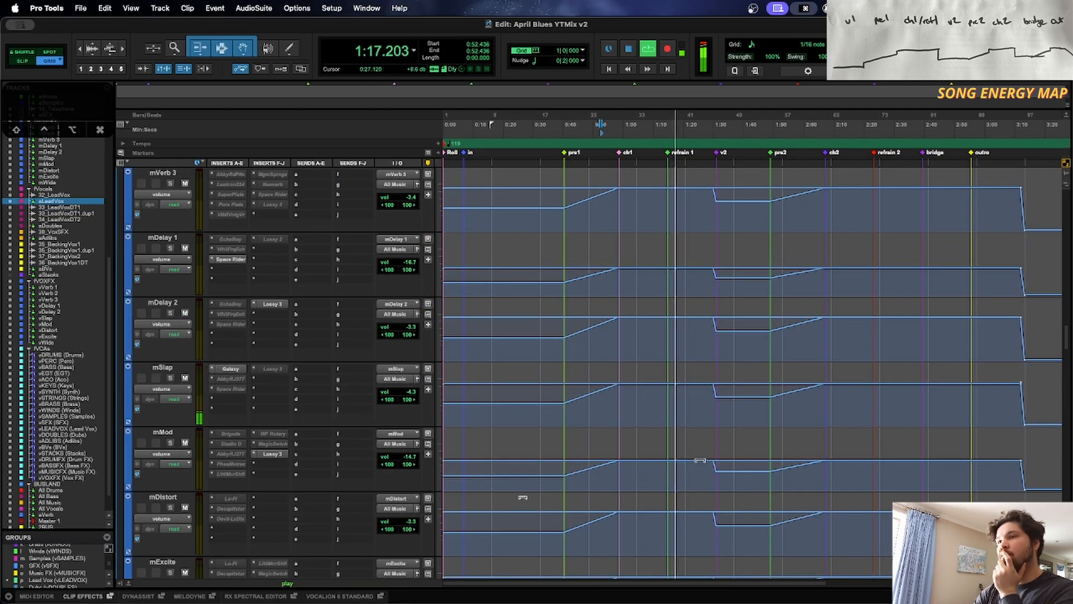
scroll(701, 461, down, 15)
scroll(697, 460, up, 10)
scroll(458, 428, down, 10)
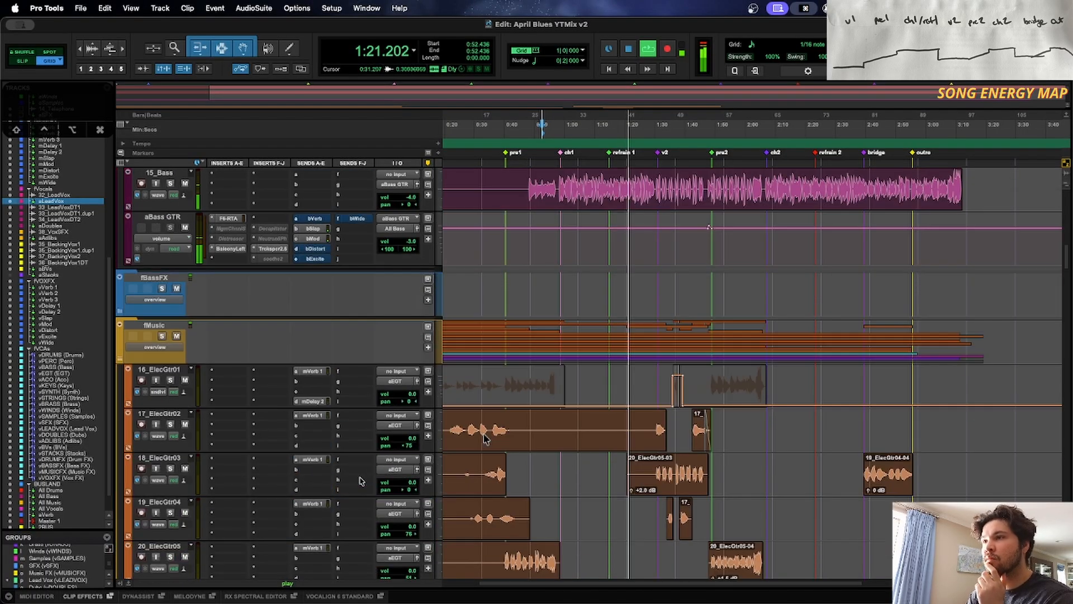
Step: Expand the fBassFX folder, replay from 0:52.436 and raise the bSlap volume automation slightly
key(shift+f)
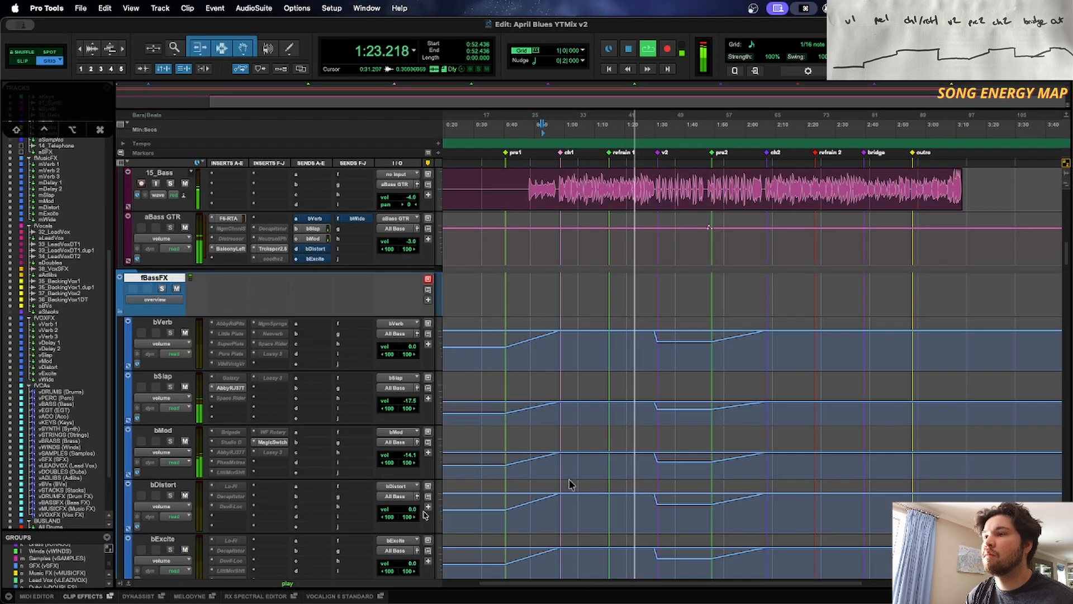
scroll(632, 300, down, 5)
scroll(587, 300, up, 2)
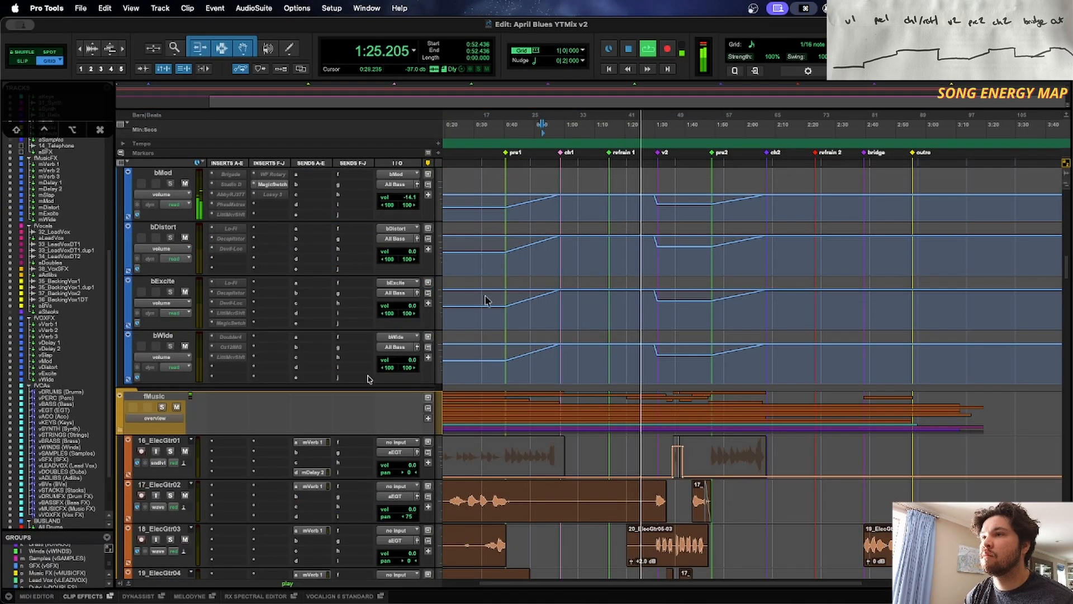
scroll(312, 364, up, 5)
key(space)
key(space)
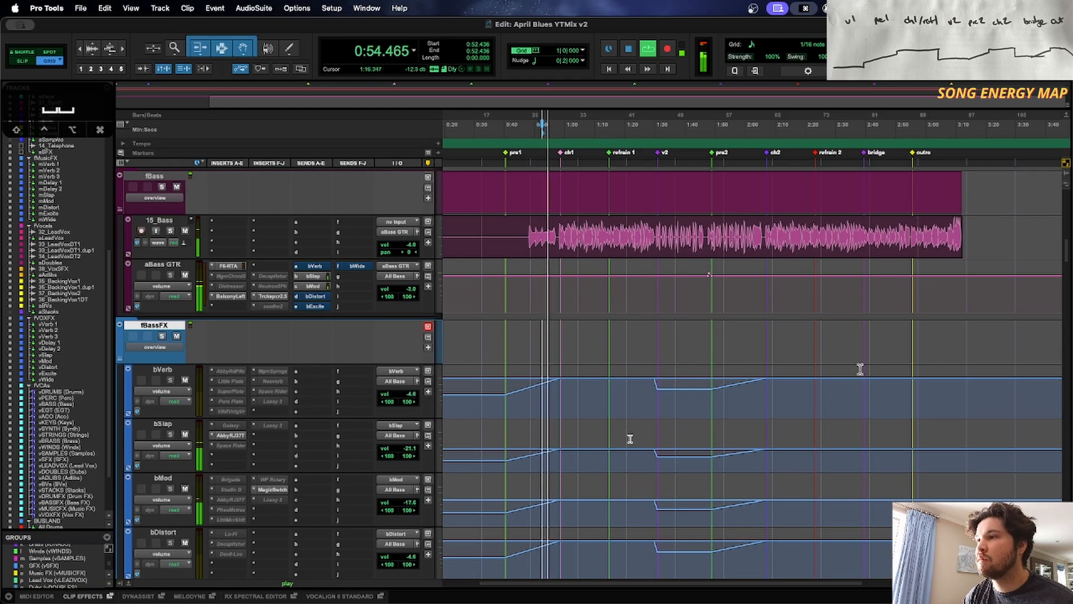
drag(629, 423, 635, 407)
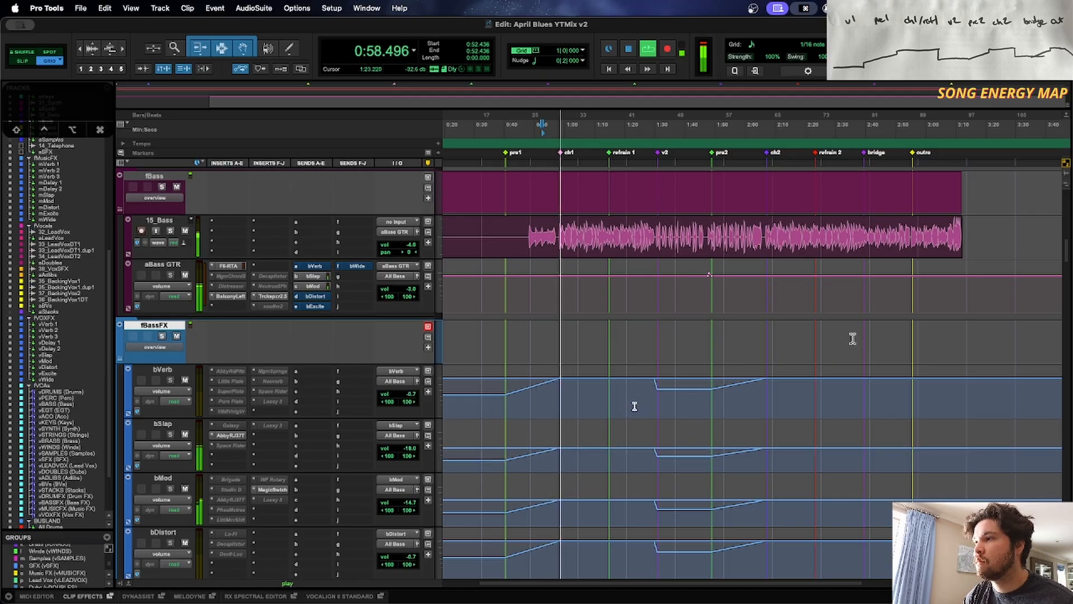
Step: Try widening the bass by sending aBass GTR to bWide at 0.0 dB through an activated Little MicroShift, replaying from 0:52.436
click(357, 266)
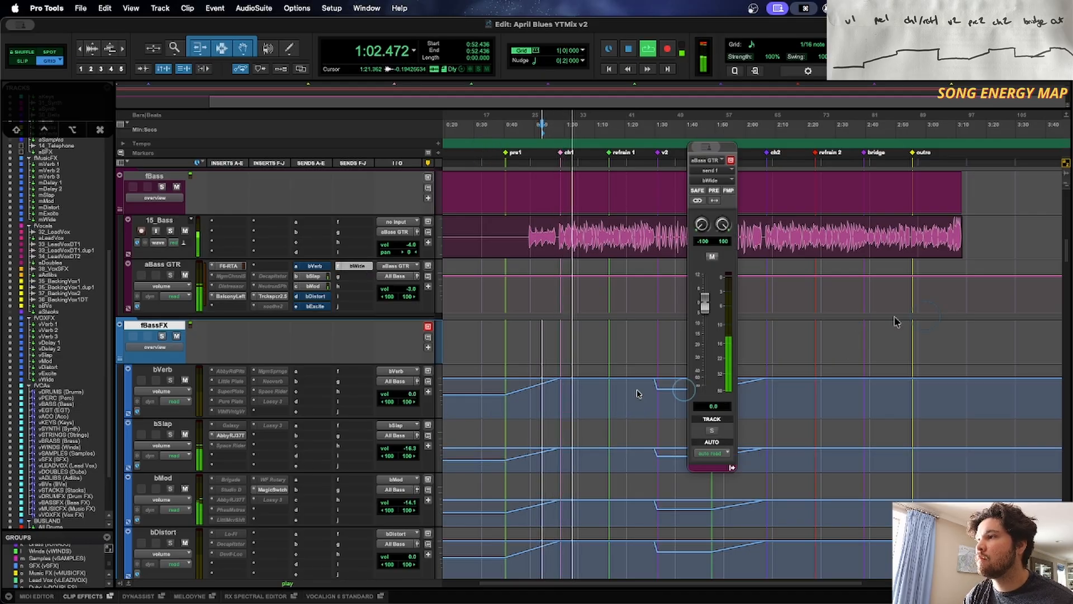
key(space)
scroll(464, 347, down, 5)
click(238, 413)
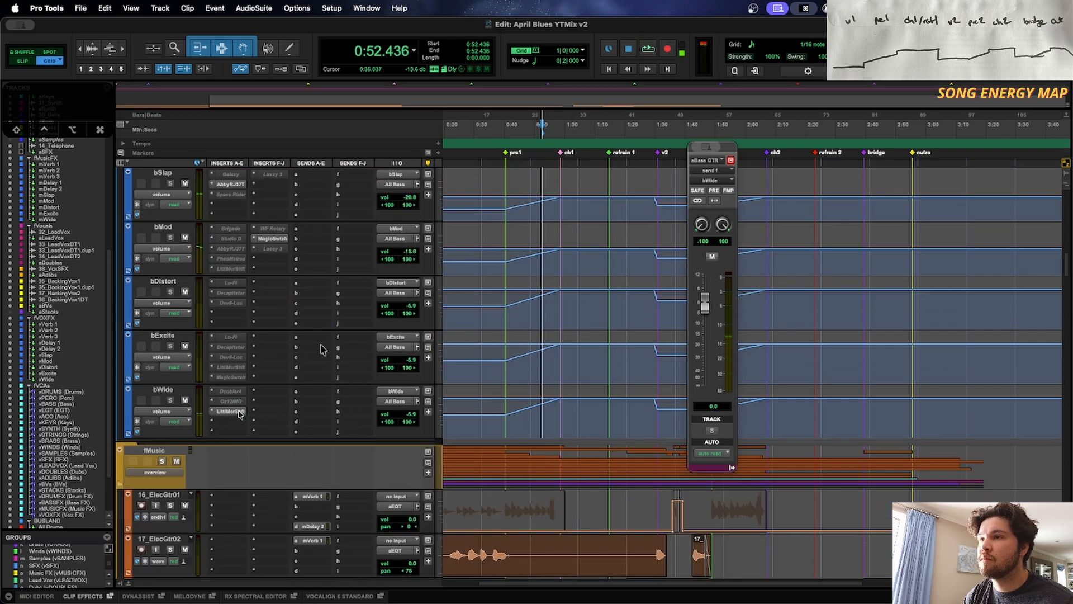
key(space)
drag(657, 476, 404, 368)
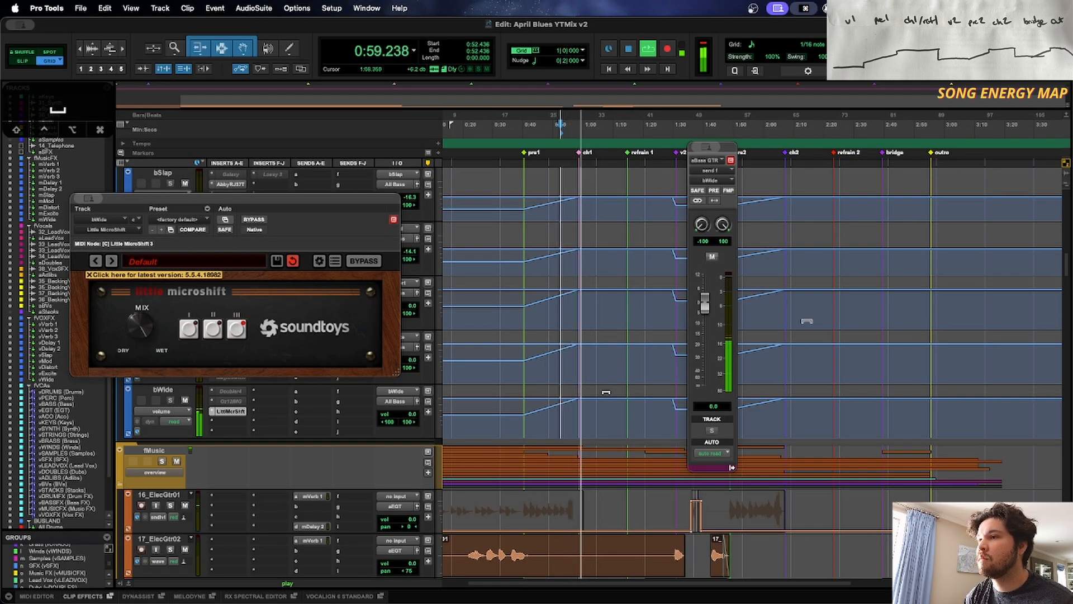
Step: Compare the bass with bWide muted and unmuted, leave it muted, deactivate Little MicroShift and pull the bWide send fully down
click(185, 400)
click(185, 401)
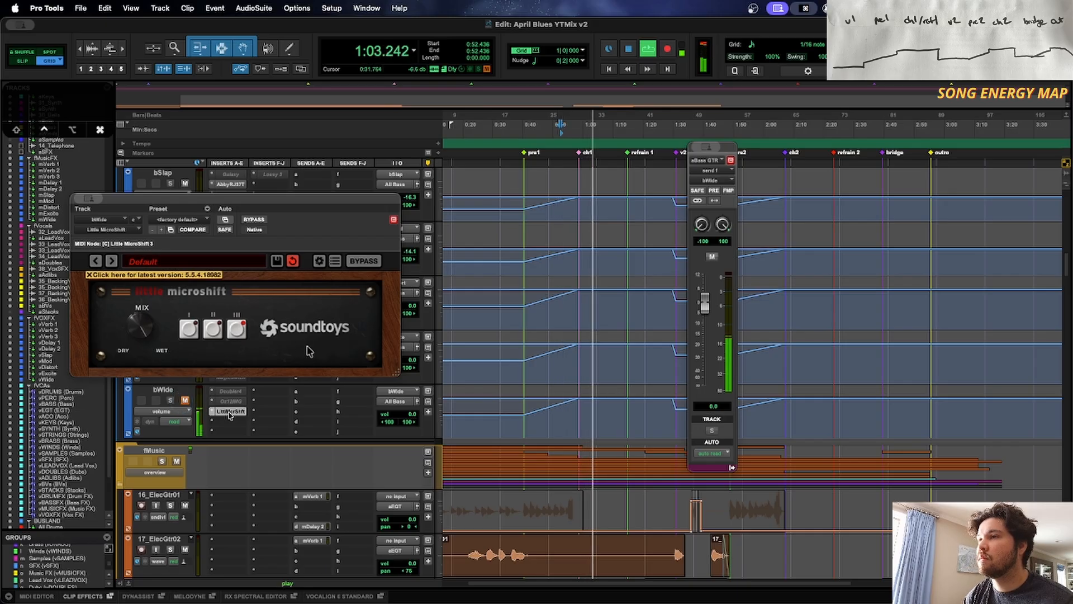
click(185, 401)
drag(705, 307, 705, 386)
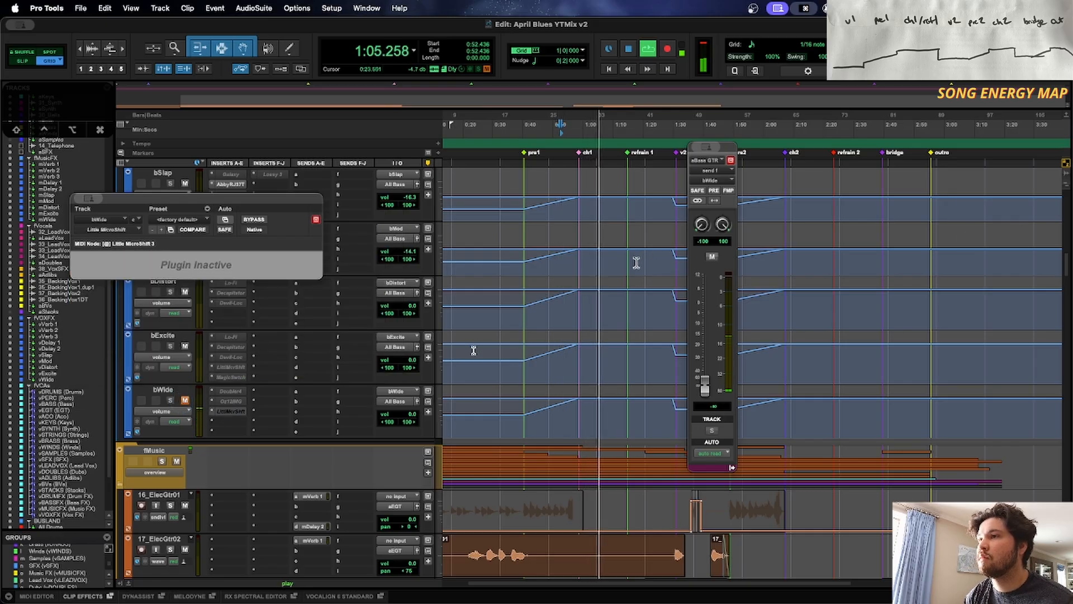
Step: Raise the bMod volume automation by about 2 dB and deactivate the MagicSwitch insert on bMod
scroll(480, 270, up, 3)
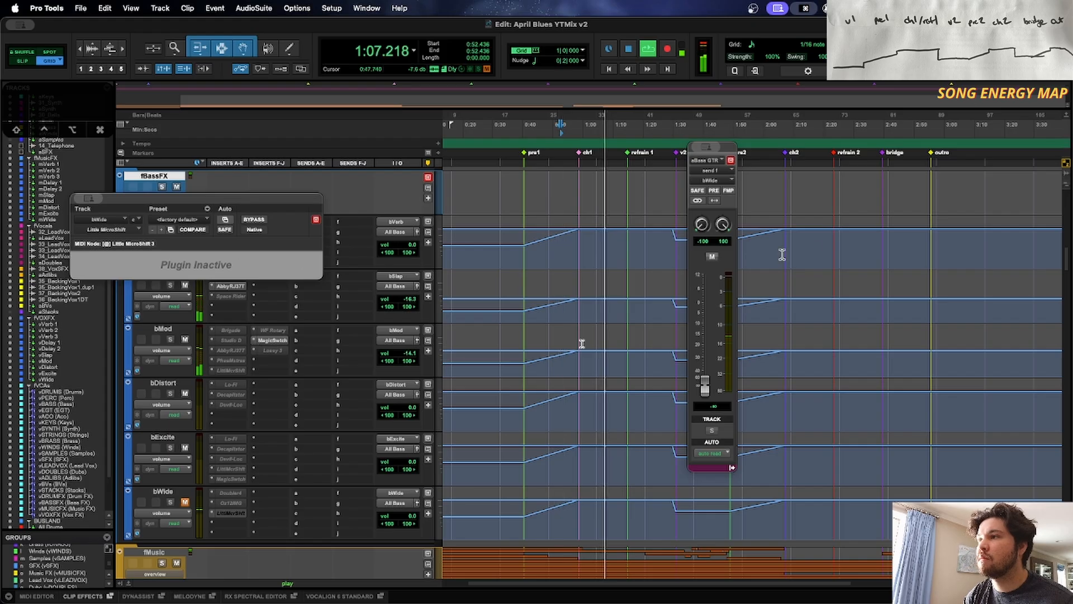
click(635, 328)
drag(635, 328, 637, 298)
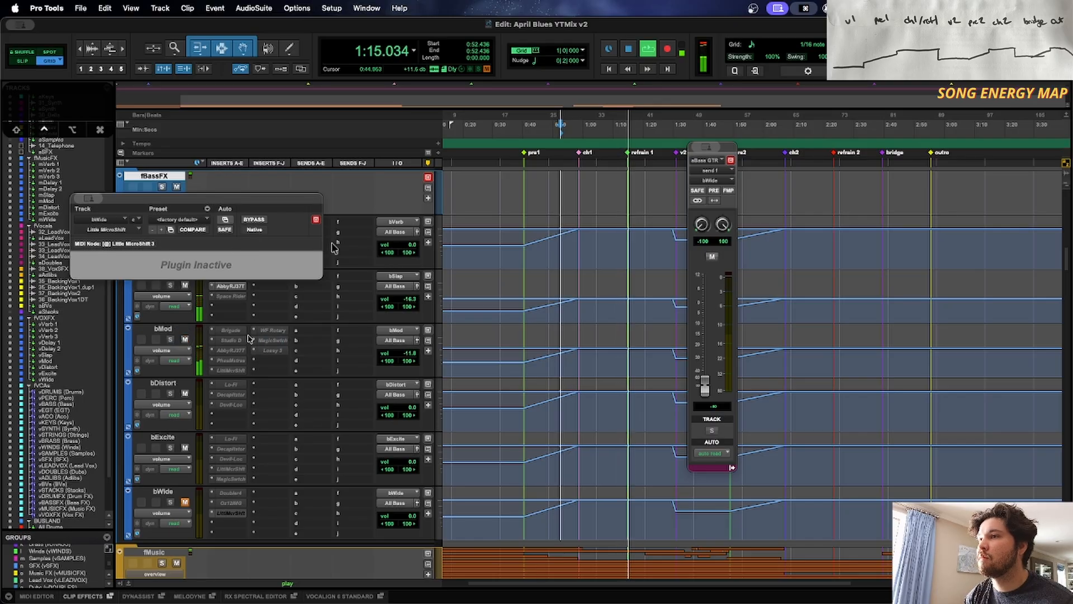
Step: Activate UADx Brigade Chorus on bMod, raise the bMod volume automation further and replay from 1:00.504
click(230, 331)
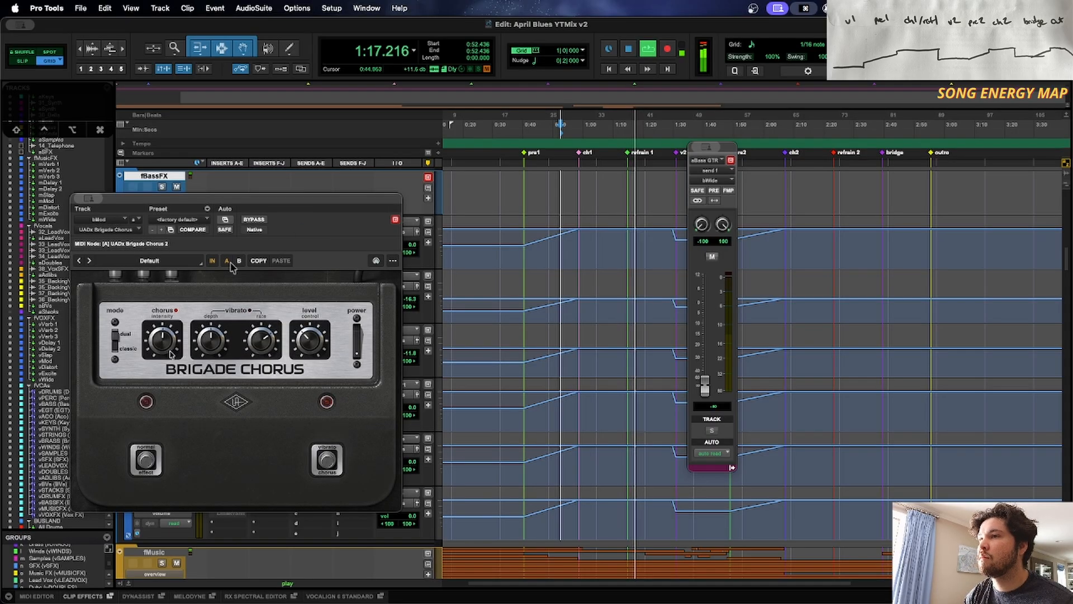
drag(321, 201, 342, 444)
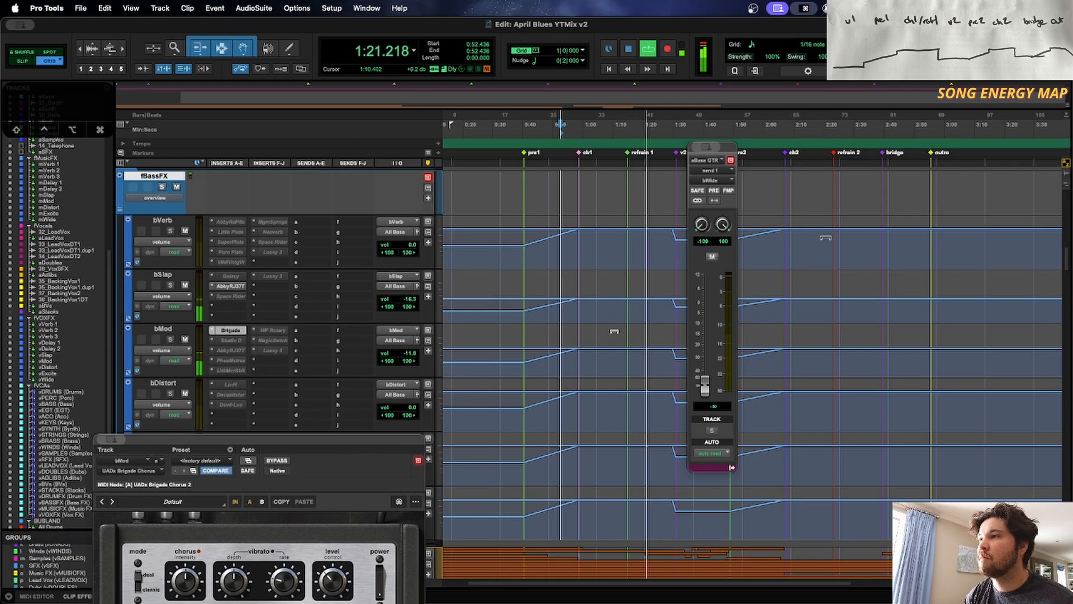
click(586, 358)
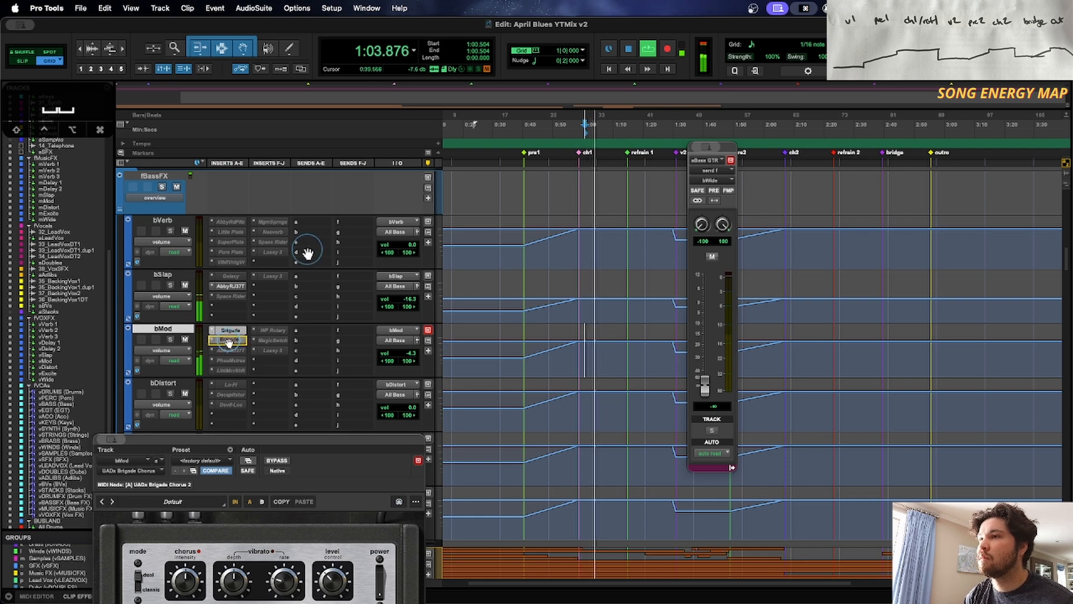
Step: Move Brigade Chorus into the second bMod insert, replacing Studio D Chorus, and add F6-RTA (stereo) in the first insert
drag(230, 330, 230, 339)
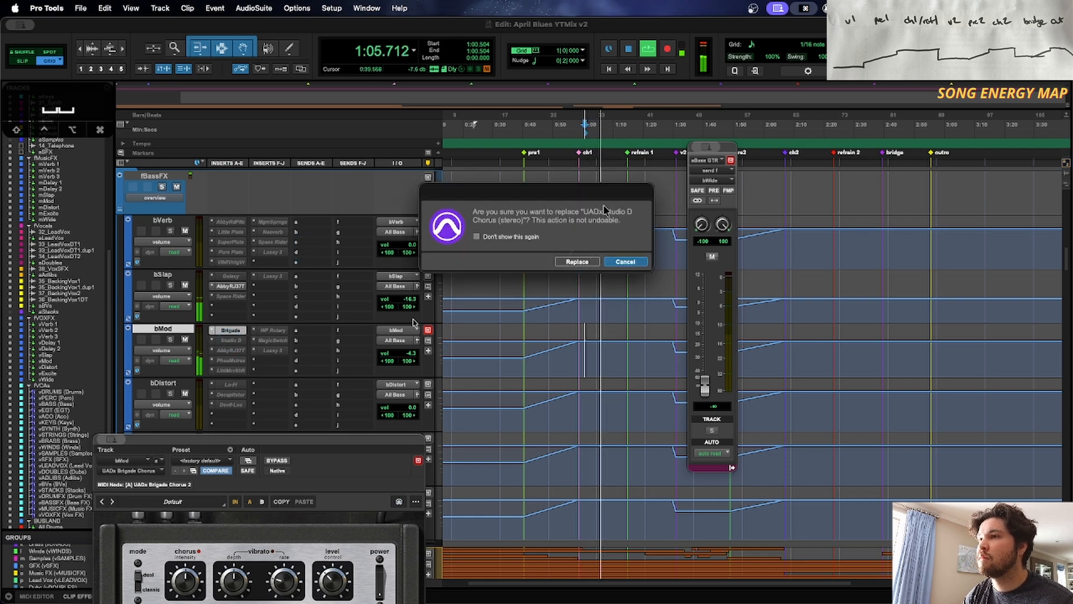
click(577, 261)
click(230, 330)
text(f6)
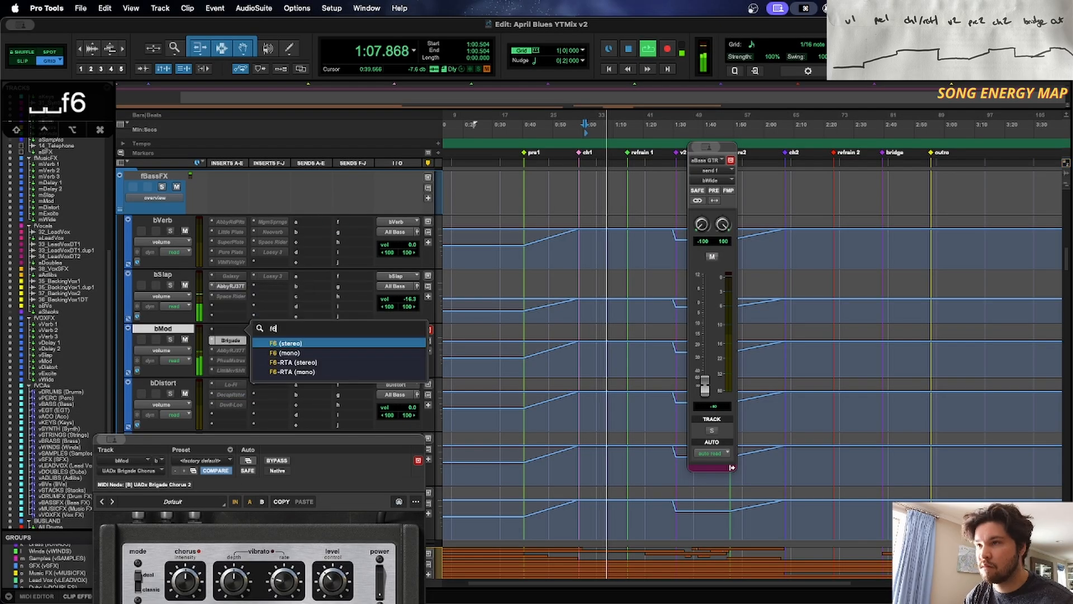
click(292, 363)
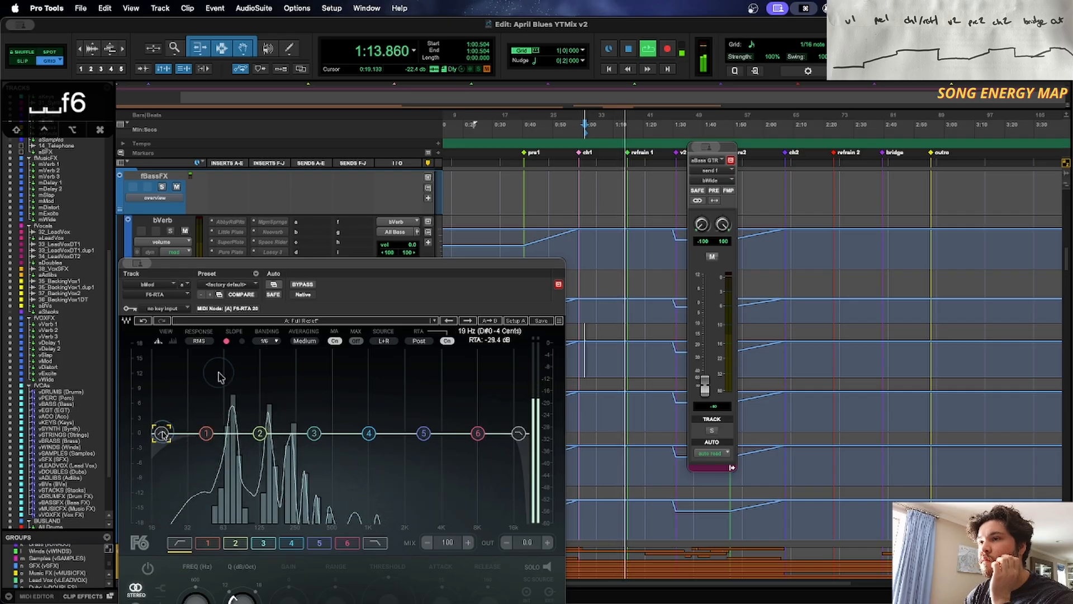
Step: Enable the F6-RTA high-pass filter on bMod at about 142 Hz, close the plugin and rebalance the bMod volume automation
click(148, 568)
drag(217, 372, 361, 375)
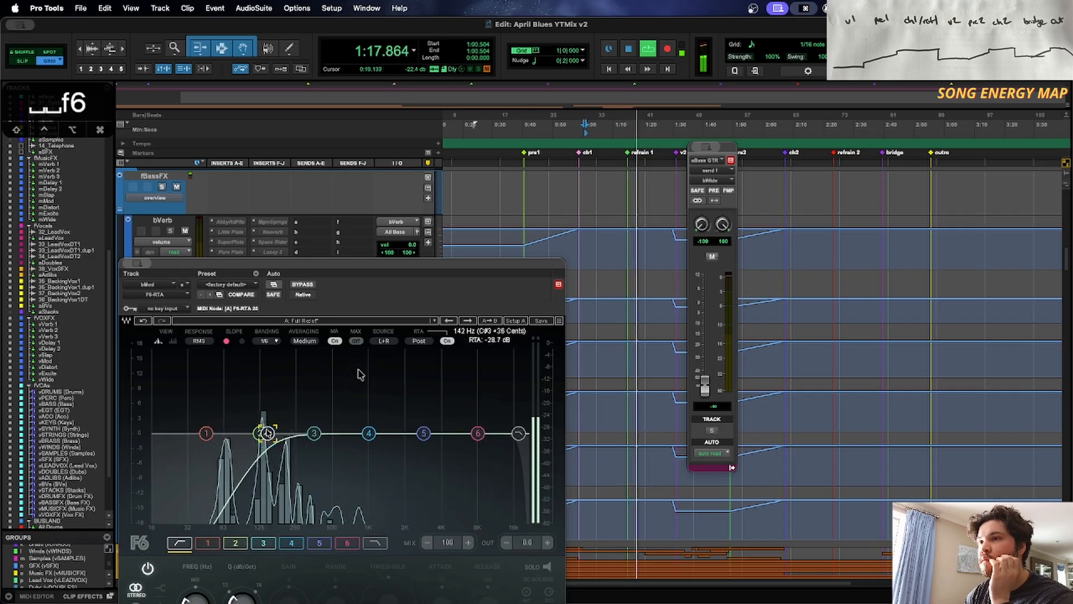
drag(214, 264, 175, 413)
click(99, 409)
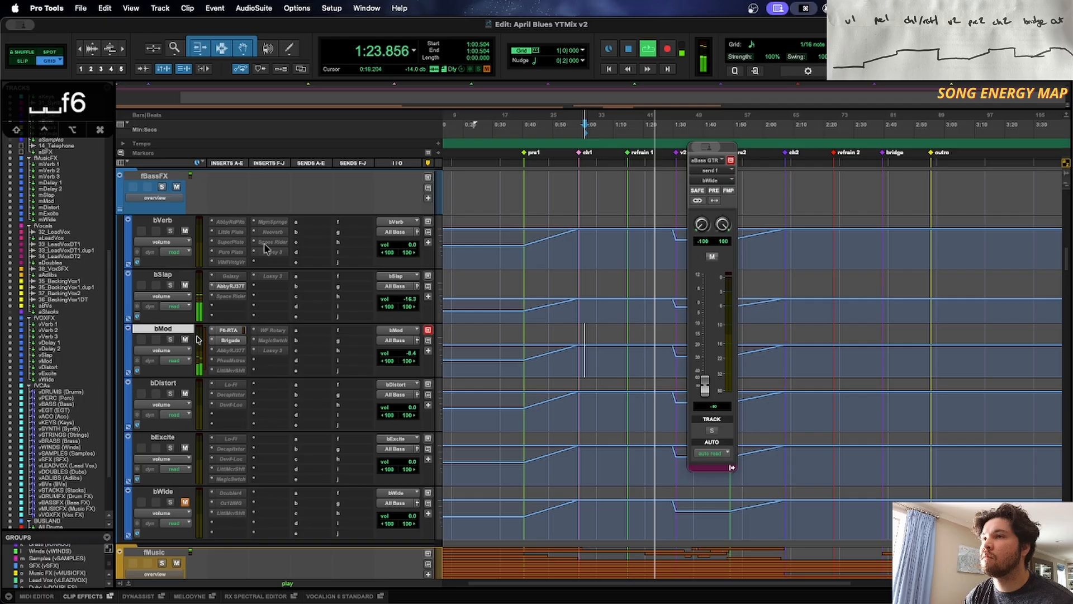
drag(640, 340, 606, 300)
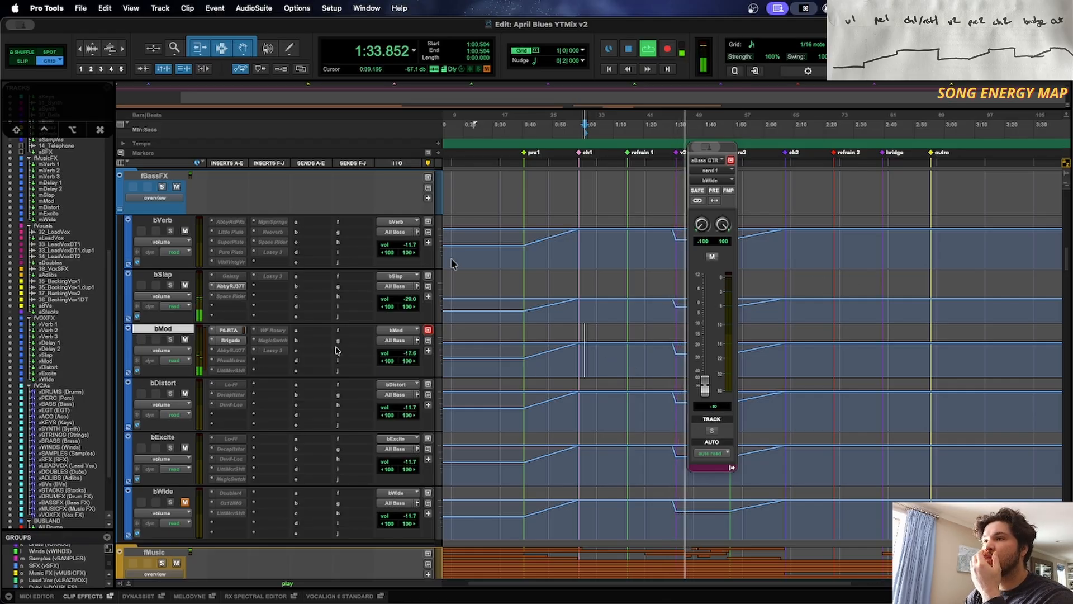
Step: Check the Balcony Left compressor on aBass GTR during playback, then close its window and the bWide send window
scroll(389, 270, up, 3)
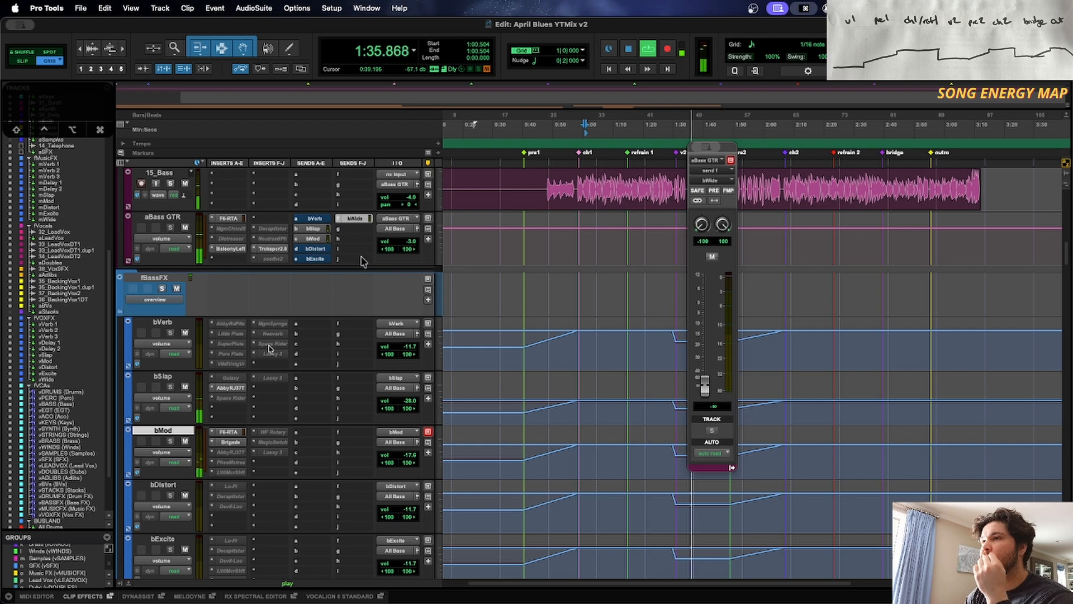
click(242, 253)
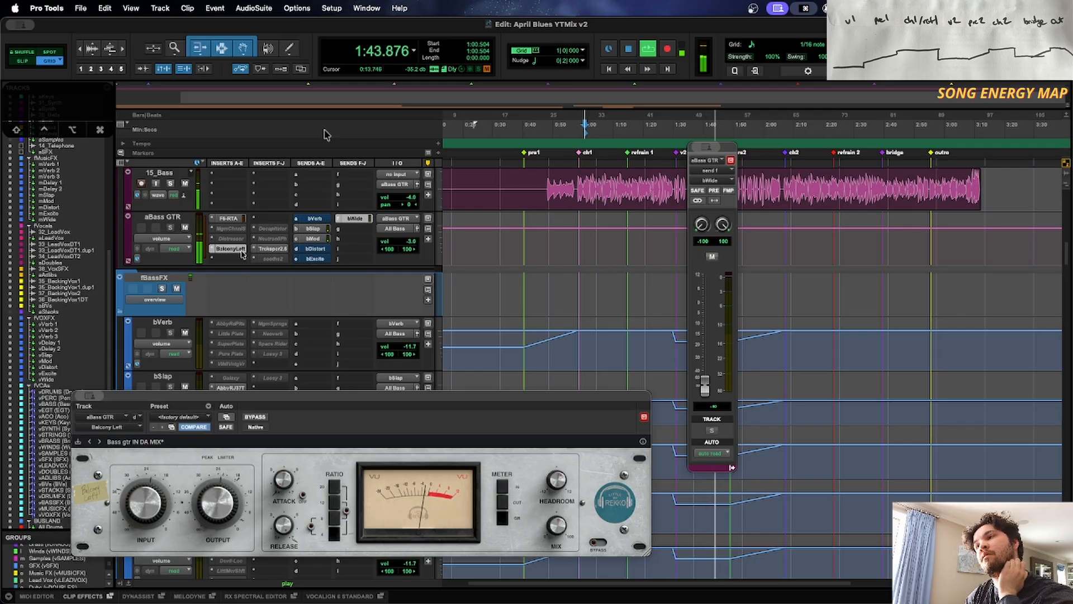
click(242, 253)
click(228, 249)
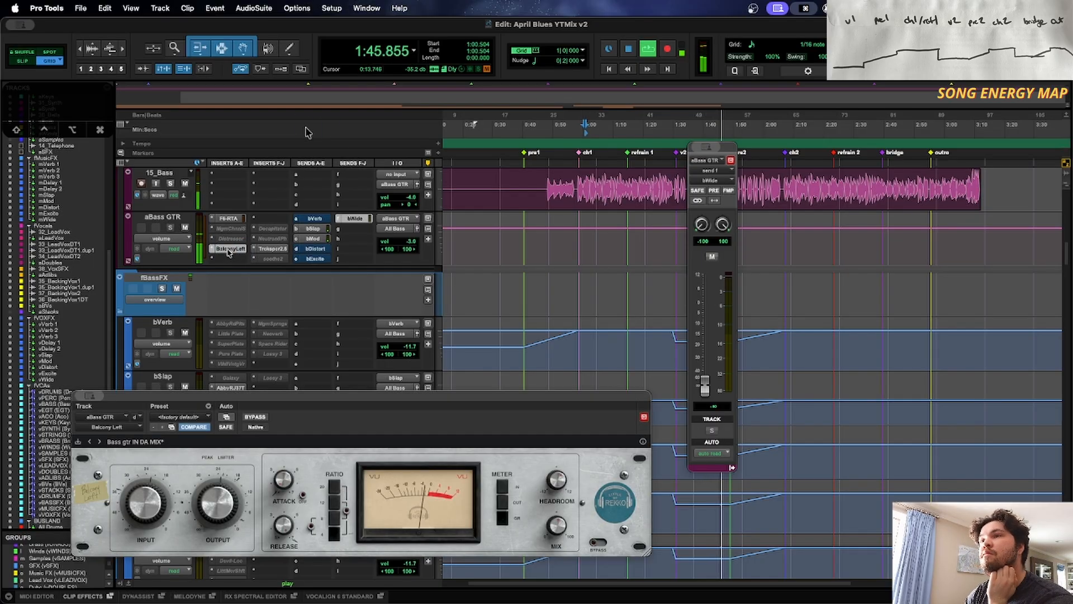
click(238, 249)
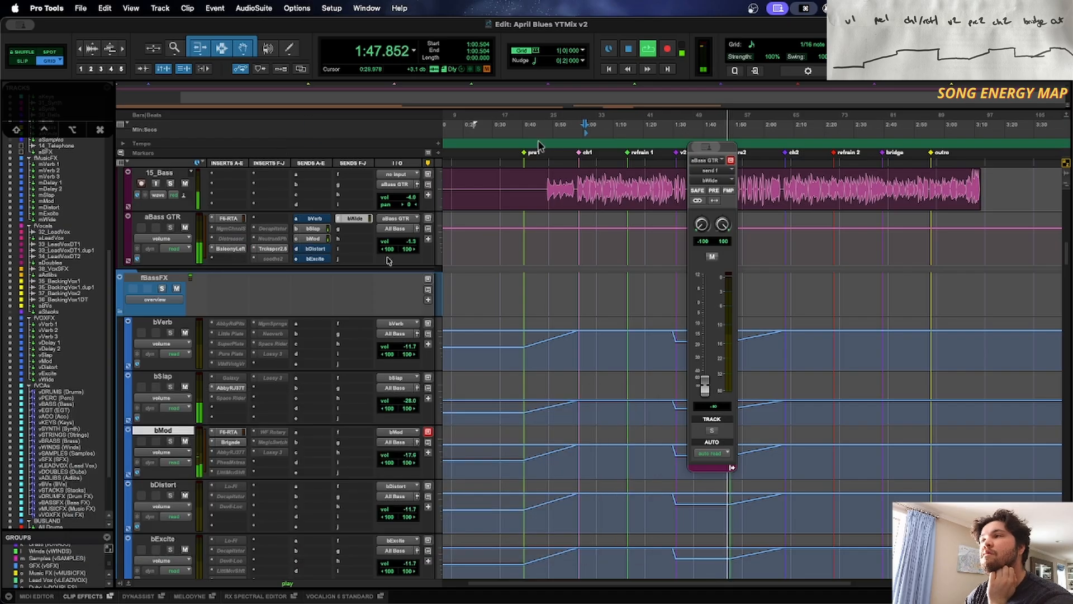
click(356, 219)
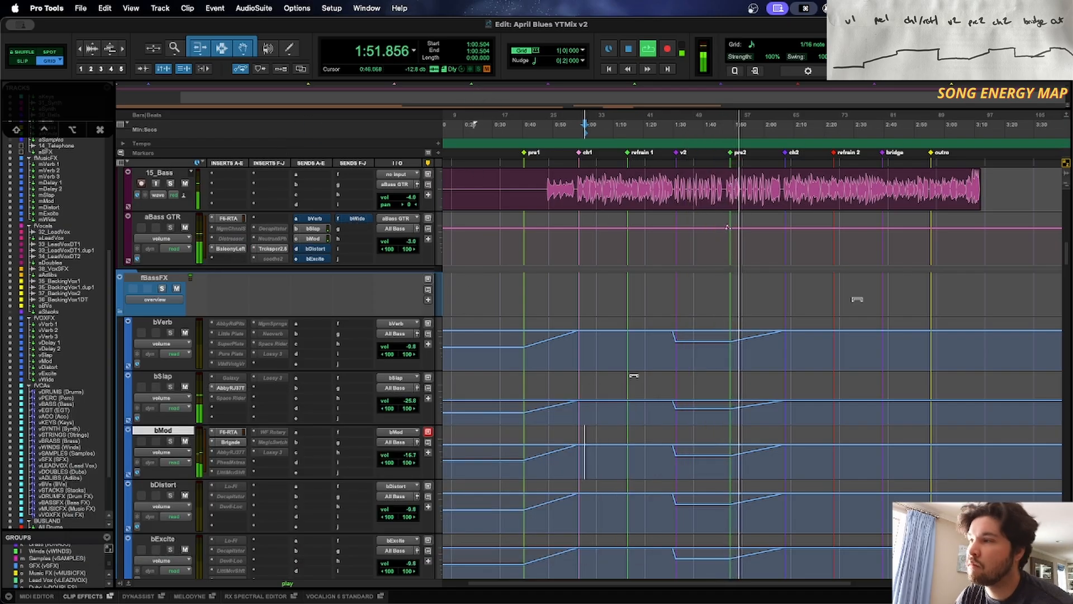
Step: Raise the bMod volume automation slightly across the song during playback
scroll(878, 310, down, 3)
scroll(879, 312, down, 7)
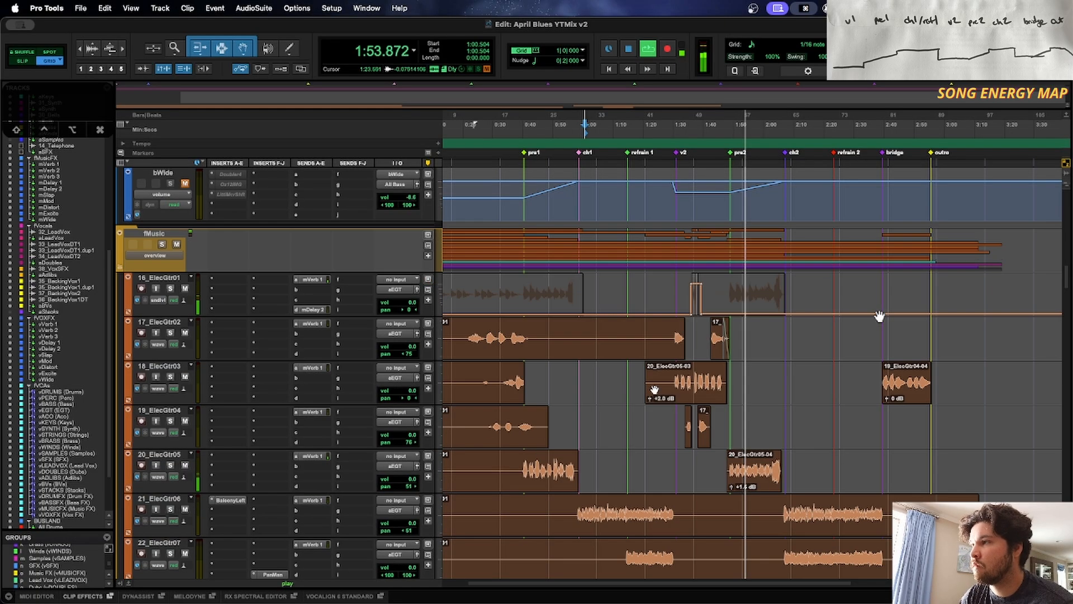
scroll(879, 311, up, 7)
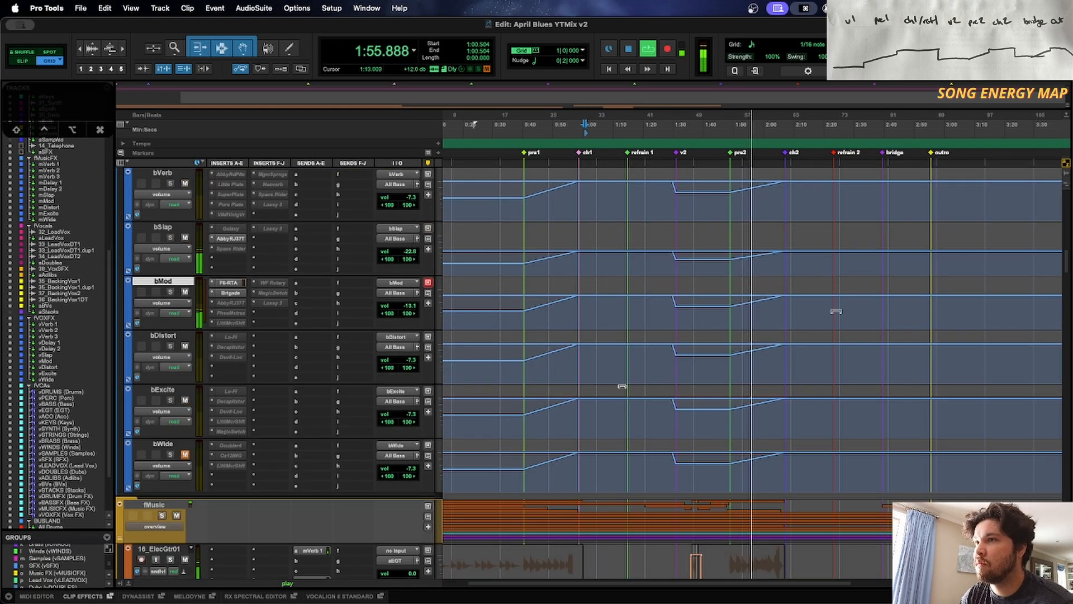
click(650, 284)
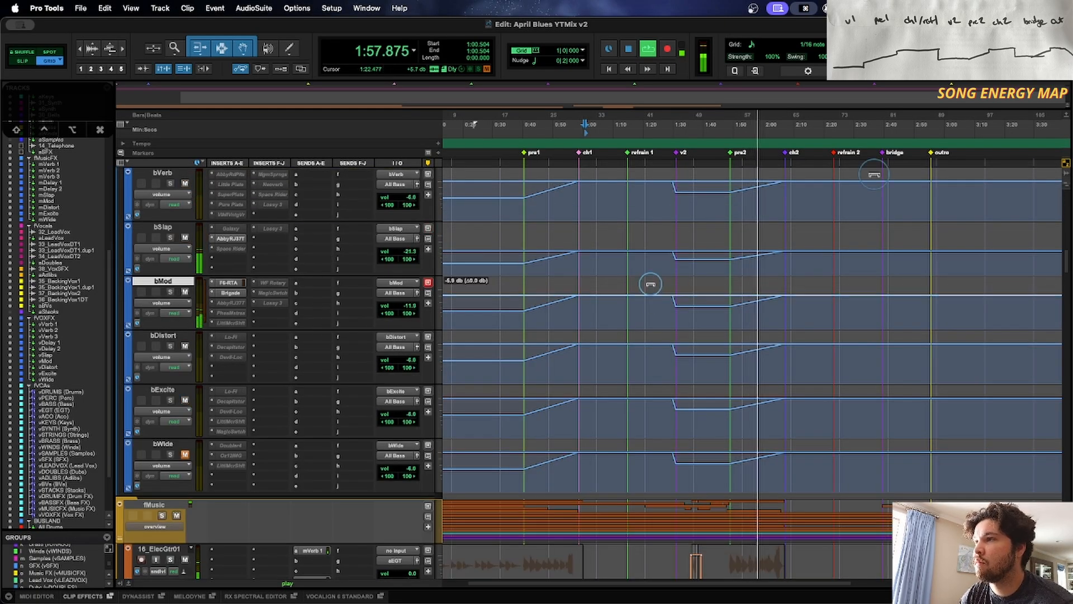
drag(651, 284, 652, 281)
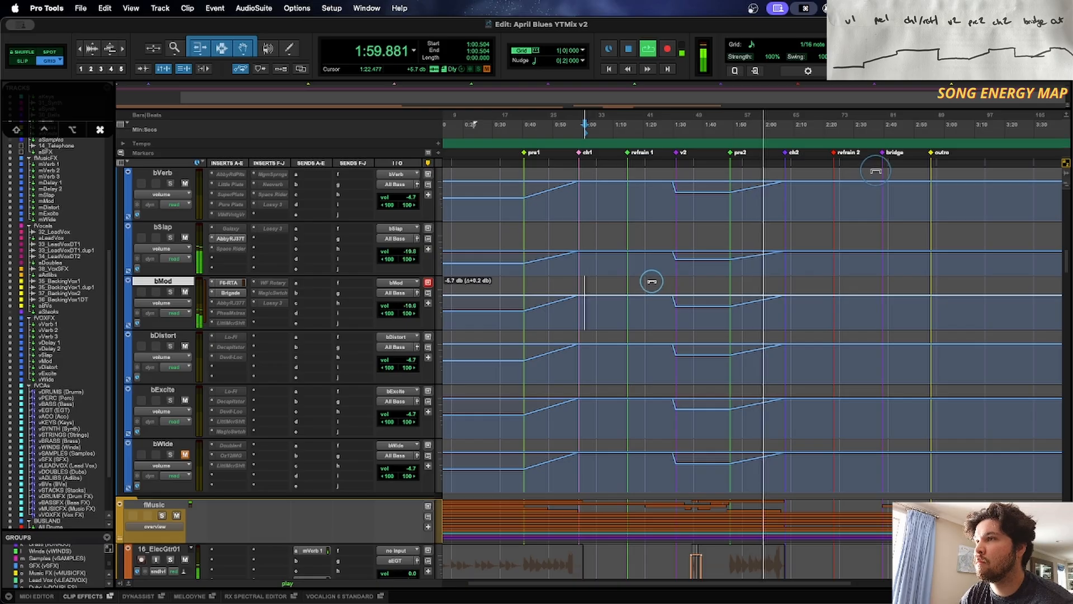
drag(654, 279, 651, 278)
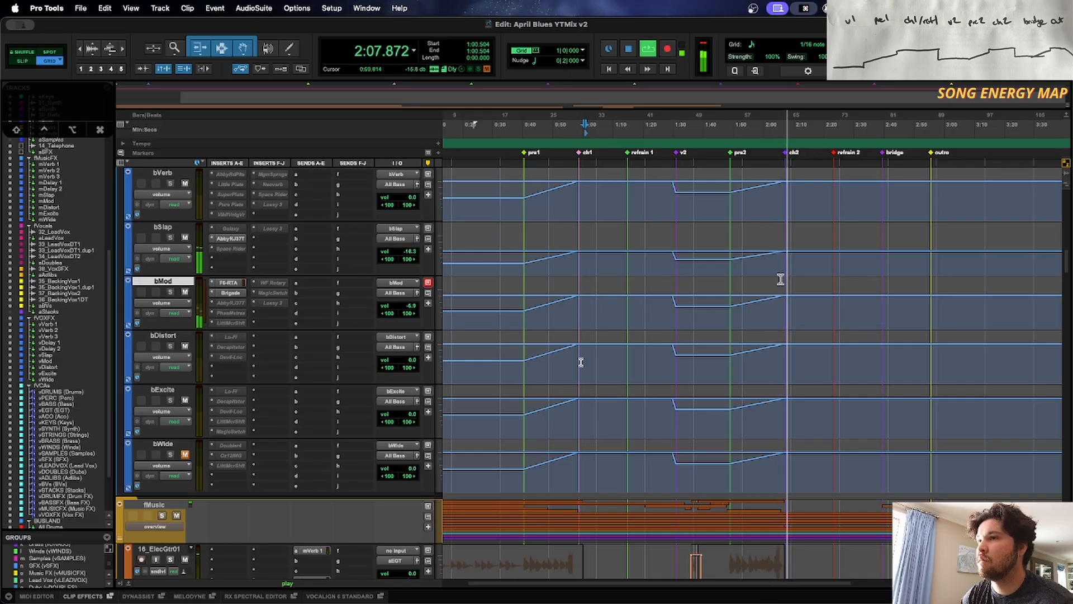
Step: Review the effects and VCA volume automation during playback and replay from 1:26.722, just before verse 2
scroll(865, 296, down, 15)
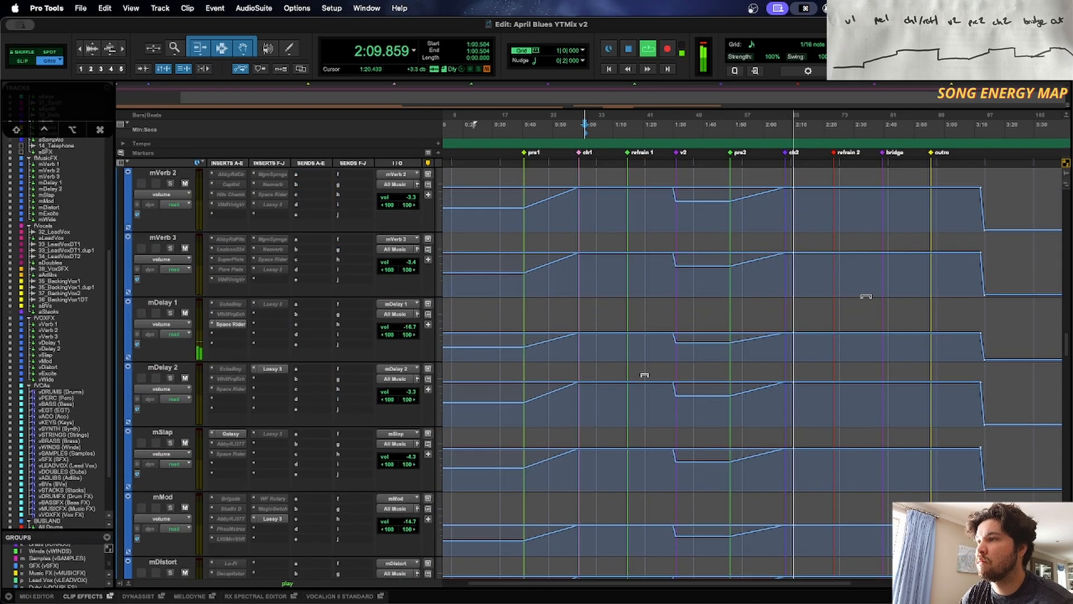
scroll(866, 297, down, 20)
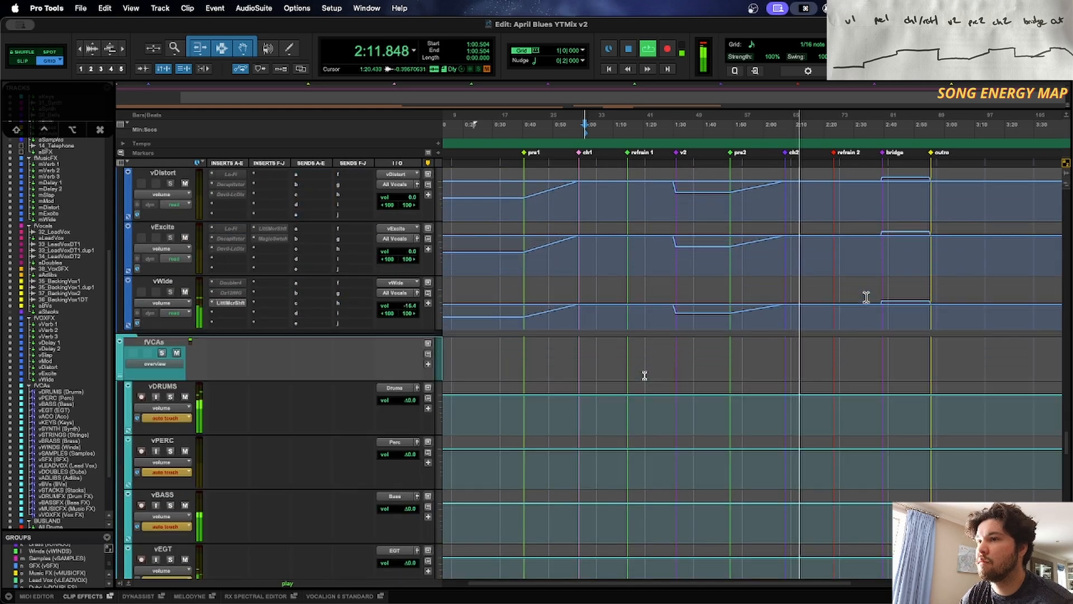
scroll(866, 297, down, 15)
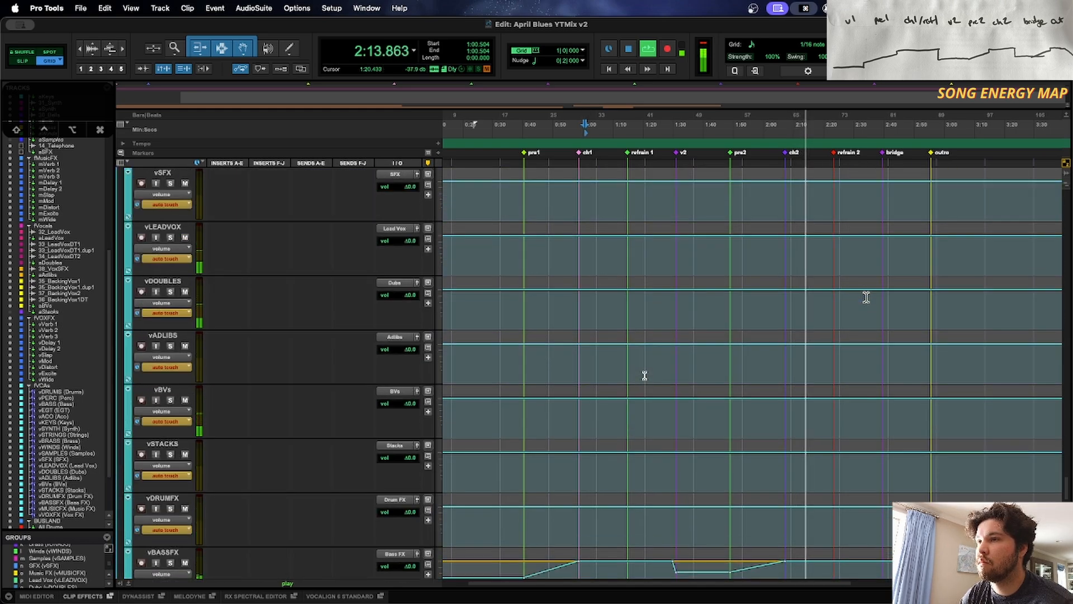
scroll(866, 296, up, 3)
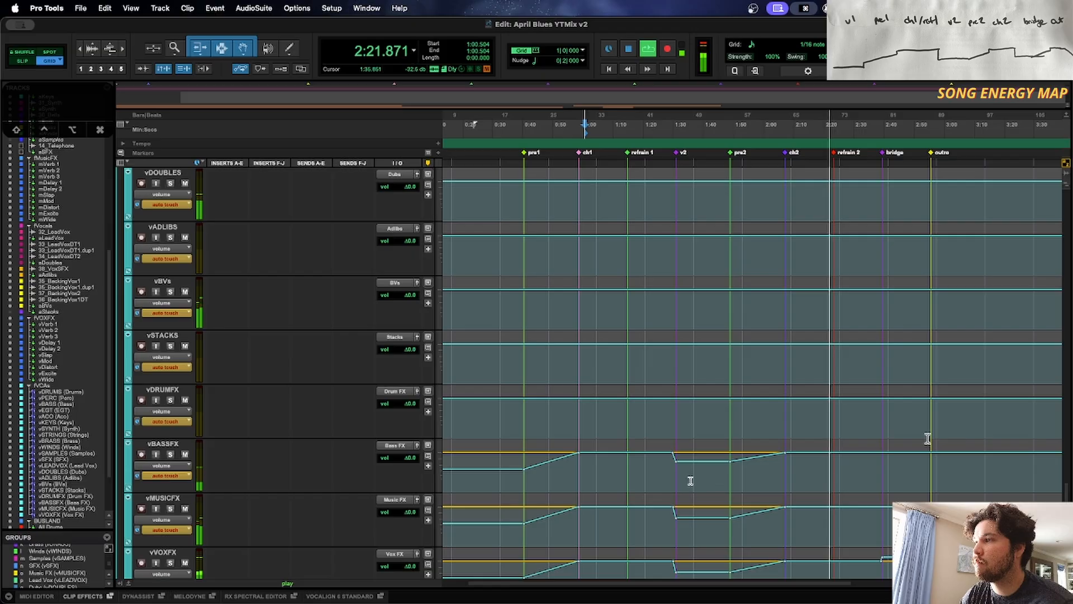
click(665, 474)
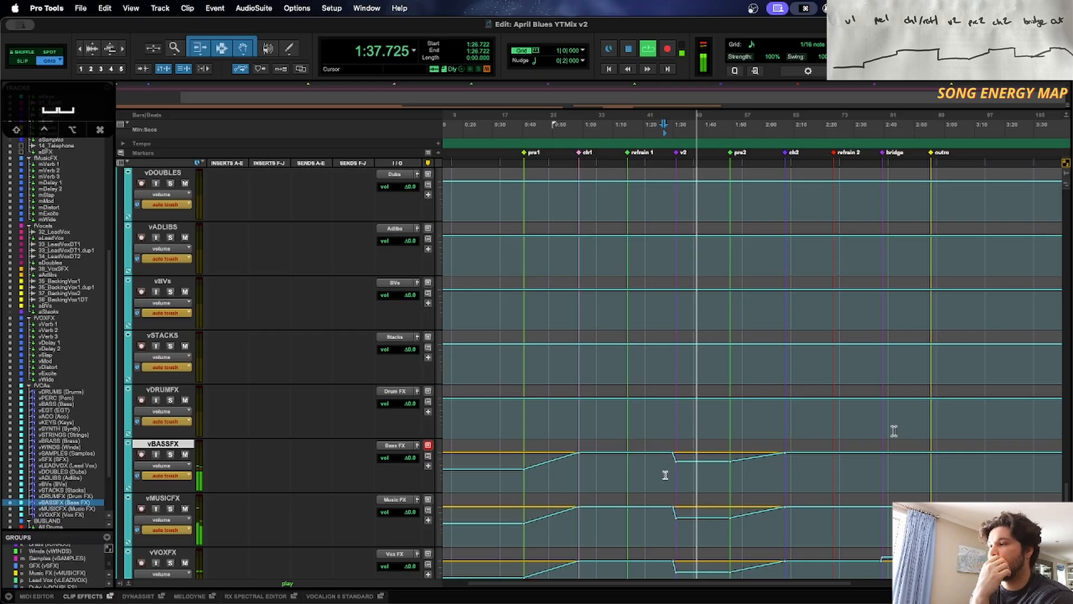
Step: Locate the held lead vocal phrase around 1:36 in verse 2 by playing short passages on aLeadVox
scroll(892, 434, up, 10)
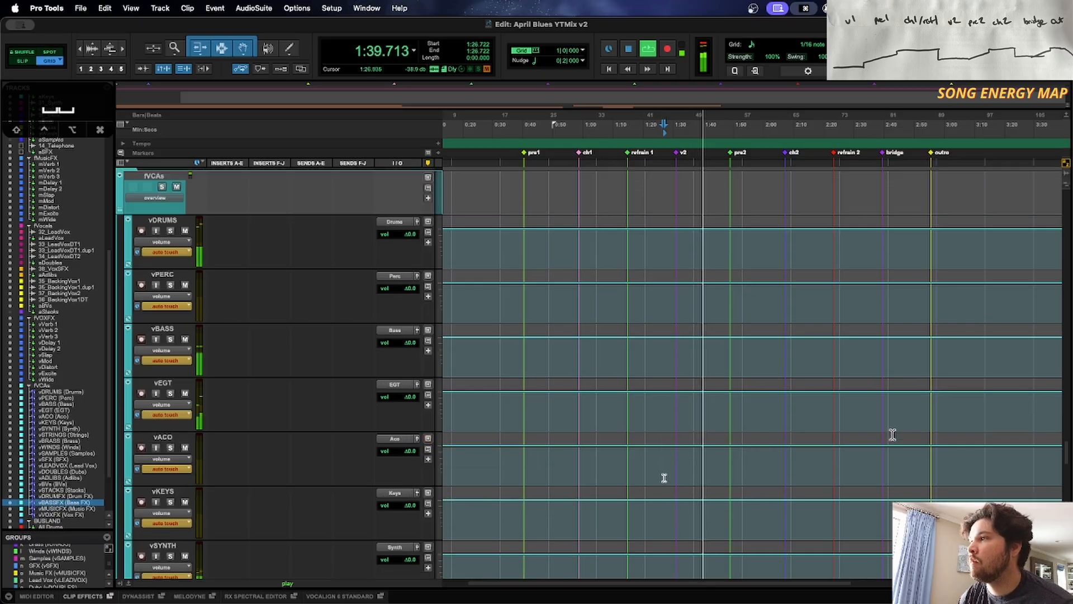
scroll(893, 434, up, 15)
key(space)
key(space)
scroll(693, 234, up, 1)
key(space)
click(791, 262)
key(space)
scroll(779, 259, up, 1)
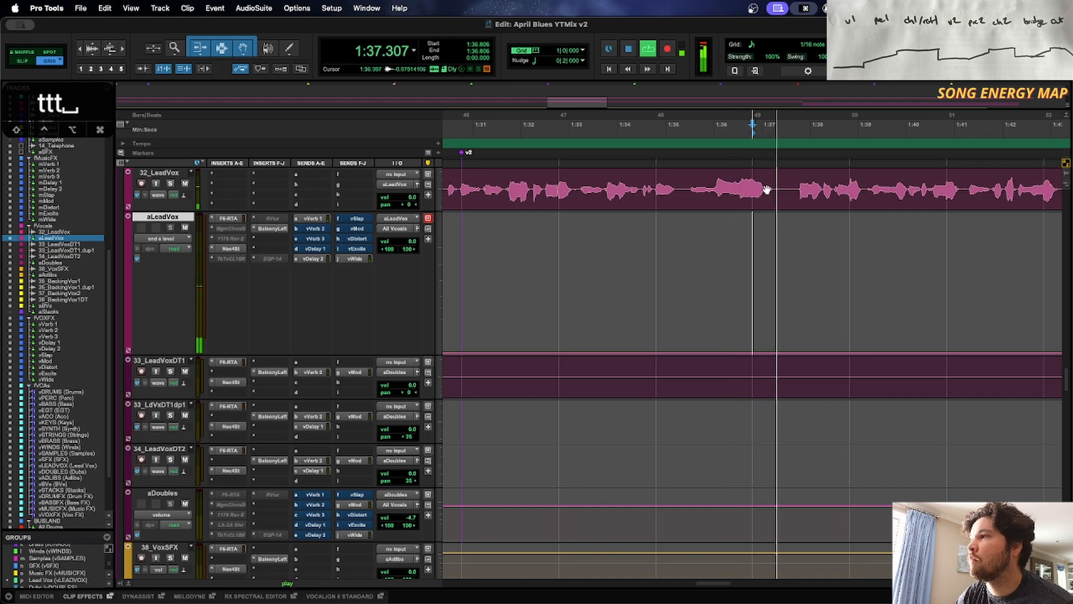
key(space)
Step: Raise the aLeadVox send e (vDelay 2) level automation to about 0 dB from 1:36.014 to 1:37.291 and audition it from 1:33.750
drag(777, 182, 714, 175)
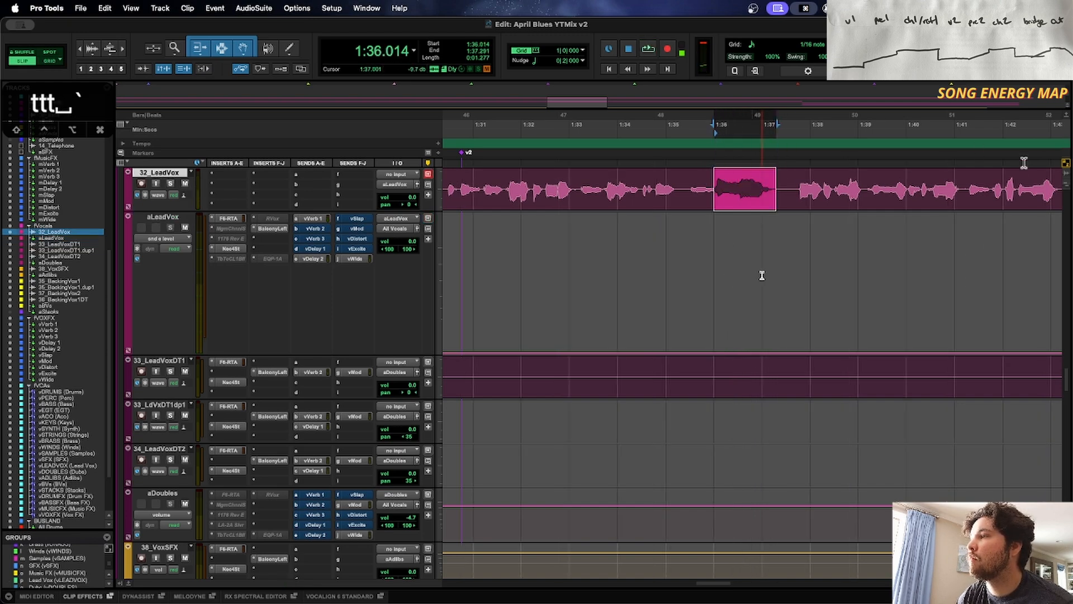
key(semicolon)
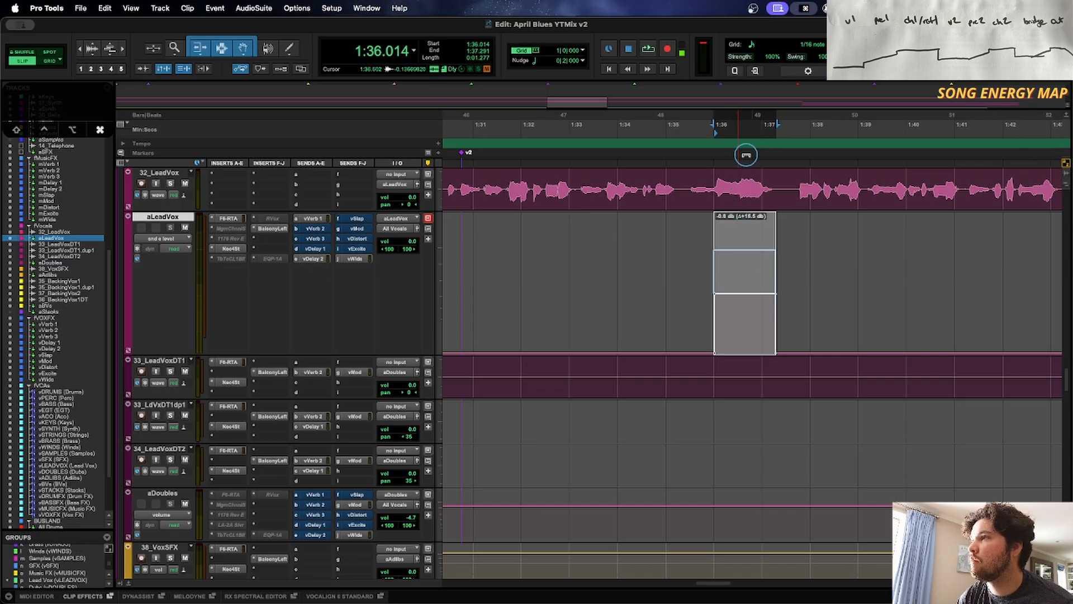
drag(758, 127, 749, 156)
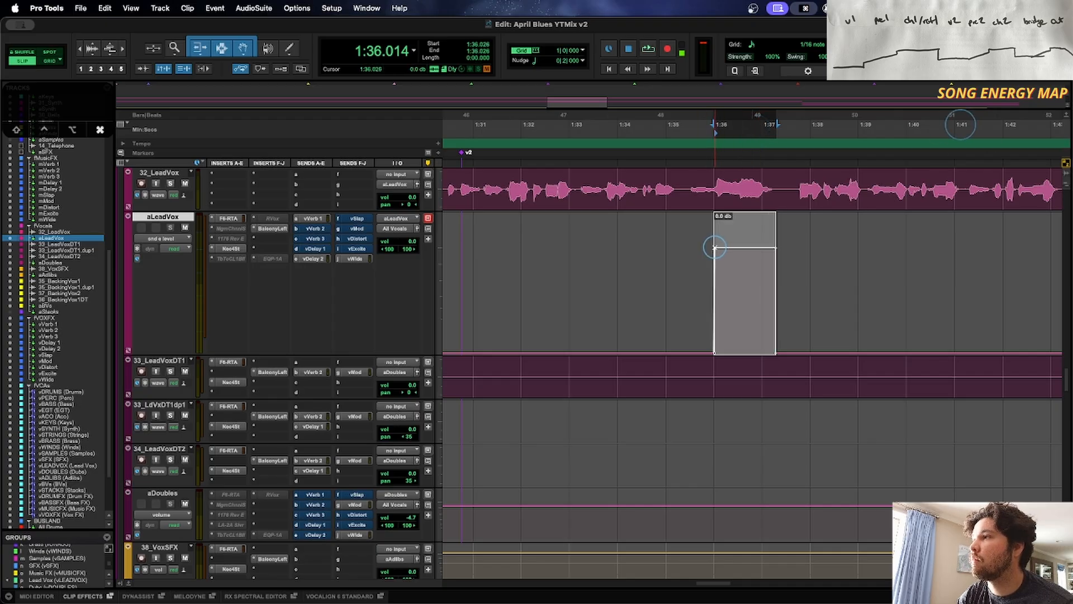
click(604, 276)
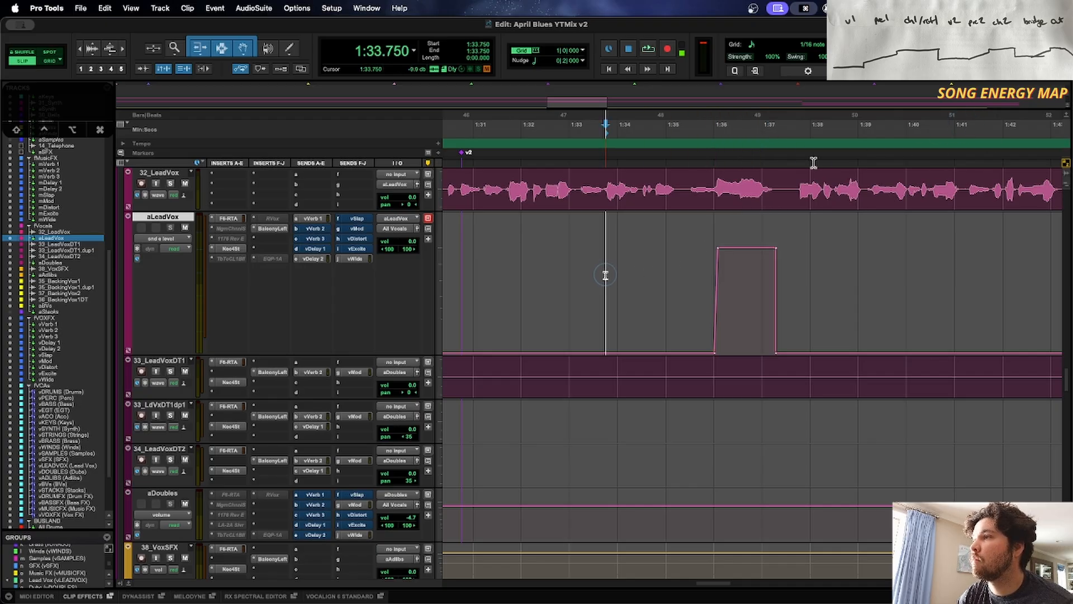
key(space)
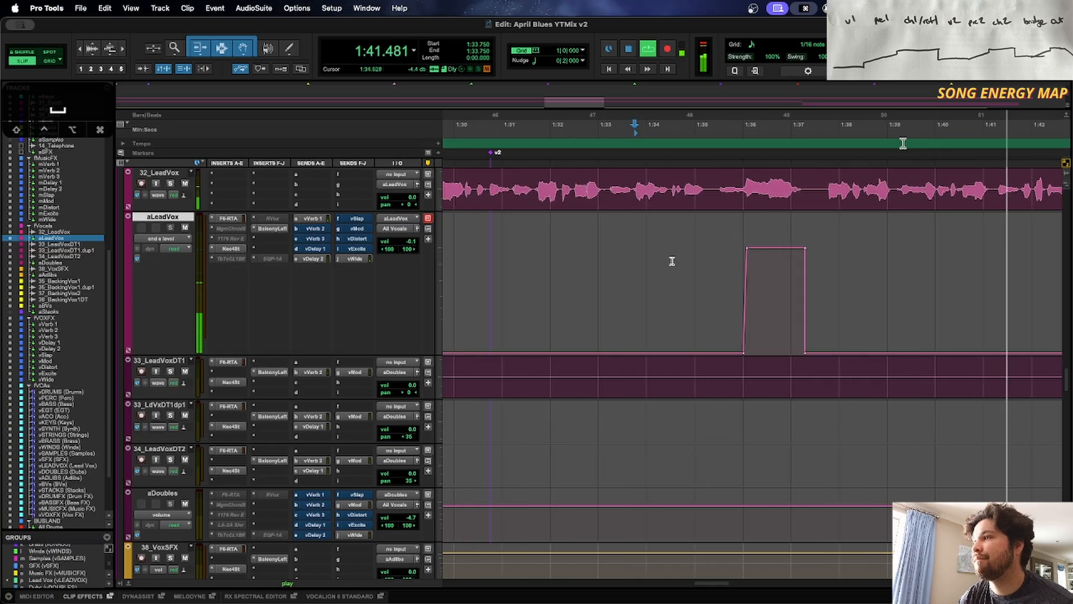
Step: Clear the raised send e automation around the 1:36 phrase on aLeadVox and stop playback
drag(670, 259, 876, 276)
right_click(828, 278)
click(850, 350)
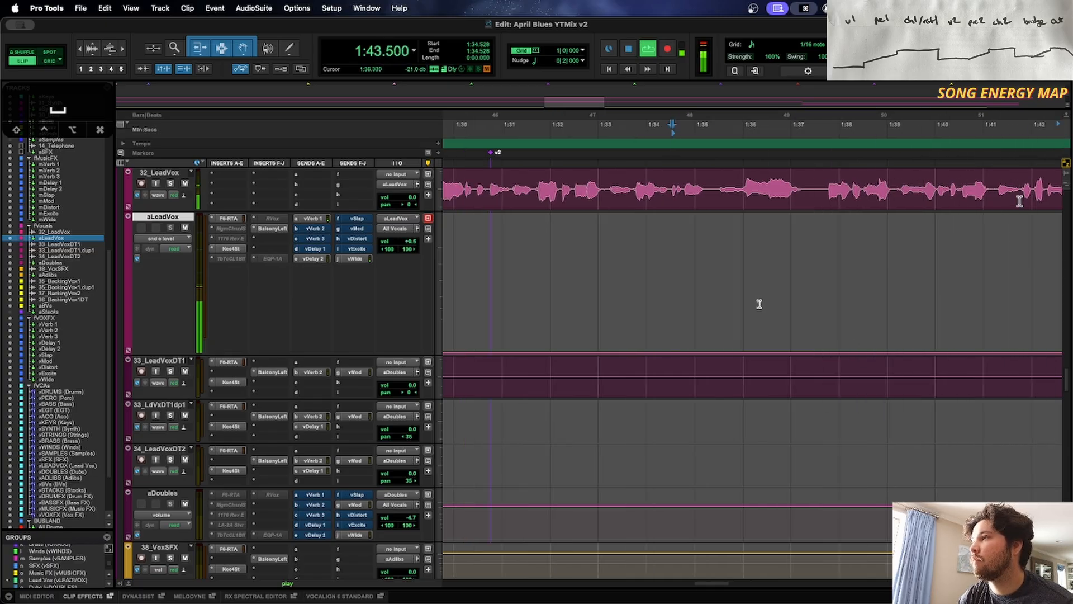
click(741, 272)
key(space)
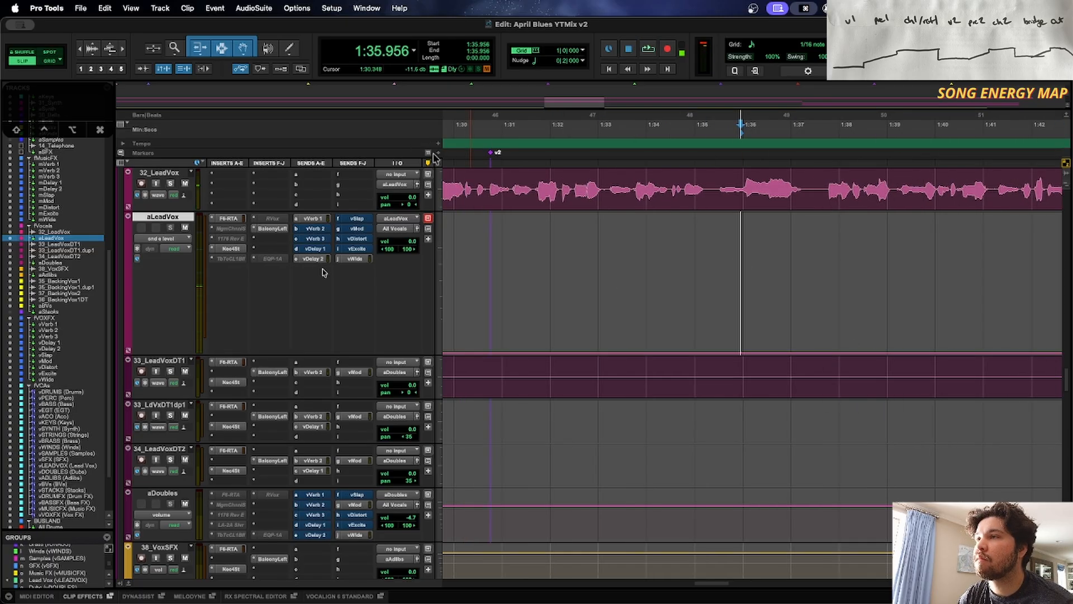
Step: Activate the vSlap send on aLeadVox and set its level to 0.0 dB
scroll(319, 268, down, 10)
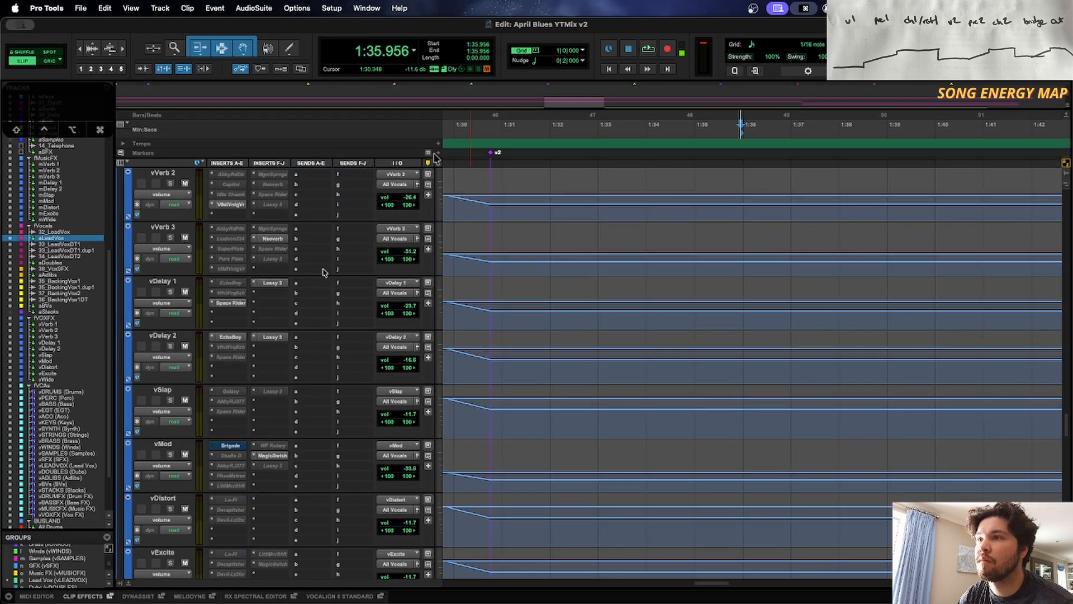
scroll(323, 272, up, 8)
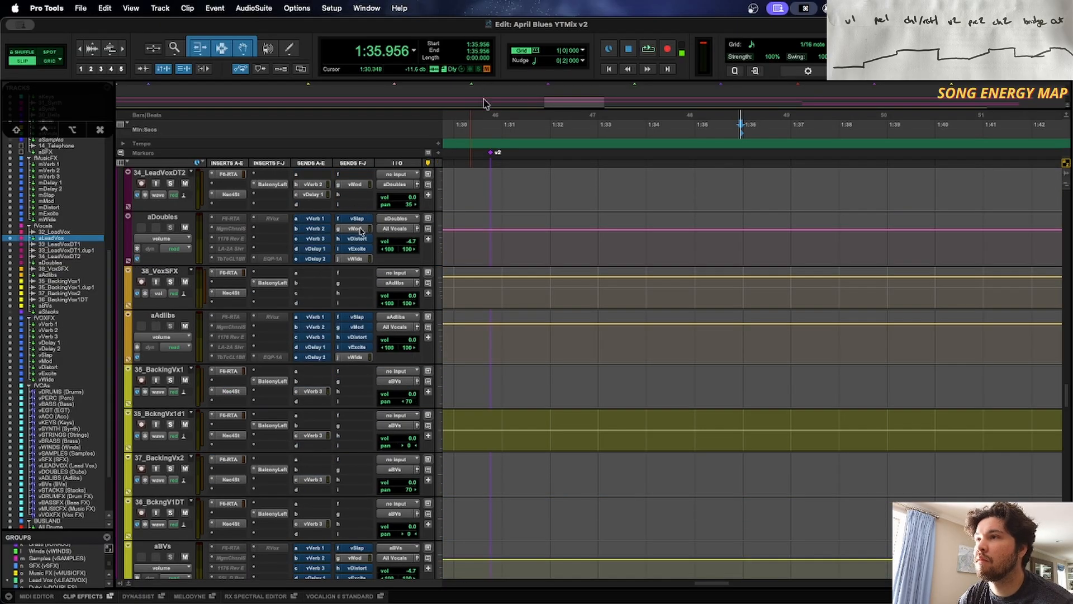
scroll(360, 231, up, 5)
click(357, 334)
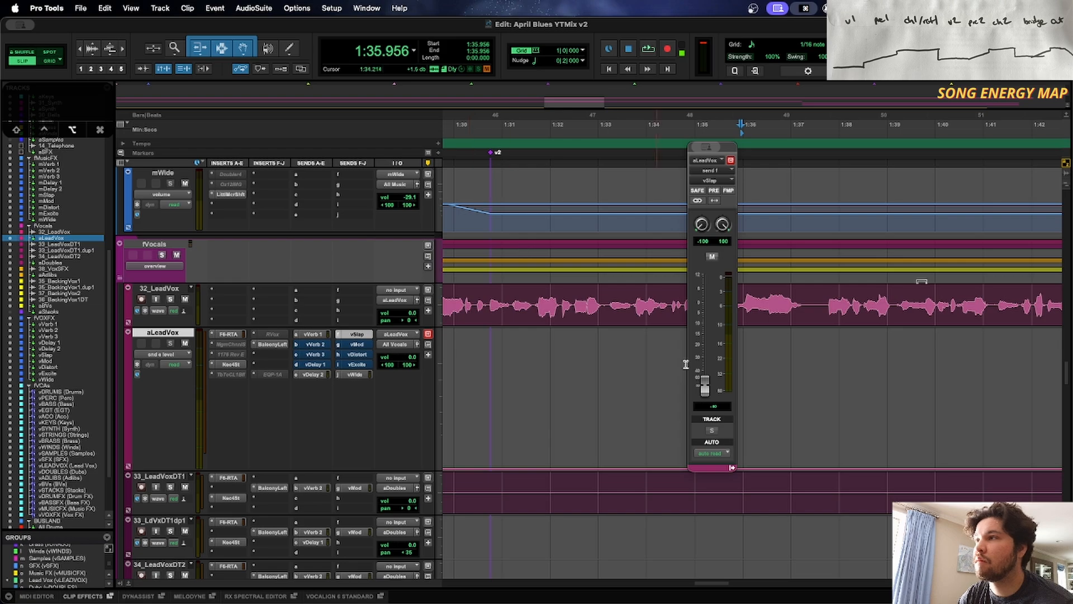
Step: Activate Space Rider on the vSlap return and arrange its window and the send window clear of the lead vocal phrase
scroll(469, 280, down, 12)
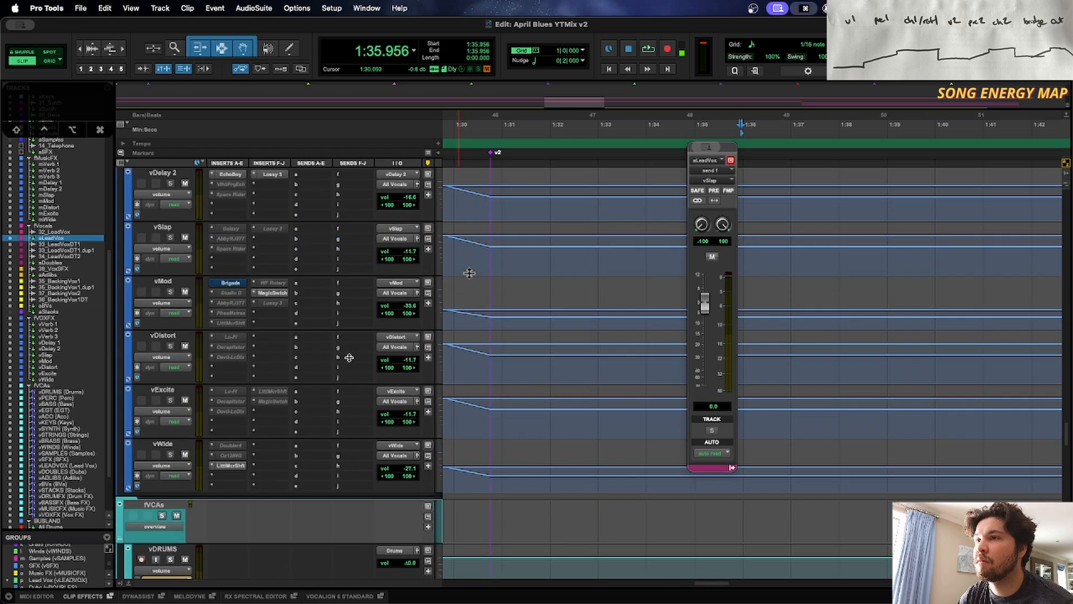
click(230, 249)
scroll(613, 265, up, 15)
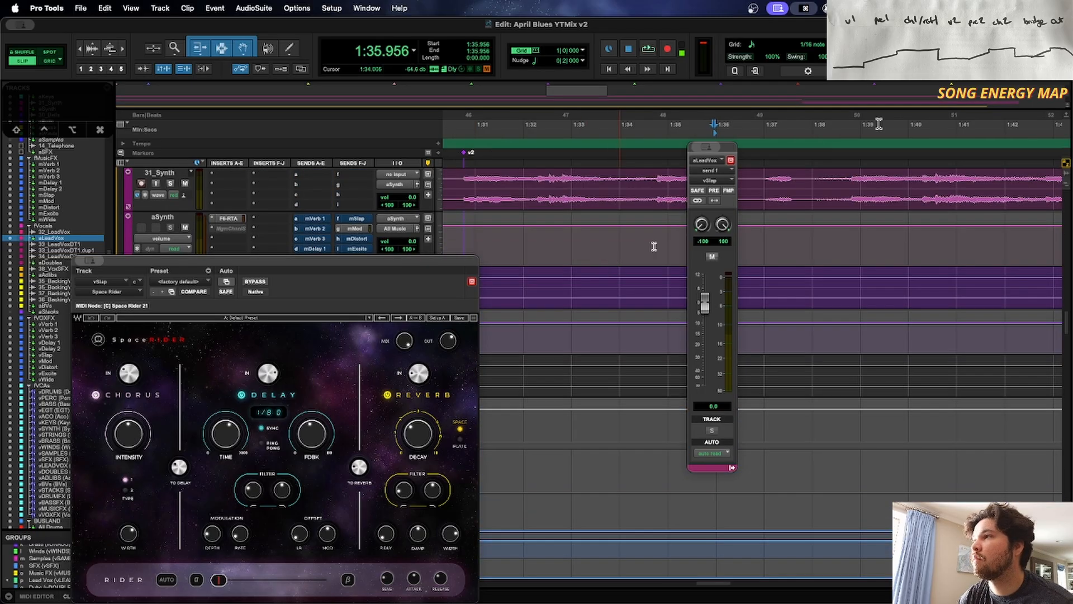
drag(446, 287, 438, 406)
scroll(587, 235, up, 10)
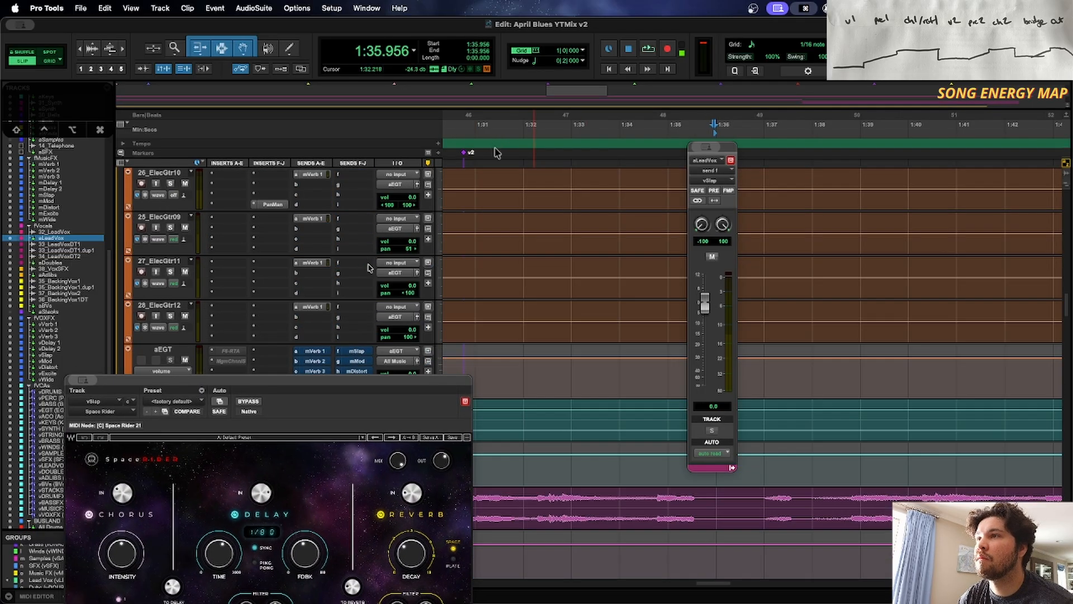
scroll(369, 267, down, 15)
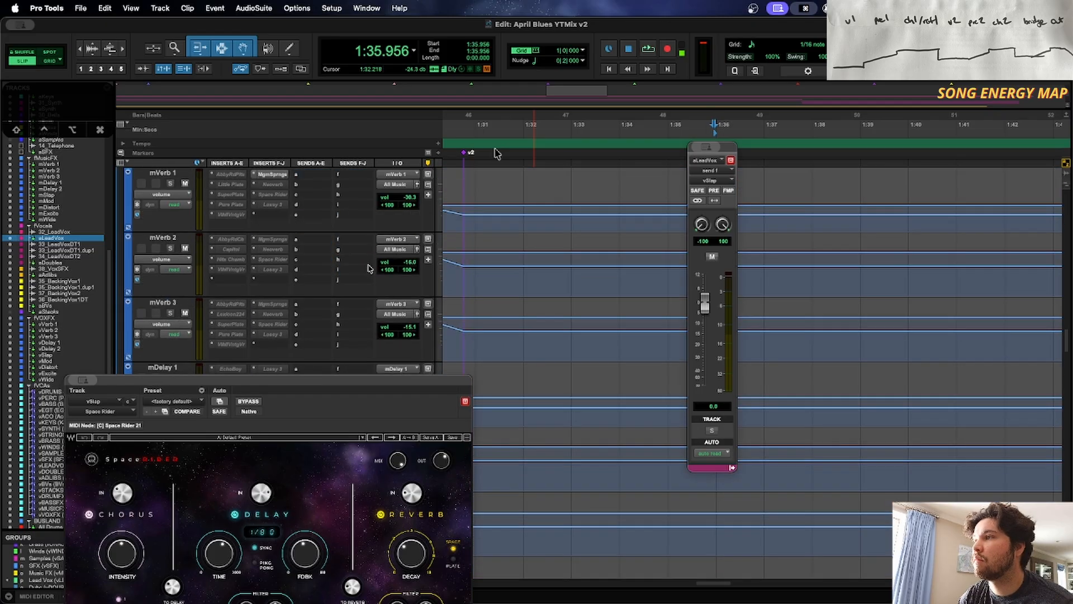
scroll(368, 268, up, 5)
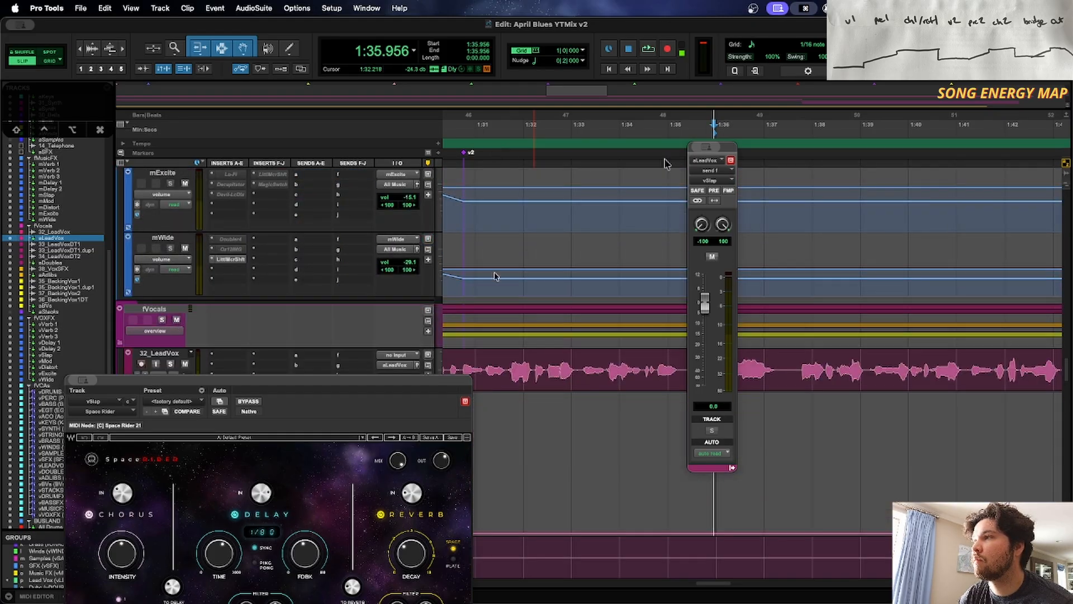
drag(707, 147, 504, 80)
scroll(364, 227, down, 3)
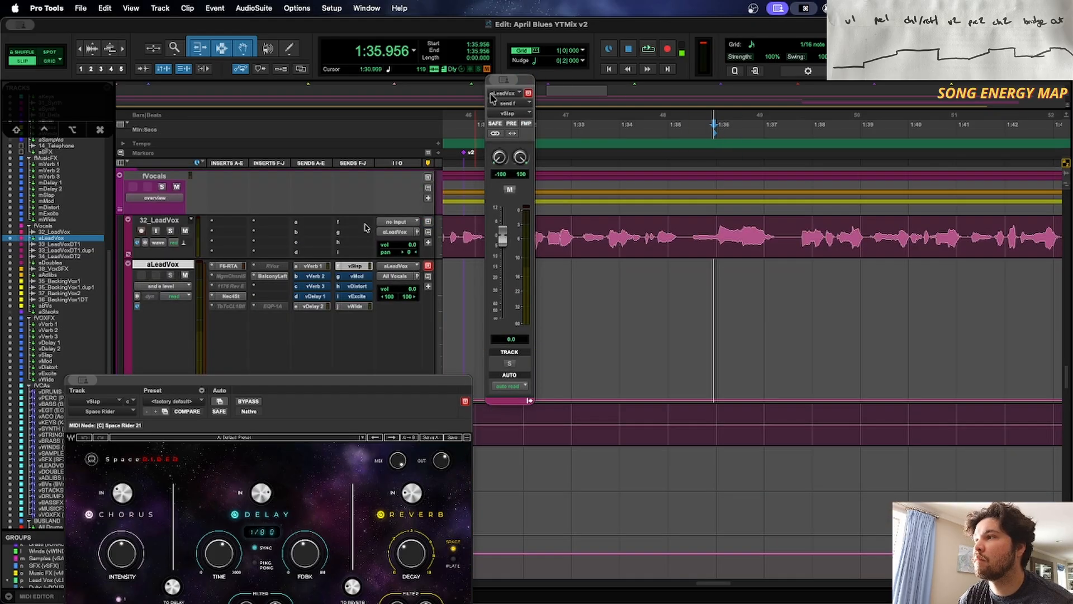
Step: Raise the displayed send level automation on aLeadVox to 0 dB over the phrase from 1:36.002 to 1:37.291
drag(716, 229, 777, 235)
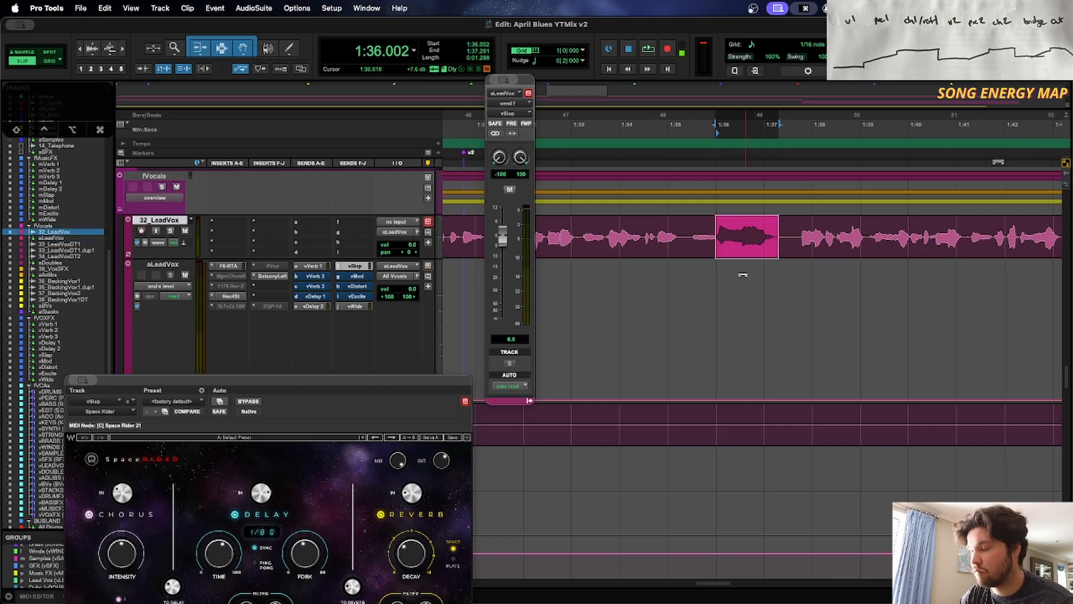
key(semicolon)
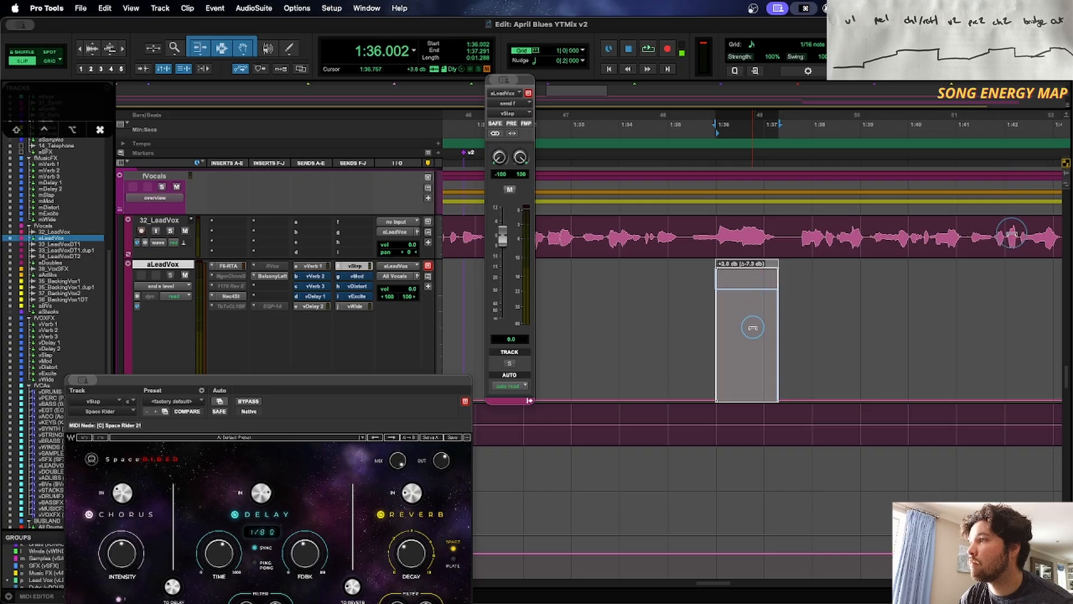
drag(751, 373, 753, 401)
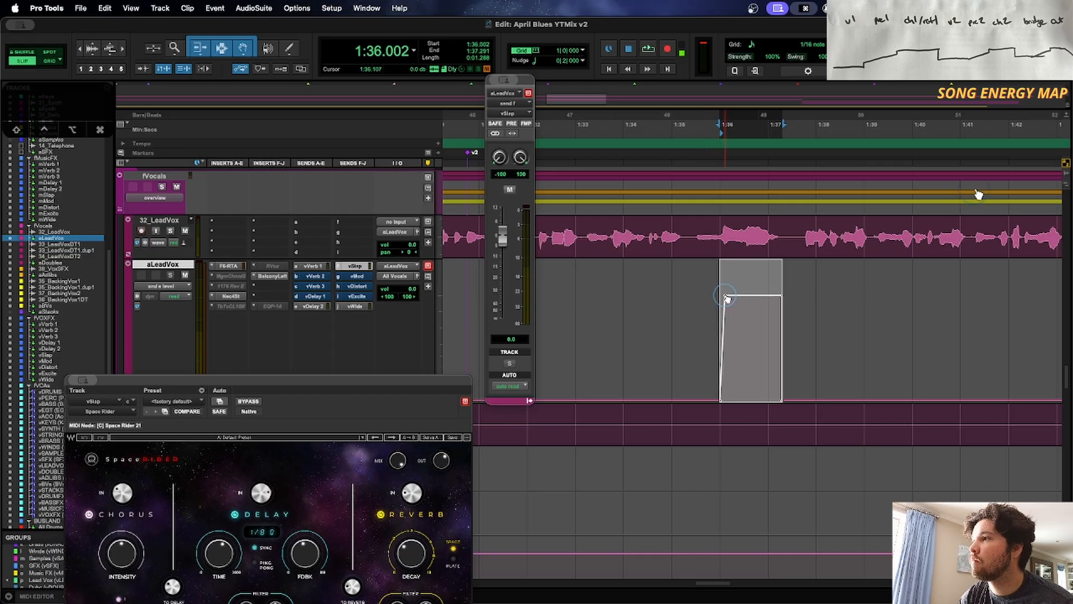
Step: Audition the vocal throw from 1:35.248 and reposition the Space Rider window to see the aLeadVox track
click(695, 300)
key(space)
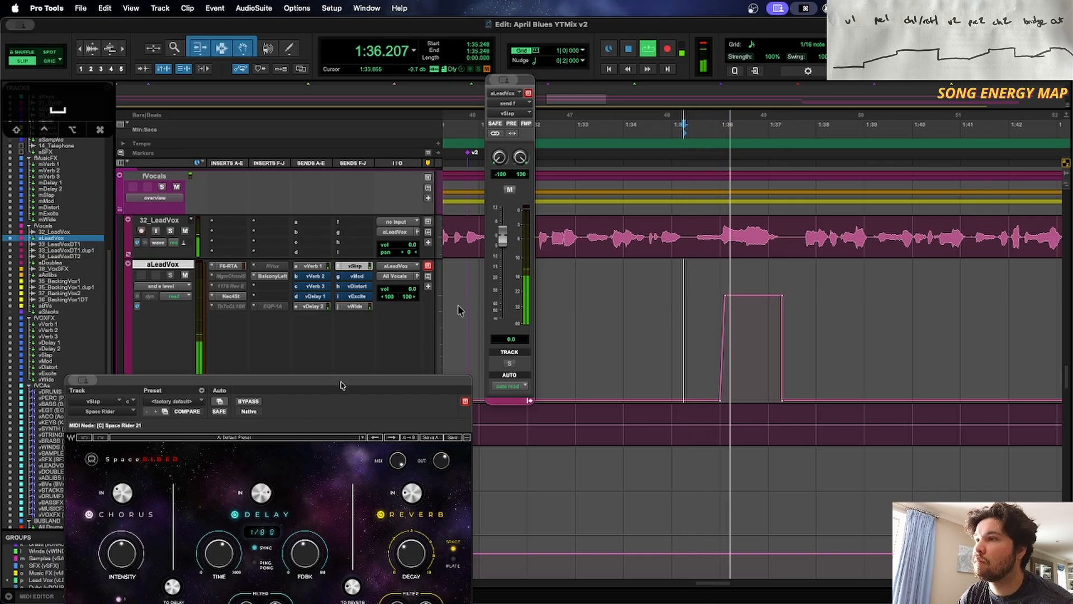
drag(346, 383, 358, 226)
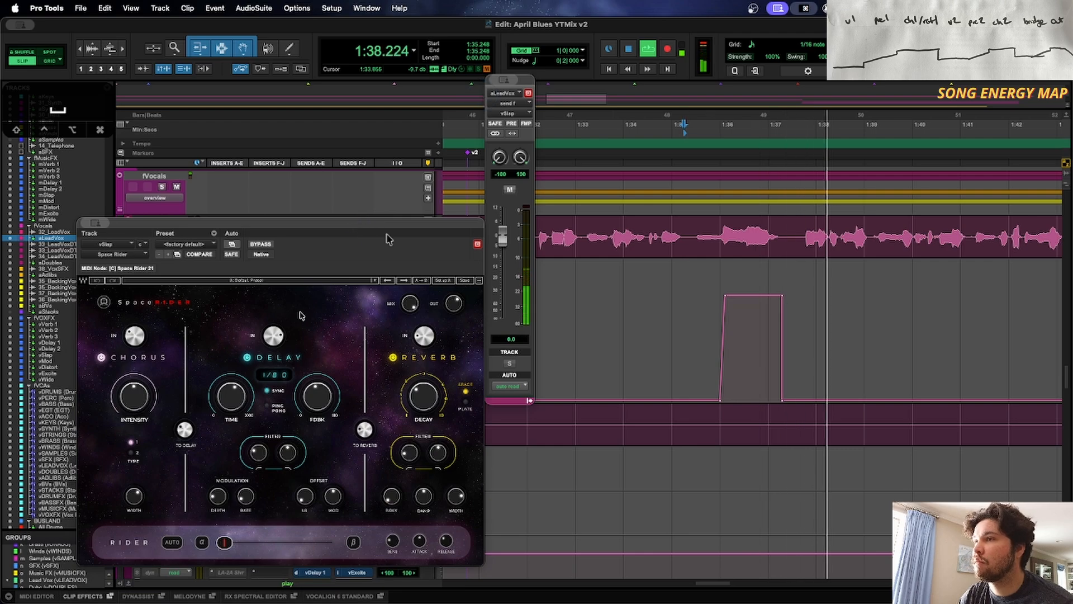
key(space)
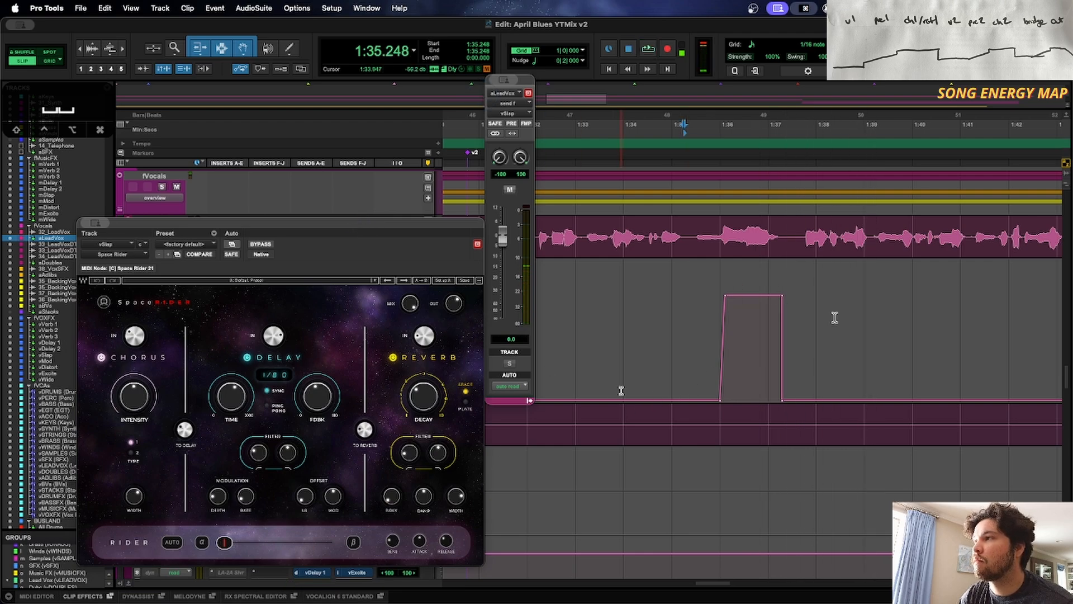
drag(433, 225, 411, 336)
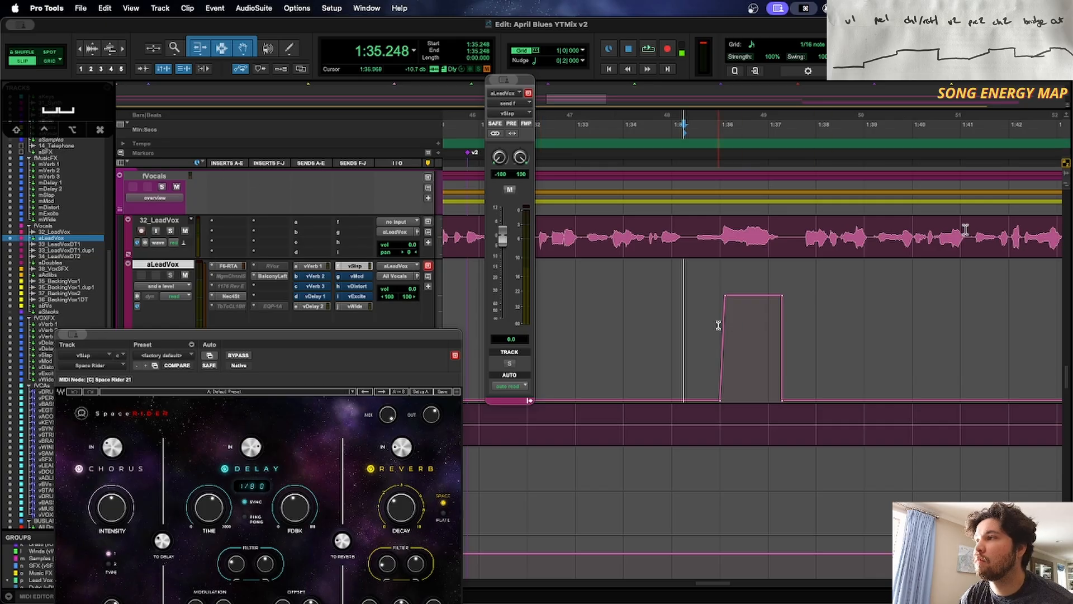
Step: Undo the misplaced send automation on aLeadVox and display its vSlap send level automation instead
key(super+z)
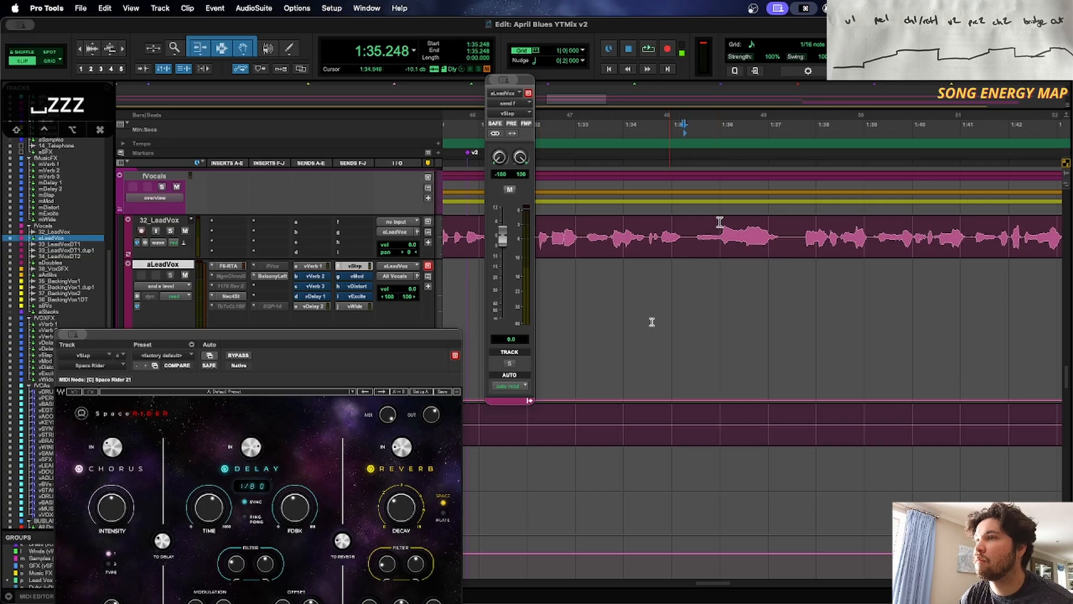
click(175, 297)
mouse_move(207, 297)
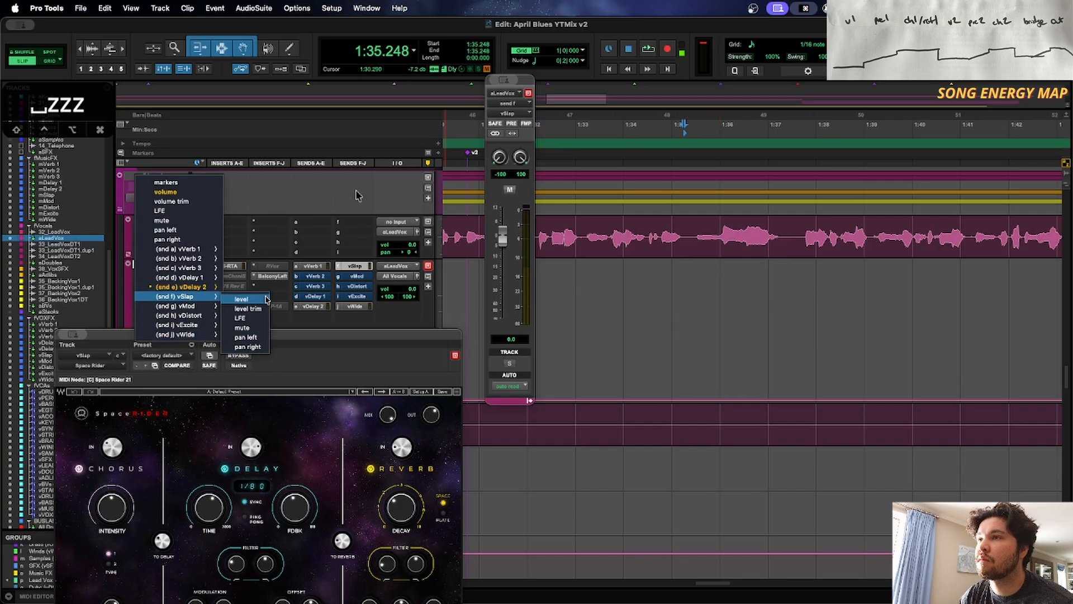
click(267, 299)
Step: Raise the vSlap send level automation on aLeadVox to 0 dB over the phrase from 1:36.026 to 1:37.280
drag(729, 289, 737, 571)
drag(721, 227, 782, 225)
key(semicolon)
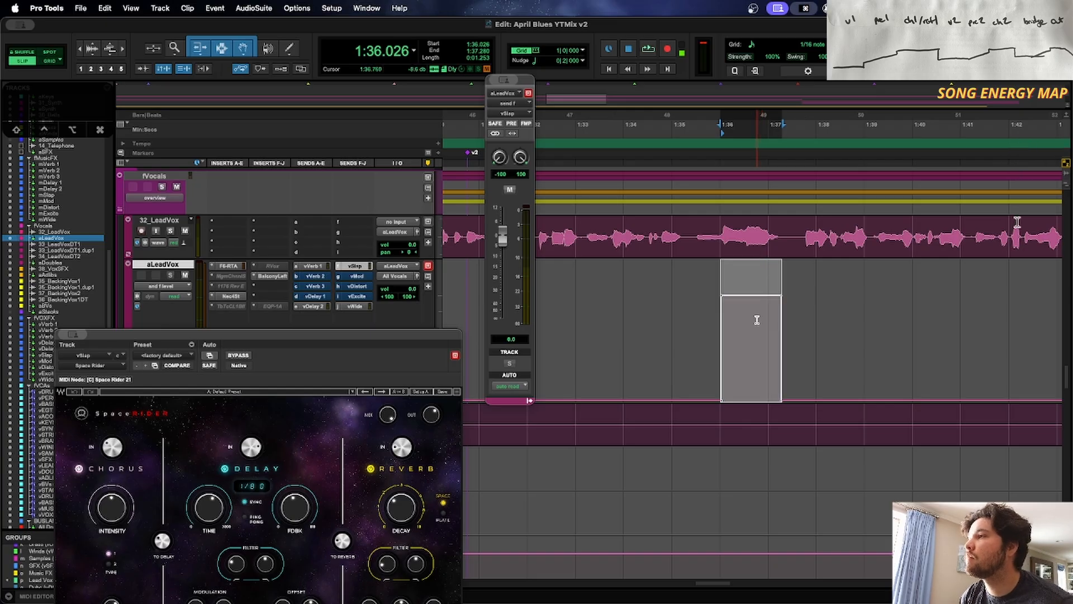
Step: Refine the opening ramp of the vSlap send automation on aLeadVox and audition the throw from just before the phrase
click(757, 320)
key(t)
key(t)
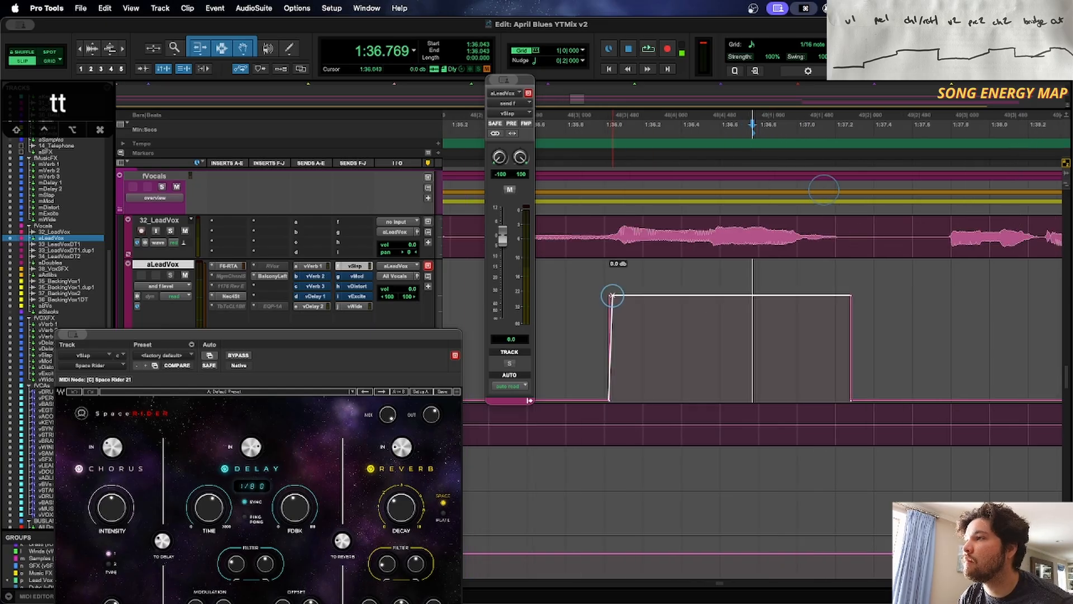
key(r)
key(r)
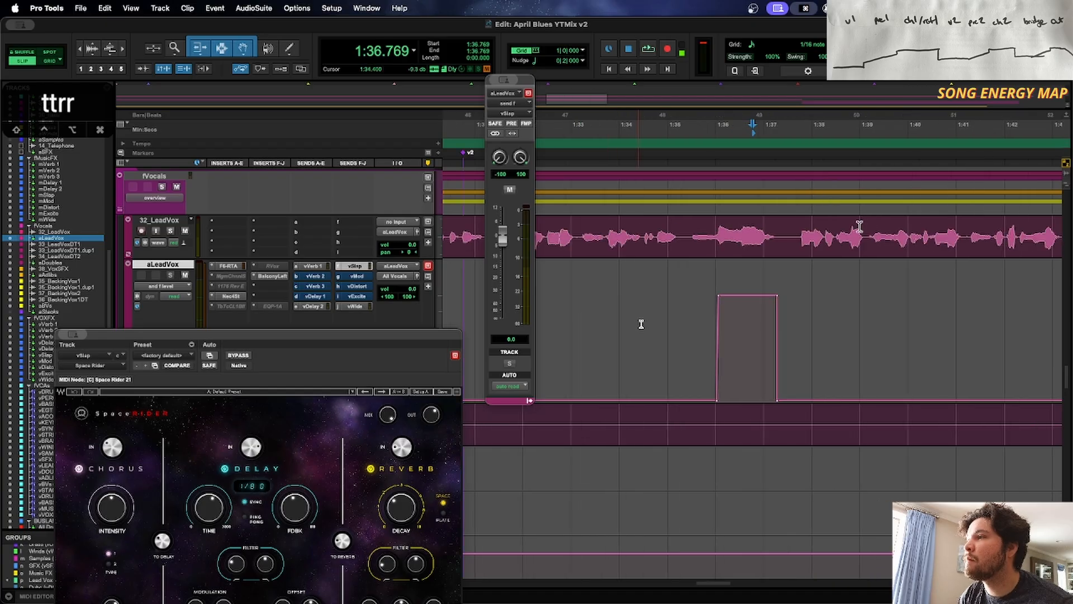
key(space)
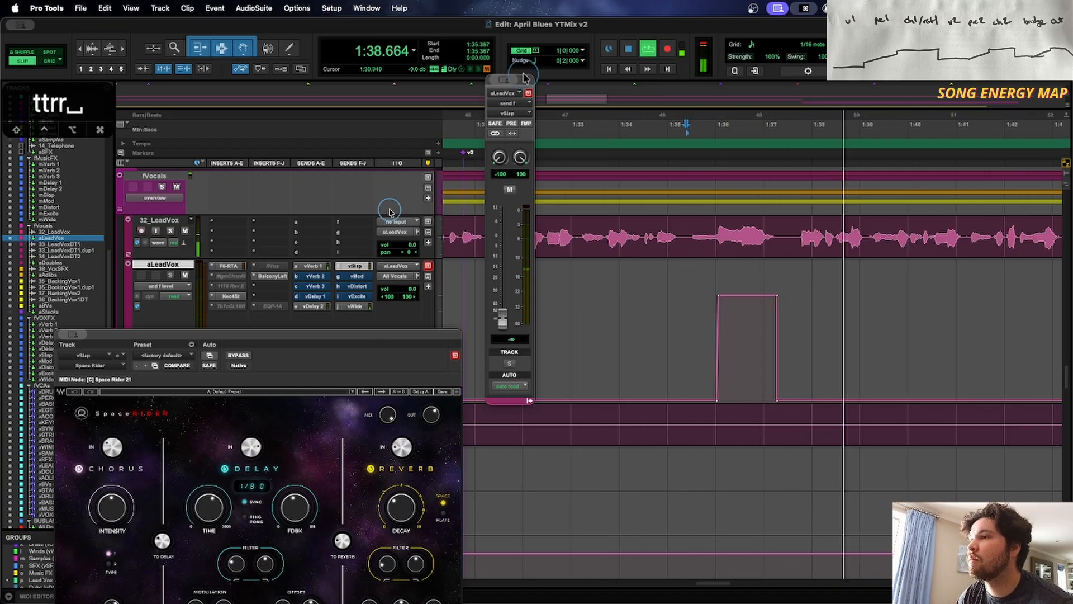
Step: Move the Space Rider window clear of its lower controls, enable its automatic Rider, and replay the vocal throw
drag(368, 344, 368, 50)
scroll(654, 521, down, 10)
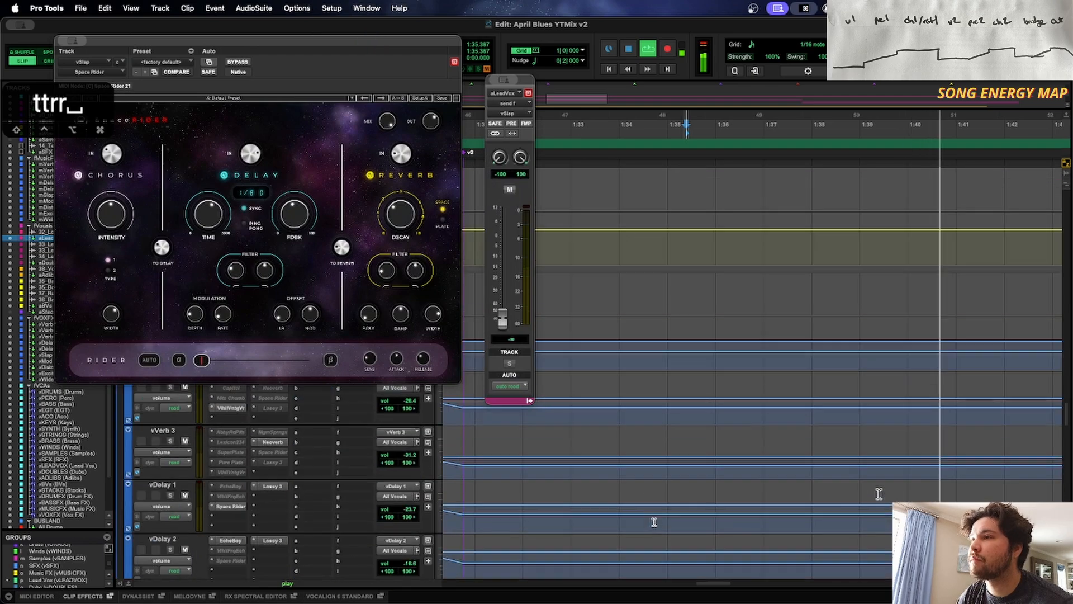
click(149, 360)
key(space)
key(space)
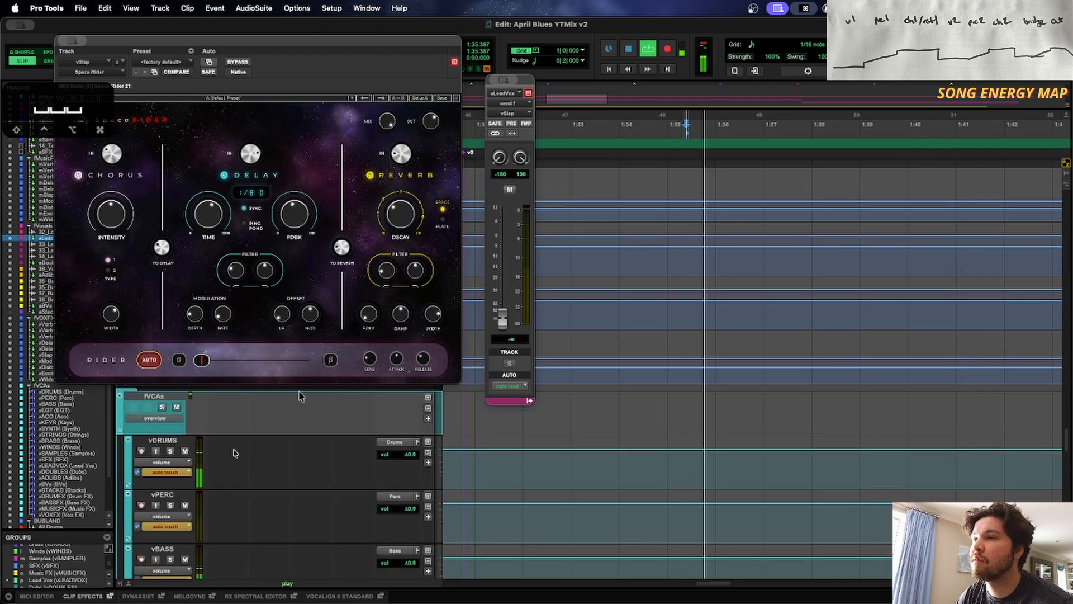
Step: Lower the vSlap return's volume automation to about -15.0 dB in verse 2 and audition the throw
scroll(296, 482, up, 5)
scroll(296, 482, up, 3)
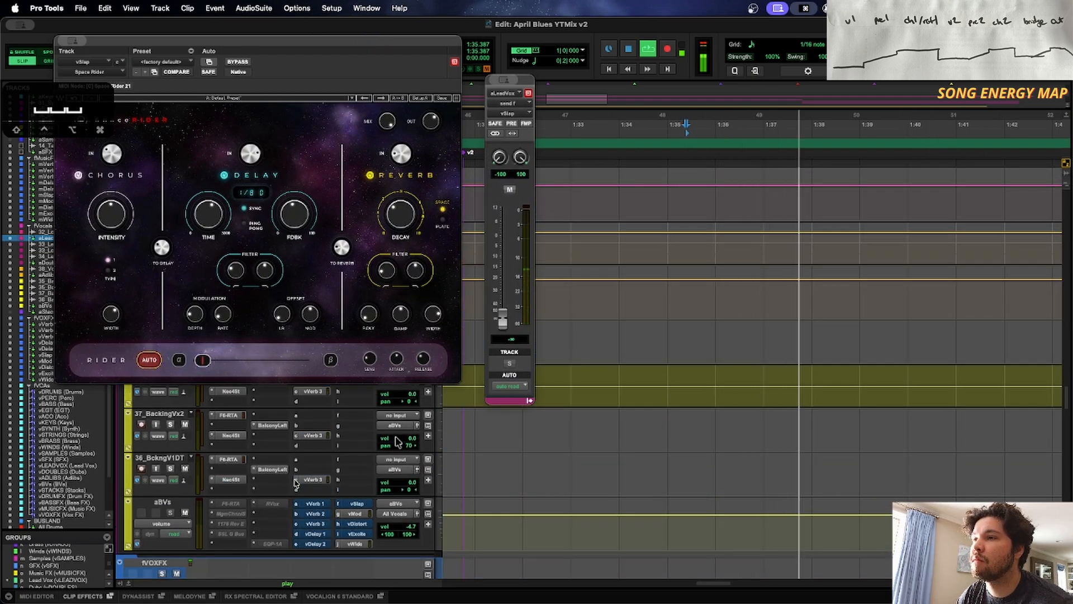
scroll(296, 483, up, 2)
scroll(296, 482, down, 6)
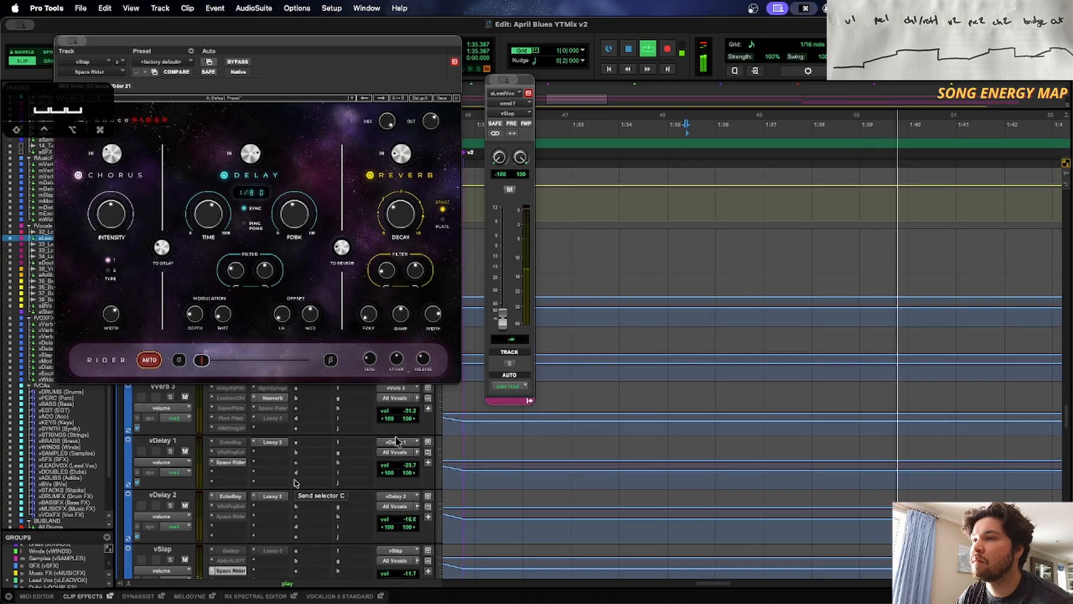
scroll(759, 463, down, 2)
key(space)
click(568, 499)
drag(567, 498, 567, 501)
key(space)
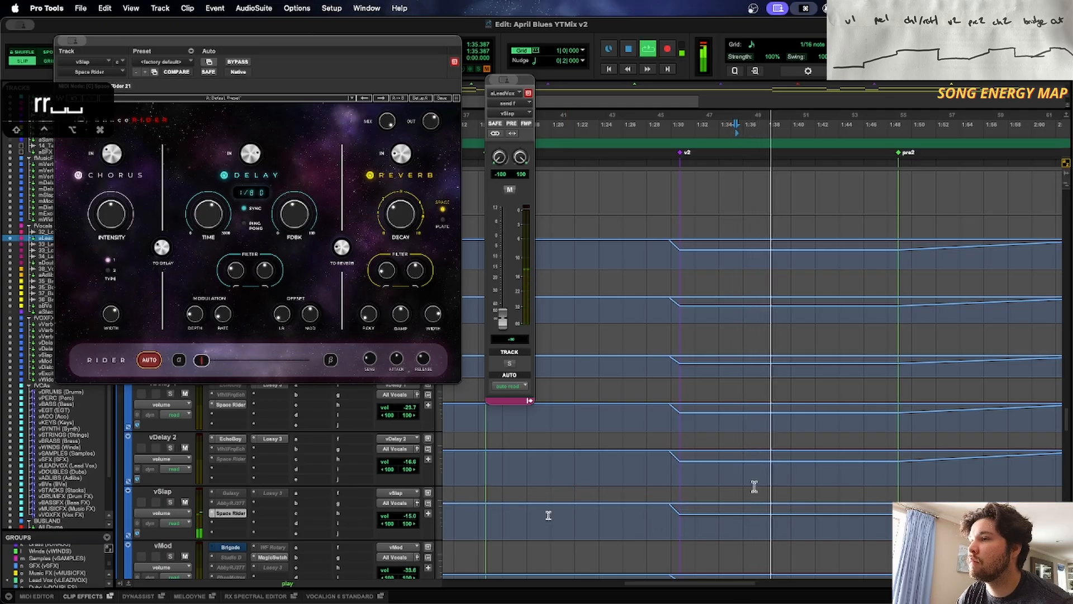
Step: Set Space Rider's delay to ping-pong with tempo sync off and a time of 252, and audition it
key(space)
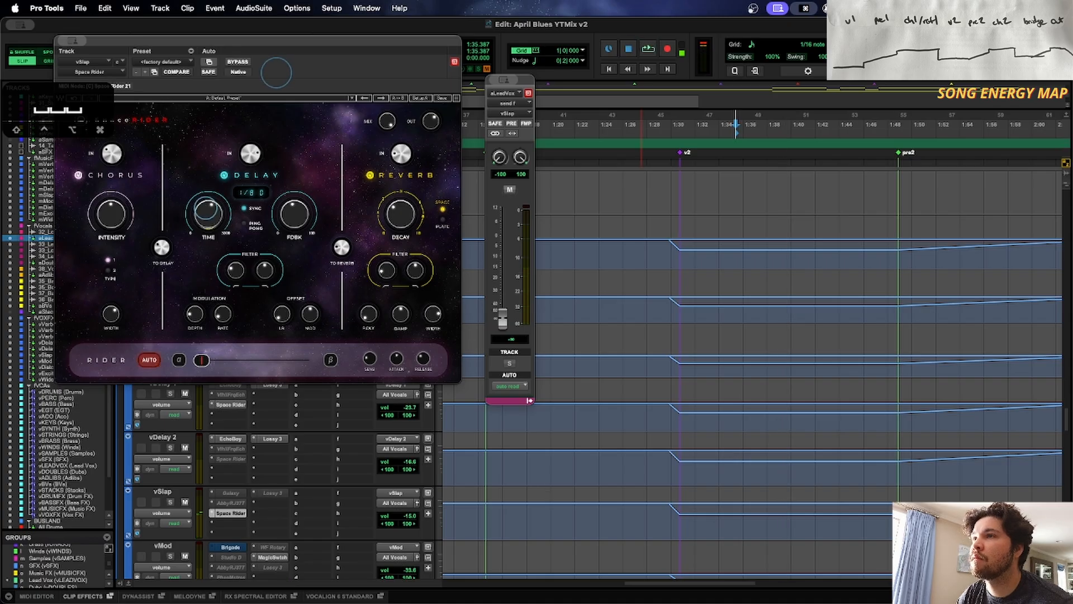
key(space)
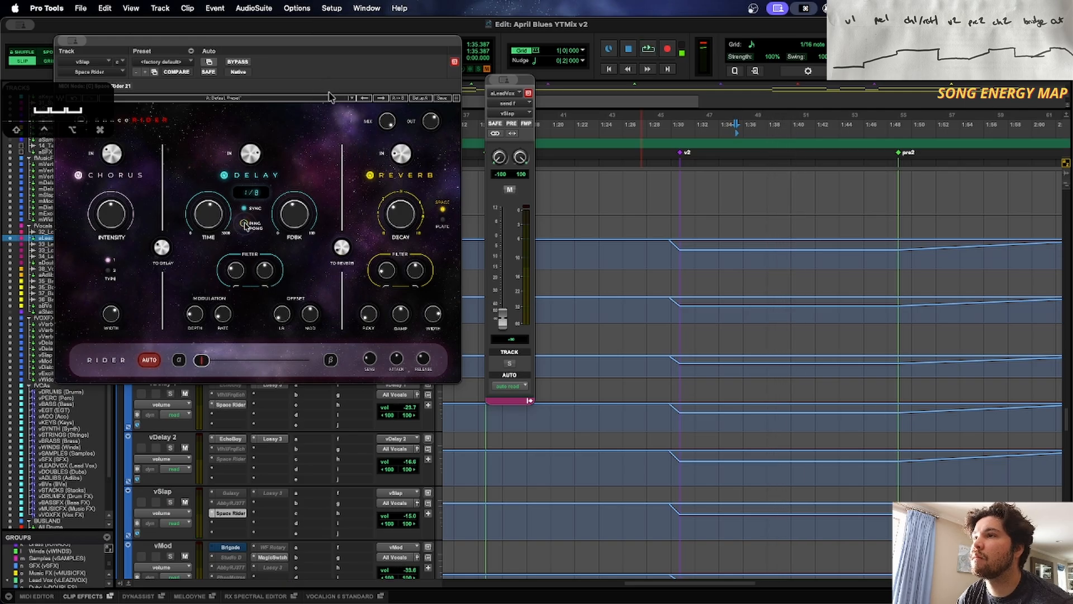
click(244, 209)
key(space)
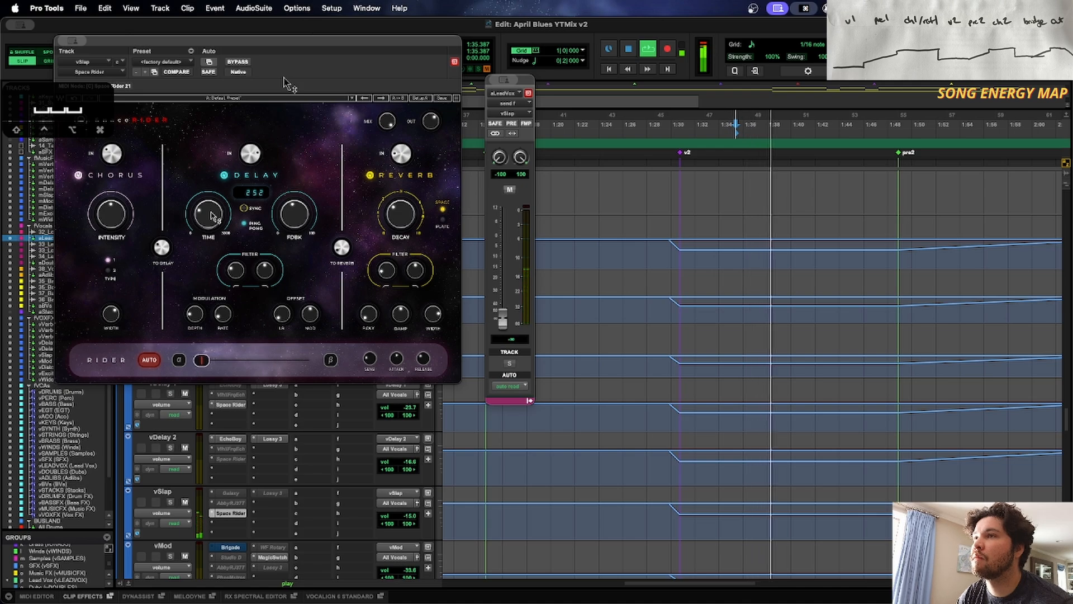
Step: Close Space Rider and make the Brigade insert on the vMod return inactive
key(super+w)
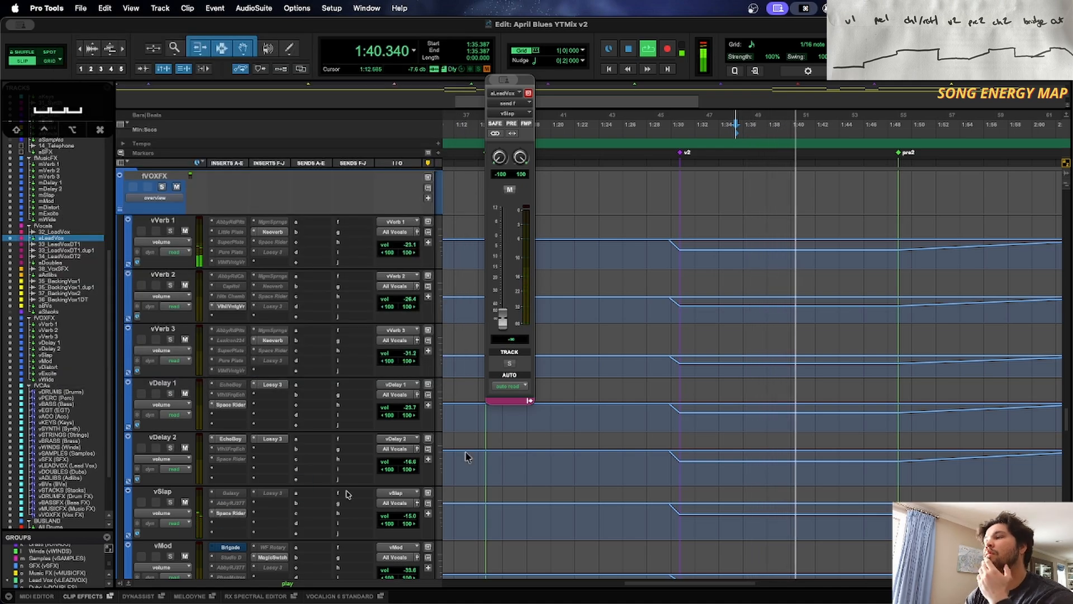
scroll(466, 450, down, 3)
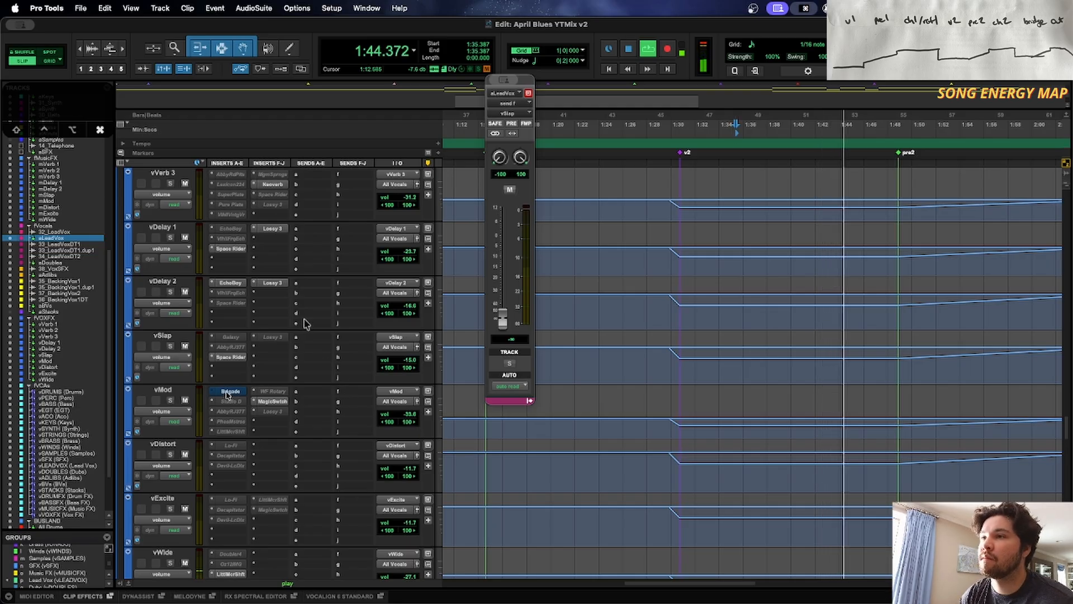
ctrl+super+click(230, 391)
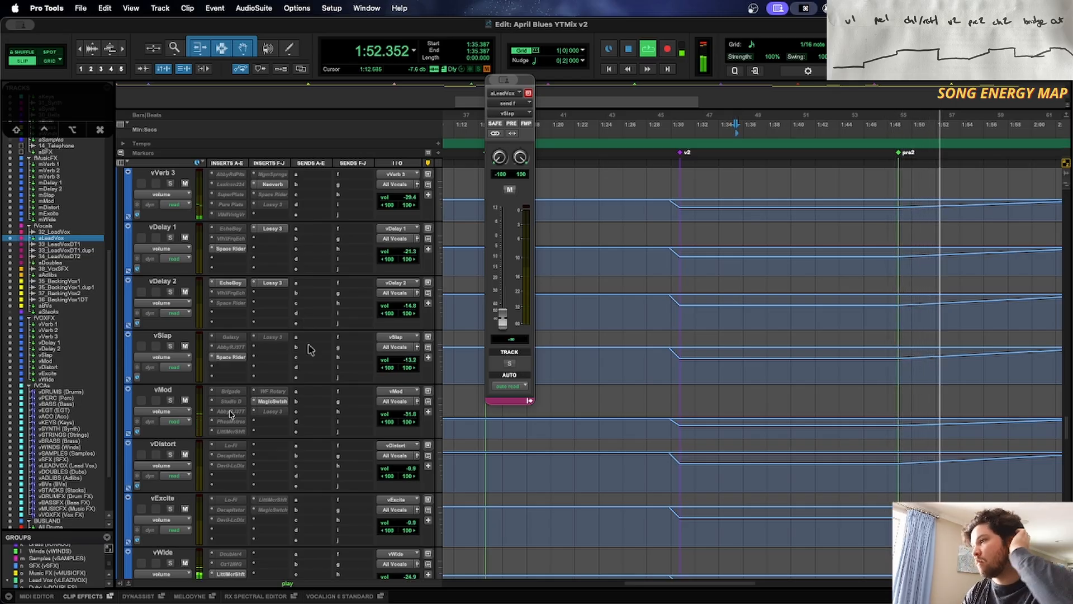
Step: Examine the vocal effects returns' volume ramps around pre2 and locate the effects VCA tracks
key(r)
key(r)
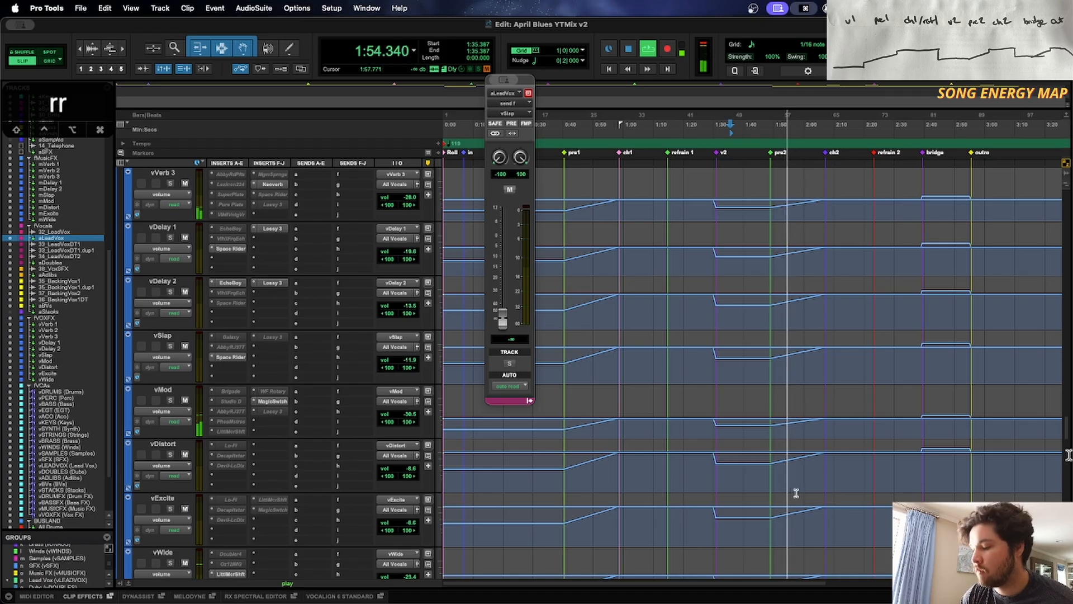
key(t)
key(t)
key(t)
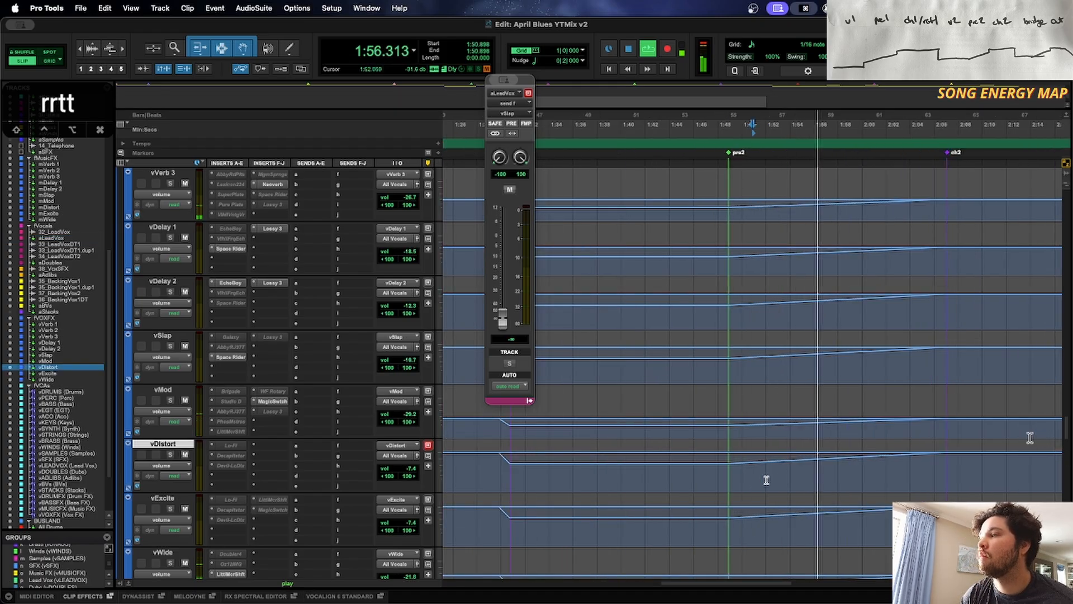
key(r)
key(r)
key(r)
scroll(670, 478, down, 20)
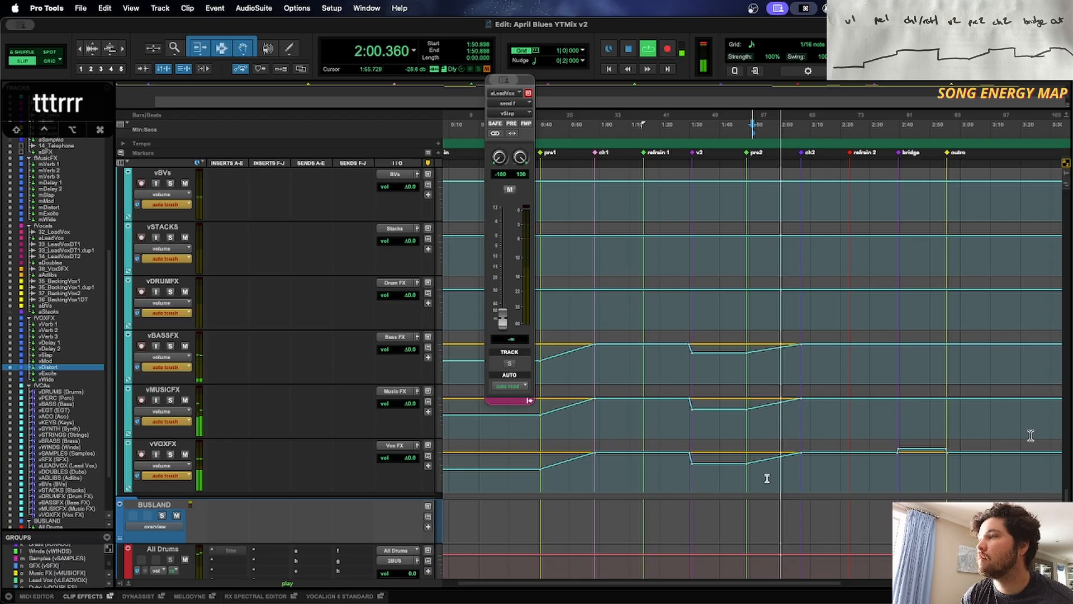
Step: Raise the start of the pre2 volume ramps on vVOXFX, vMUSICFX and vBASSFX into a step, and audition from before pre2
click(751, 479)
key(t)
key(t)
key(t)
key(t)
key(r)
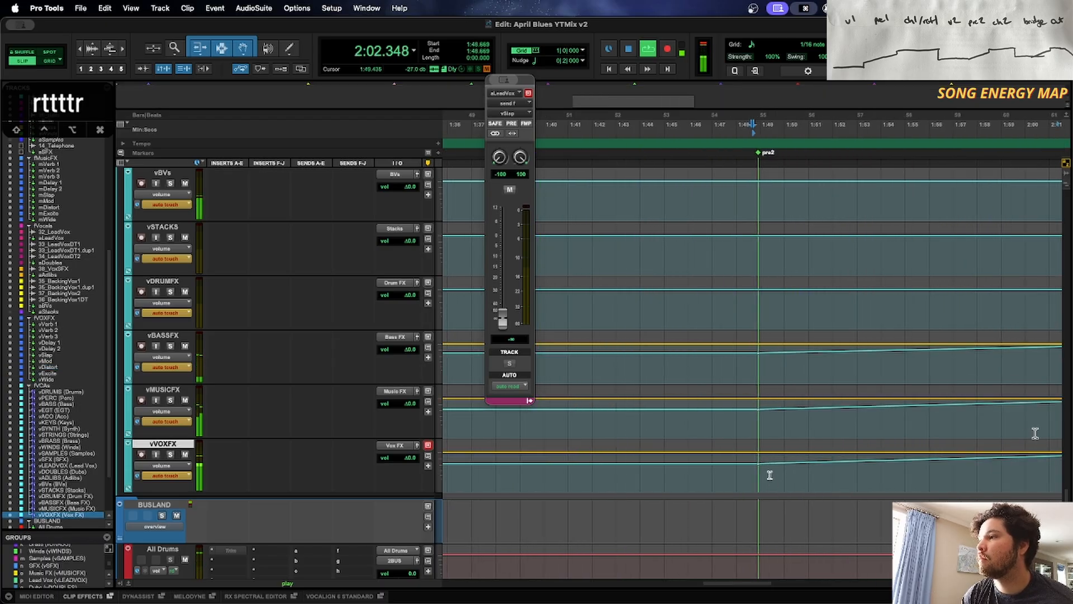
drag(762, 463, 734, 384)
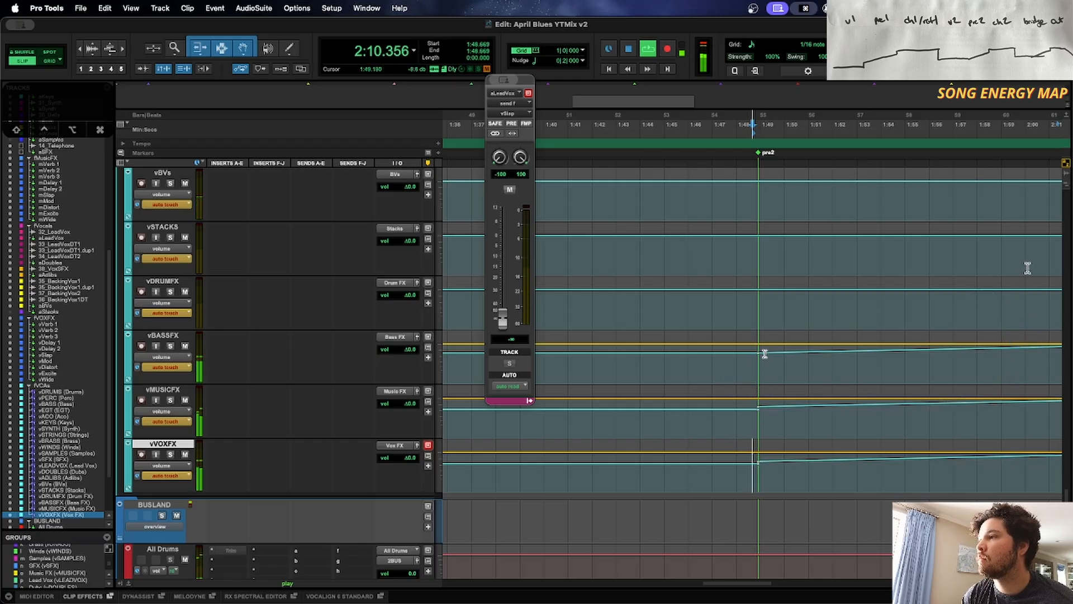
drag(757, 350, 751, 345)
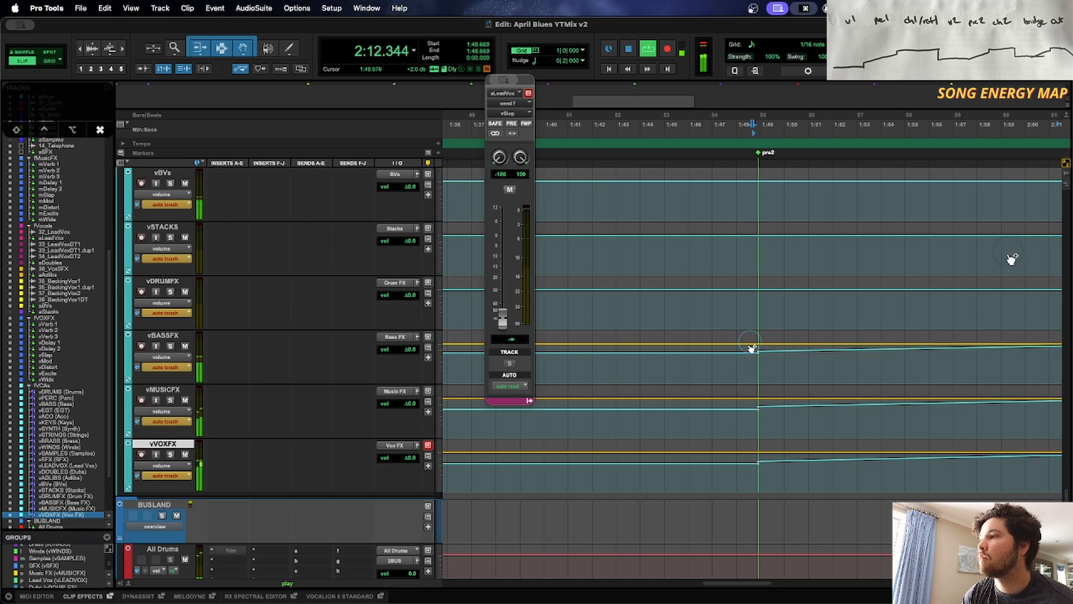
click(687, 366)
Step: Add the same upward step at pre1 to the volume ramps on vVOXFX, vMUSICFX and vBASSFX
key(r)
key(r)
key(r)
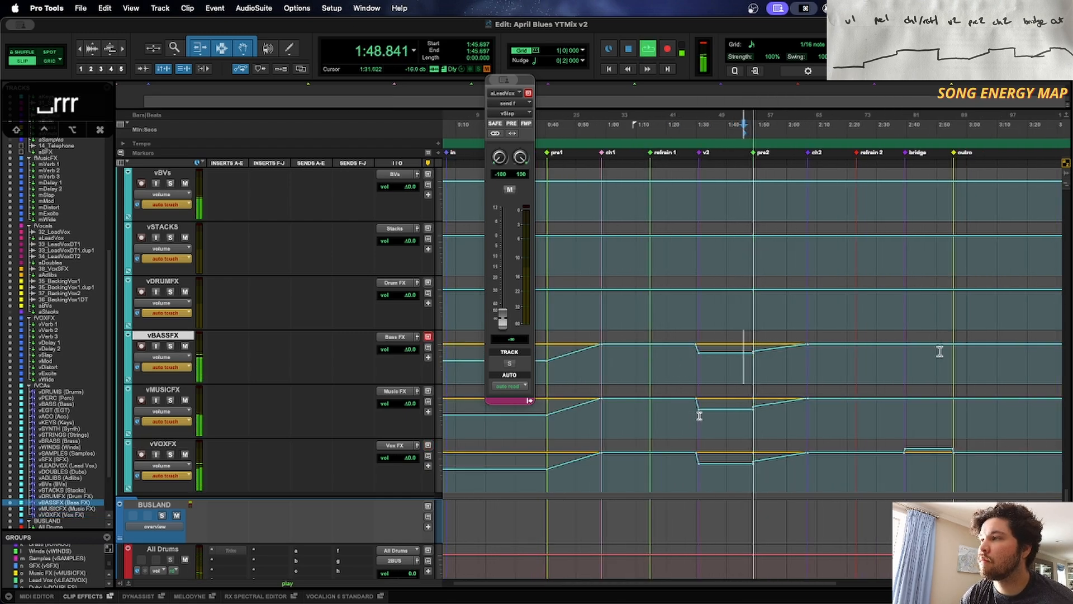
click(548, 479)
key(t)
key(t)
key(t)
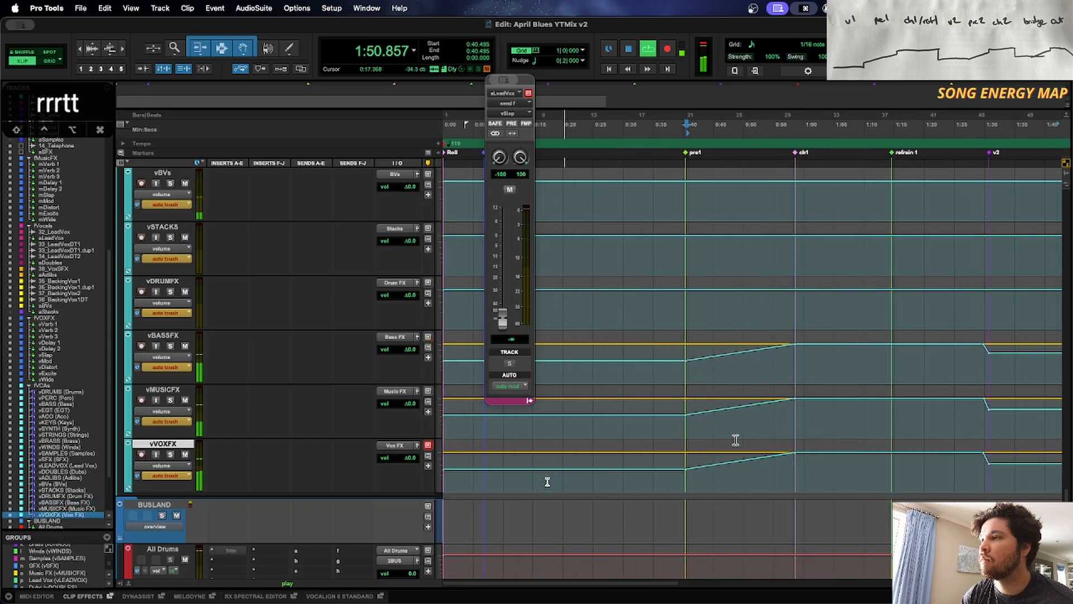
drag(755, 470, 735, 445)
drag(771, 415, 737, 338)
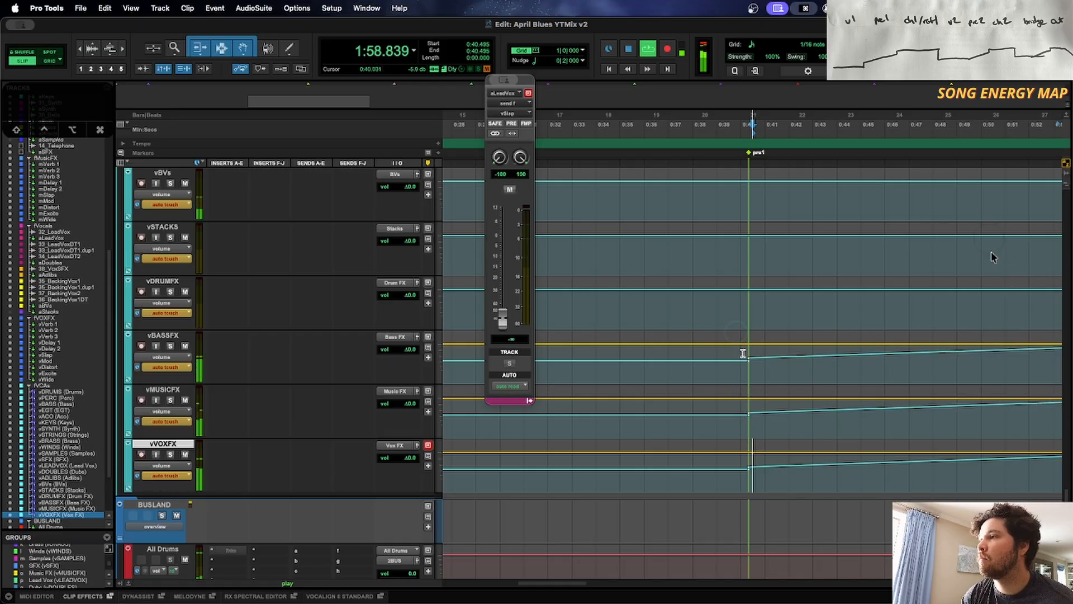
Step: Raise the volume automation on vBASSFX and vMUSICFX slightly across the bridge
key(r)
key(r)
key(r)
key(r)
key(r)
key(t)
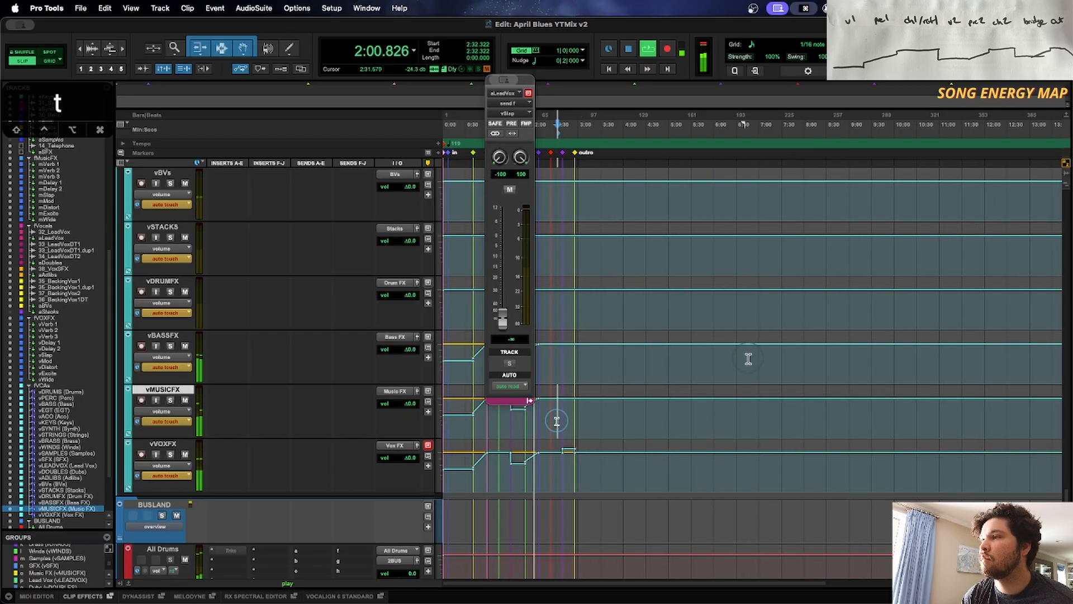
key(t)
key(t)
key(t)
key(t)
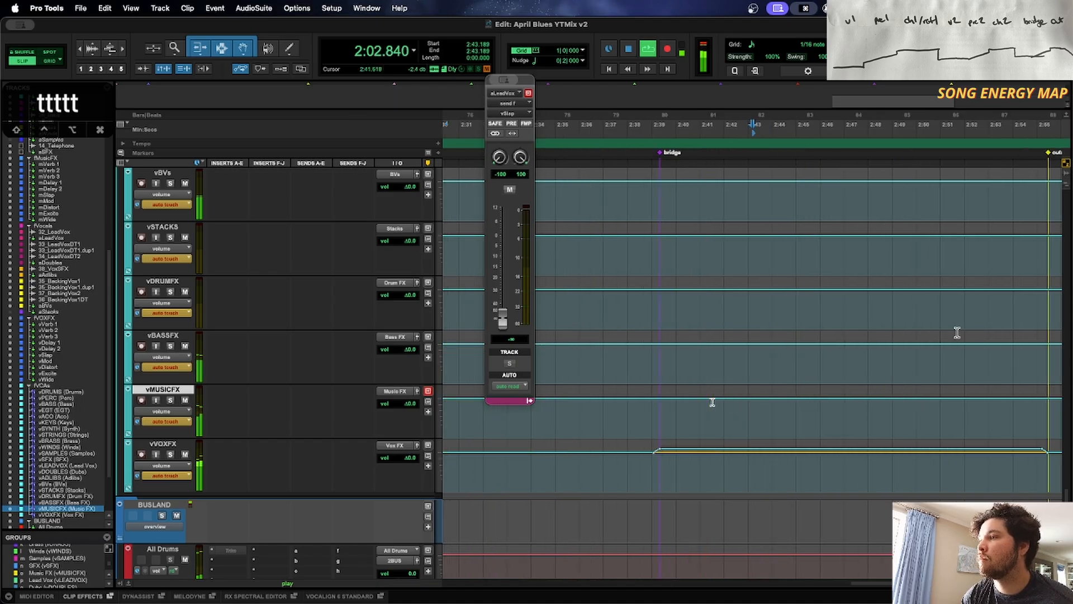
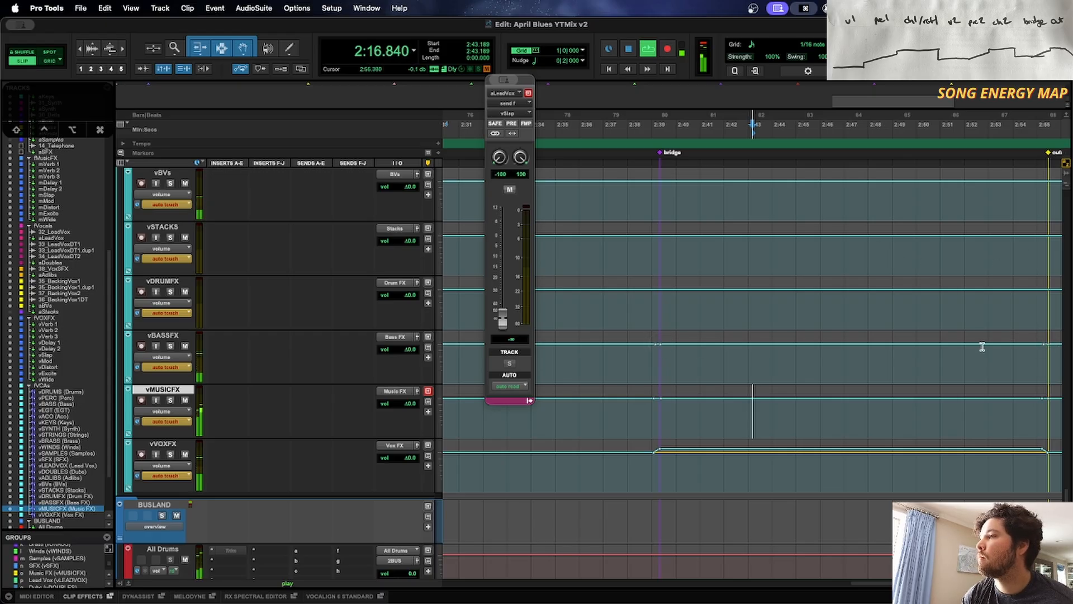
drag(770, 336, 774, 322)
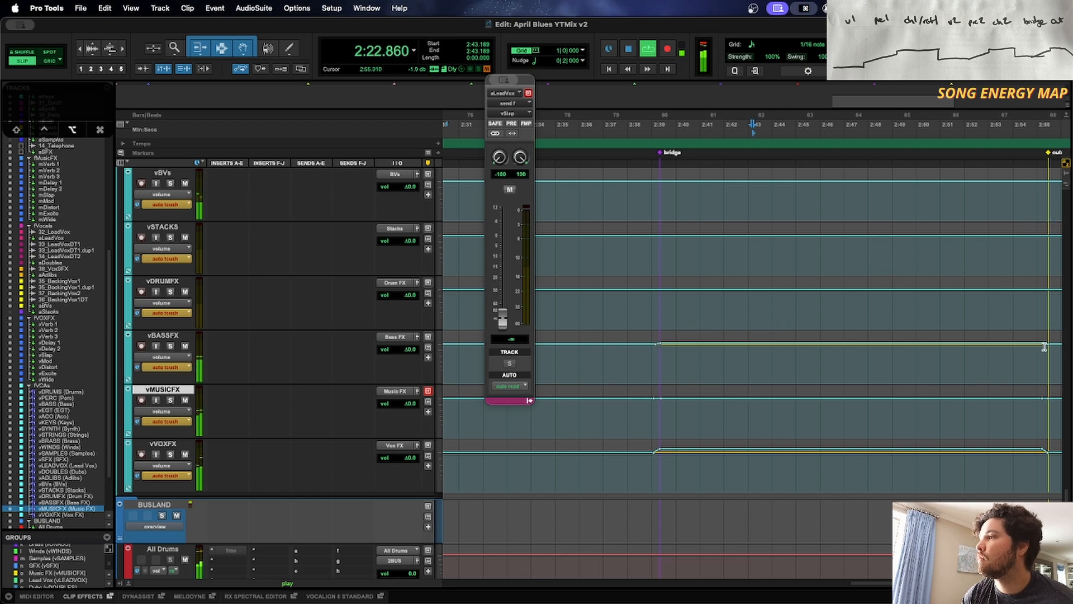
mouse_move(682, 396)
mouse_down()
mouse_move(706, 377)
mouse_move(680, 399)
mouse_up()
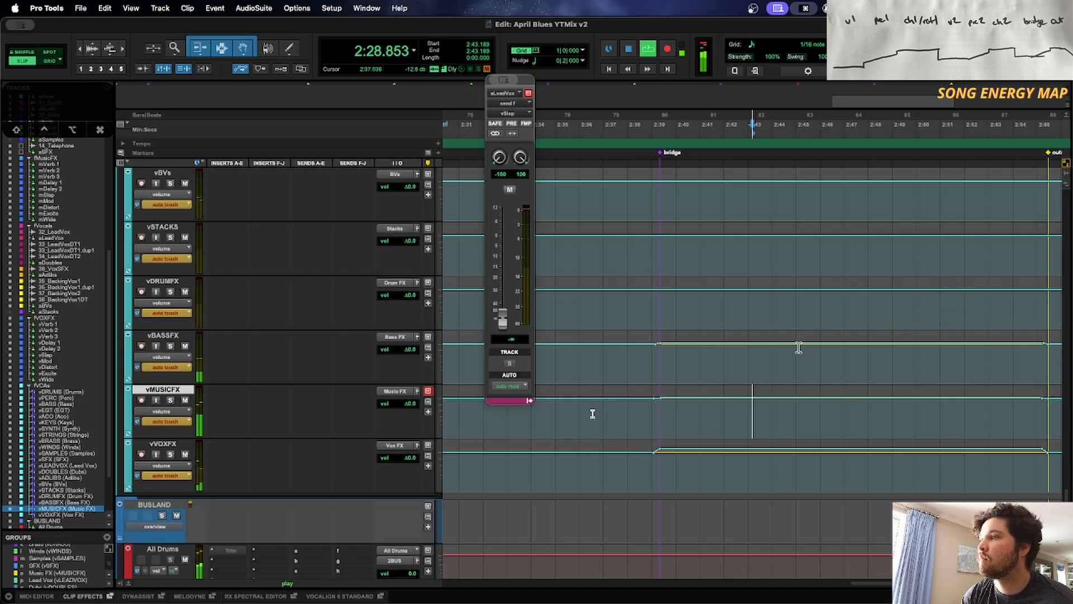
Step: Enlarge the vMUSICFX track and refine its volume automation ramps at the bridge start and the outro
key(t)
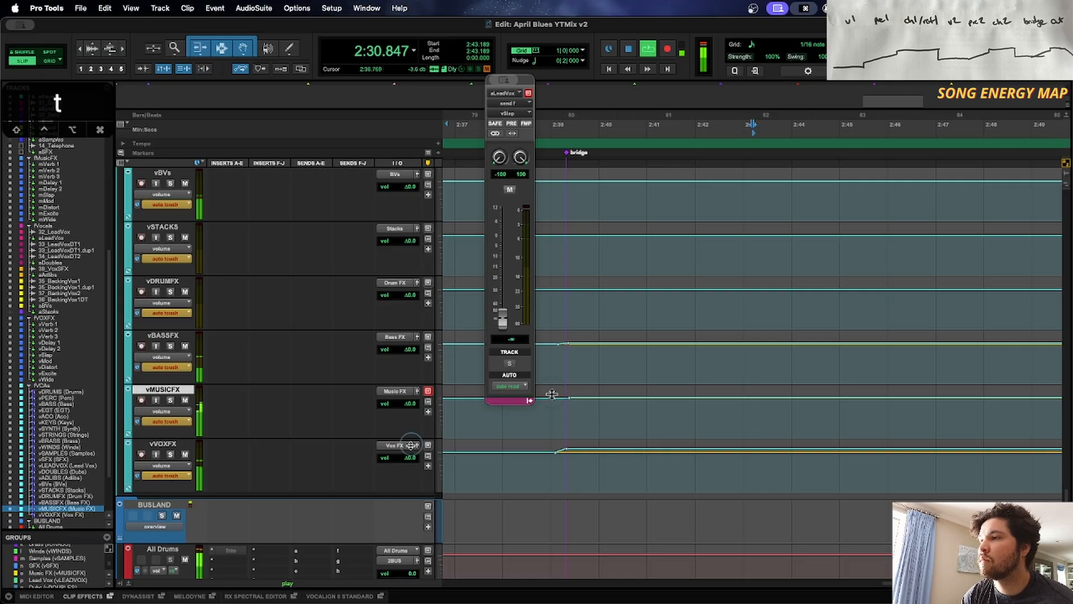
drag(412, 439, 403, 493)
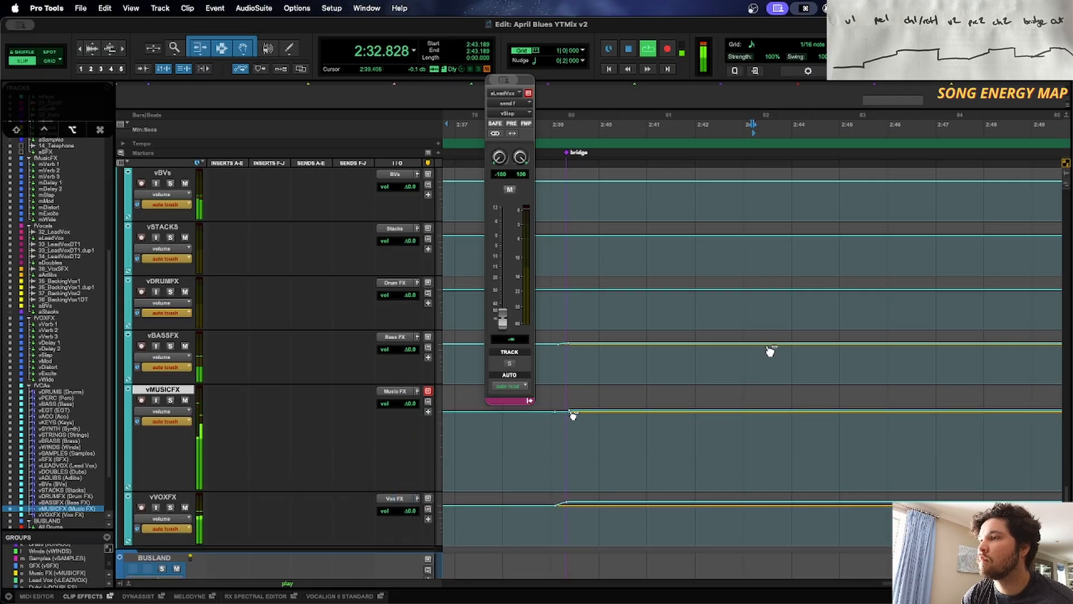
key(e)
key(e)
key(r)
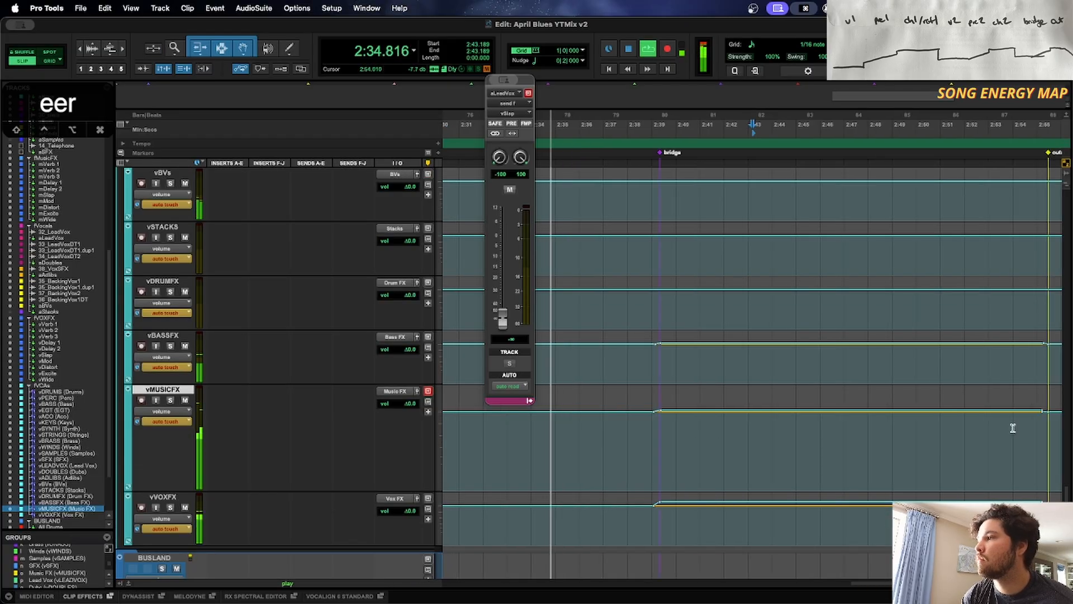
key(t)
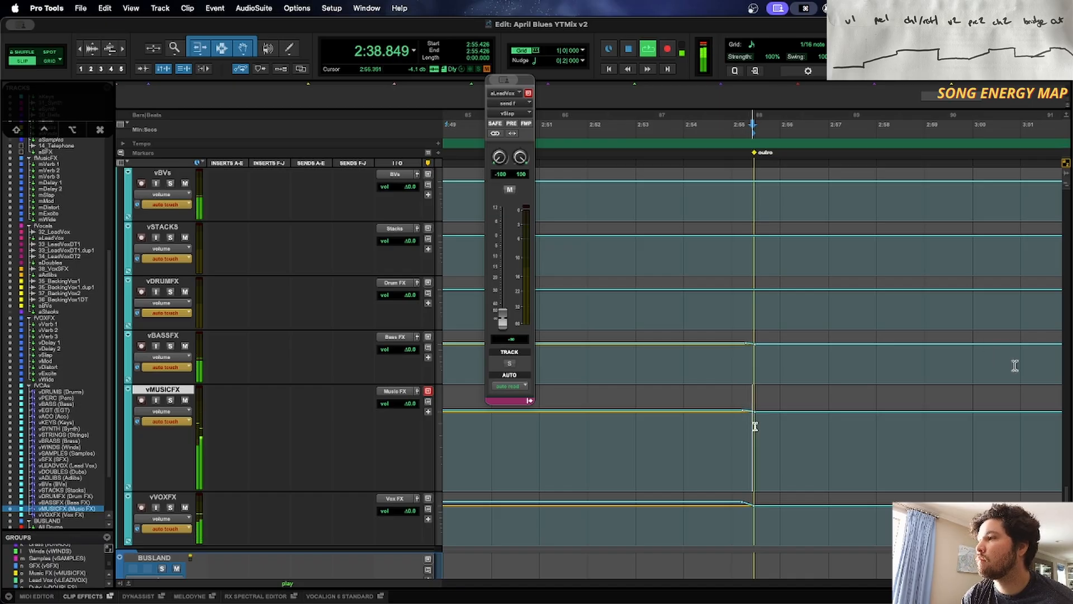
Step: Shrink the vMUSICFX track back to the height of its neighbours and close the aLeadVox vSlap send window
key(r)
key(r)
key(r)
key(r)
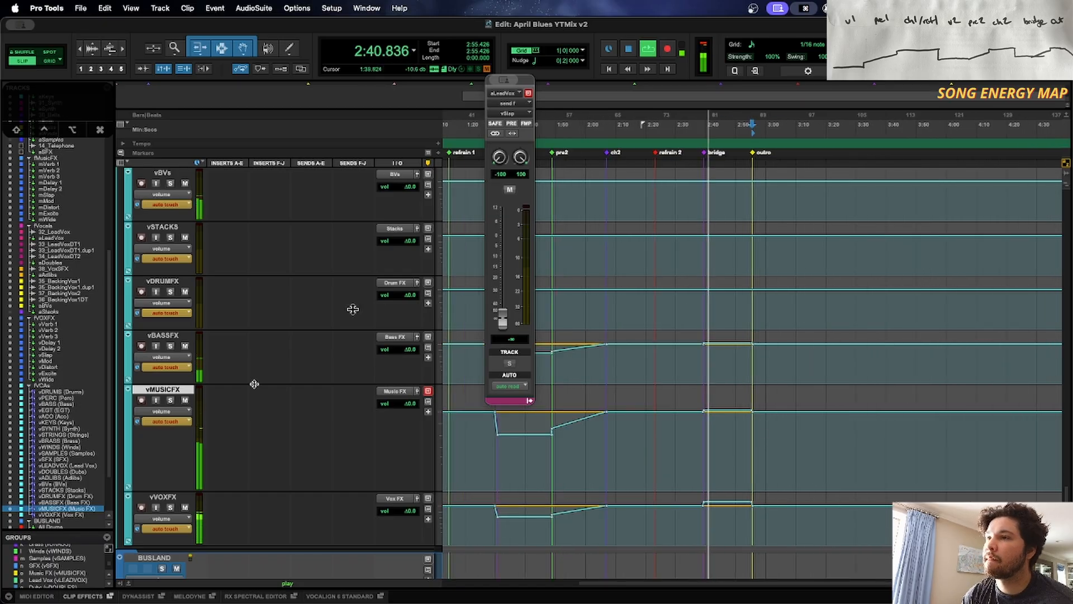
drag(247, 491, 252, 450)
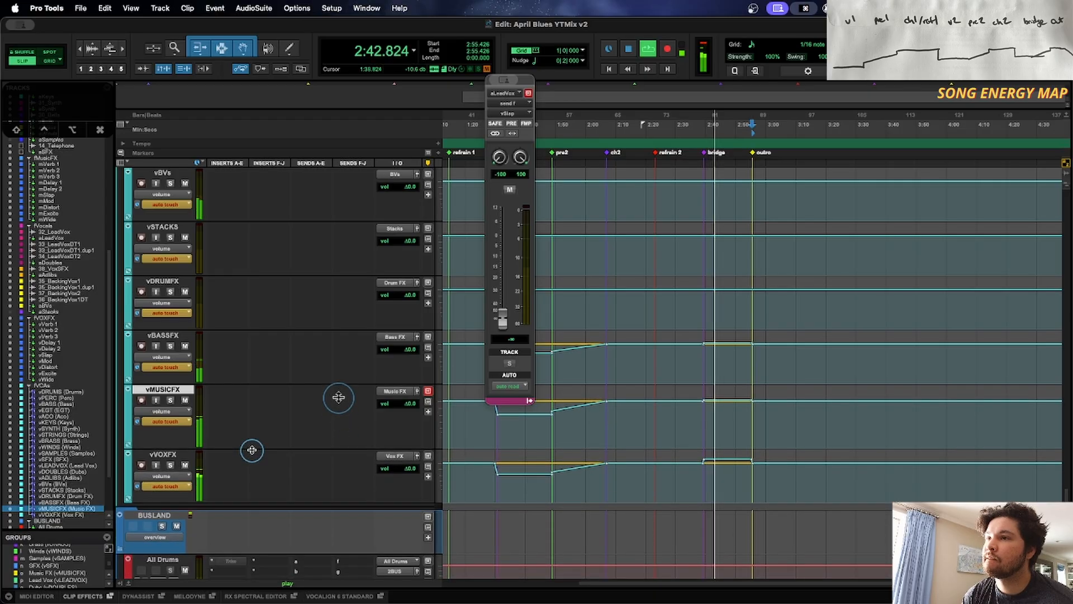
scroll(252, 450, up, 20)
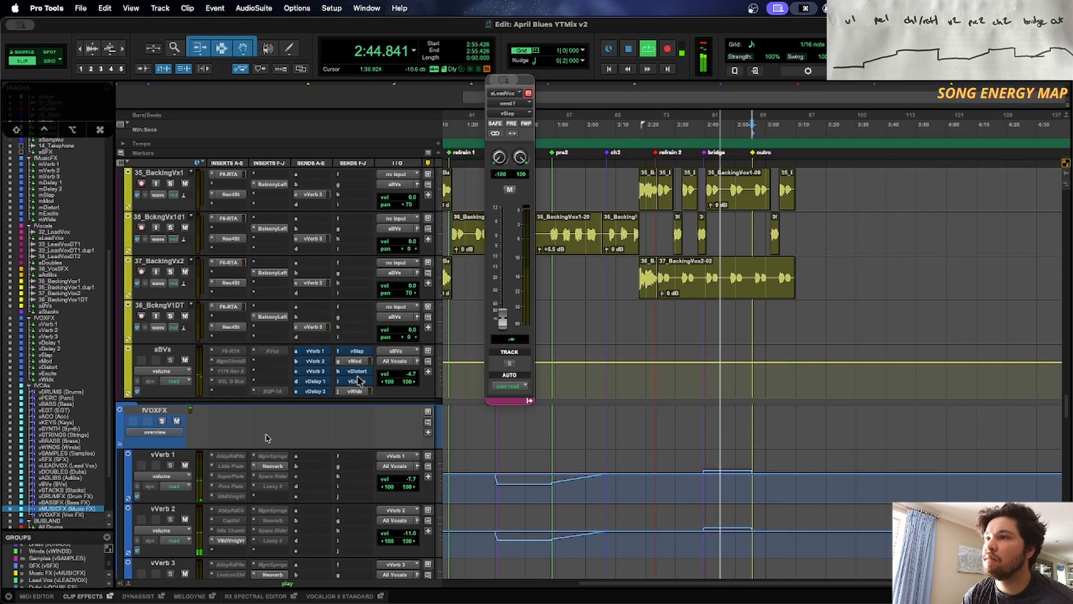
scroll(267, 438, up, 15)
click(354, 399)
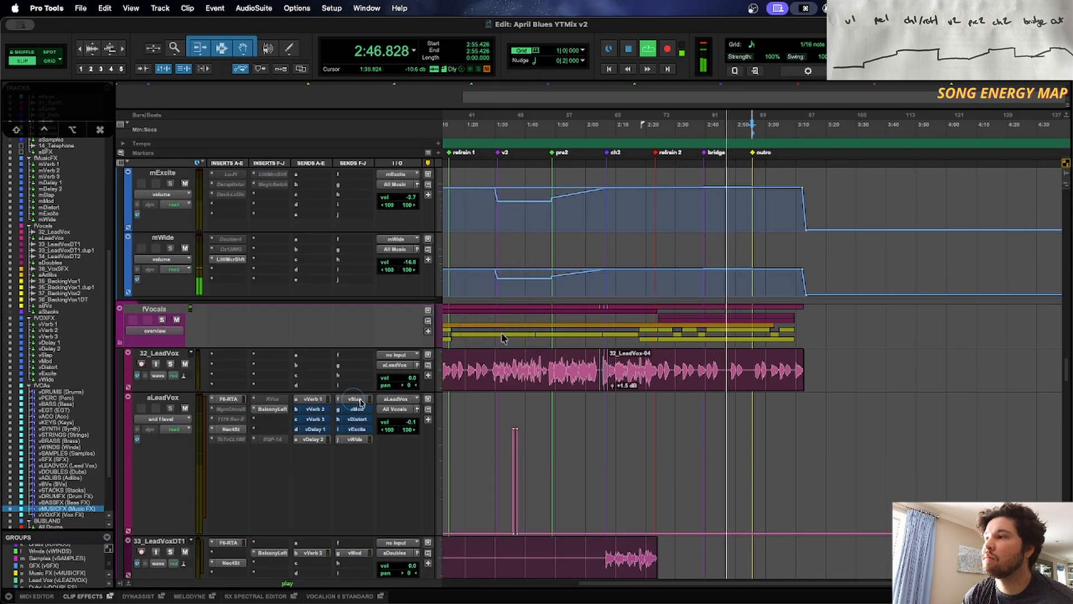
Step: Audition the mix just after pre1 at about 0:43, and restart playback from memory location 2
key(r)
key(r)
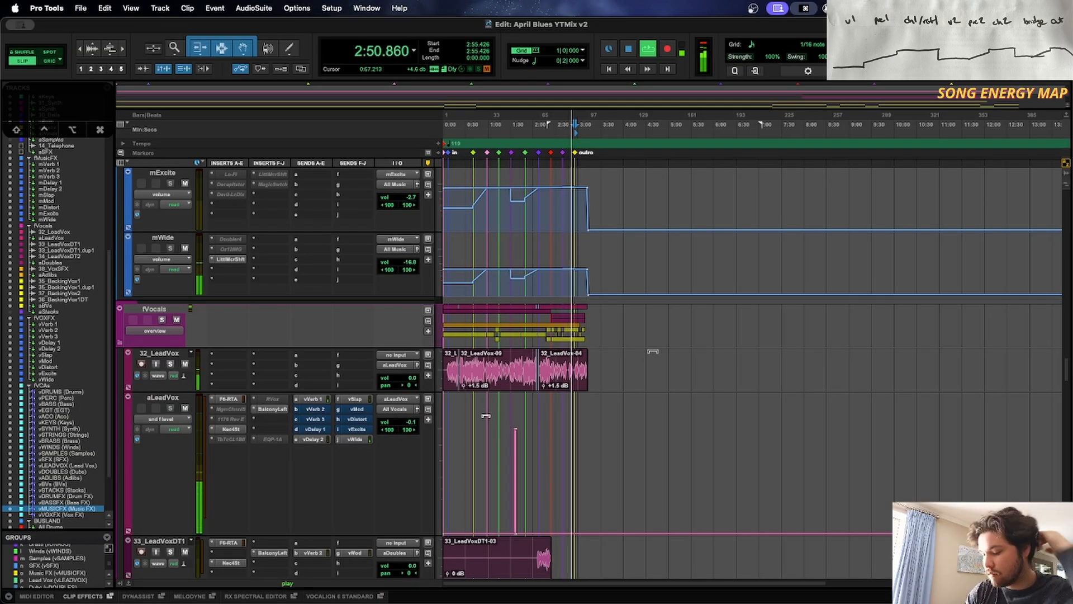
key(t)
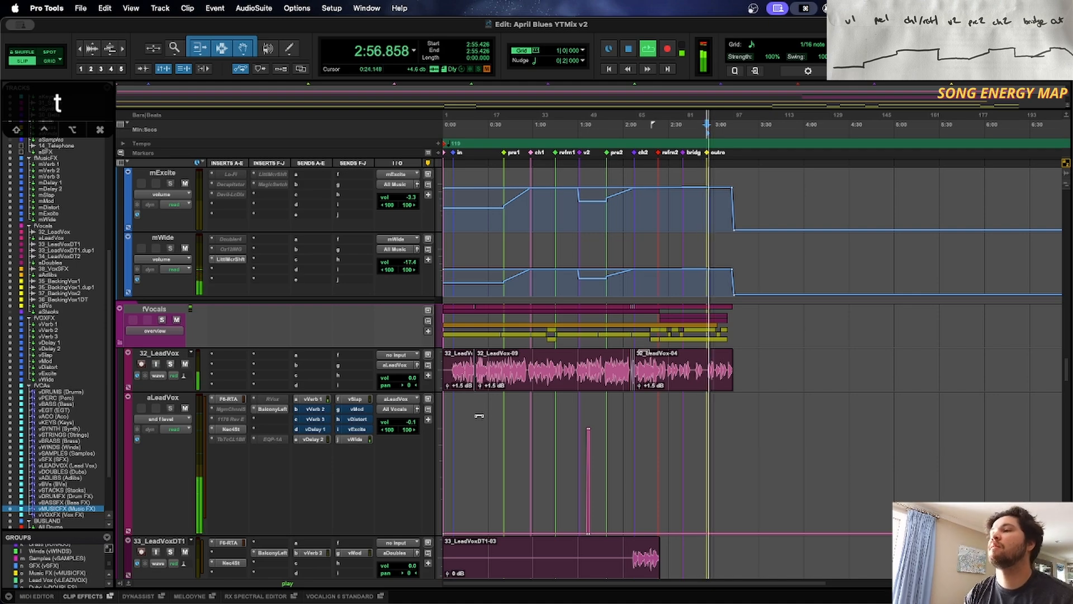
scroll(860, 385, down, 5)
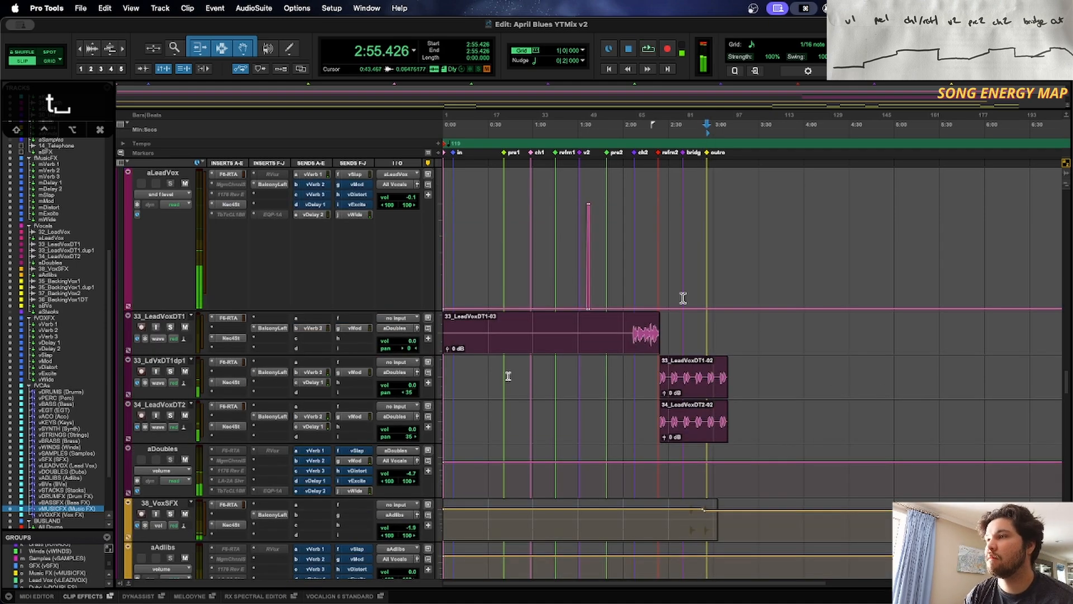
click(508, 376)
scroll(508, 376, down, 8)
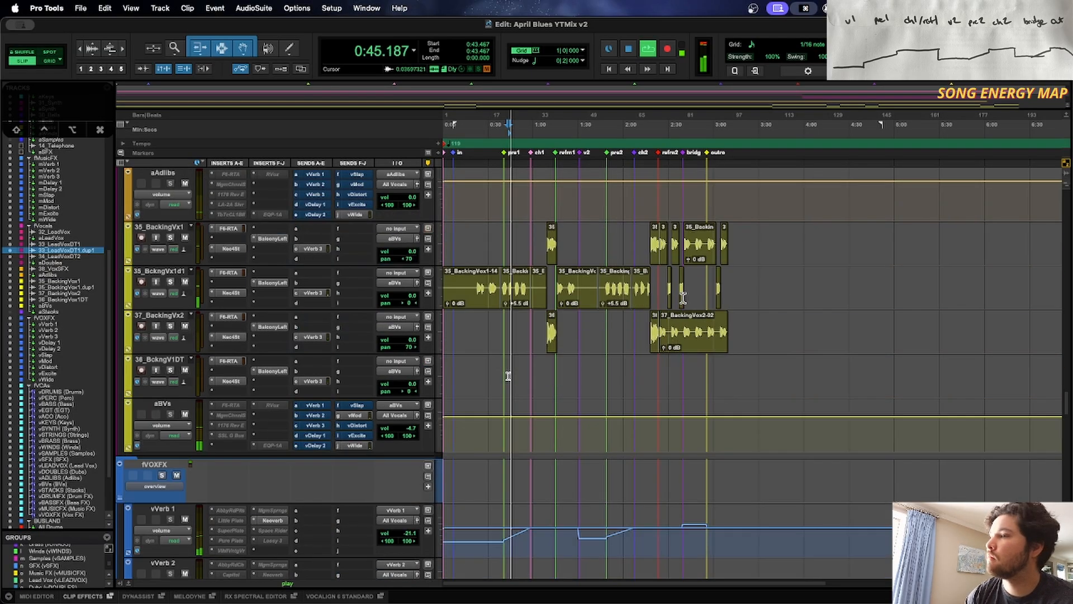
key(space)
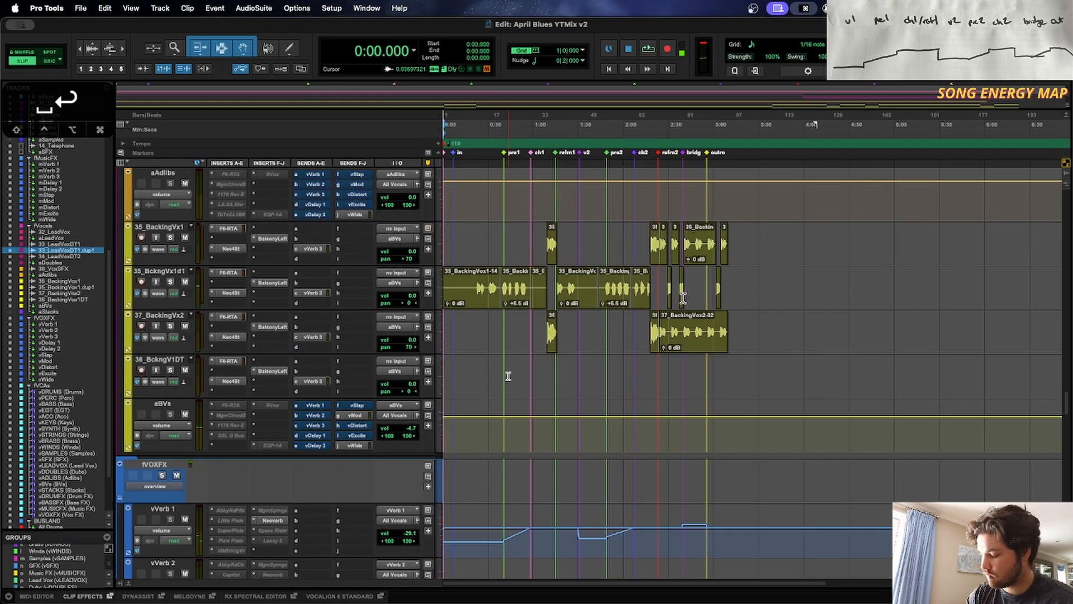
key(period)
key(2)
key(period)
key(space)
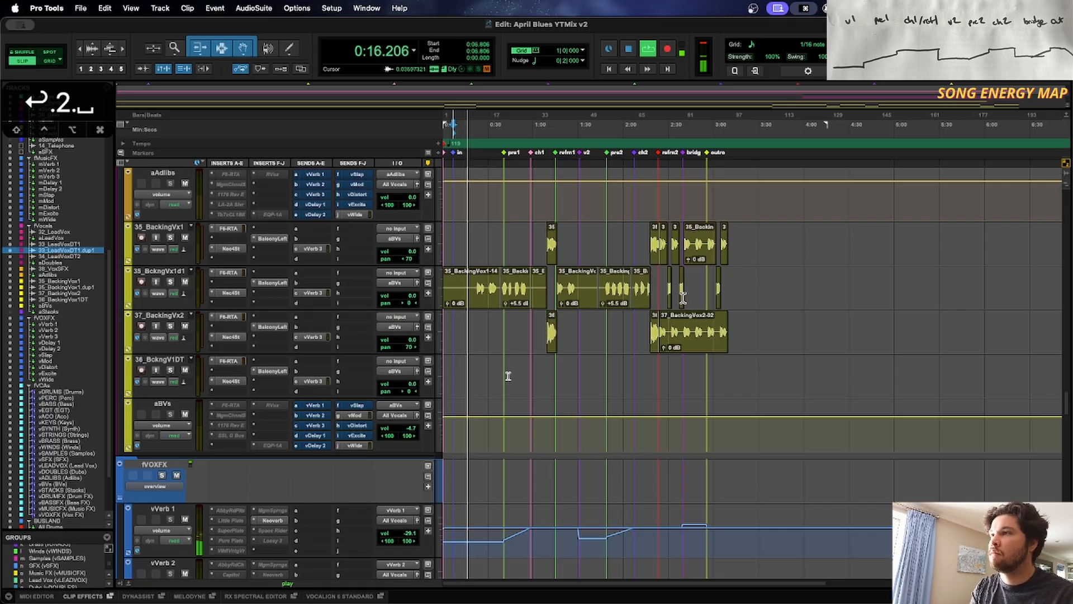
Step: Raise the pre1 point of the aVerb volume automation slightly while the song plays
scroll(508, 375, down, 15)
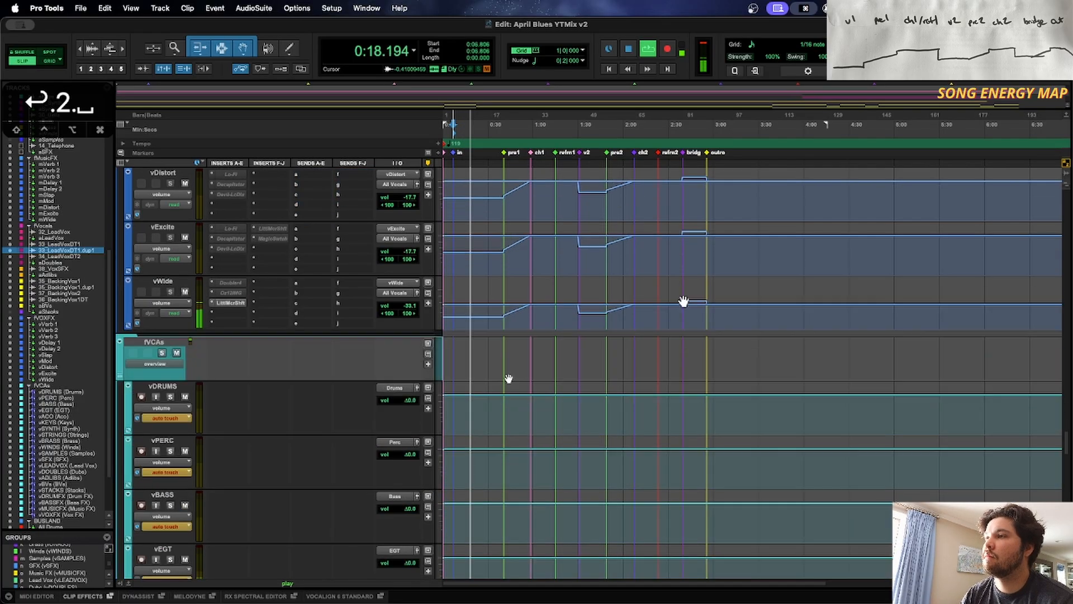
scroll(508, 379, down, 10)
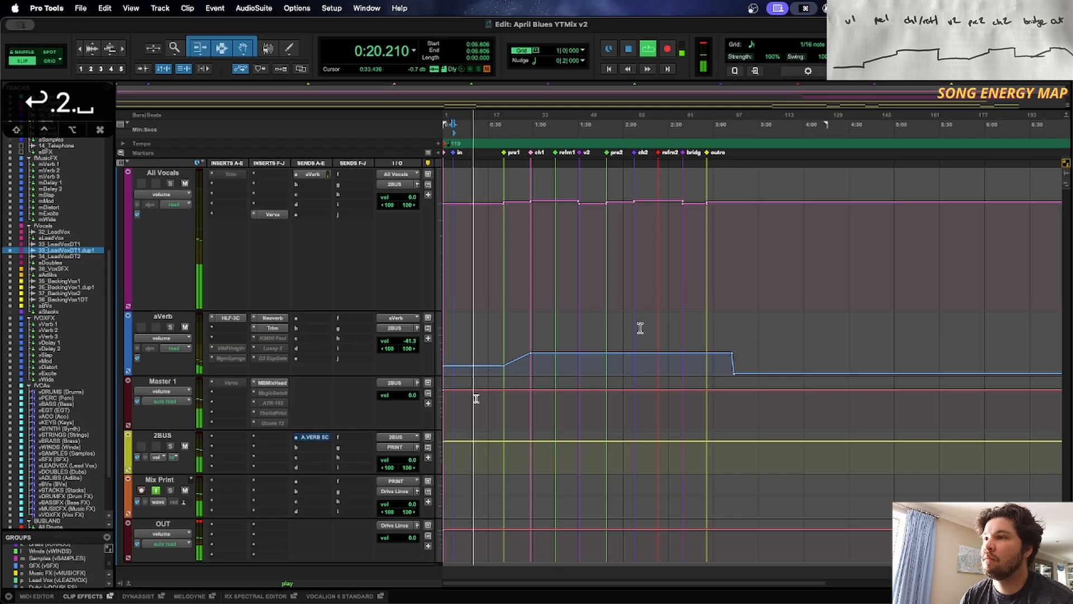
click(472, 317)
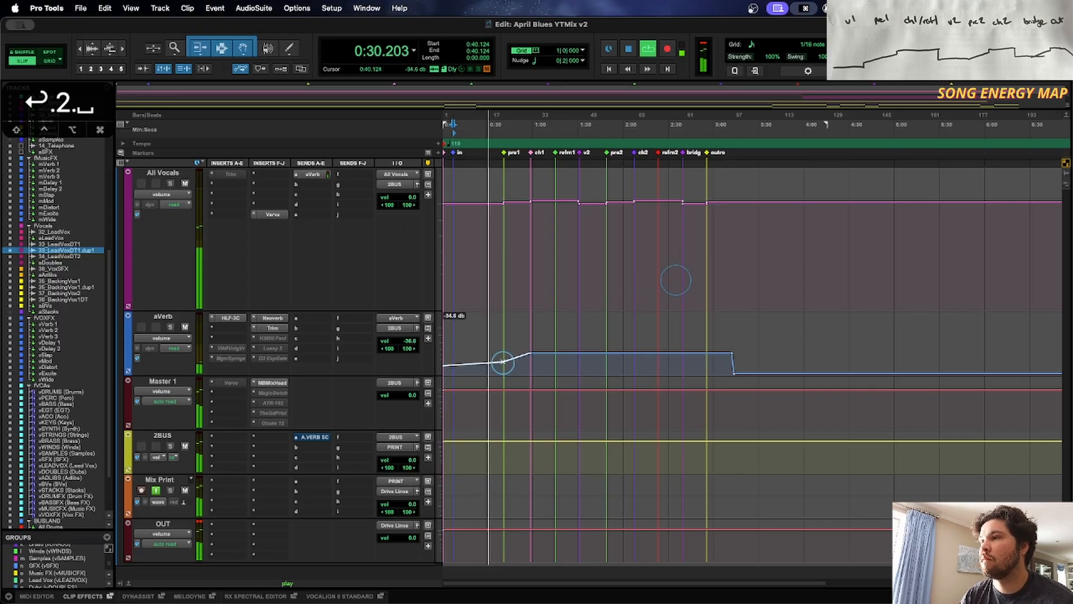
Step: Stop playback and audition the full mix from about 0:30.8, shortly before pre1
key(t)
key(t)
click(753, 327)
key(space)
scroll(652, 211, up, 10)
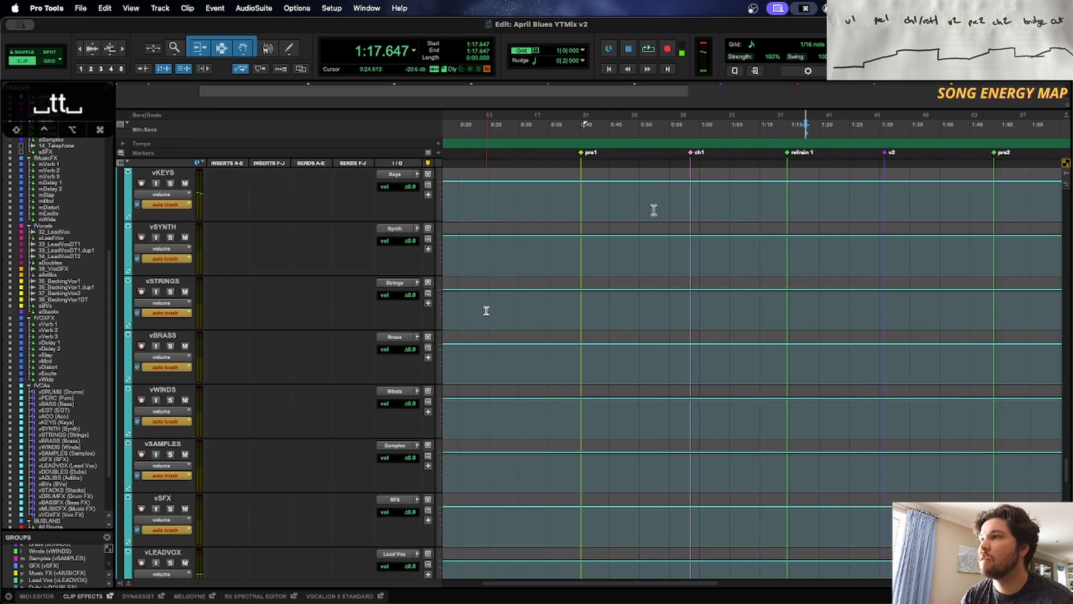
click(550, 311)
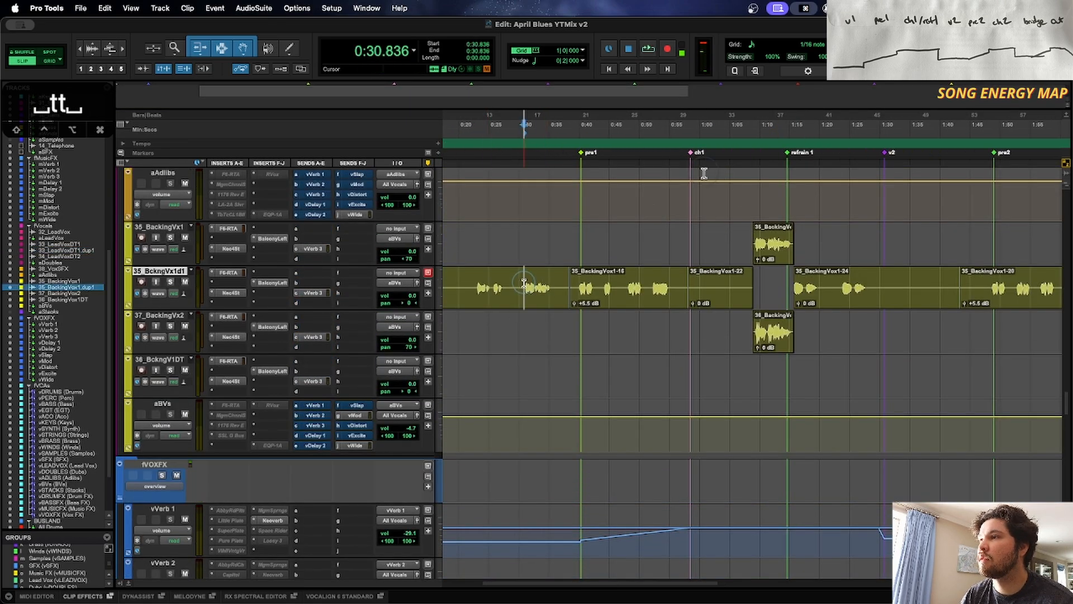
key(space)
Step: Solo the fVocals folder and audition the same passage from about 0:30.8 to check the vocals for the click
scroll(381, 369, up, 4)
scroll(383, 368, up, 4)
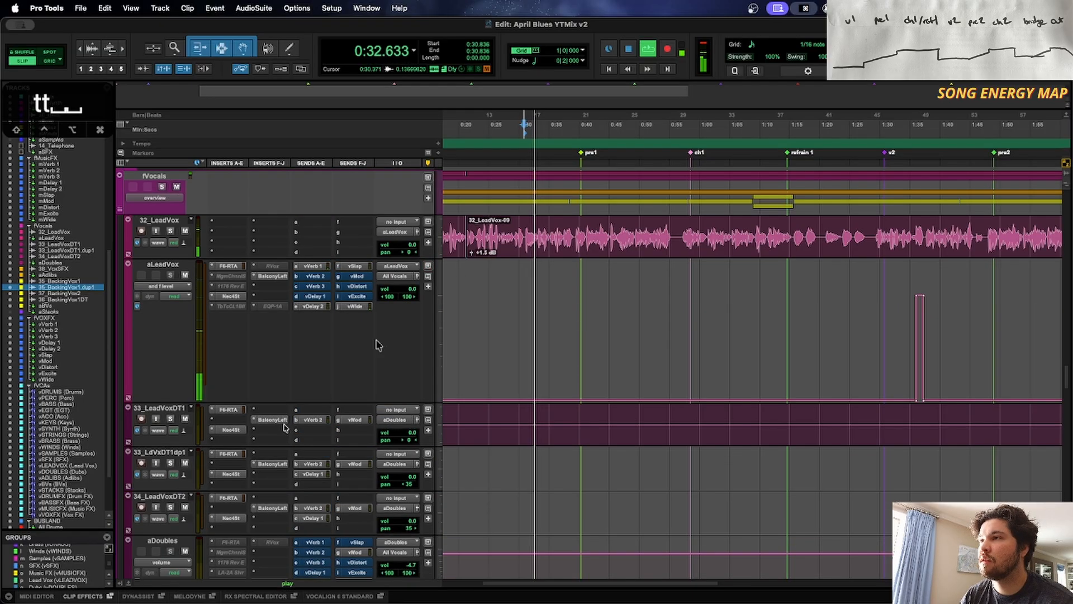
key(space)
click(162, 187)
key(space)
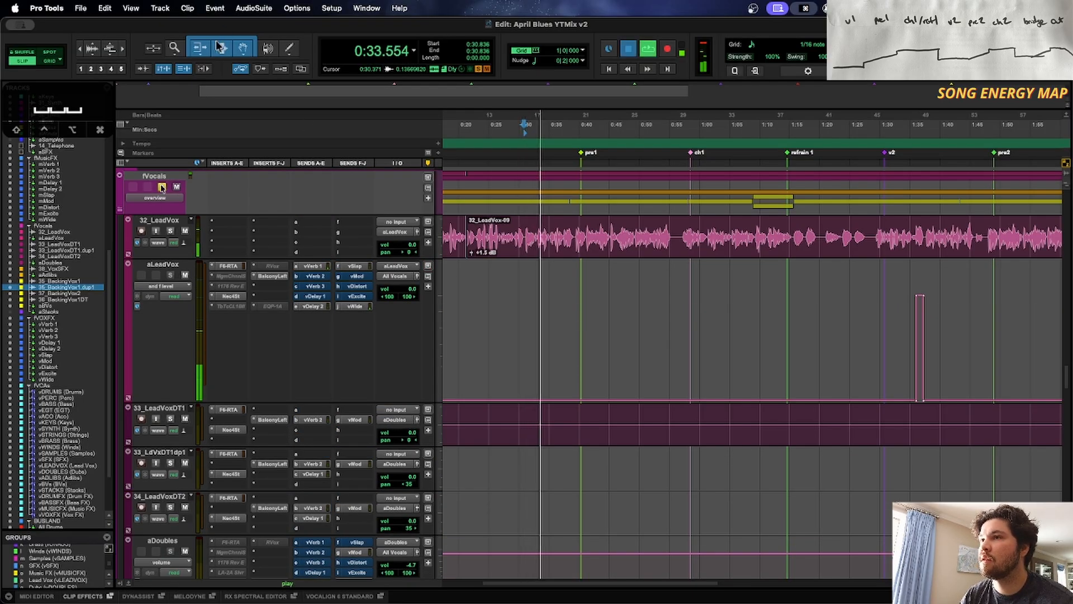
key(space)
Step: Solo the fMusic folder and play the passage from about 0:30.8 to check the instruments for the click
scroll(364, 318, up, 10)
scroll(177, 232, up, 15)
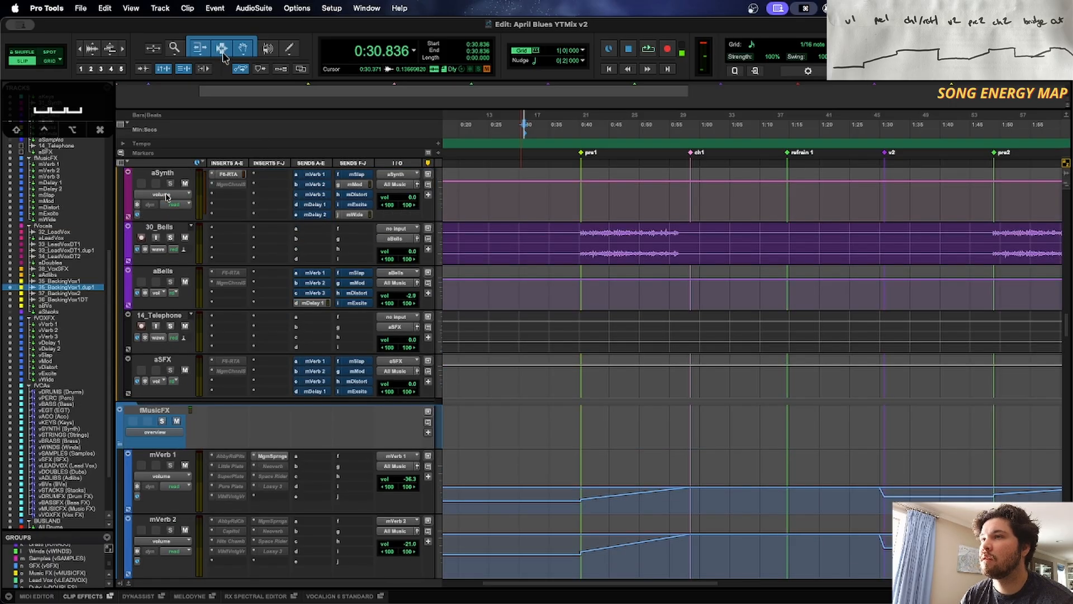
scroll(167, 198, up, 8)
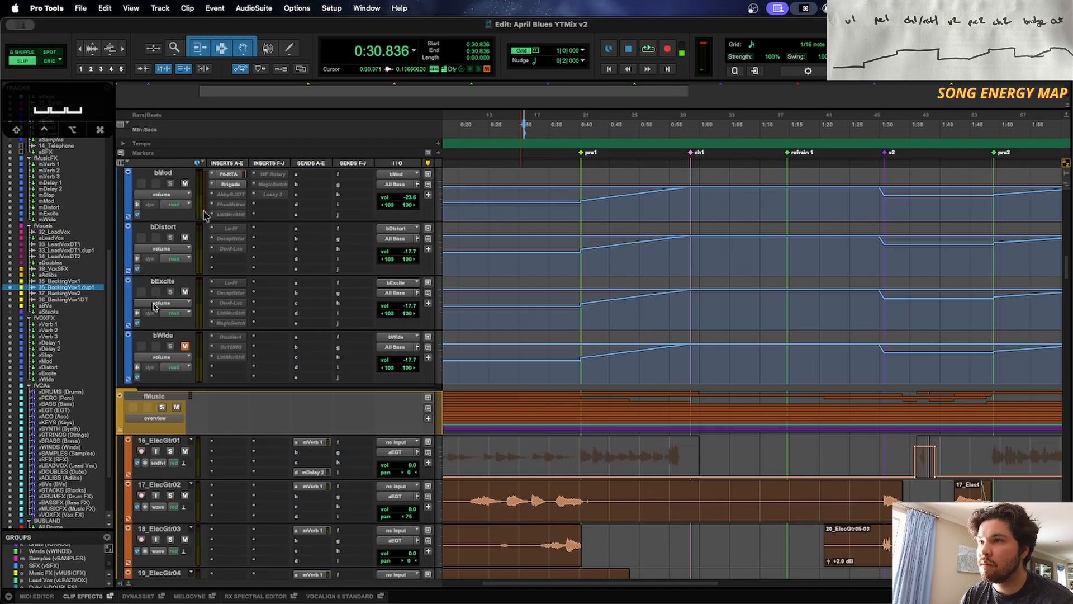
click(162, 407)
key(space)
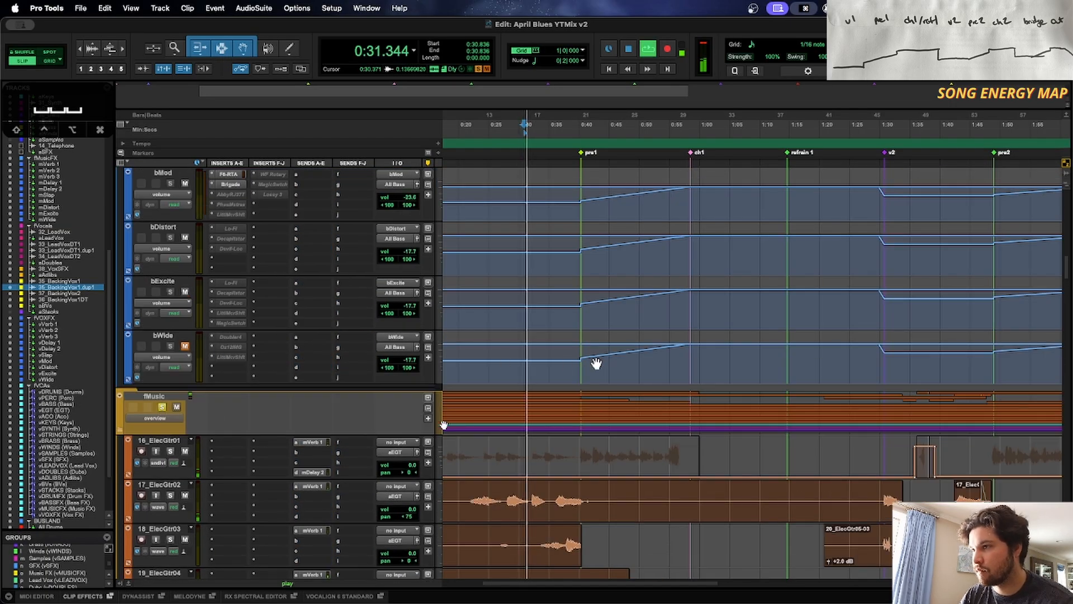
key(space)
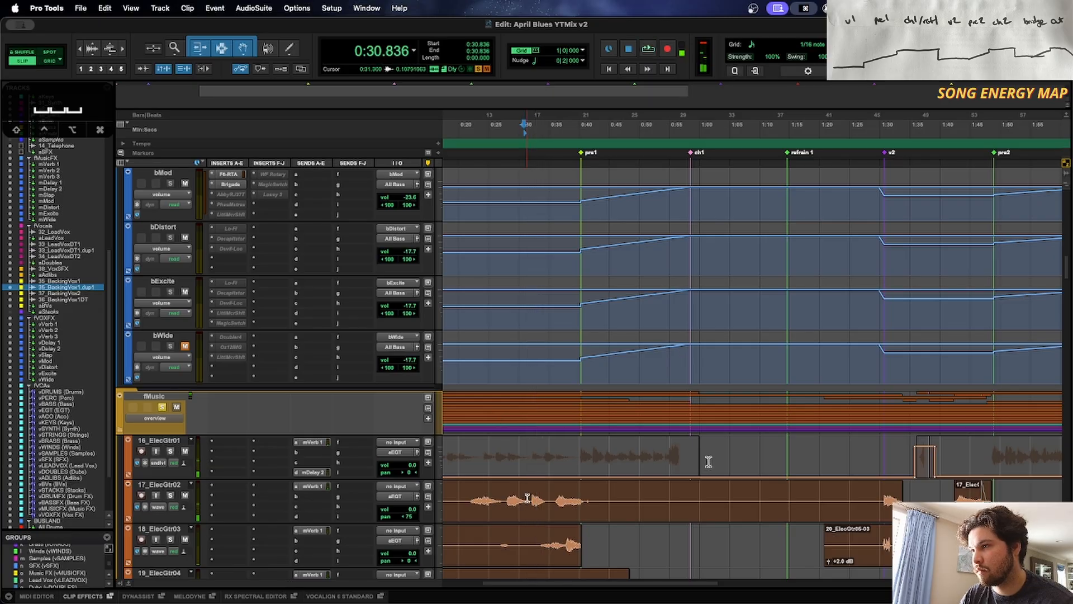
Step: Zoom in on the electric guitar tracks and audition the soloed music from about 0:31.4
click(706, 484)
key(t)
key(t)
key(t)
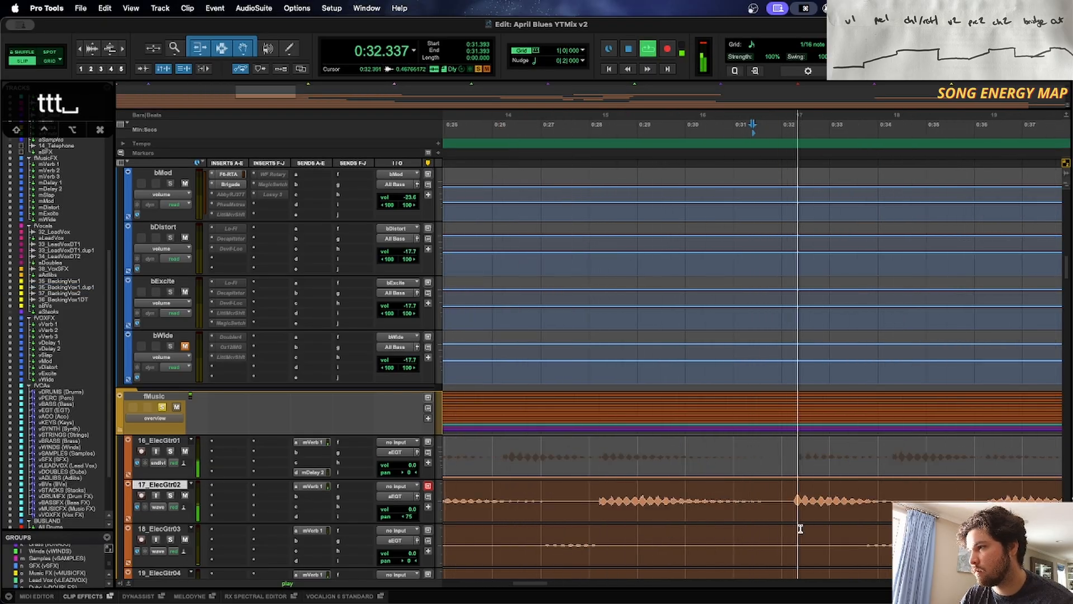
key(space)
Step: Solo the 29_Piano track and audition it repeatedly from about 0:31.9
scroll(791, 534, down, 6)
scroll(800, 528, down, 6)
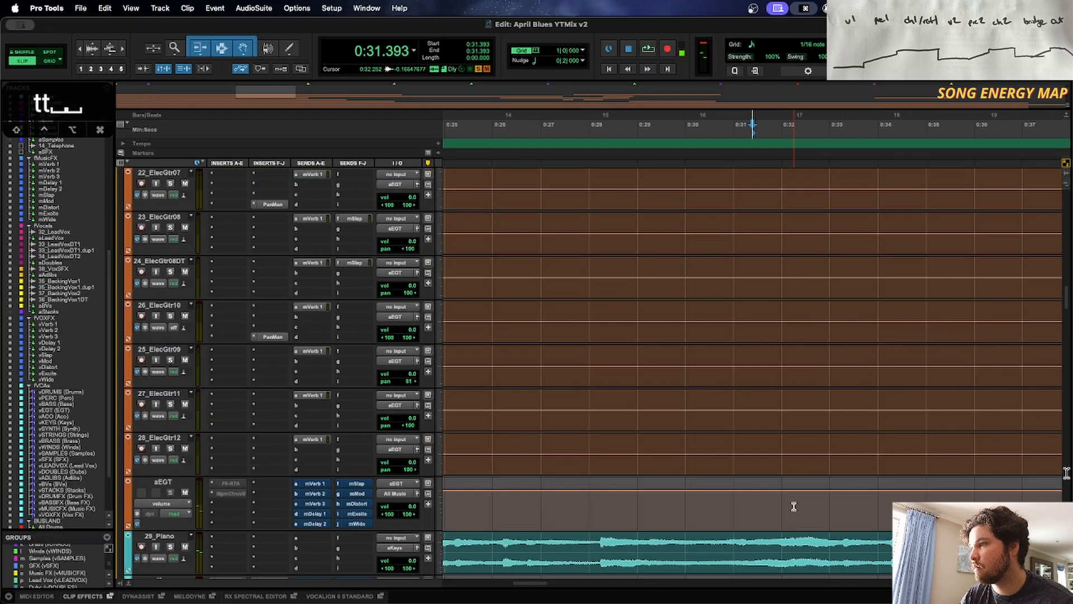
click(778, 499)
key(space)
click(170, 502)
key(space)
key(space)
key(space)
key(space)
key(space)
Step: Separate the section of the 29_Piano clip from 0:31.997 to 0:32.786 into its own clip
click(188, 519)
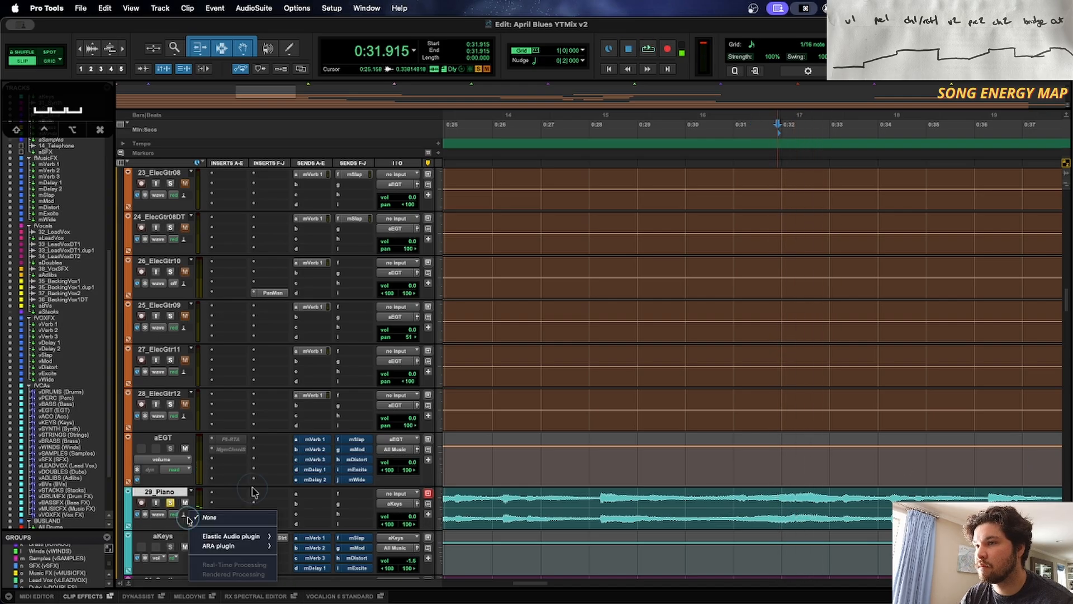
click(1051, 470)
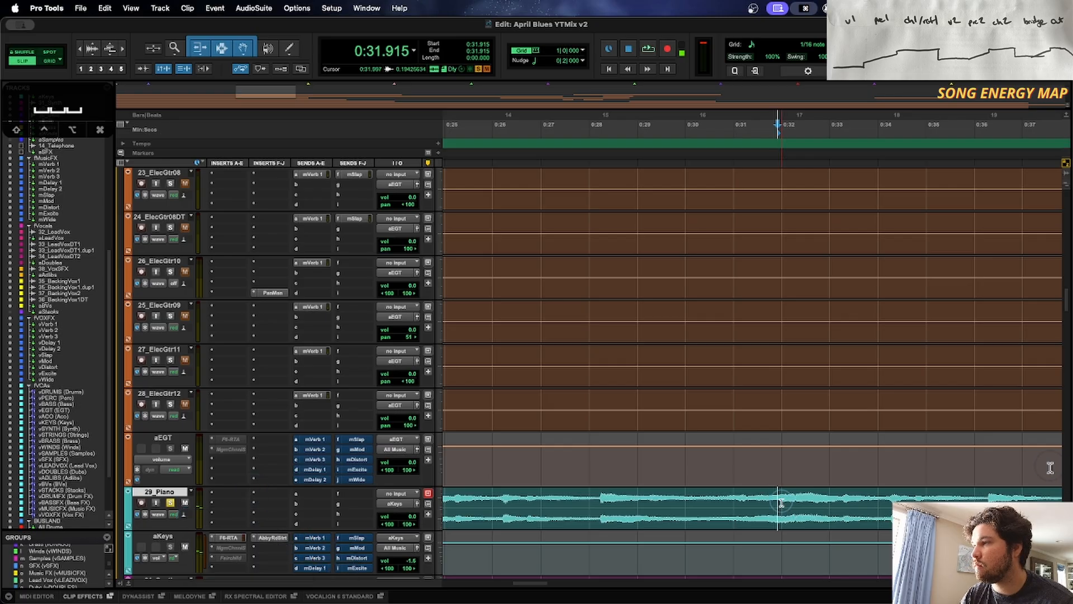
drag(783, 499, 821, 499)
key(b)
Step: Enable RX Spectral Editor as the ARA plugin on the 29_Piano track and set it to Declick mode
click(187, 517)
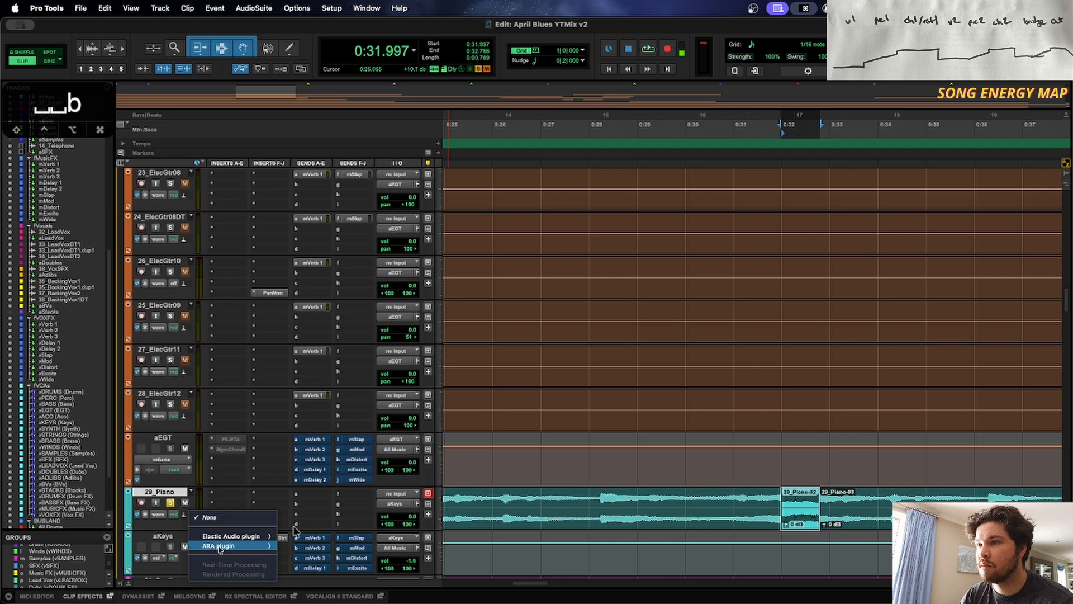
mouse_move(235, 546)
click(315, 568)
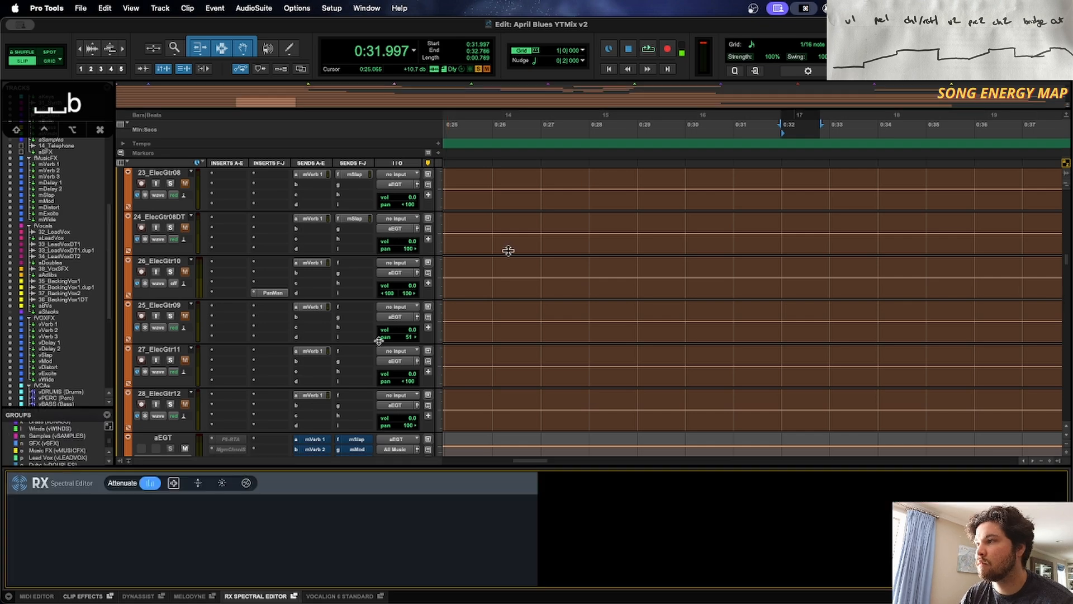
click(225, 485)
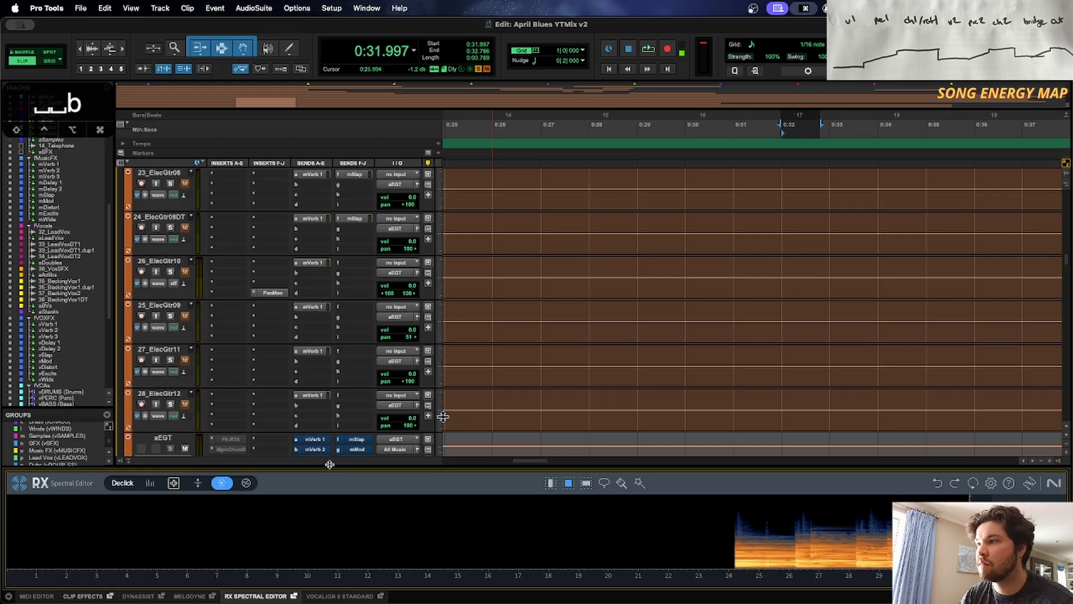
scroll(793, 314, down, 6)
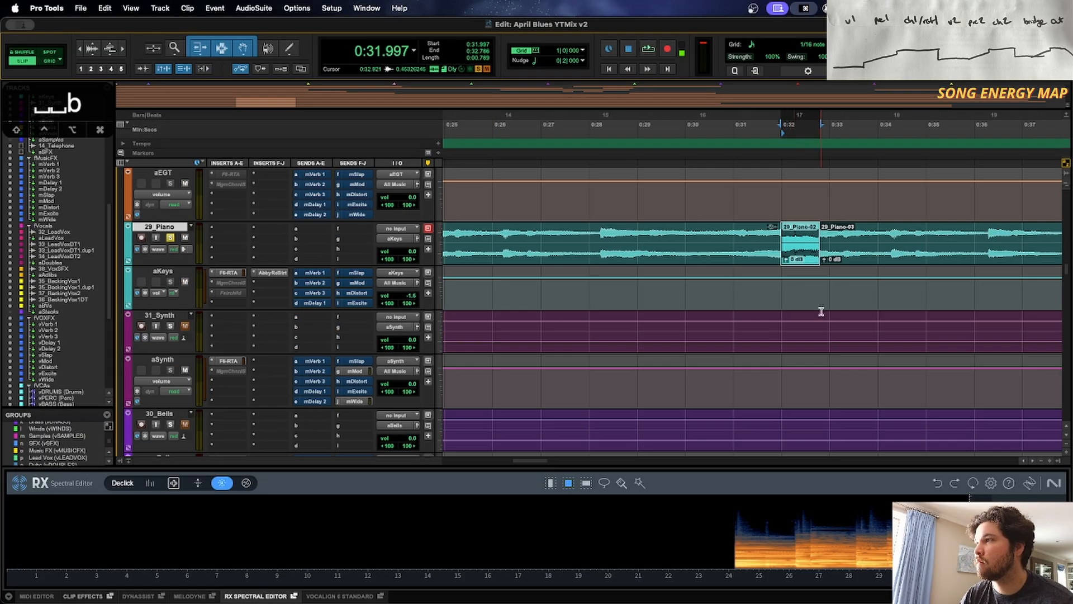
click(817, 292)
drag(776, 246, 787, 258)
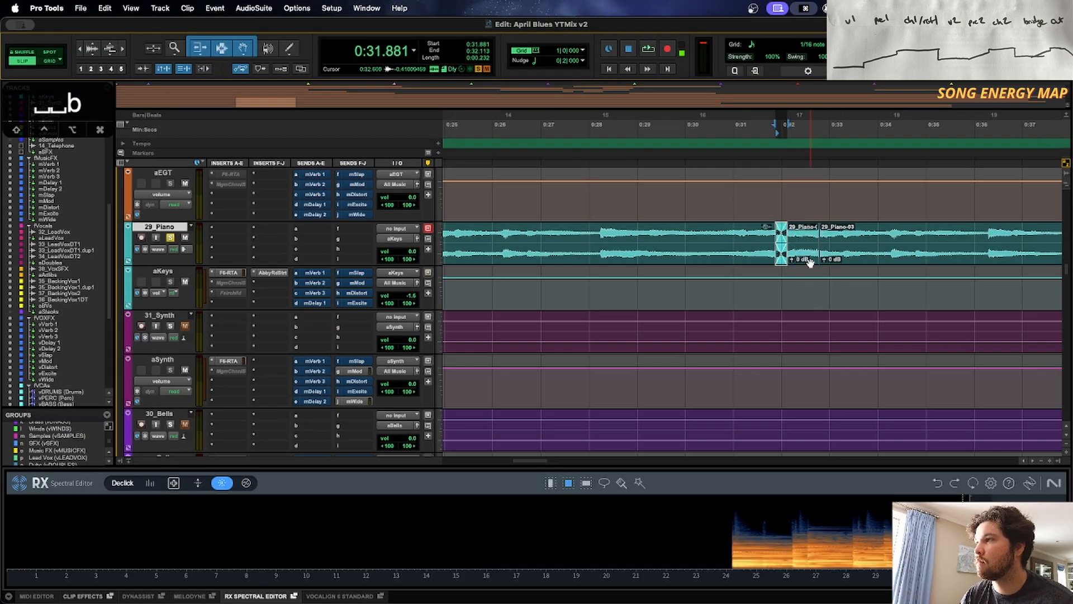
click(777, 319)
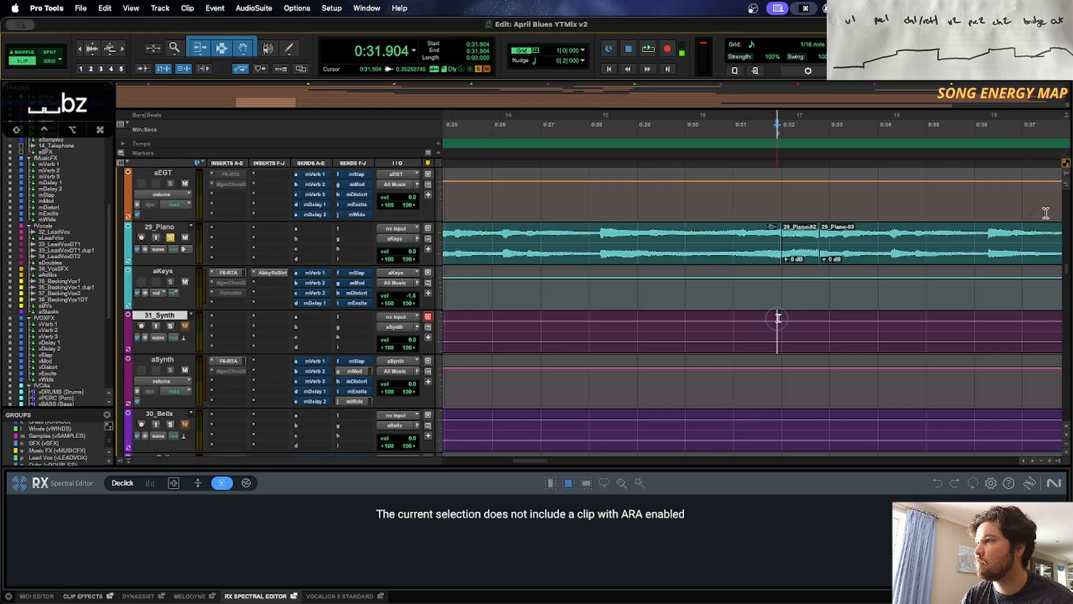
Step: Show the separated 29_Piano-02 clip in RX Spectral Editor and enlarge the editor to reveal the full spectrogram
click(802, 262)
key(space)
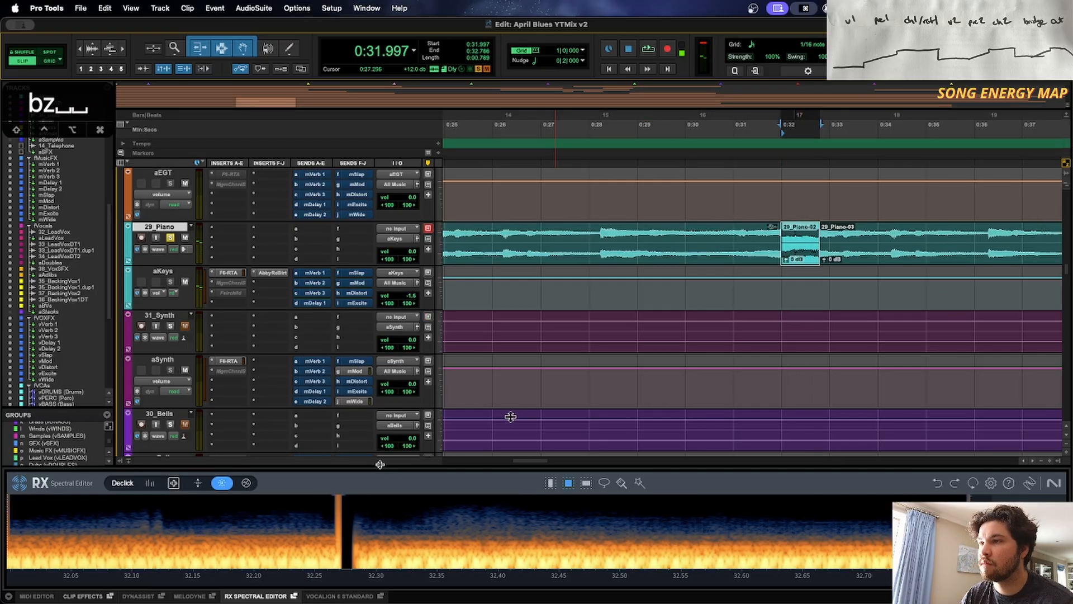
drag(379, 464, 380, 256)
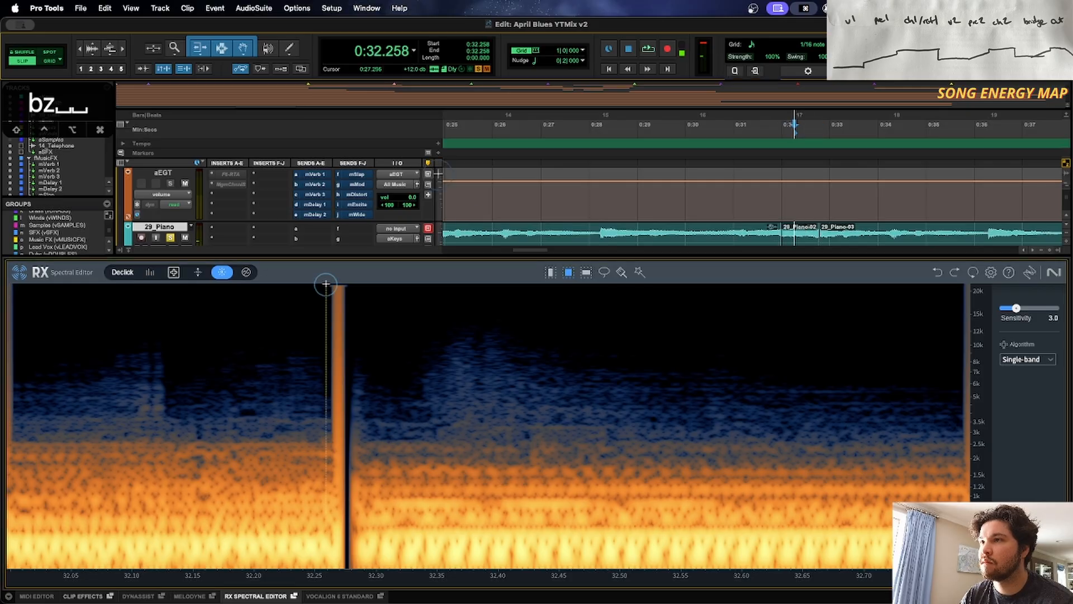
Step: Select the full-height click at about 32.27 s in the spectrogram, set the Declick sensitivity to 5.1, and audition the piano
drag(326, 285, 358, 593)
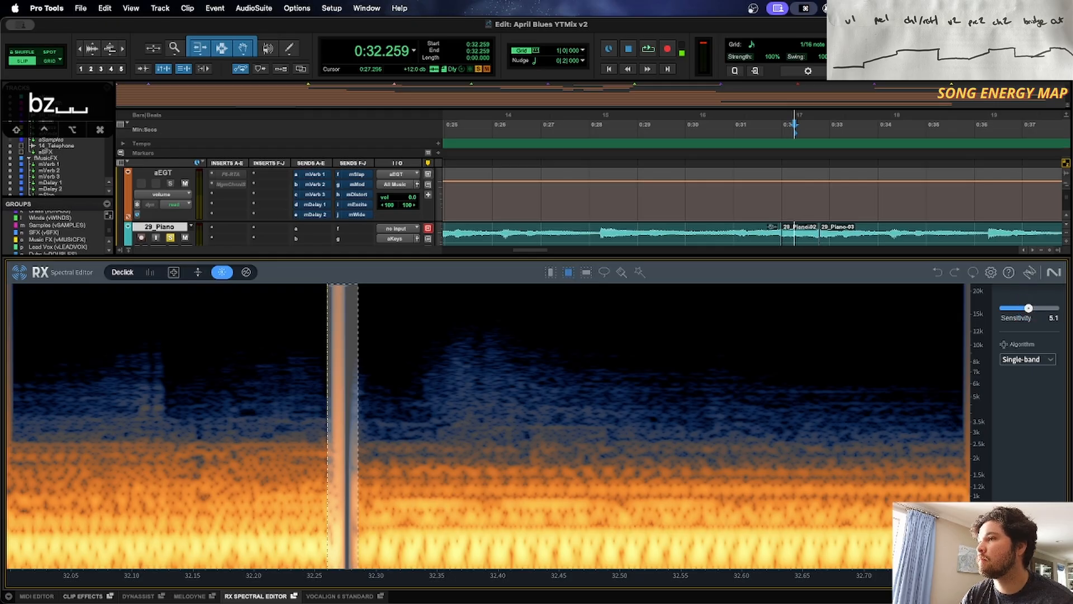
key(space)
key(space)
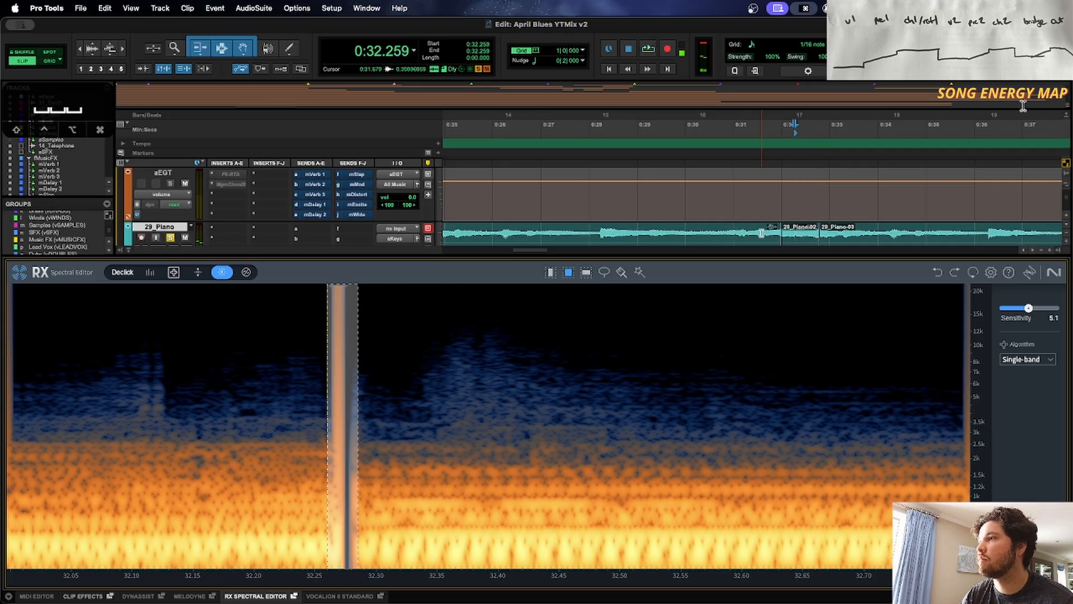
Step: Audition the piano around the click and try the Declick sensitivity at 10.0
click(762, 233)
key(space)
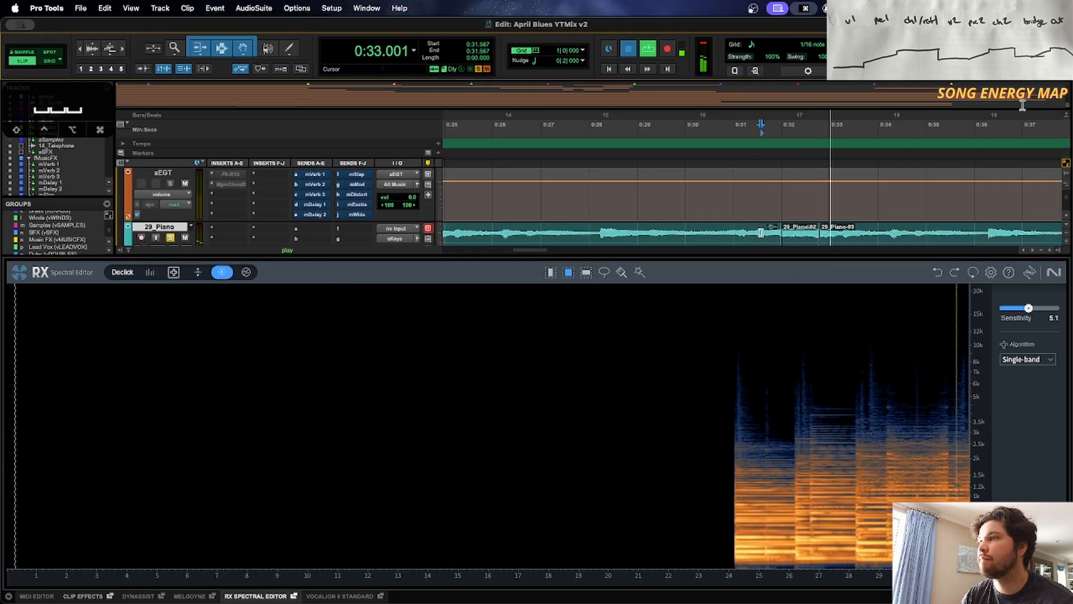
key(space)
click(800, 243)
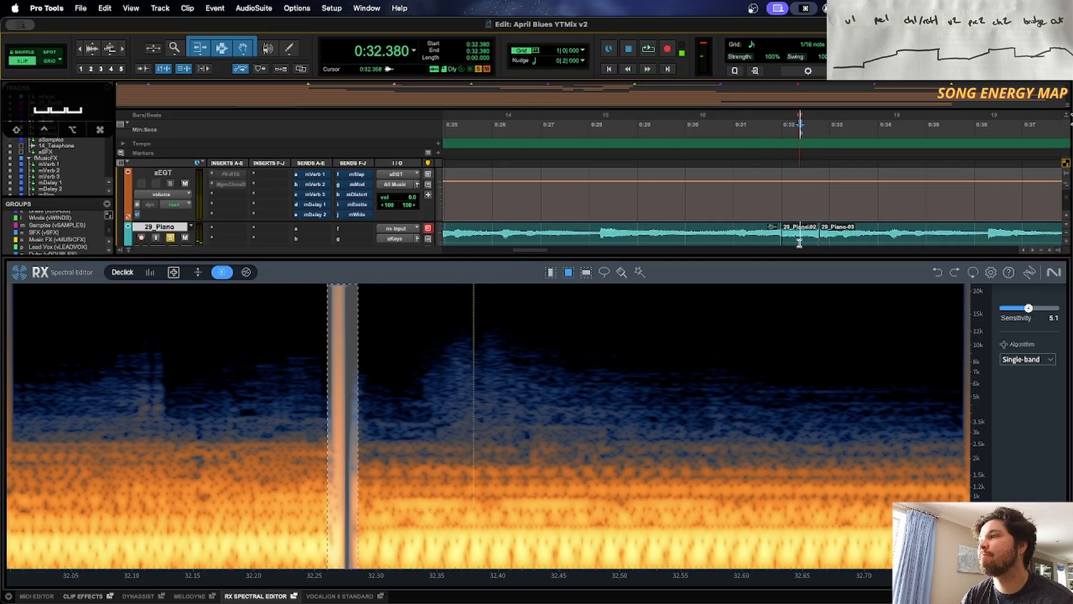
drag(1029, 309, 1057, 308)
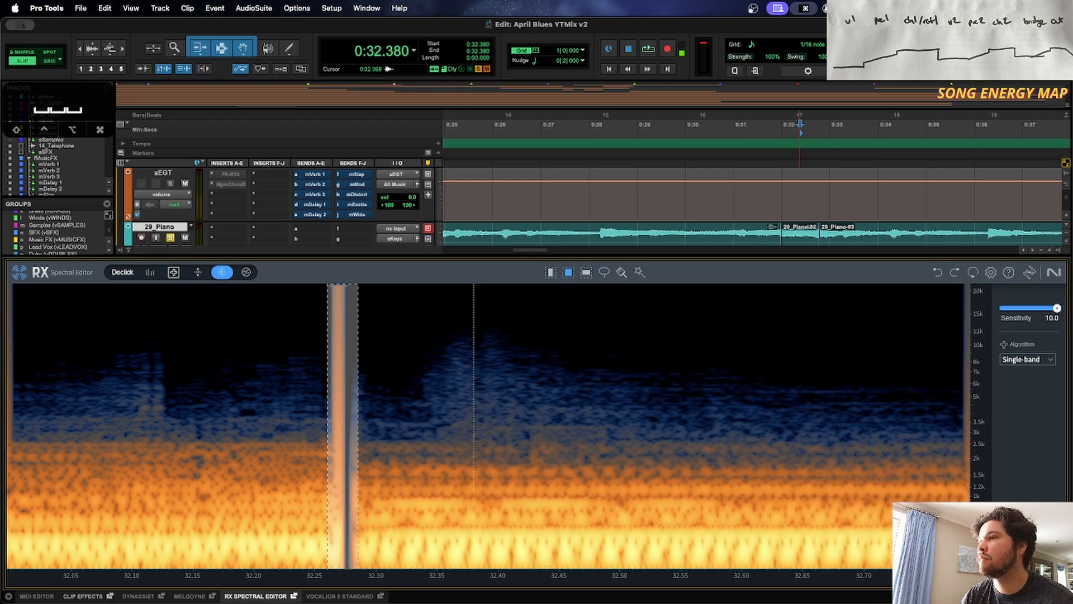
key(super+z)
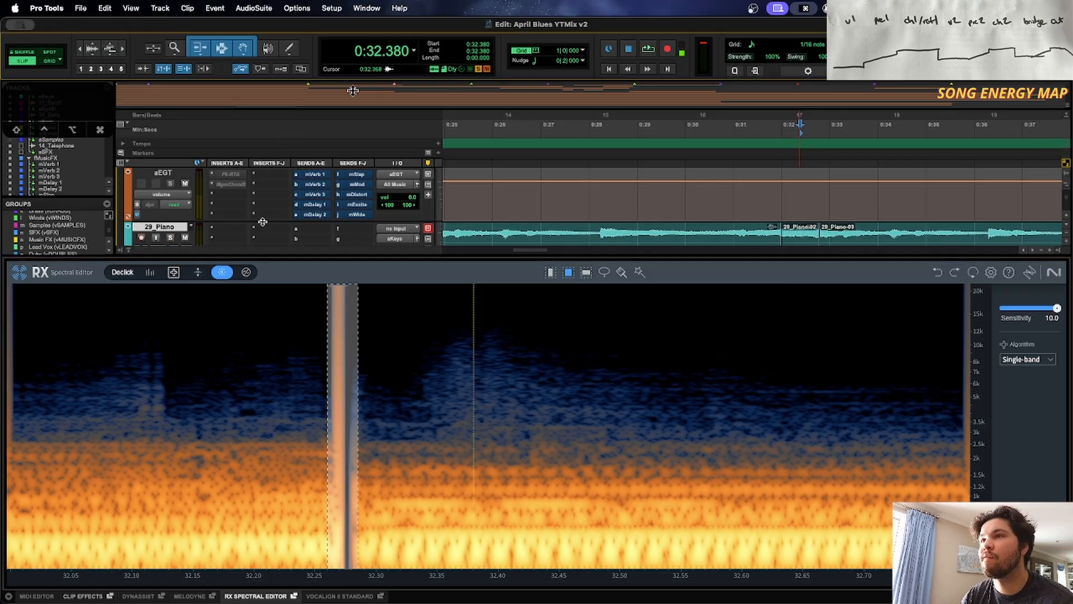
Step: Turn off the ARA plugin on the 29_Piano track and revert its clips to their original state
scroll(263, 225, down, 2)
click(183, 195)
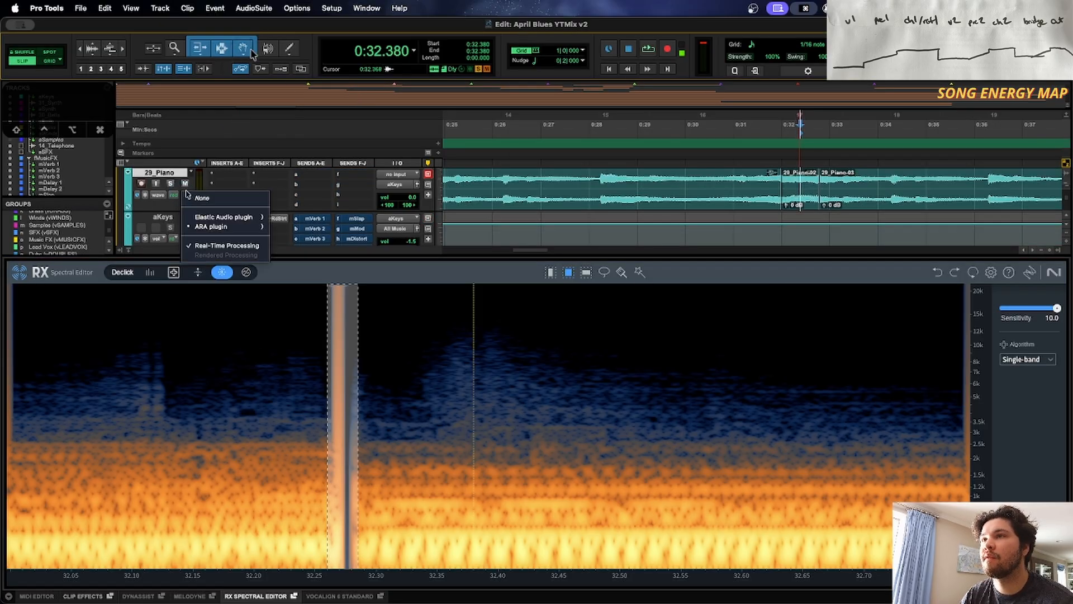
click(206, 196)
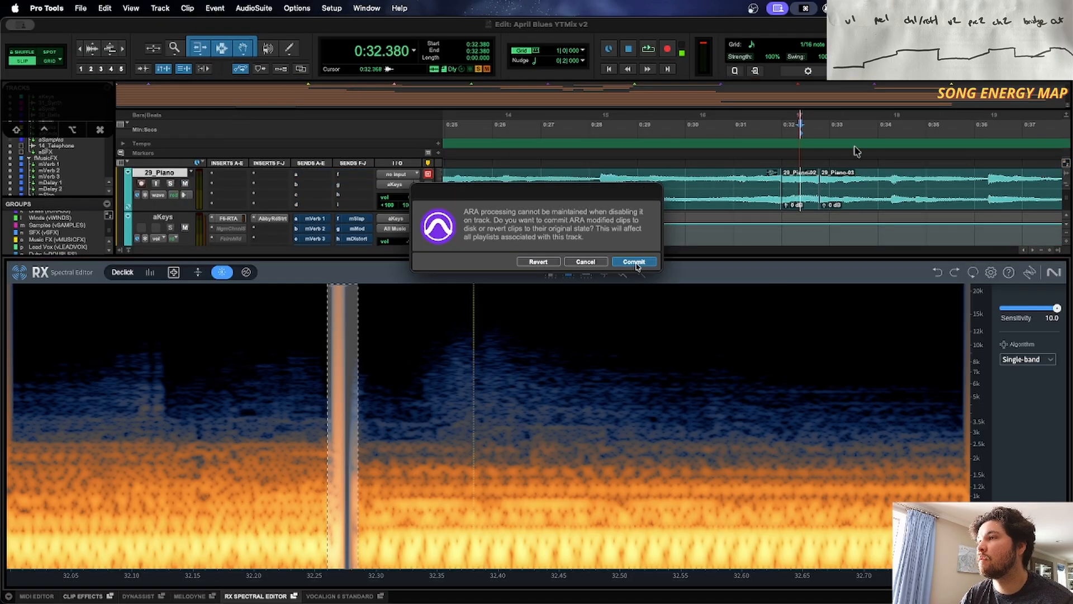
click(537, 262)
Step: Enlarge the 29_Piano track's waveform and audition the dropout at about 0:32.26
key(t)
key(t)
key(t)
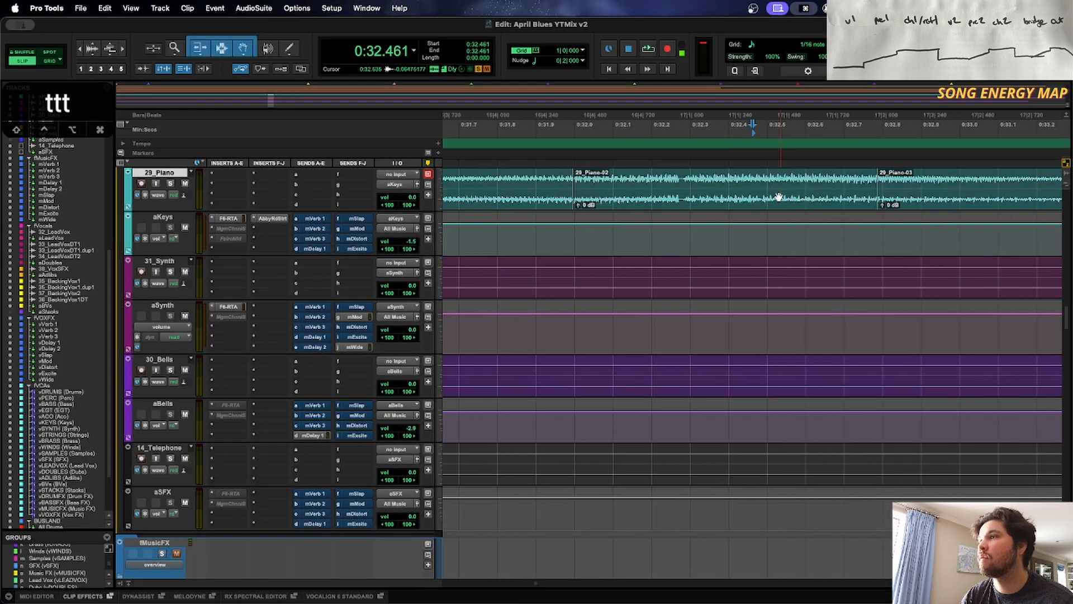
drag(412, 211, 414, 311)
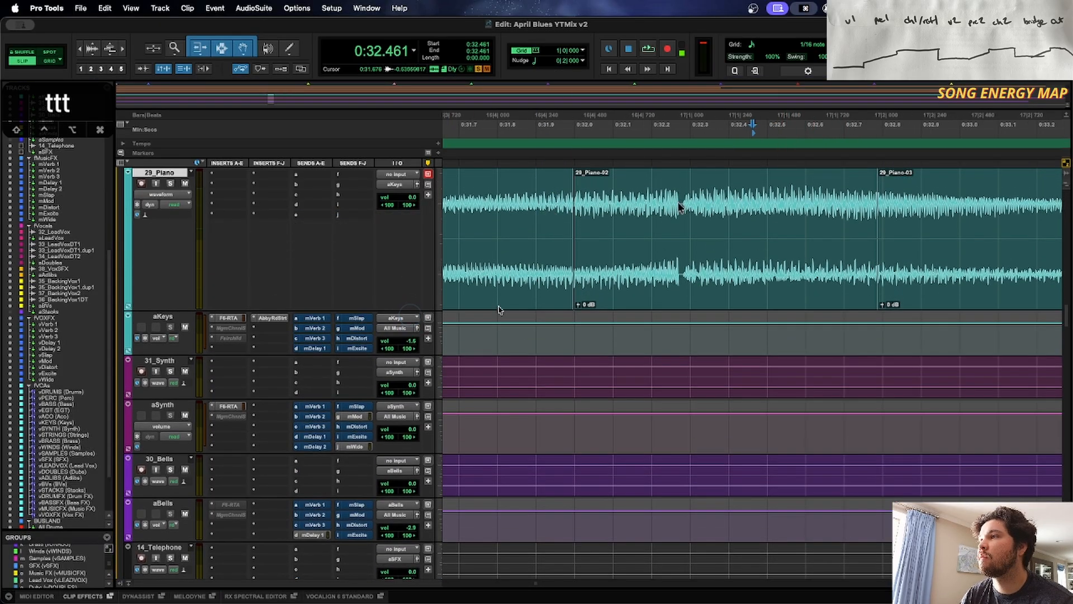
key(t)
key(t)
key(t)
key(space)
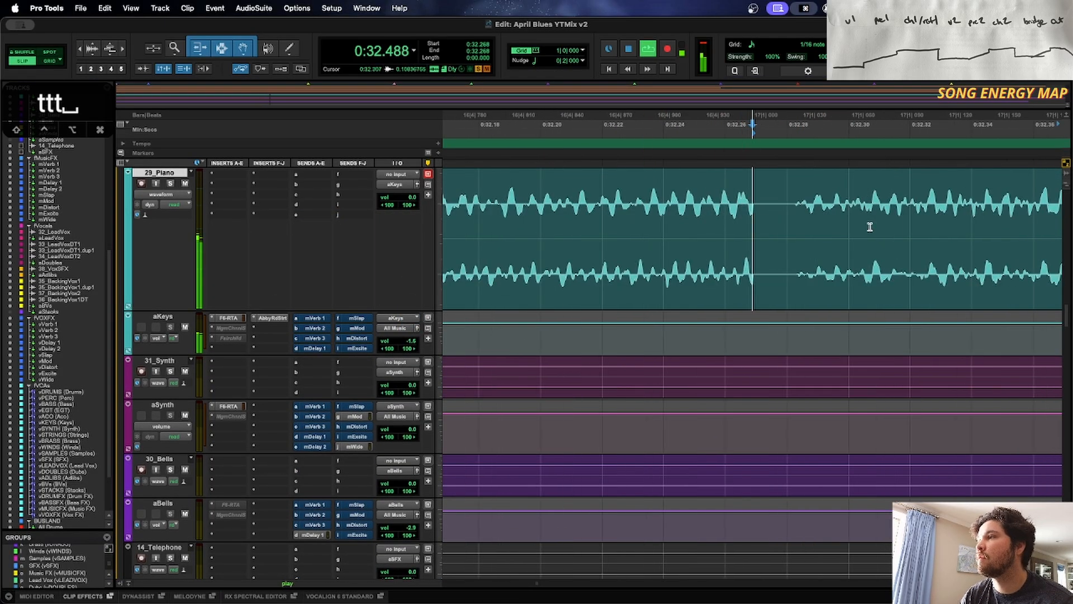
key(space)
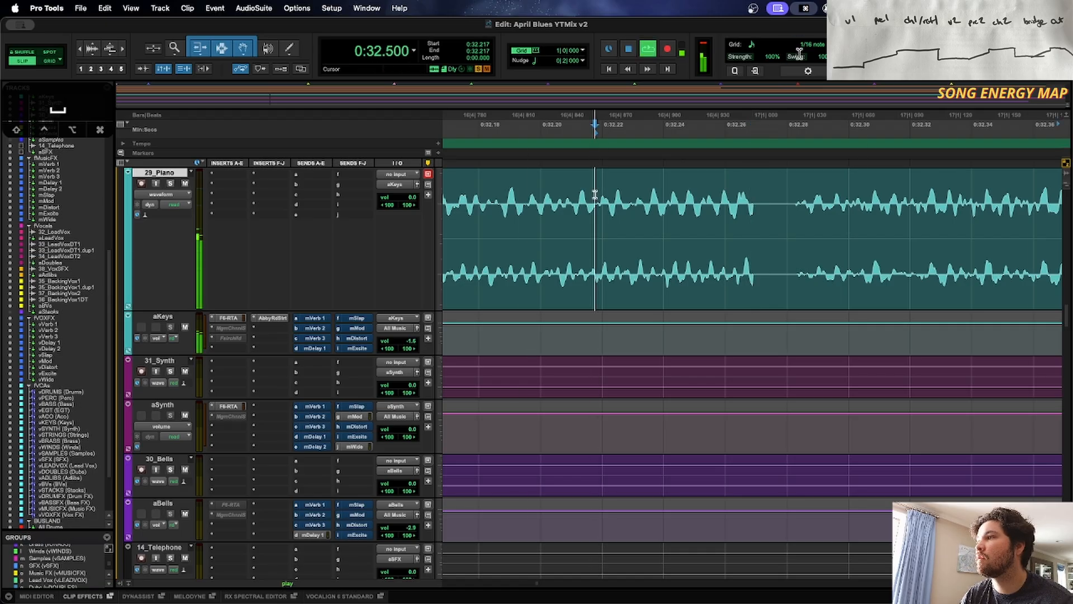
Step: Separate and cut the tiny glitch at the start of the dropout, about 0:32.268, on 29_Piano, and adjust the preceding clip's end
key(t)
key(t)
key(t)
key(t)
key(t)
key(t)
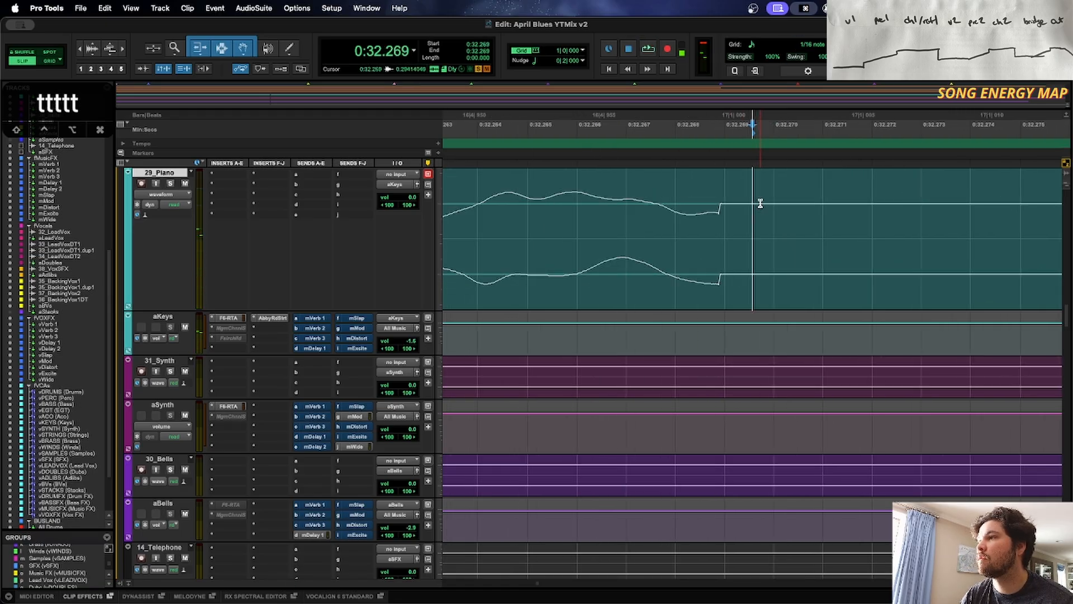
key(r)
drag(682, 212, 709, 208)
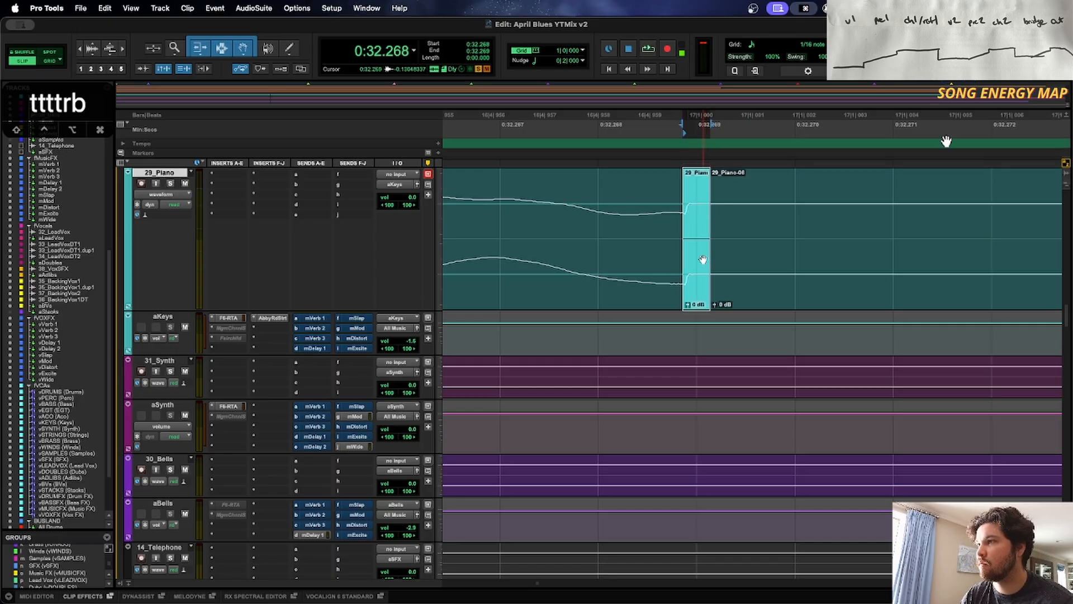
key(x)
drag(681, 174, 677, 173)
Step: Play the edited piano passage from 0:28.421, first soloed and with the solo released to hear it in the mix
key(r)
key(r)
key(r)
key(r)
key(space)
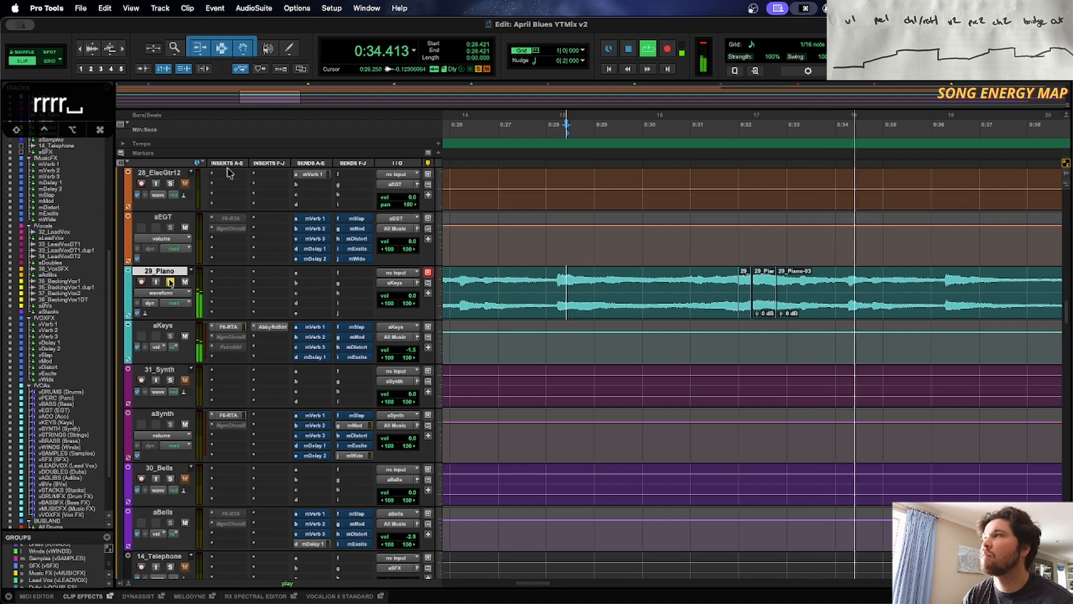
key(r)
key(r)
key(r)
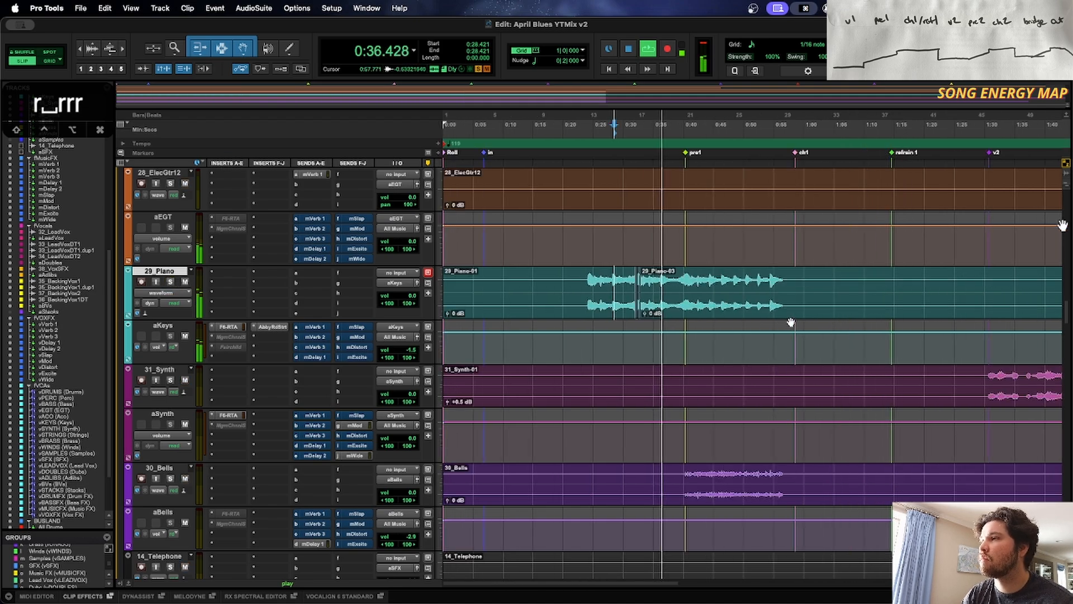
key(r)
key(r)
key(r)
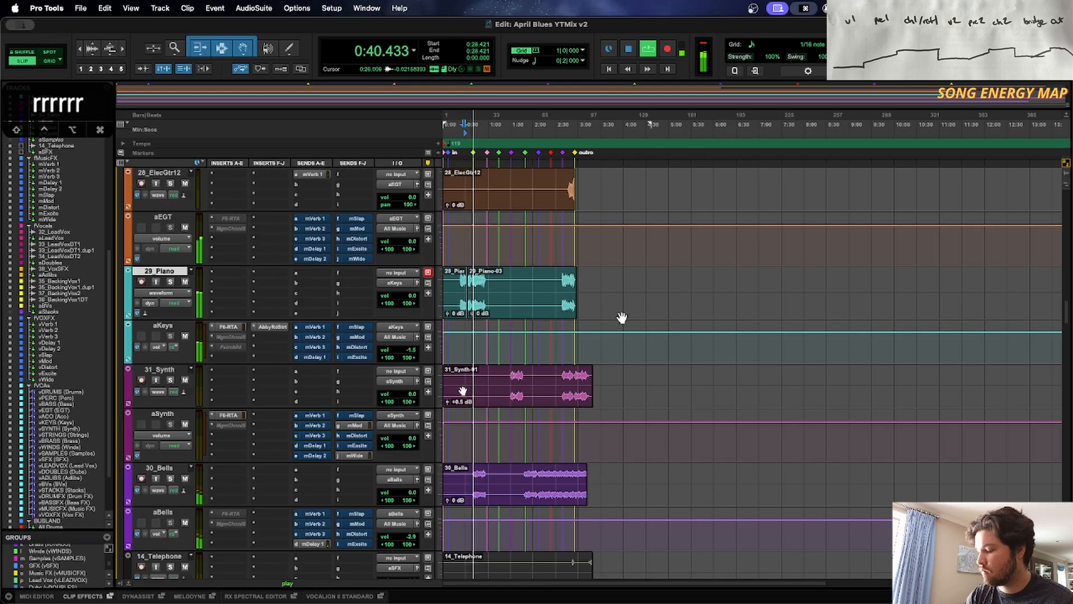
Step: Recall memory location 2 at the "in" marker and play the song from there while reviewing the electric guitar tracks
key(space)
key(period)
key(2)
key(space)
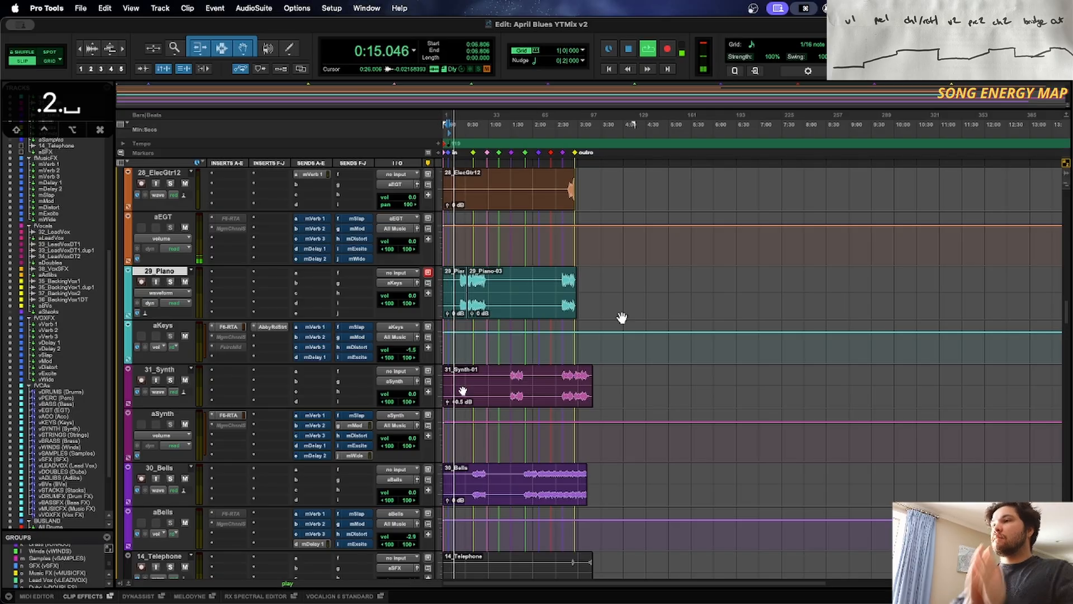
key(space)
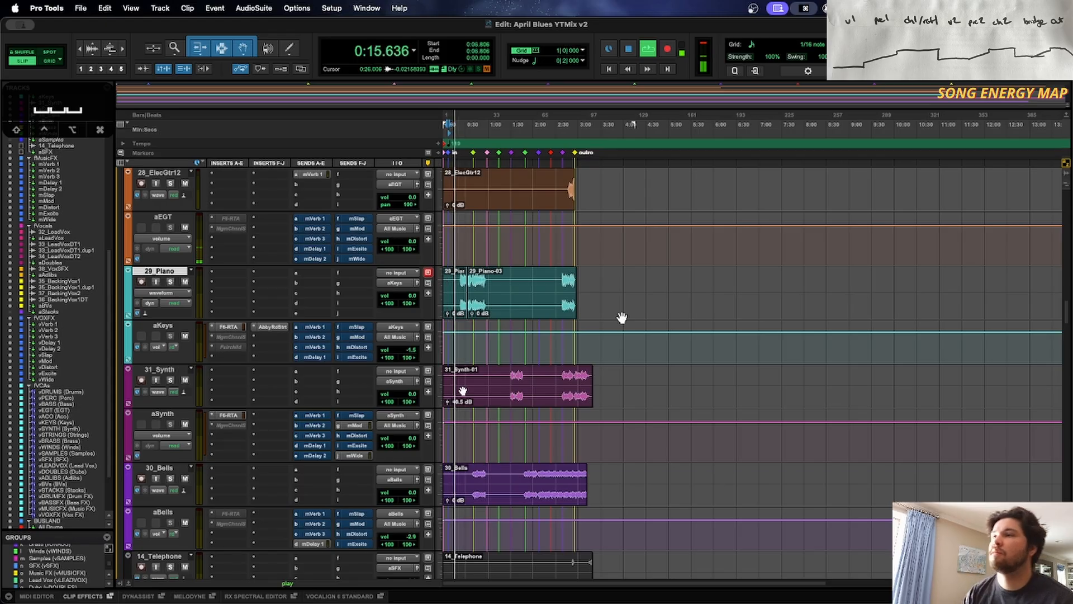
scroll(621, 318, down, 10)
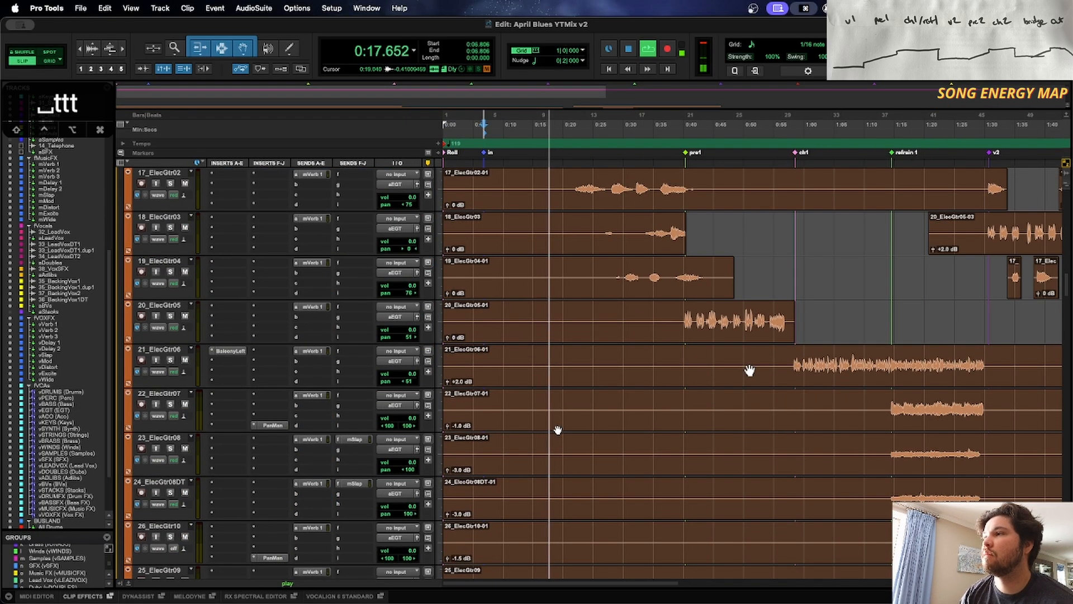
scroll(558, 430, up, 8)
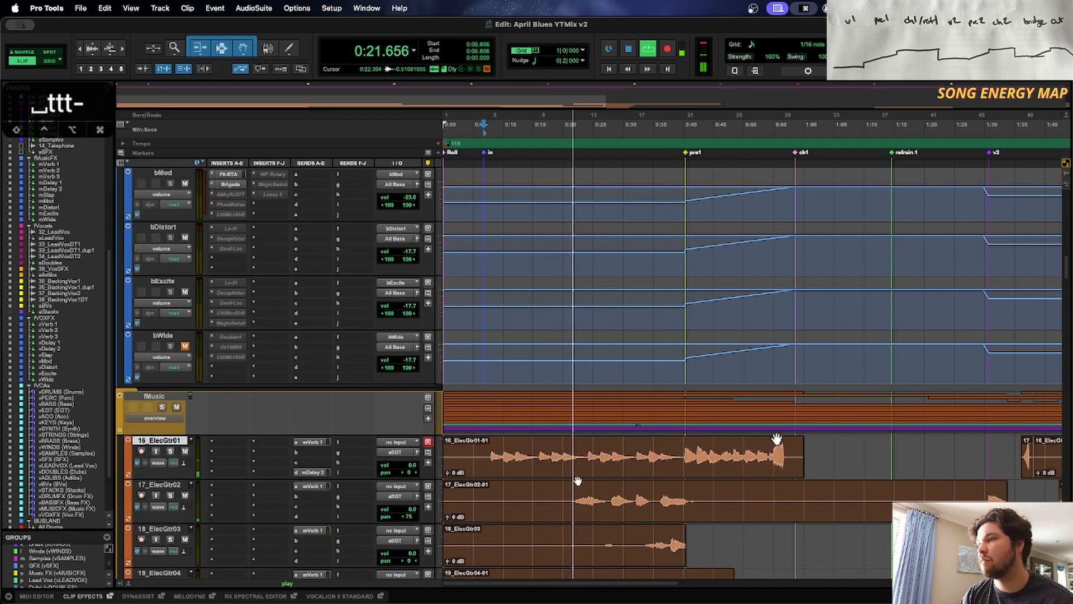
Step: Separate the 16_ElecGtr01 clip at 0:40.124, just before pre1, and raise the verse part's clip gain to +1.5 dB
key(r)
key(t)
key(t)
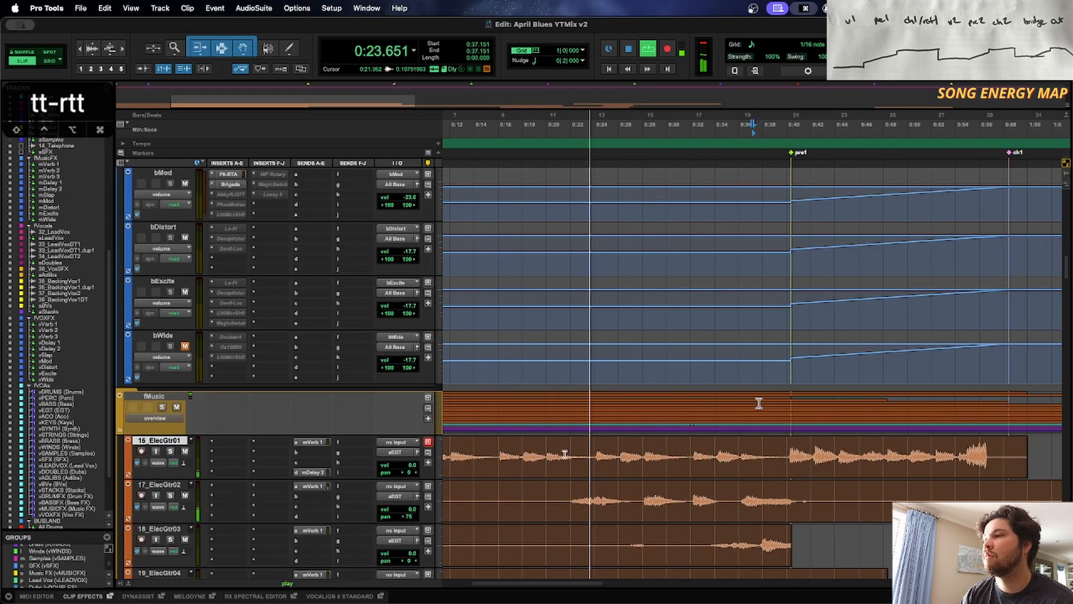
click(788, 447)
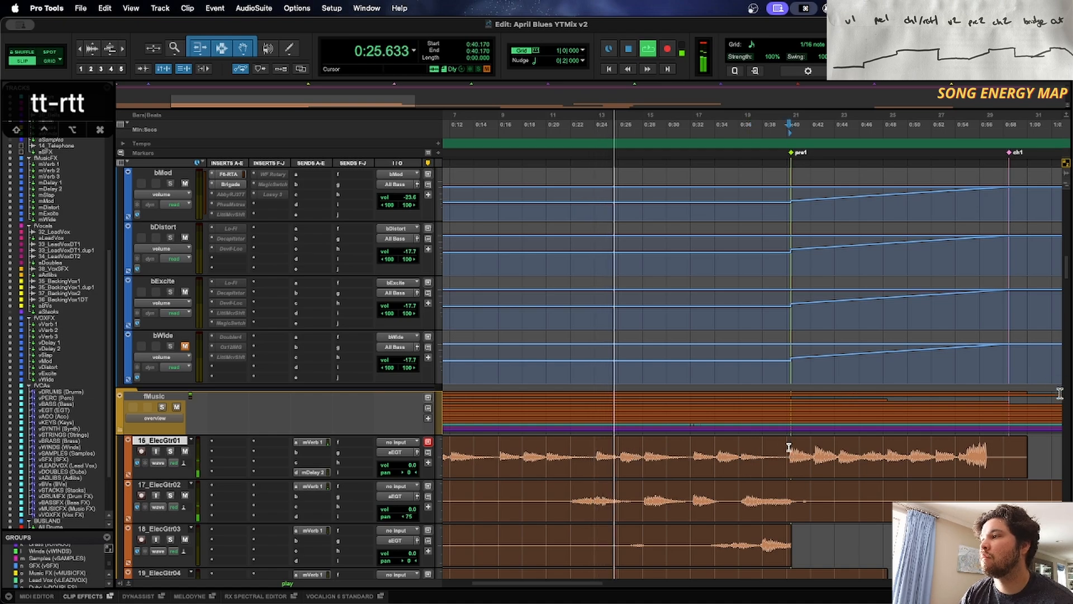
key(b)
key(r)
key(r)
key(r)
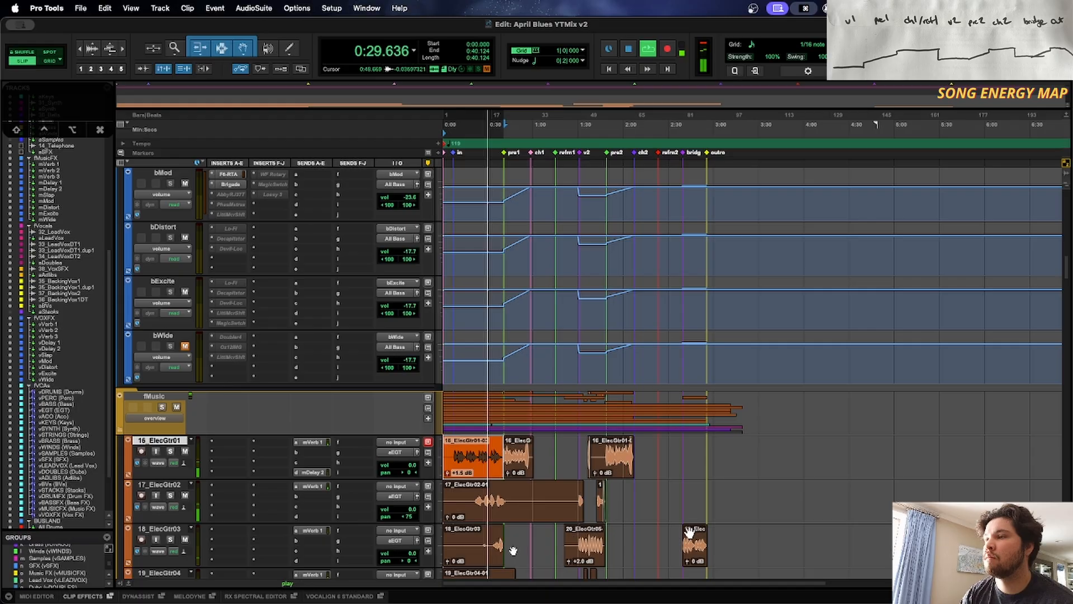
Step: Play the verse guitar part on 16_ElecGtr01 from 0:07.616 to check its level
key(t)
key(t)
key(space)
key(space)
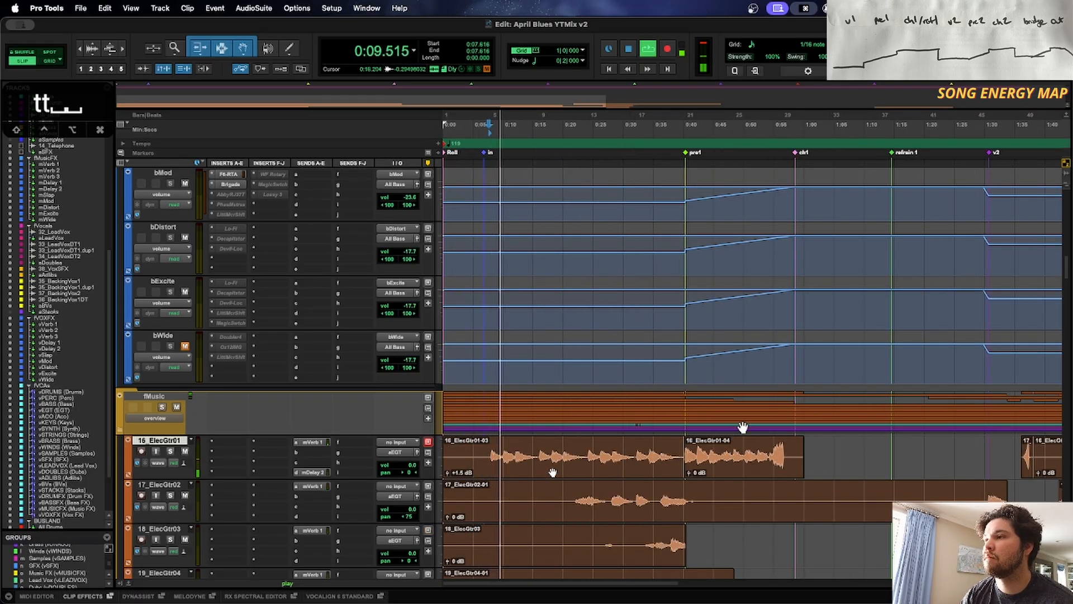
click(552, 472)
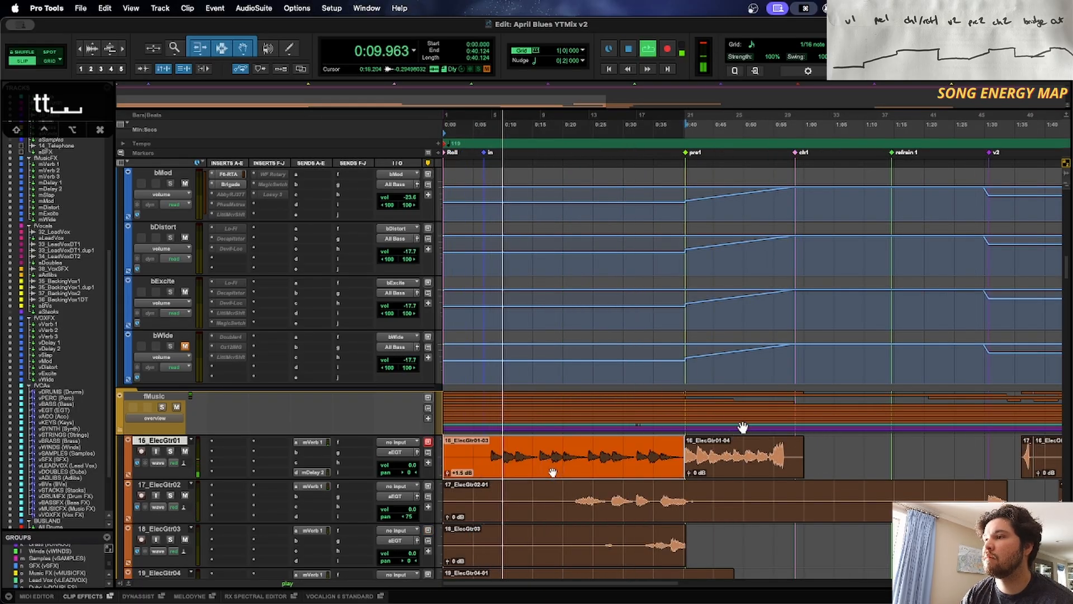
Step: Show volume automation on 17_ElecGtr02 and add a gentle rise and fall peaking at about 0:24 over its first phrase
click(616, 498)
key(t)
scroll(622, 515, down, 2)
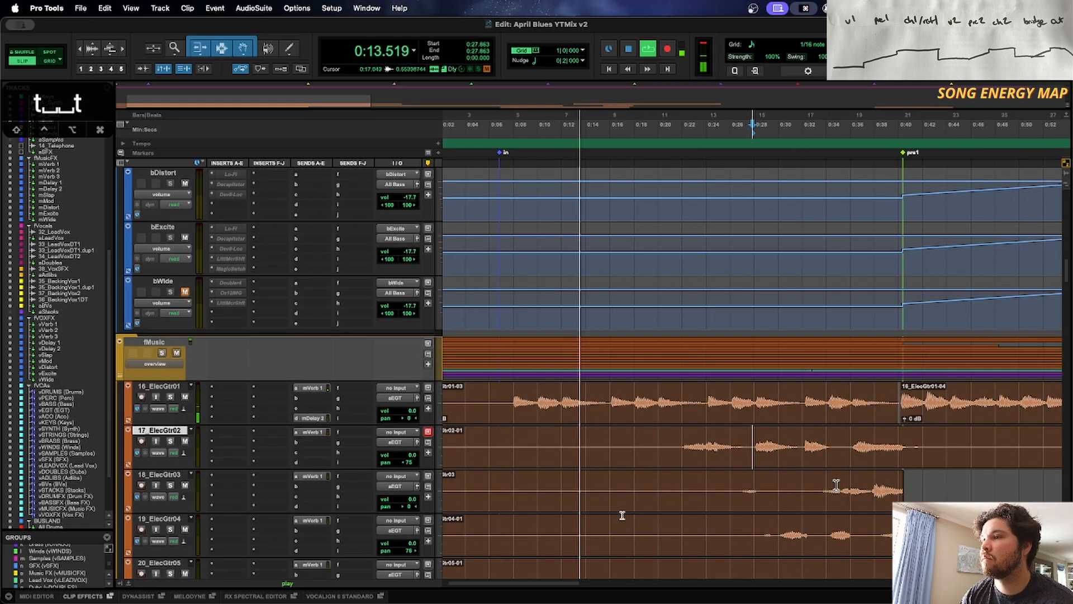
scroll(622, 515, down, 2)
click(164, 399)
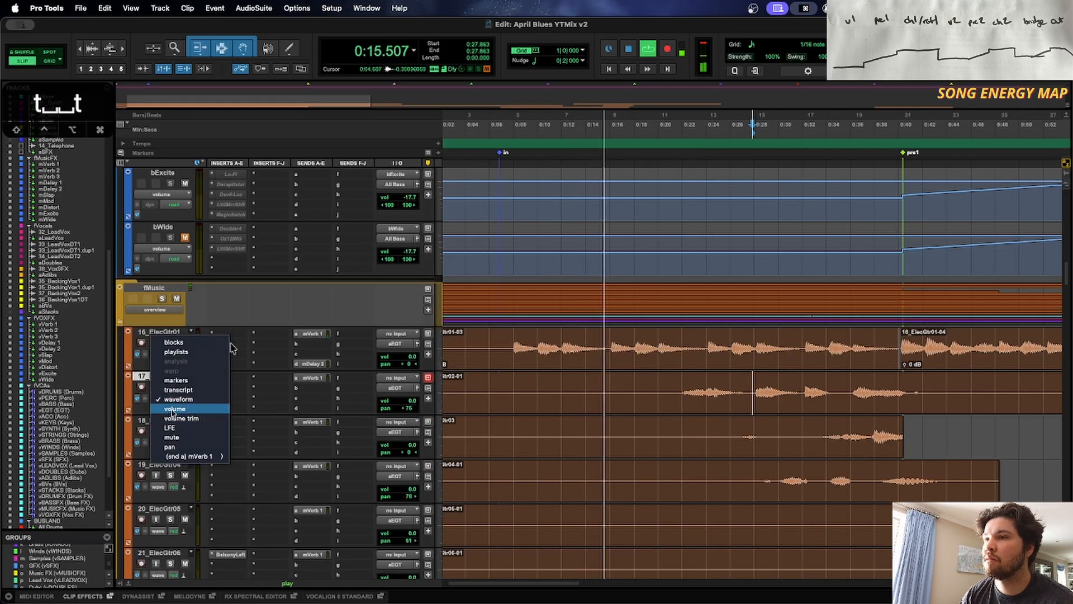
click(175, 408)
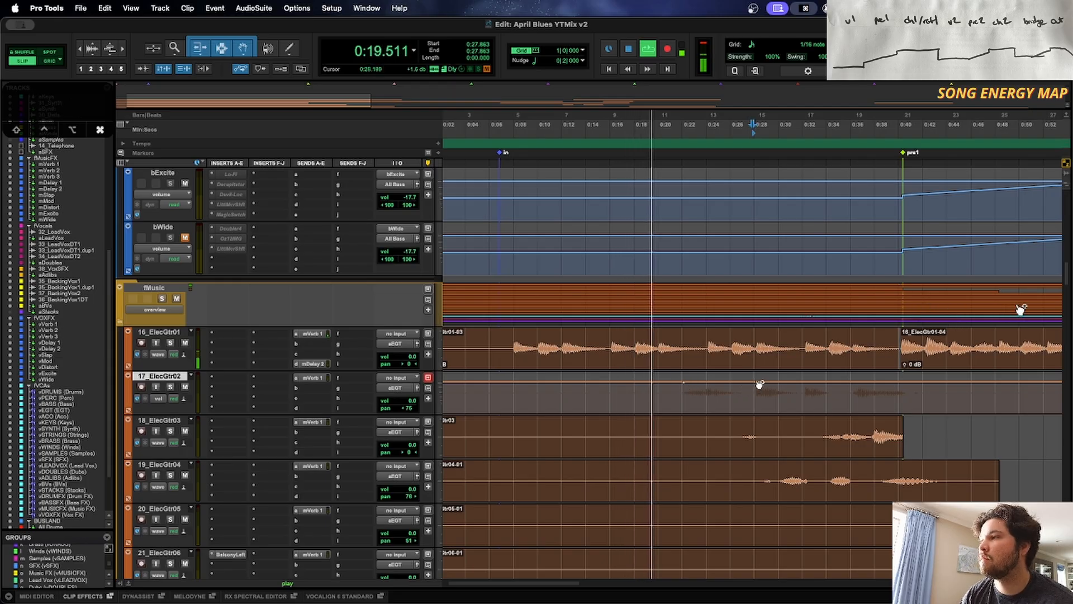
drag(712, 383, 710, 354)
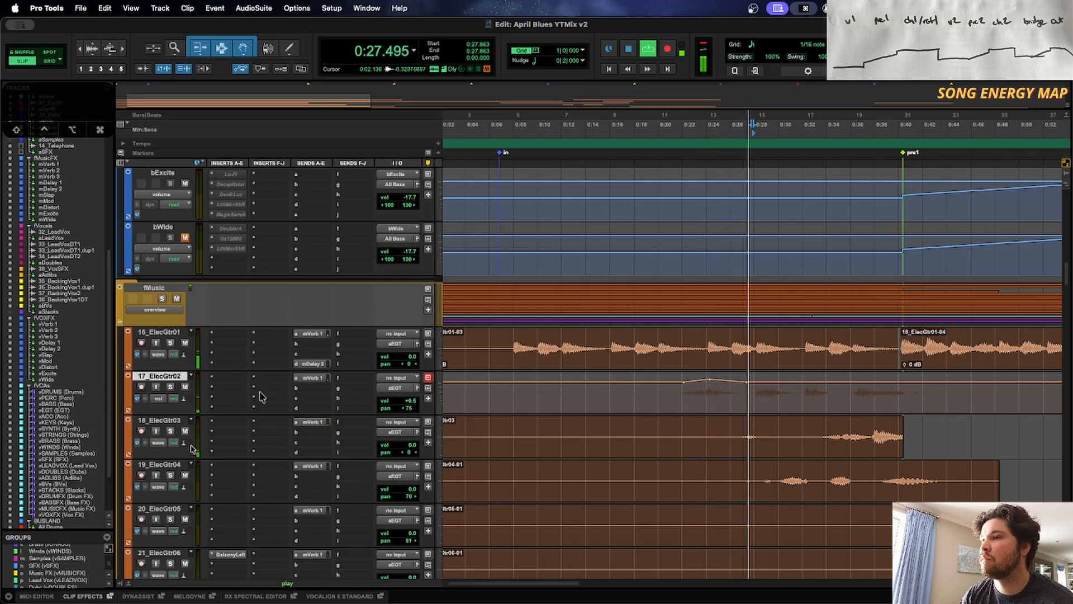
Step: Show volume automation on 18_ElecGtr03, add a rise and fall peaking at about 0:28, and play from 0:24.380
click(159, 398)
click(190, 453)
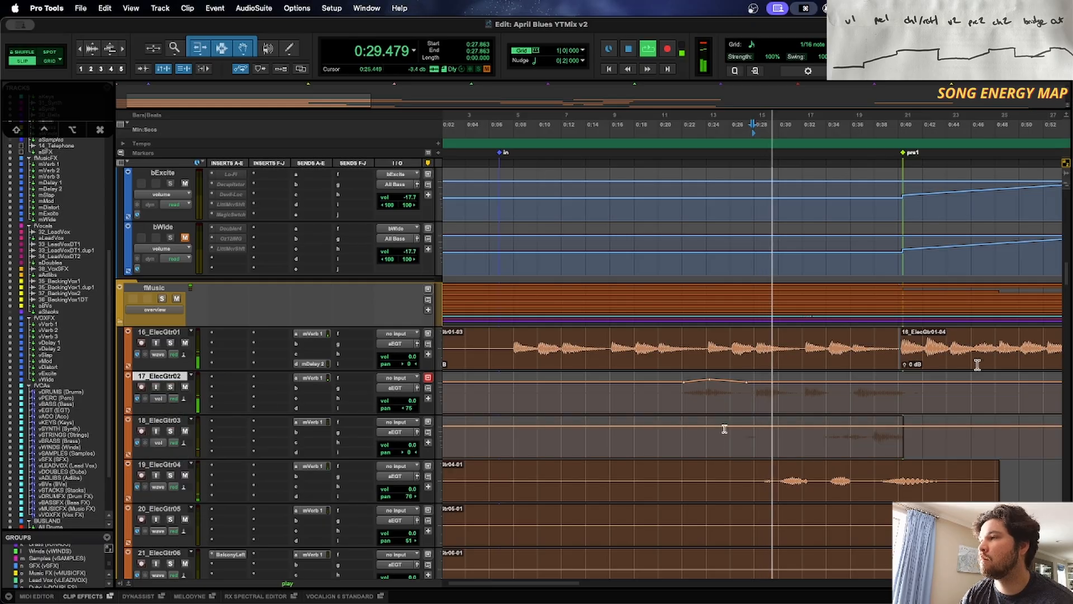
drag(755, 426, 752, 363)
click(711, 442)
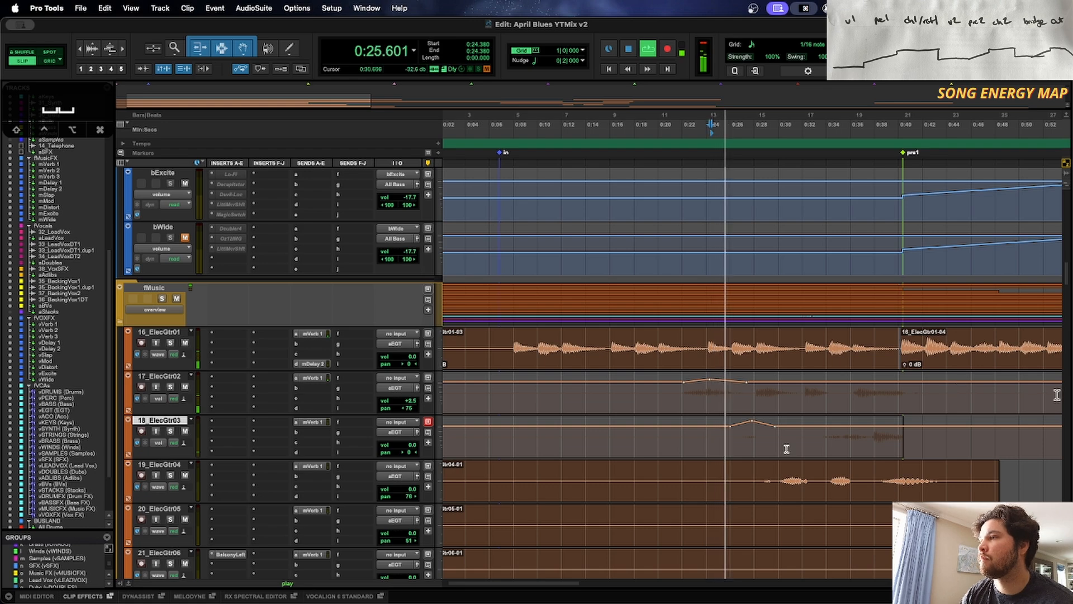
Step: Add second volume rises on 17_ElecGtr02 at about 0:29 and on 18_ElecGtr03 at about 0:38, and play from 0:26.981
scroll(781, 448, down, 2)
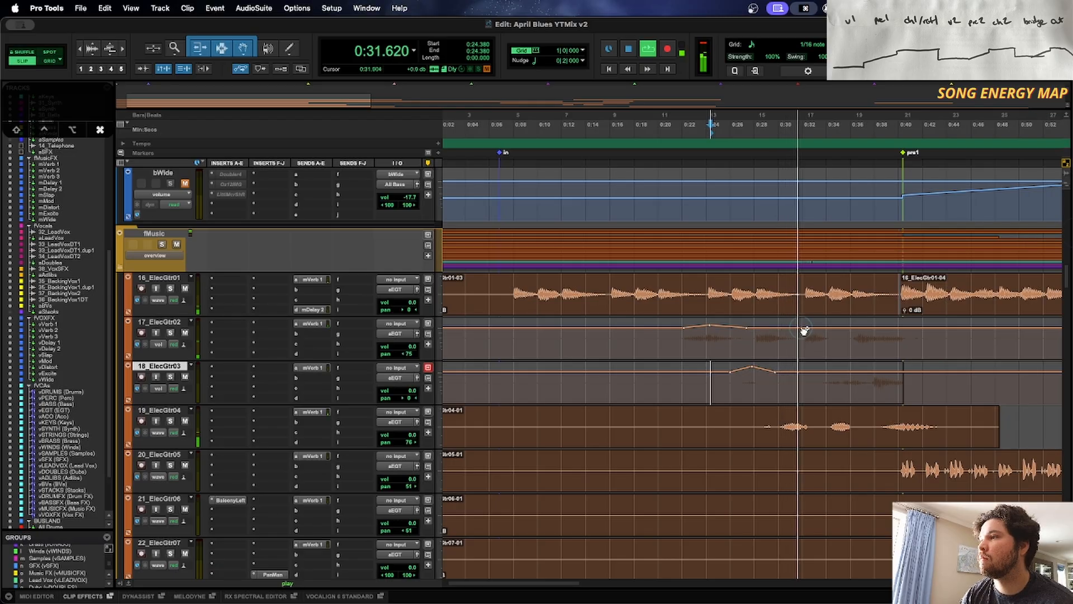
mouse_move(804, 330)
mouse_down()
mouse_move(762, 307)
mouse_move(768, 290)
mouse_move(786, 323)
mouse_up()
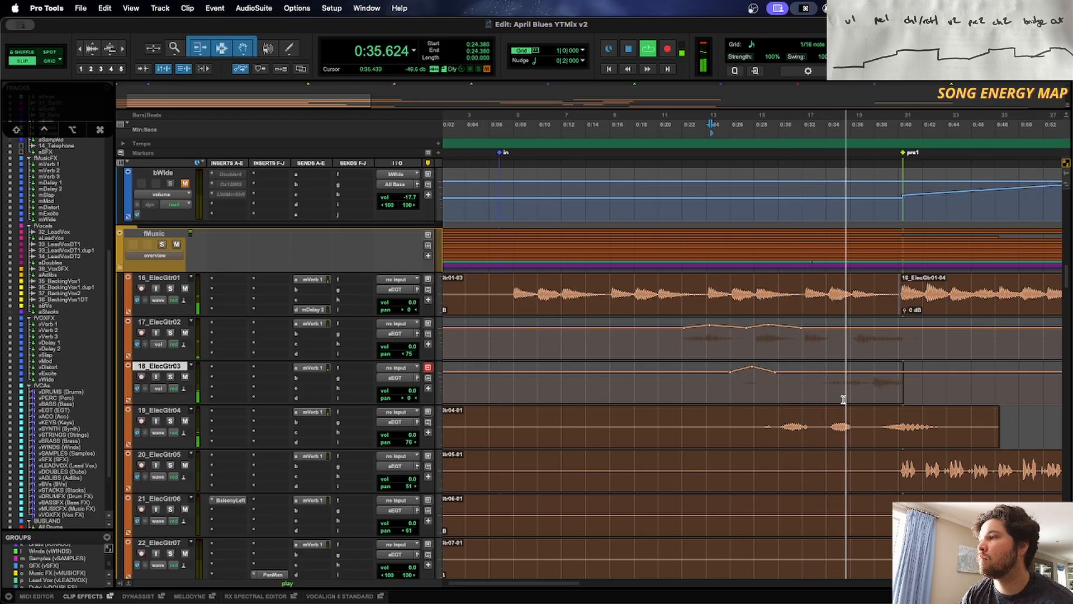
click(819, 372)
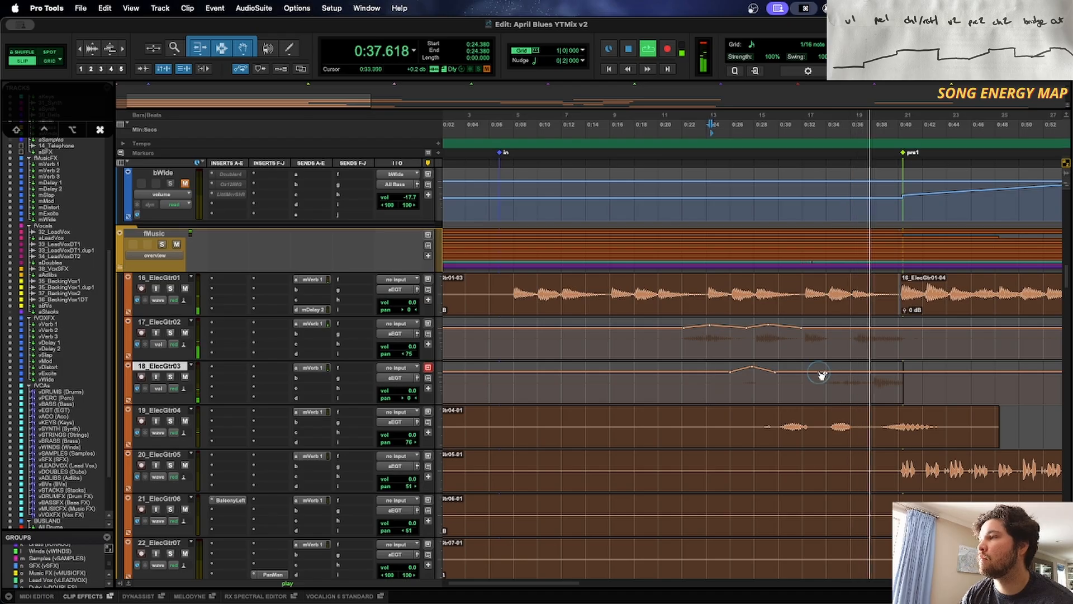
click(914, 374)
drag(895, 374, 875, 323)
key(space)
click(749, 382)
key(space)
Step: Show volume automation on 19_ElecGtr04 and add rises and falls peaking at about 0:31 and about 0:41
scroll(841, 426, right, 4)
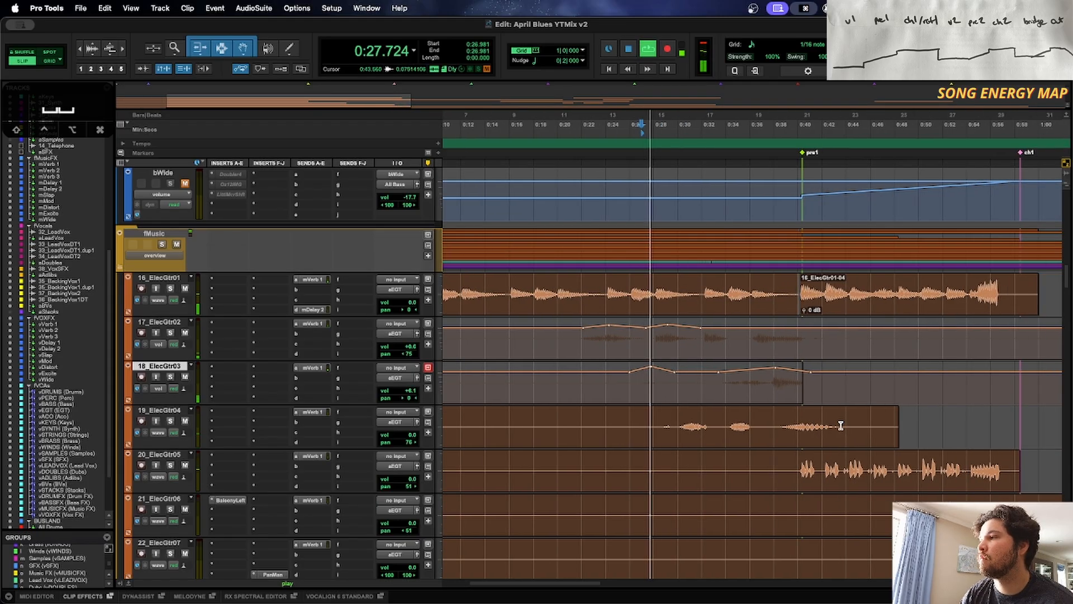
click(159, 433)
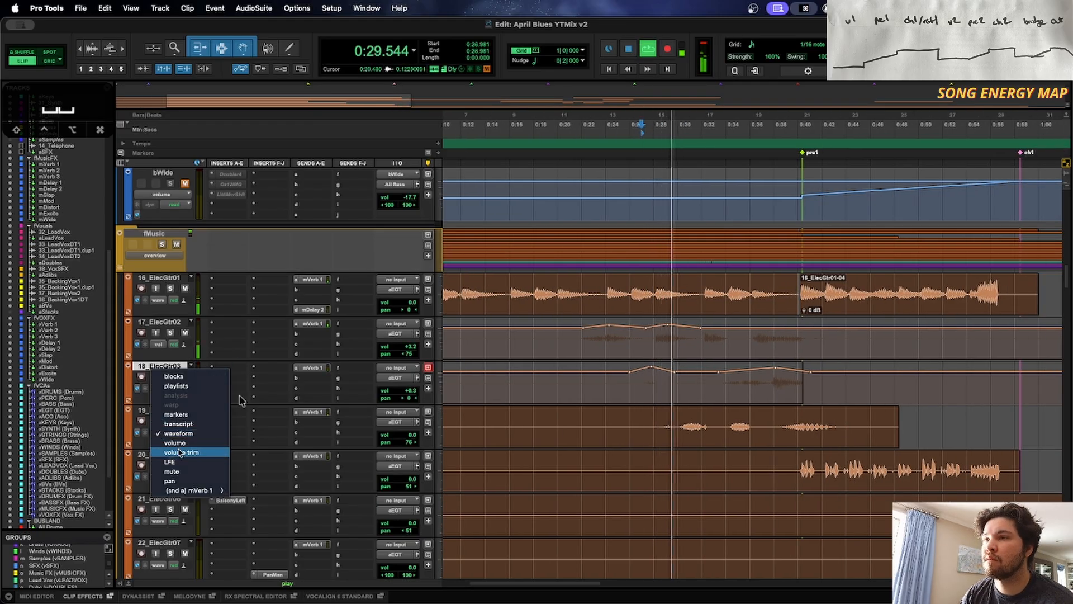
click(180, 446)
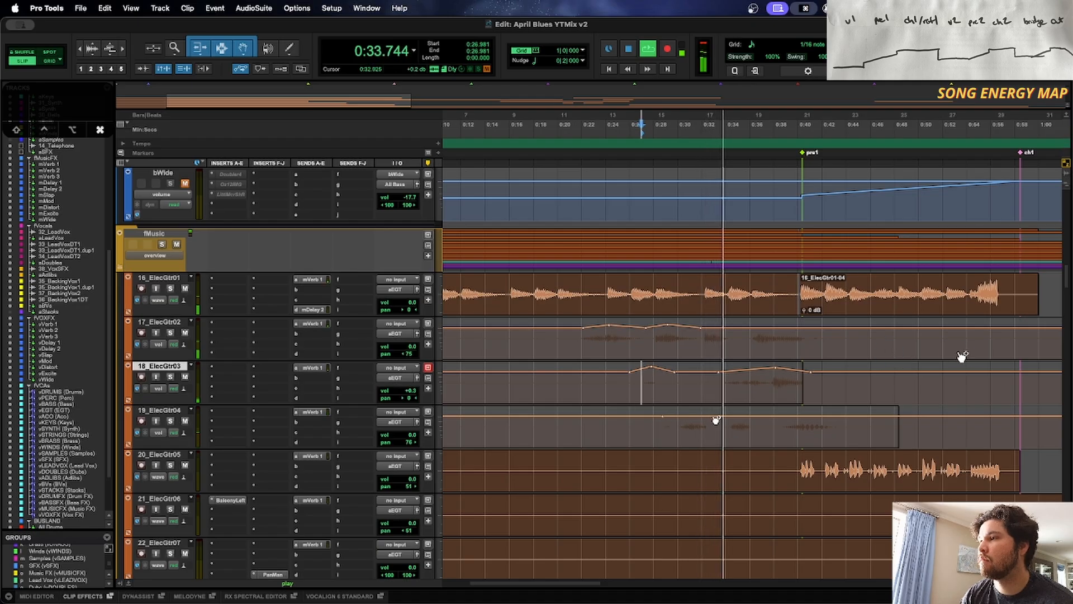
drag(690, 414, 691, 413)
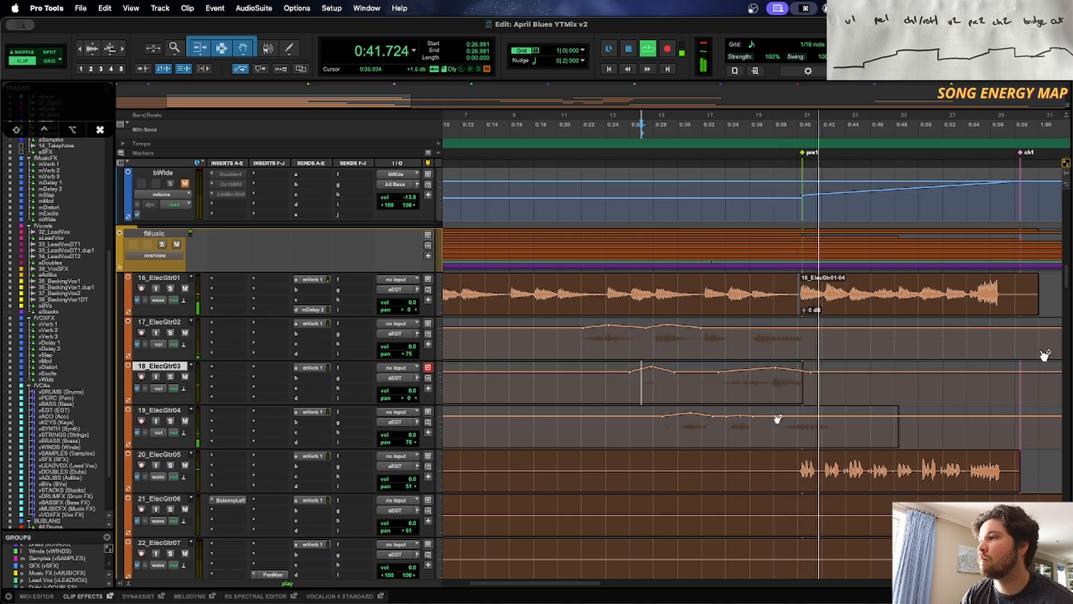
drag(808, 418, 807, 387)
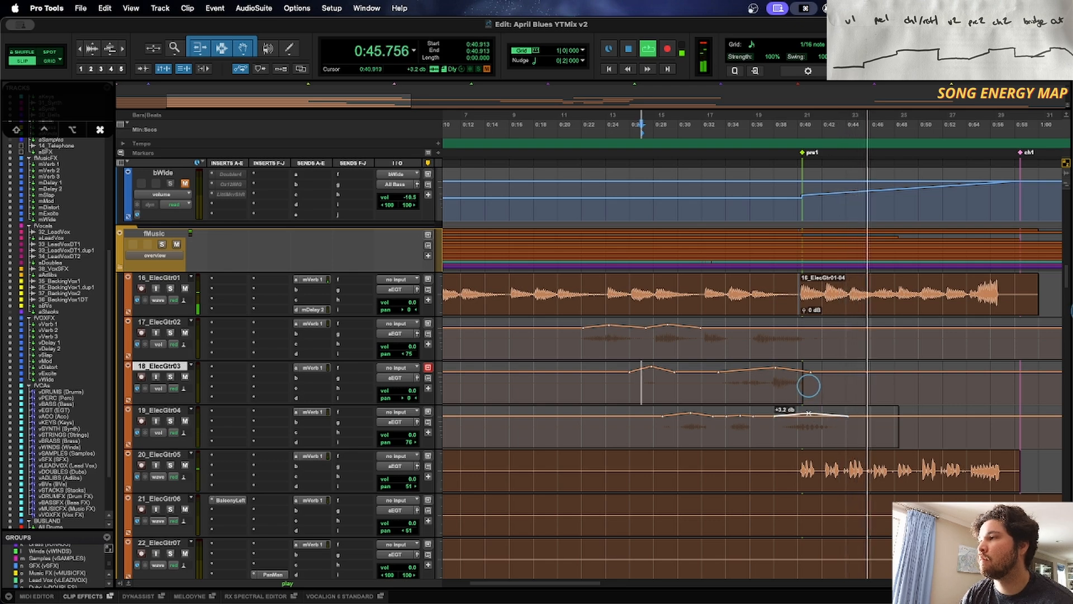
Step: Add volume rises on 19_ElecGtr04 in verse 2, peaking at about 1:35.6 and 1:40.8, and play from 1:29.907
key(r)
key(r)
click(619, 432)
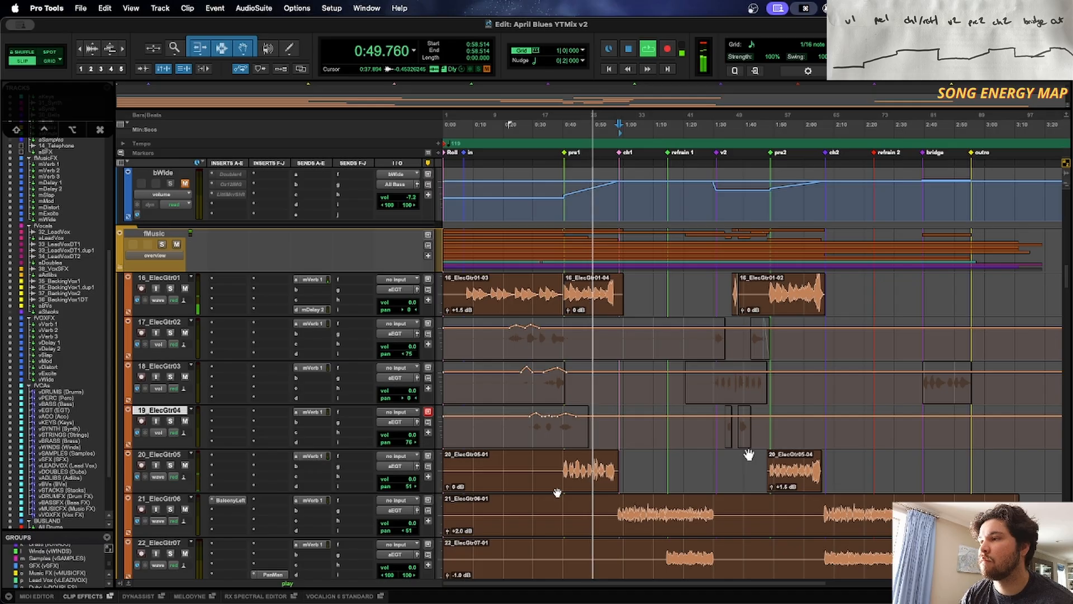
scroll(749, 455, down, 3)
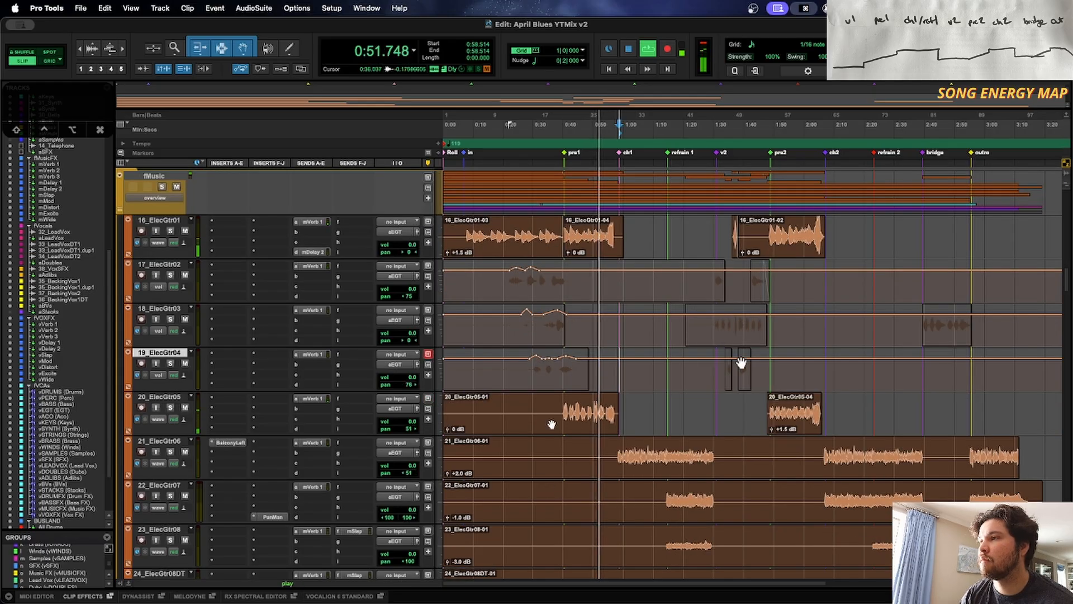
click(713, 327)
key(t)
key(t)
key(t)
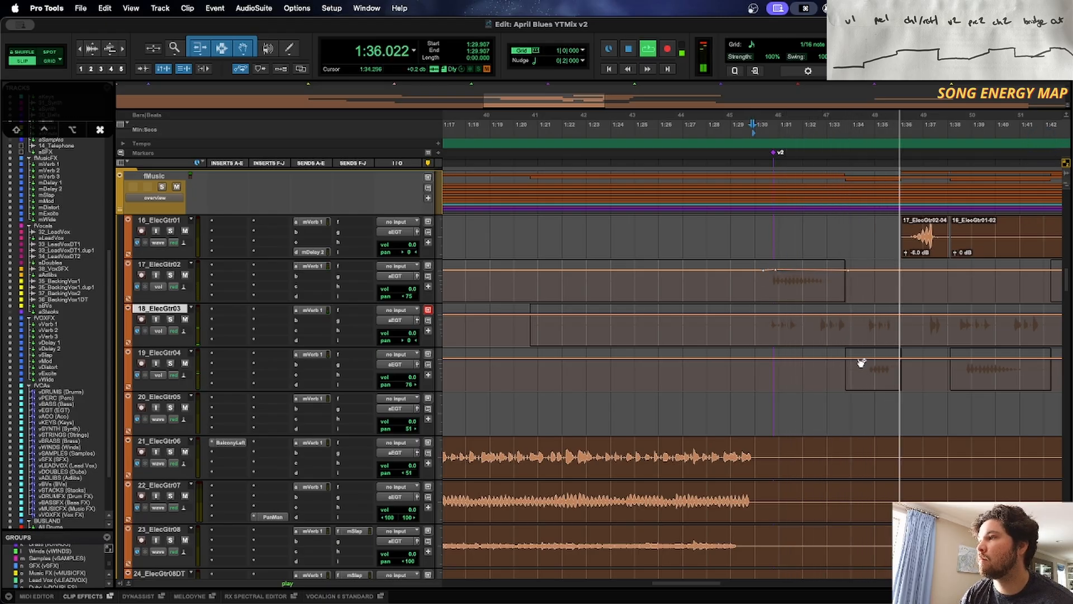
drag(887, 345, 889, 323)
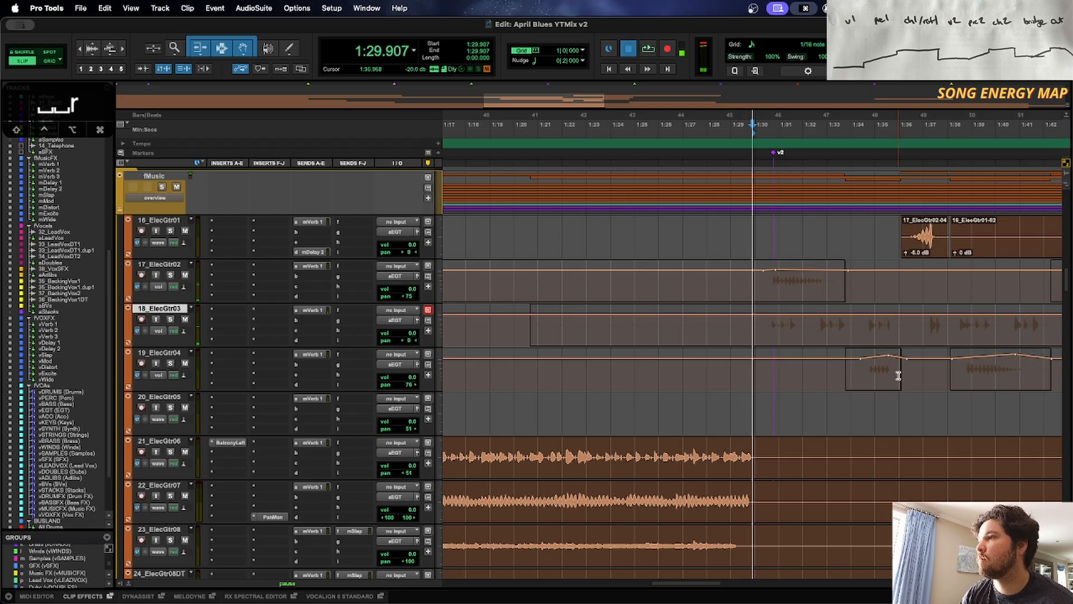
key(space)
Step: Fine-tune the volume rise on 17_ElecGtr02 at about 1:30.9, over its first phrase in verse 2
key(r)
key(r)
click(848, 291)
key(t)
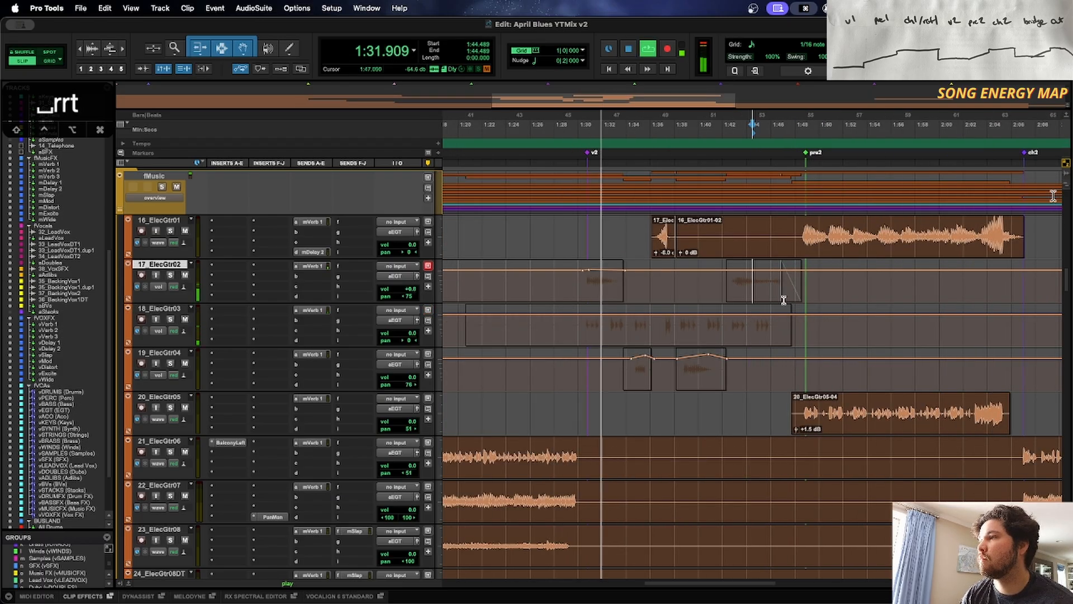
click(589, 271)
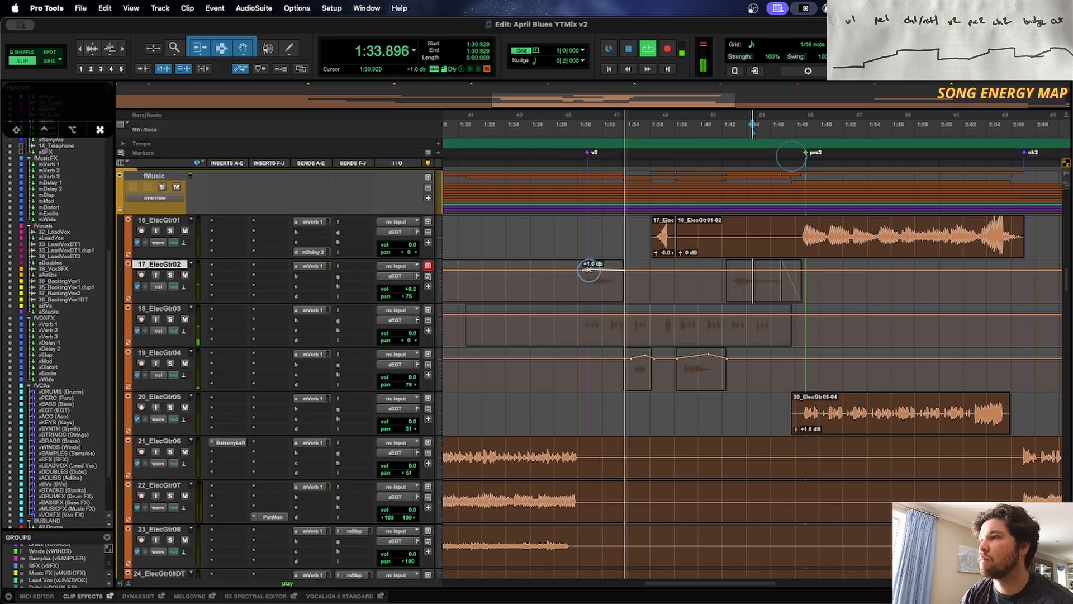
drag(588, 270, 588, 272)
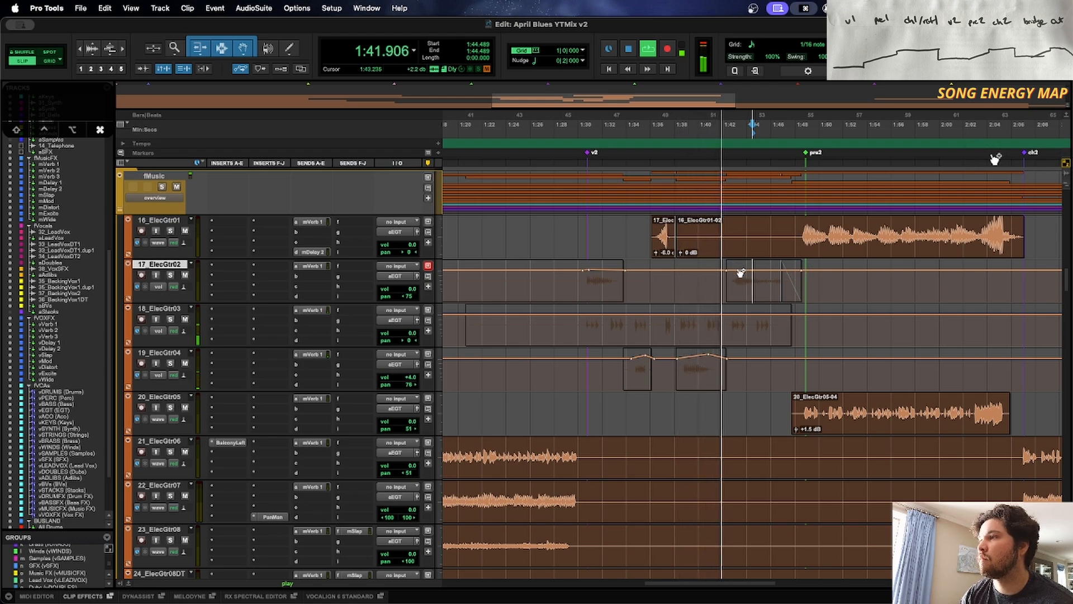
Step: Shape a gradual volume rise on 17_ElecGtr02 from about 1:42 to 1:48, playing from 1:41.889 to check it
drag(737, 271, 788, 232)
key(super+z)
click(721, 285)
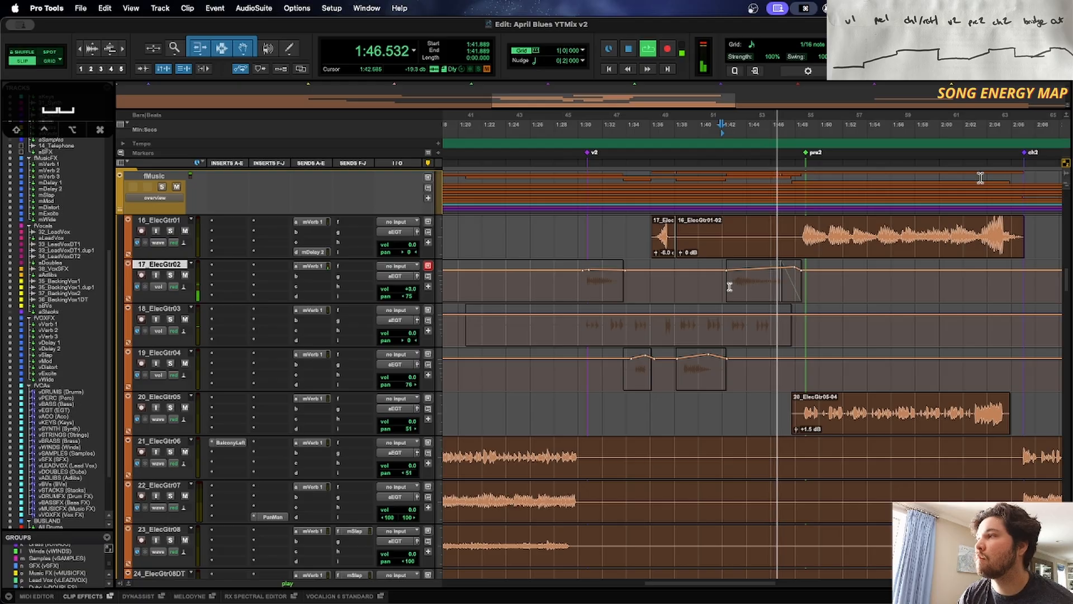
click(795, 266)
drag(794, 267, 792, 270)
Step: Place the edit cursor on 20_ElecGtr05 at 1:52.198 in the second pre-chorus and save the session
key(r)
key(r)
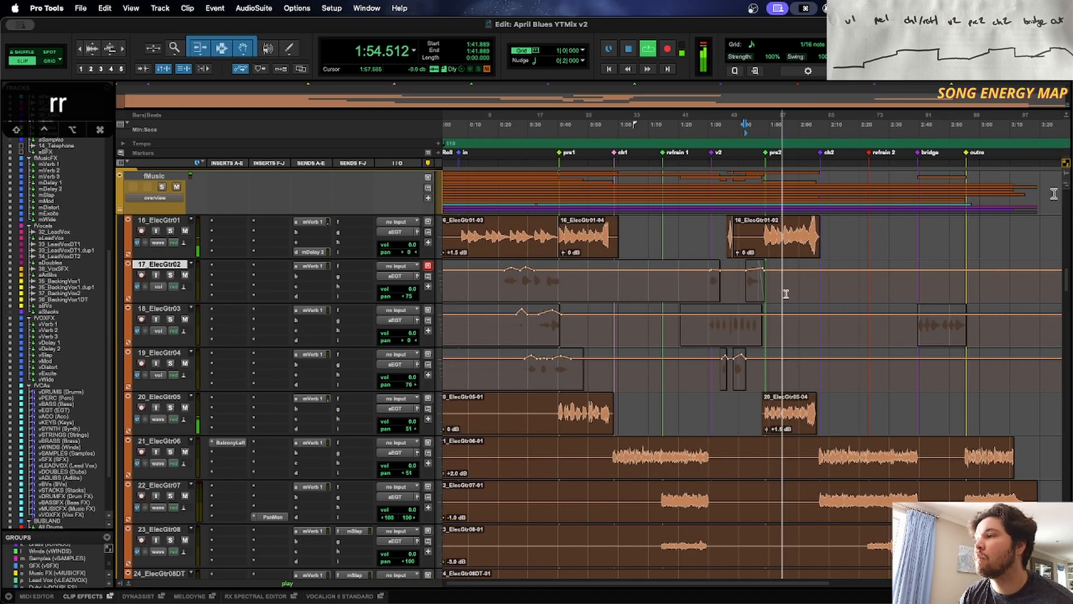
click(775, 403)
key(t)
key(t)
key(super+s)
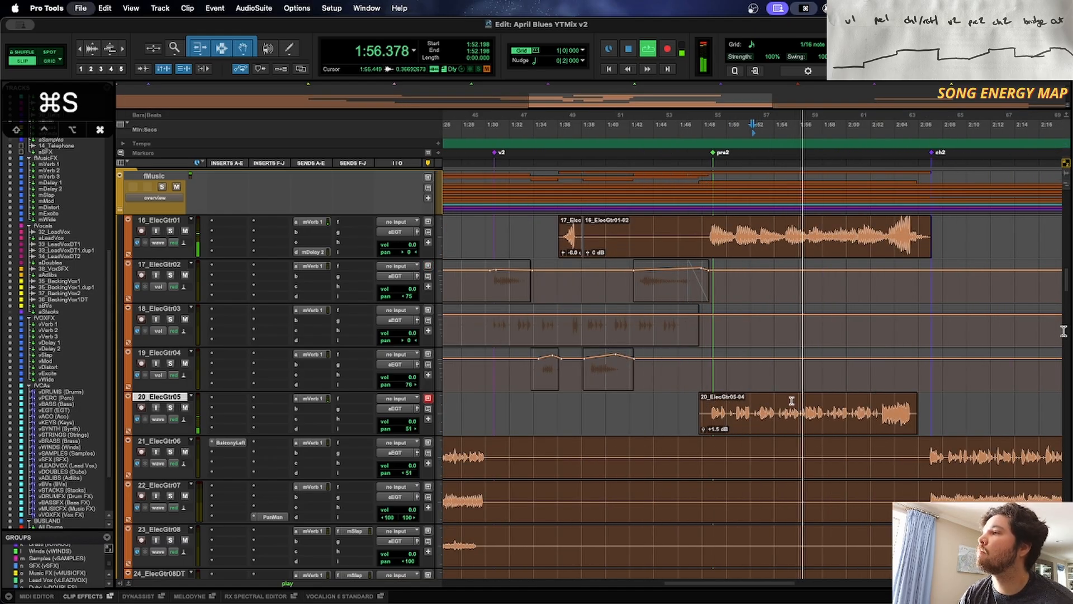
Step: Show volume automation on 25_ElecGtr09 and place the cursor in its short clip at 2:04.551
scroll(792, 400, down, 5)
scroll(792, 400, down, 4)
key(r)
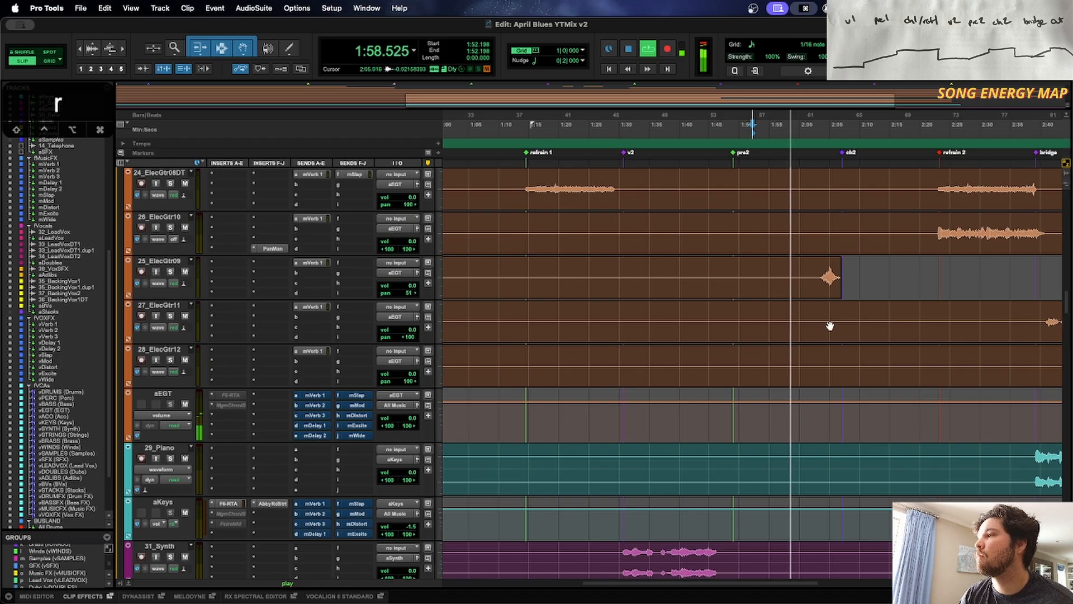
click(159, 284)
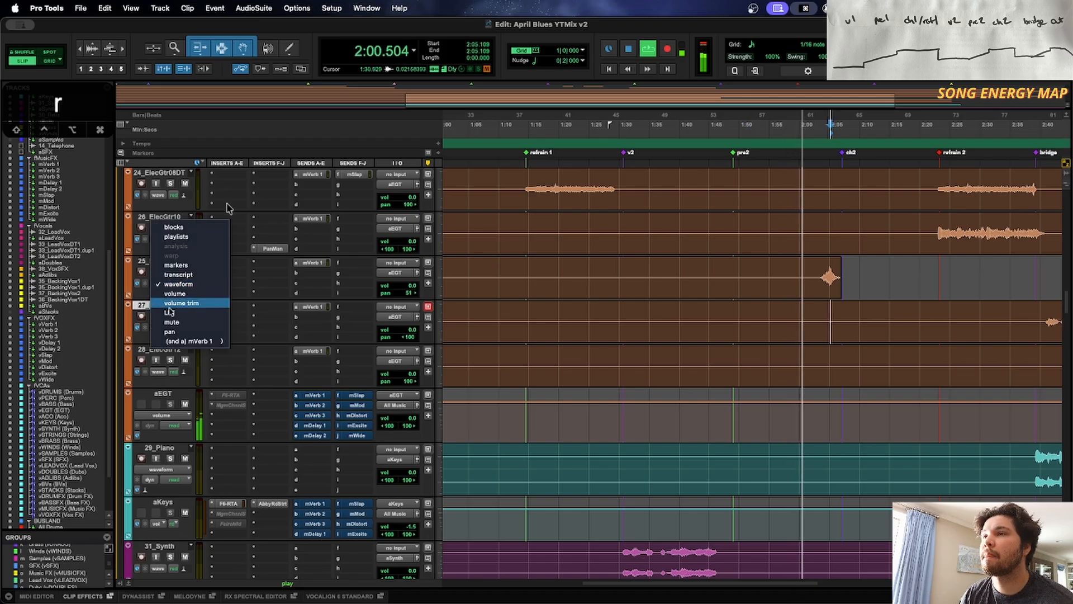
click(175, 293)
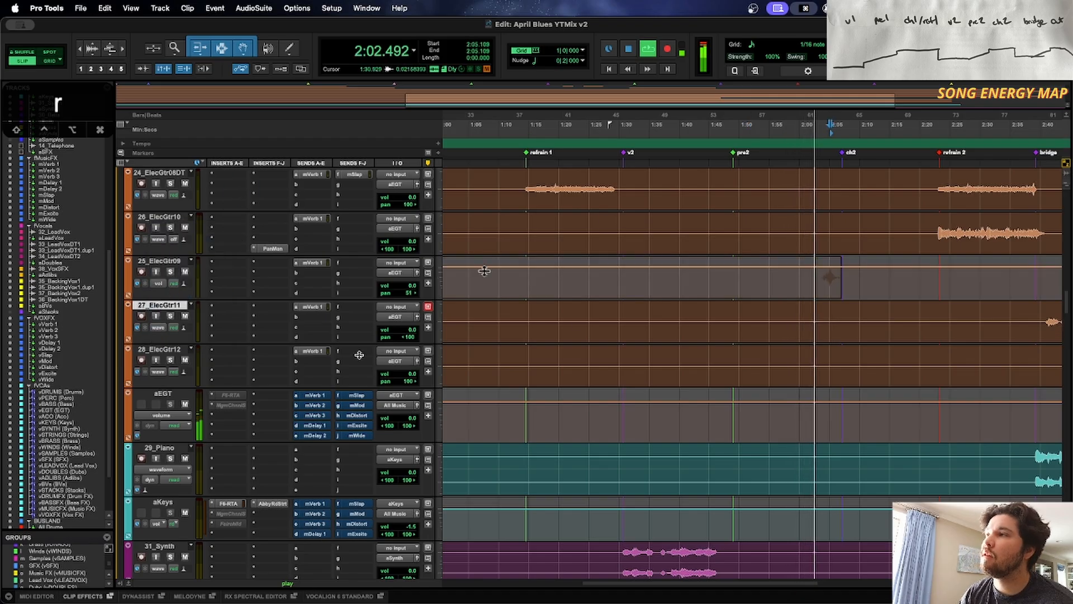
click(832, 282)
key(t)
key(t)
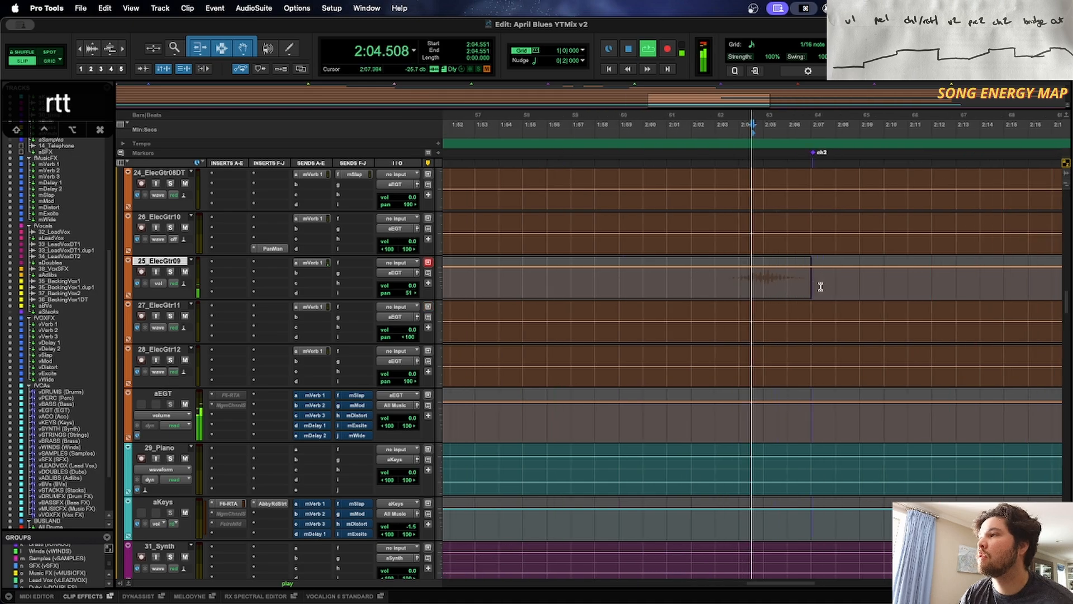
Step: Play from 2:08.731 and examine the electric guitar tracks from the second chorus through the bridge and outro
key(r)
key(r)
key(r)
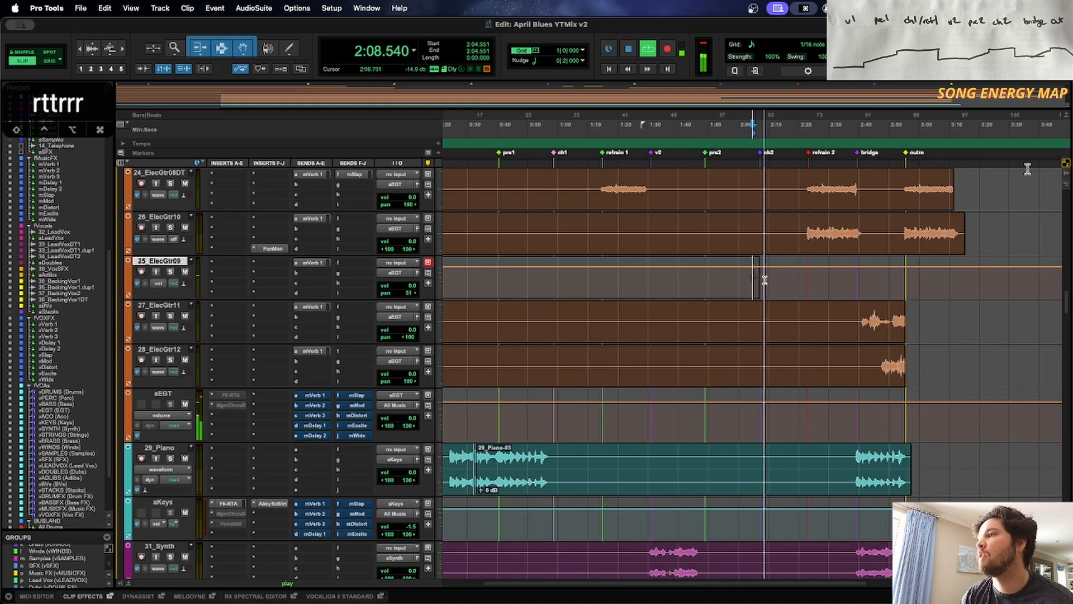
key(t)
key(t)
key(t)
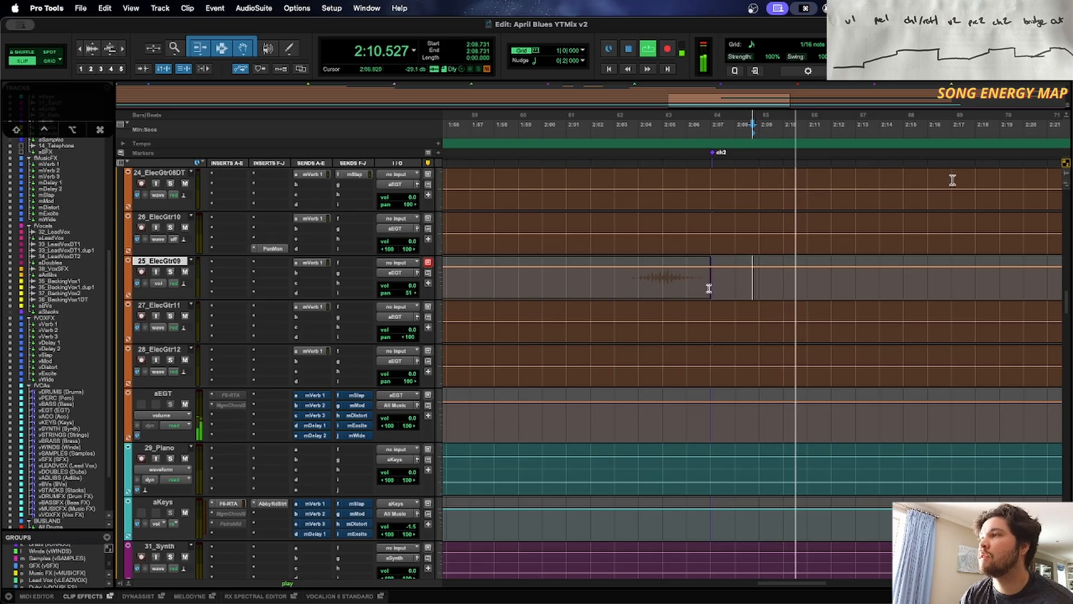
scroll(953, 180, up, 6)
key(r)
key(r)
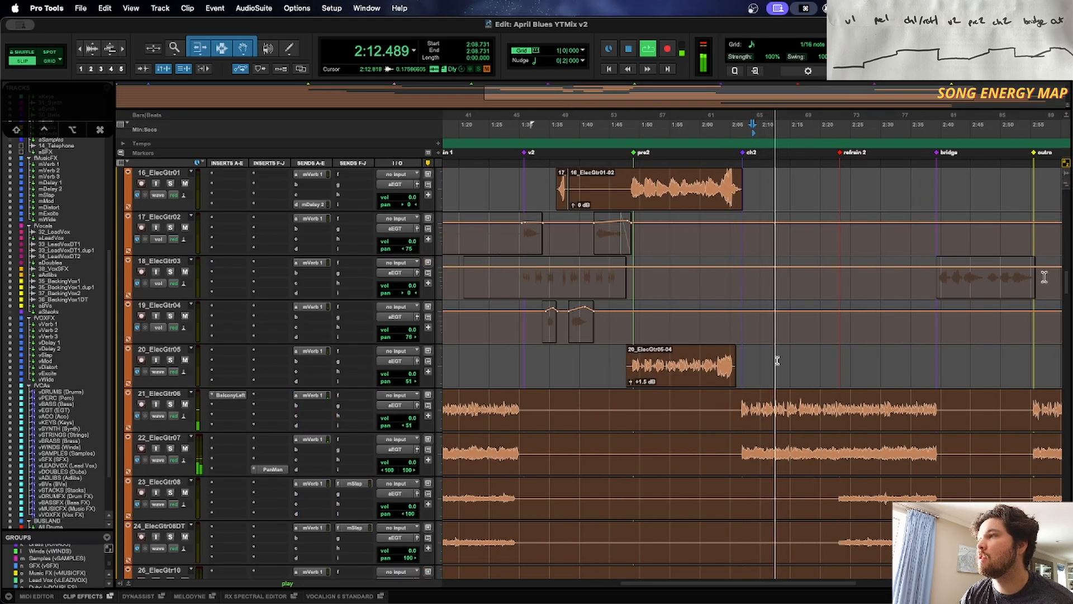
scroll(1044, 277, down, 5)
key(r)
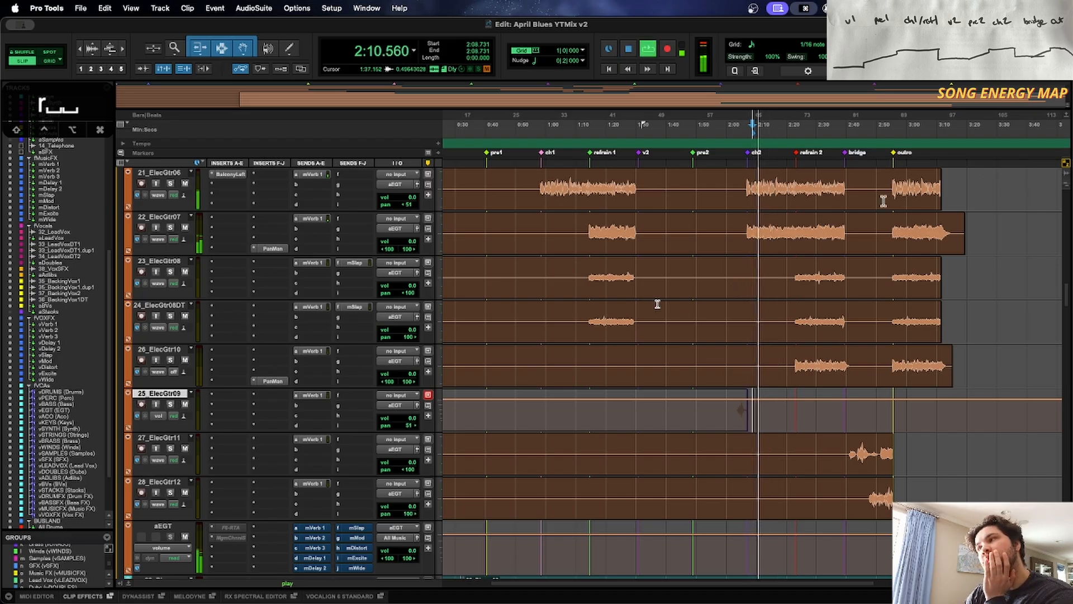
scroll(657, 303, down, 2)
scroll(827, 359, down, 1)
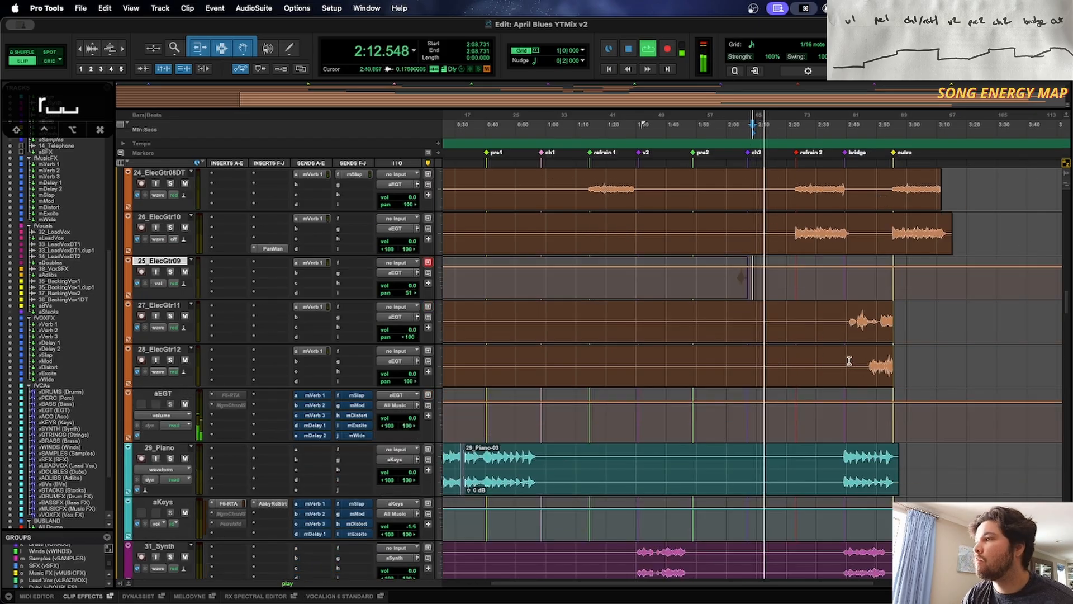
Step: Play the bridge guitars from 2:40.867 and add mSlap on send f of 27_ElecGtr11 and 28_ElecGtr12
click(854, 360)
key(t)
key(t)
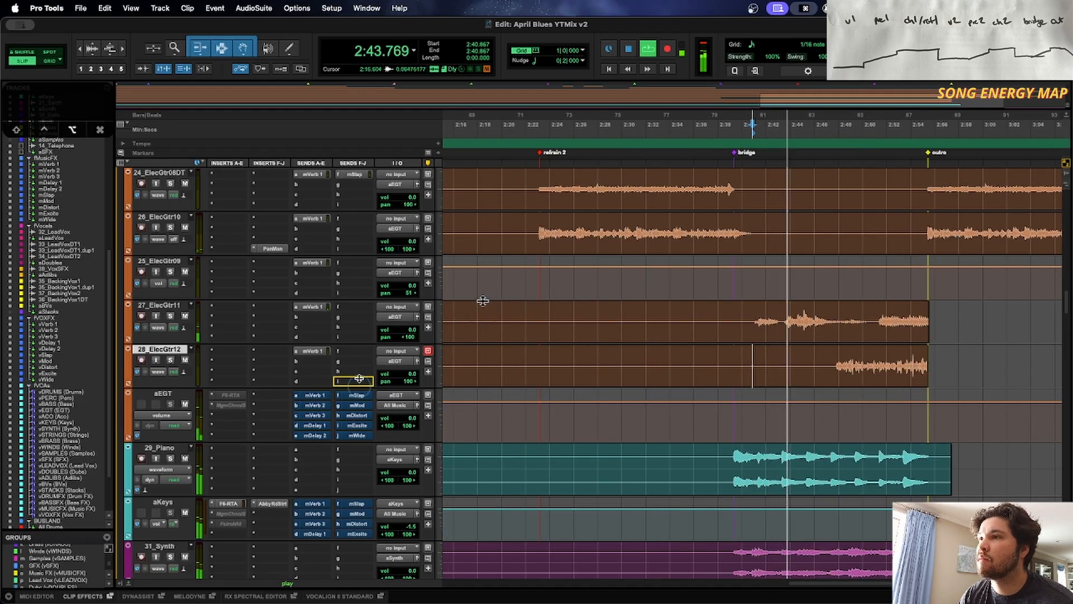
click(358, 307)
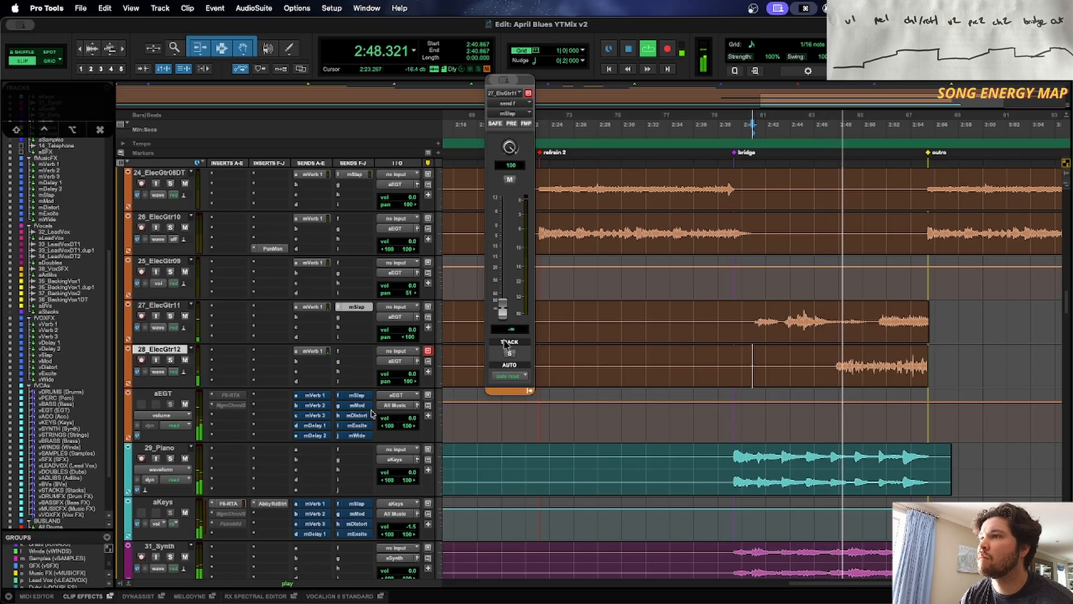
click(358, 353)
click(358, 353)
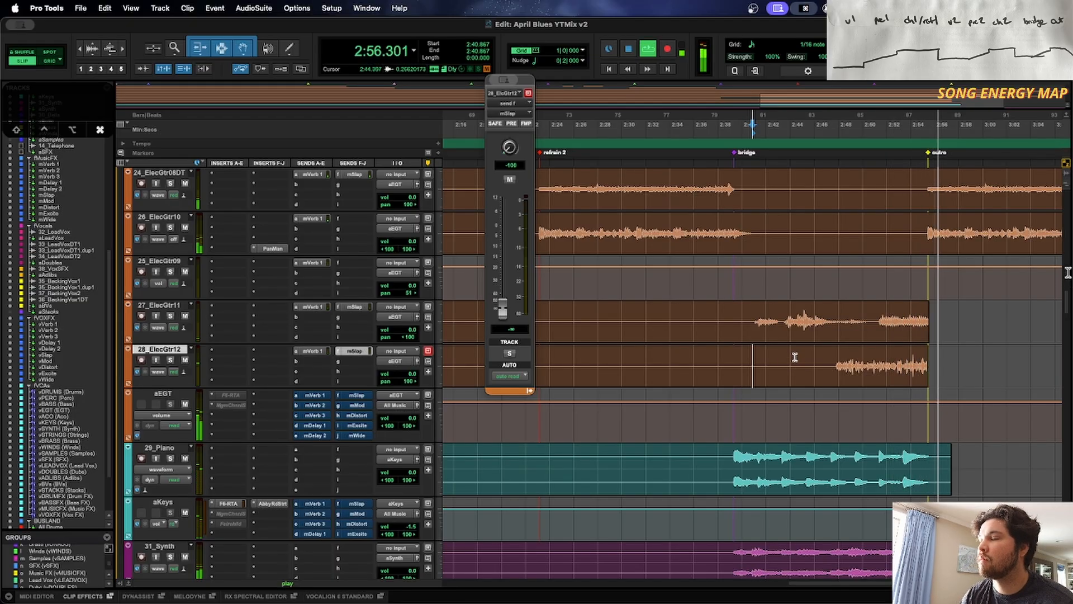
Step: Look over the volume automation of the full song on the music effects returns and VCA tracks, and stop playback
scroll(452, 437, down, 5)
key(r)
key(r)
key(r)
scroll(453, 437, down, 8)
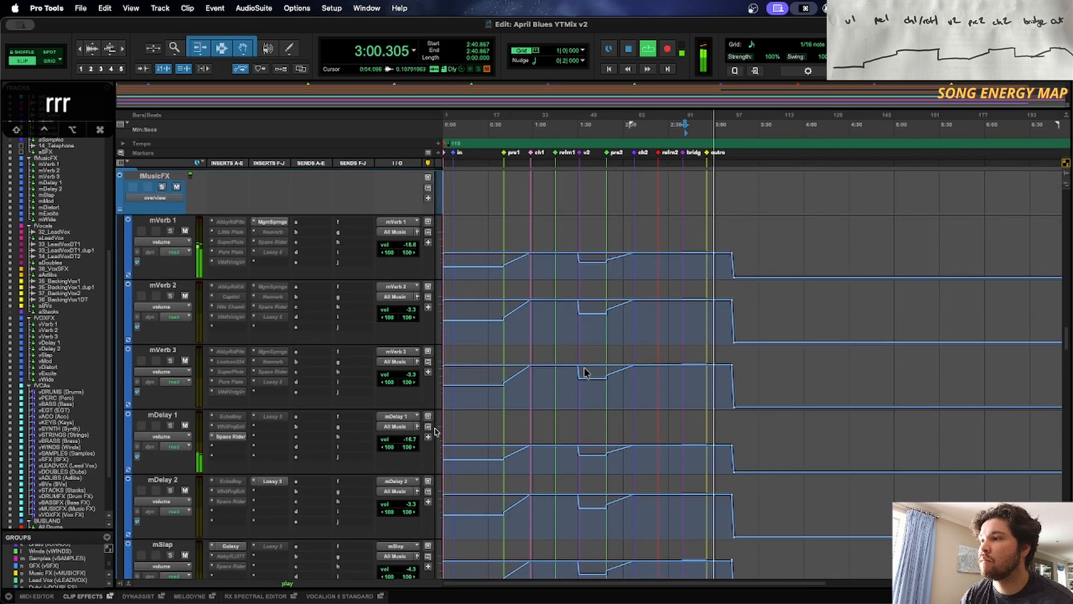
scroll(584, 372, down, 12)
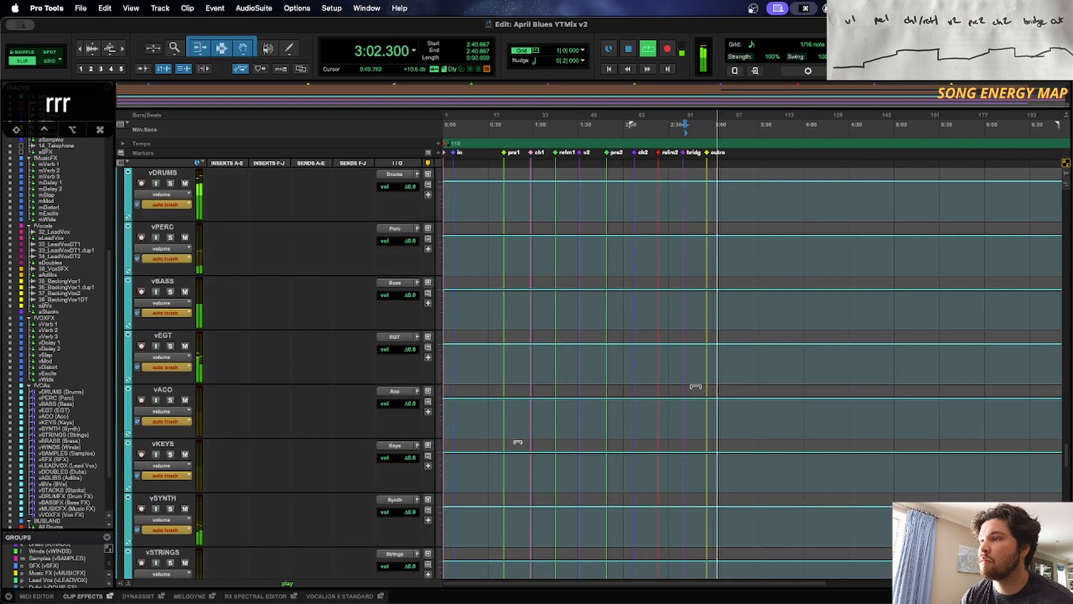
key(space)
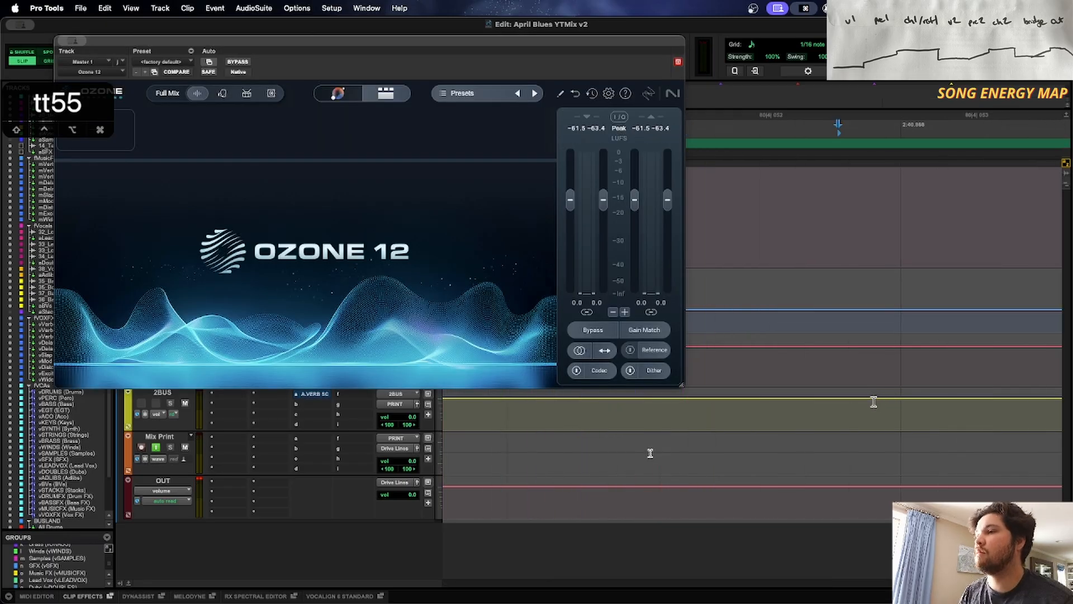
Step: Show the full song timeline and move the Ozone 12 window clear of the transport and timeline ruler
key(r)
key(r)
key(r)
key(r)
key(r)
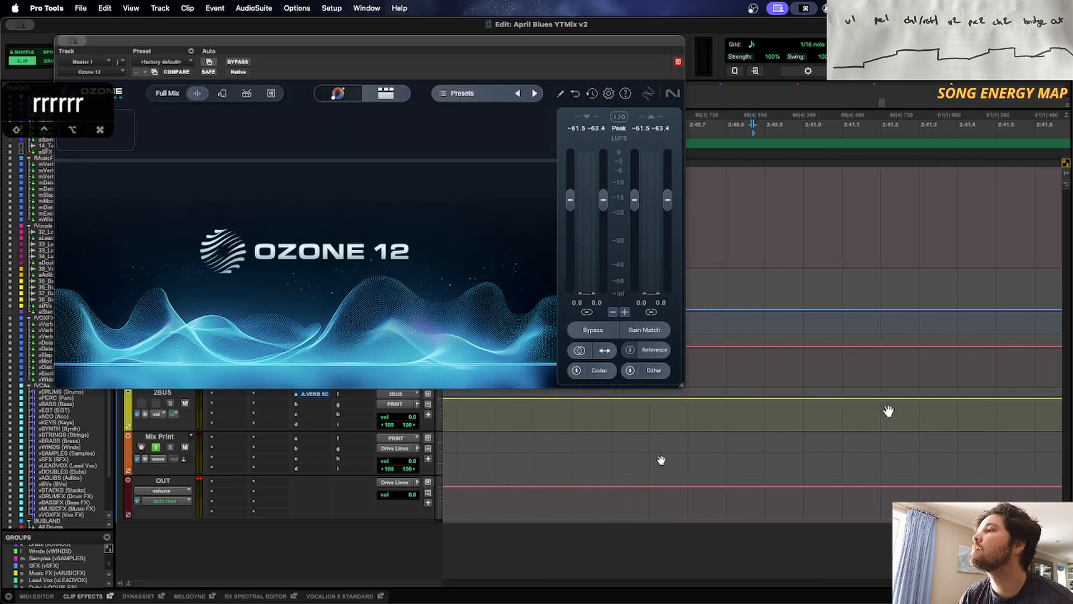
key(r)
key(r)
key(r)
key(r)
key(r)
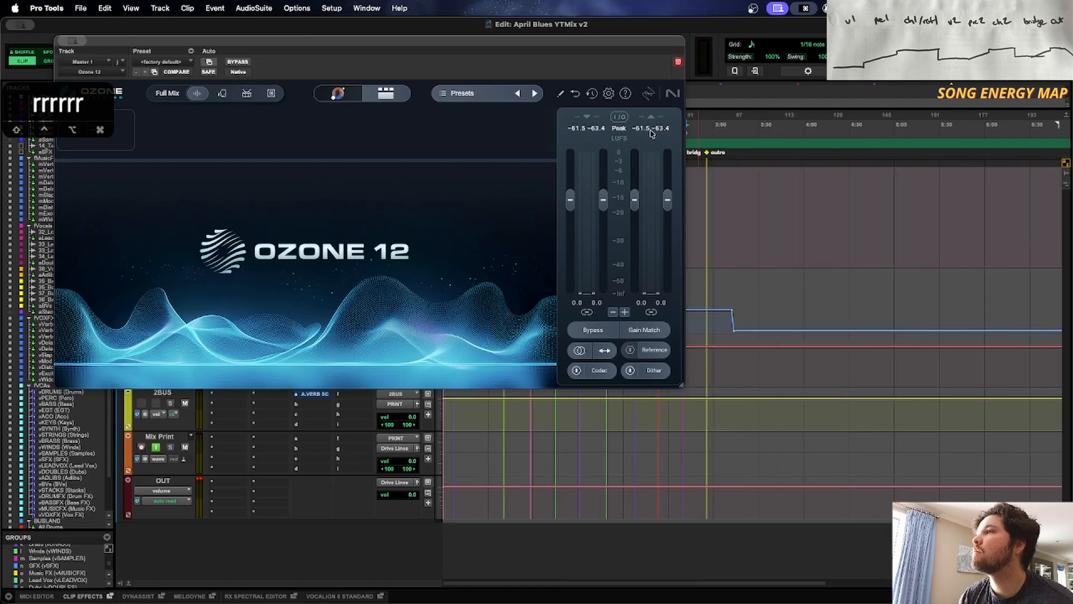
drag(587, 43, 587, 253)
Step: Switch to Grid mode and select the timeline range from the ch2 marker to the bridge marker, 2:07.058 to 2:39.327
key(t)
key(t)
key(t)
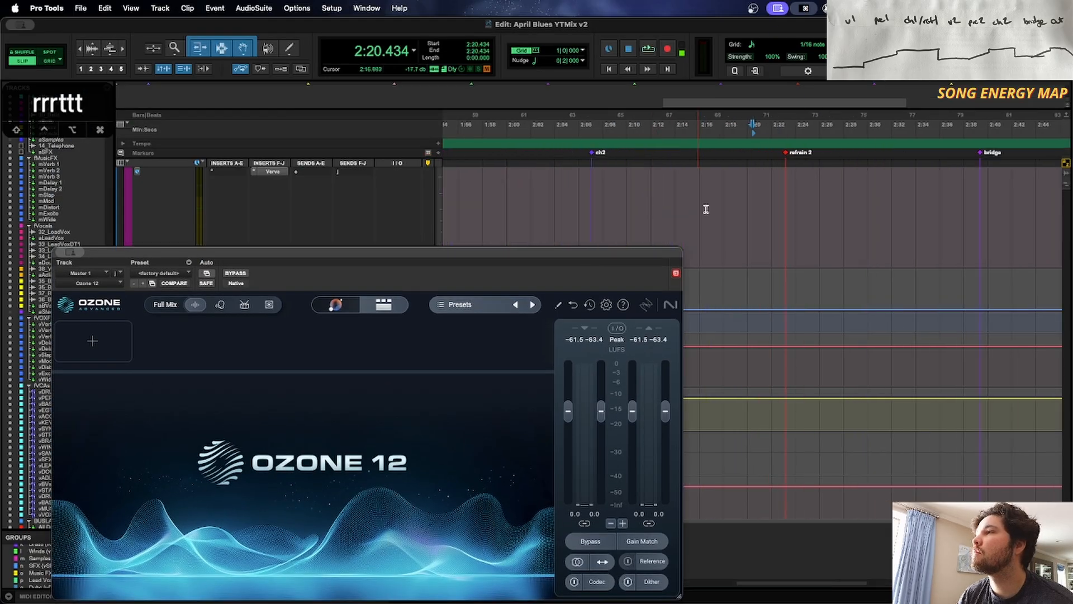
drag(592, 195, 796, 210)
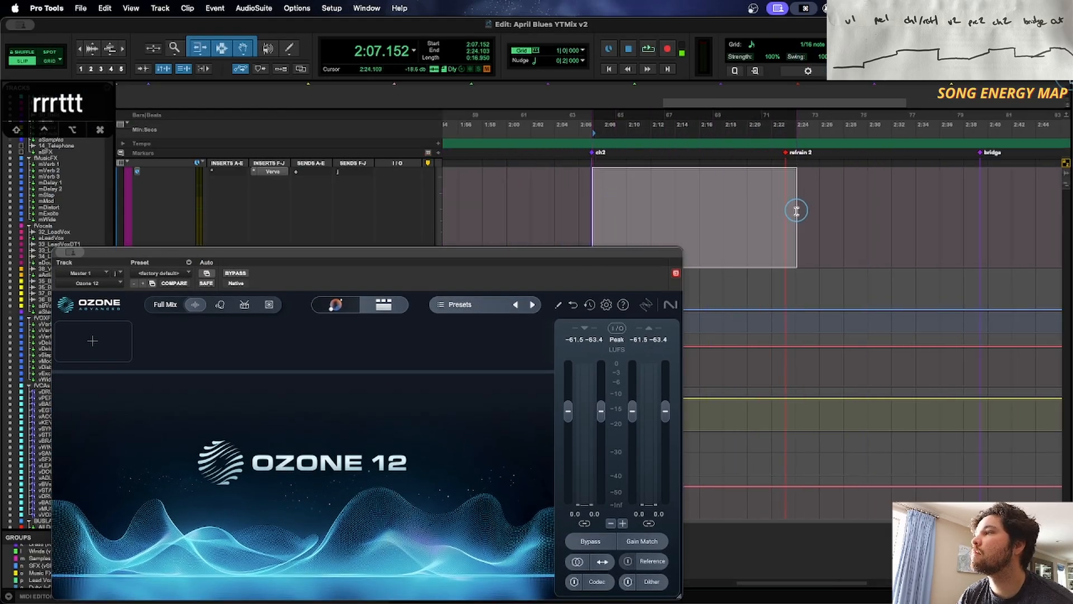
key(grave)
drag(585, 200, 974, 231)
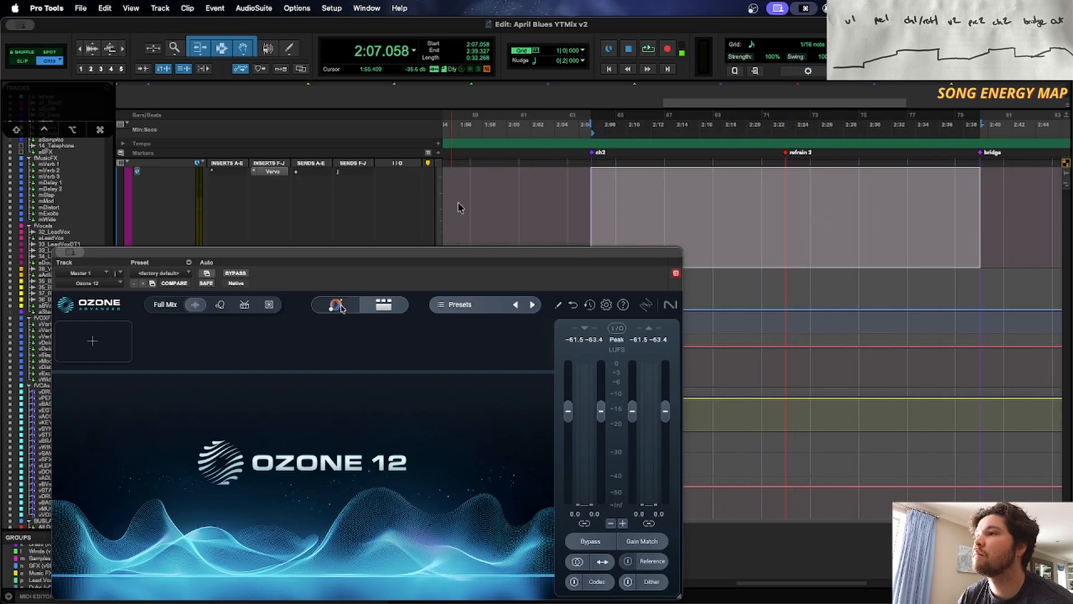
Step: Move the Ozone 12 window higher, run its assistant analysis while the selected ch2-to-bridge range plays, and restart playback
drag(378, 263, 390, 180)
click(269, 370)
key(space)
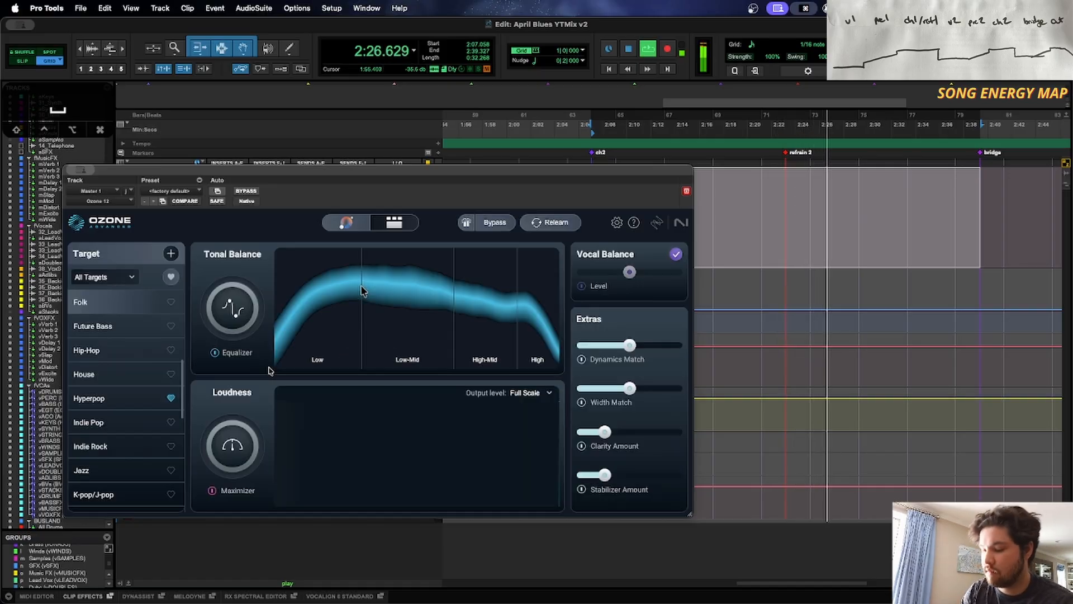
key(space)
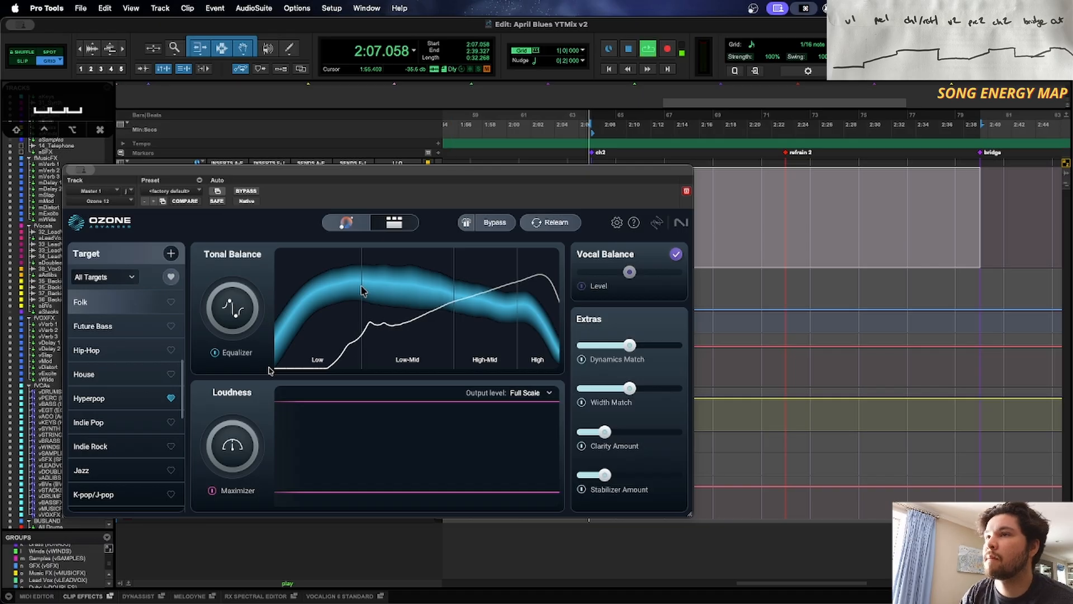
Step: Audition the Indie Pop and Indie Rock mastering targets against the looping loudest section
scroll(144, 368, up, 3)
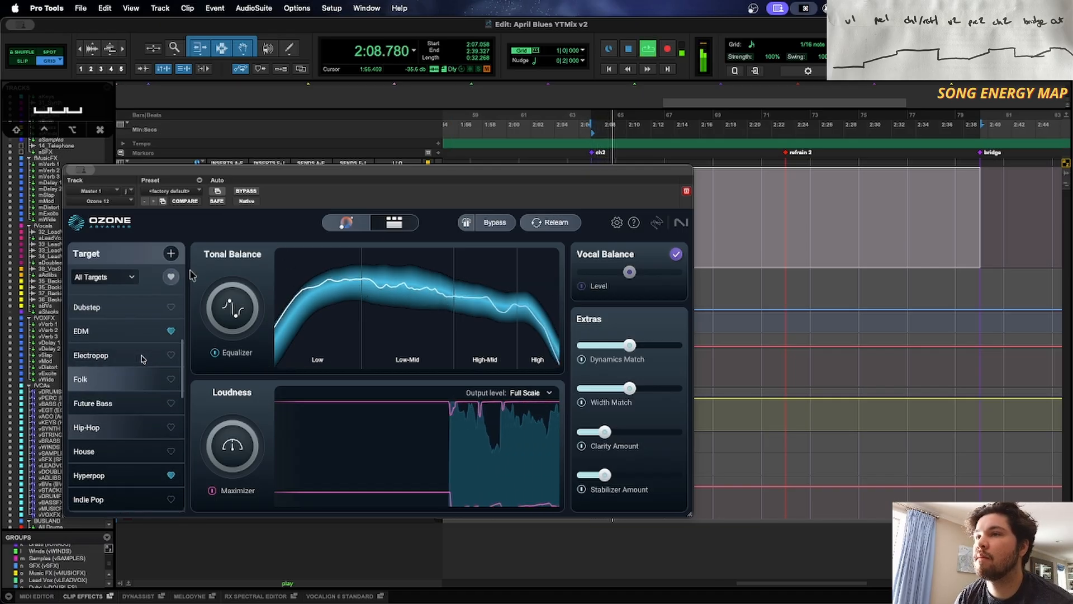
scroll(172, 352, down, 3)
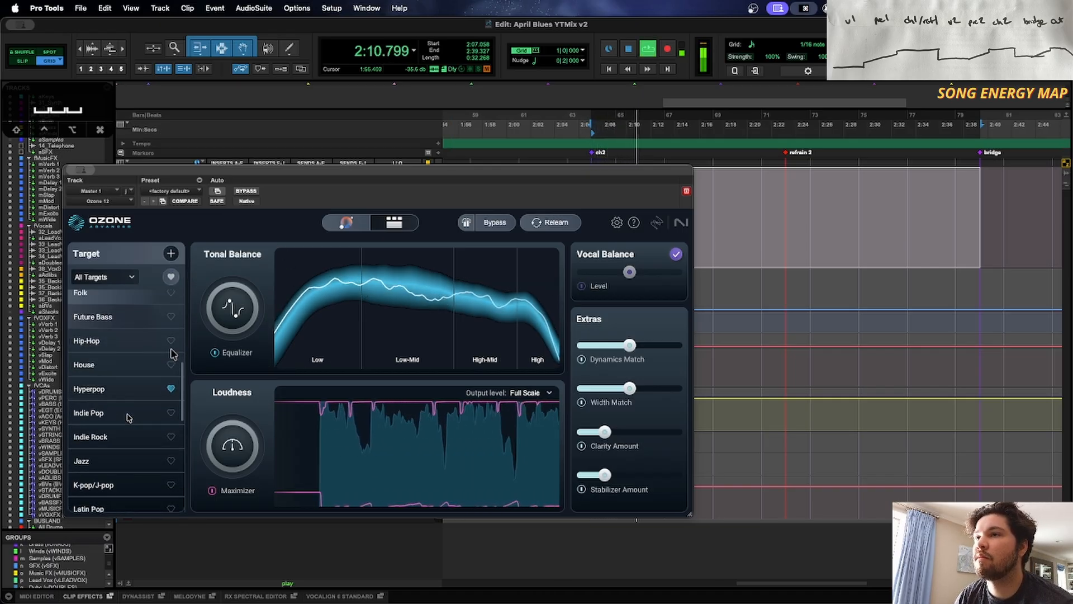
click(128, 416)
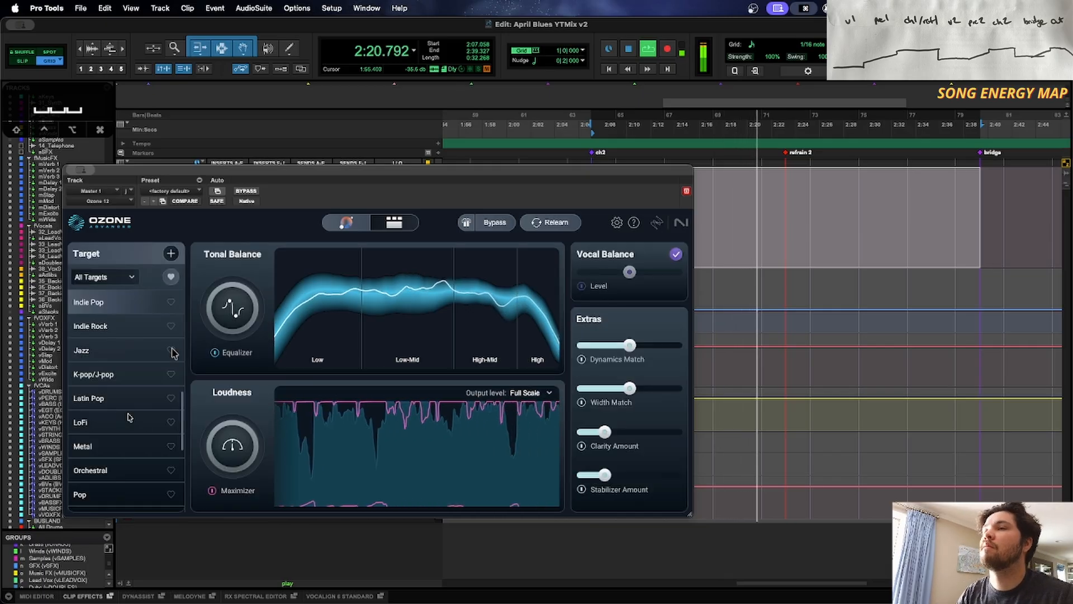
click(171, 249)
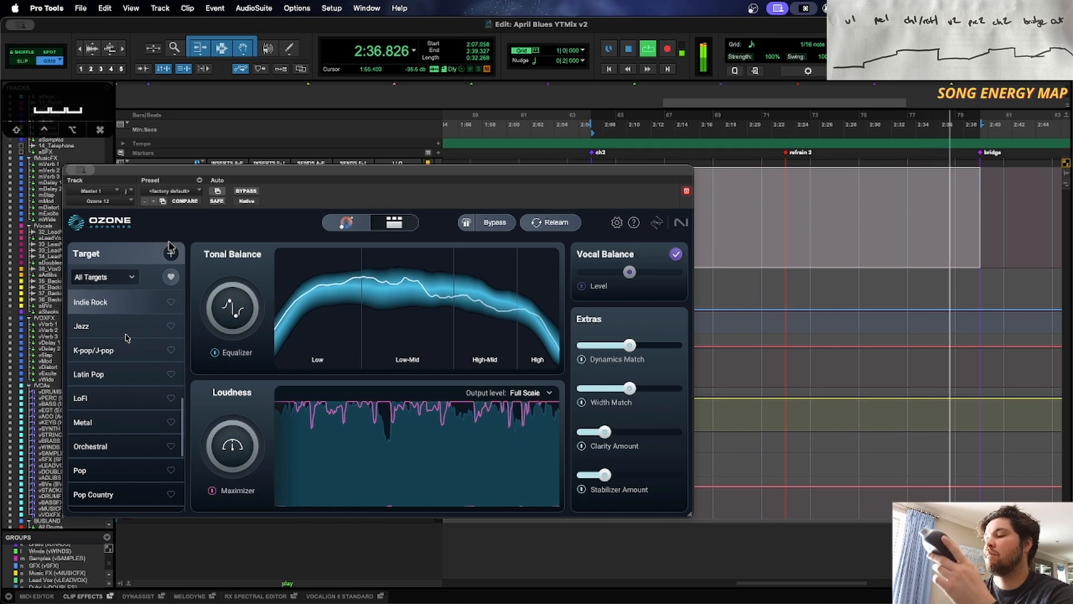
scroll(127, 337, down, 1)
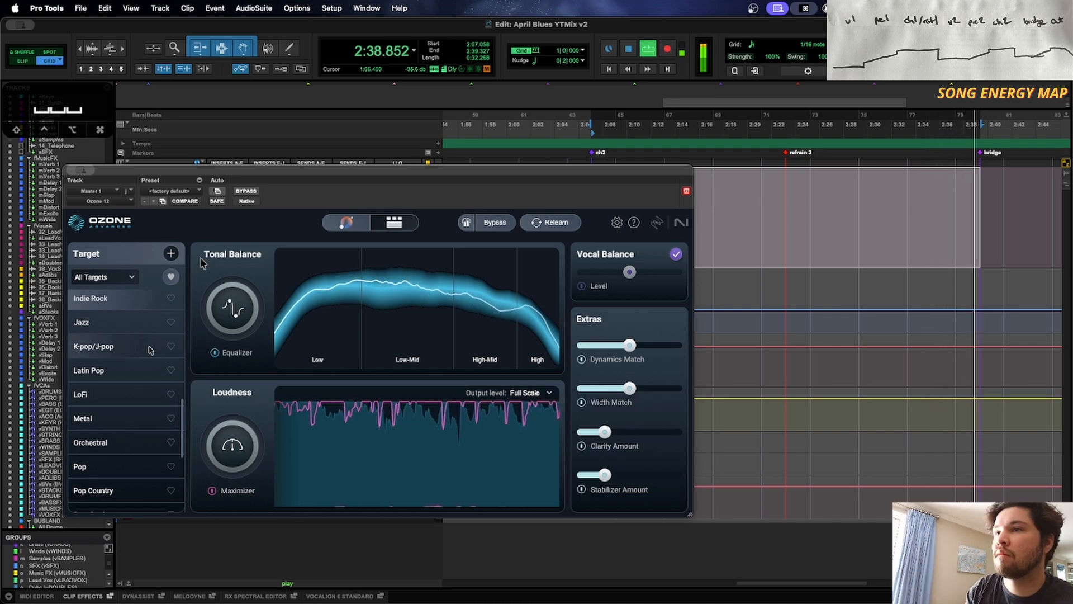
scroll(142, 338, up, 2)
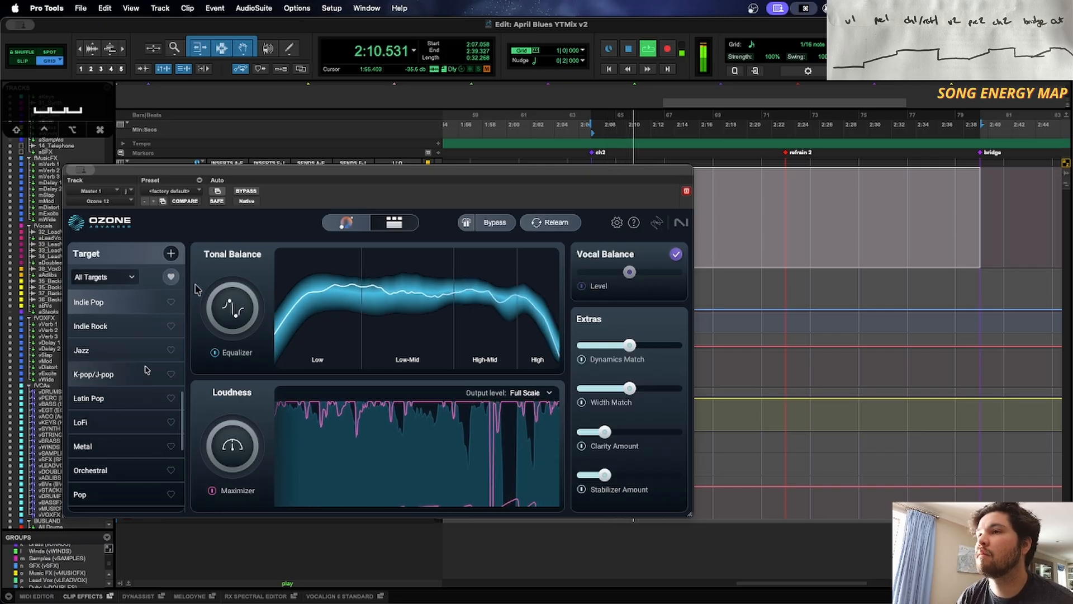
scroll(124, 325, down, 1)
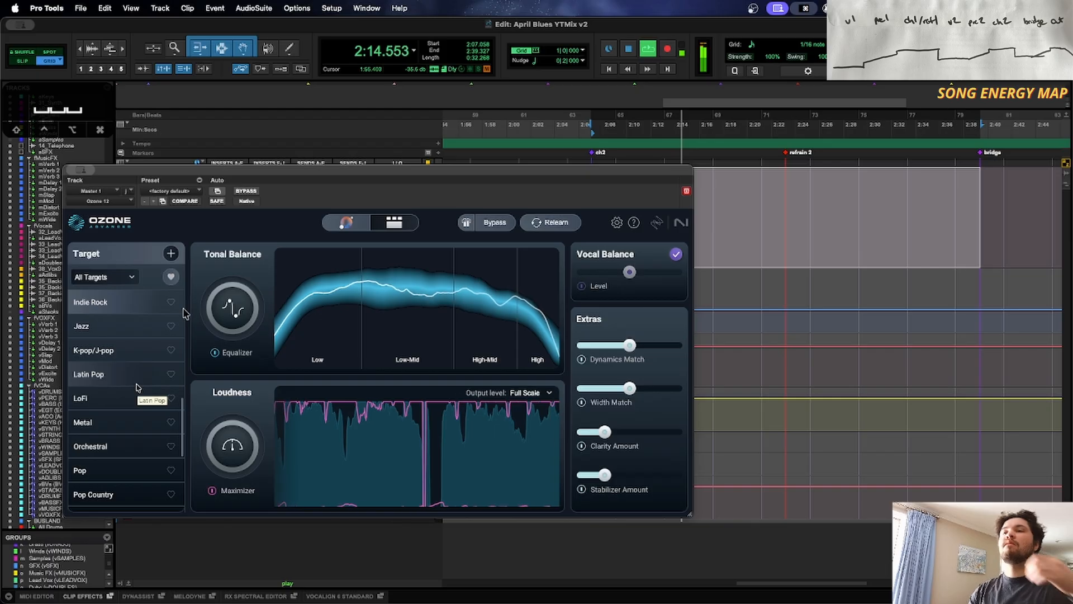
Step: Browse the remaining mastering targets and audition Metal, Pop, Rnb/Soul and Post Rock on the loop
scroll(140, 336, up, 4)
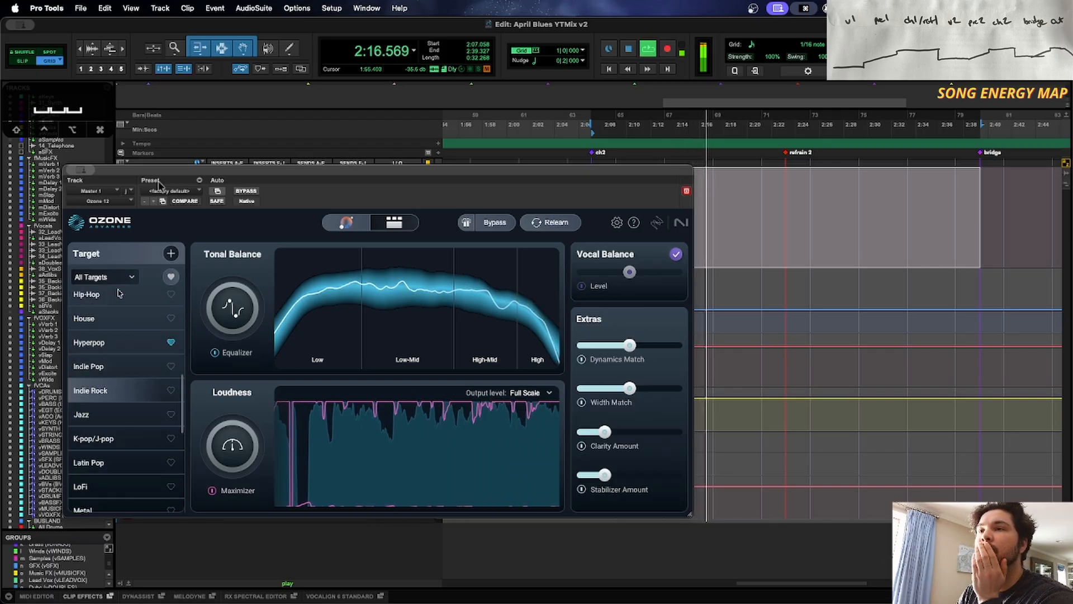
scroll(127, 353, down, 4)
scroll(127, 354, up, 2)
scroll(127, 354, down, 3)
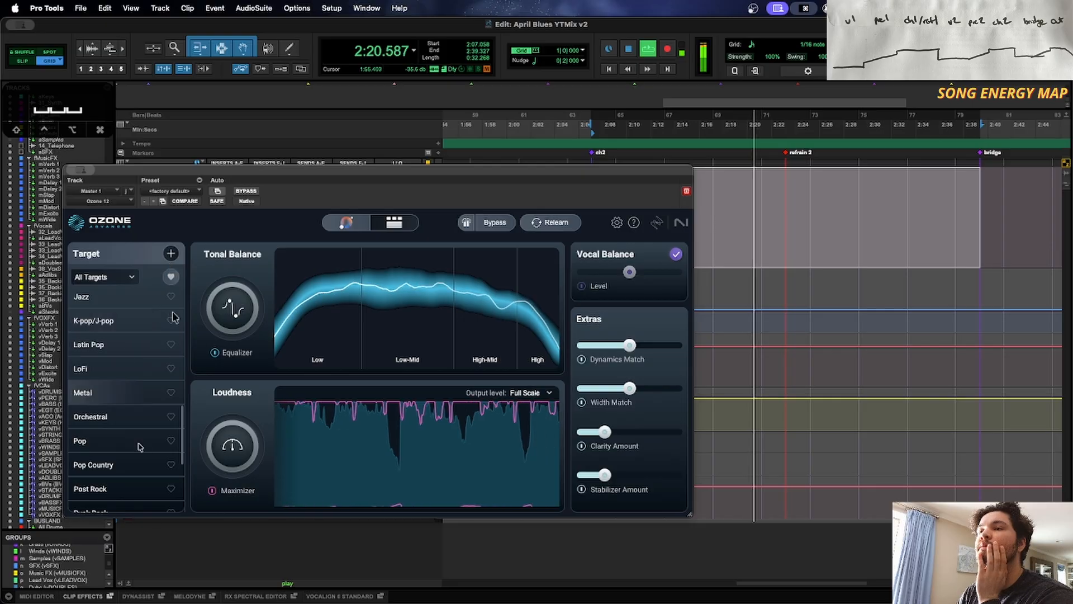
scroll(133, 454, down, 6)
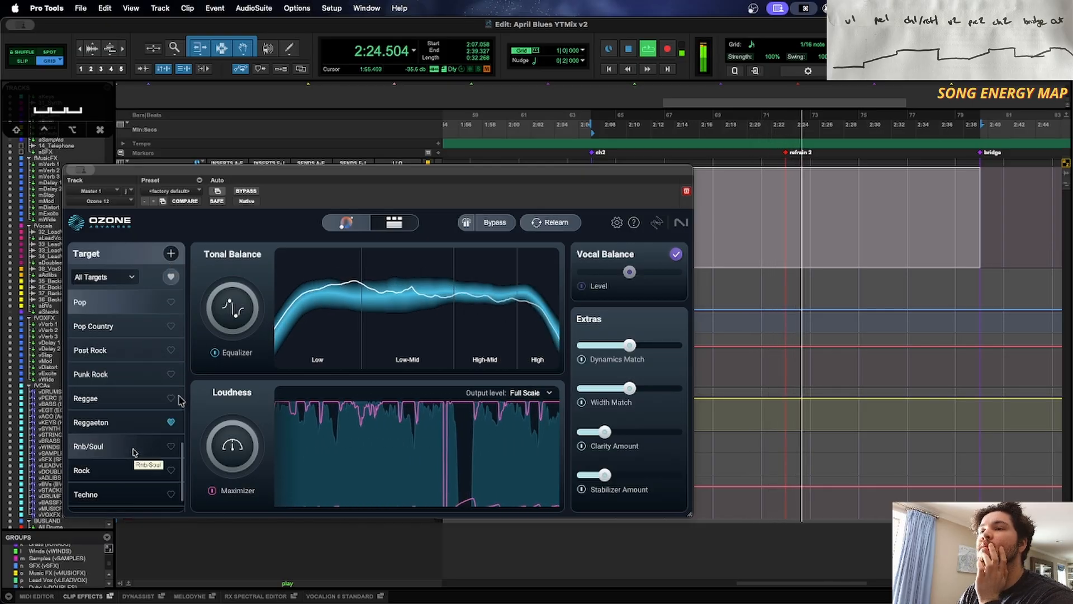
scroll(134, 452, down, 2)
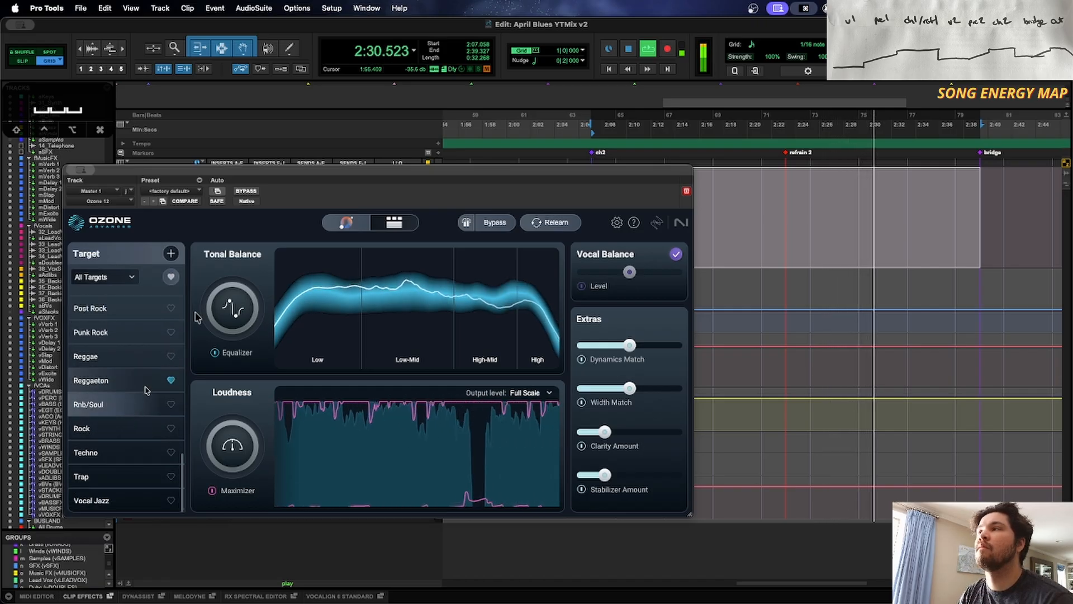
click(137, 307)
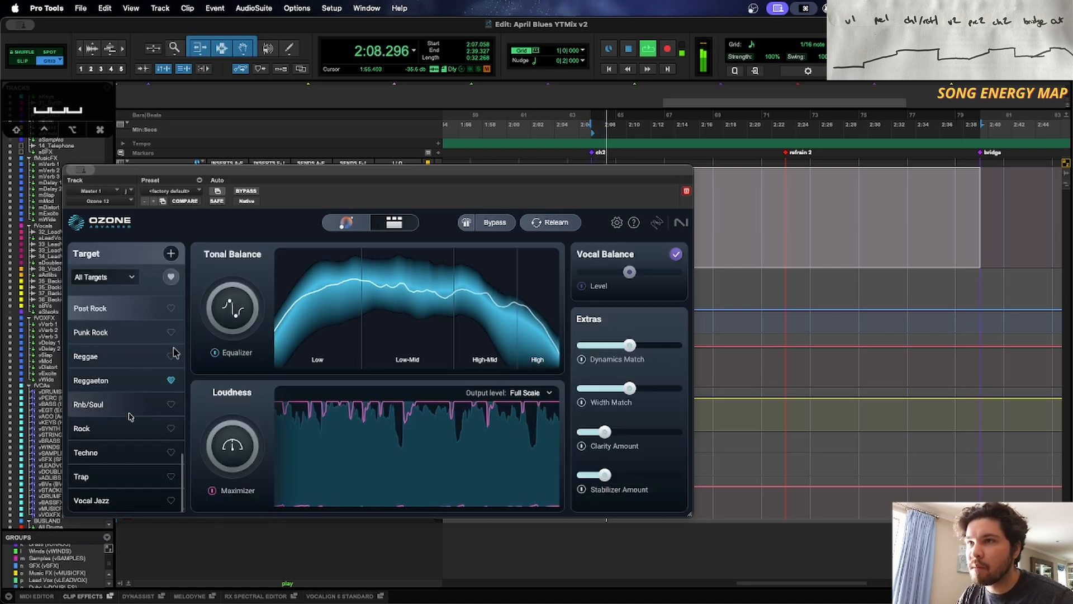
Step: Try the Pop Country target, settle on Pop as the mastering target, and compare the master against bypass
scroll(141, 379, up, 4)
click(116, 388)
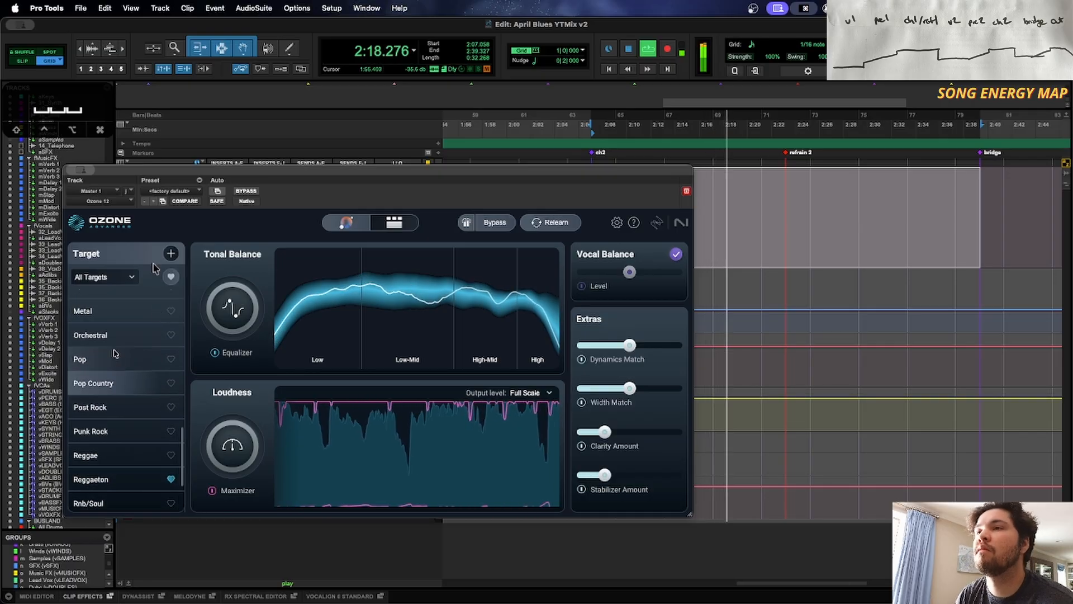
scroll(117, 380, down, 2)
scroll(120, 358, up, 2)
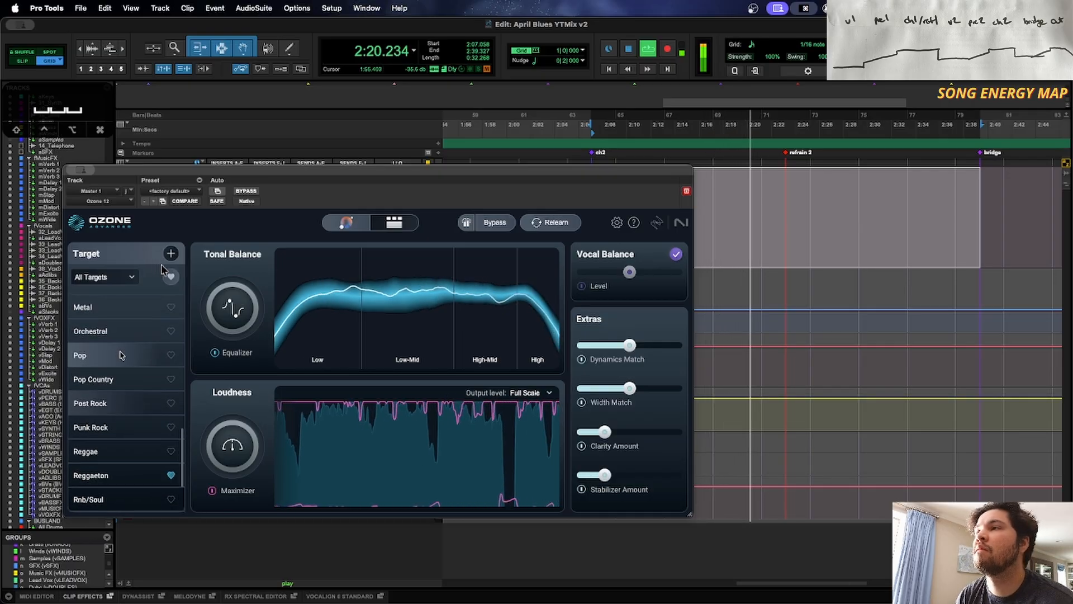
click(486, 223)
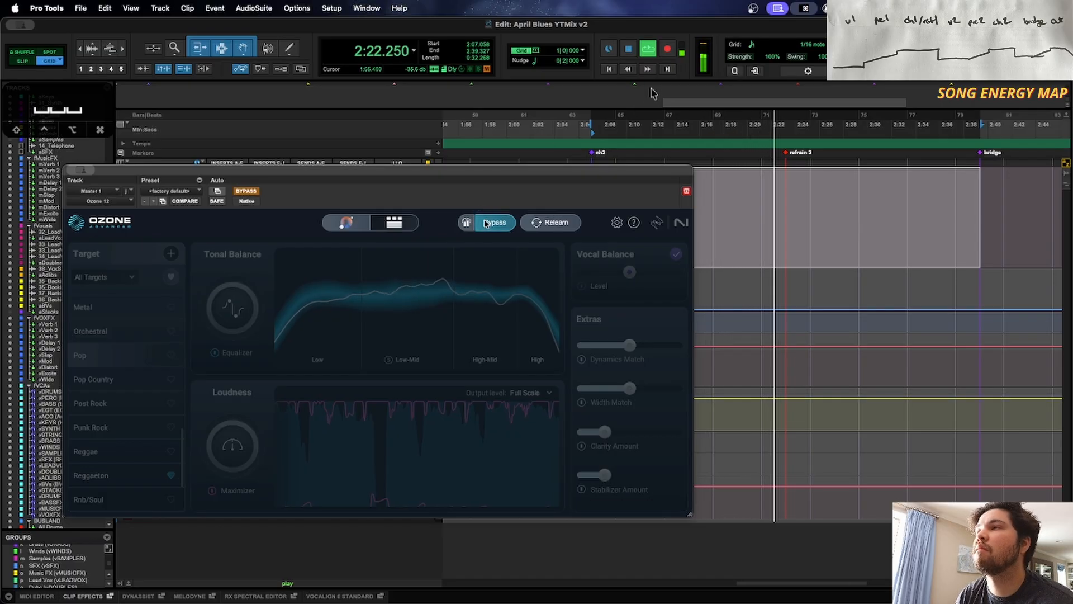
click(486, 223)
Step: Open Ozone's detailed module chain, compare the Dynamic EQ on and off, and remove it from the chain
click(377, 224)
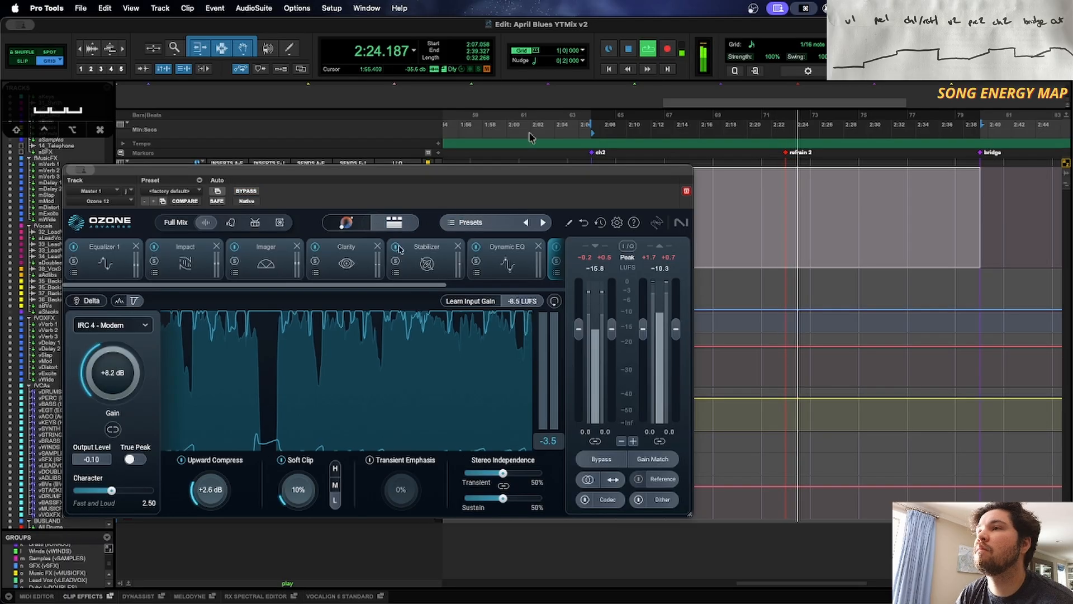
click(398, 262)
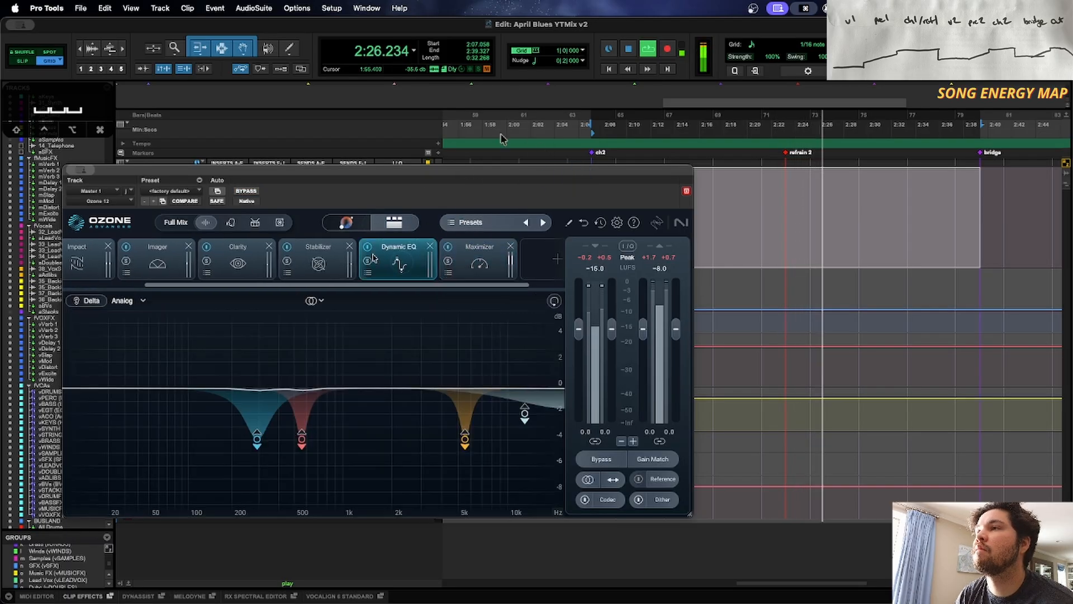
click(367, 246)
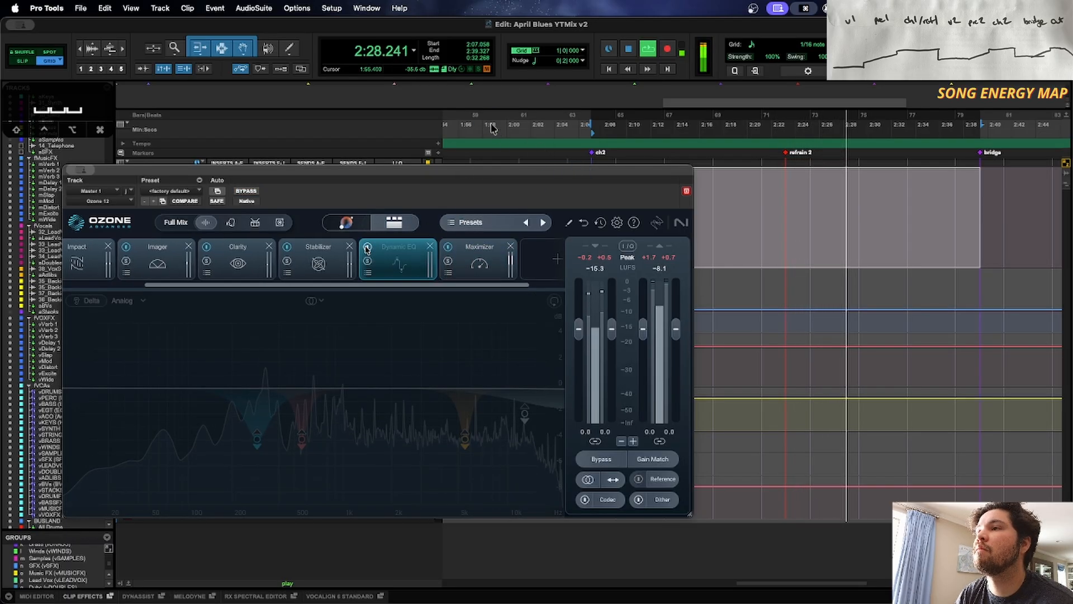
click(367, 246)
click(367, 247)
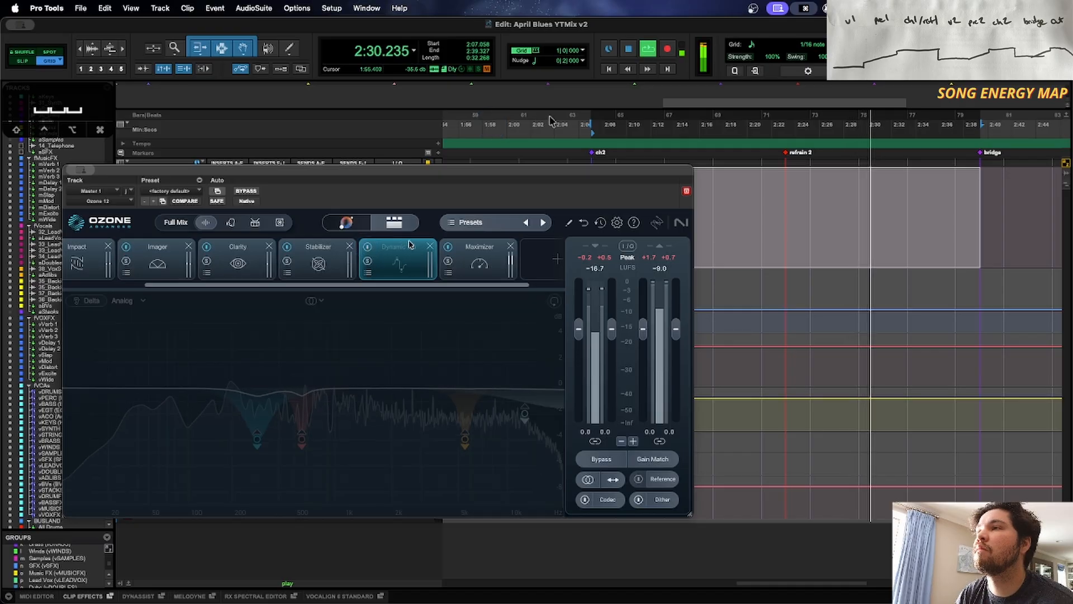
click(430, 247)
scroll(407, 285, left, 3)
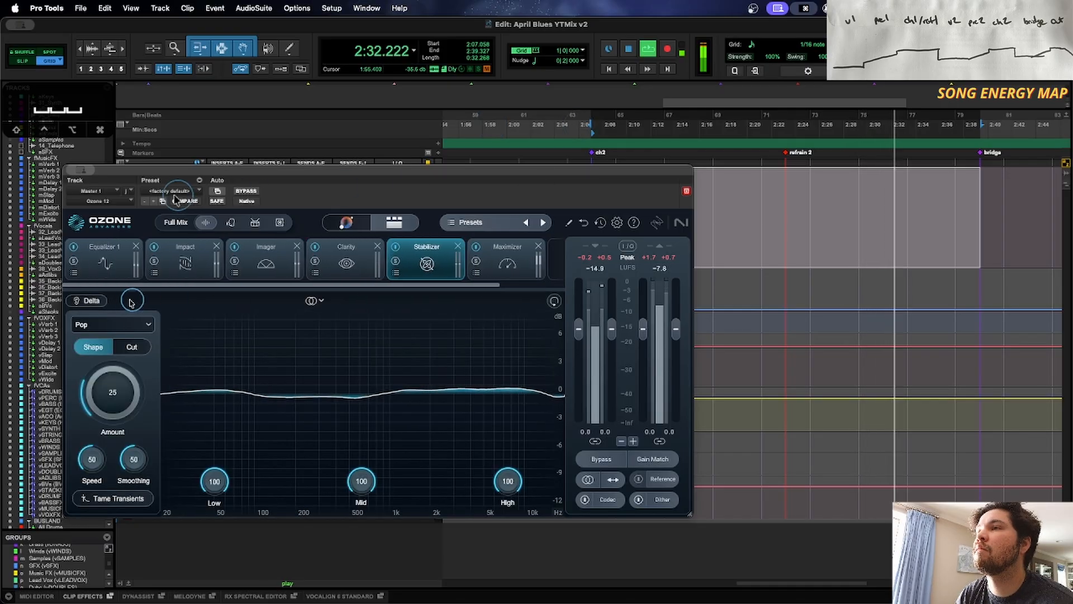
Step: Bypass Impact, Imager, Clarity and Stabilizer, reduce the Equalizer 1 amount, and compare the equalizer on and off
scroll(56, 280, down, 5)
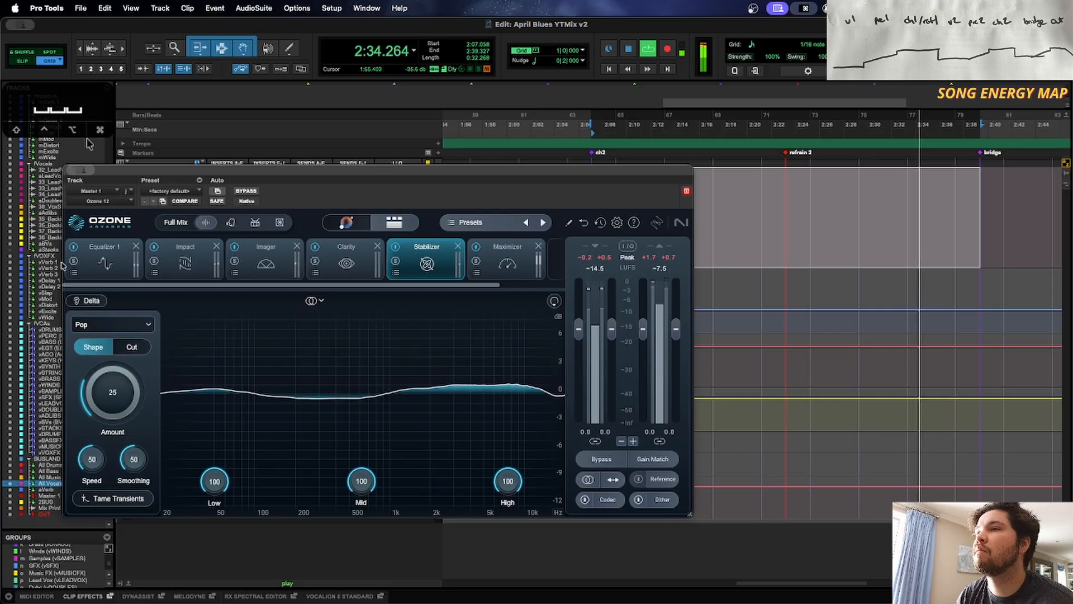
click(104, 260)
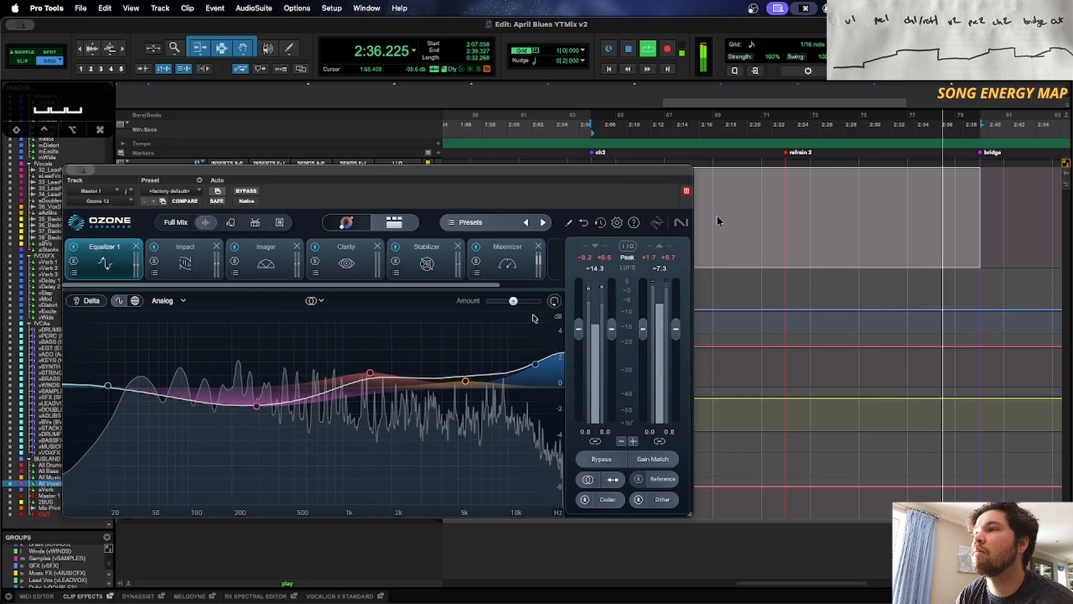
mouse_move(513, 300)
mouse_down()
mouse_move(485, 300)
mouse_move(512, 300)
mouse_up()
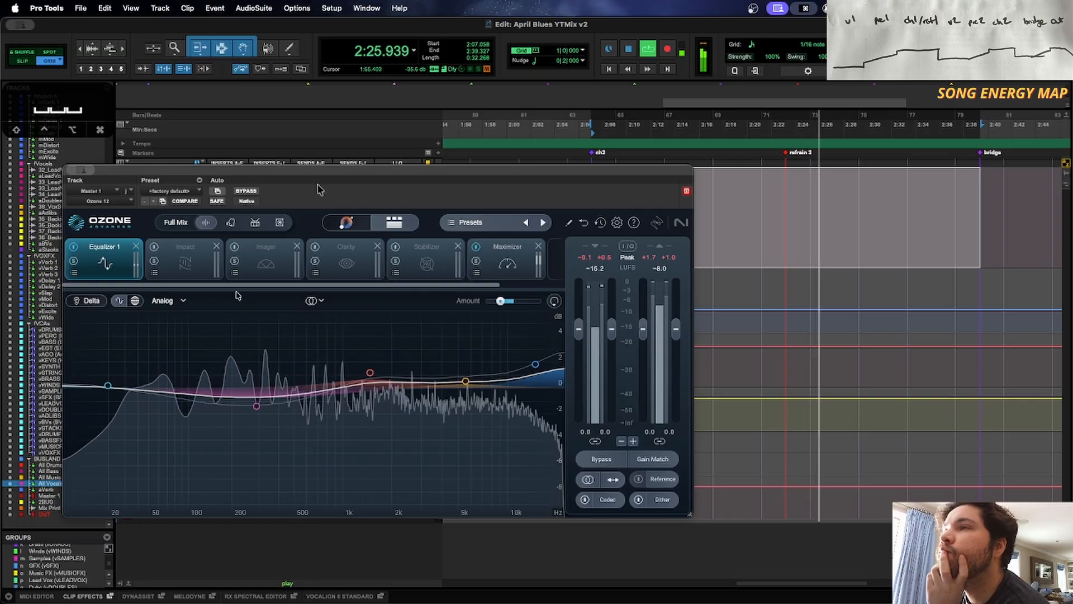
click(74, 247)
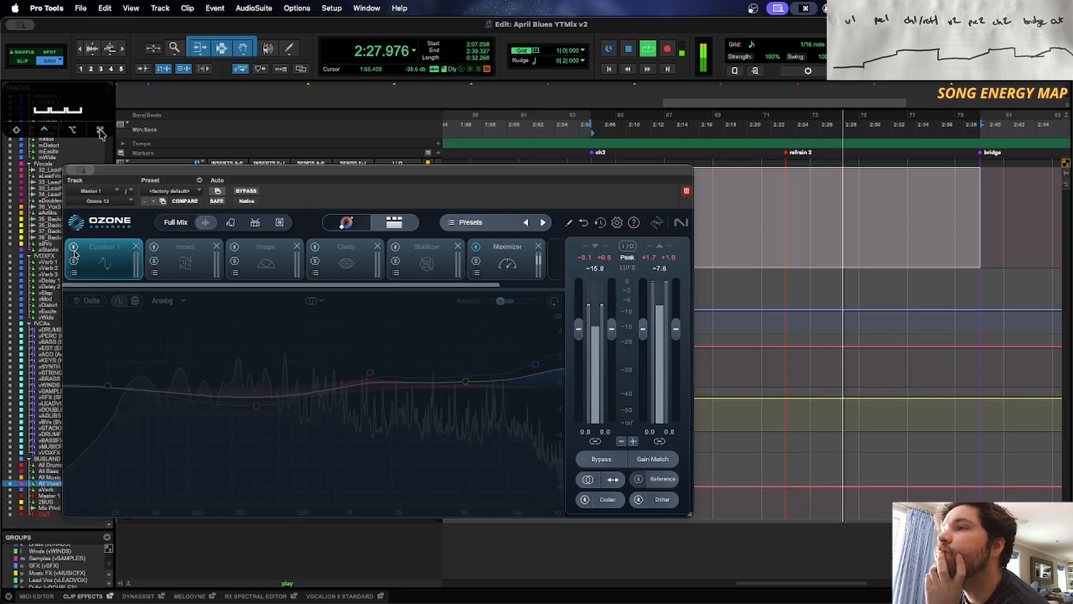
click(74, 250)
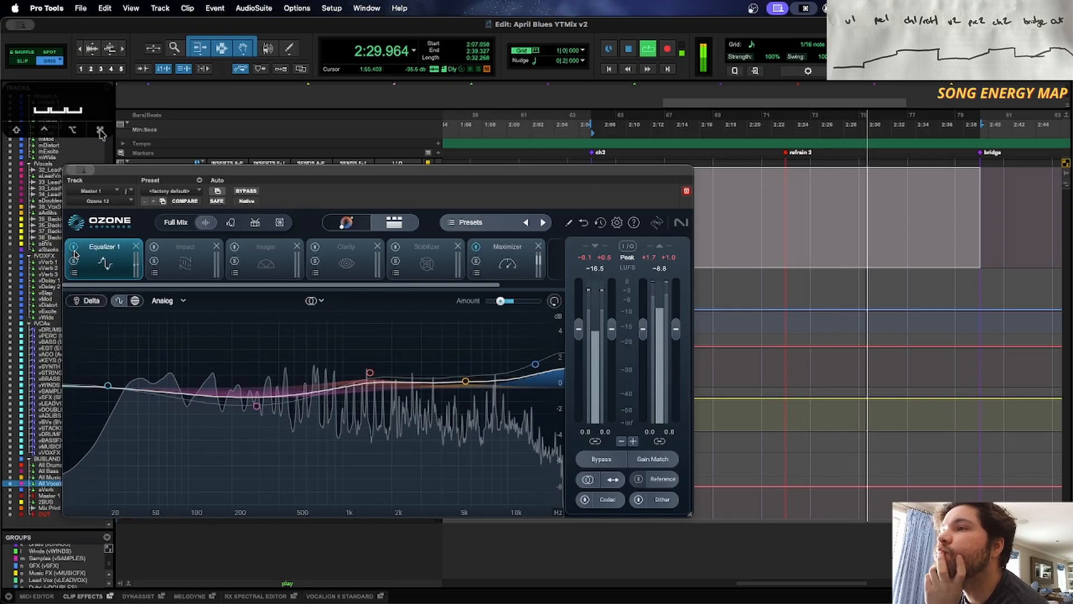
click(75, 248)
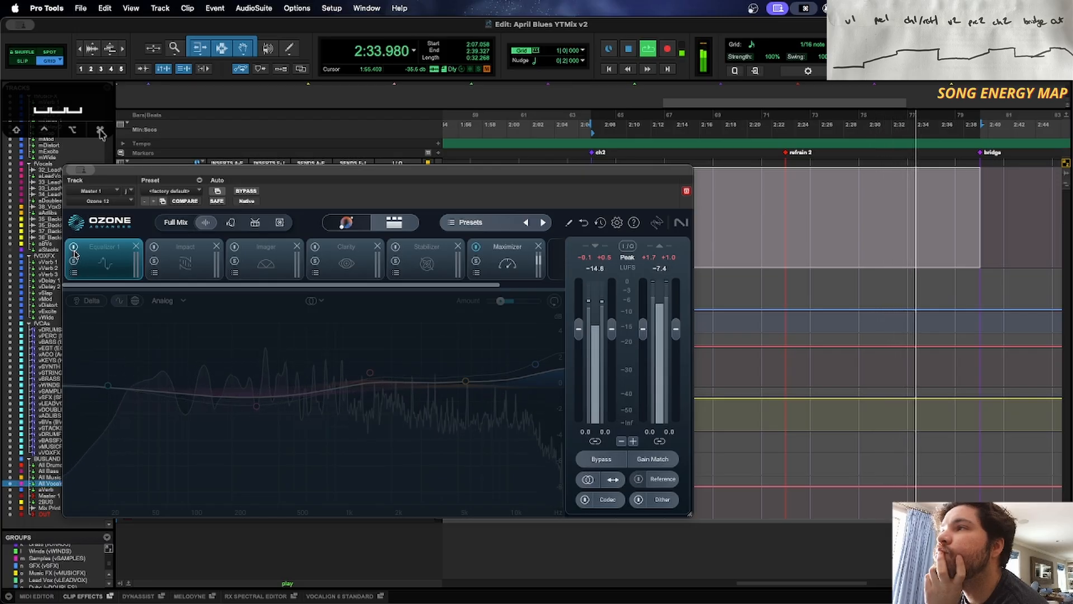
click(74, 249)
Step: Re-enable Impact, sync its envelope to the tempo at dotted 1/16, and compare the module on and off
click(158, 253)
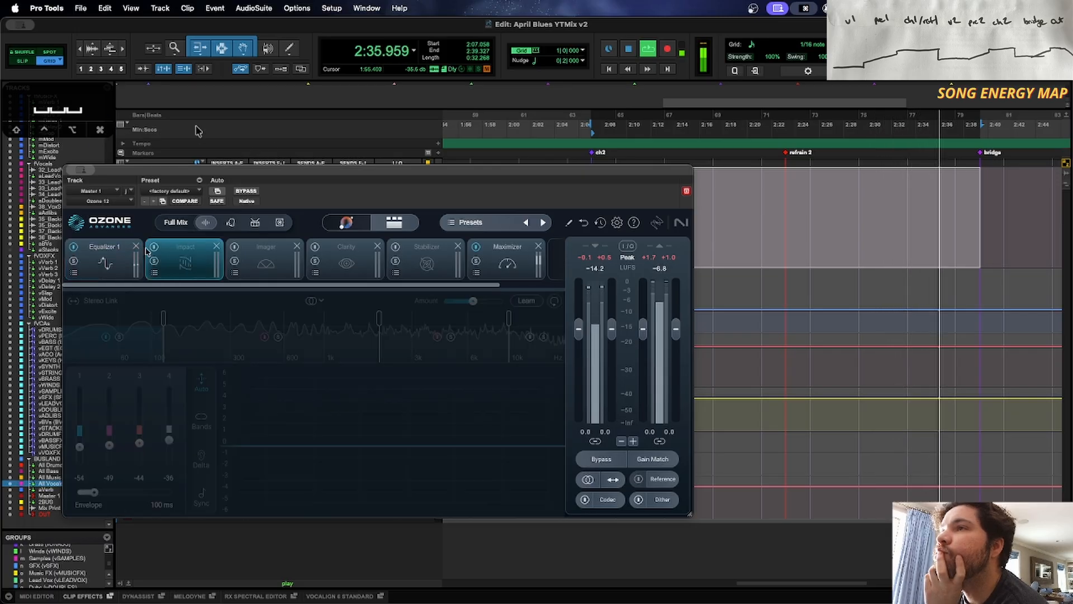
click(155, 248)
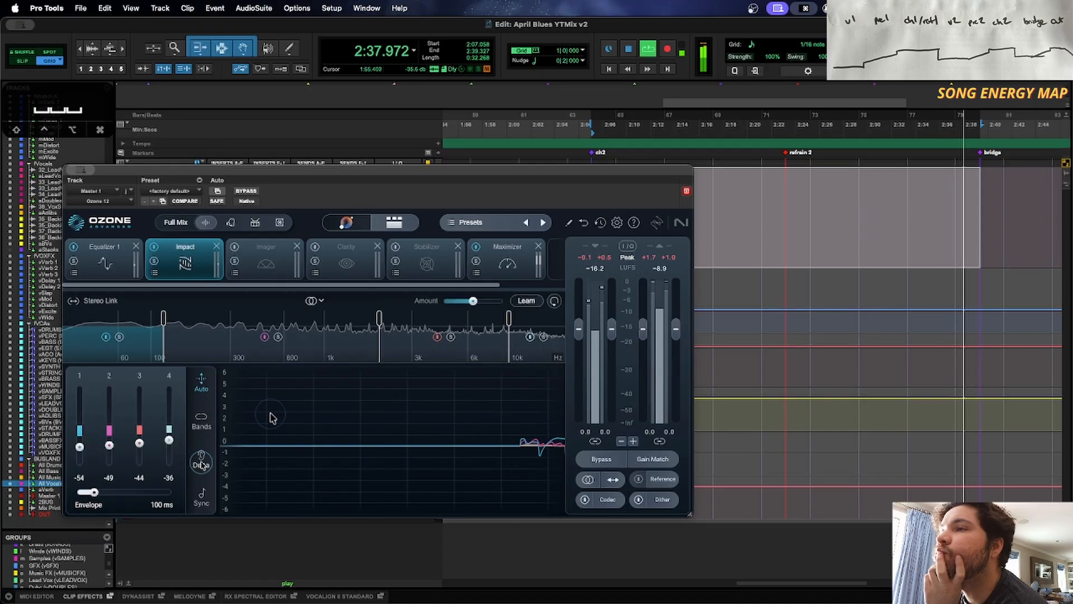
click(201, 498)
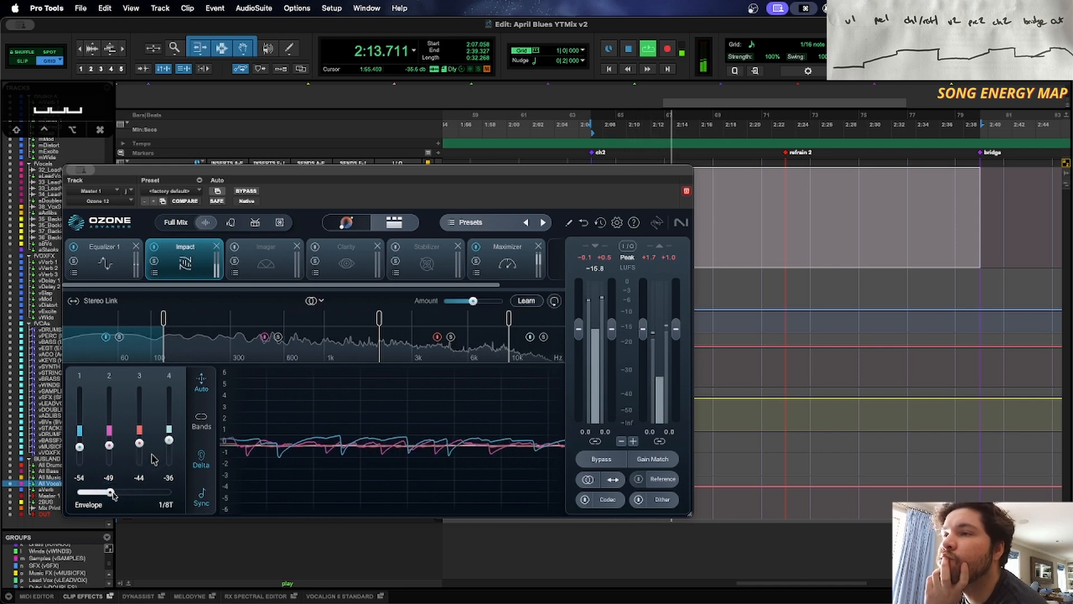
drag(119, 496, 123, 496)
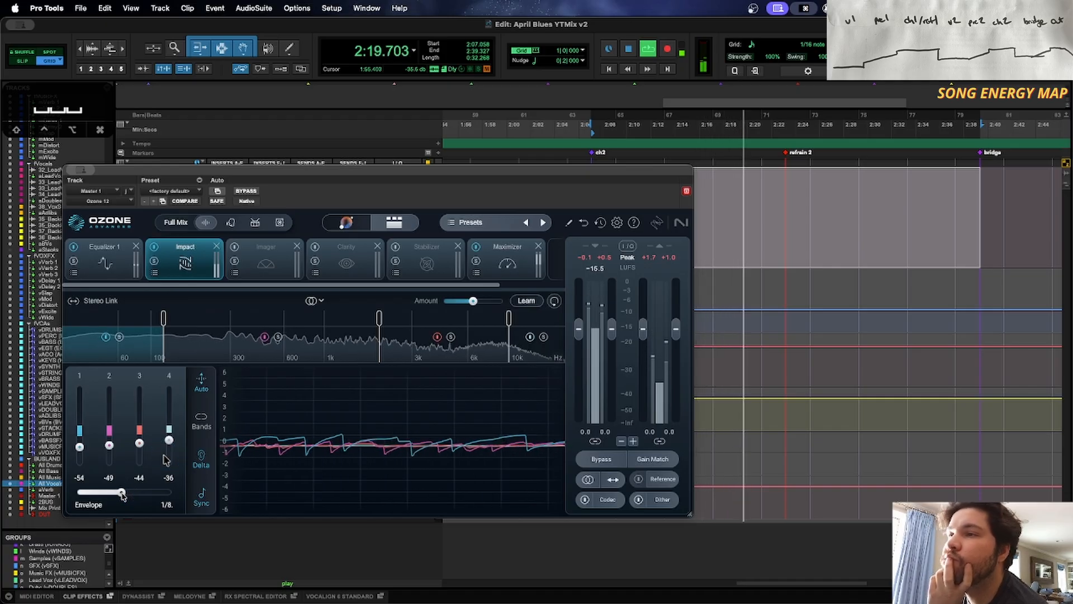
drag(122, 496, 106, 494)
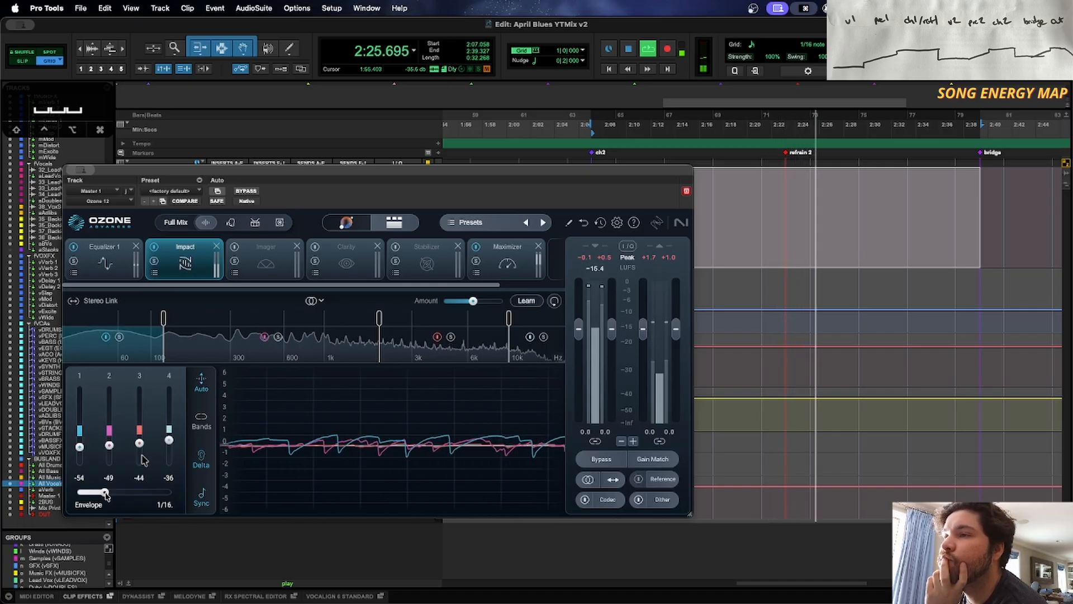
mouse_move(105, 494)
mouse_down()
mouse_move(122, 495)
mouse_move(106, 495)
mouse_up()
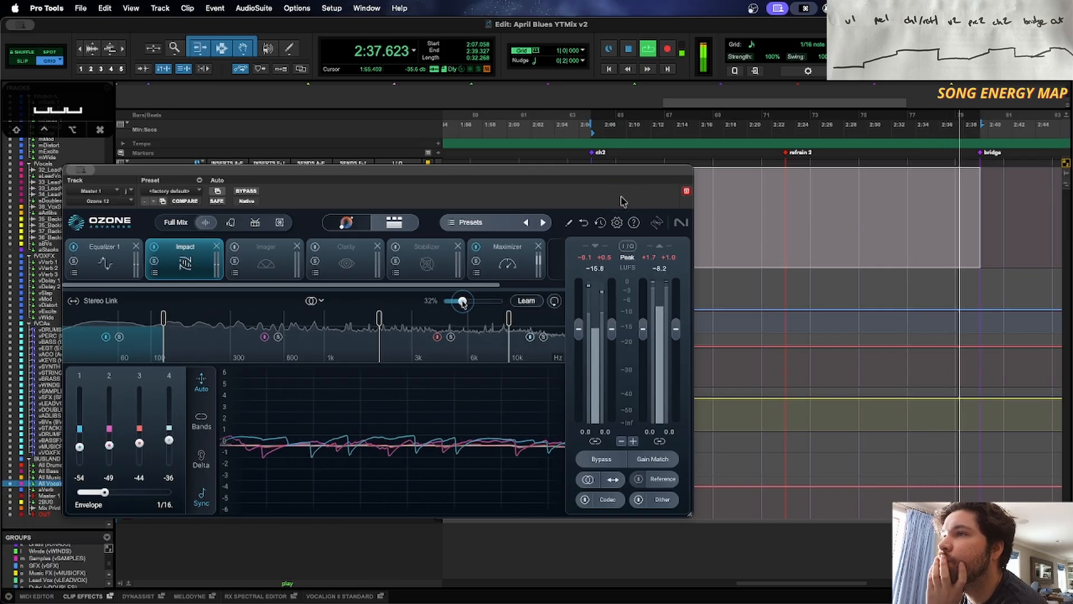
click(154, 247)
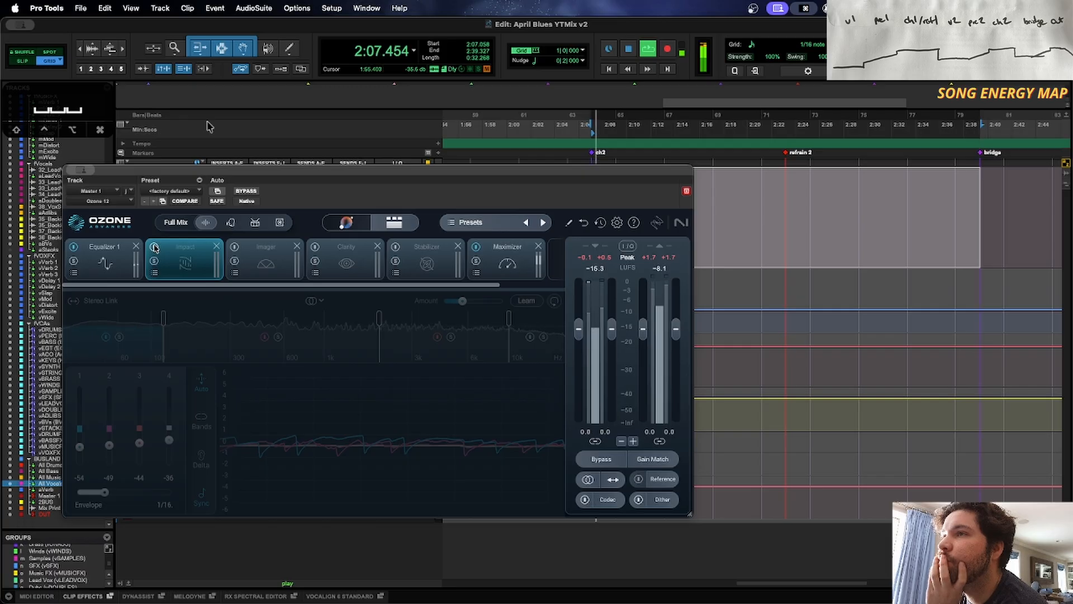
click(154, 247)
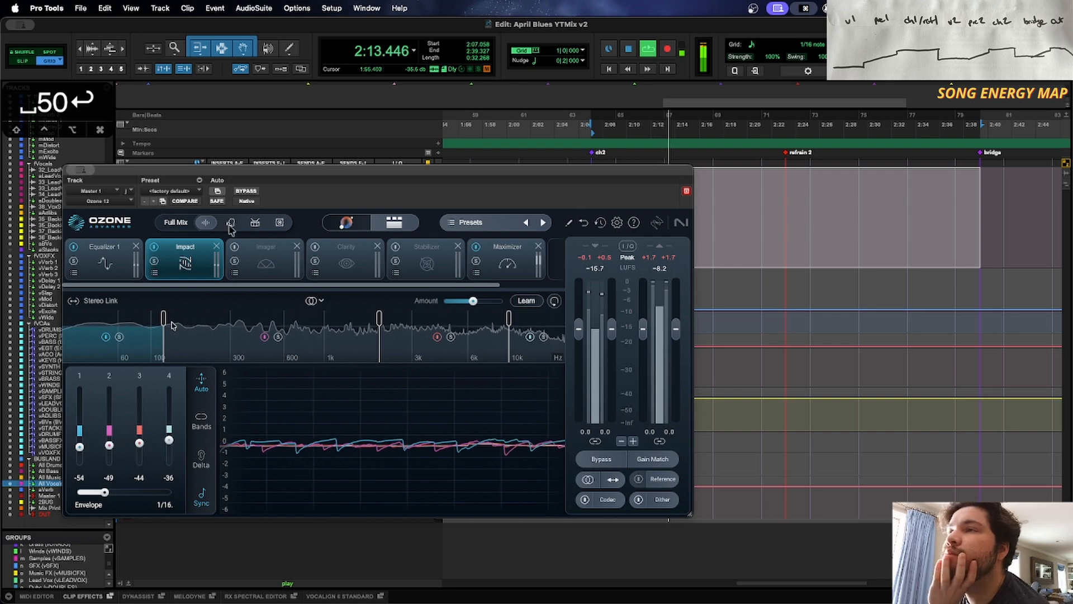
Step: Re-enable the Imager and Clarity modules and reduce the Clarity amount to 10
click(262, 269)
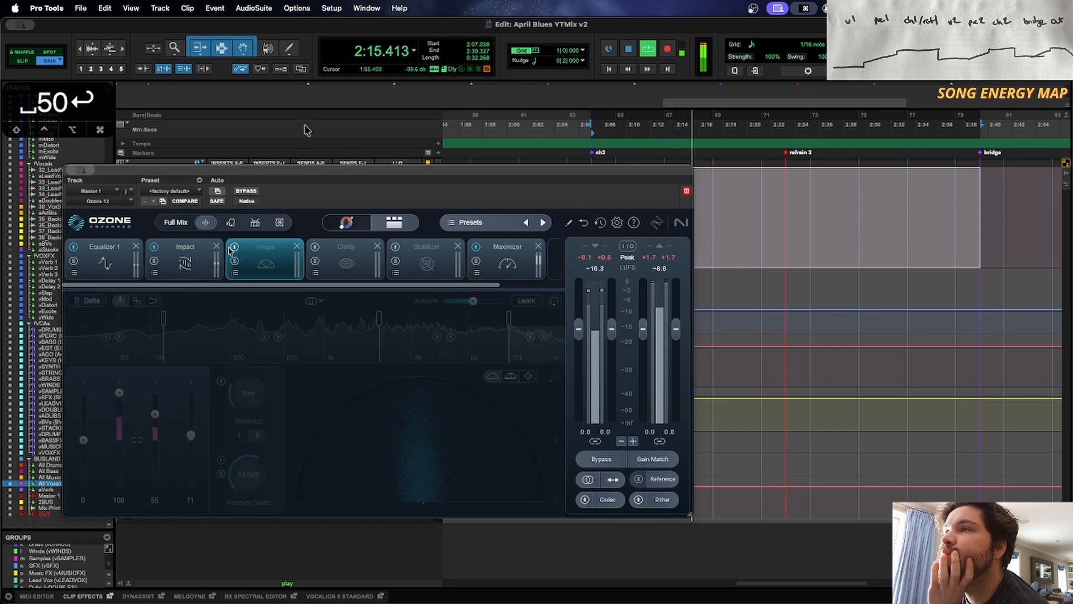
click(234, 248)
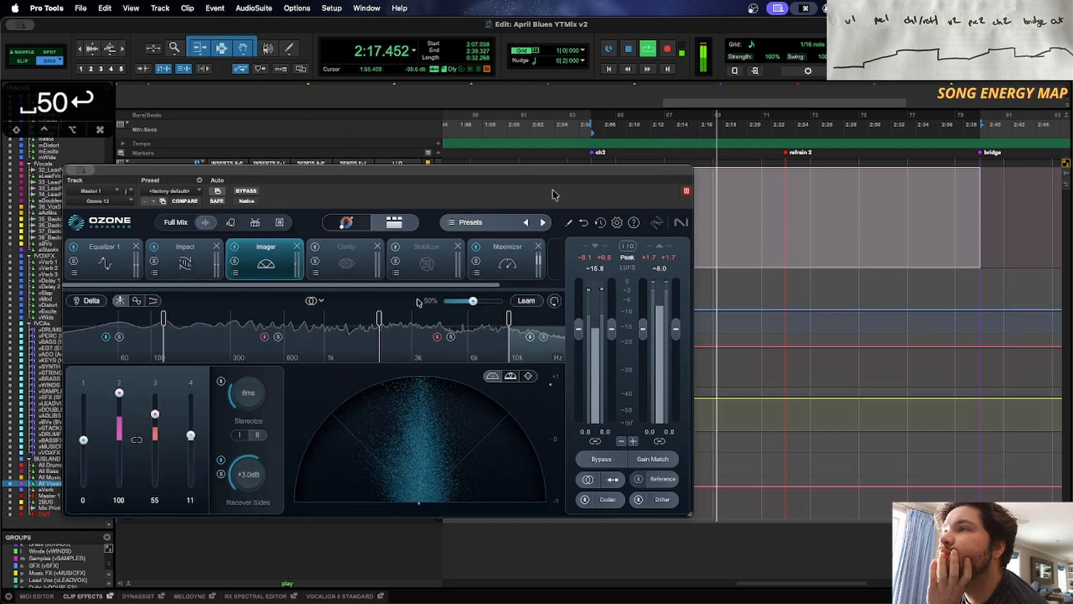
click(362, 266)
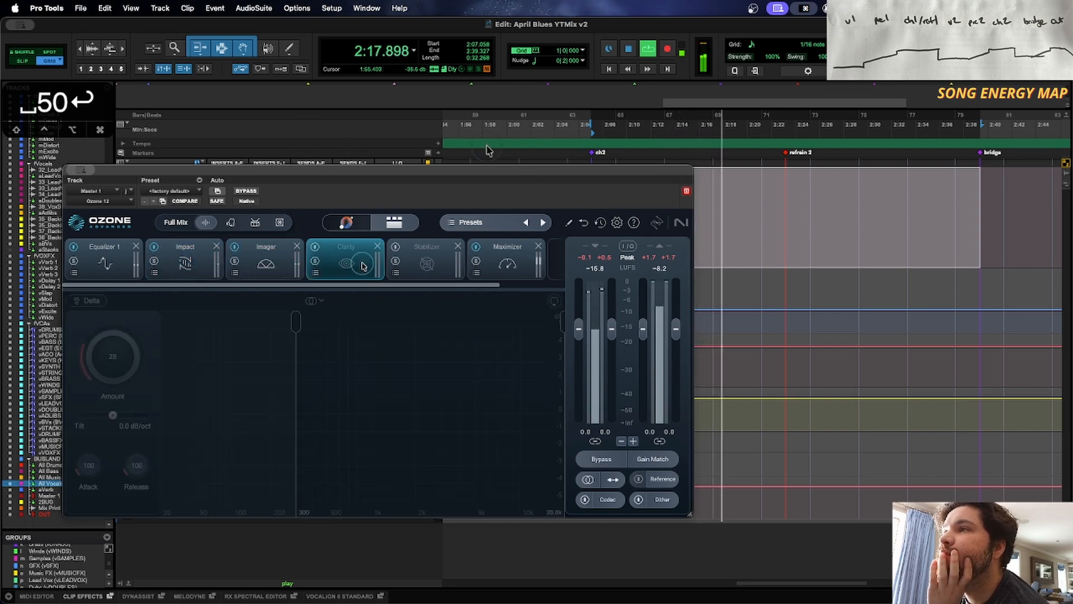
click(315, 248)
drag(112, 357, 116, 379)
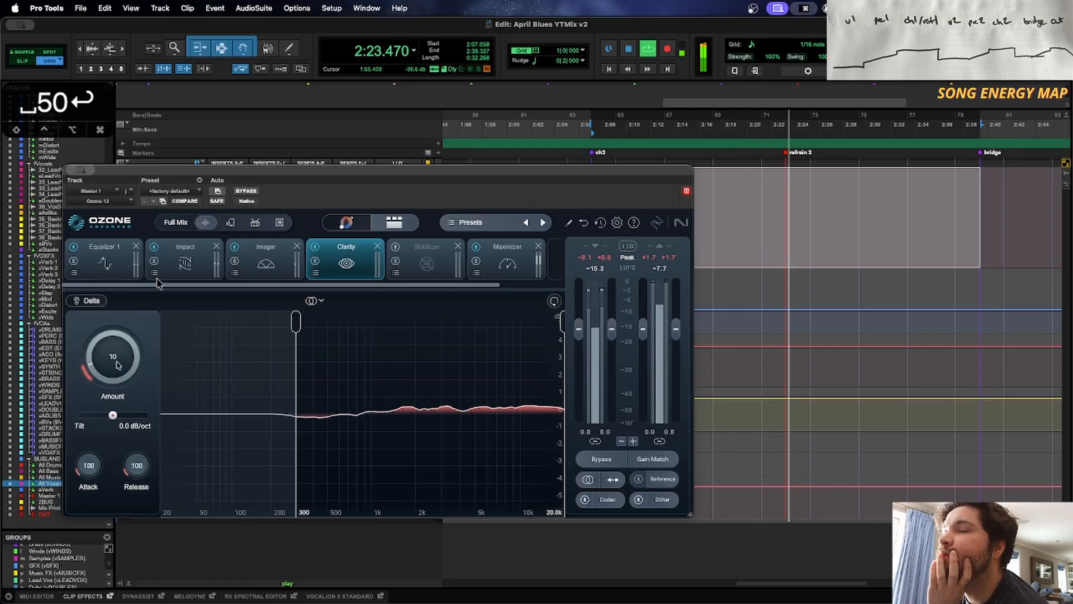
Step: Audition Clarity's delta signal on the loop and raise the Clarity amount slightly
click(91, 301)
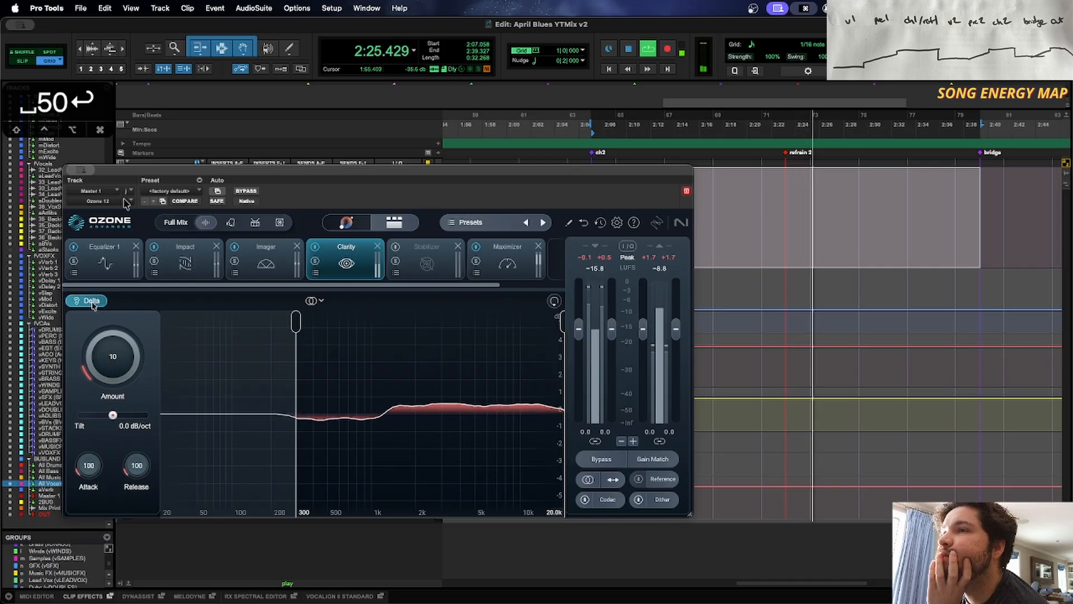
click(92, 302)
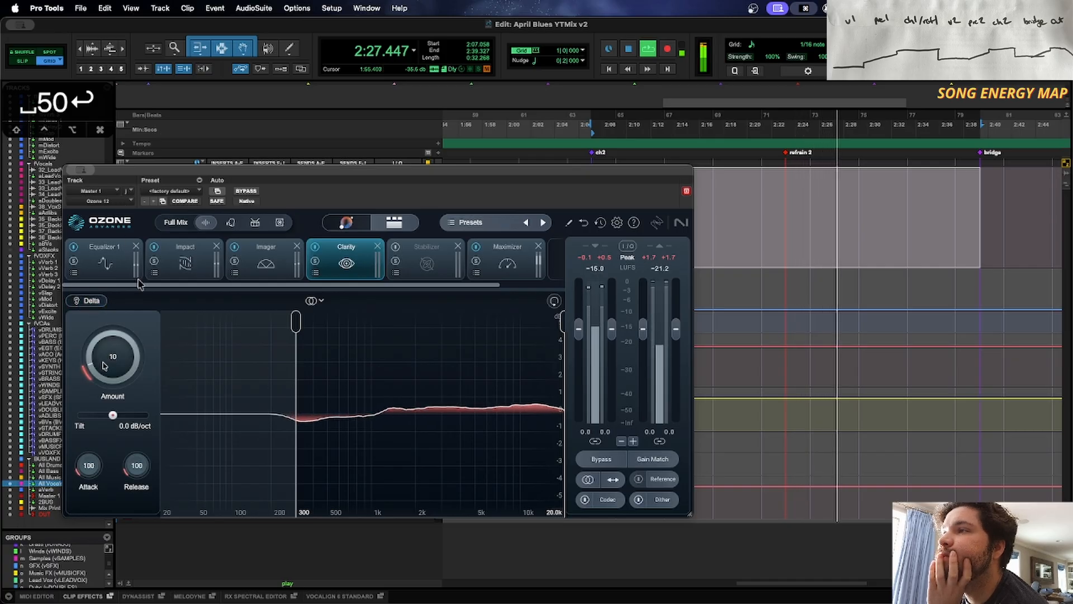
mouse_move(108, 365)
mouse_down()
mouse_move(122, 365)
mouse_move(127, 340)
mouse_move(127, 358)
mouse_up()
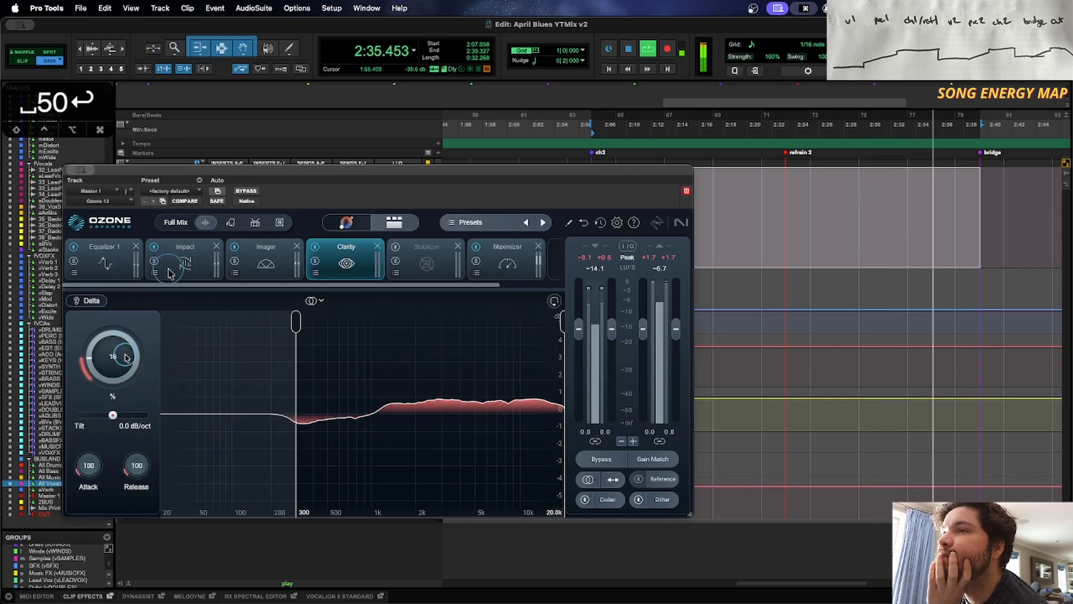
Step: Re-enable the Stabilizer, audition its amount at 100 and 0, and settle on 10
click(425, 263)
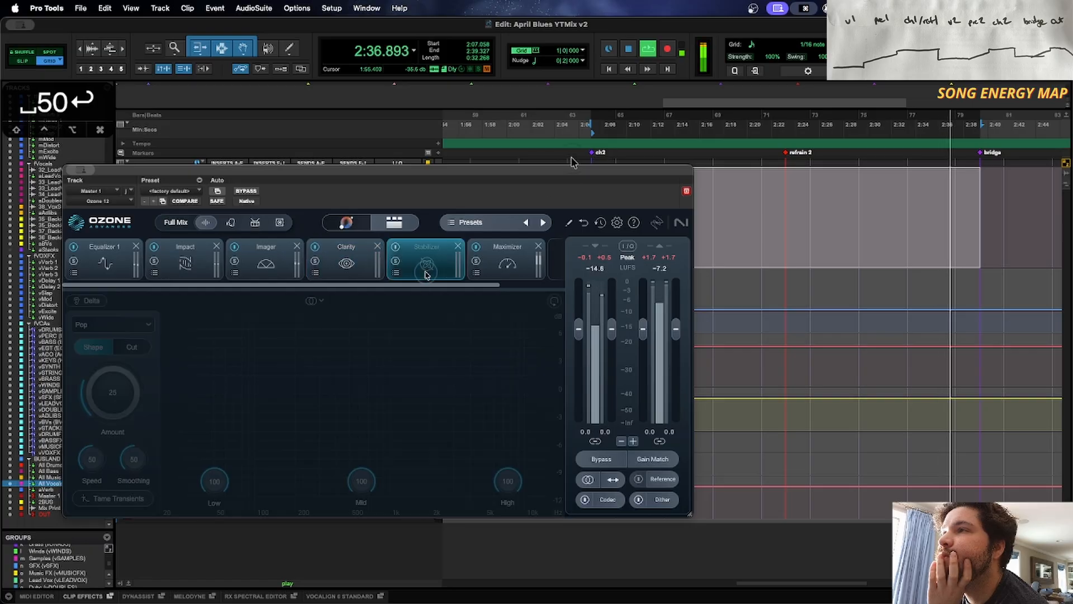
click(397, 248)
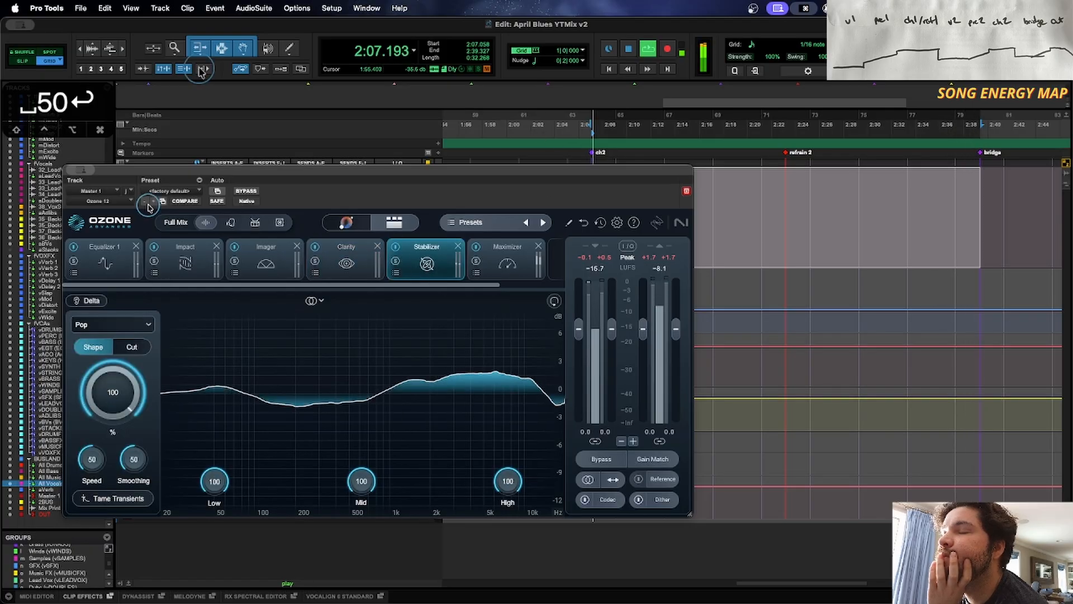
drag(129, 372, 187, 352)
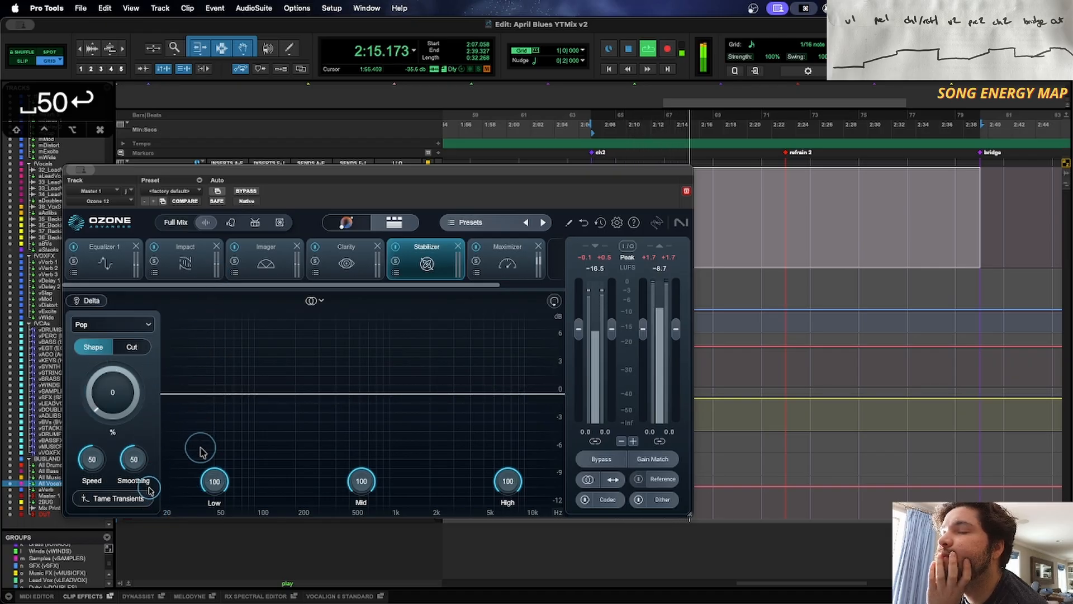
drag(150, 491, 163, 420)
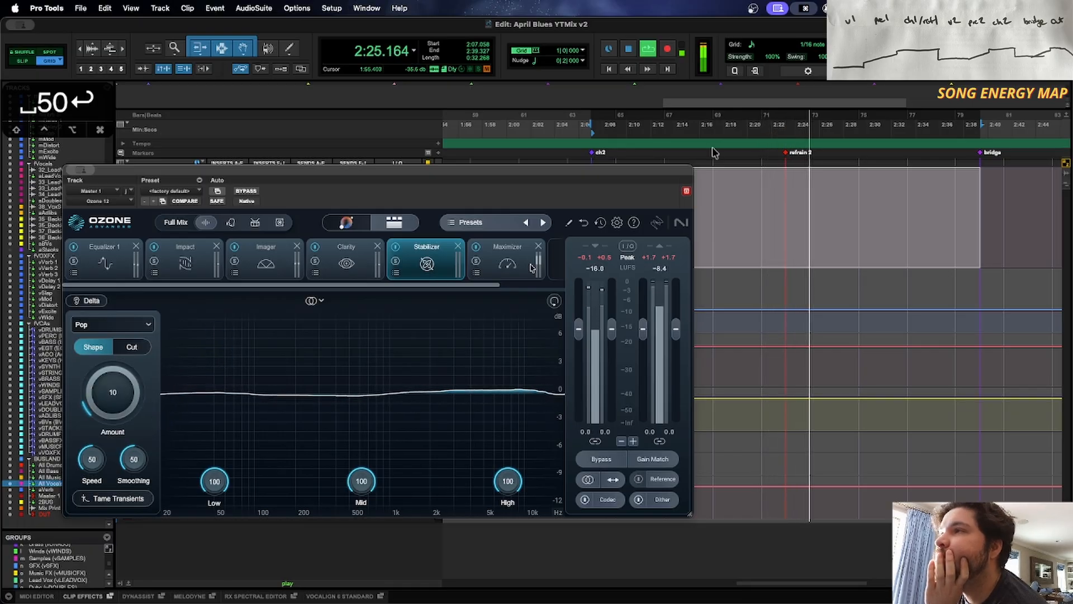
Step: Audition the Maximizer's IRC 4 Classic, IRC 4 Modern and IRC 2 limiting modes and settle on IRC 2
click(508, 267)
click(111, 325)
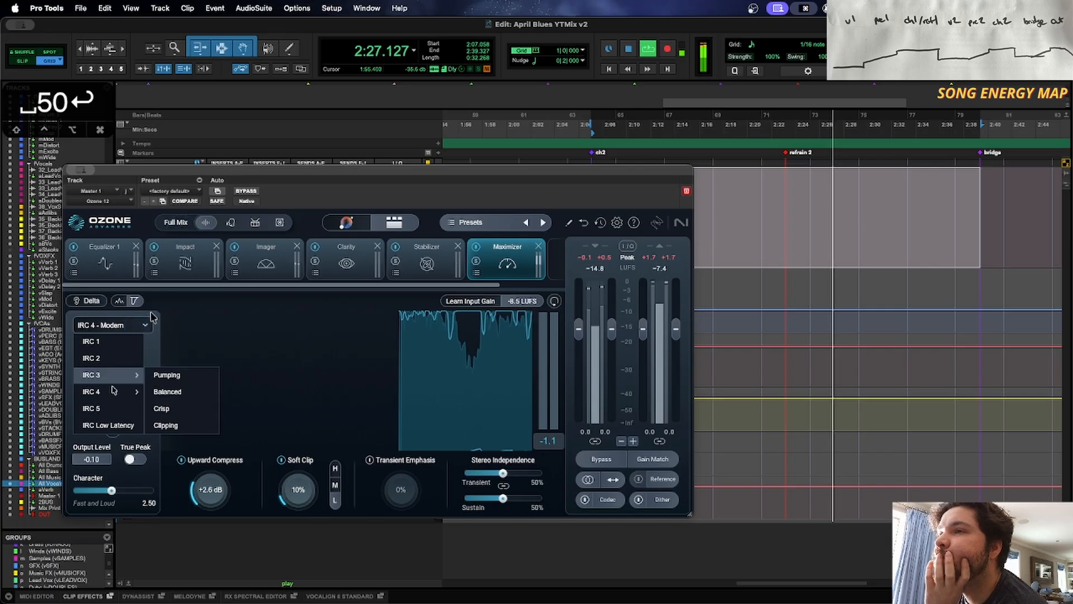
click(164, 391)
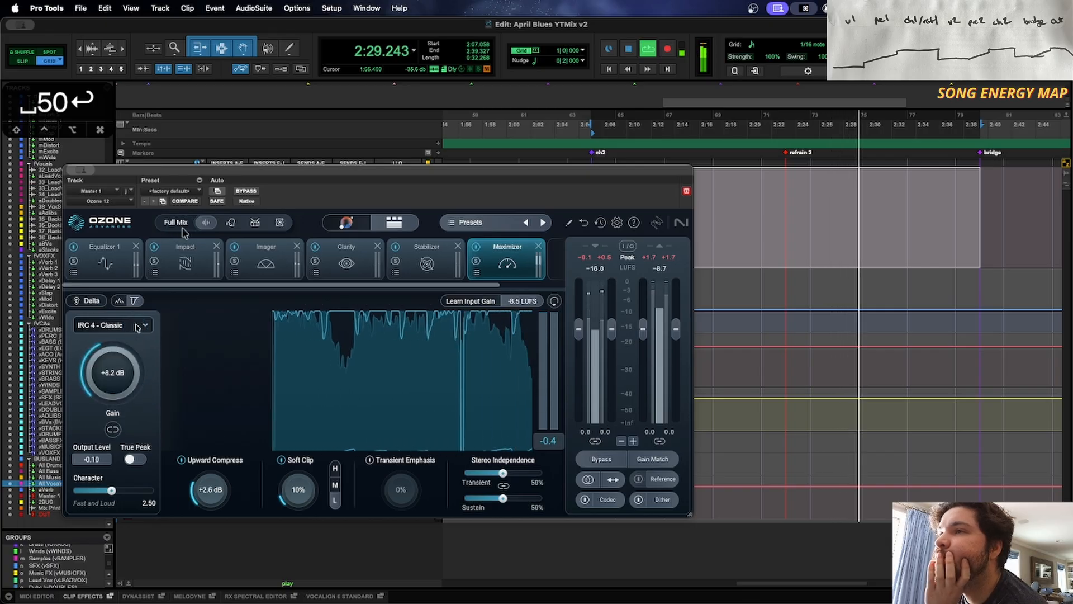
click(112, 325)
click(120, 358)
click(112, 325)
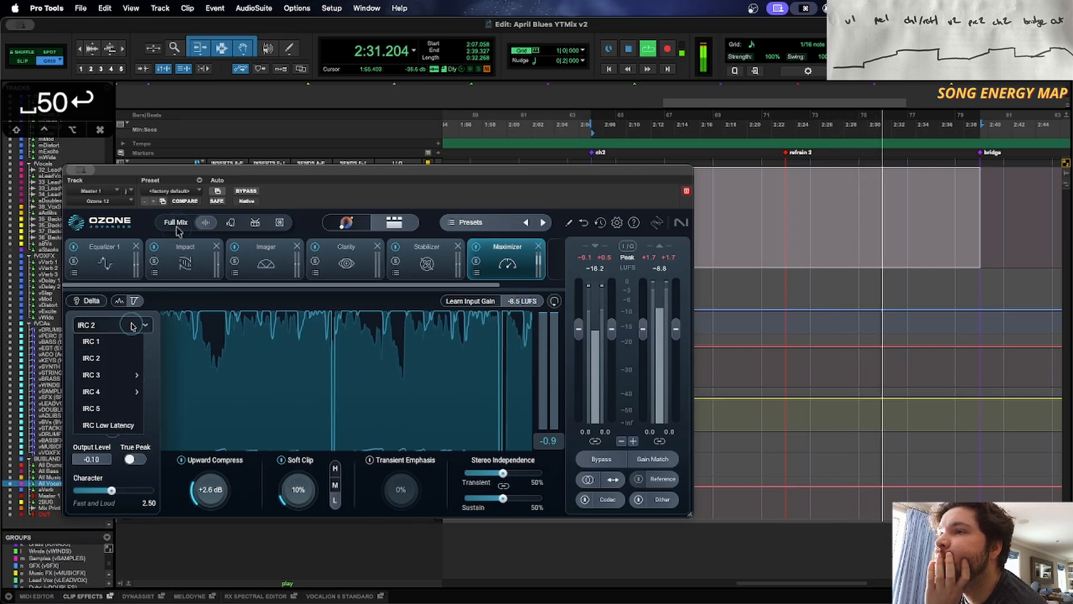
mouse_move(128, 392)
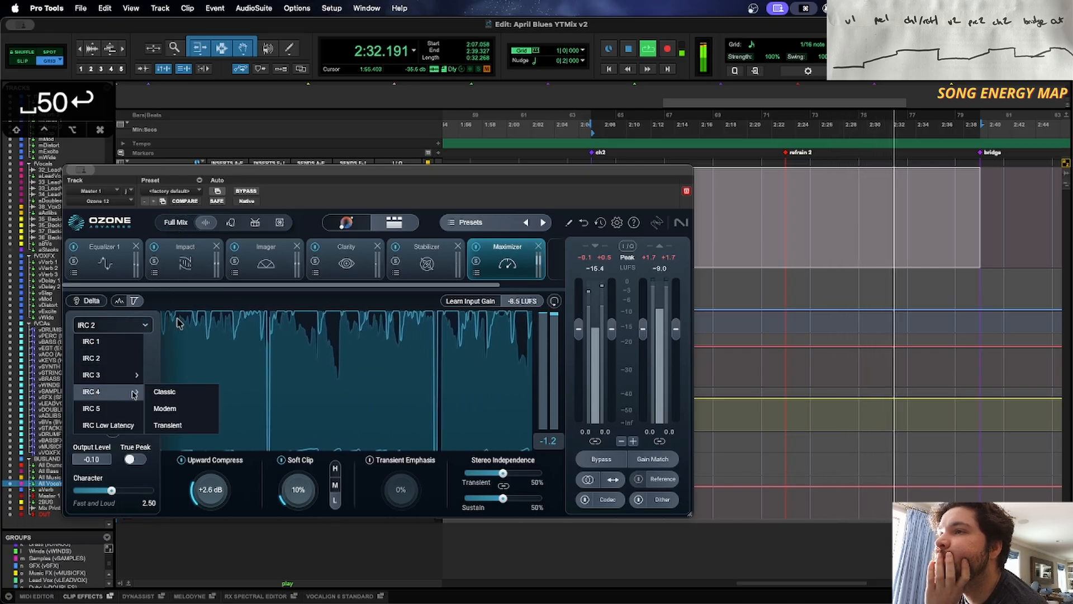
click(192, 408)
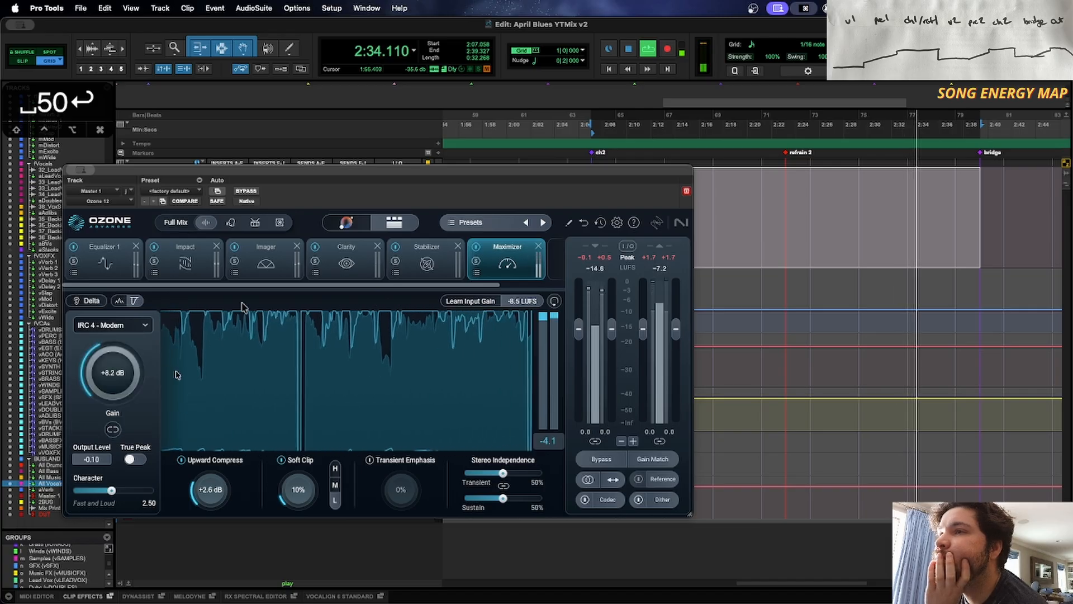
click(146, 326)
click(120, 355)
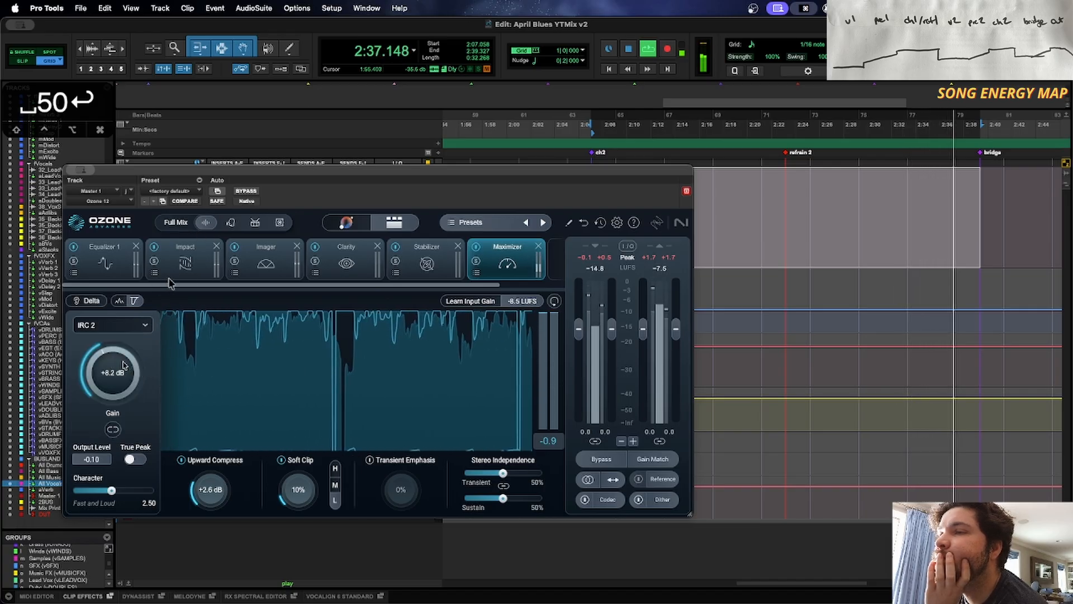
Step: Add a Vintage Limiter at the end of the module chain and set its ceiling to -0.2 dB
drag(481, 285, 547, 289)
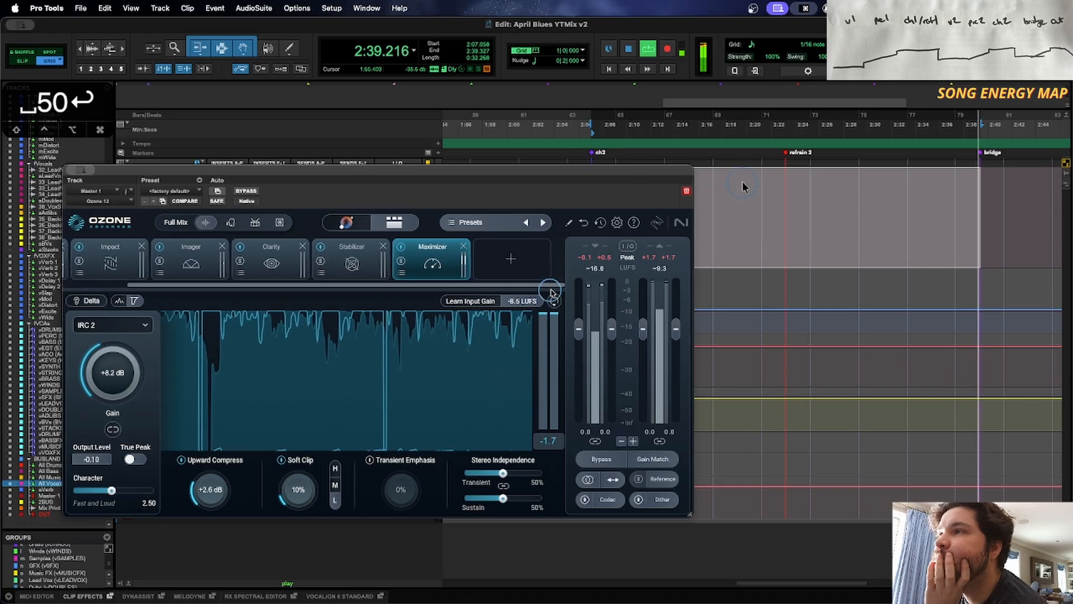
click(508, 273)
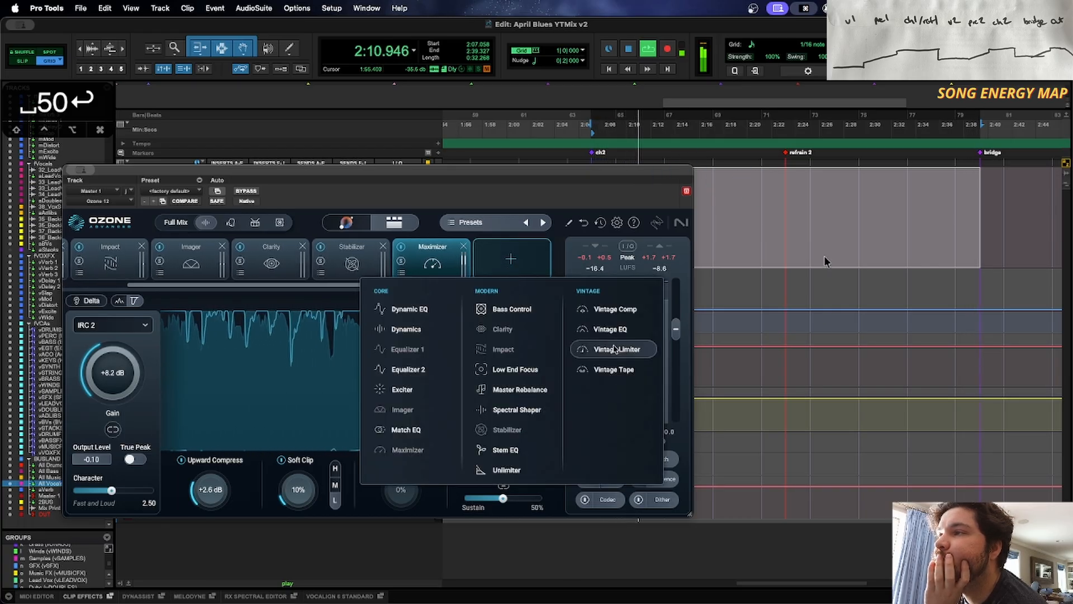
click(615, 348)
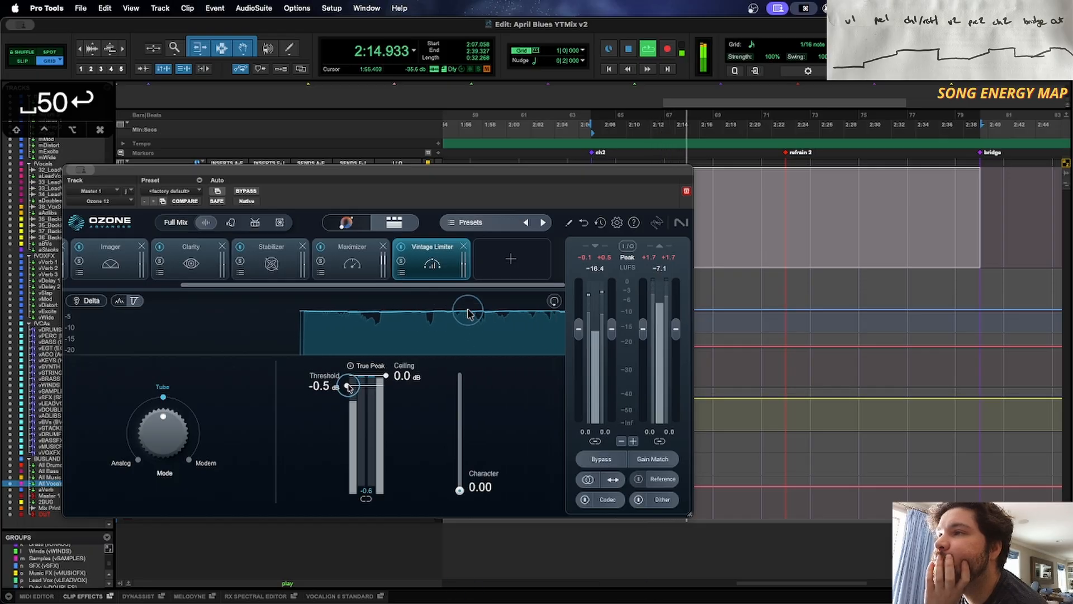
double_click(403, 375)
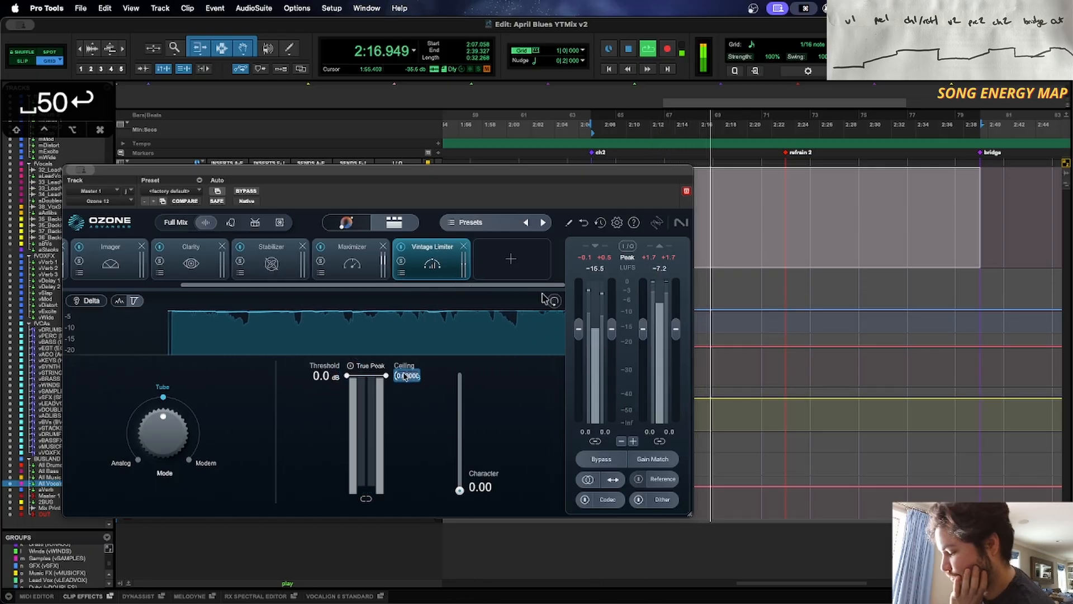
text(-0.2)
key(Return)
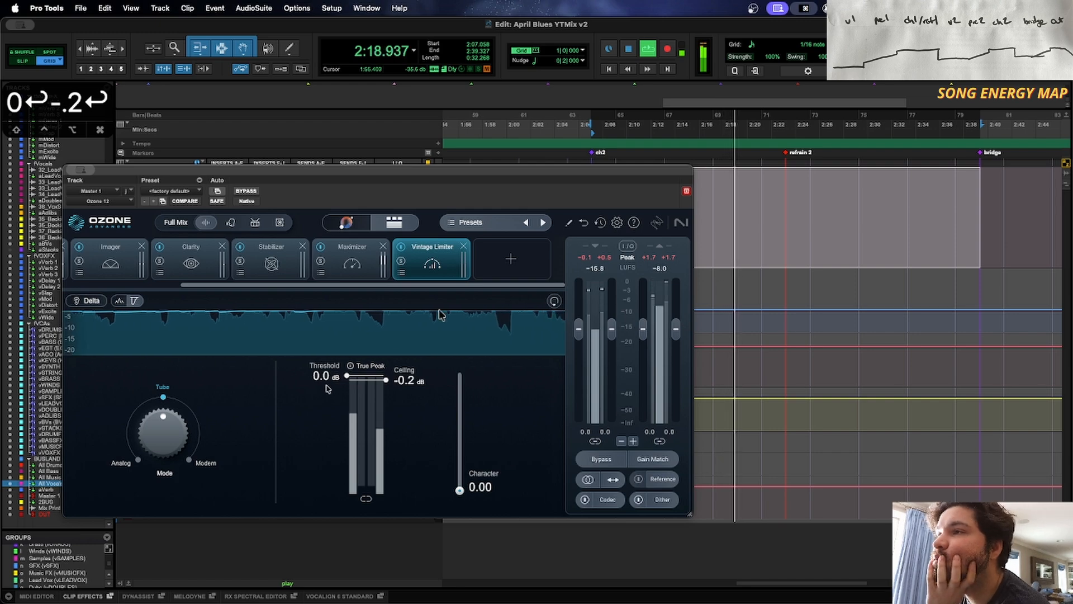
Step: Switch the Vintage Limiter to Modern mode with a -0.4 dB threshold, and compare it on and off
click(206, 463)
mouse_move(347, 376)
mouse_down()
mouse_move(353, 426)
mouse_move(354, 387)
mouse_up()
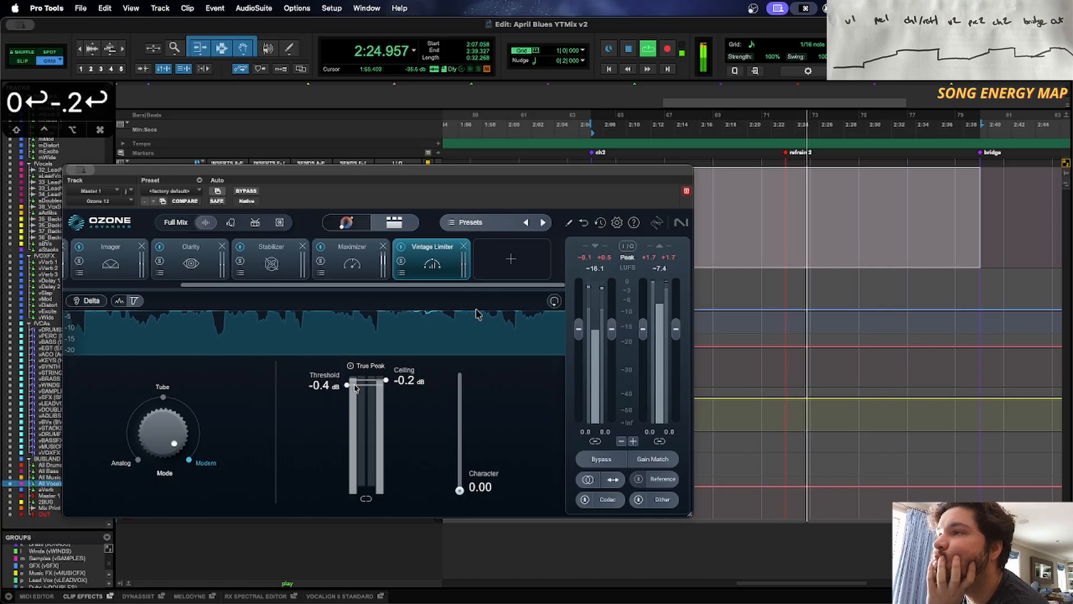
click(401, 247)
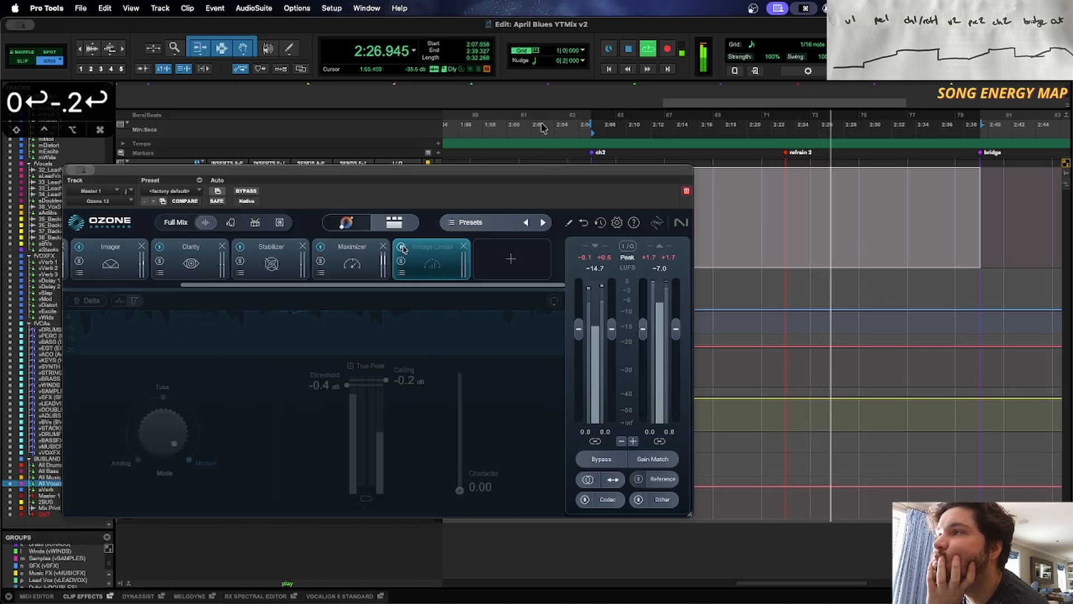
click(402, 247)
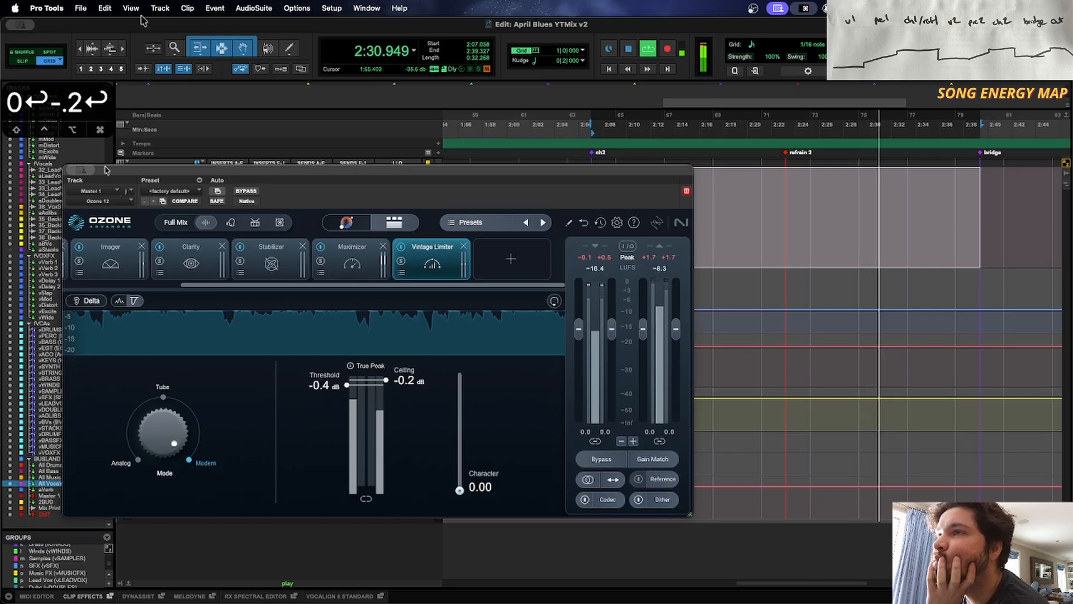
Step: Close the Ozone 12 window on the Master 1 track and play the song from the beginning
drag(206, 173, 219, 431)
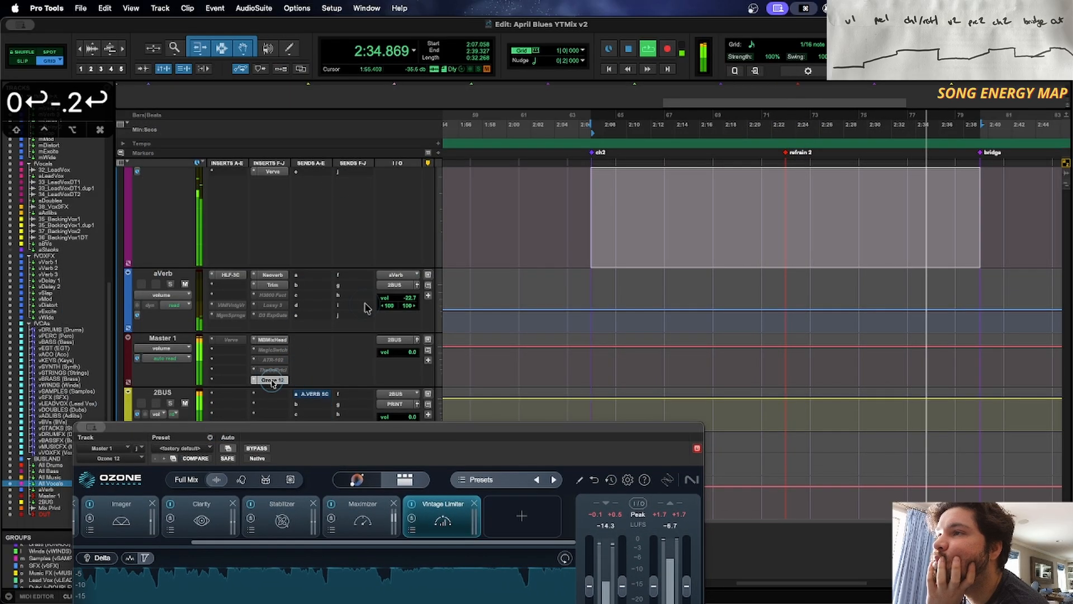
click(268, 382)
key(space)
key(KP_Decimal)
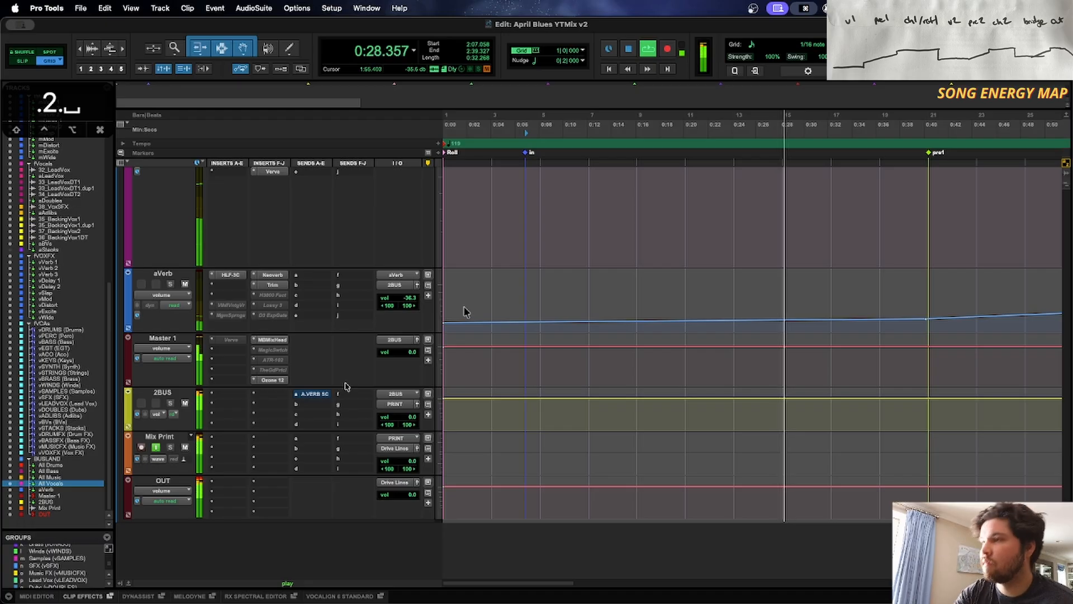
Step: Lower the high-pass filter in the aLeadVox track's F6-RTA equalizer to 114 Hz and close the plug-in
scroll(465, 307, up, 10)
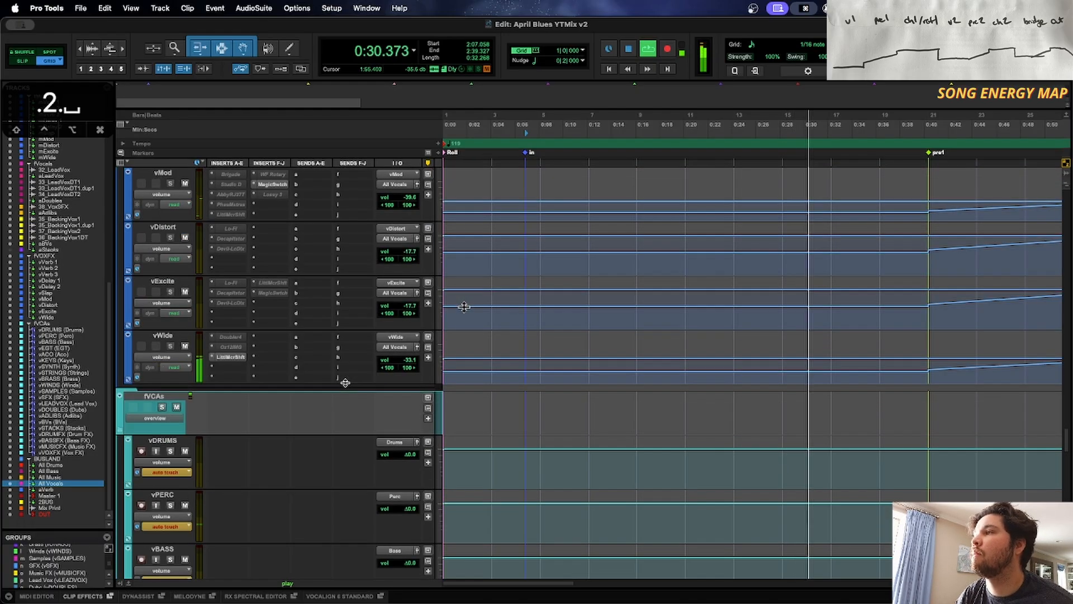
scroll(551, 296, up, 15)
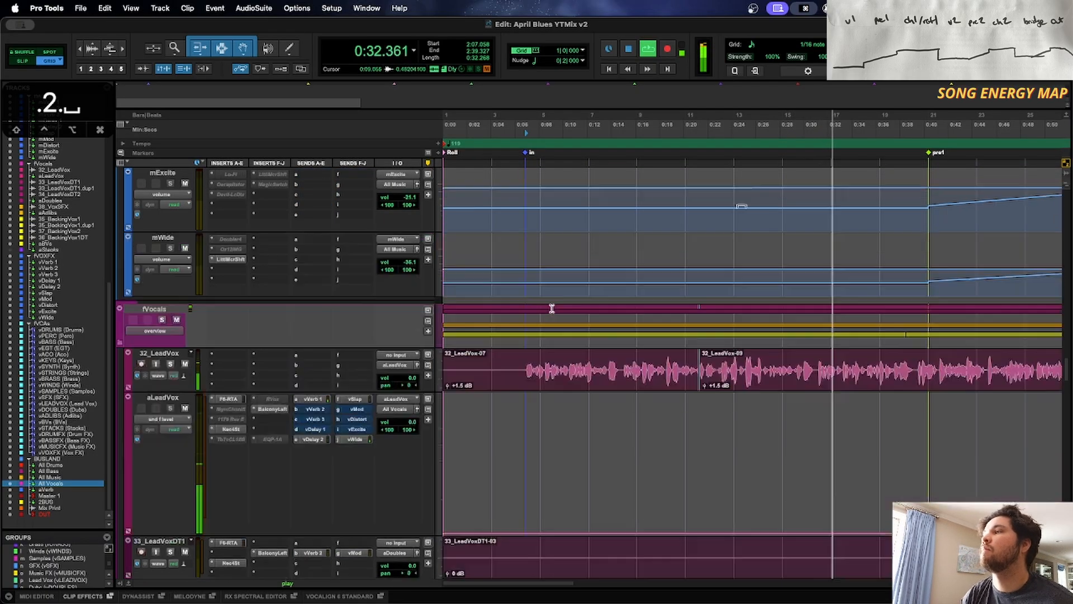
scroll(551, 307, down, 10)
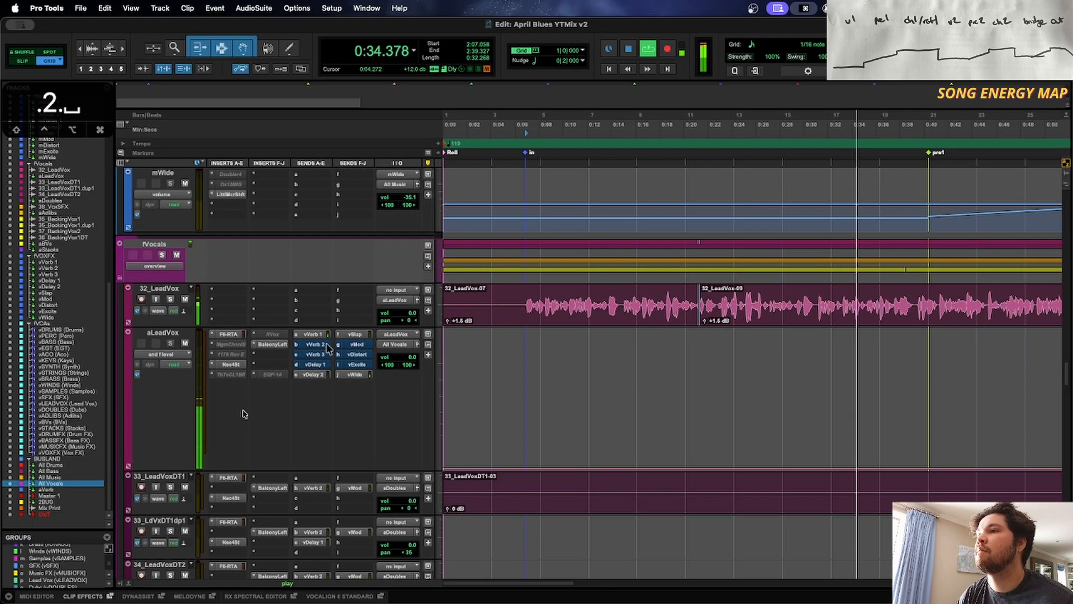
click(230, 334)
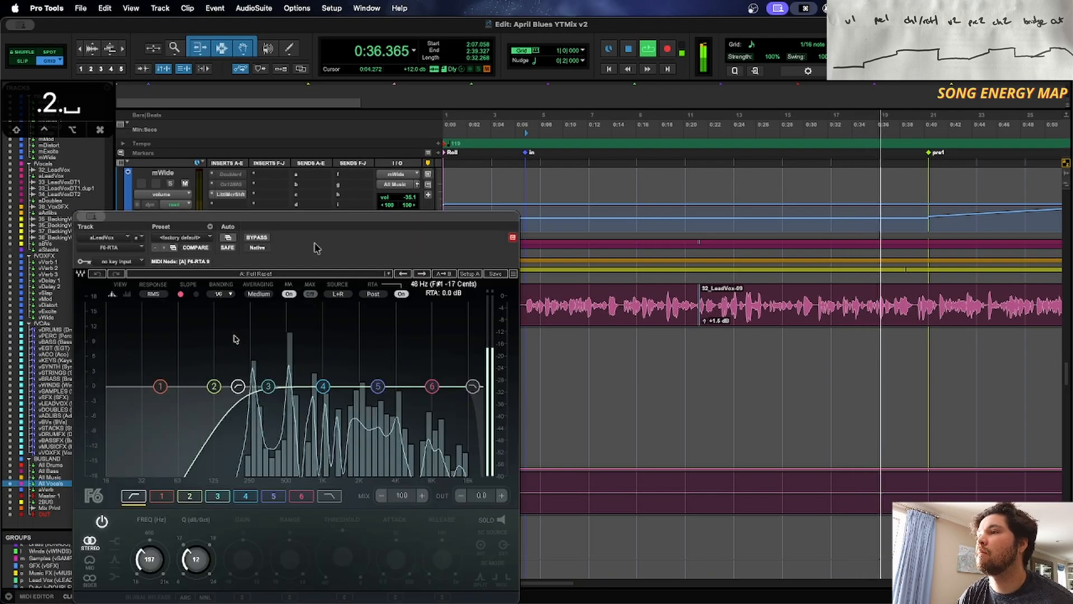
drag(136, 216, 302, 141)
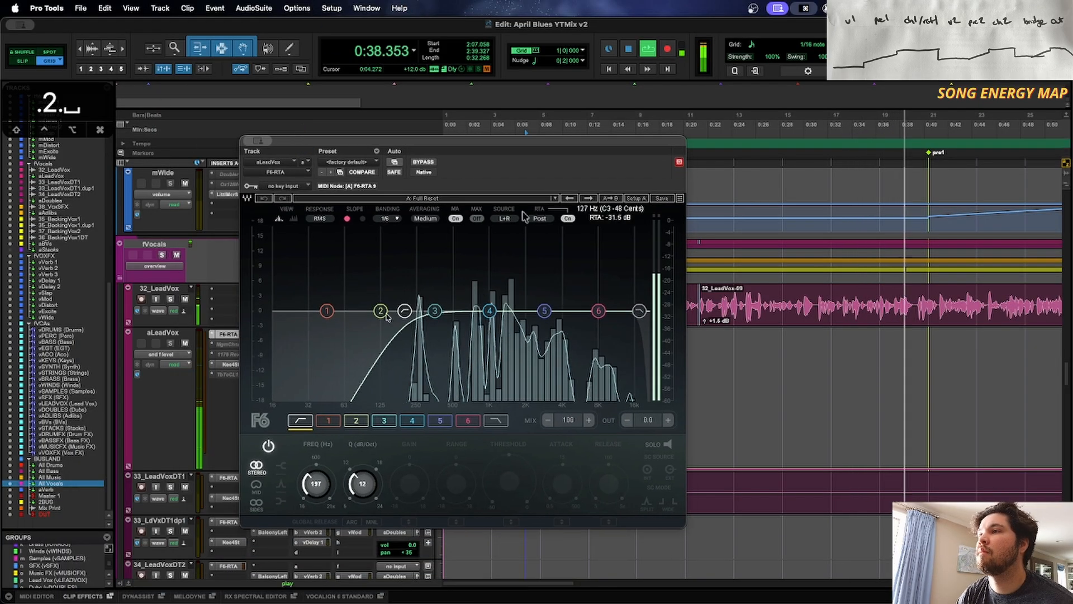
drag(405, 311, 377, 311)
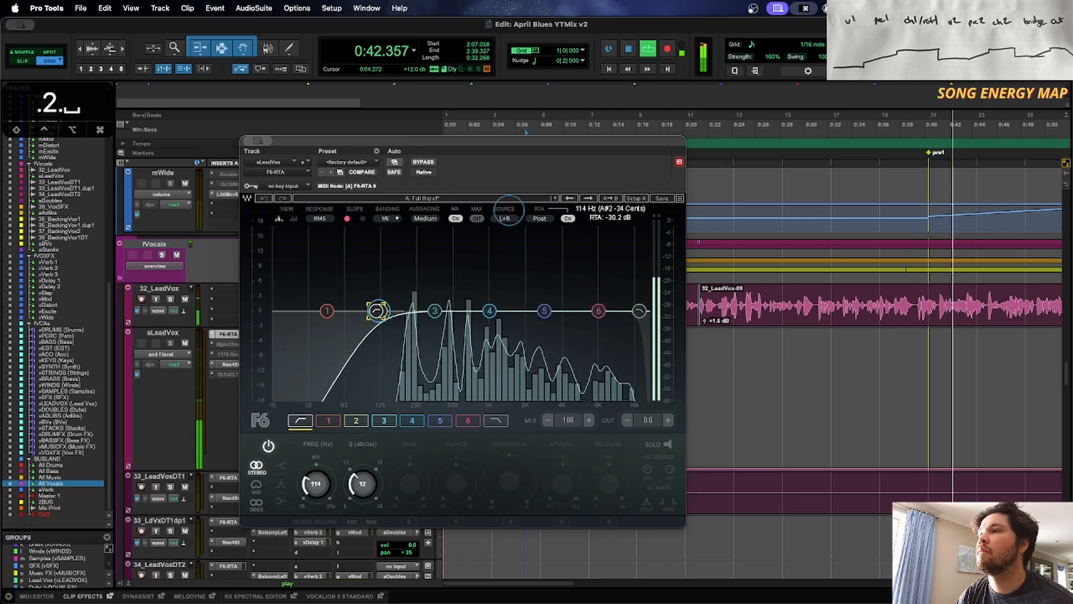
click(227, 334)
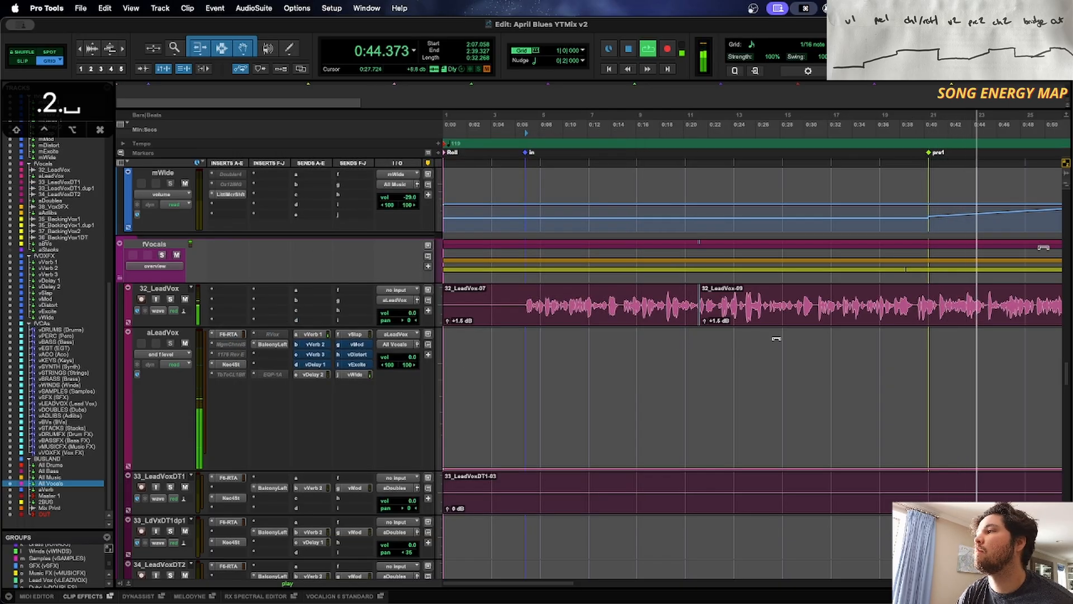
Step: Set the aBells track's volume to -3.7 dB during playback
scroll(333, 429, down, 5)
scroll(333, 430, up, 8)
scroll(333, 429, up, 5)
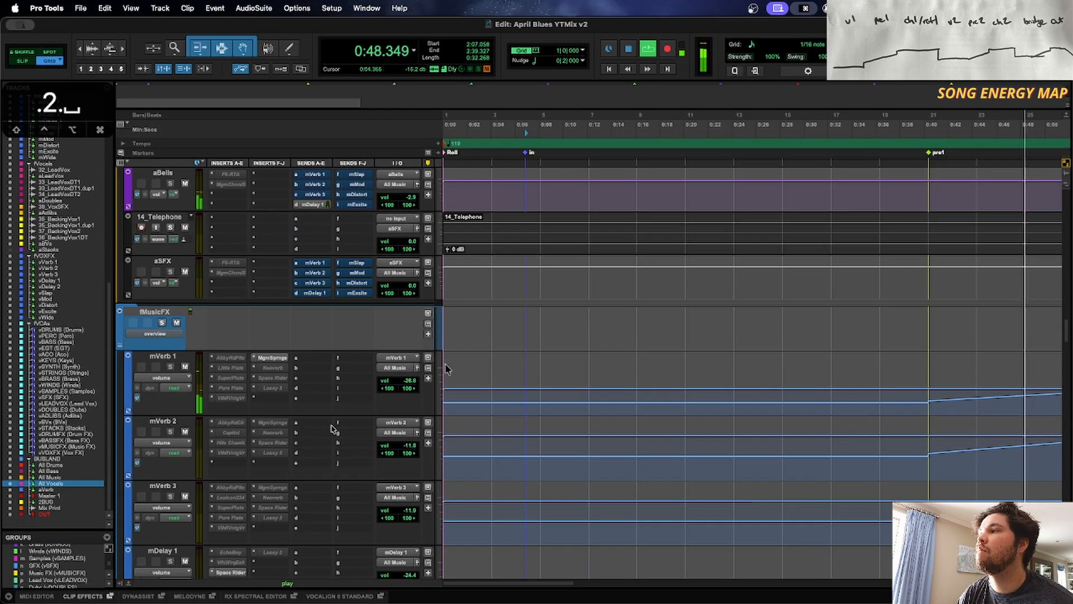
scroll(335, 431, up, 4)
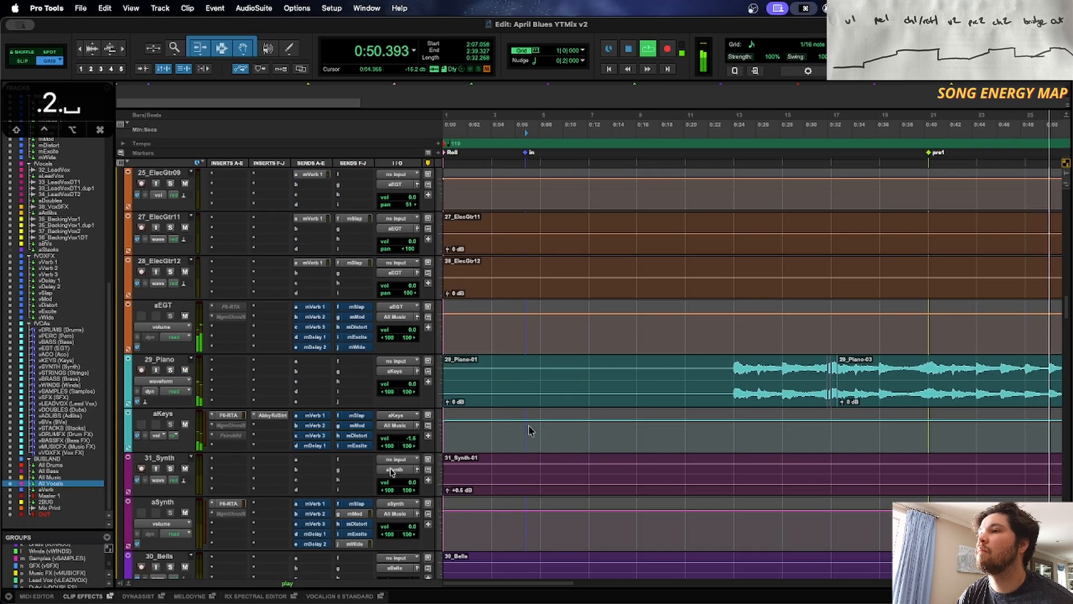
scroll(525, 420, down, 3)
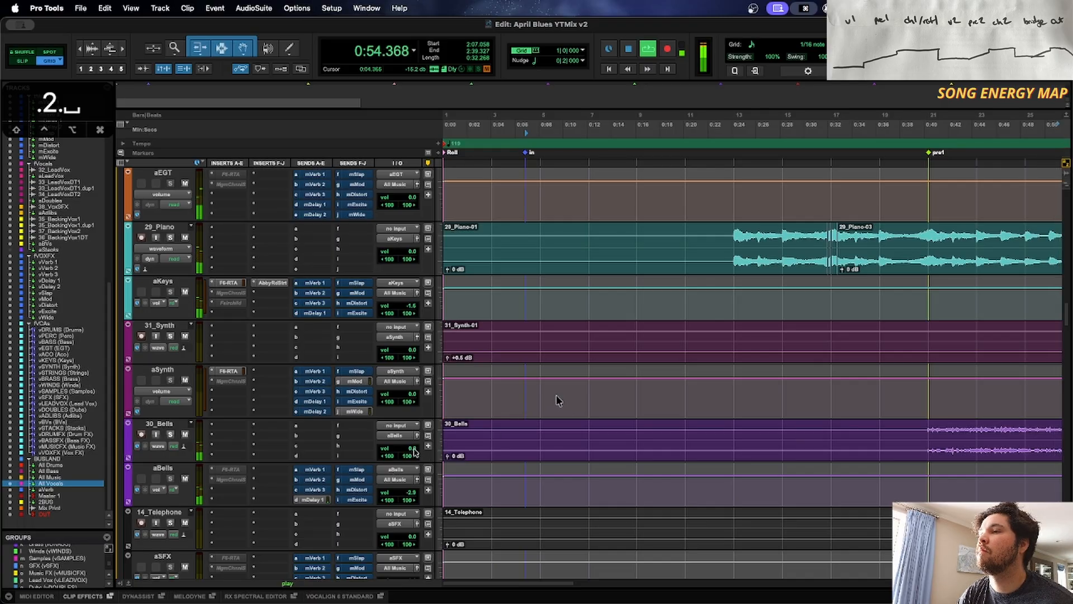
click(412, 495)
click(553, 467)
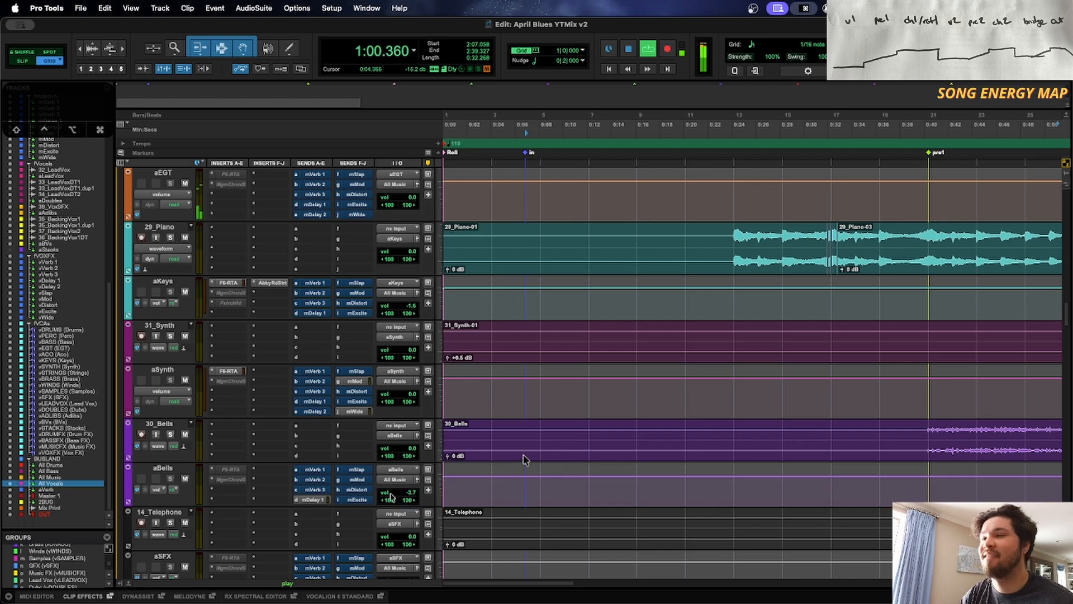
Step: Stop playback and insert the PanMan auto-panner on the aBells track
key(space)
click(265, 502)
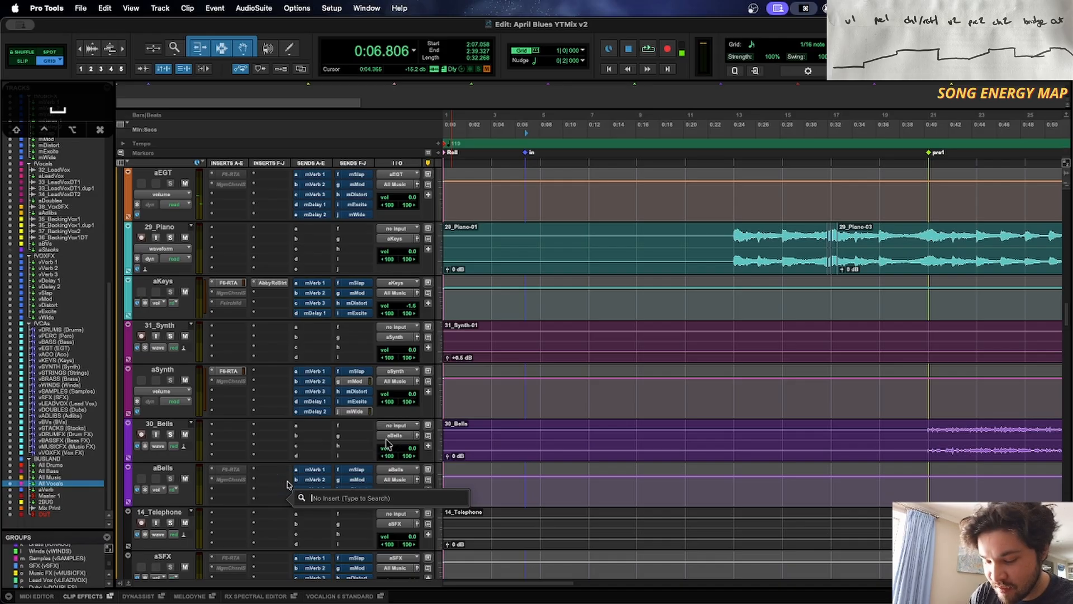
text(panman)
key(Return)
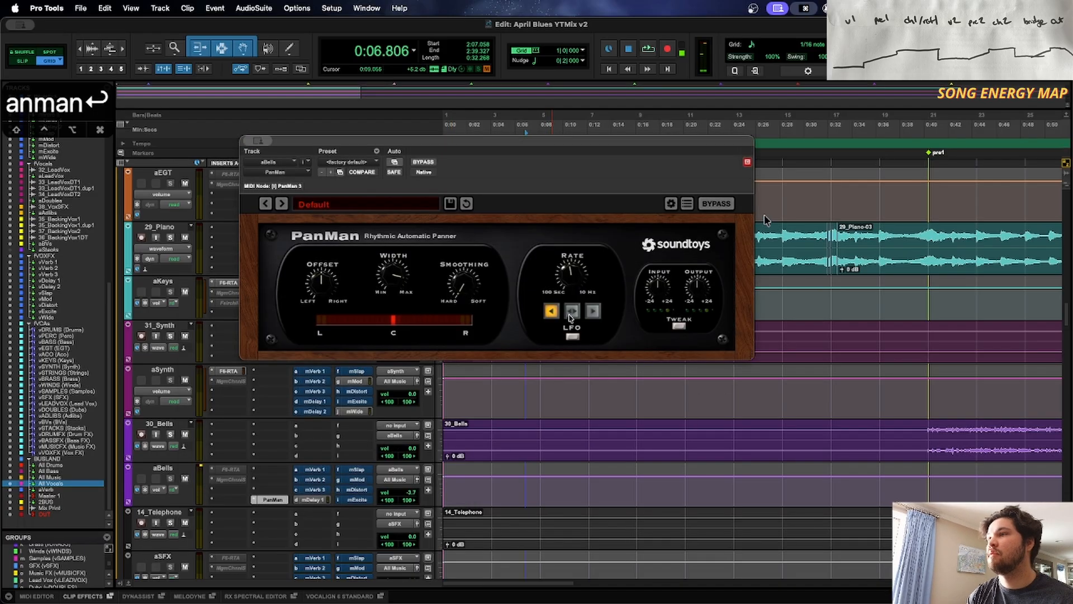
Step: Set PanMan's LFO to pan in both directions, and solo and play the 30_Bells passage between the pre1 and ch1 markers
key(r)
key(r)
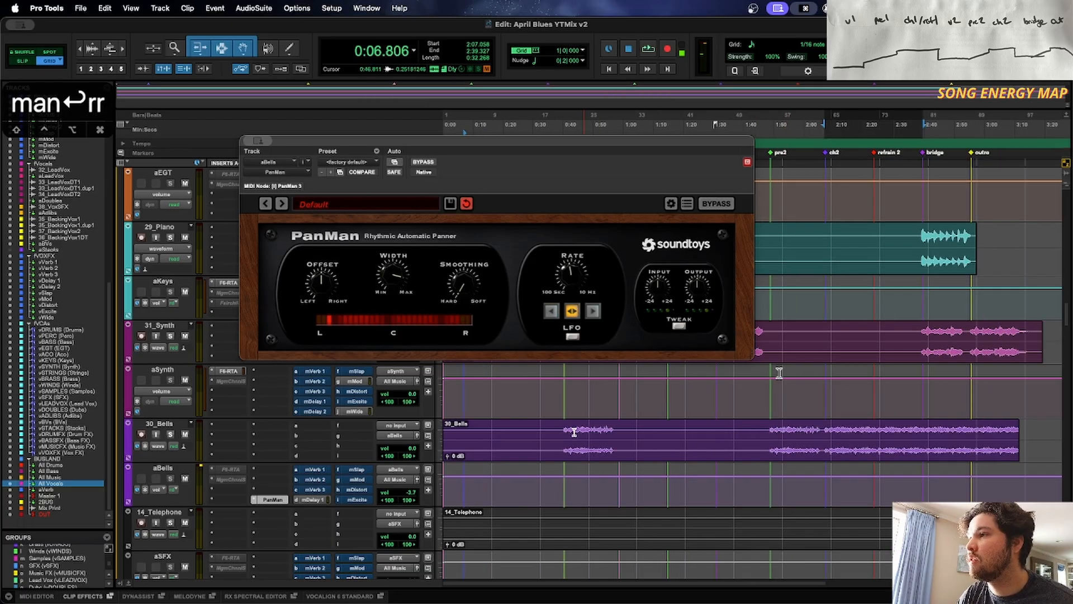
drag(566, 430, 615, 443)
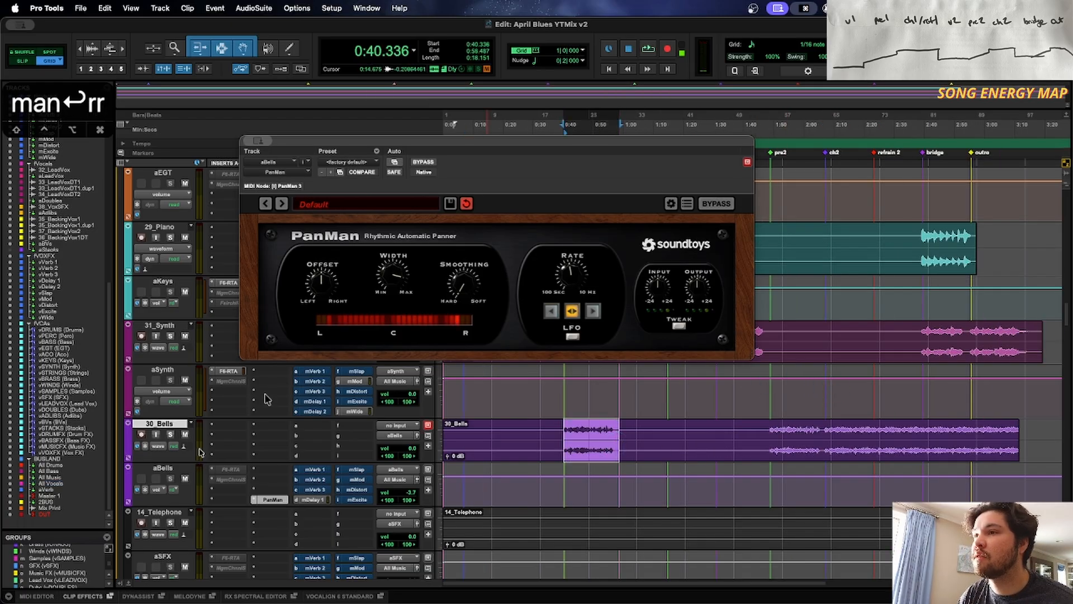
click(170, 435)
key(space)
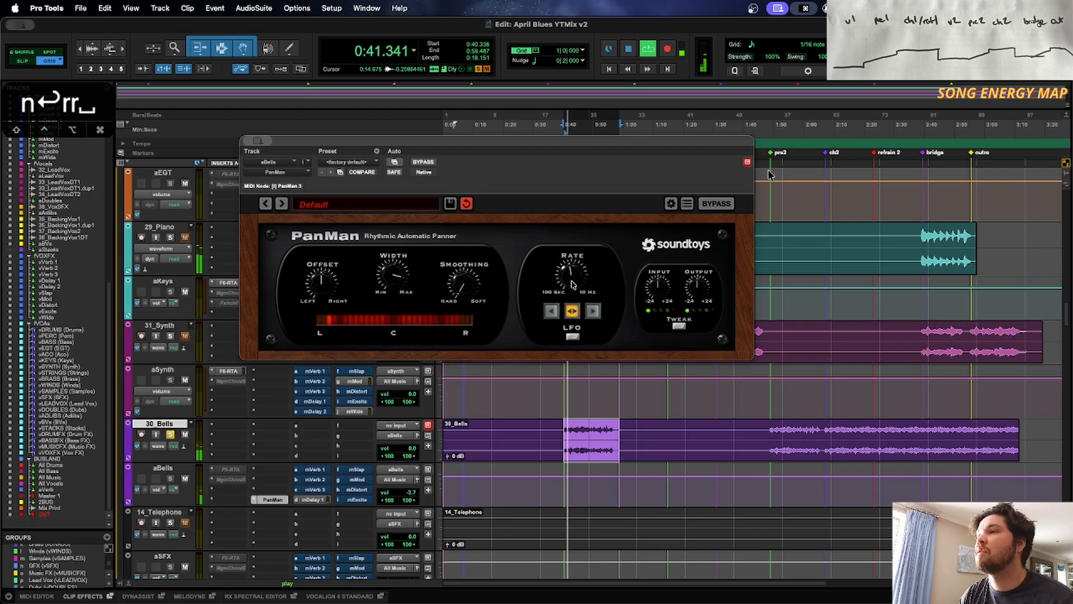
Step: Narrow PanMan's width, slow its rate and adjust its smoothing while auditioning the bells soloed and in the full mix
click(477, 211)
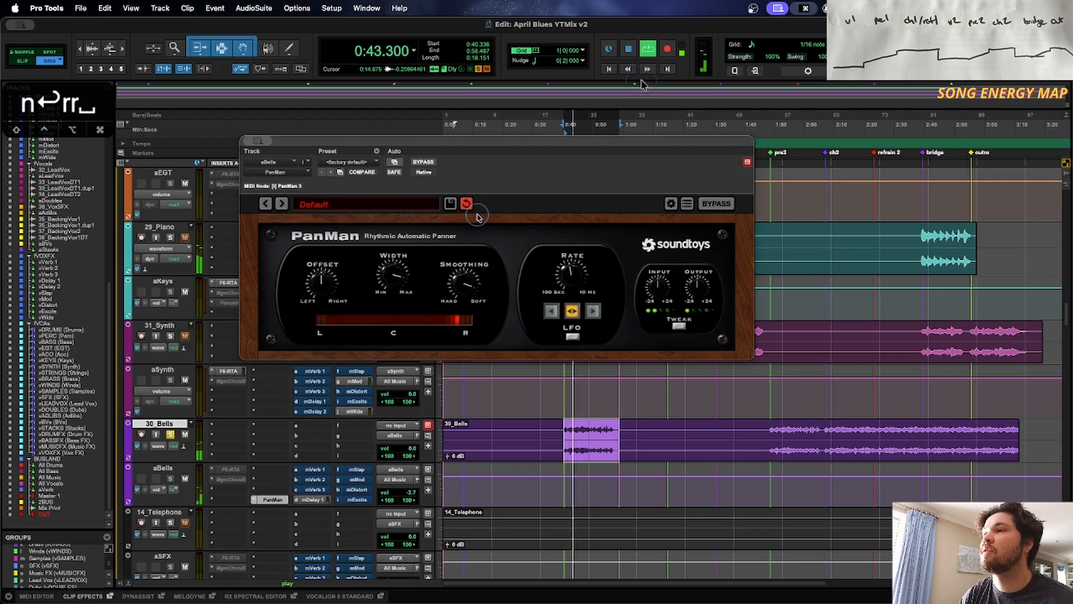
drag(393, 274, 416, 224)
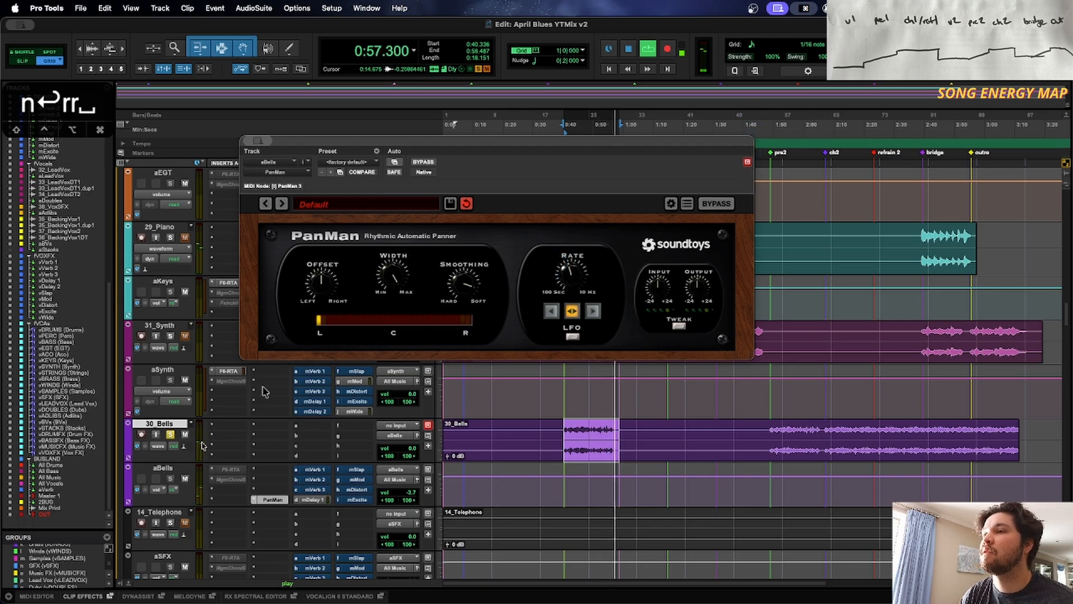
key(space)
click(272, 499)
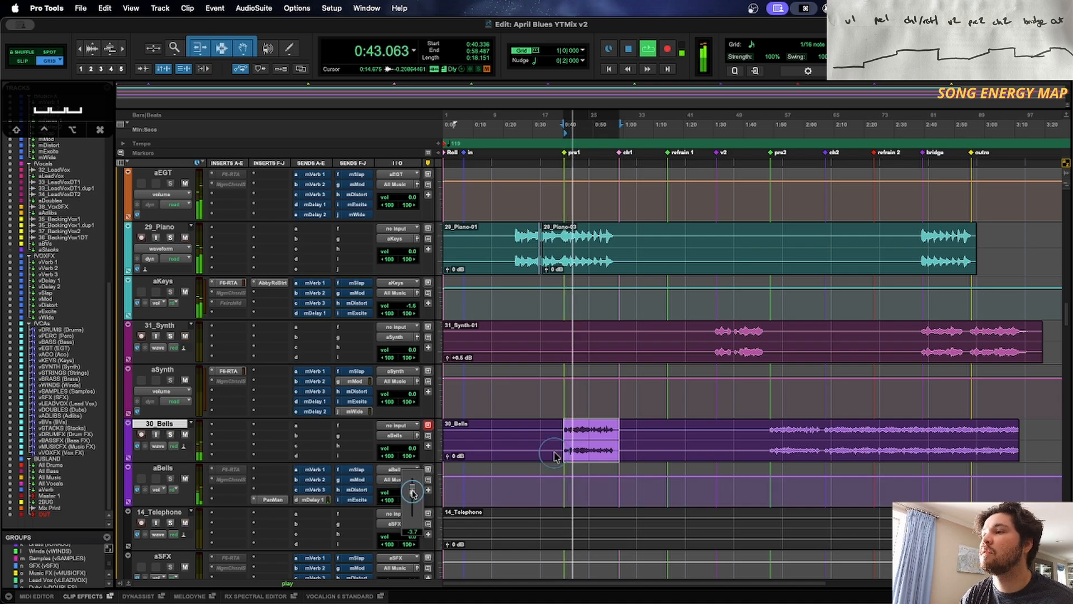
key(ctrl+alt+super+w)
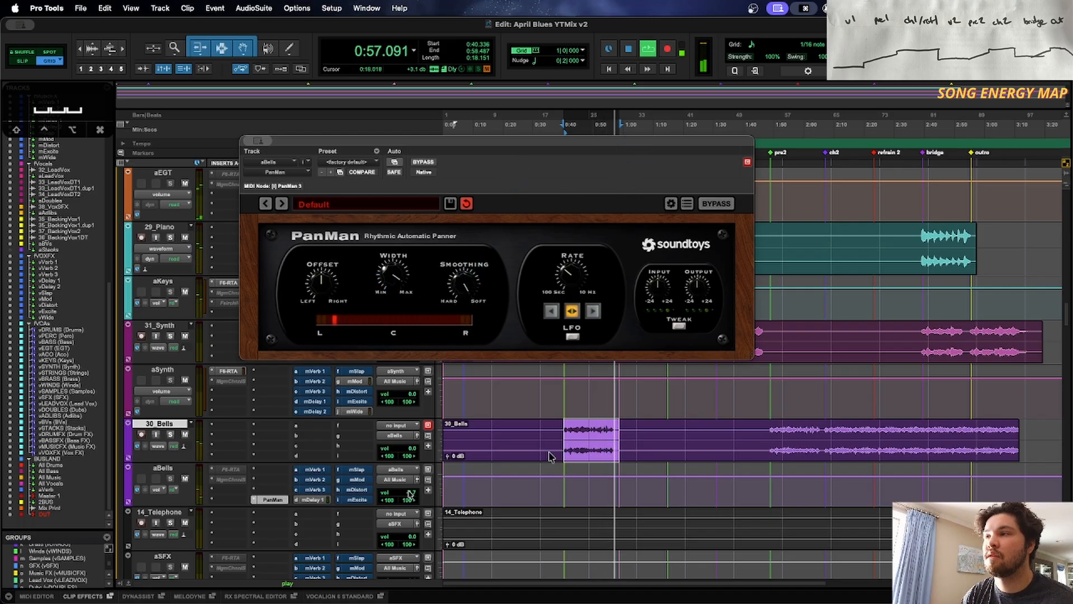
Step: Close PanMan, set the aBells track's volume to -7.7 dB and play from about 0:48
click(589, 485)
click(274, 500)
click(412, 492)
drag(412, 495, 412, 499)
key(space)
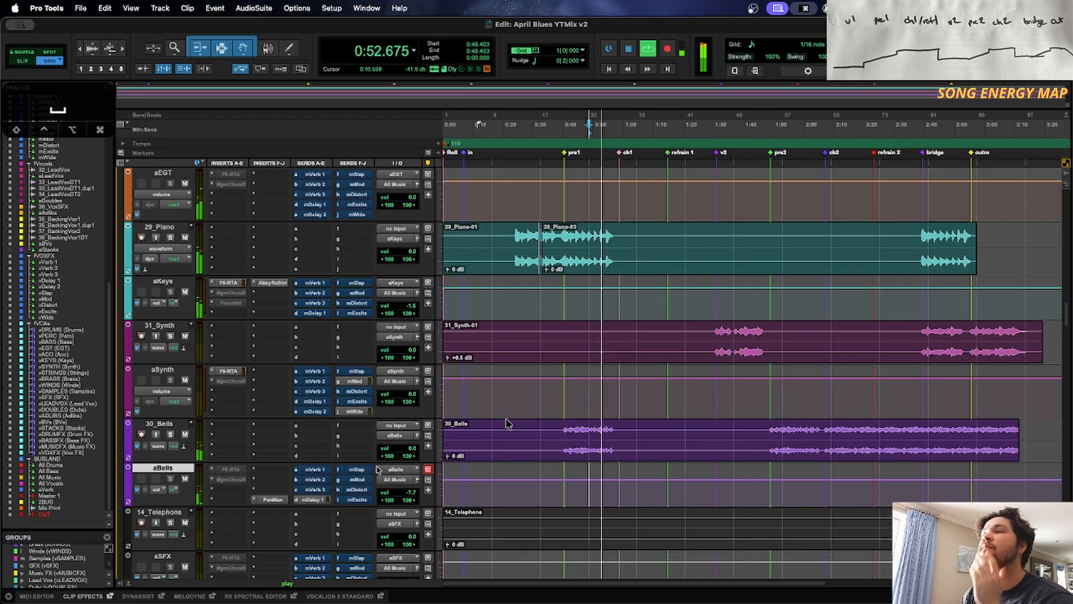
Step: Restart playback from about 0:10, just after the intro marker
key(space)
click(475, 425)
key(space)
scroll(436, 308, up, 5)
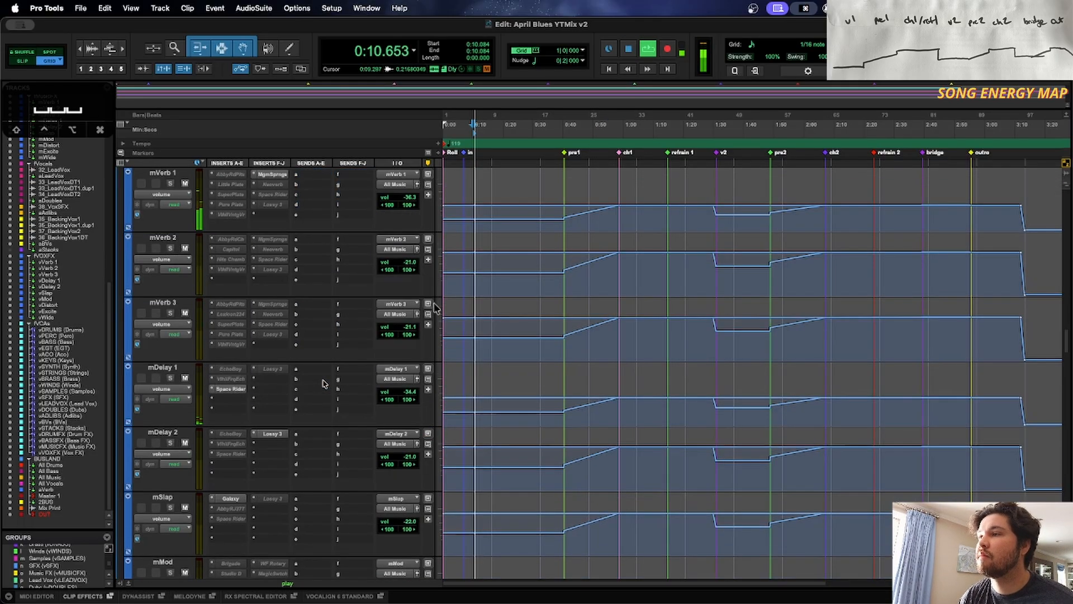
Step: Reduce the aLeadVox track's height and widen the timeline zoom to show the first verse through verse two
scroll(323, 384, down, 10)
key(super+bracketright)
key(super+bracketright)
key(super+bracketleft)
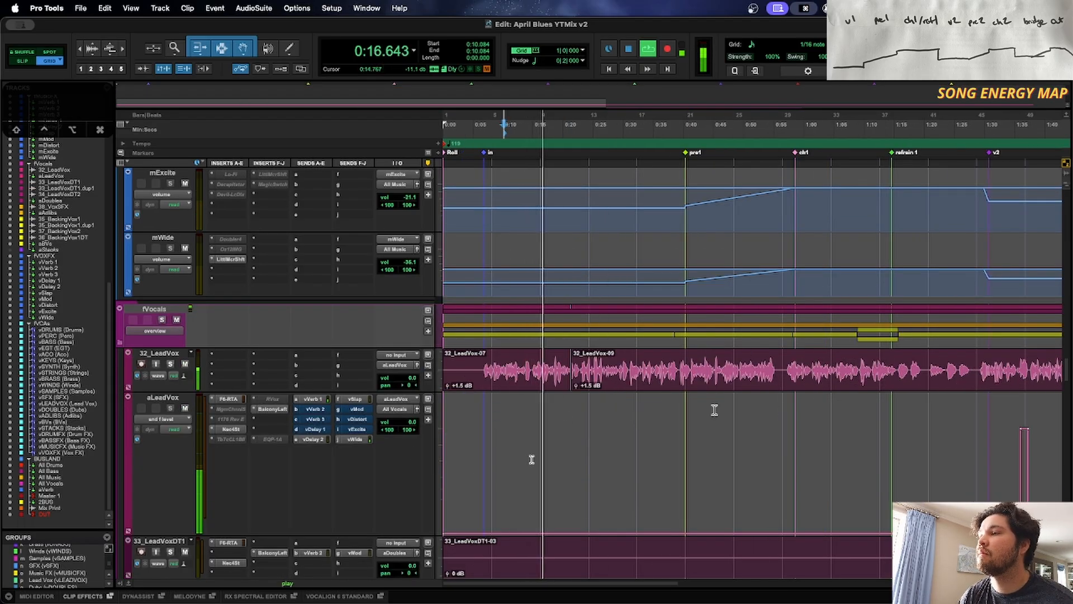
drag(435, 534, 435, 445)
key(r)
key(r)
key(t)
key(t)
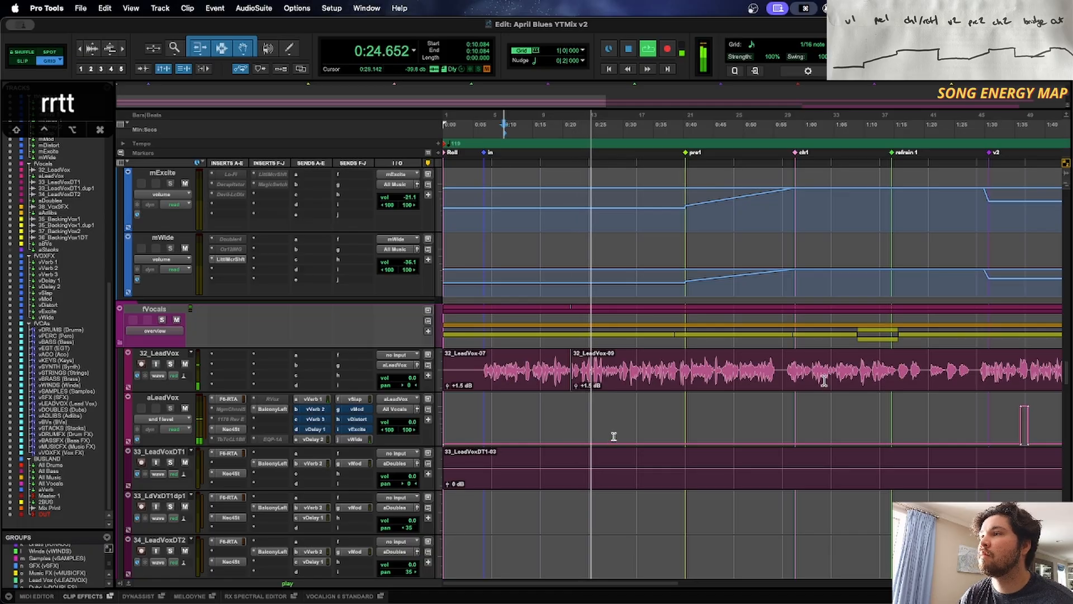
Step: Set the aKeys track's volume to -2.7 dB
scroll(821, 382, up, 5)
scroll(824, 381, up, 5)
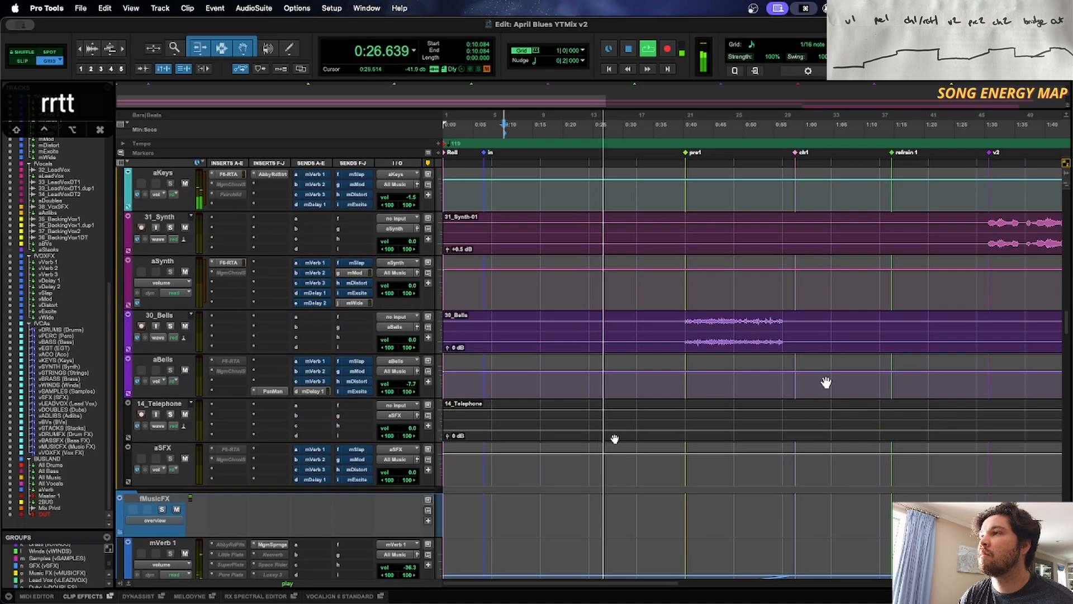
scroll(825, 380, up, 15)
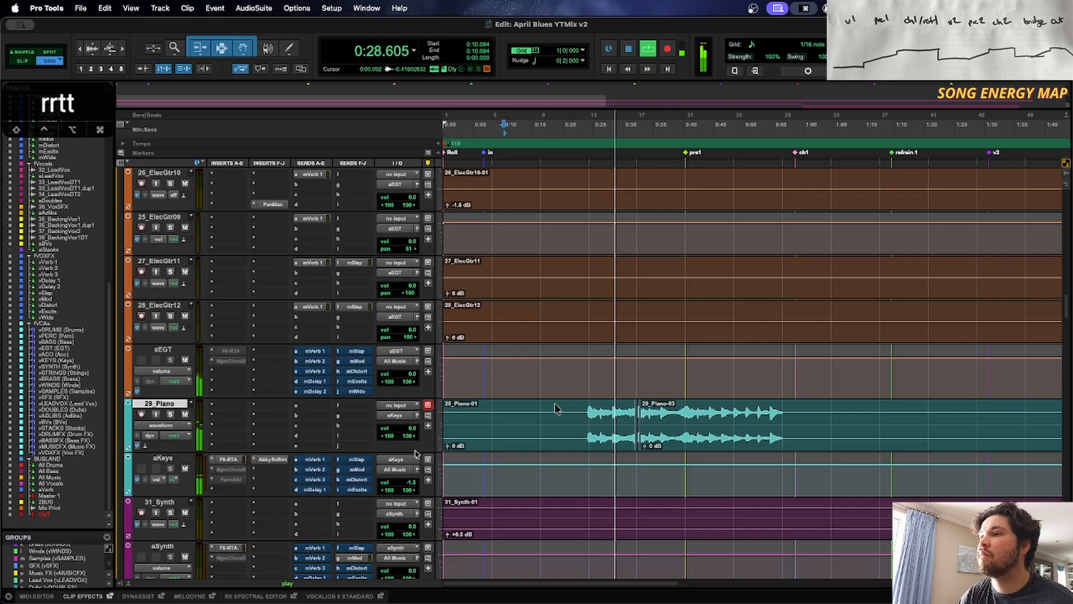
drag(412, 482, 411, 488)
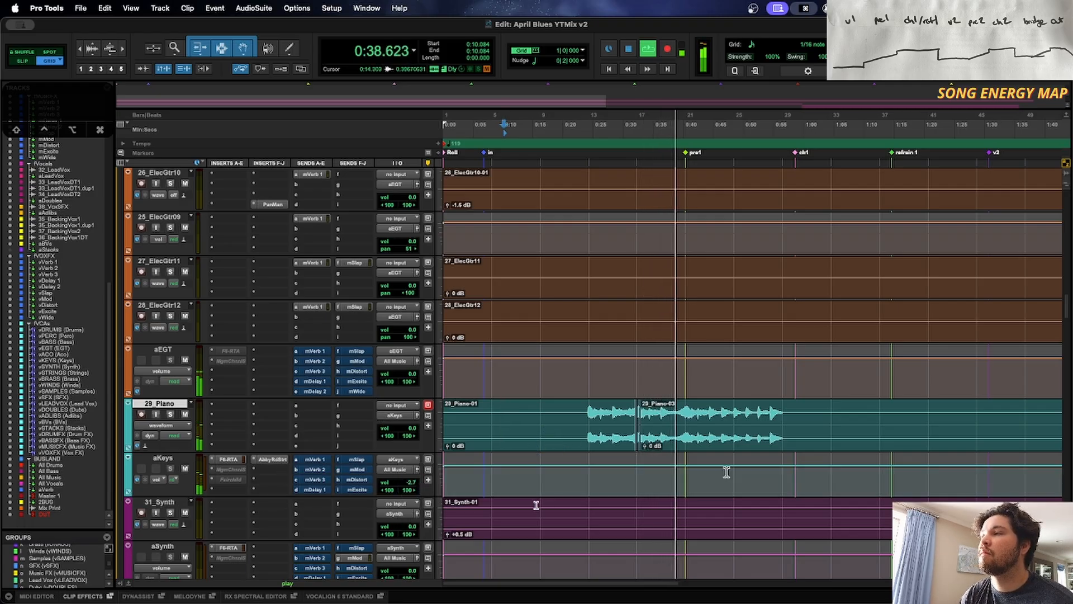
Step: Listen through the pre-chorus into the first chorus while checking the electric guitar, piano, bells and music effects tracks
click(669, 510)
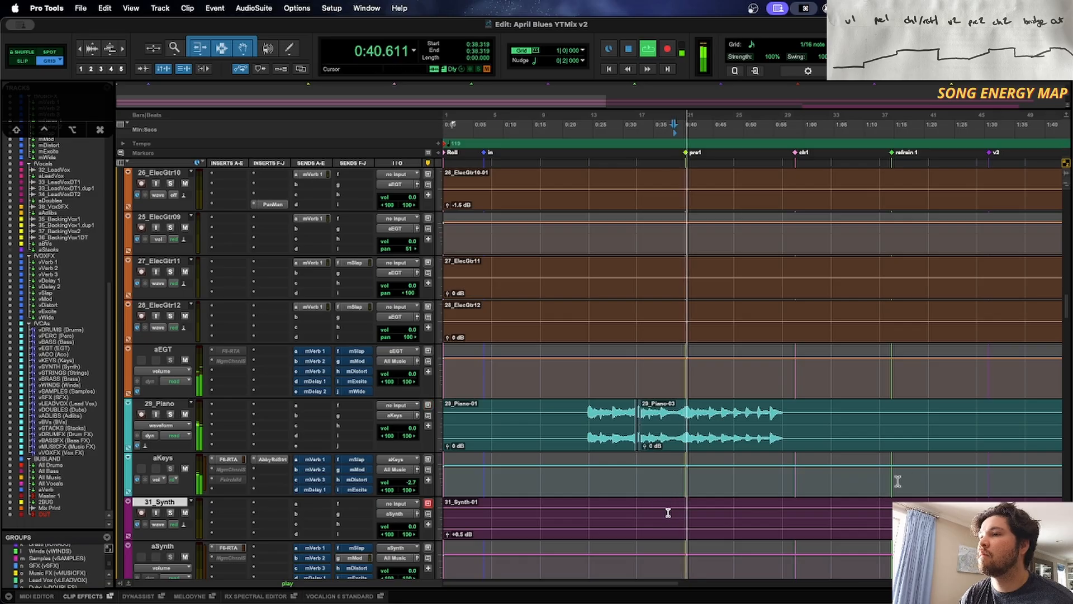
scroll(668, 513, up, 5)
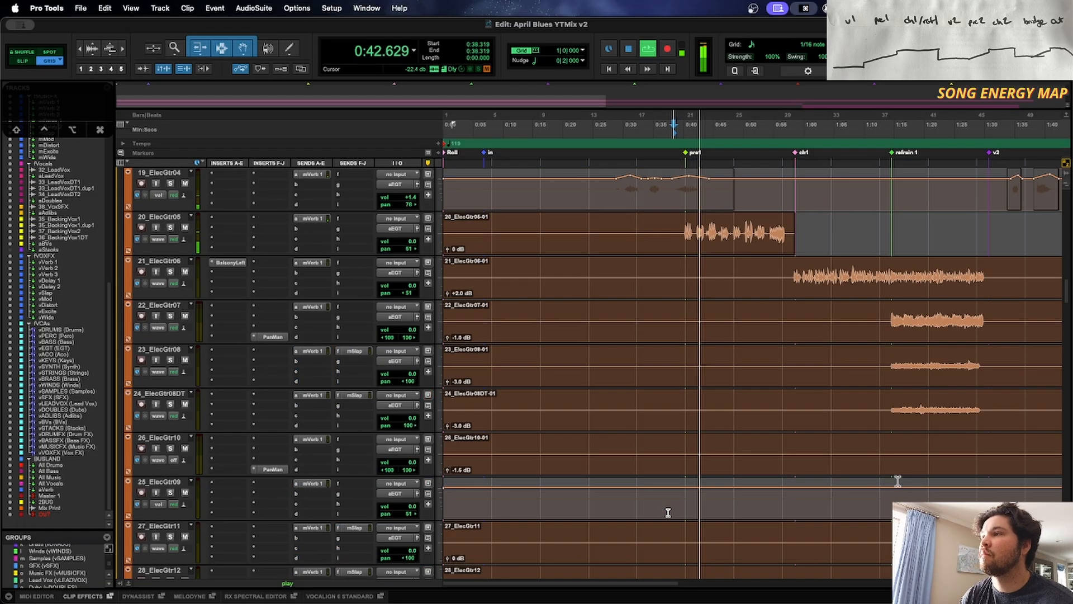
scroll(587, 349, up, 3)
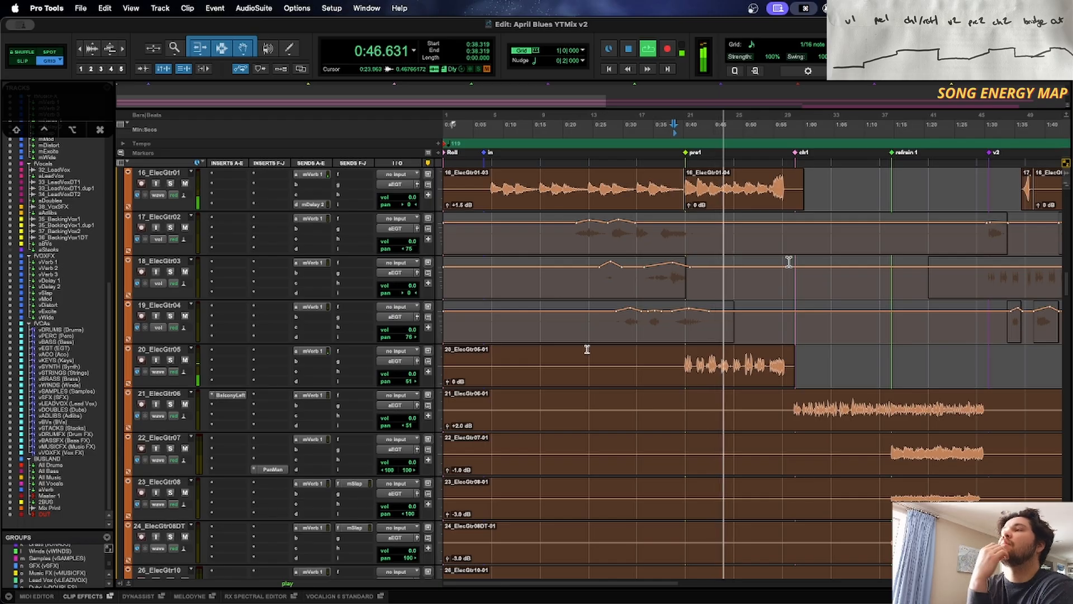
scroll(587, 349, down, 9)
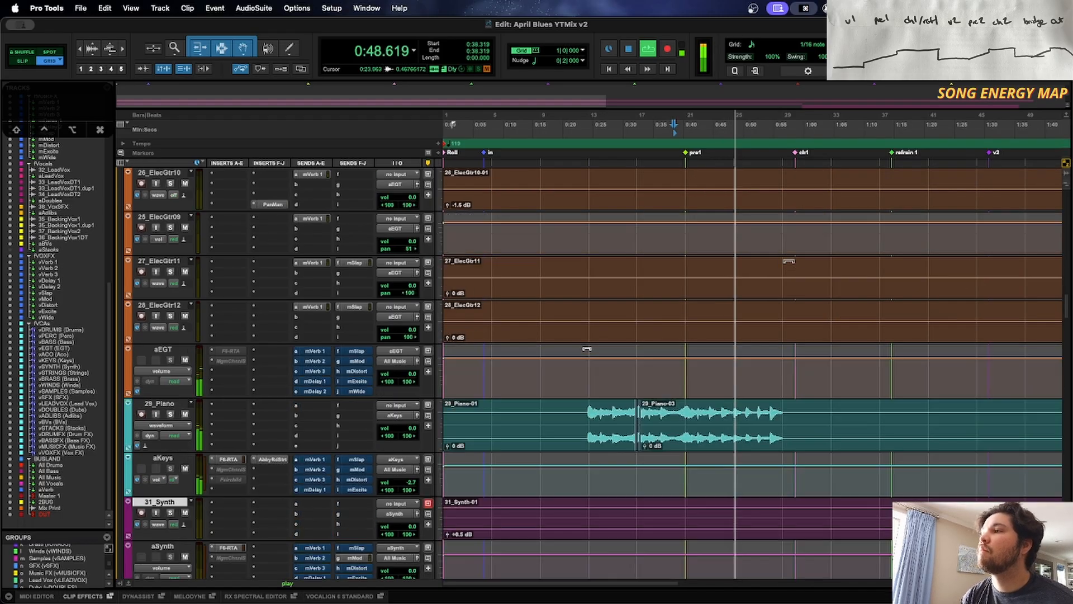
scroll(587, 349, down, 4)
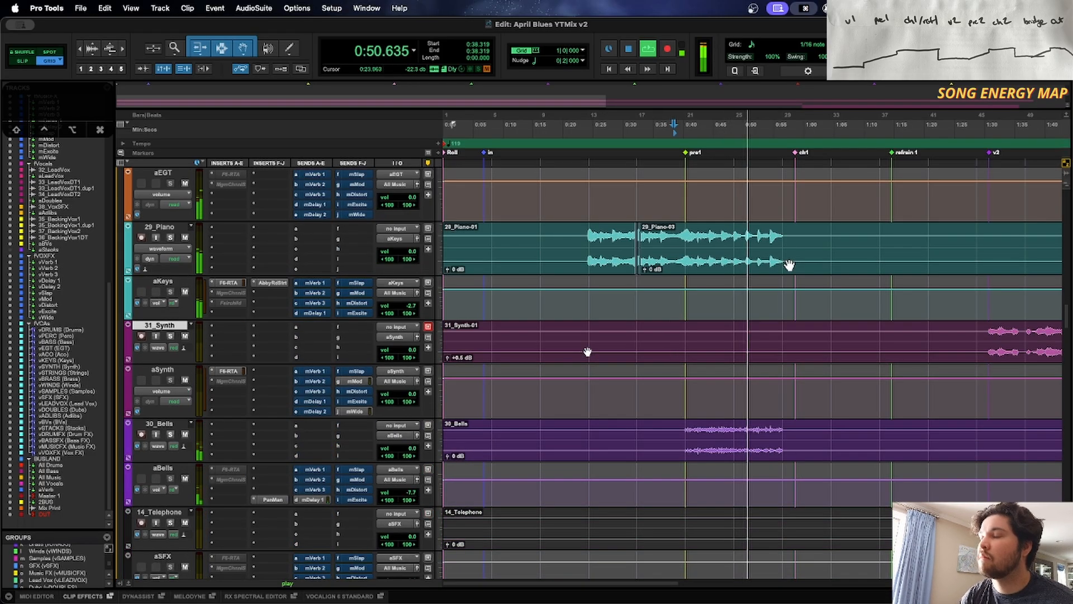
click(756, 241)
key(t)
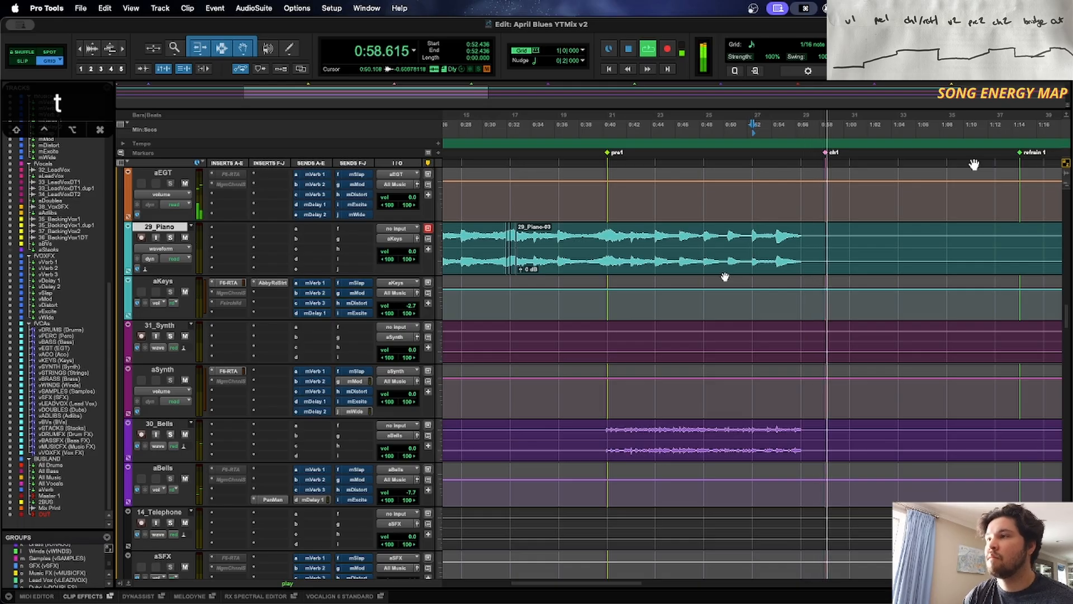
scroll(725, 276, down, 10)
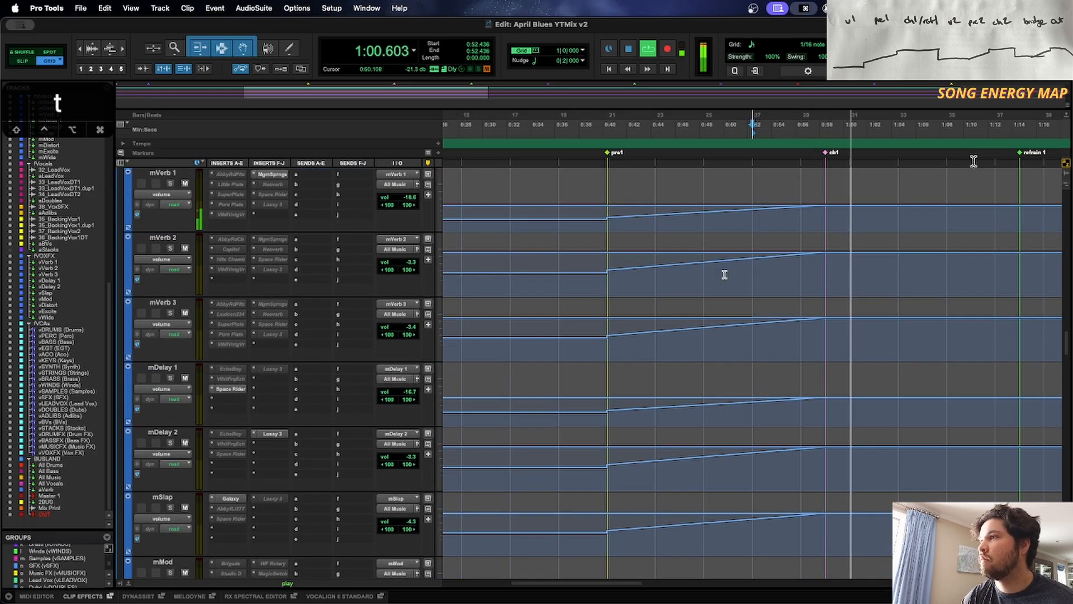
scroll(725, 275, up, 5)
scroll(724, 275, down, 4)
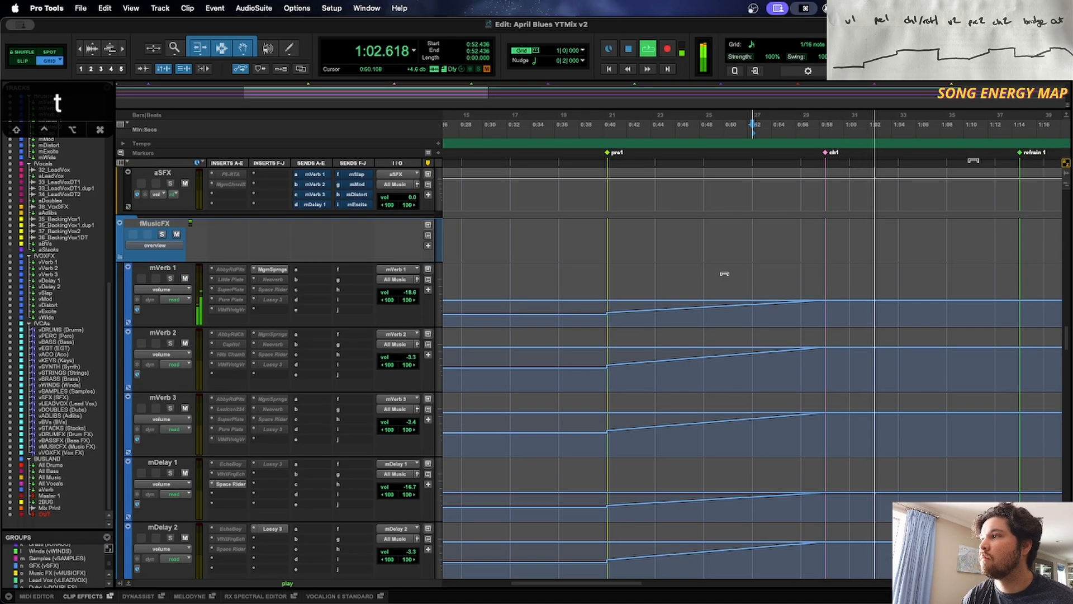
Step: Lower the mVerb 1 track's volume automation to -19.0 dB in the first chorus and save the session
scroll(725, 274, down, 2)
key(r)
key(r)
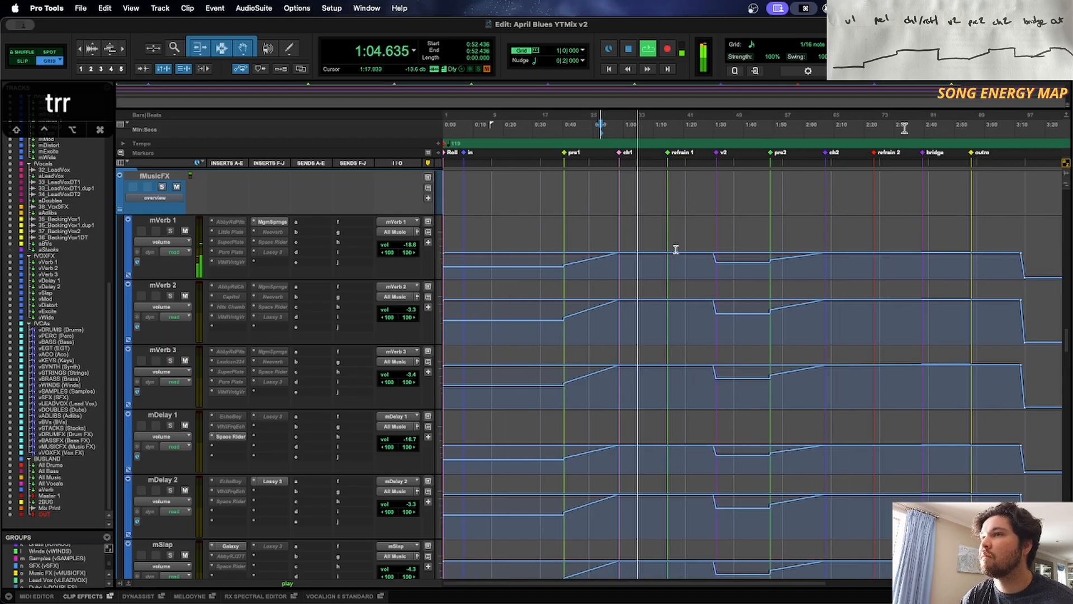
drag(697, 228, 697, 236)
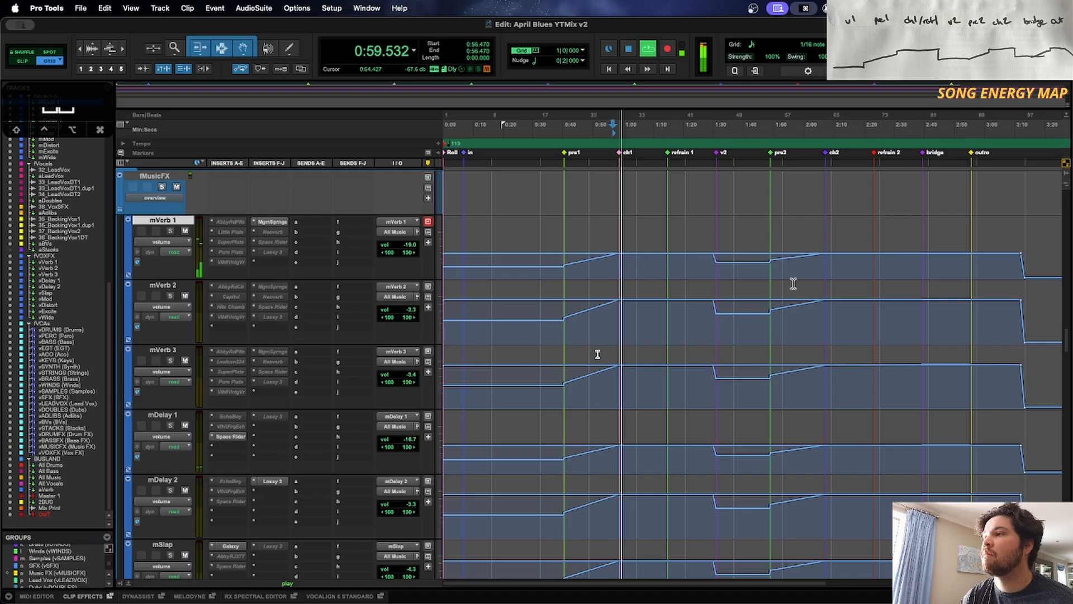
scroll(835, 310, down, 15)
key(super+s)
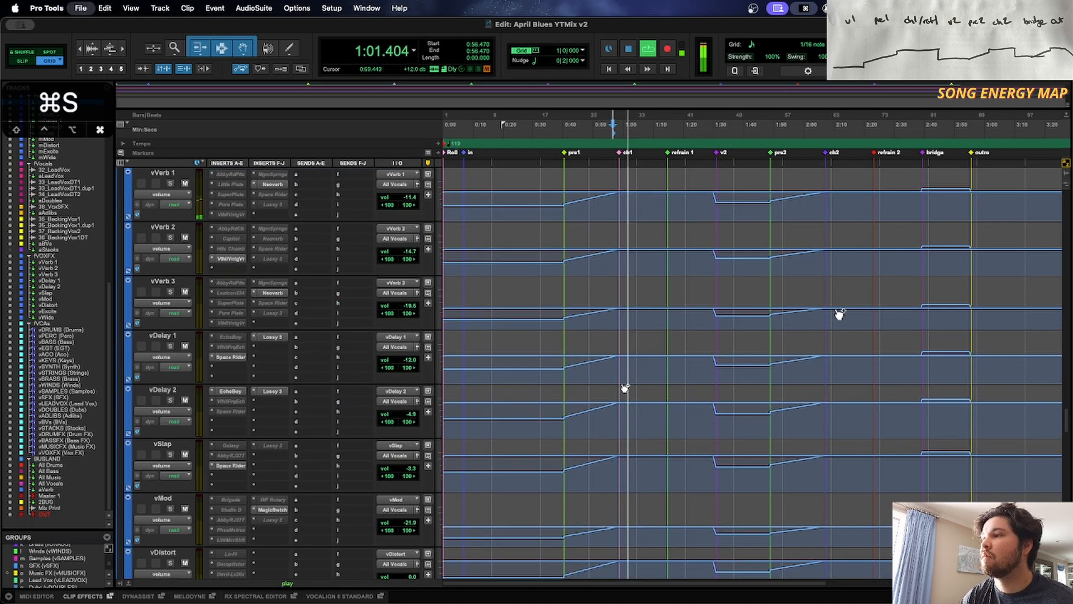
Step: Save the session and set the output of the Balcony Left compressor on 21_ElecGtr06 to 29.4
scroll(835, 310, down, 12)
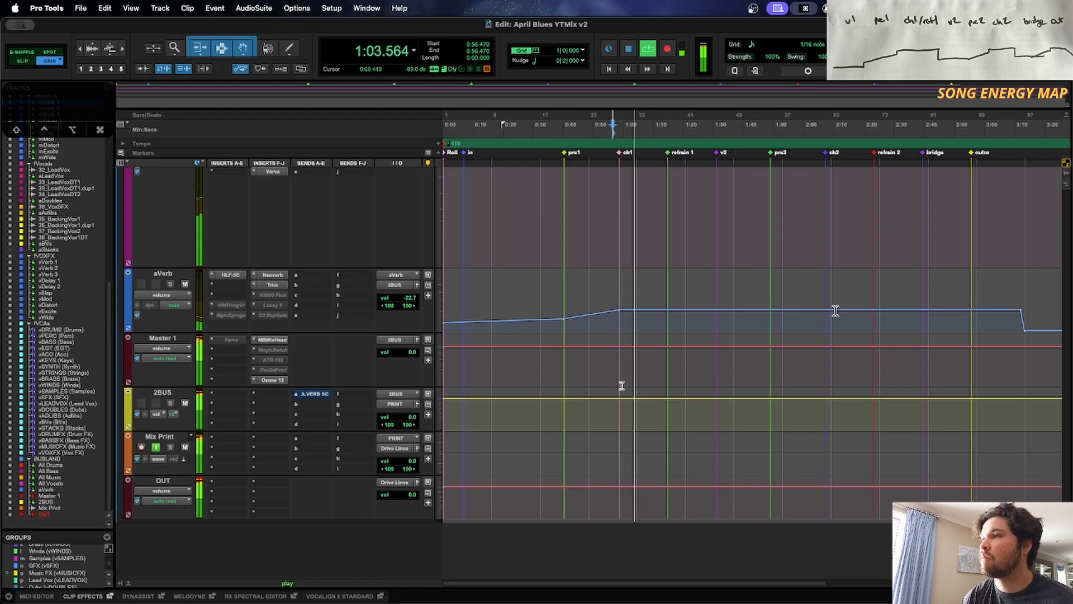
scroll(835, 311, up, 15)
key(super+s)
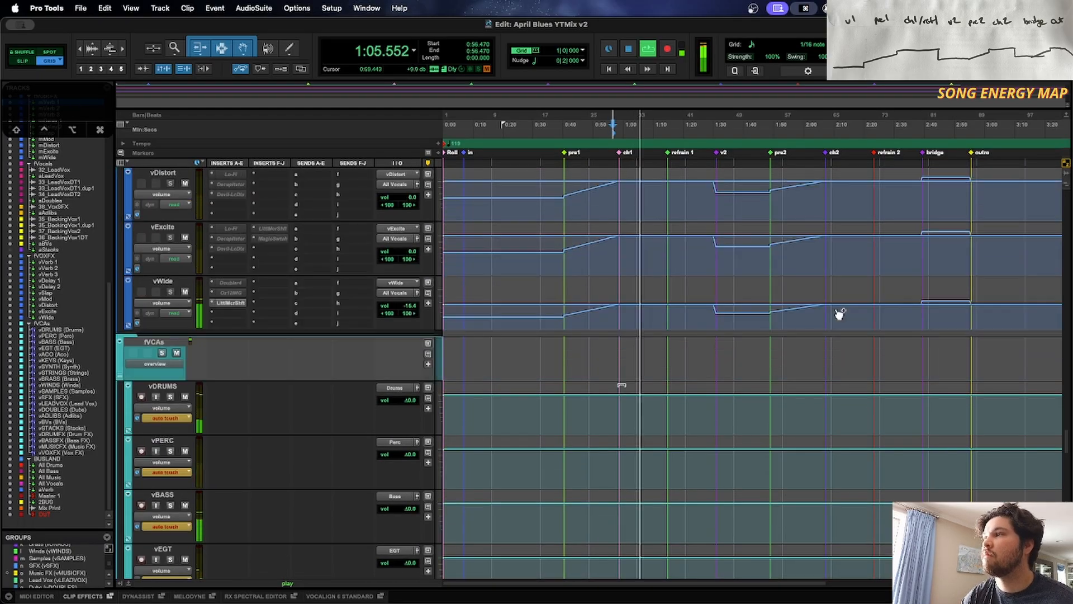
scroll(835, 311, up, 8)
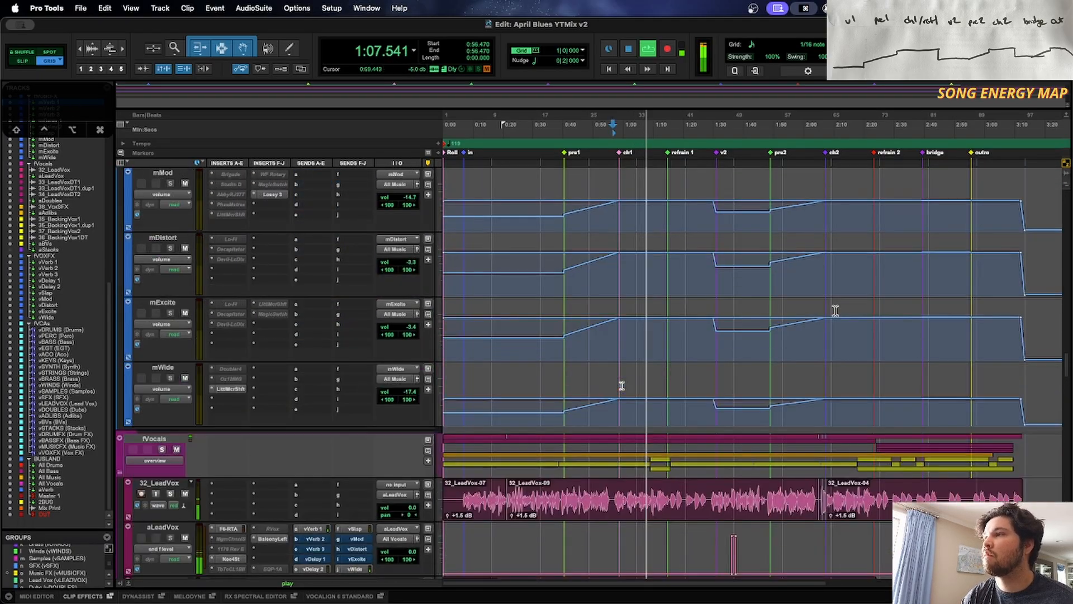
scroll(836, 311, up, 15)
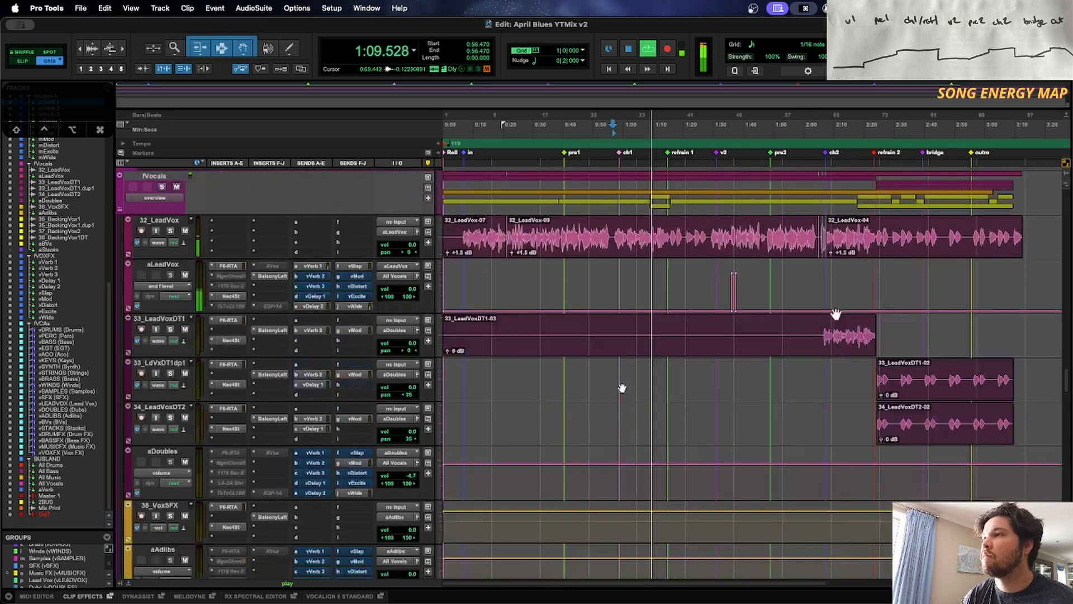
scroll(835, 311, up, 15)
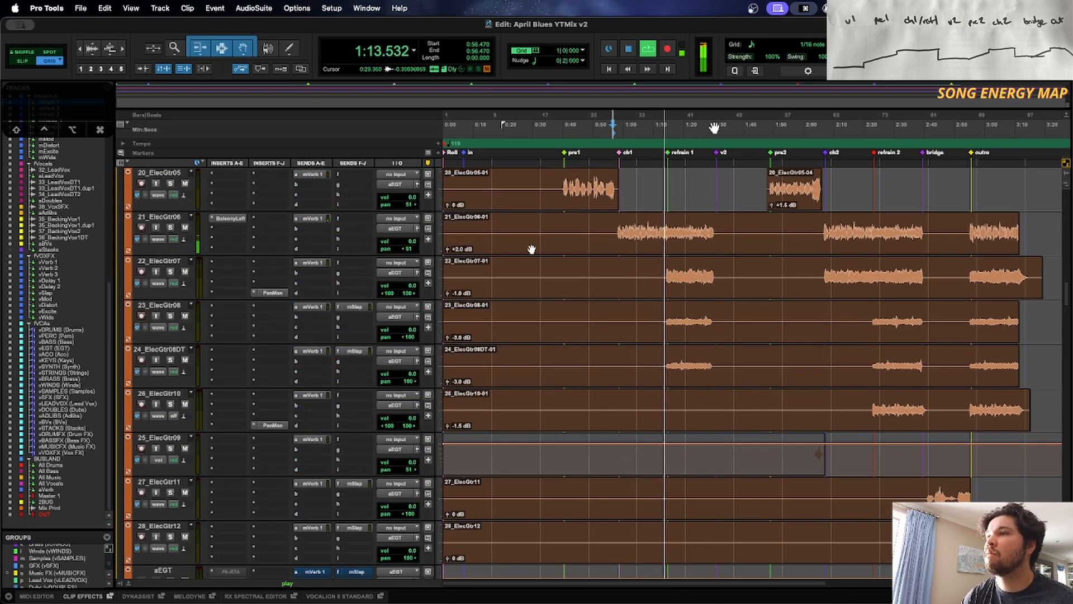
click(531, 249)
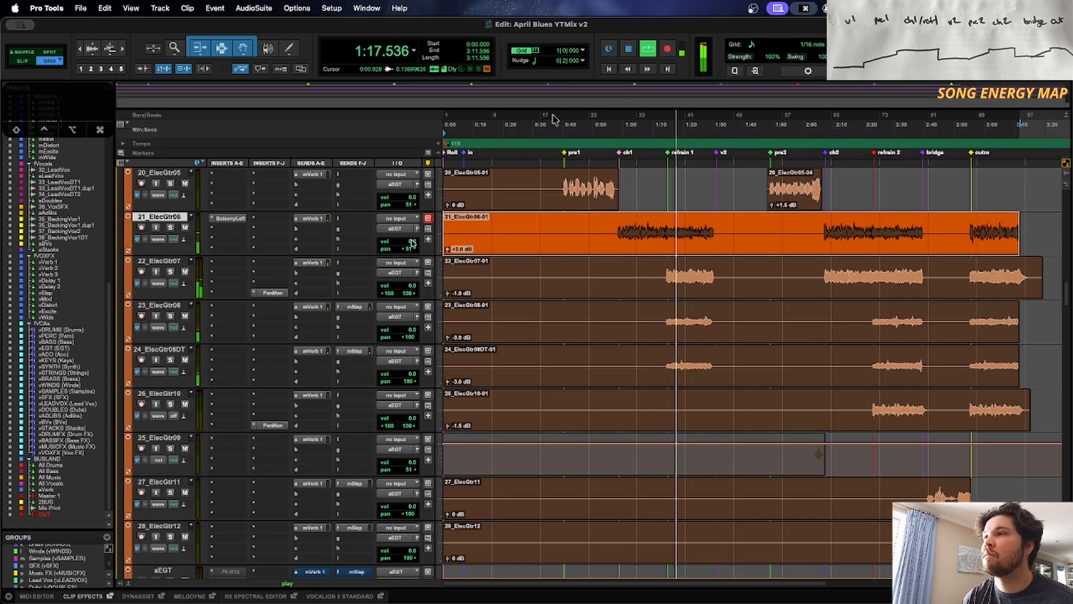
click(246, 219)
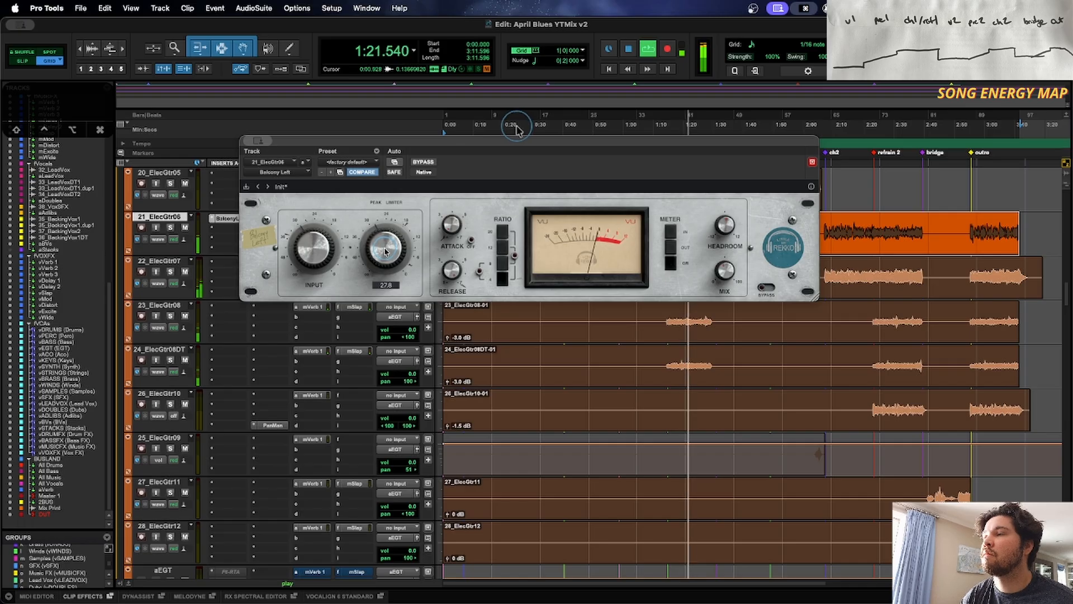
drag(384, 252, 384, 252)
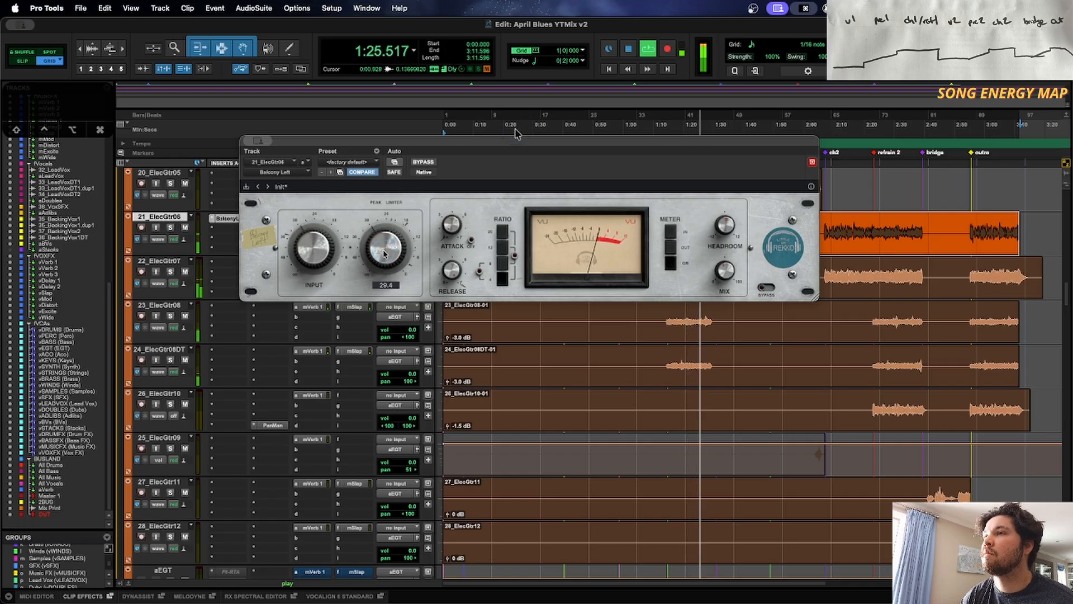
click(226, 219)
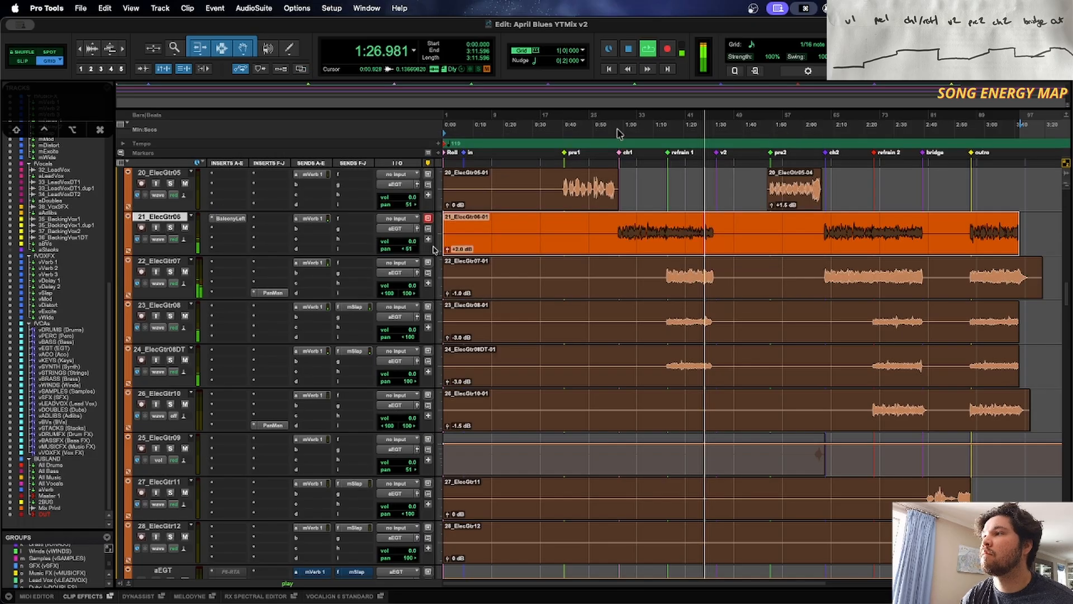
Step: Set the 04_SnareDown volume to -1.0 dB and the 05_HiHat volume to -8.5 dB, then save the session
click(704, 265)
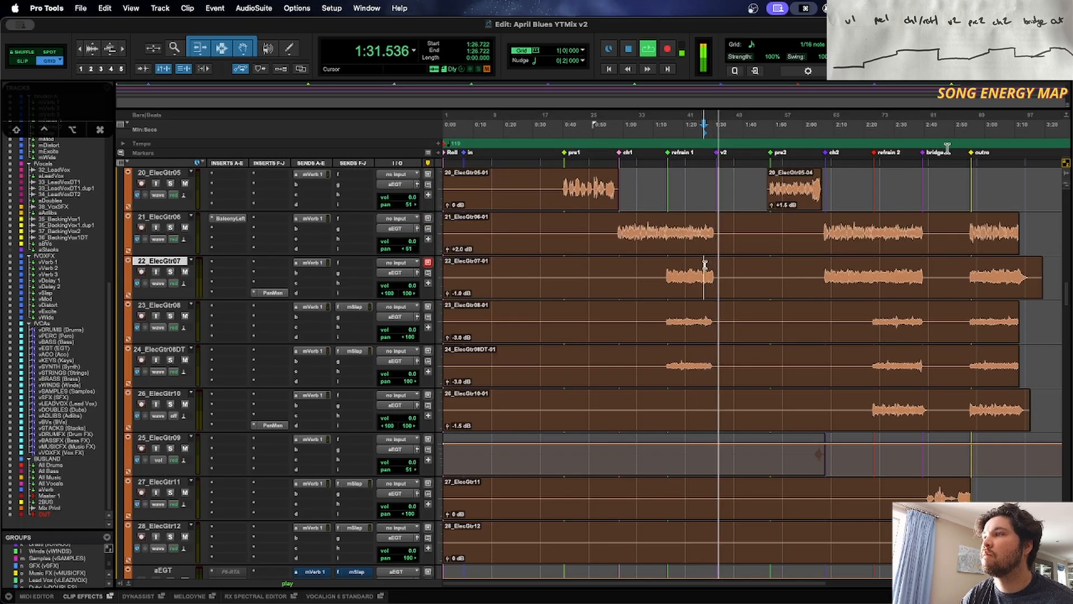
scroll(705, 265, up, 20)
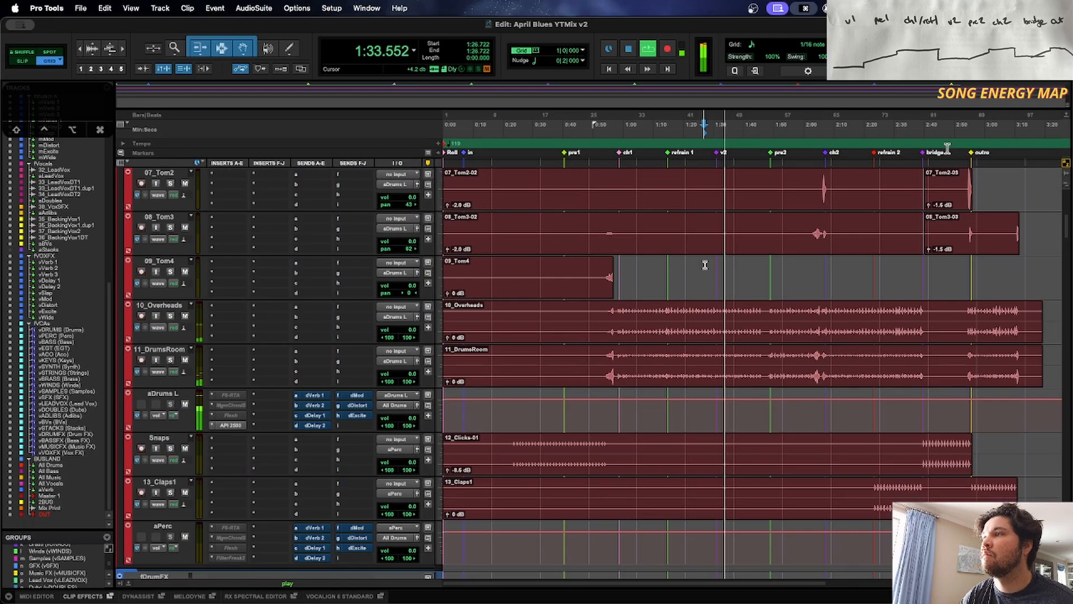
scroll(705, 265, up, 10)
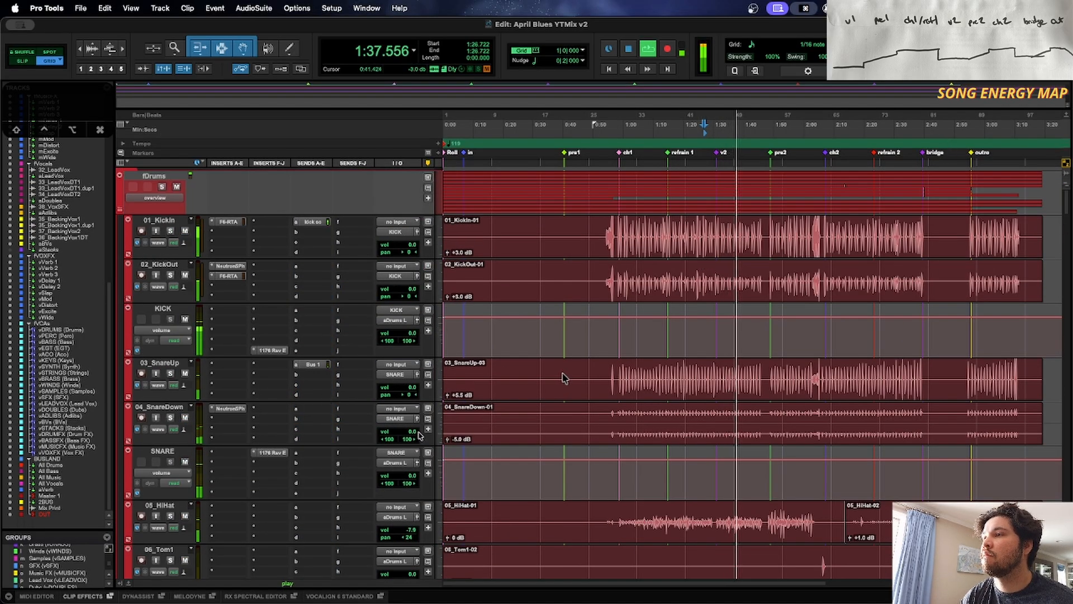
drag(416, 433, 413, 443)
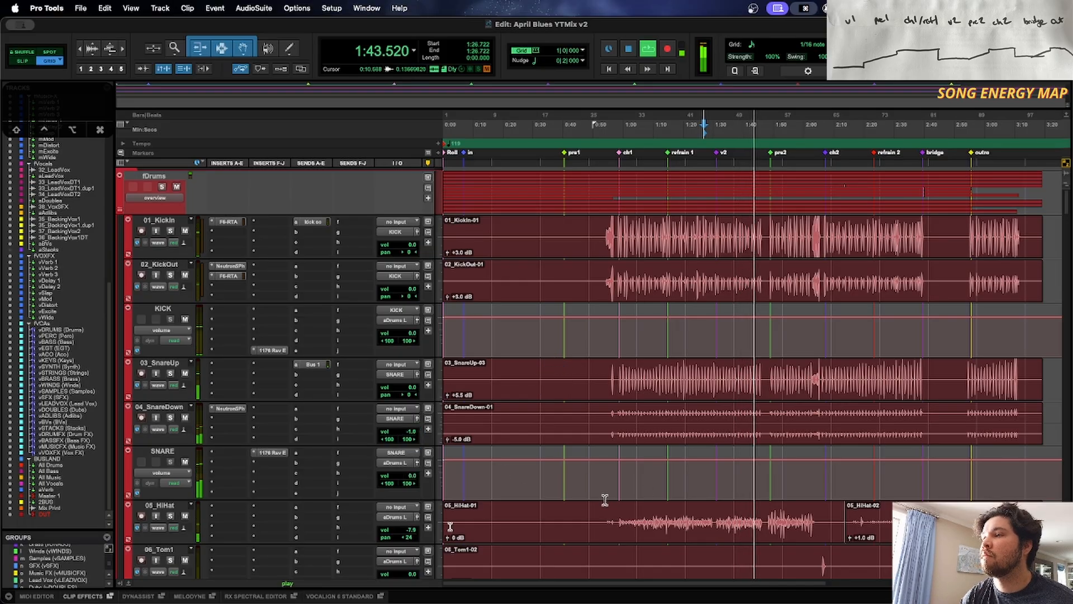
drag(410, 529, 410, 536)
key(super+s)
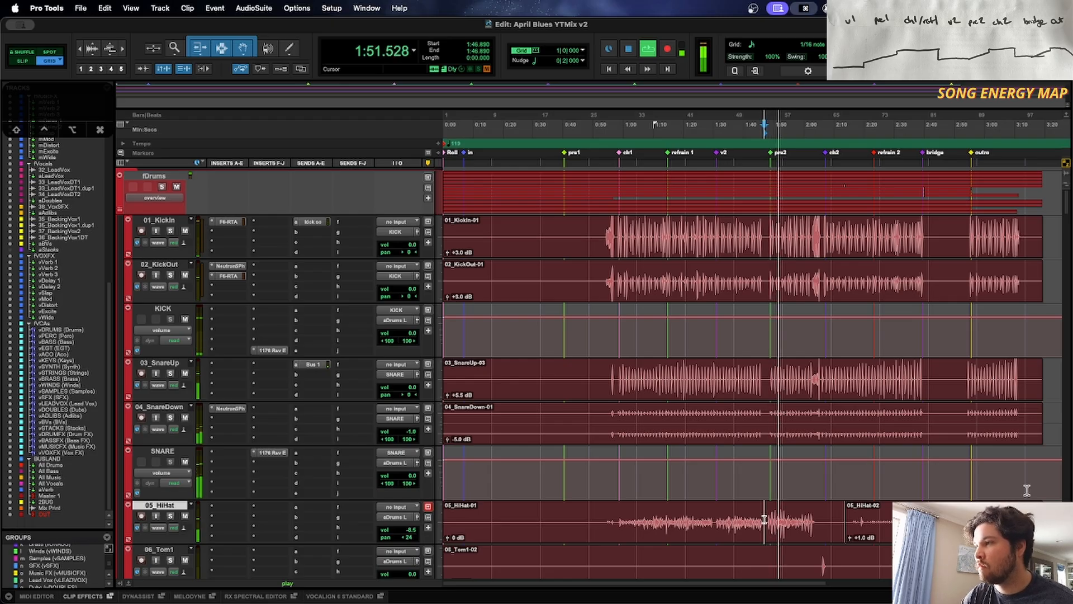
Step: Lower the frequency of the band 5 boost in the 01_KickIn track's F6 equalizer and close the plug-in
scroll(1027, 490, down, 5)
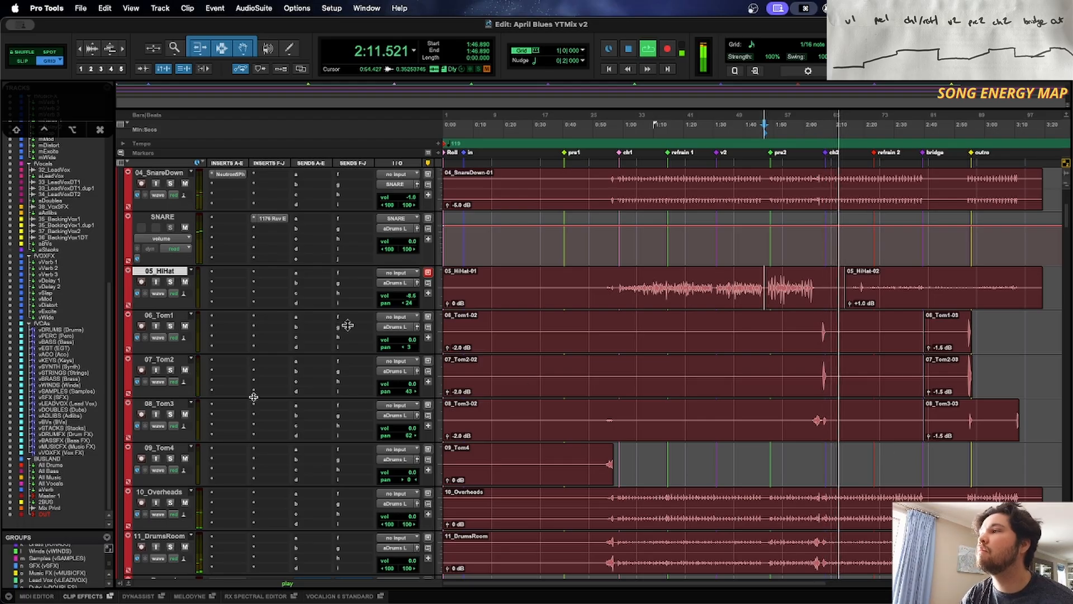
scroll(806, 396, up, 5)
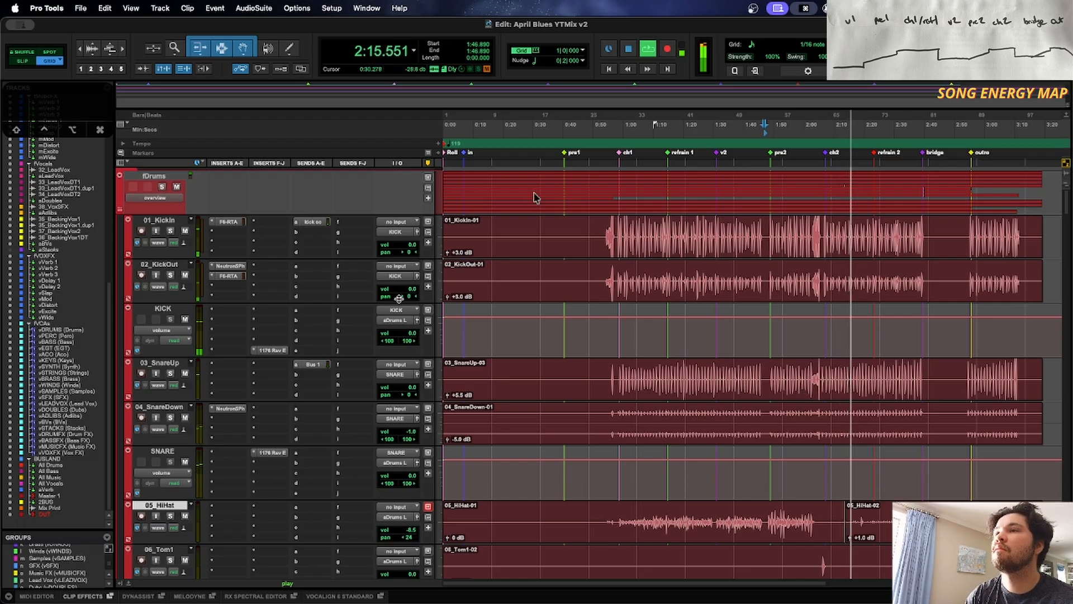
click(228, 221)
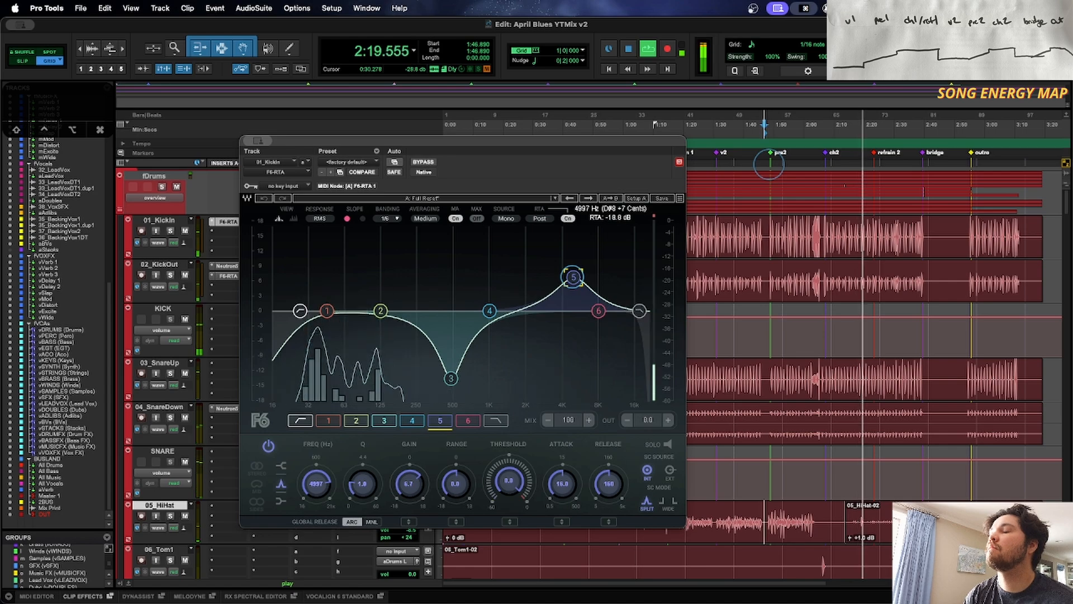
mouse_move(573, 277)
mouse_down()
mouse_move(541, 278)
mouse_move(554, 277)
mouse_up()
key(super+w)
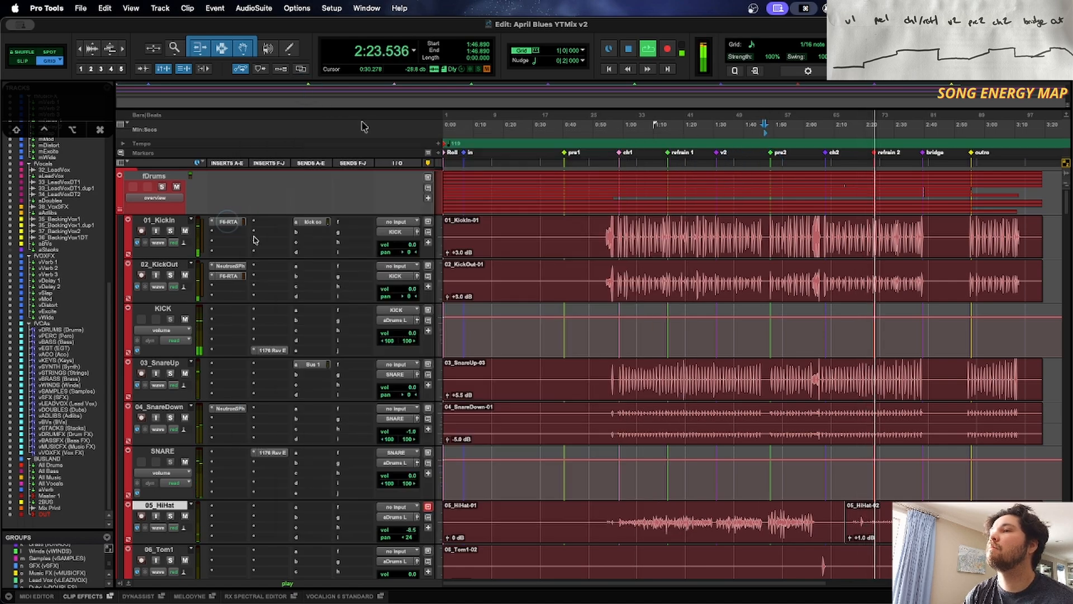
Step: Listen through refrain 2 down to the backing vocal tracks, and restart playback from about 1:10, before refrain 1
scroll(777, 424, down, 2)
scroll(777, 425, down, 20)
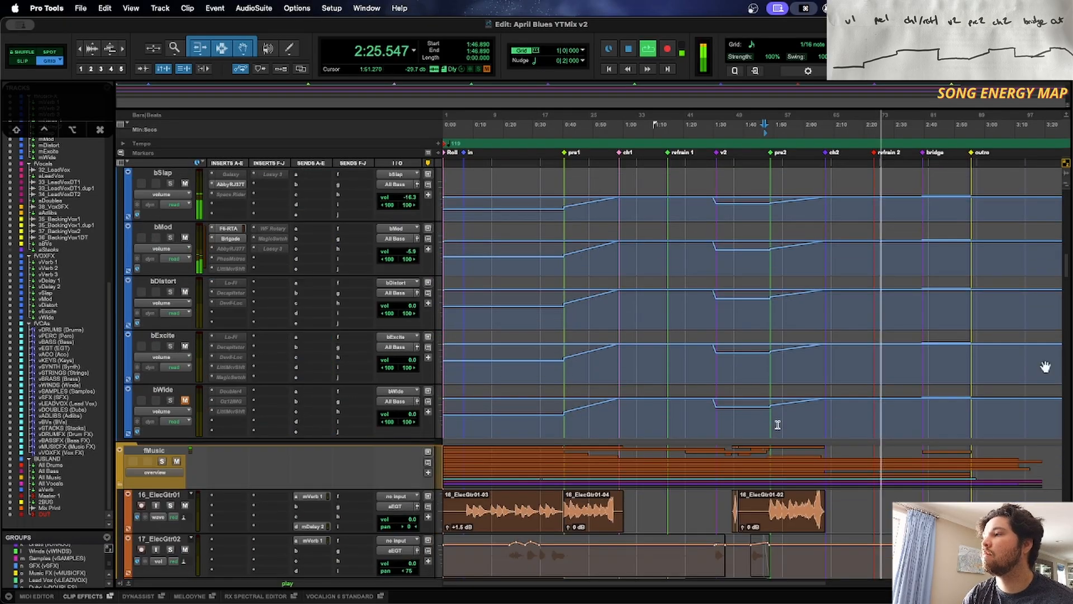
scroll(778, 425, down, 15)
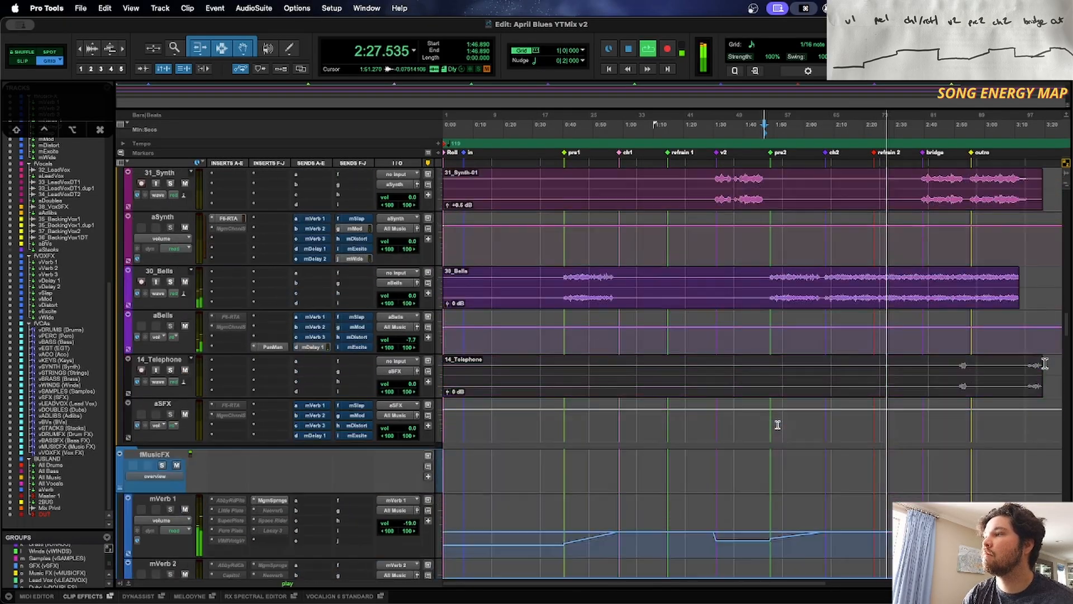
scroll(777, 425, down, 10)
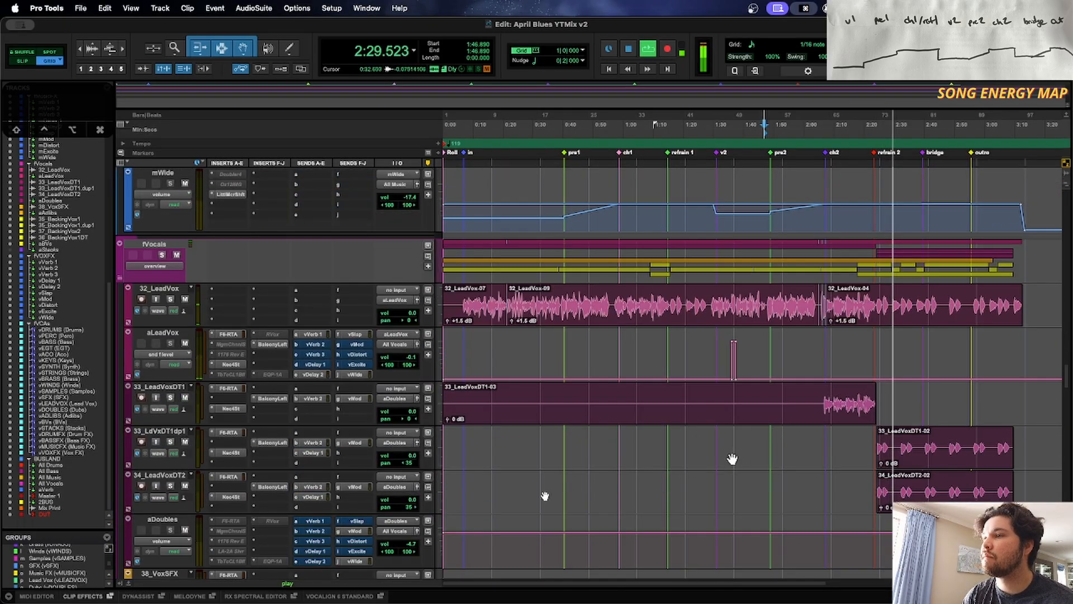
scroll(727, 458, down, 2)
scroll(831, 438, down, 5)
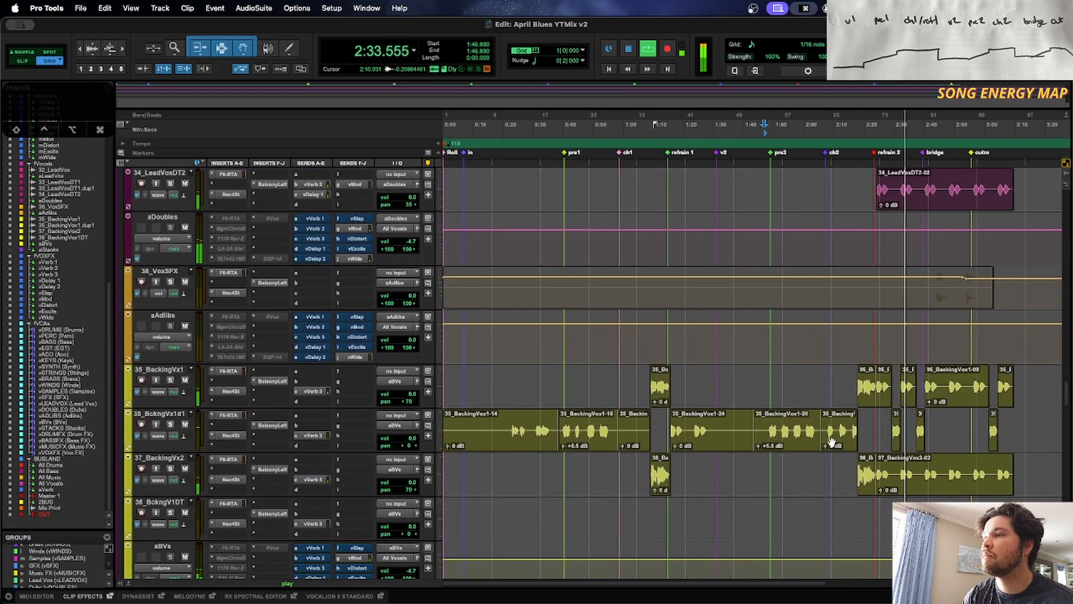
key(space)
click(655, 420)
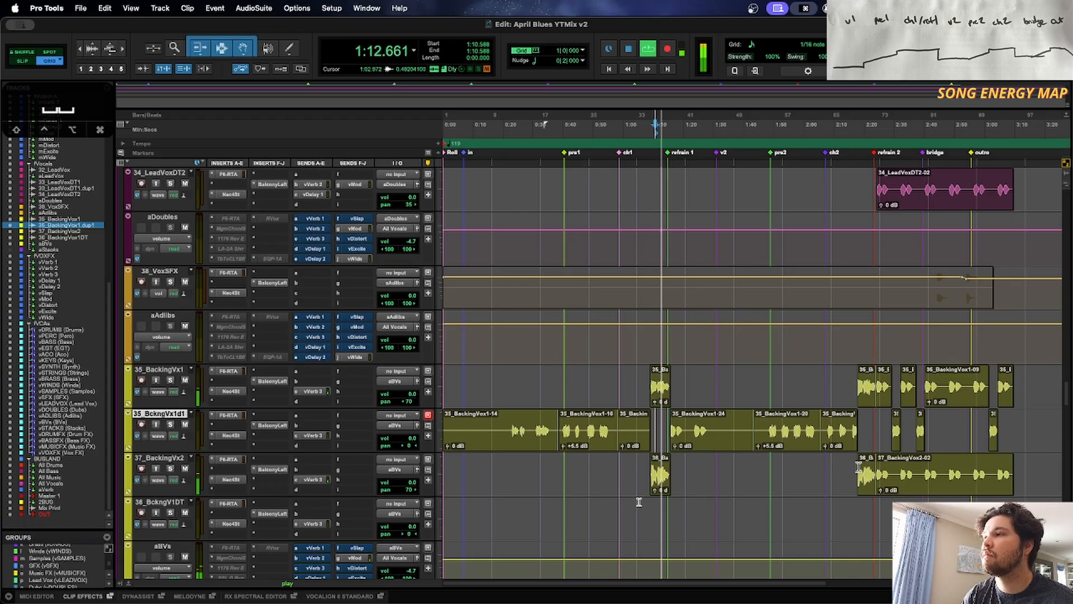
Step: Set the clip gain of the 37_BackingVx2 clip just before refrain 1 to -2.0 dB
click(659, 495)
key(ctrl+shift+Down)
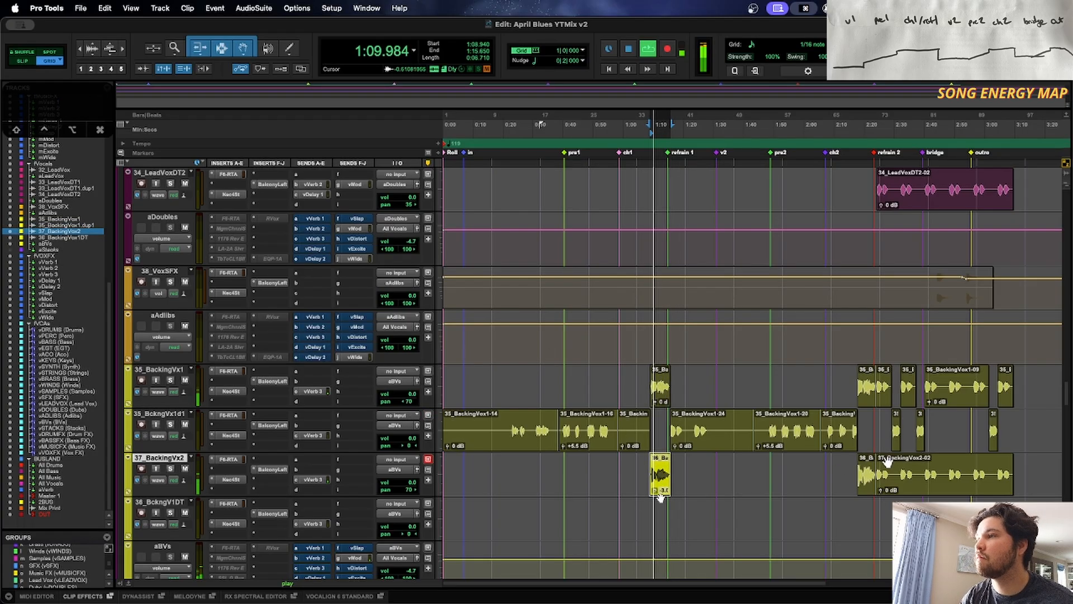
key(ctrl+shift+Up)
key(ctrl+shift+Up)
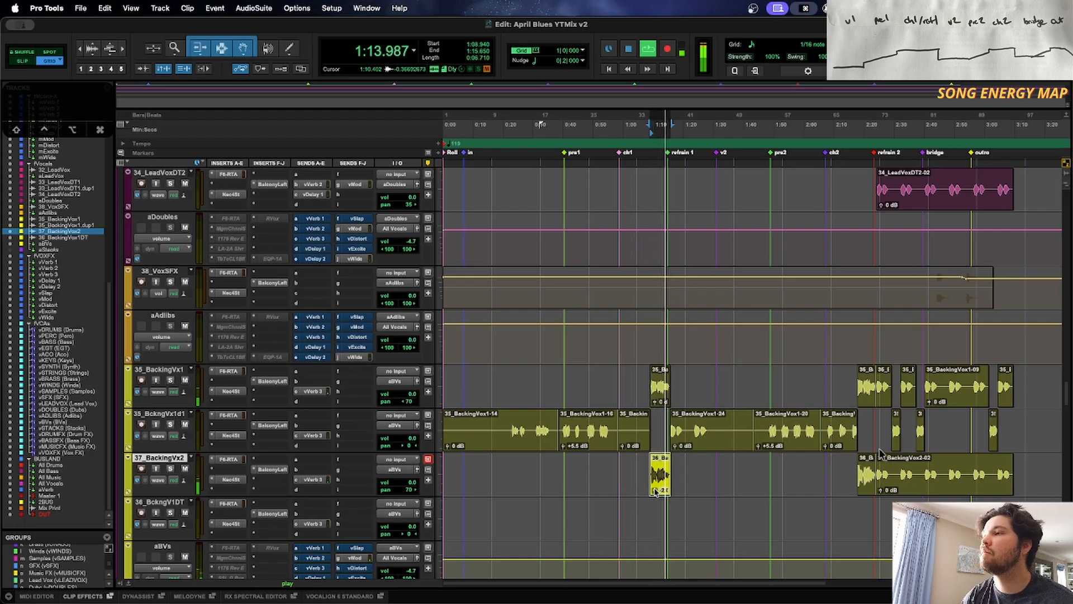
Step: Cut the 35_BckngVx1d1 clip in the first chorus, between the ch1 marker and the gap before refrain 1
click(633, 428)
key(x)
key(r)
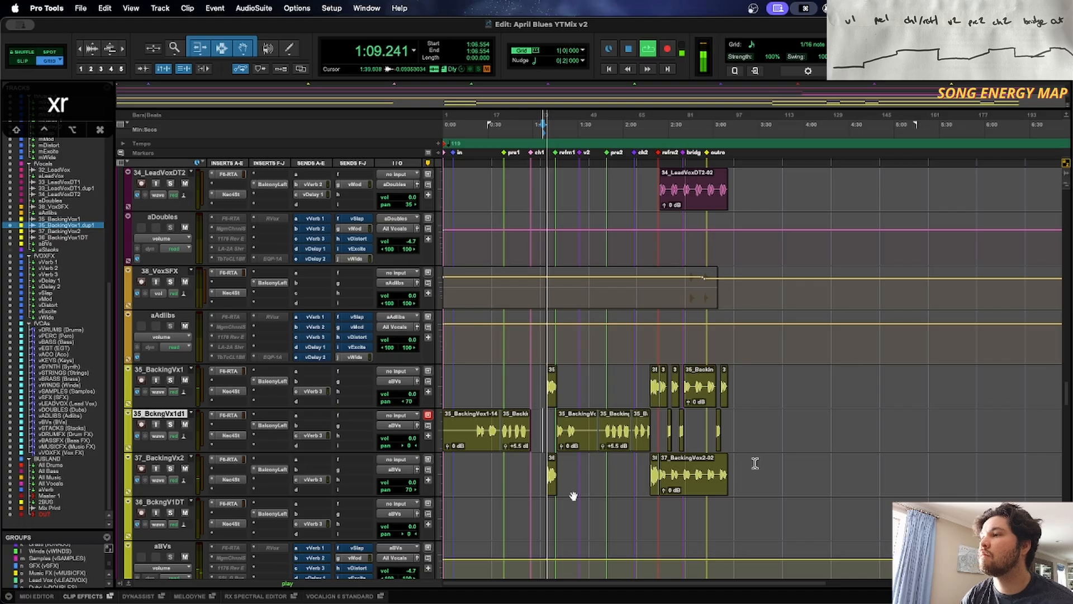
Step: Set the aBVs track's volume to -5.6 dB and replay the backing vocals from about 1:10
scroll(523, 492, down, 2)
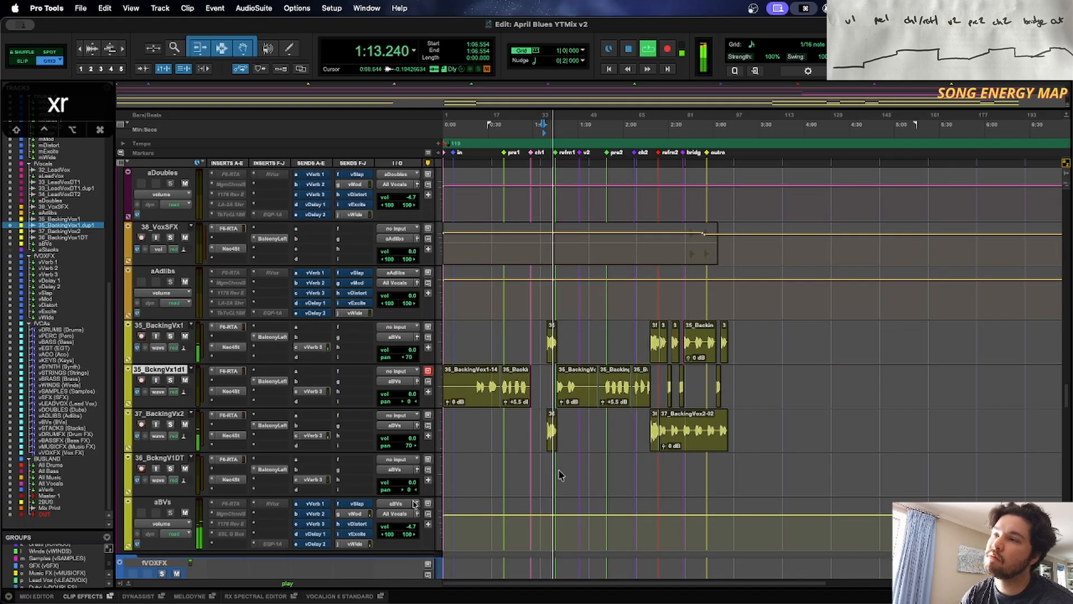
drag(411, 526, 411, 534)
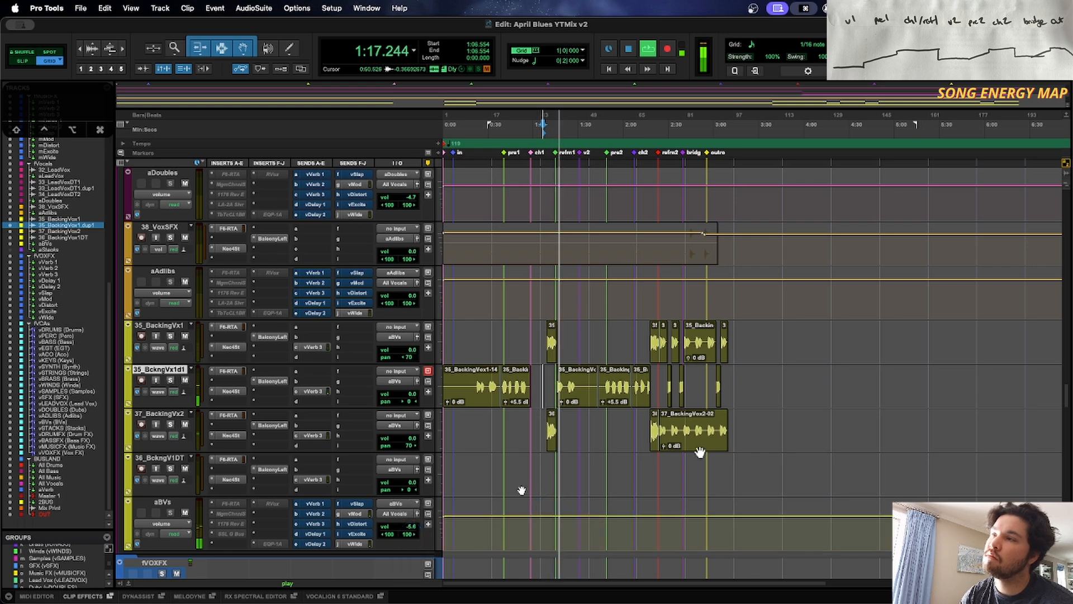
click(548, 461)
key(space)
key(super+bracketright)
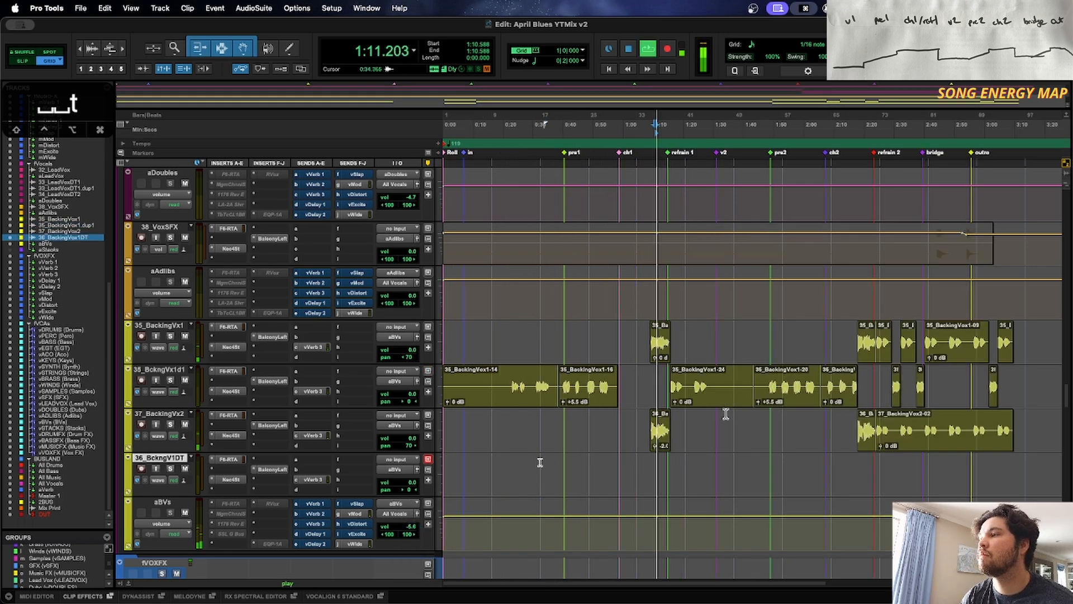
Step: Play from about 2:19 and set the clip gain of the 37_BackingVx2 clip just before refrain 2 to -2.0 dB
click(862, 461)
key(space)
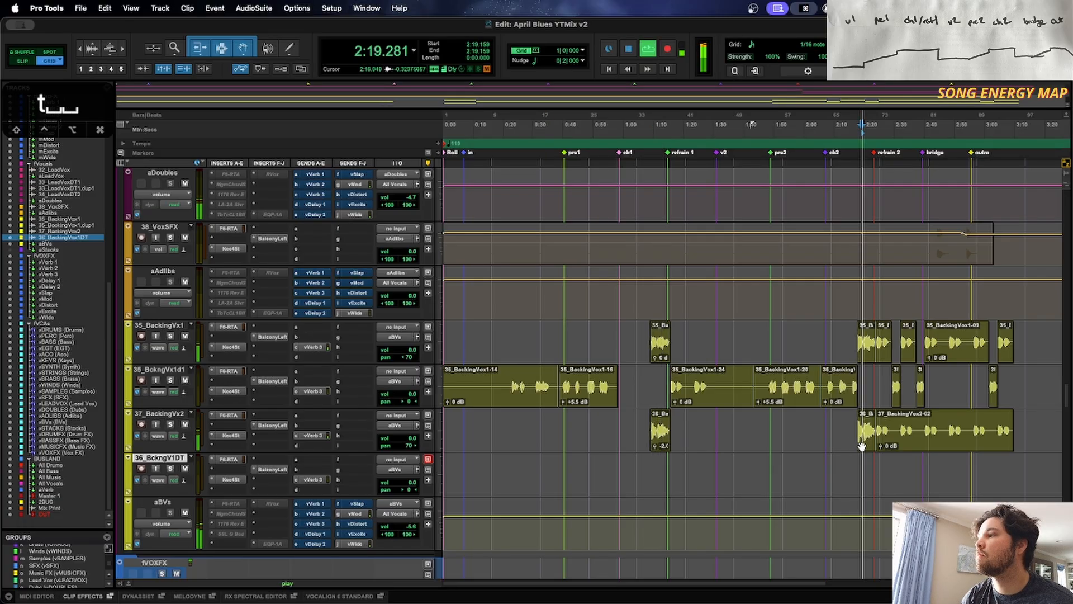
click(864, 446)
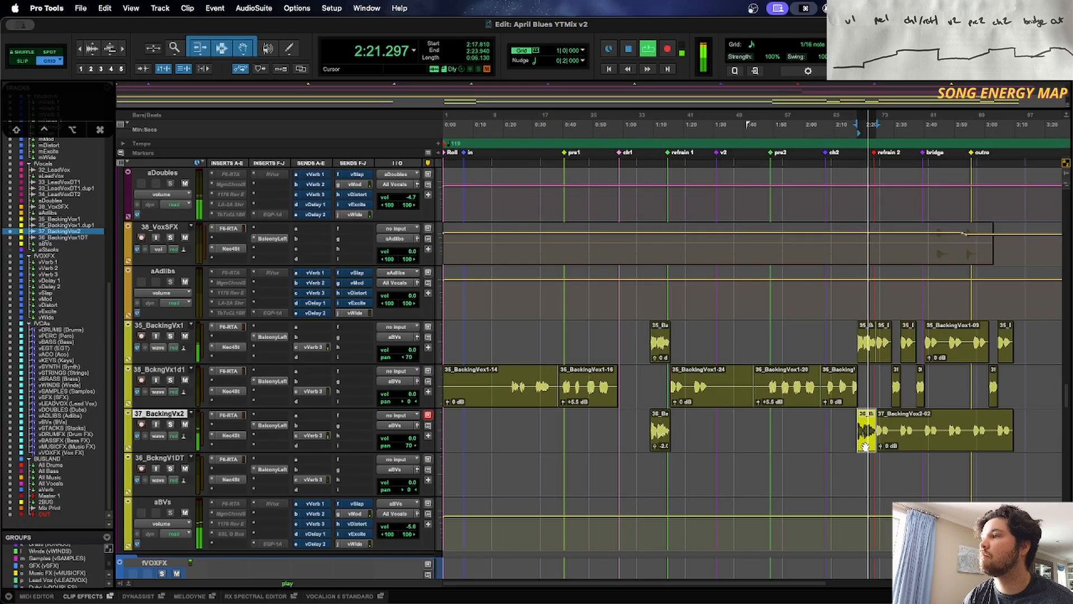
key(t)
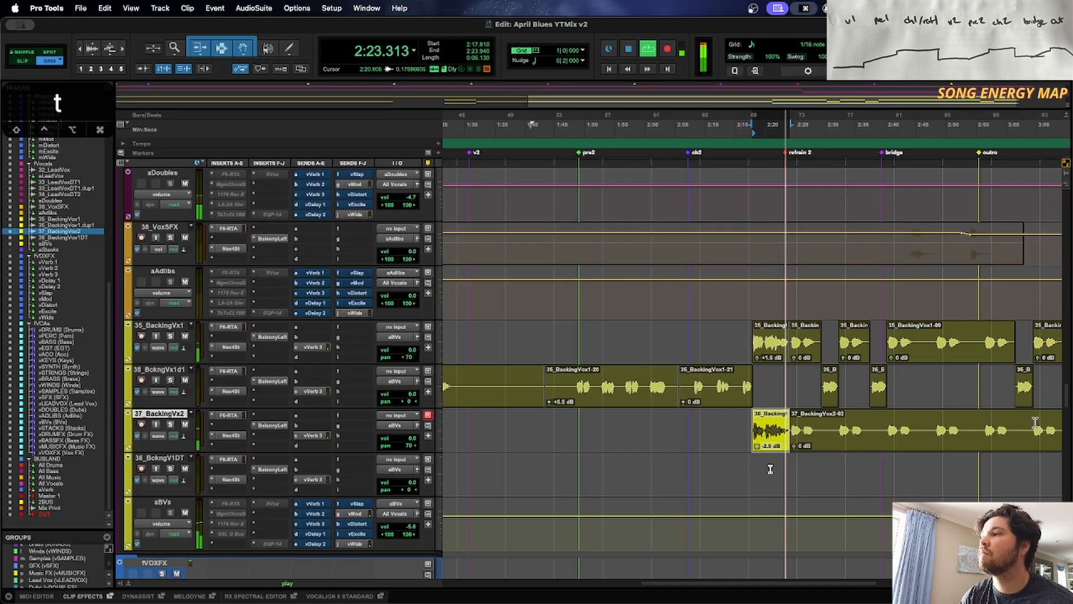
Step: Place the playback start at about 1:50, just before pre2, and listen through the second chorus towards refrain 2
key(r)
key(r)
key(space)
click(606, 328)
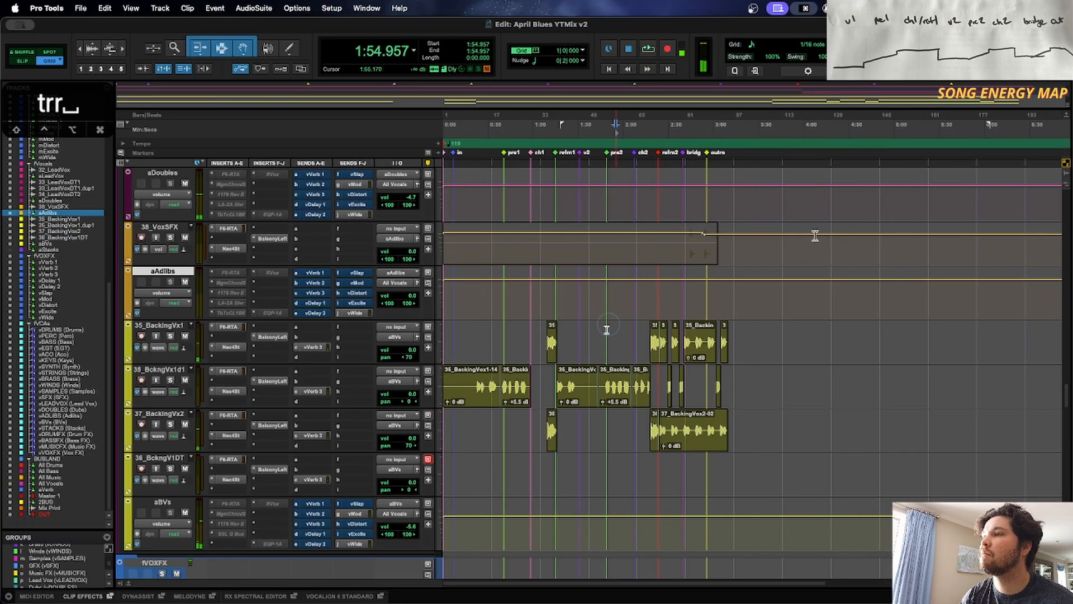
click(610, 330)
scroll(611, 330, down, 10)
scroll(611, 329, down, 5)
key(space)
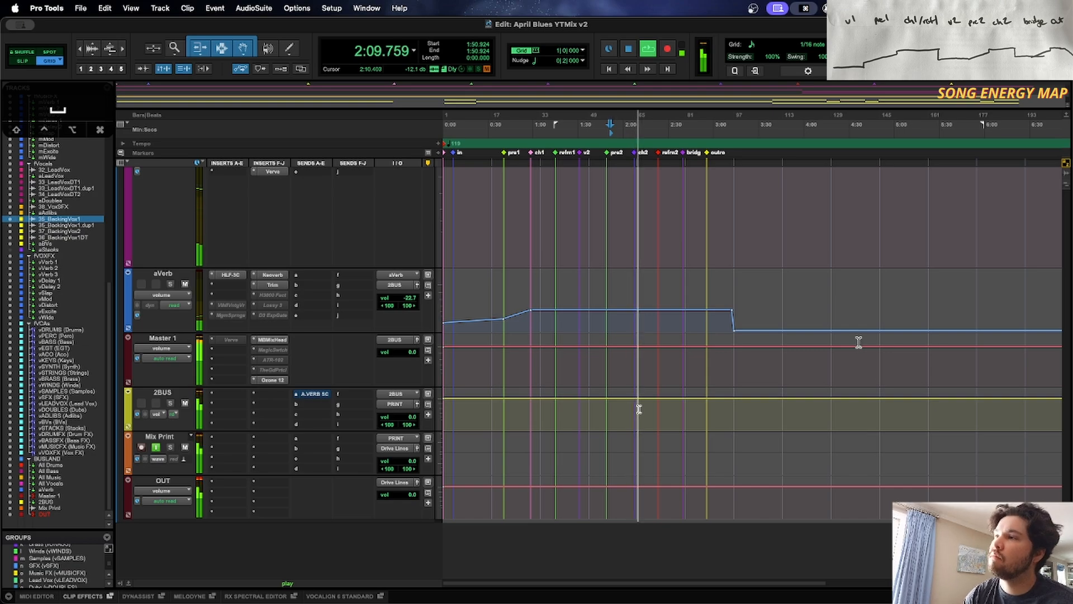
scroll(859, 342, up, 15)
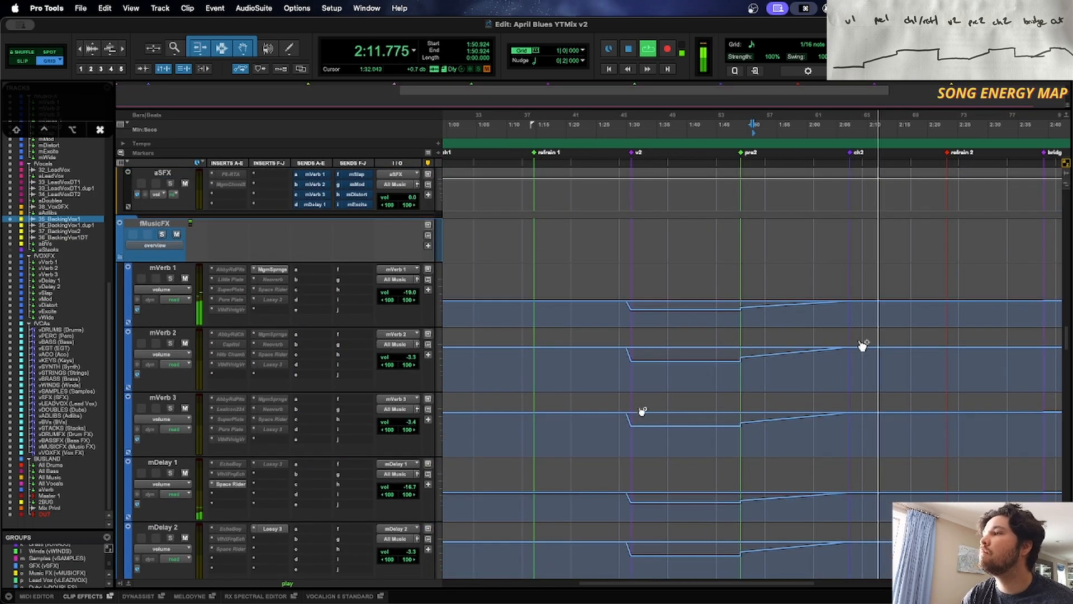
key(r)
key(r)
key(r)
key(t)
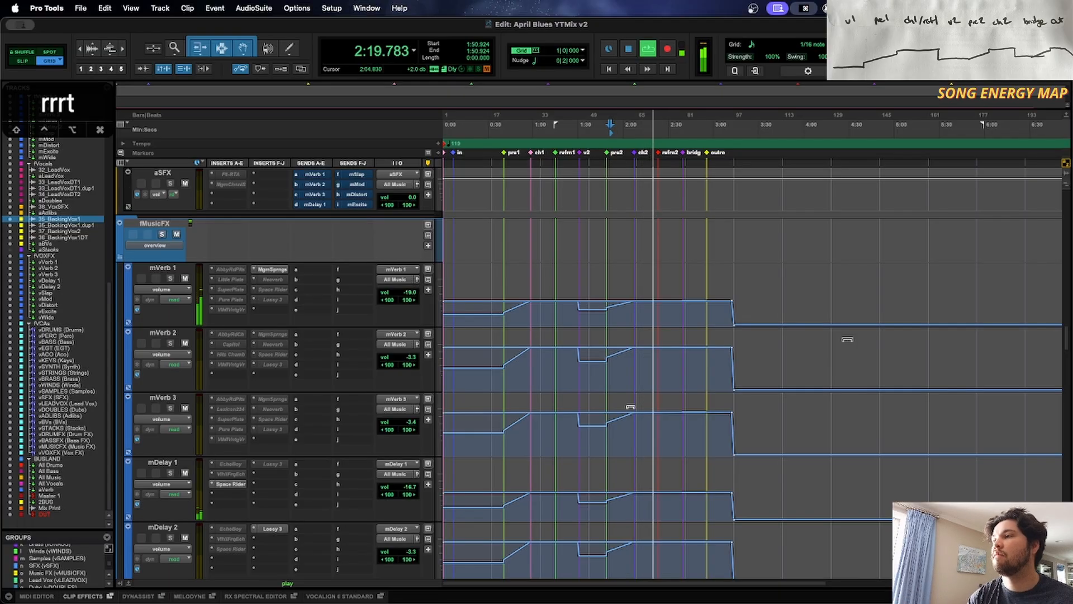
Step: Find the aBVs track among the vocal tracks and mute it while the song plays through refrain 2
scroll(917, 392, down, 10)
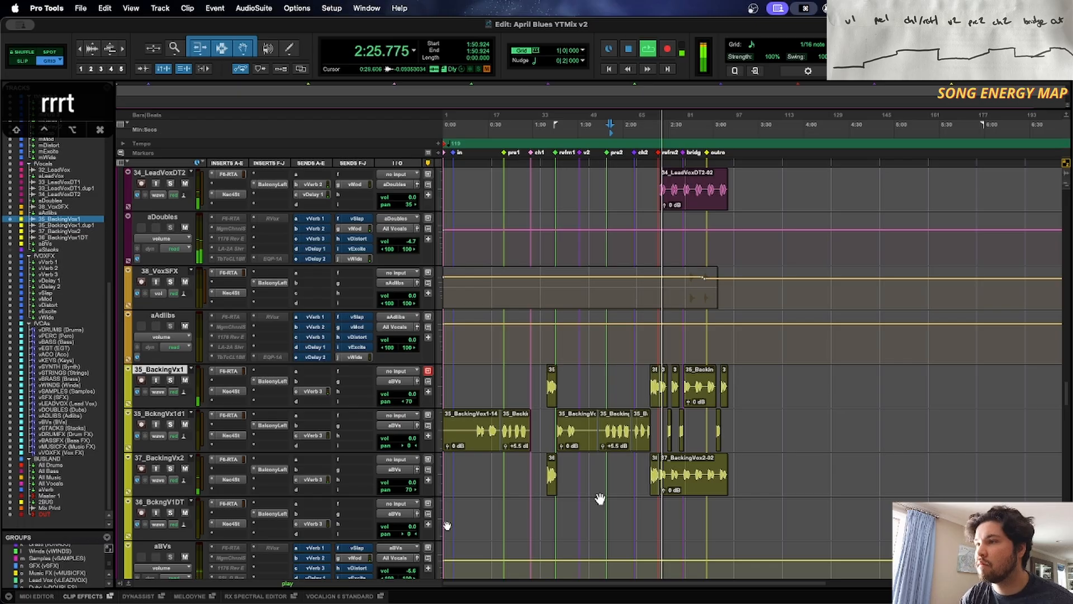
scroll(649, 512, down, 2)
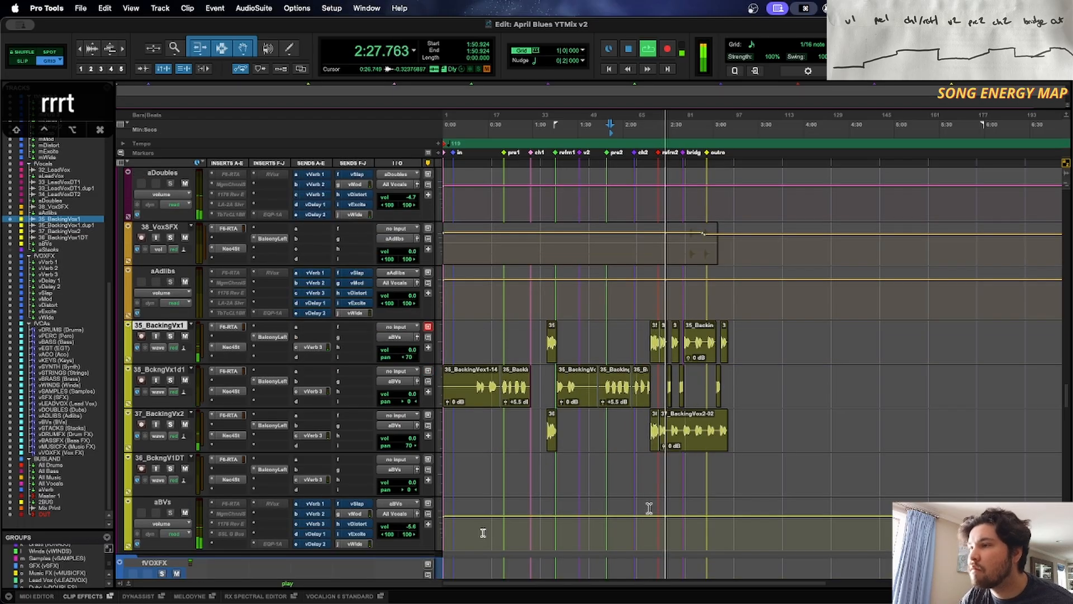
scroll(630, 492, down, 2)
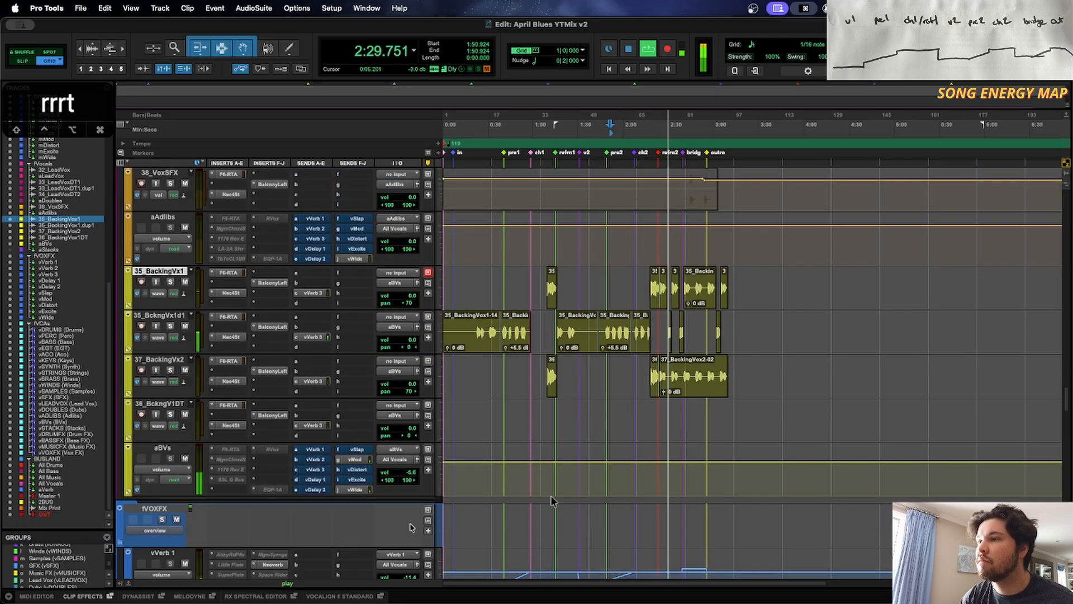
click(185, 459)
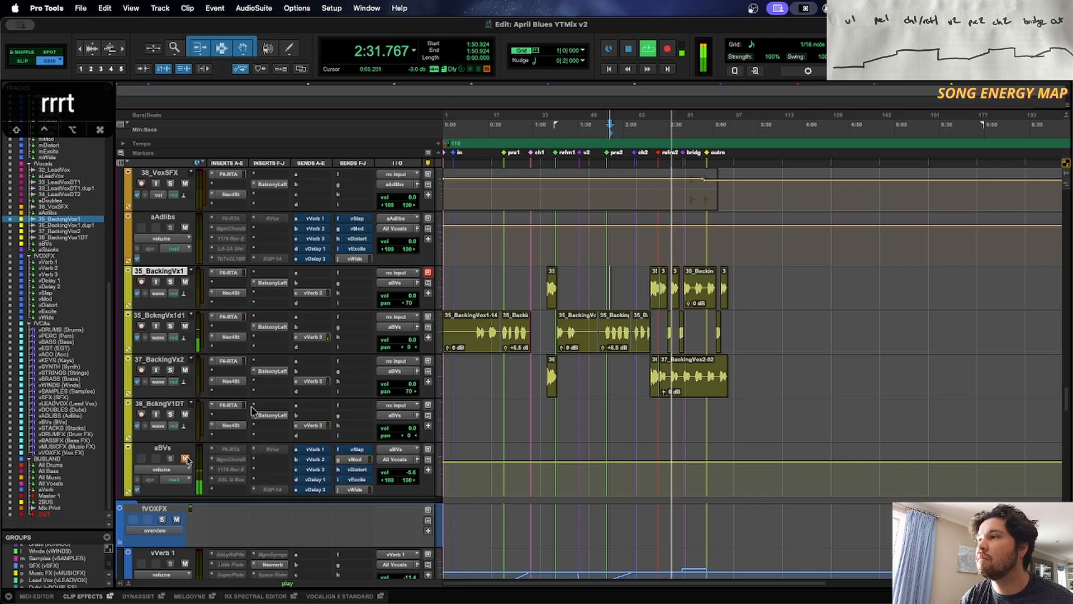
Step: Lower the aDoubles track's volume to about -6 dB during playback
scroll(506, 431, up, 2)
scroll(505, 431, up, 6)
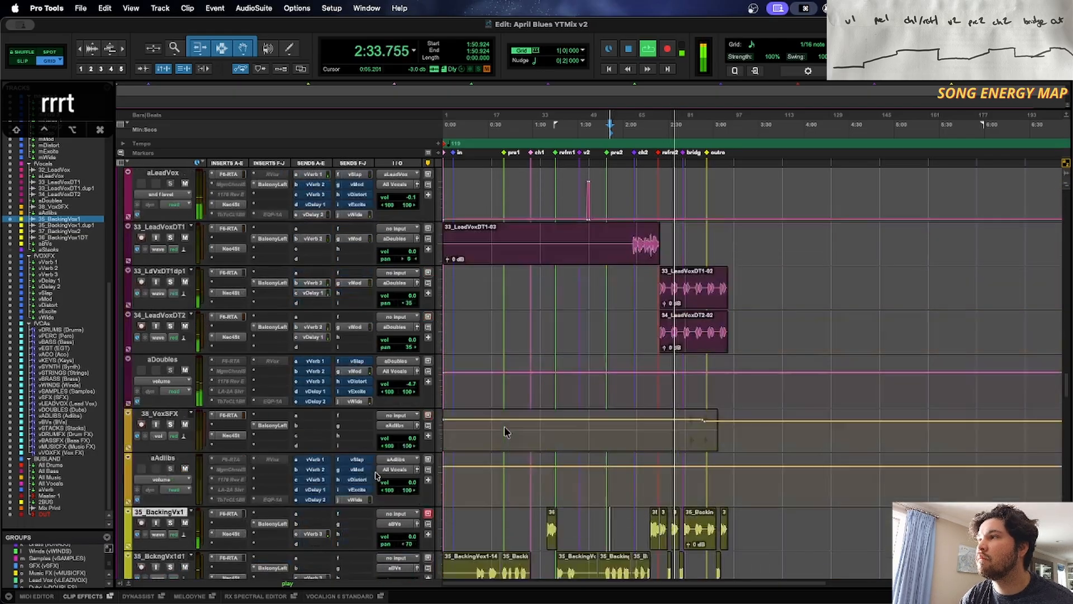
click(411, 384)
drag(411, 384, 410, 393)
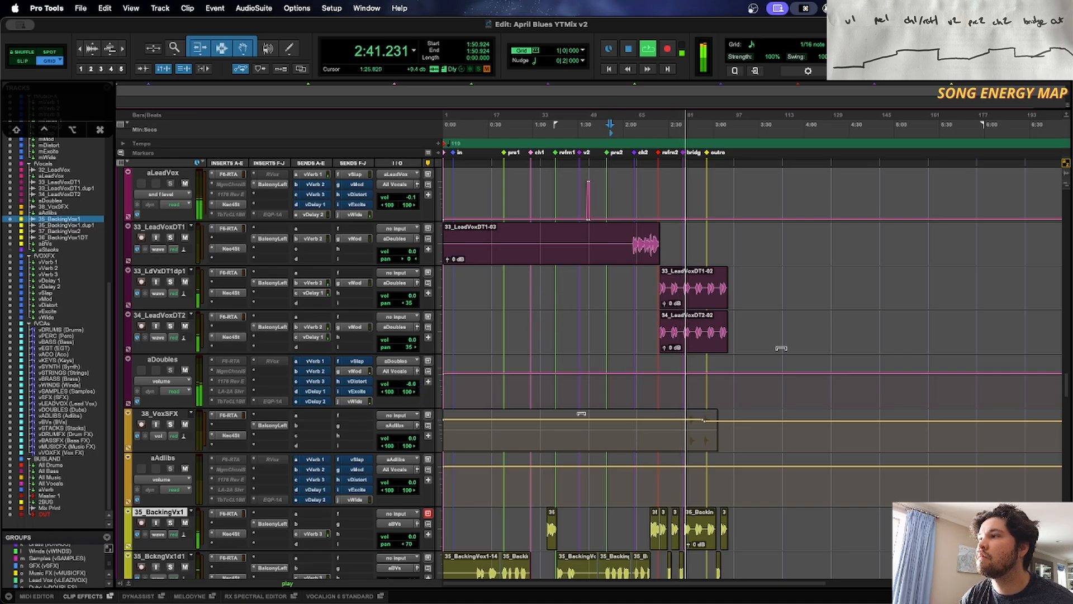
click(411, 384)
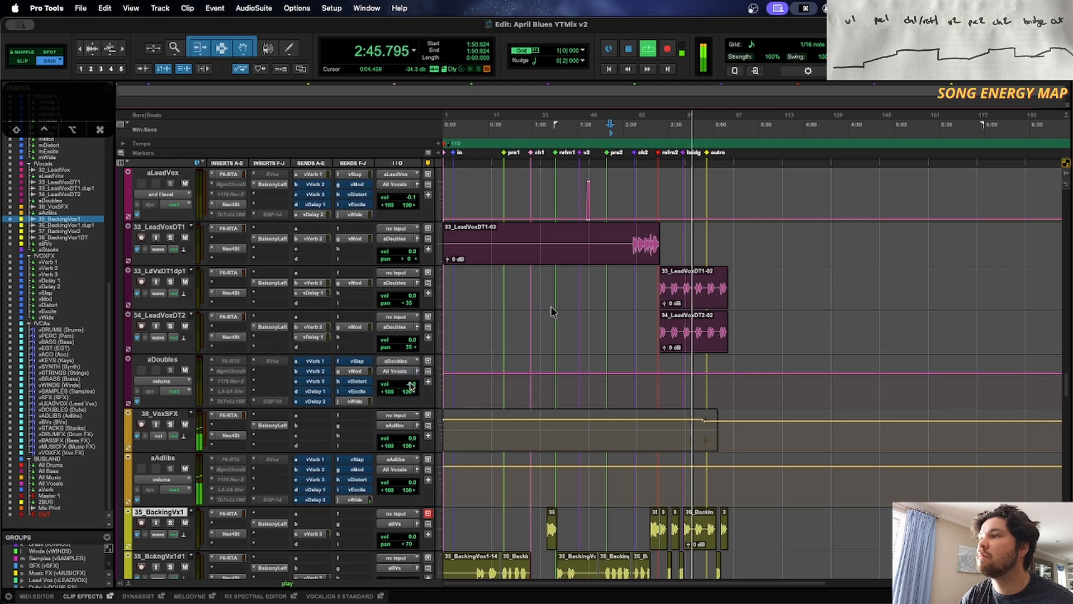
Step: Stop playback, recall memory location 99 to select 0:06.050 to 3:19.663 on the Mix Print track, and record the full mix there
click(627, 285)
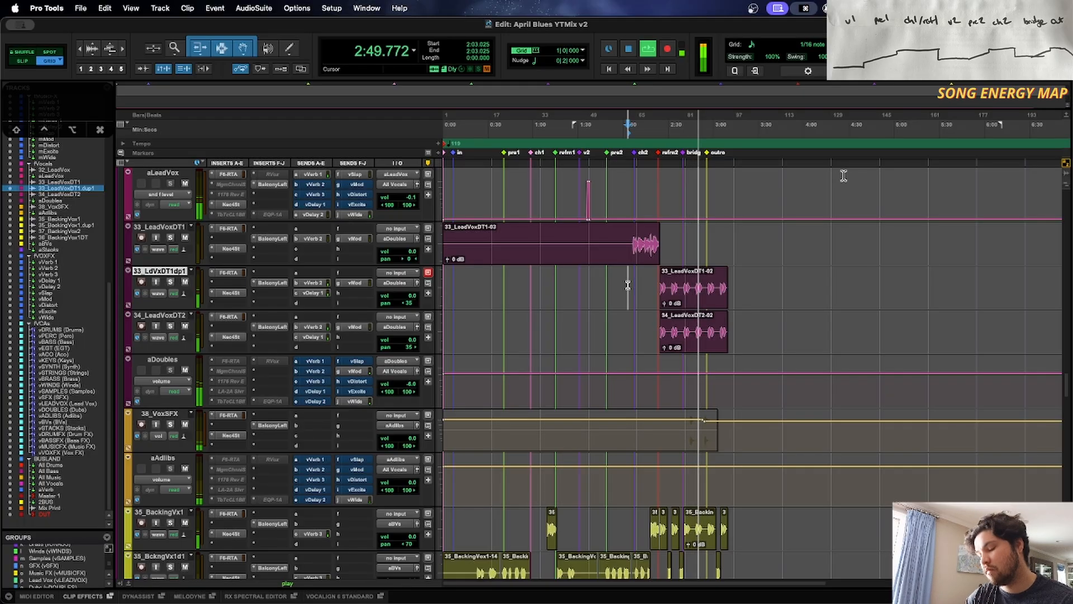
key(space)
key(KP_Decimal)
key(KP_9)
key(KP_9)
key(KP_Decimal)
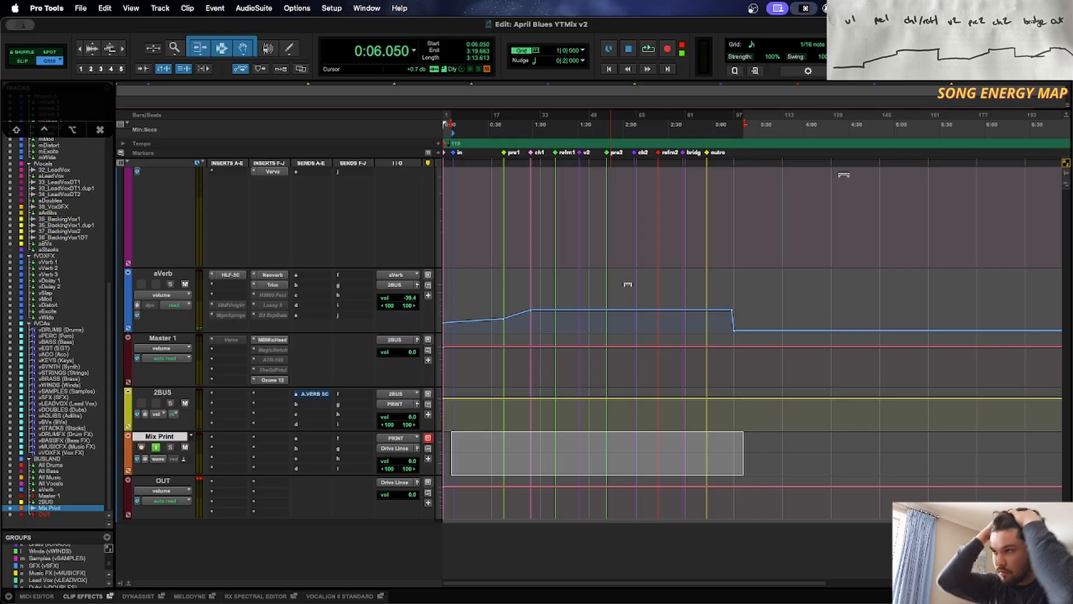
key(super+space)
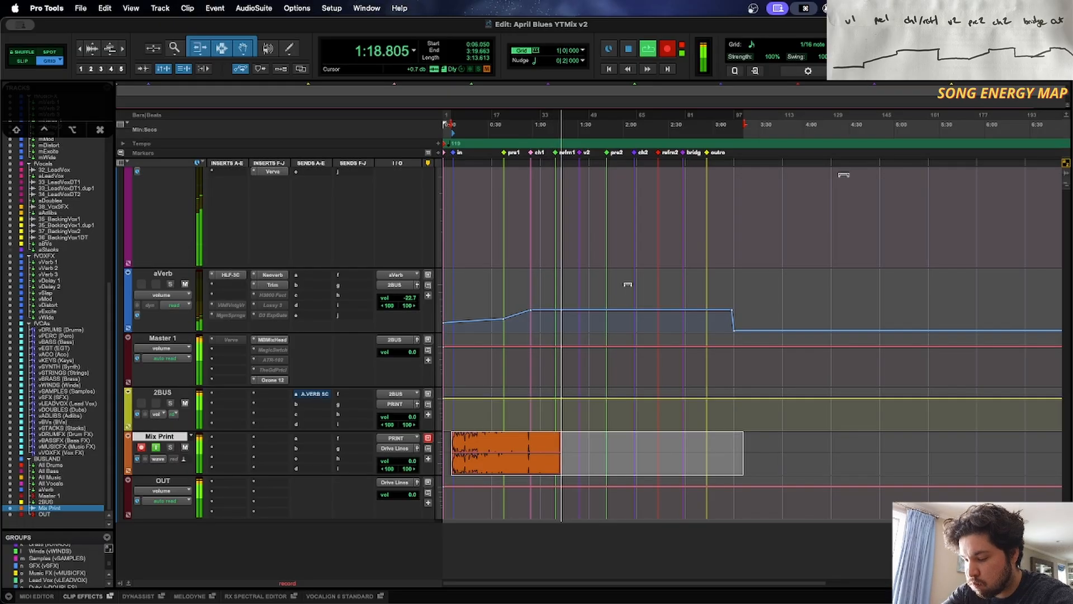
key(alt+super+bracketleft)
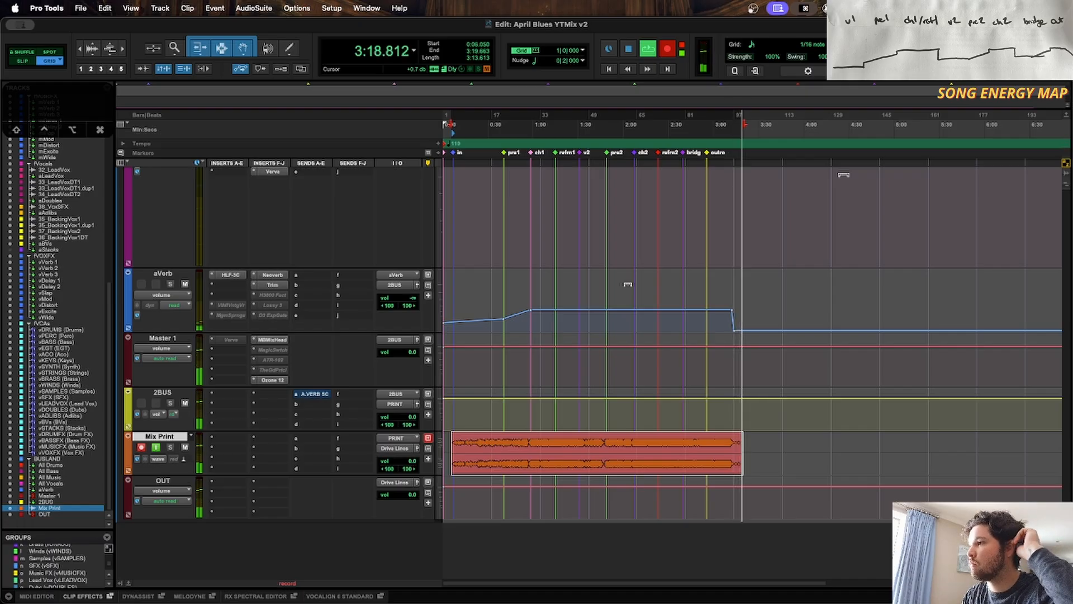
key(space)
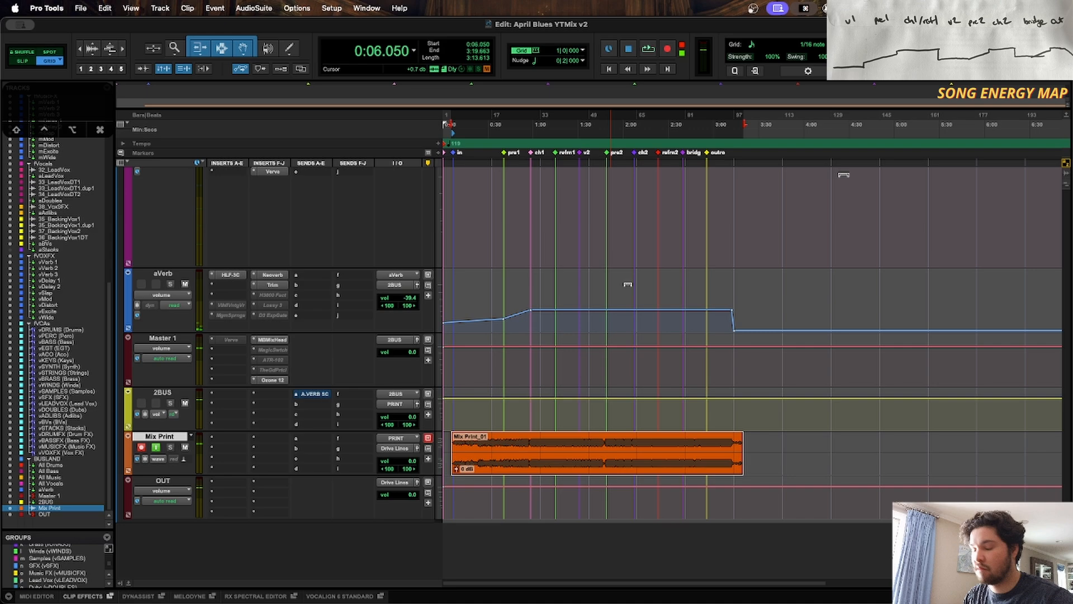
mouse_move(568, 598)
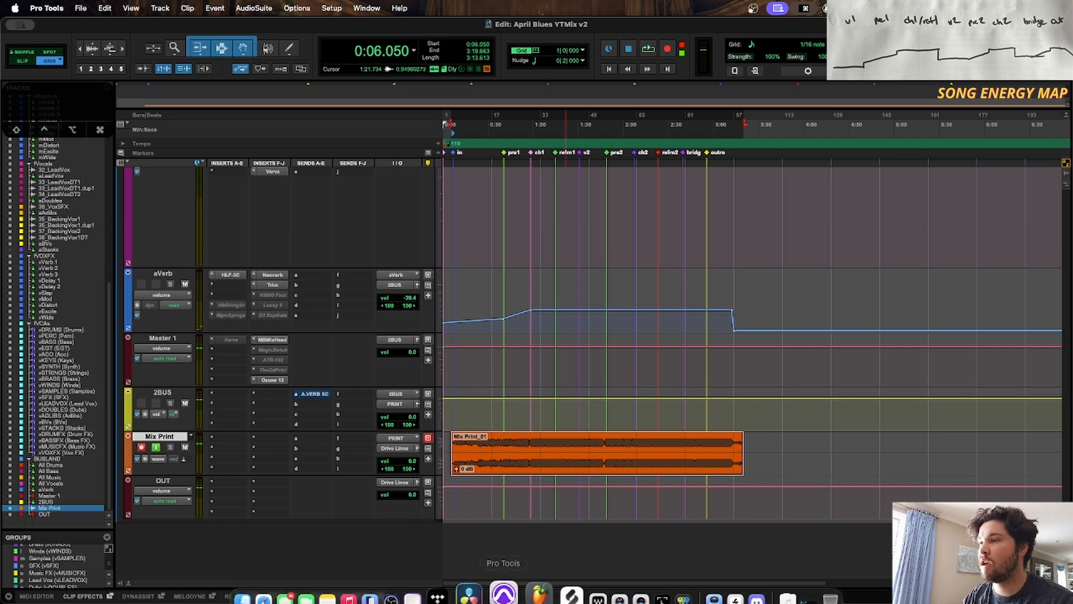
click(420, 582)
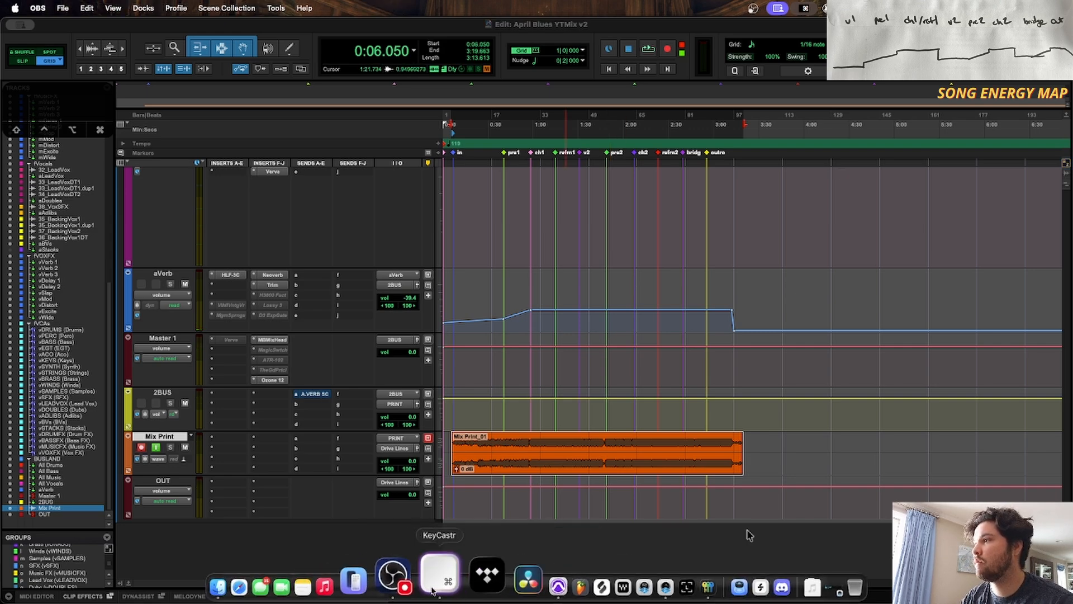